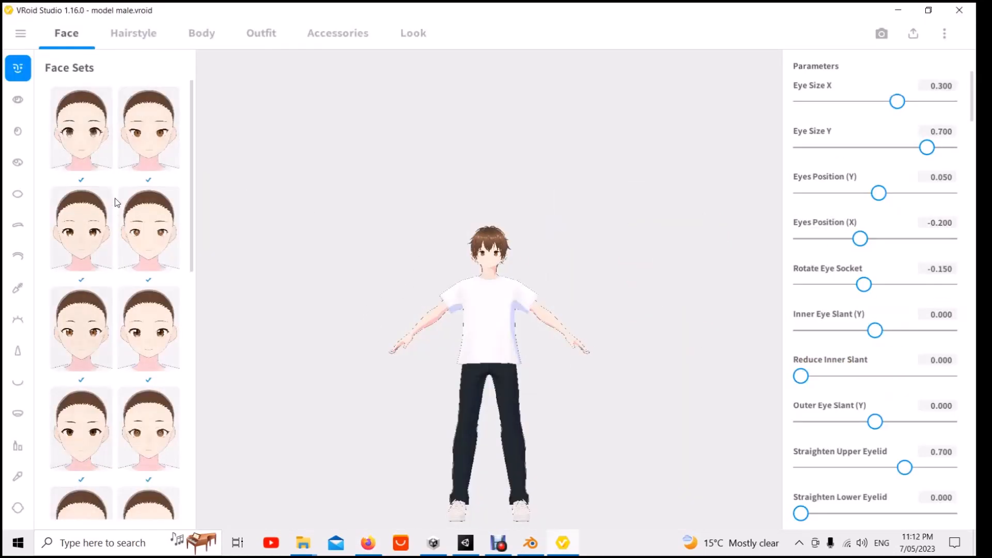
Step: Look through the hairstyle sets and remove the character's hair by choosing the empty set
{"action": "left_click", "coordinate": [134, 27]}
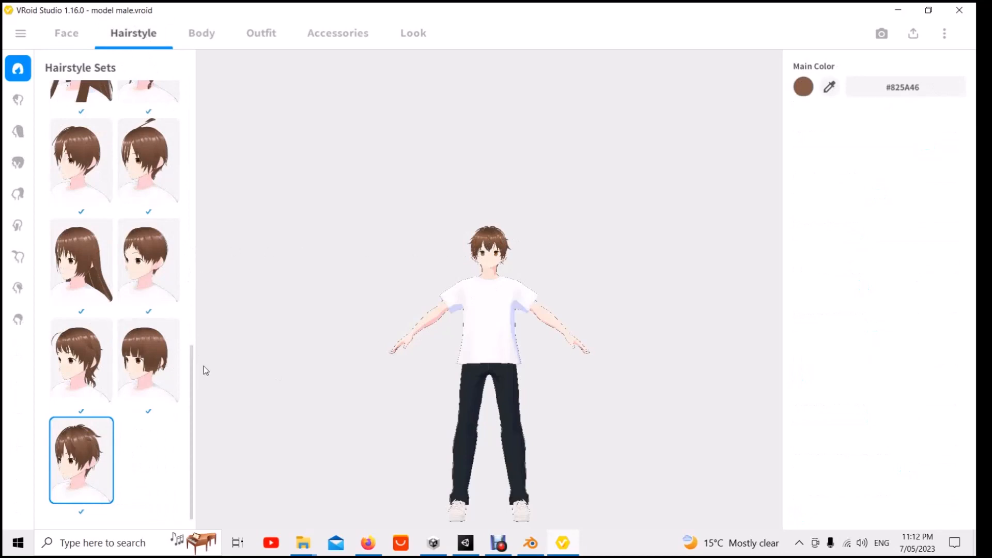
{"action": "left_click_drag", "start_coordinate": [195, 369], "coordinate": [191, 265]}
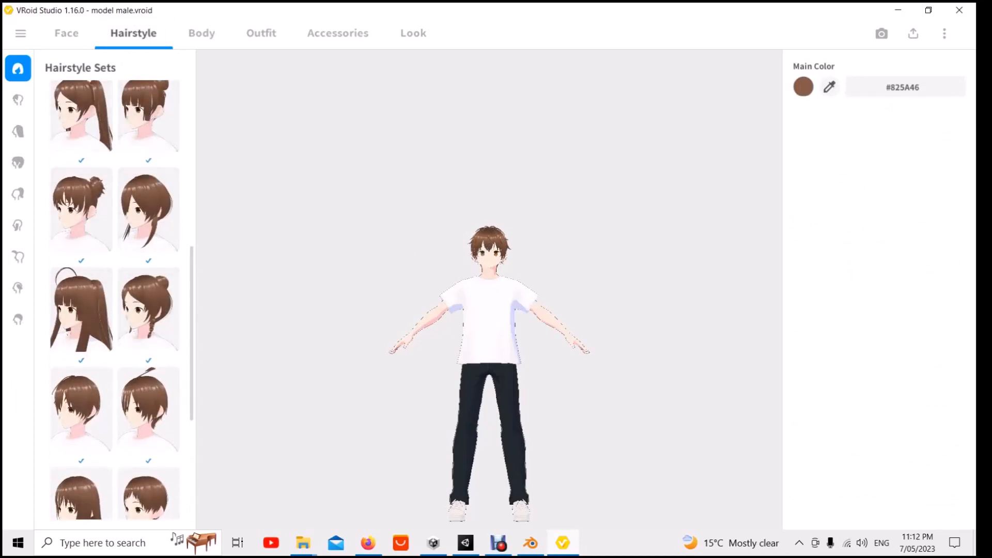
{"action": "left_click_drag", "start_coordinate": [195, 298], "coordinate": [195, 434]}
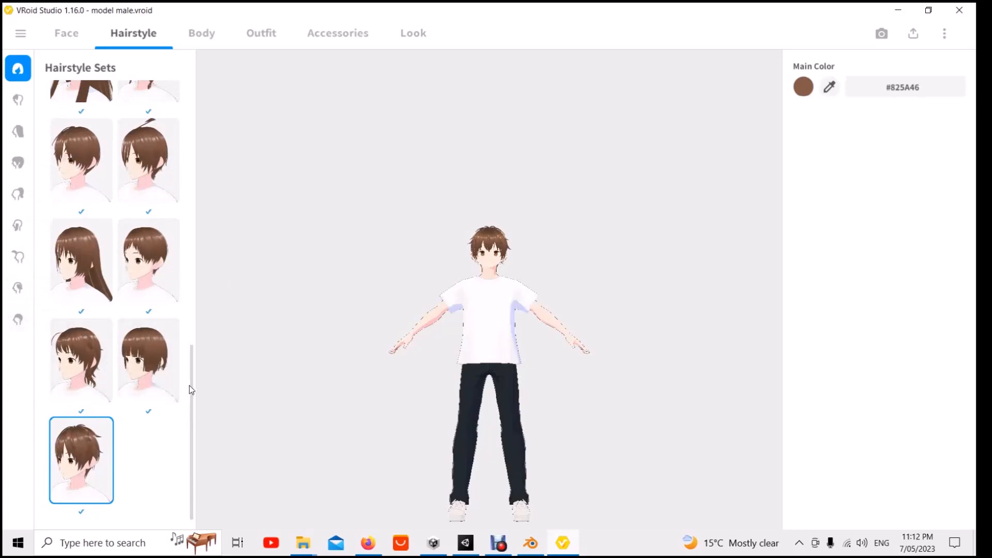
{"action": "left_click_drag", "start_coordinate": [198, 387], "coordinate": [213, 64]}
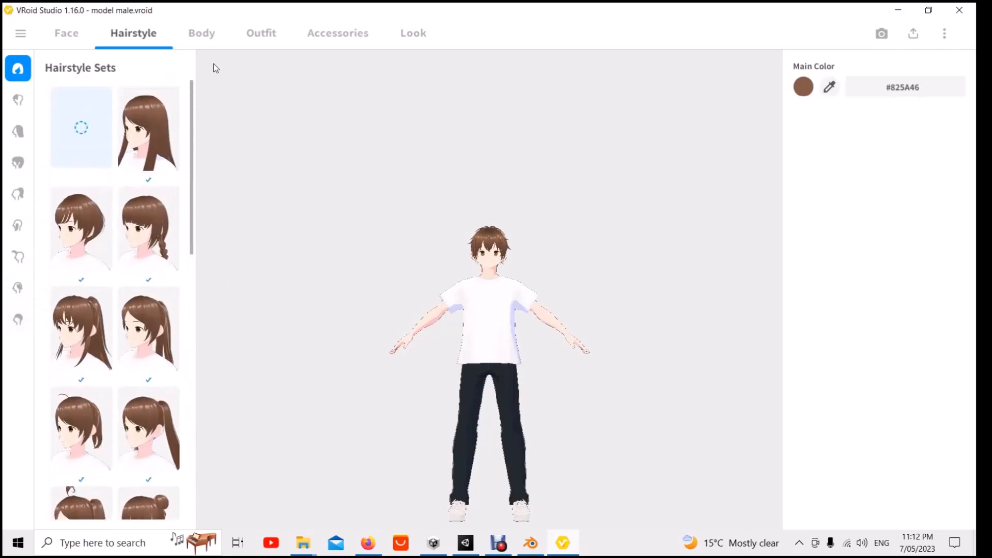
{"action": "left_click", "coordinate": [103, 131]}
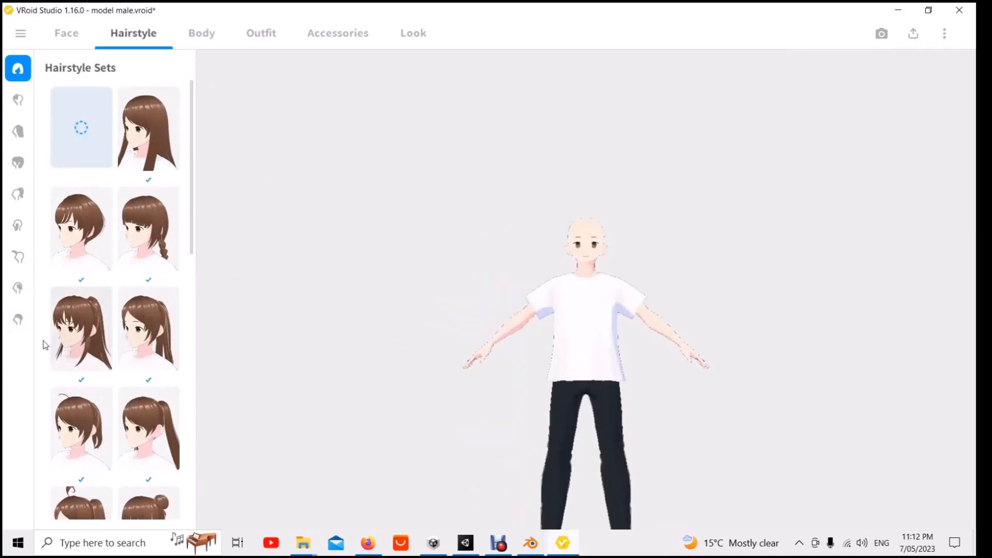
Step: Apply the short brown base hair preset to the bald character
{"action": "left_click", "coordinate": [23, 321]}
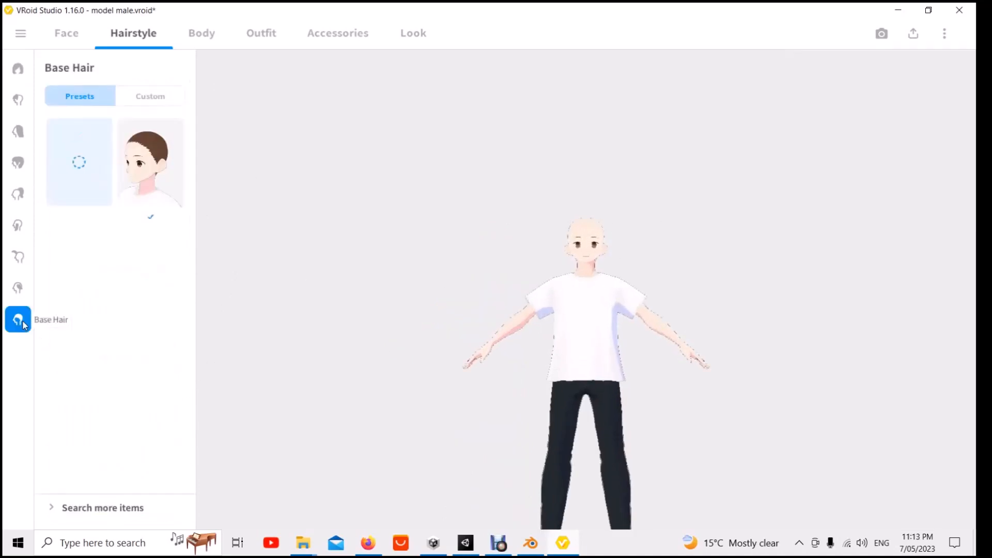
{"action": "left_click", "coordinate": [169, 153]}
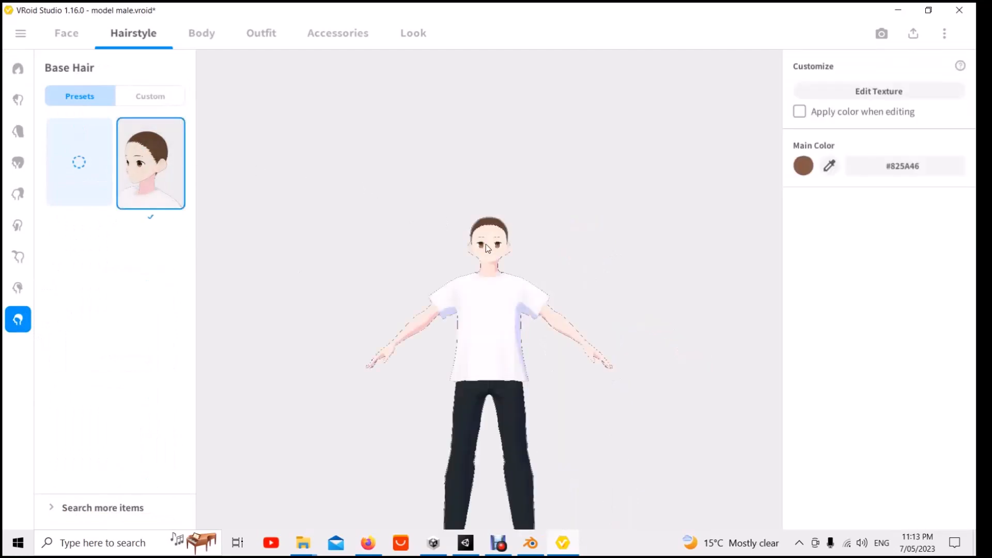
{"action": "scroll", "coordinate": [497, 226], "scroll_direction": "up", "scroll_amount": 5}
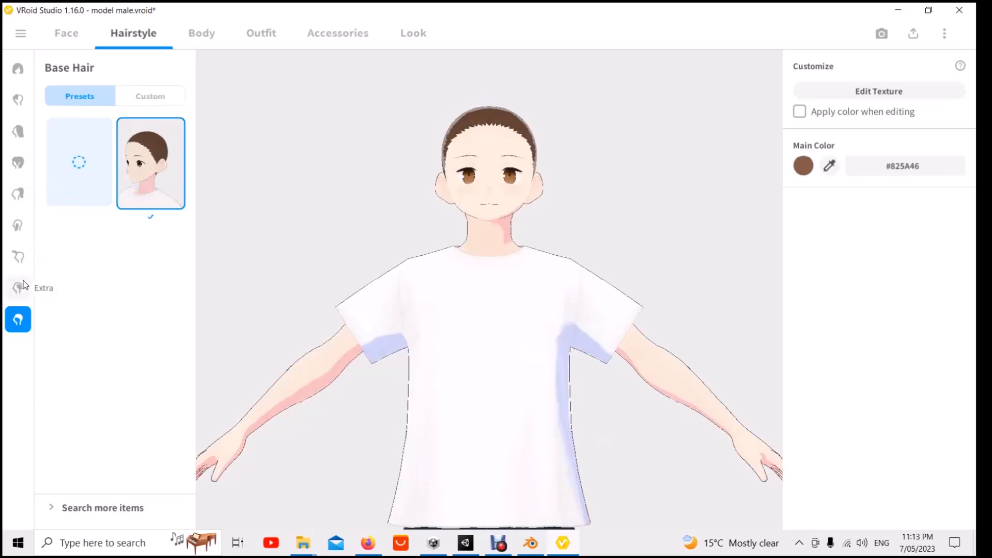
Step: Apply the last hairstyle set in the list, the short messy brown hair
{"action": "left_click", "coordinate": [18, 68]}
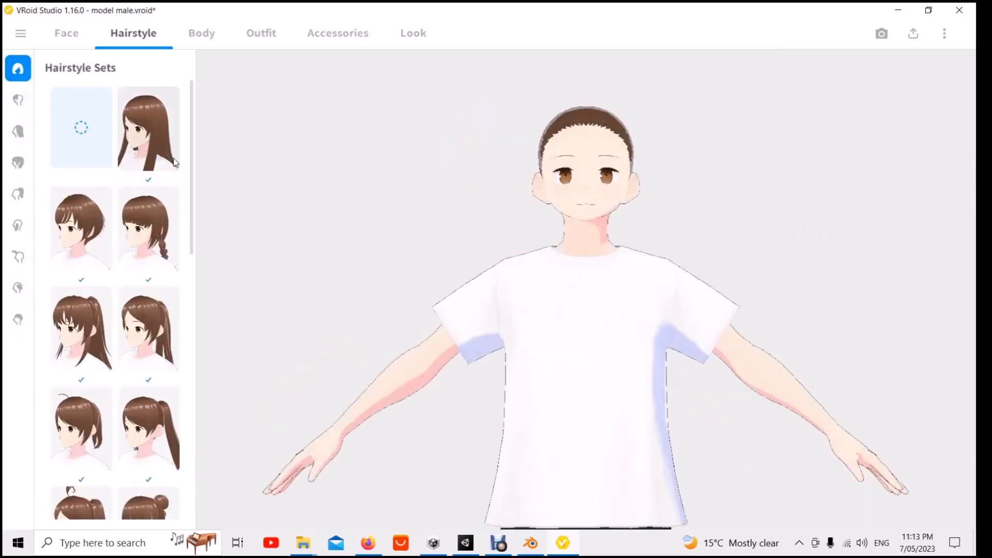
{"action": "scroll", "coordinate": [129, 310], "scroll_direction": "down", "scroll_amount": 10}
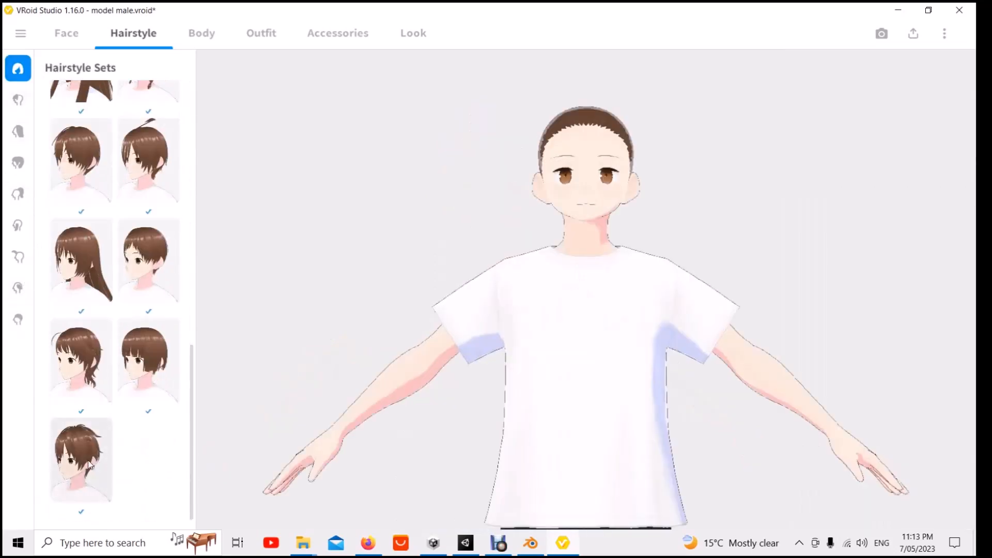
{"action": "left_click", "coordinate": [82, 450]}
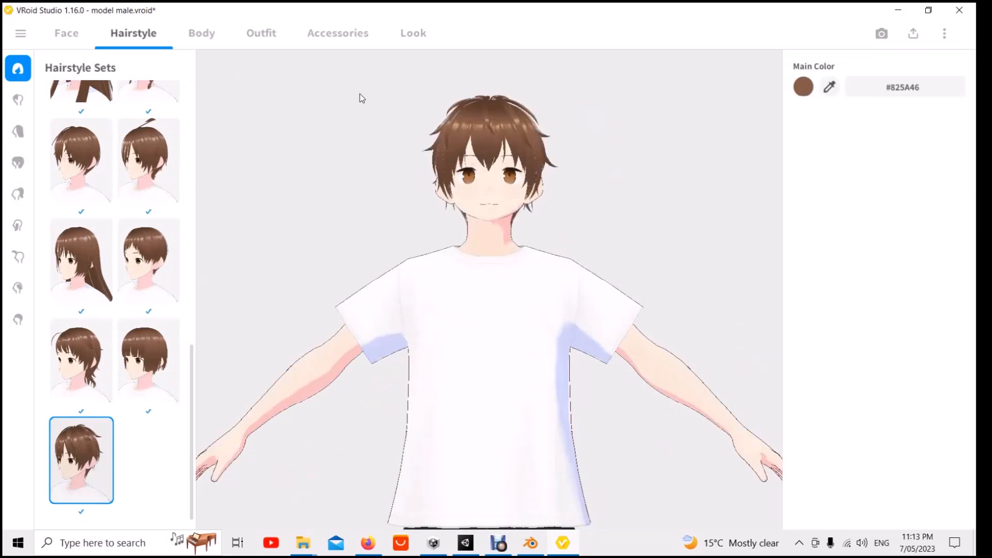
Step: Examine the outfit presets for whole sets, tops, bottoms and shoes, ending on the tops with the white T-shirt
{"action": "left_click", "coordinate": [262, 32]}
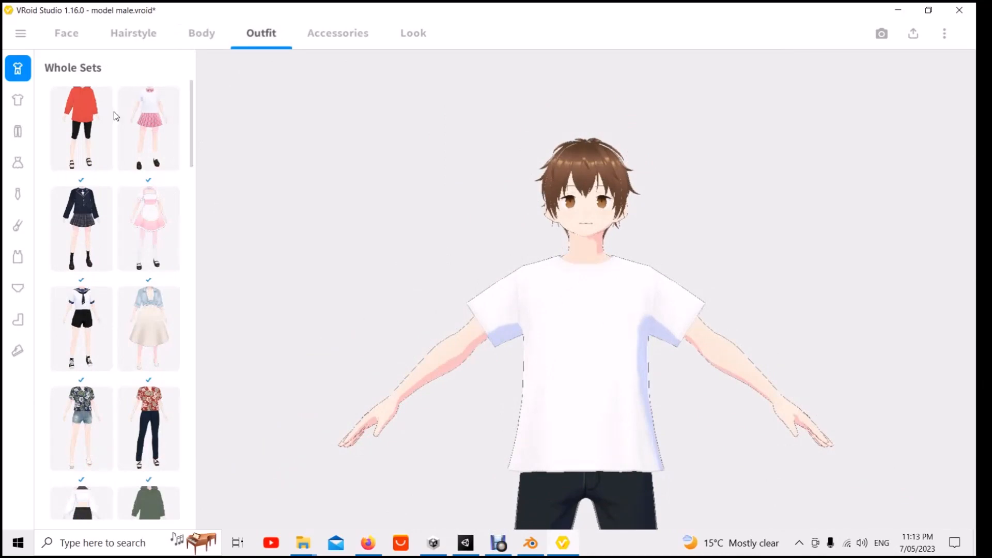
{"action": "scroll", "coordinate": [191, 194], "scroll_direction": "down", "scroll_amount": 3}
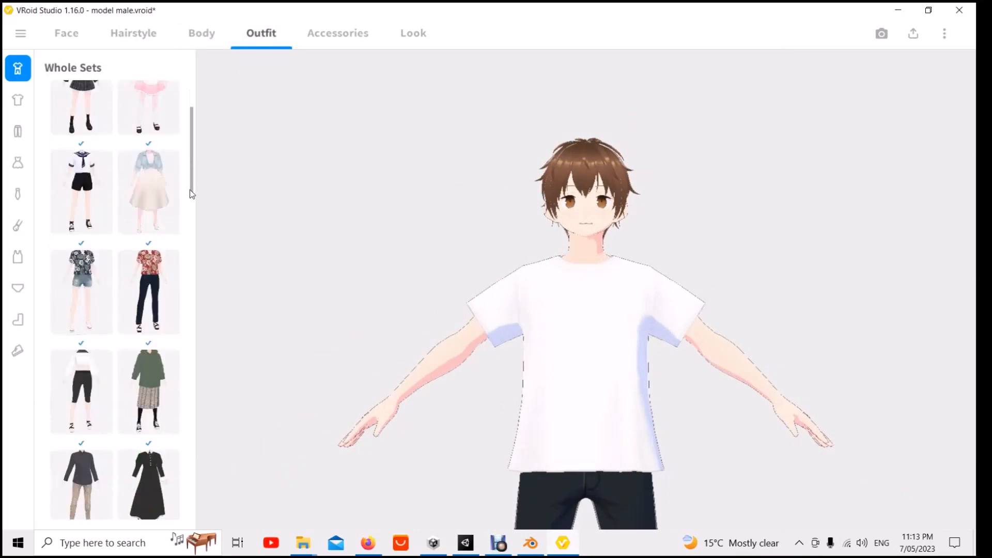
{"action": "left_click_drag", "start_coordinate": [192, 194], "coordinate": [204, 89]}
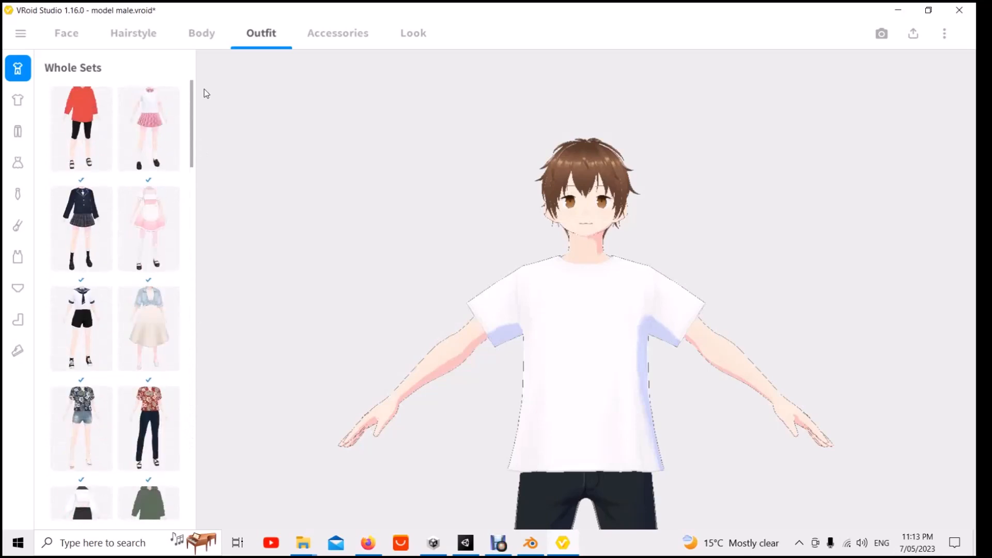
{"action": "left_click", "coordinate": [18, 102]}
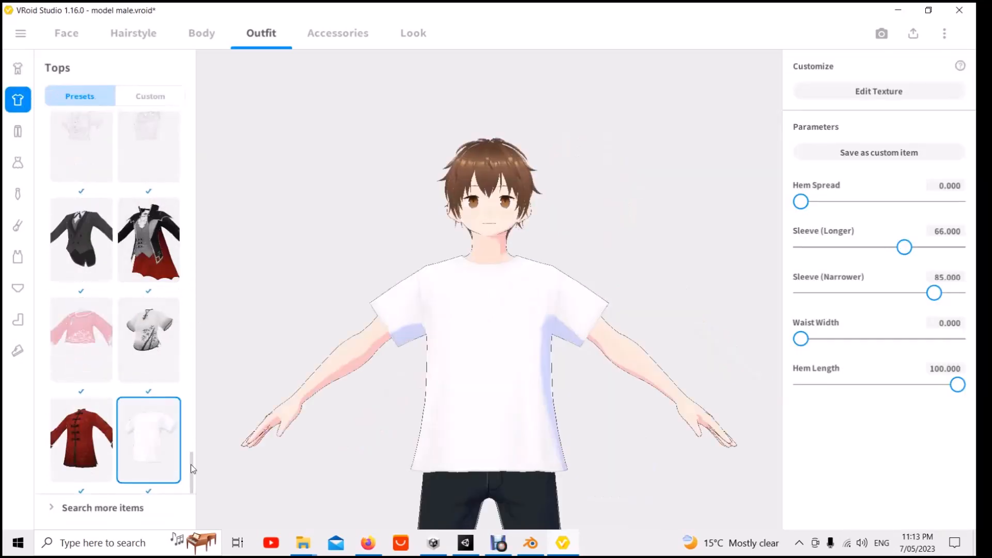
{"action": "left_click_drag", "start_coordinate": [193, 469], "coordinate": [196, 502]}
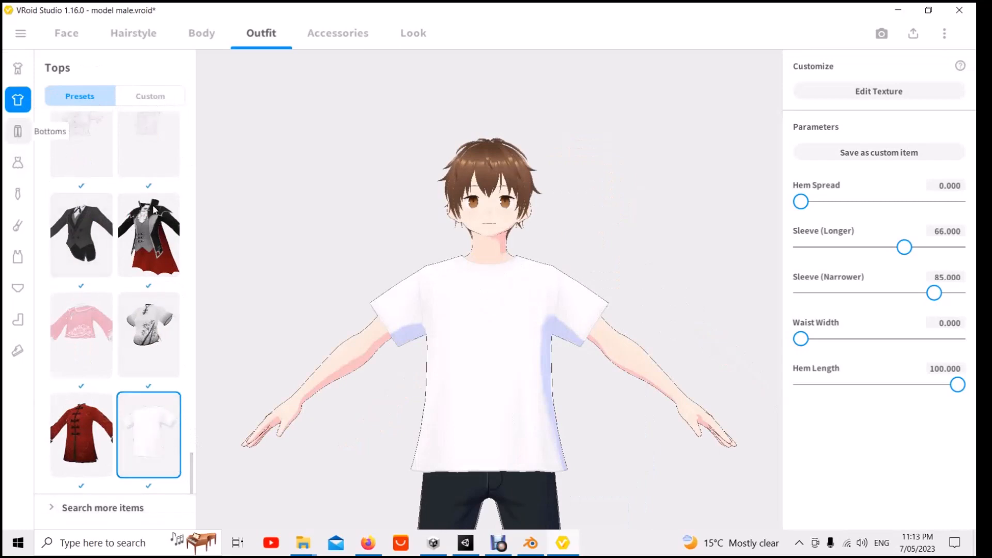
{"action": "left_click", "coordinate": [17, 131]}
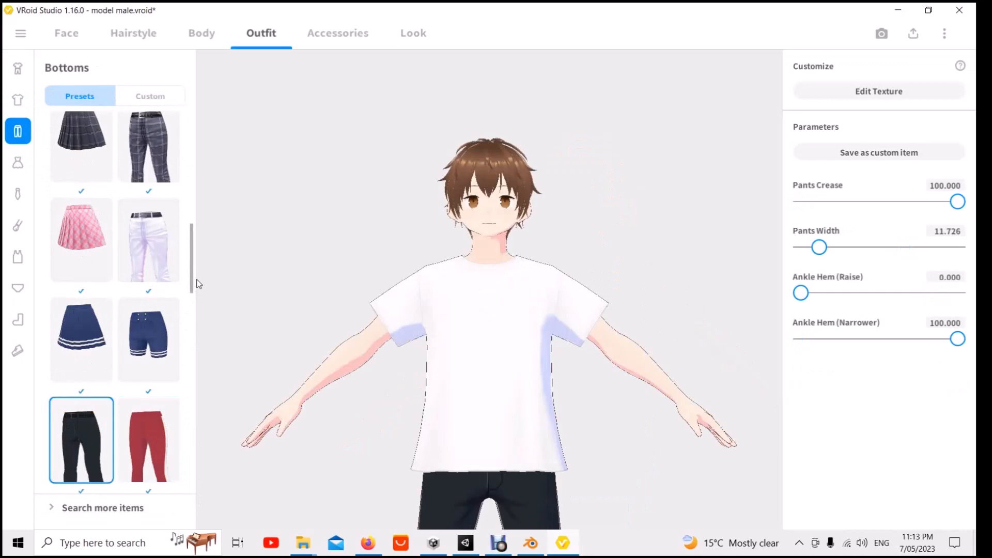
{"action": "scroll", "coordinate": [420, 429], "scroll_direction": "down", "scroll_amount": 5}
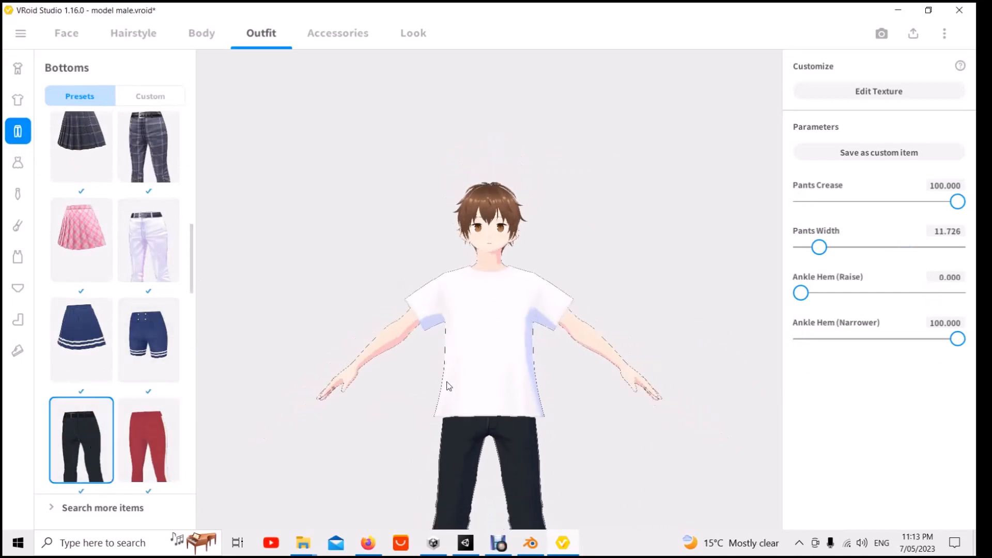
{"action": "scroll", "coordinate": [439, 413], "scroll_direction": "down", "scroll_amount": 2}
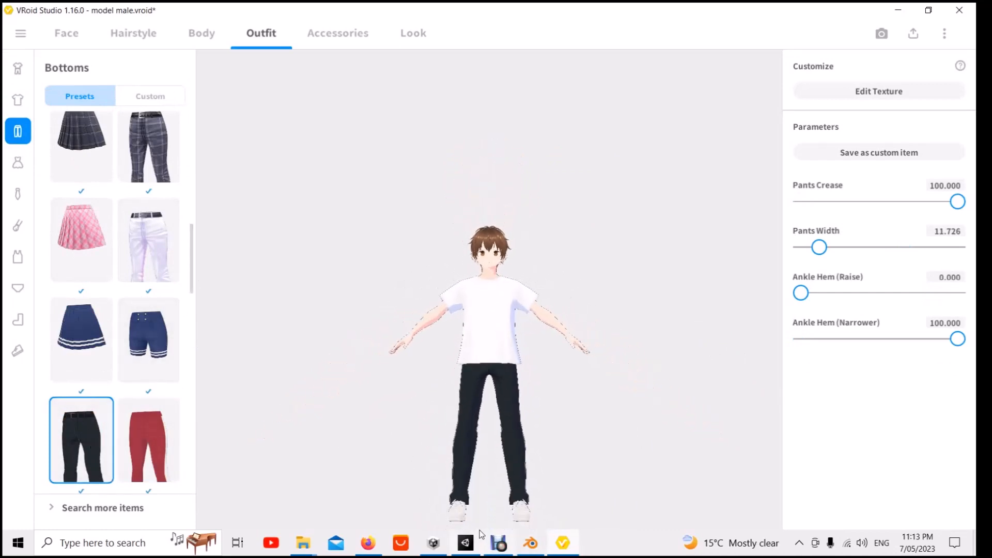
{"action": "left_click", "coordinate": [18, 351]}
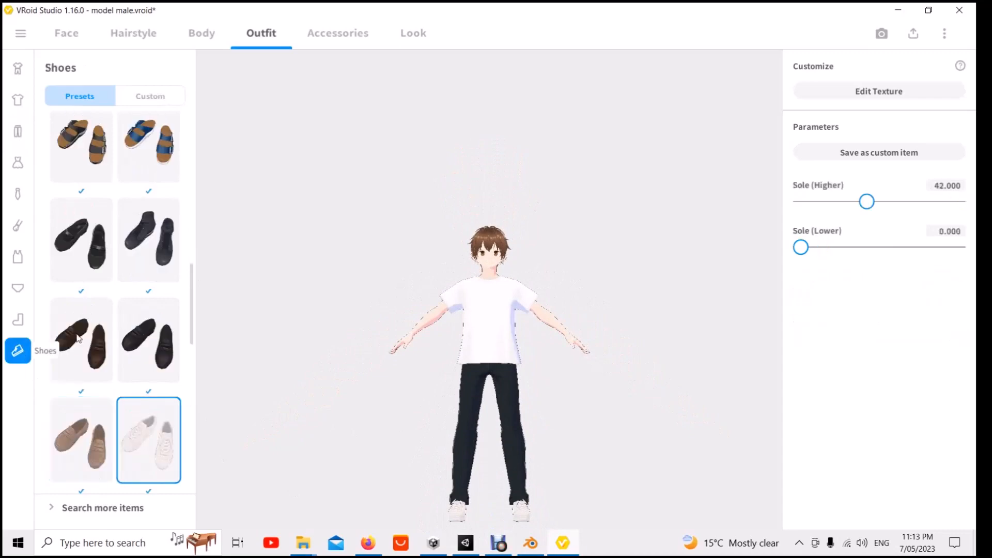
{"action": "left_click", "coordinate": [19, 100]}
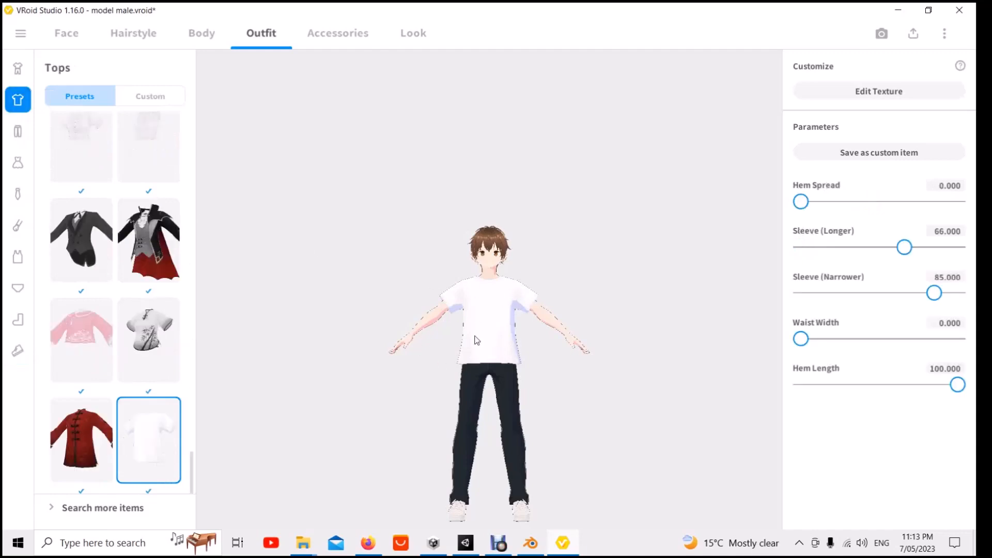
{"action": "scroll", "coordinate": [501, 324], "scroll_direction": "up", "scroll_amount": 5}
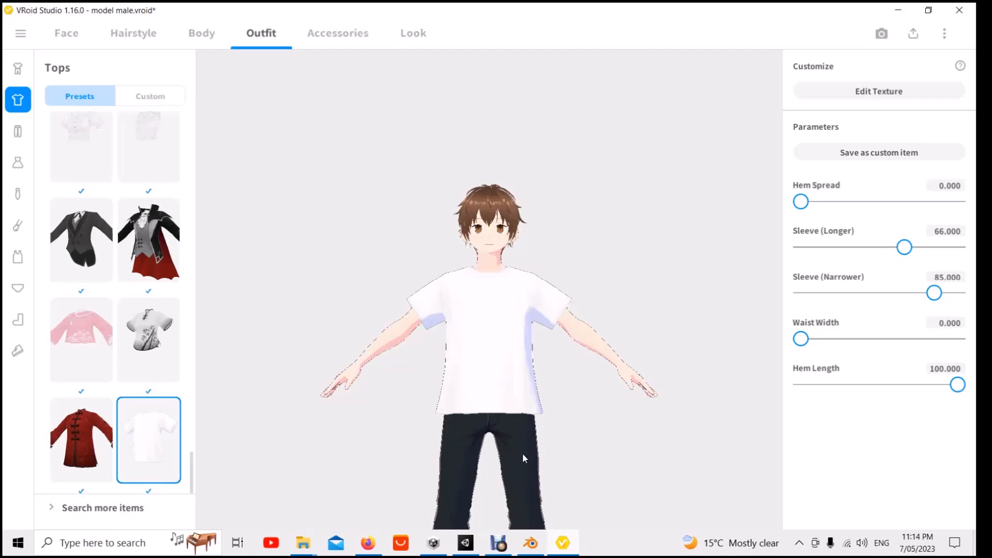
Step: Switch to Blender, clear the face selection on the Body mesh and examine the exported character
{"action": "left_click", "coordinate": [539, 543]}
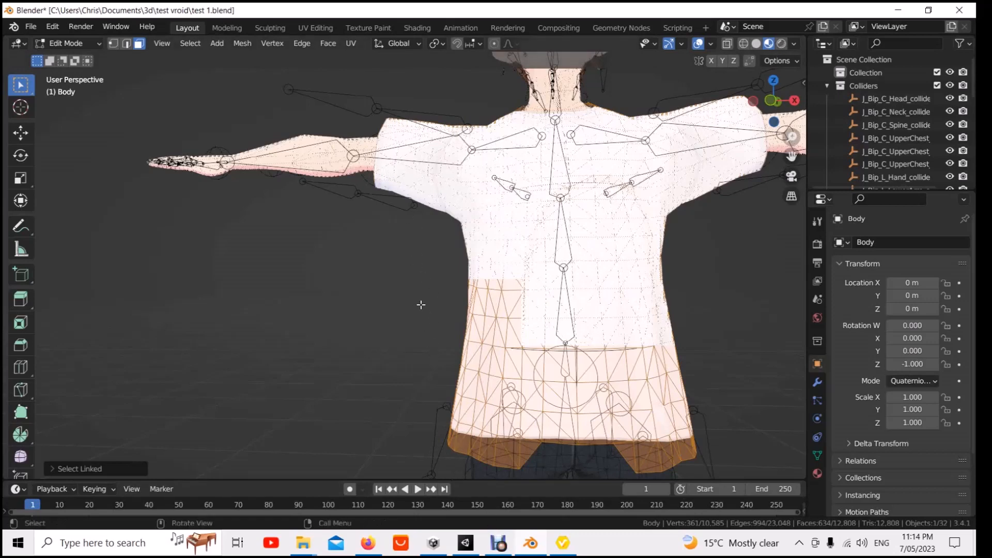
{"action": "left_click", "coordinate": [450, 270]}
{"action": "scroll", "coordinate": [431, 394], "scroll_direction": "down", "scroll_amount": 5}
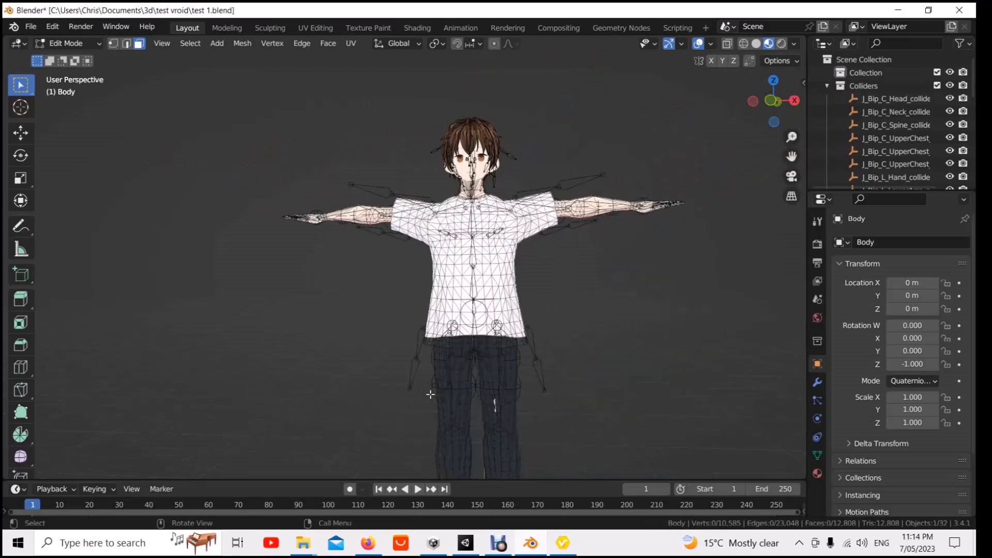
Step: Switch back to VRoid Studio and open the white T-shirt's texture for editing
{"action": "left_click", "coordinate": [571, 550]}
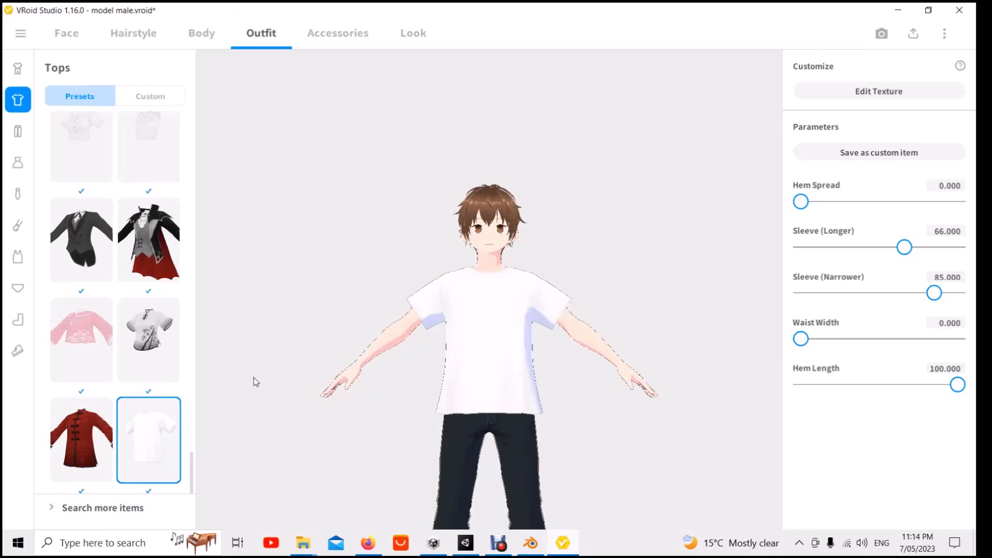
{"action": "left_click", "coordinate": [889, 93]}
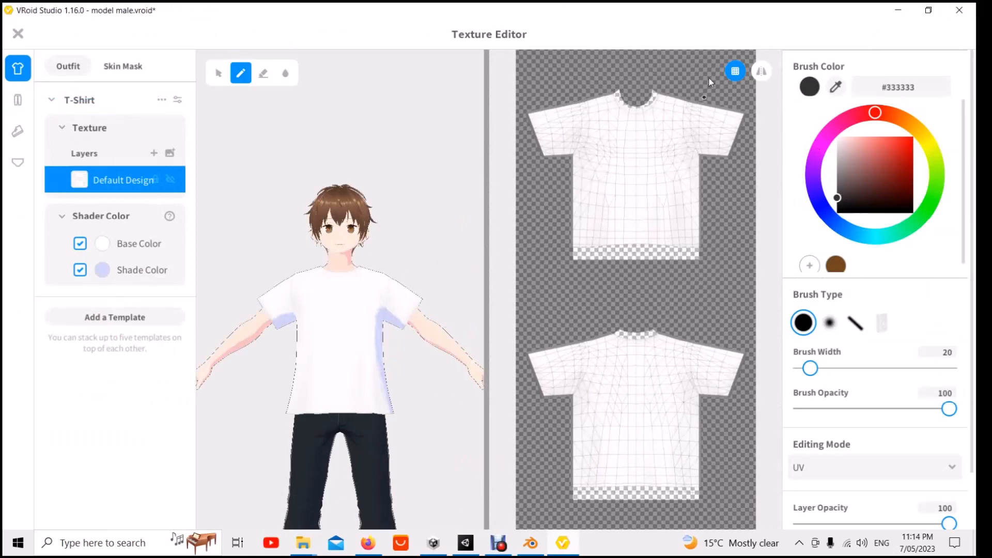
{"action": "scroll", "coordinate": [708, 85], "scroll_direction": "down", "scroll_amount": 2}
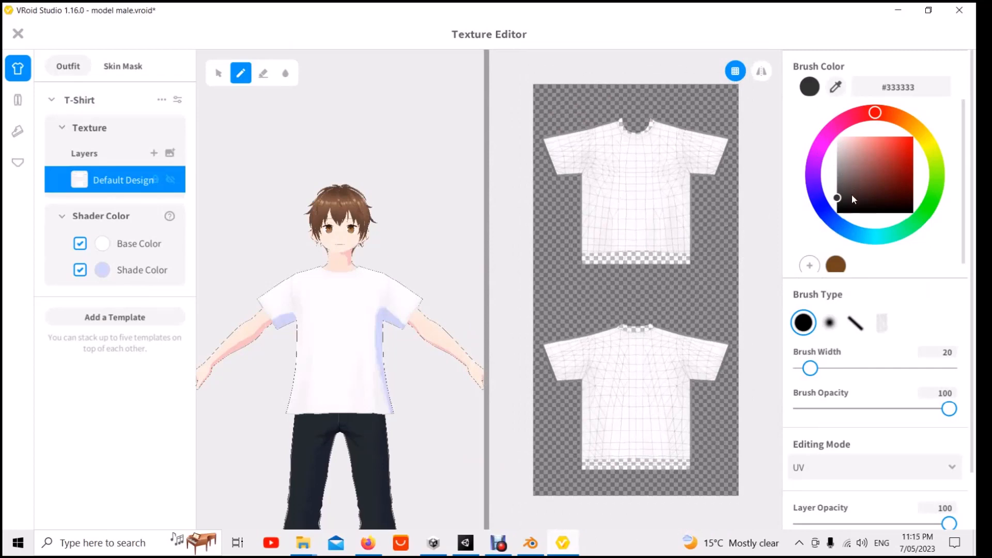
Step: Paint the whole T-shirt texture, front and back, in cream #EAE2BD with a brush width of 300
{"action": "left_click_drag", "start_coordinate": [847, 195], "coordinate": [859, 169]}
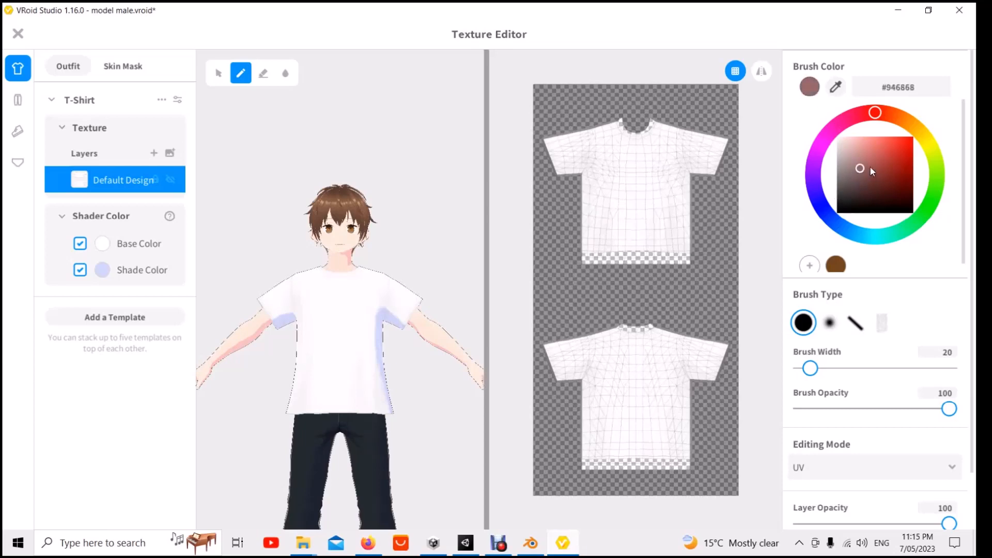
{"action": "left_click_drag", "start_coordinate": [888, 118], "coordinate": [934, 139]}
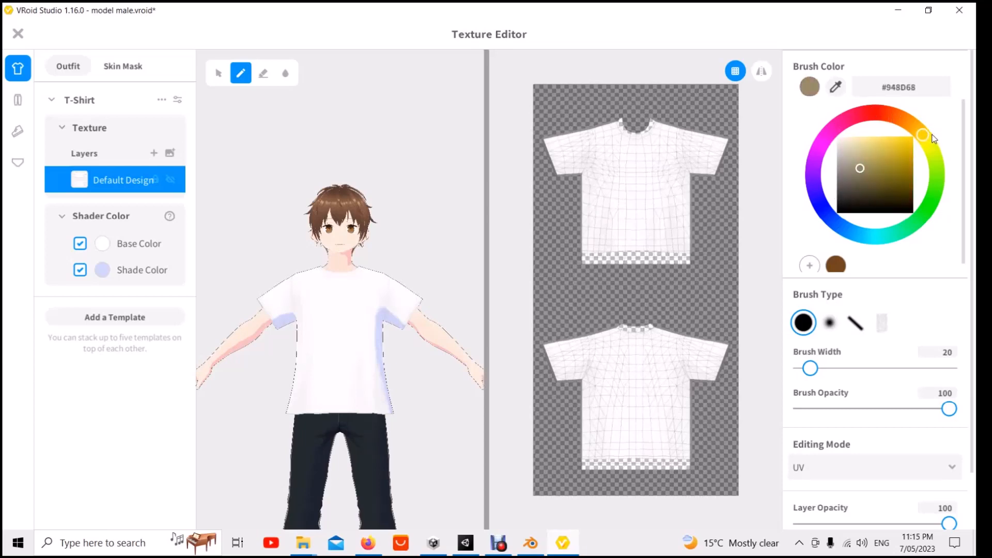
{"action": "left_click_drag", "start_coordinate": [871, 168], "coordinate": [862, 141]}
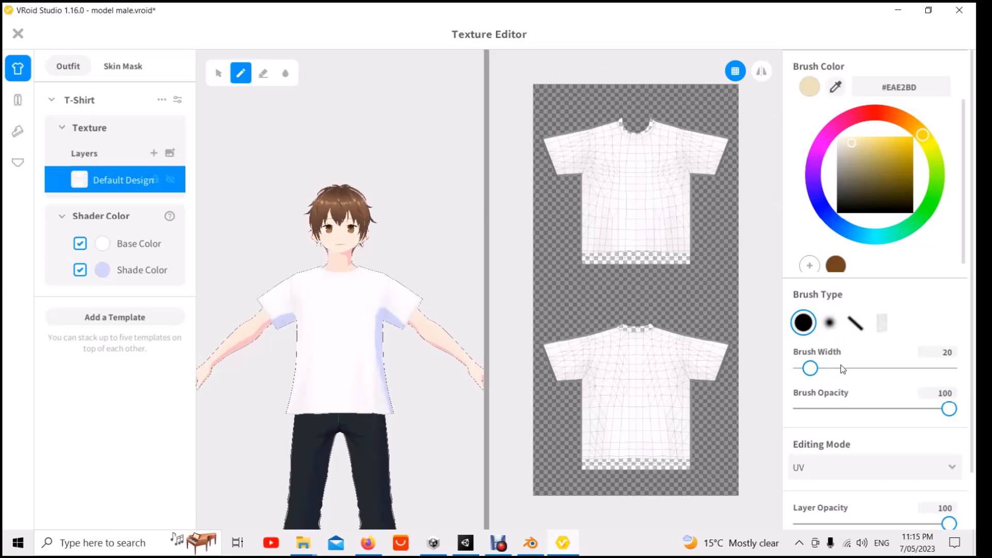
{"action": "left_click_drag", "start_coordinate": [841, 368], "coordinate": [951, 368]}
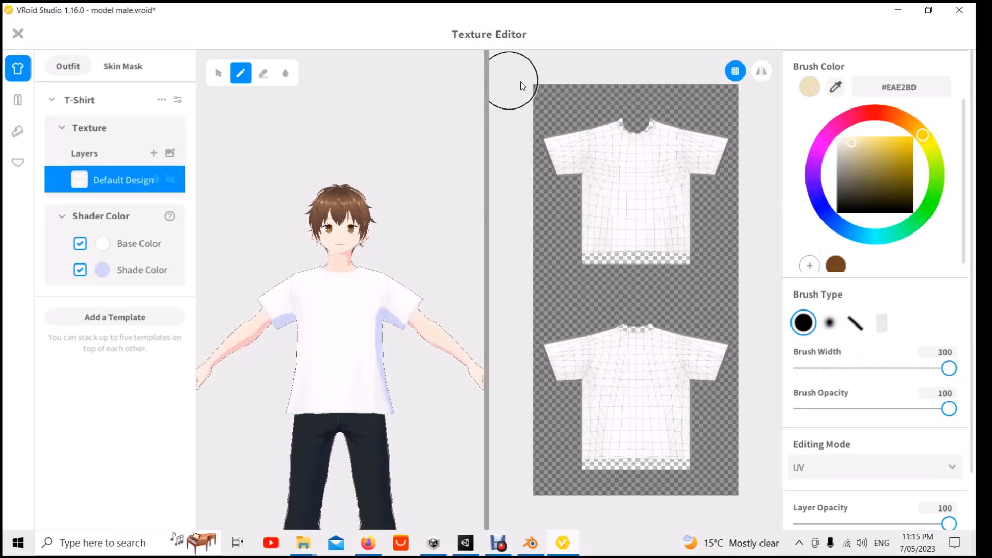
{"action": "mouse_move", "coordinate": [519, 81]}
{"action": "left_mouse_down"}
{"action": "mouse_move", "coordinate": [527, 90]}
{"action": "mouse_move", "coordinate": [720, 96]}
{"action": "mouse_move", "coordinate": [766, 107]}
{"action": "mouse_move", "coordinate": [518, 126]}
{"action": "mouse_move", "coordinate": [593, 139]}
{"action": "mouse_move", "coordinate": [750, 132]}
{"action": "mouse_move", "coordinate": [774, 148]}
{"action": "mouse_move", "coordinate": [572, 162]}
{"action": "mouse_move", "coordinate": [753, 179]}
{"action": "mouse_move", "coordinate": [543, 196]}
{"action": "mouse_move", "coordinate": [798, 208]}
{"action": "mouse_move", "coordinate": [669, 206]}
{"action": "mouse_move", "coordinate": [491, 234]}
{"action": "mouse_move", "coordinate": [757, 240]}
{"action": "mouse_move", "coordinate": [491, 261]}
{"action": "mouse_move", "coordinate": [746, 285]}
{"action": "mouse_move", "coordinate": [592, 303]}
{"action": "mouse_move", "coordinate": [600, 332]}
{"action": "mouse_move", "coordinate": [759, 339]}
{"action": "mouse_move", "coordinate": [695, 333]}
{"action": "mouse_move", "coordinate": [528, 359]}
{"action": "mouse_move", "coordinate": [764, 361]}
{"action": "mouse_move", "coordinate": [636, 377]}
{"action": "mouse_move", "coordinate": [525, 406]}
{"action": "mouse_move", "coordinate": [775, 402]}
{"action": "left_mouse_up"}
{"action": "mouse_move", "coordinate": [646, 427]}
{"action": "left_mouse_down"}
{"action": "mouse_move", "coordinate": [529, 436]}
{"action": "mouse_move", "coordinate": [706, 441]}
{"action": "mouse_move", "coordinate": [764, 454]}
{"action": "mouse_move", "coordinate": [600, 456]}
{"action": "mouse_move", "coordinate": [516, 469]}
{"action": "mouse_move", "coordinate": [679, 496]}
{"action": "mouse_move", "coordinate": [761, 472]}
{"action": "mouse_move", "coordinate": [752, 442]}
{"action": "left_mouse_up"}
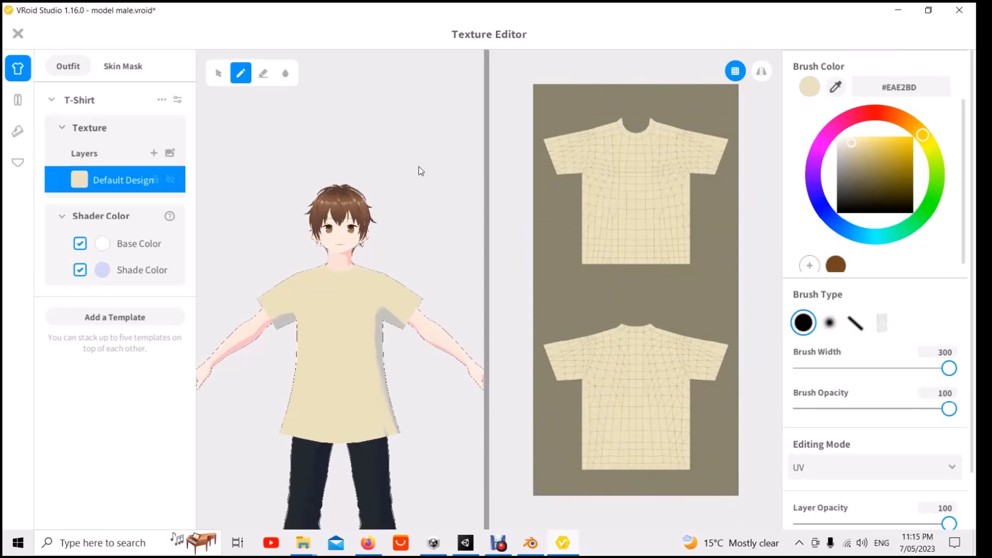
Step: Close the texture editor, saving the edited top as a new custom item
{"action": "left_click", "coordinate": [18, 33]}
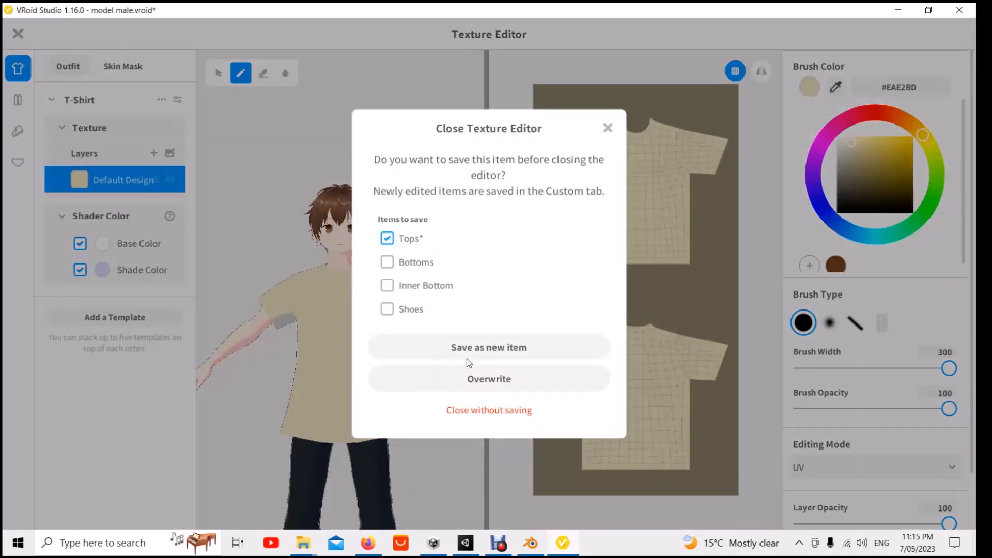
{"action": "left_click", "coordinate": [526, 354]}
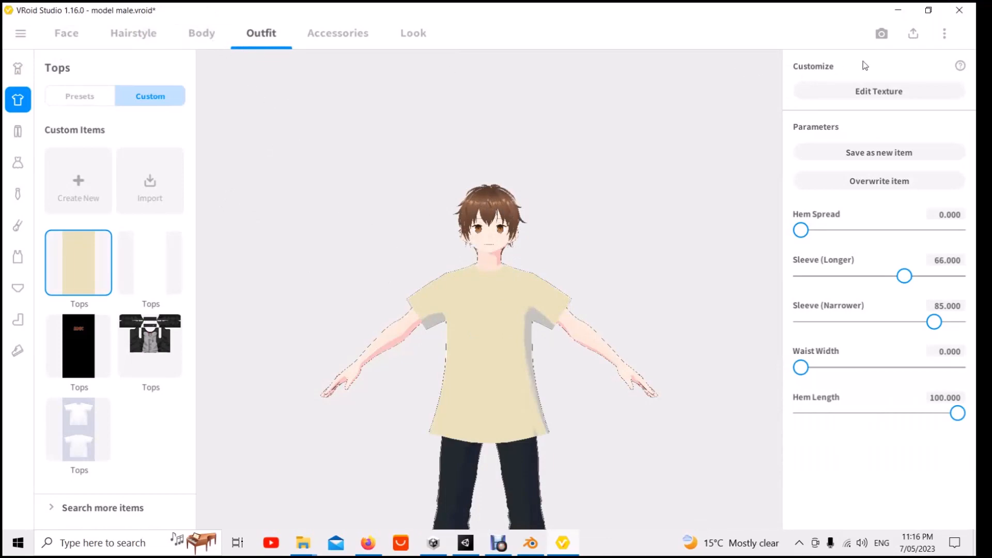
{"action": "scroll", "coordinate": [629, 264], "scroll_direction": "down", "scroll_amount": 3}
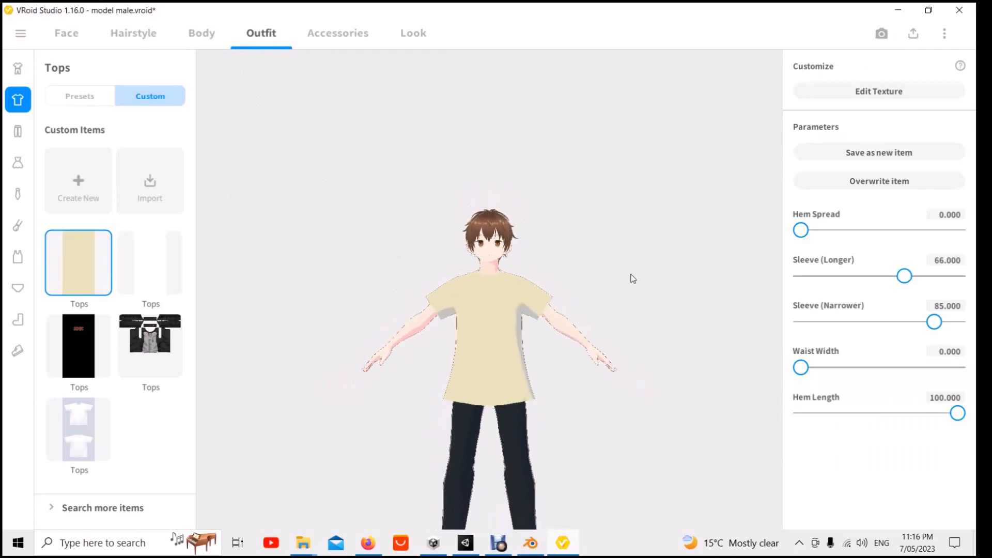
Step: Start a VRM export of the character and set the Hair Smoothness polygon reduction to 90
{"action": "left_click", "coordinate": [913, 33]}
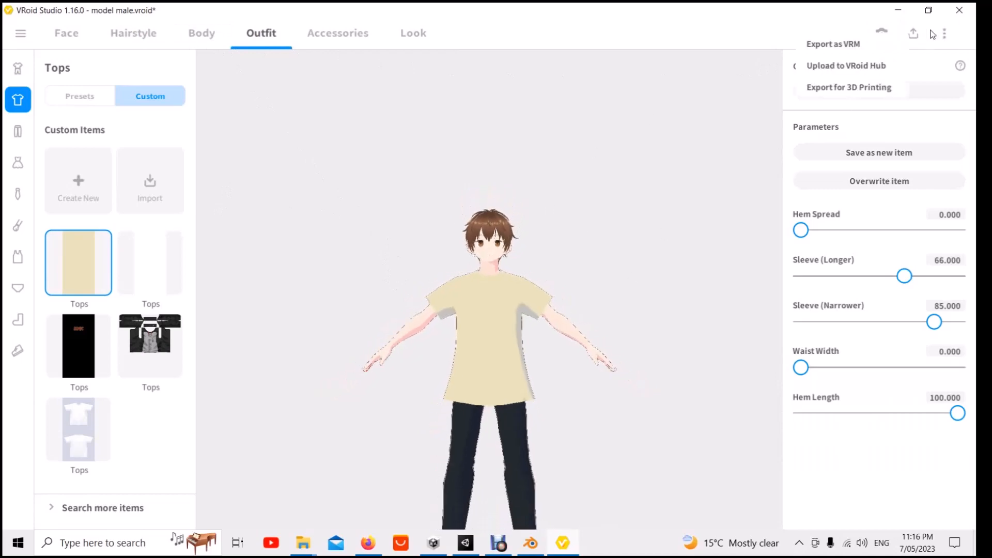
{"action": "left_click", "coordinate": [869, 41]}
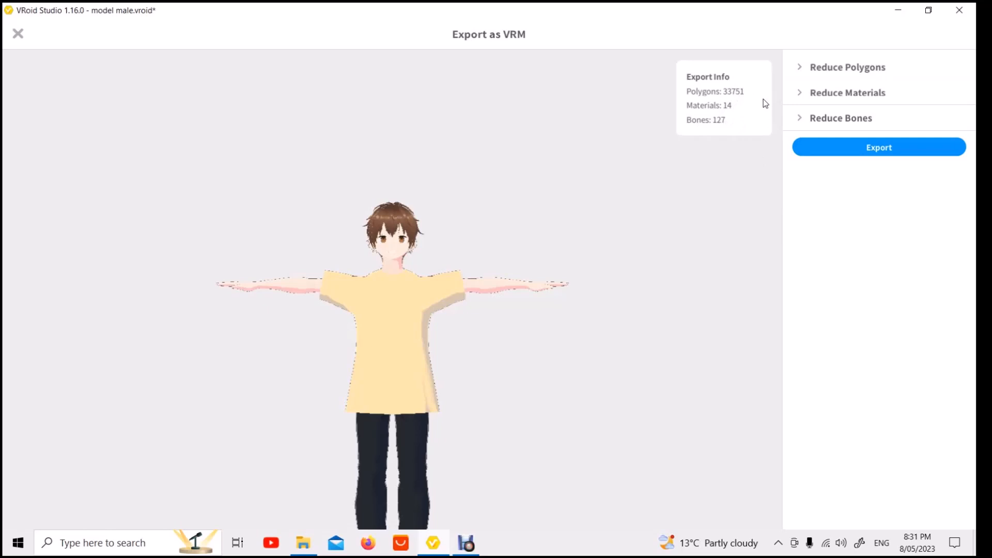
{"action": "left_click", "coordinate": [812, 70]}
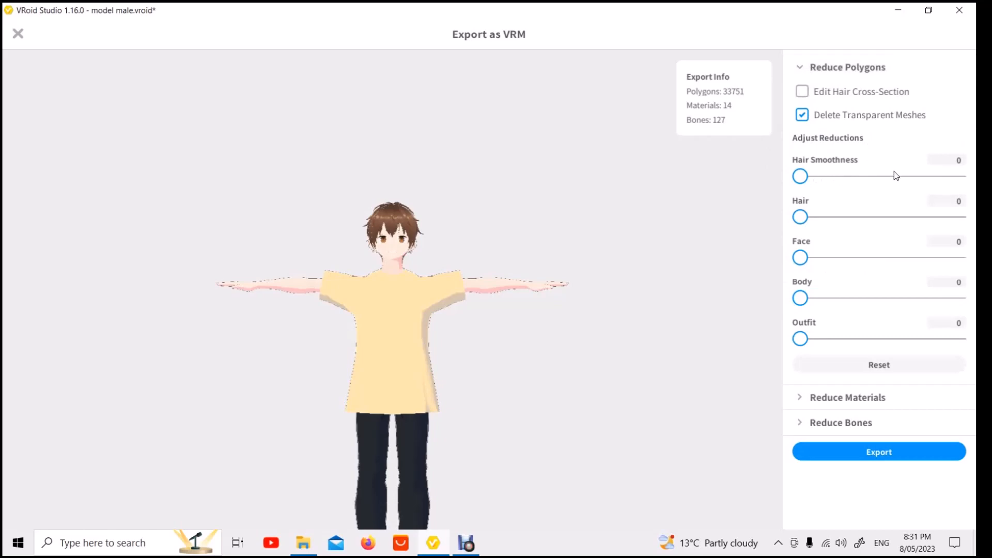
{"action": "left_click", "coordinate": [960, 177]}
{"action": "left_click", "coordinate": [959, 177]}
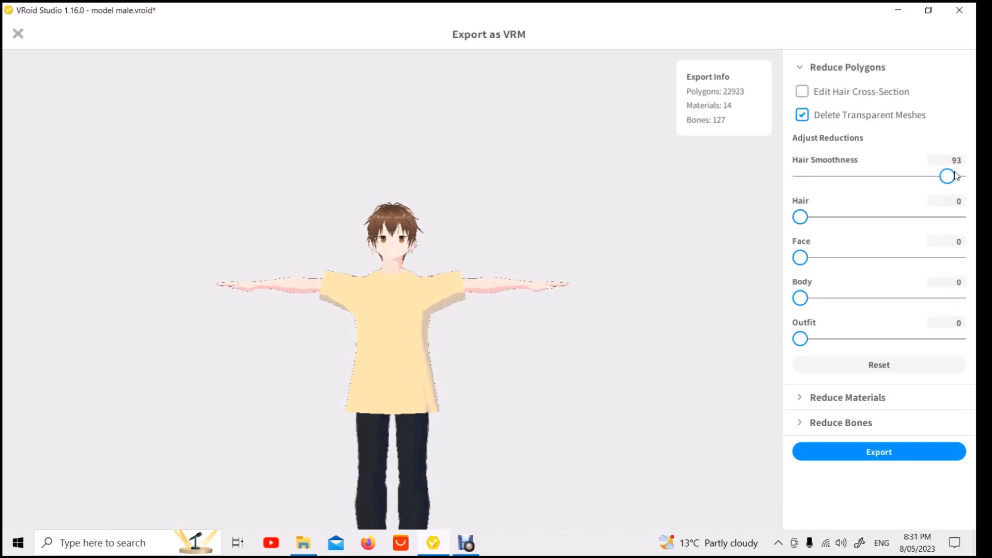
{"action": "left_click_drag", "start_coordinate": [955, 172], "coordinate": [954, 171]}
Step: Set the polygon reductions to 88 for Hair, 100 for Face and 100 for Body
{"action": "left_click_drag", "start_coordinate": [851, 215], "coordinate": [931, 215]}
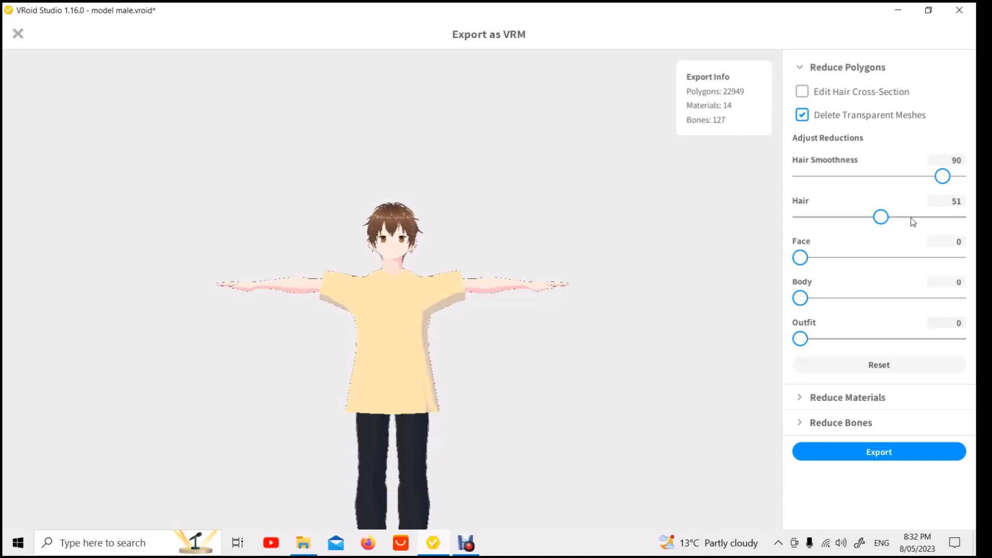
{"action": "left_click", "coordinate": [955, 218]}
{"action": "left_click", "coordinate": [954, 217]}
{"action": "left_click_drag", "start_coordinate": [840, 259], "coordinate": [983, 258]}
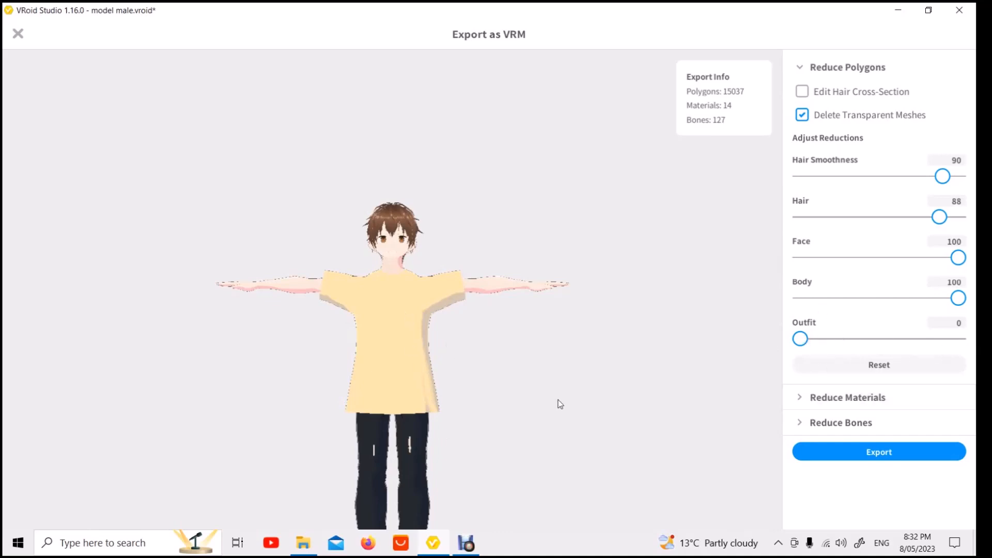
Step: Reduce the number of exported materials to 2
{"action": "left_click", "coordinate": [808, 402]}
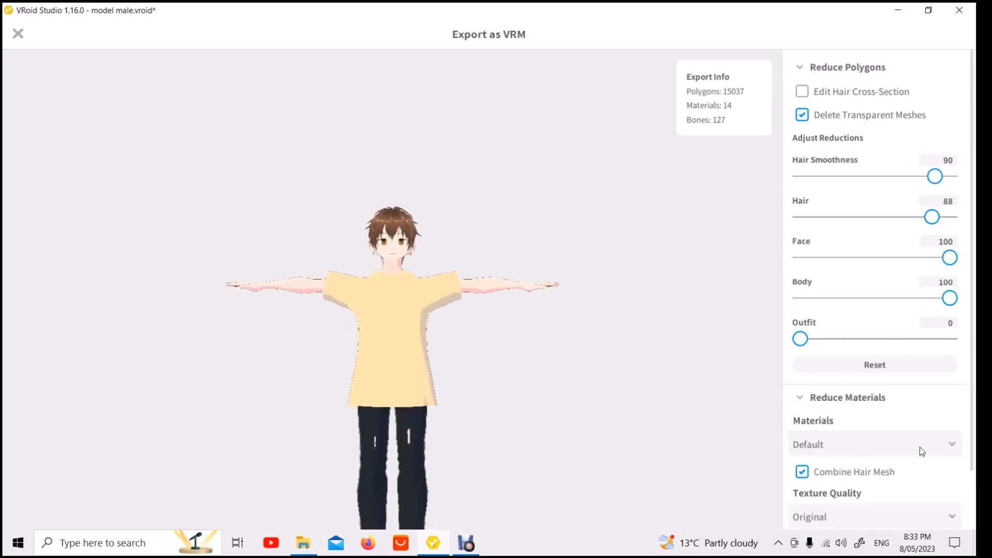
{"action": "left_click", "coordinate": [962, 448]}
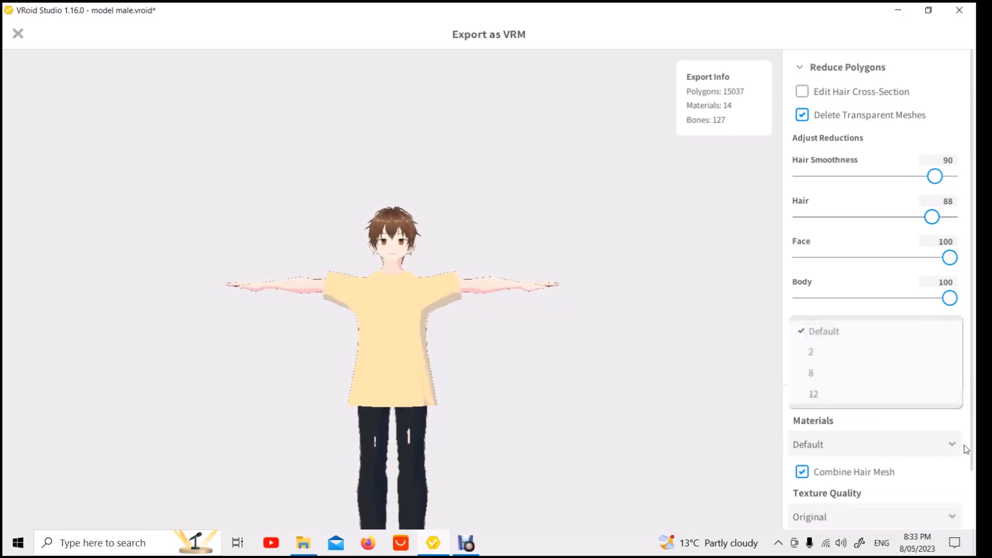
{"action": "left_click", "coordinate": [824, 352]}
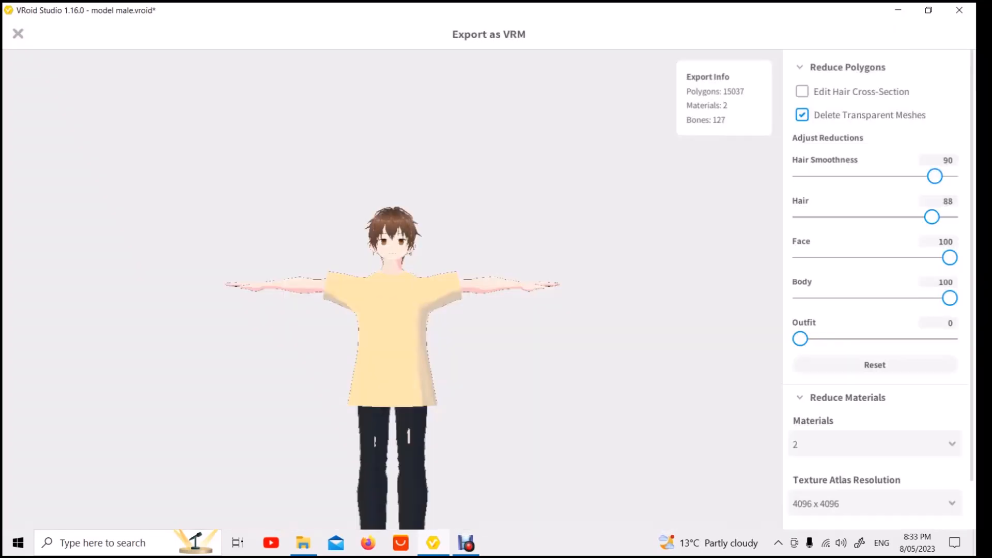
Step: Review the VRM settings and proceed with the export, keeping the title "model" and creator "me"
{"action": "scroll", "coordinate": [826, 397], "scroll_direction": "down", "scroll_amount": 1}
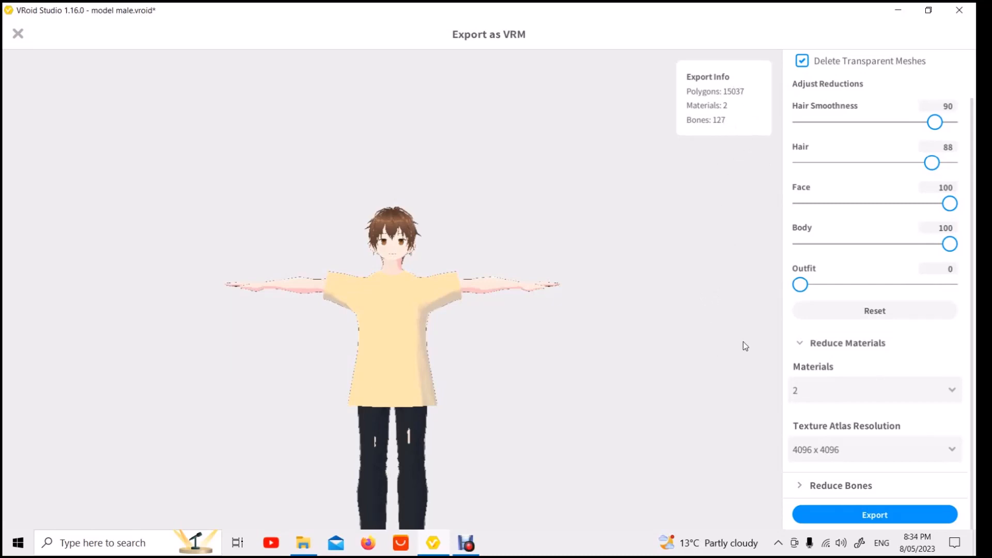
{"action": "left_click", "coordinate": [895, 517]}
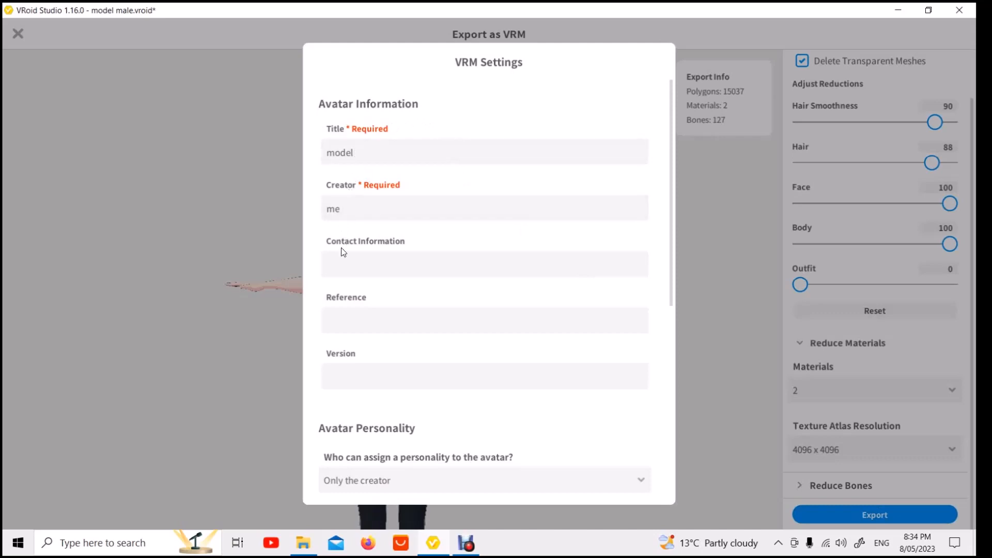
{"action": "scroll", "coordinate": [355, 383], "scroll_direction": "down", "scroll_amount": 4}
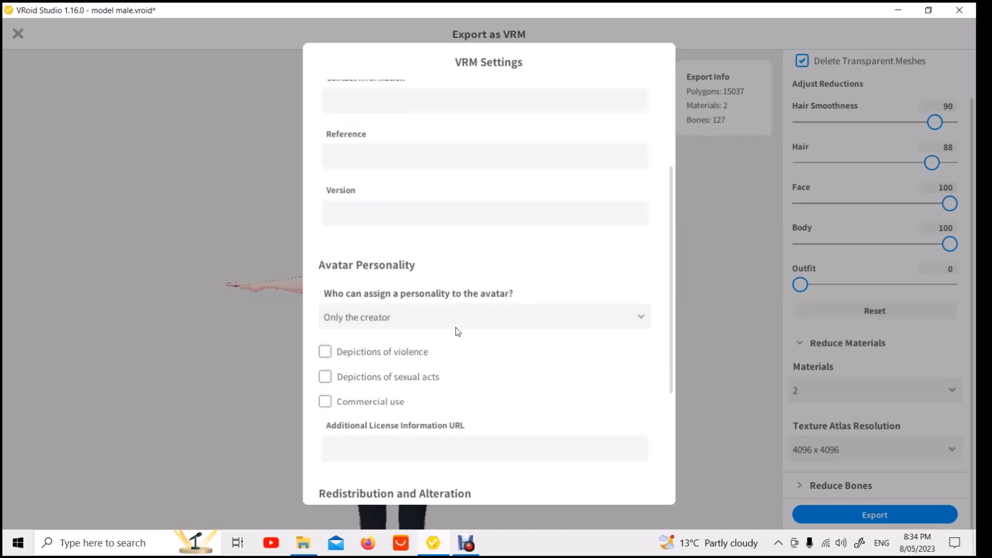
{"action": "scroll", "coordinate": [342, 107], "scroll_direction": "up", "scroll_amount": 4}
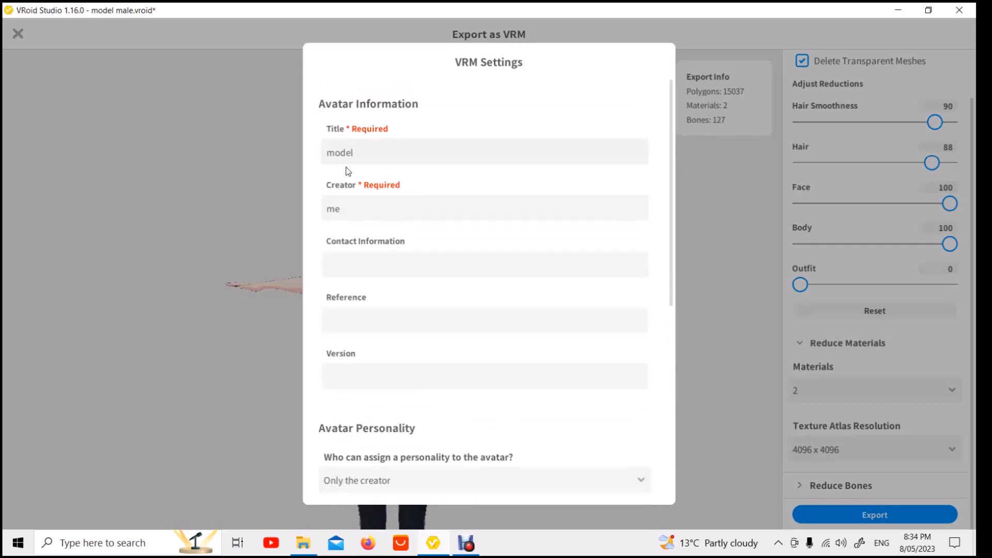
{"action": "scroll", "coordinate": [386, 315], "scroll_direction": "down", "scroll_amount": 5}
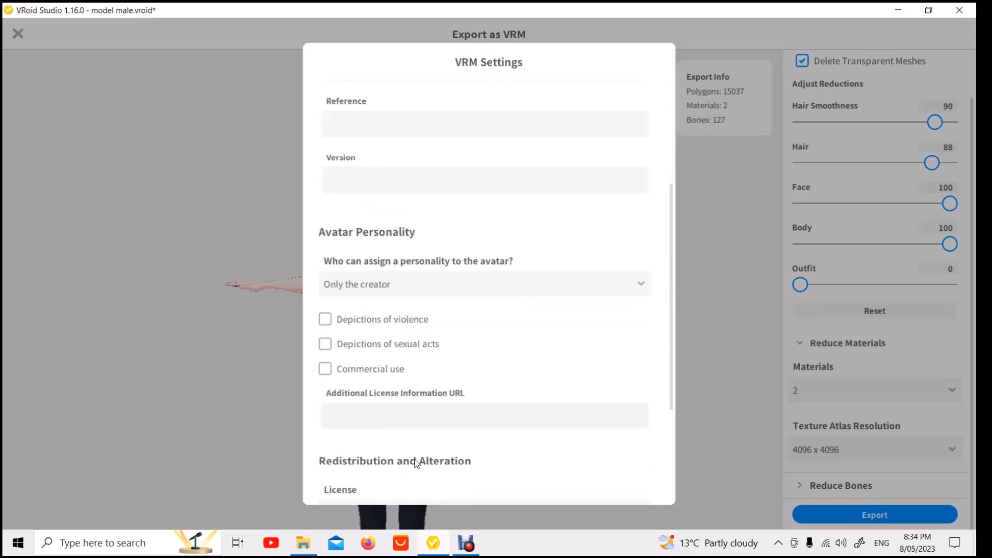
{"action": "scroll", "coordinate": [417, 463], "scroll_direction": "down", "scroll_amount": 5}
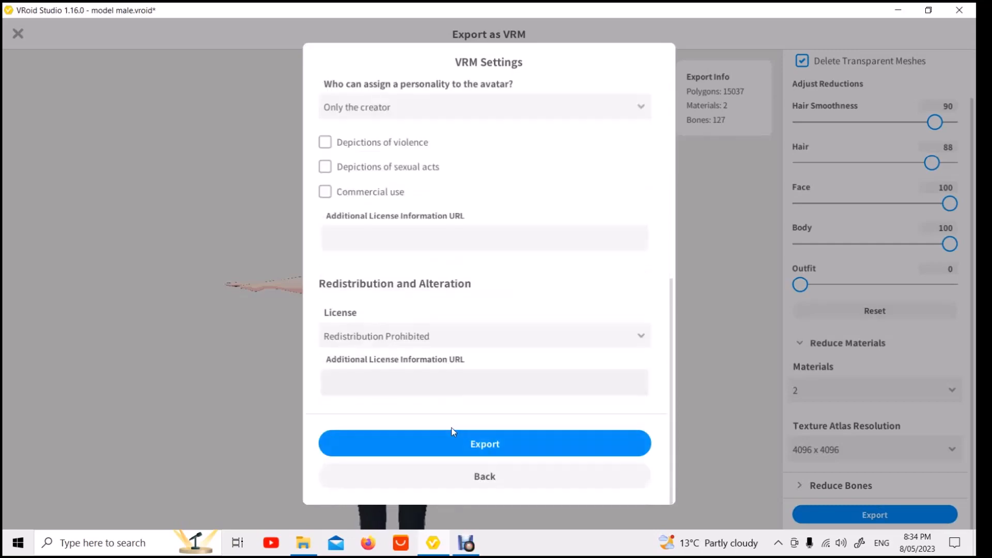
{"action": "left_click", "coordinate": [557, 450]}
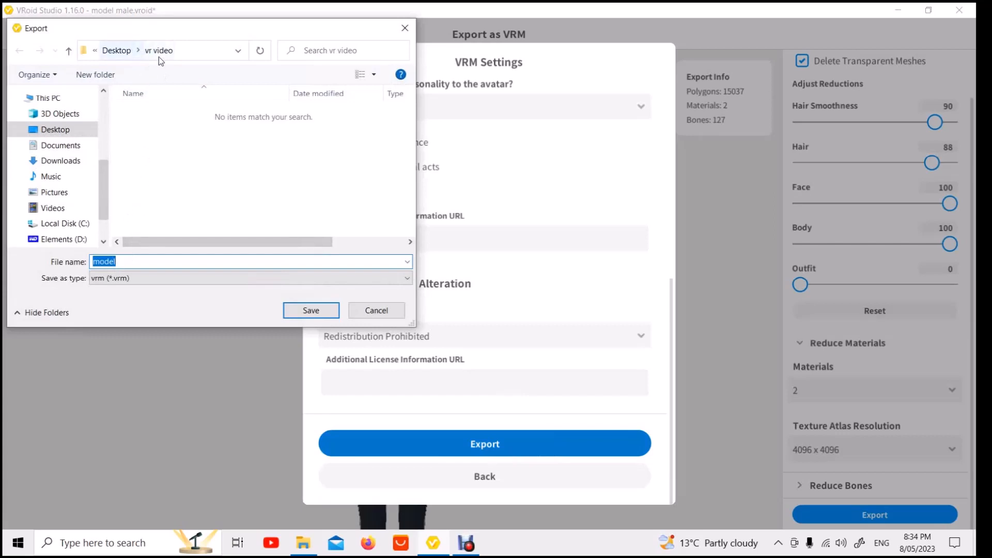
Step: Save the exported VRM file as "model" in the Desktop's vr video folder
{"action": "left_click", "coordinate": [125, 262]}
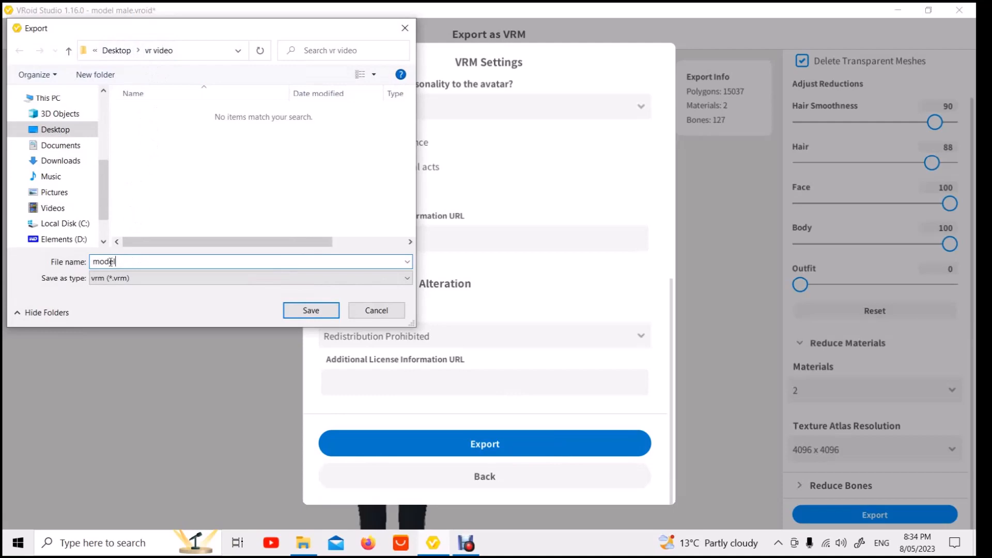
{"action": "left_click_drag", "start_coordinate": [116, 261], "coordinate": [89, 265]}
{"action": "left_click", "coordinate": [153, 262]}
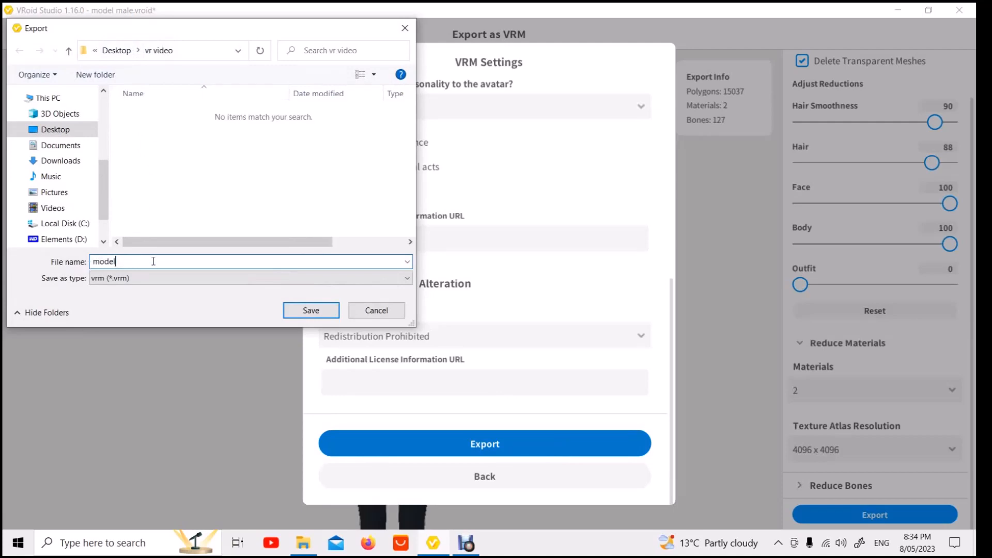
{"action": "left_click", "coordinate": [333, 313]}
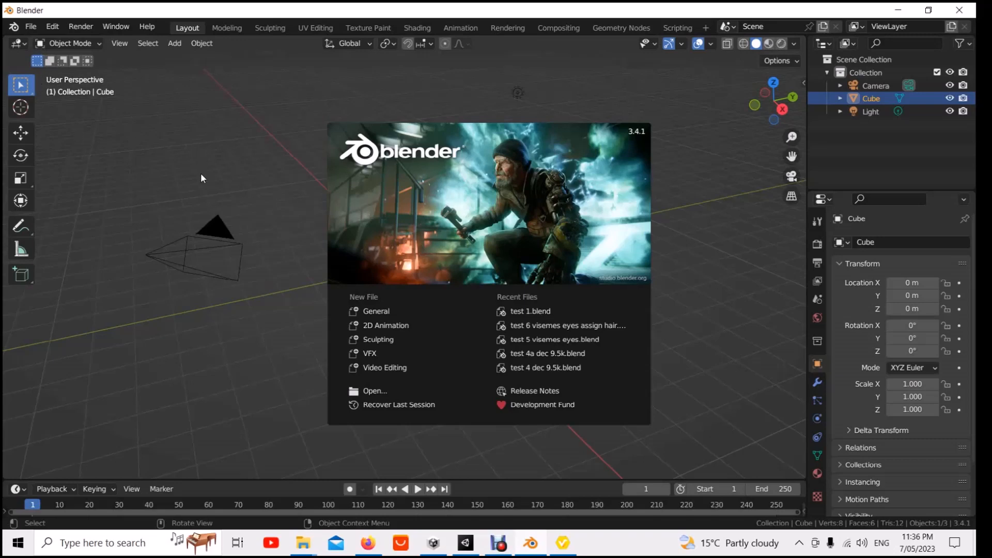
Step: Switch to Blender, dismiss the splash screen and delete the default camera, cube and light
{"action": "left_click", "coordinate": [253, 326]}
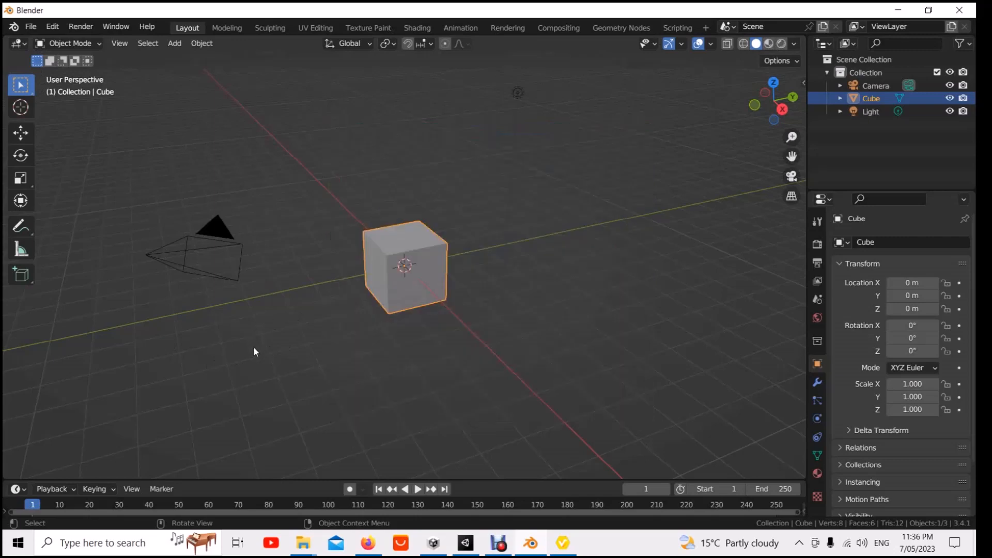
{"action": "key", "text": "a"}
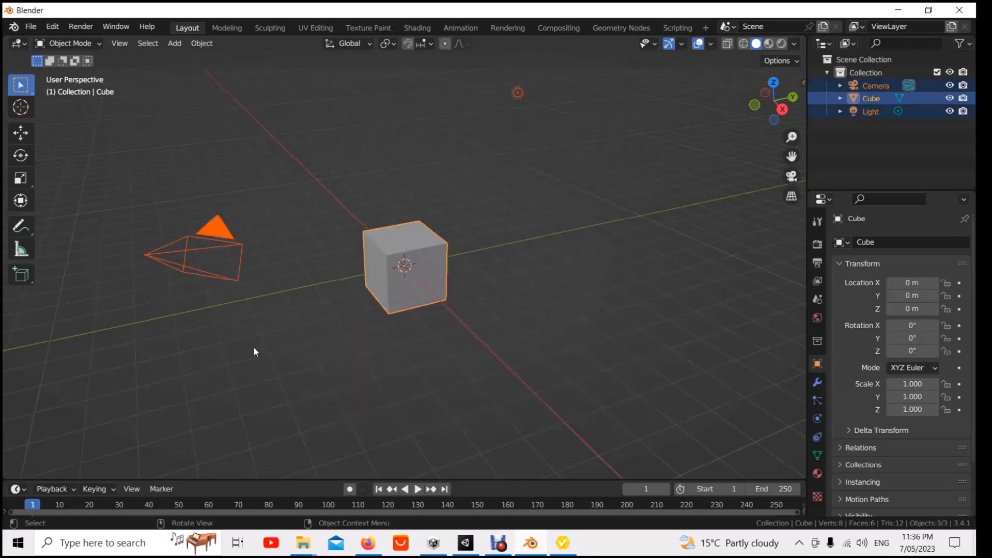
{"action": "key", "text": "Delete"}
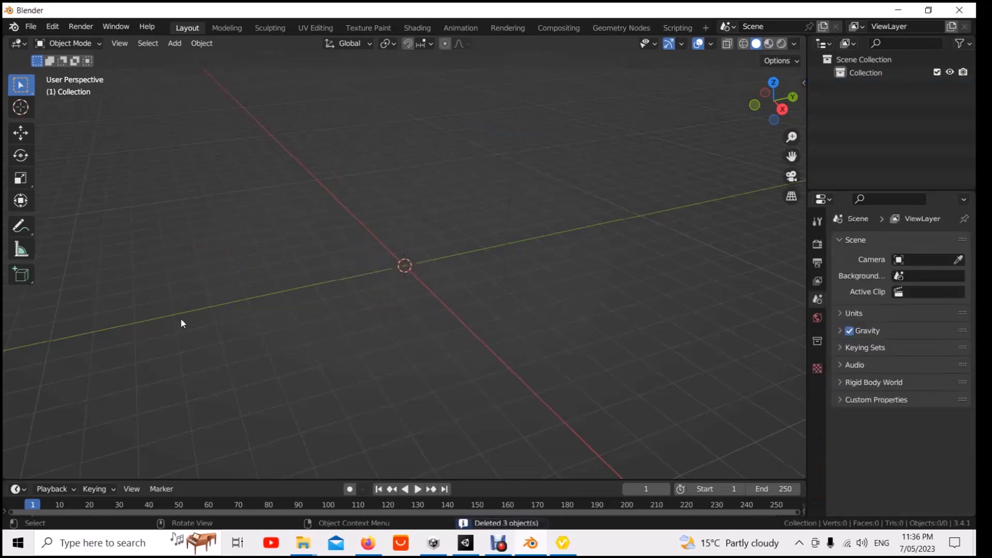
Step: Import model.vrm from the Desktop's vroid video folder as a VRM model
{"action": "left_click", "coordinate": [31, 25]}
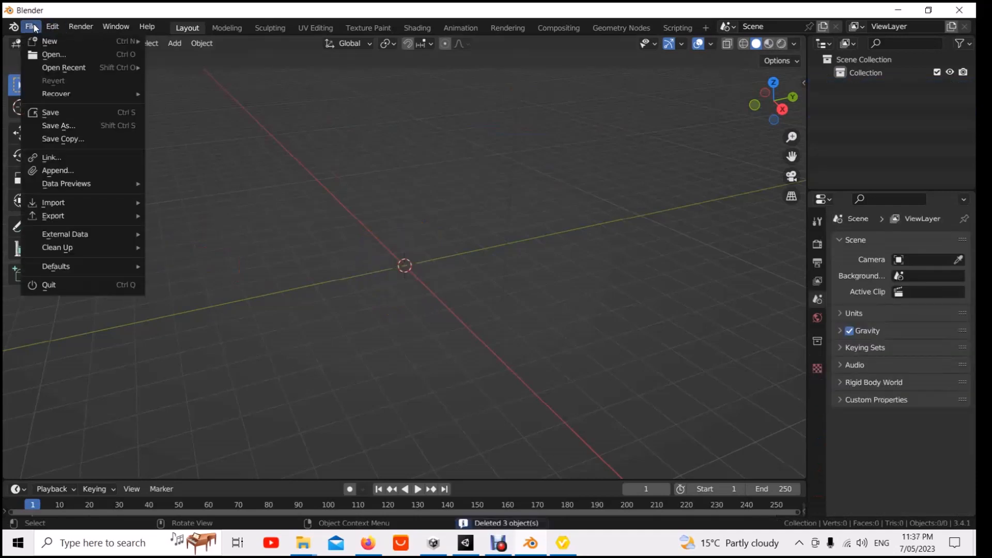
{"action": "mouse_move", "coordinate": [62, 202]}
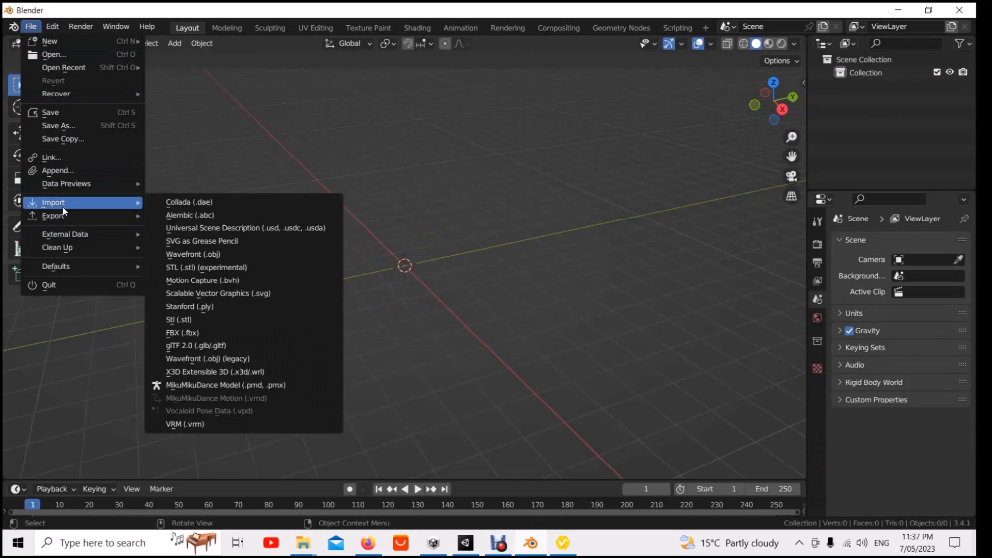
{"action": "left_click", "coordinate": [194, 424]}
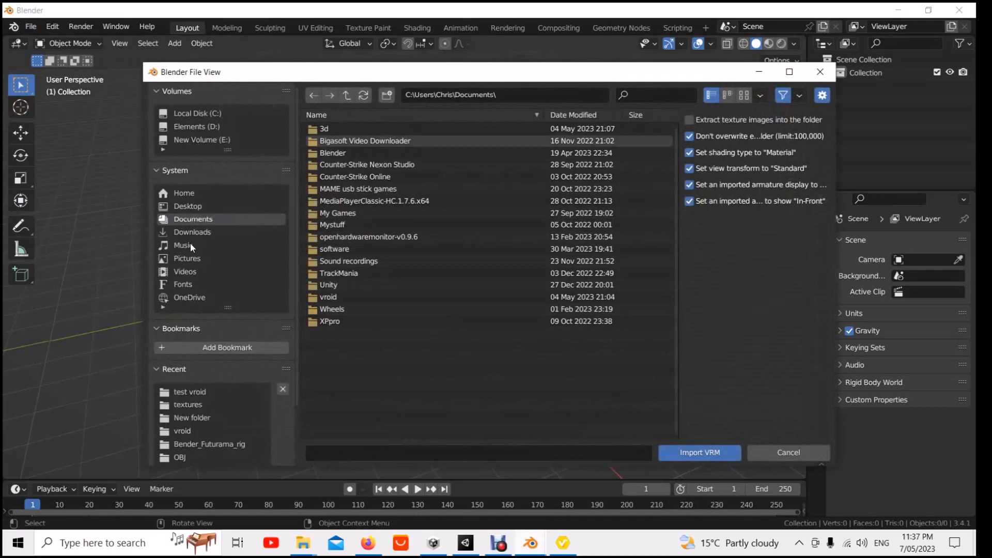
{"action": "left_click", "coordinate": [197, 207]}
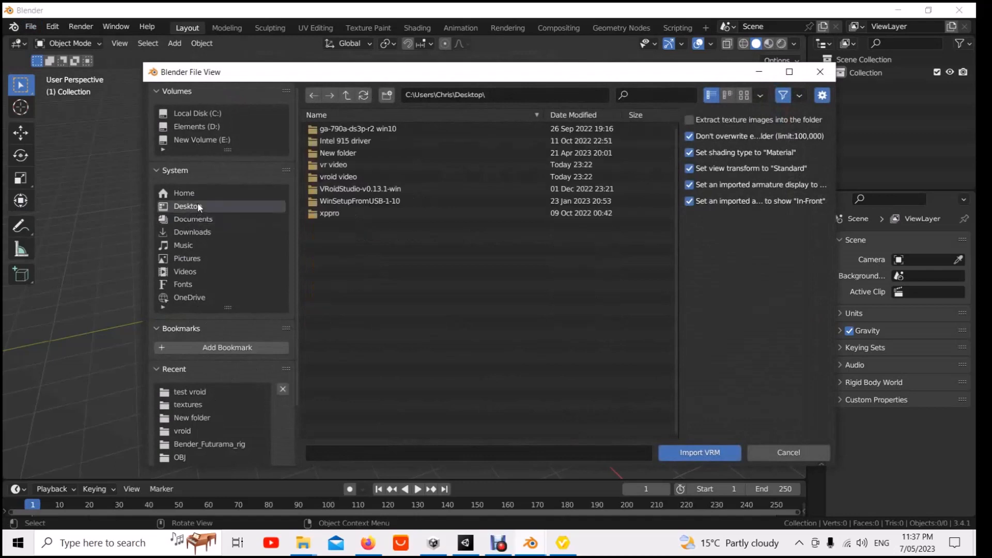
{"action": "left_click", "coordinate": [346, 176]}
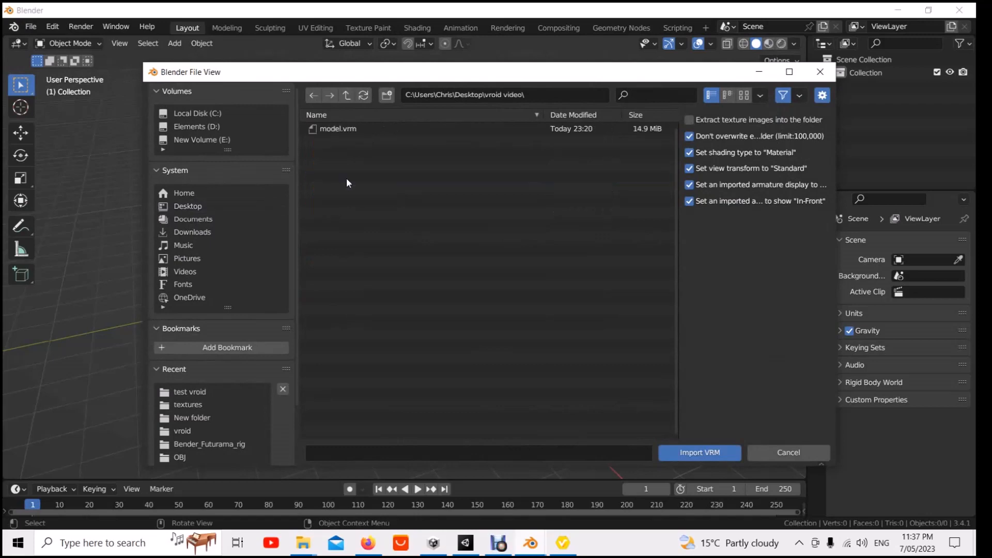
{"action": "left_click", "coordinate": [352, 129]}
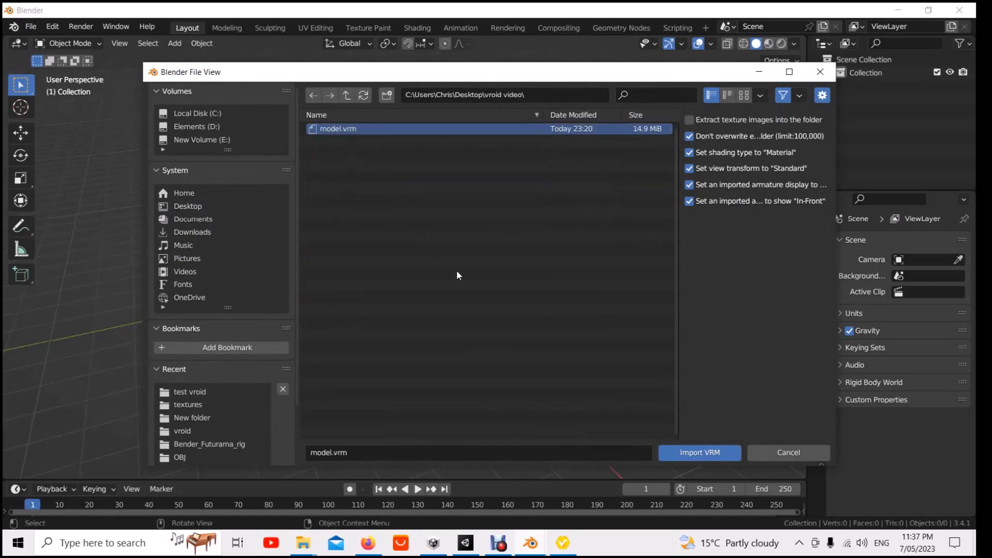
{"action": "left_click", "coordinate": [709, 454]}
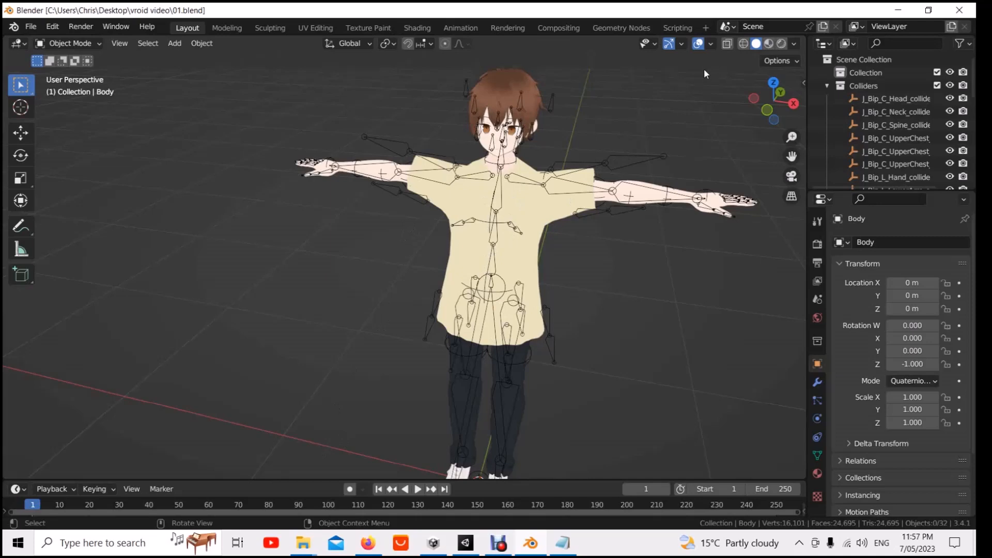
Step: Try Material Preview viewport shading, return to Solid and try the Material color option
{"action": "left_click", "coordinate": [778, 45]}
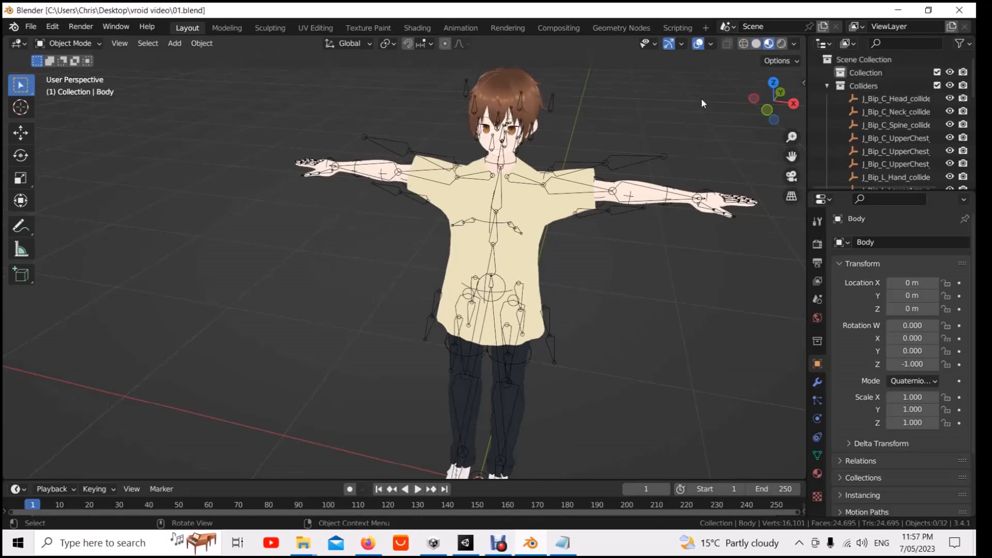
{"action": "left_click", "coordinate": [757, 43]}
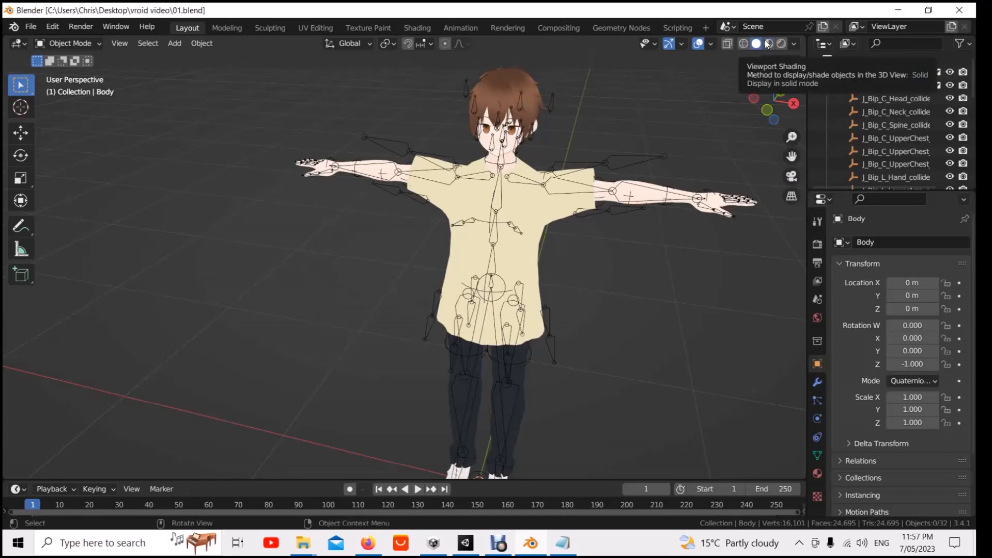
{"action": "left_click", "coordinate": [796, 43]}
{"action": "left_click", "coordinate": [753, 145]}
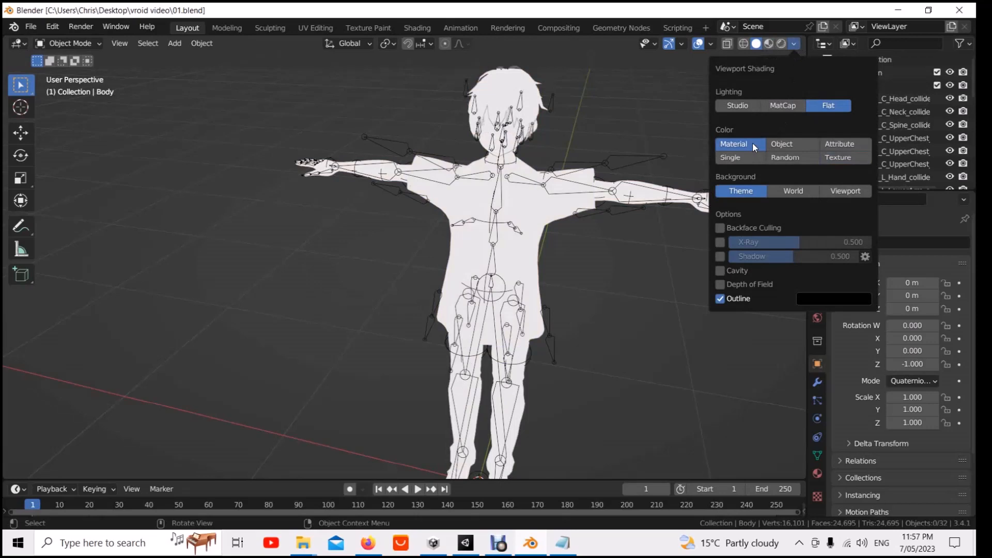
Step: Set the Solid viewport shading to Texture color with Studio lighting
{"action": "left_click", "coordinate": [801, 40]}
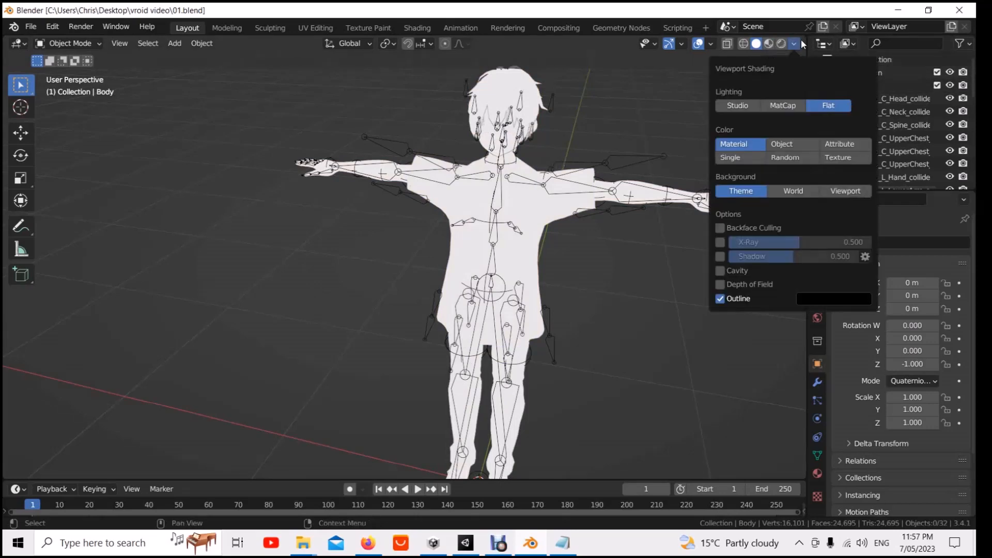
{"action": "left_click", "coordinate": [856, 157]}
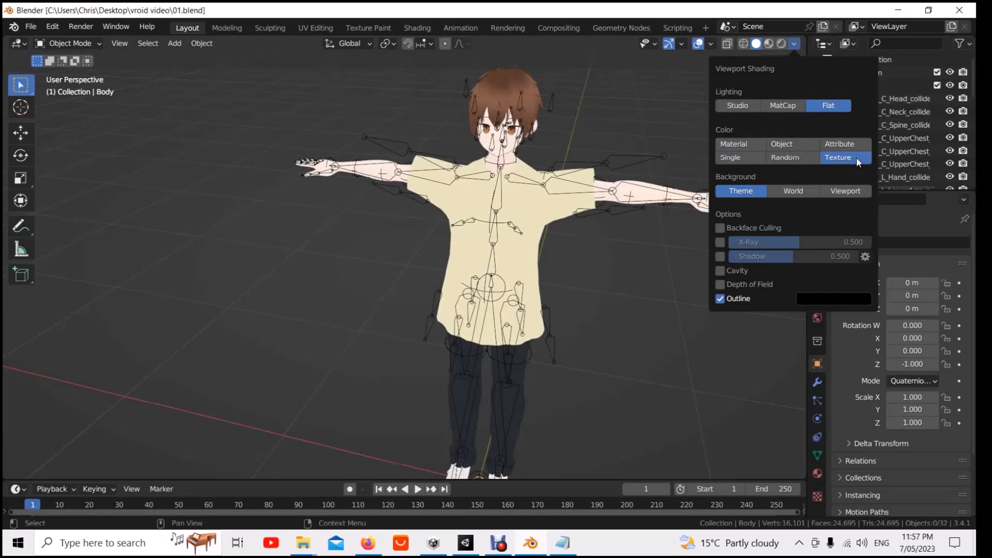
{"action": "left_click", "coordinate": [751, 106]}
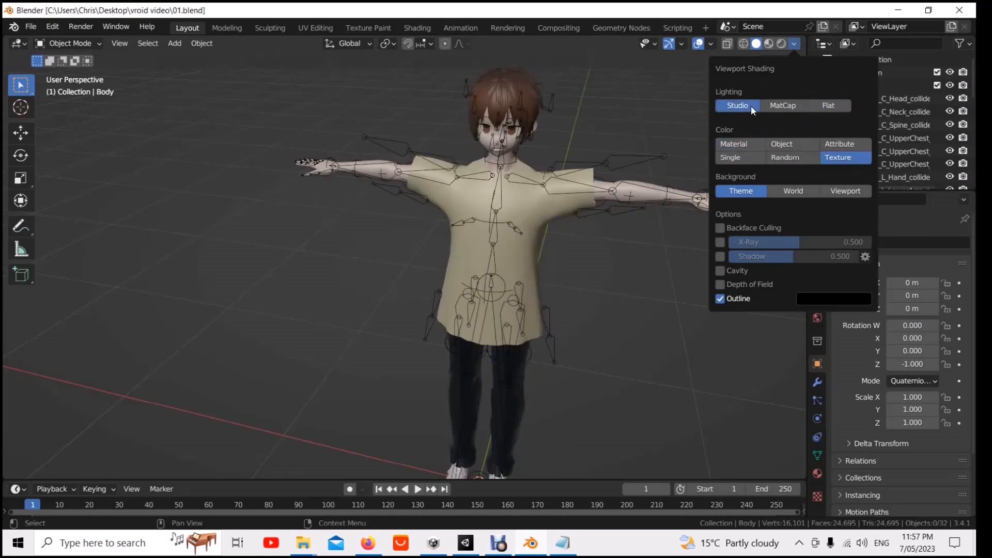
Step: Set the Solid viewport shading's lighting to Flat
{"action": "left_click", "coordinate": [845, 105]}
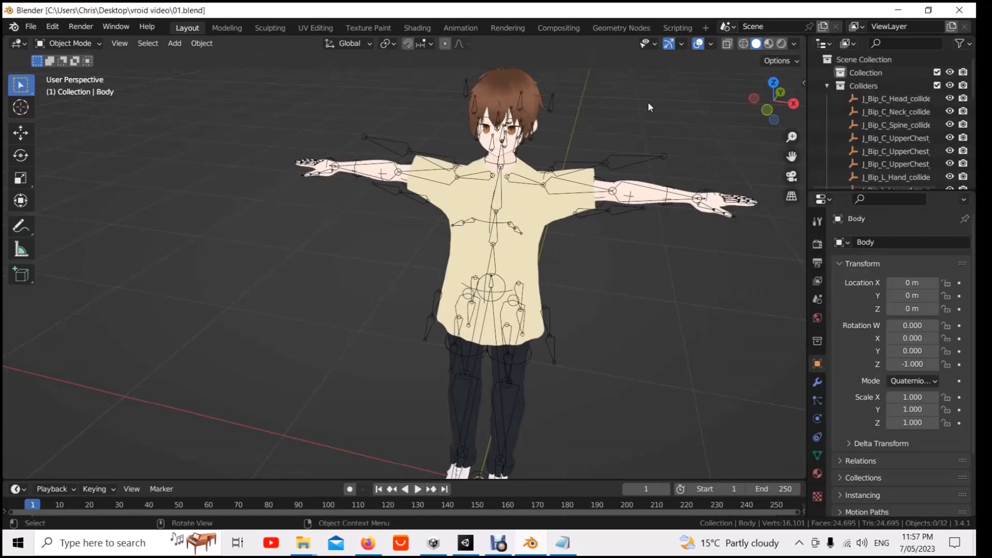
{"action": "scroll", "coordinate": [572, 141], "scroll_direction": "down", "scroll_amount": 1}
{"action": "scroll", "coordinate": [571, 142], "scroll_direction": "down", "scroll_amount": 1}
{"action": "scroll", "coordinate": [571, 142], "scroll_direction": "up", "scroll_amount": 2}
Step: Save the project as 01.blend in the vroid video folder on the Desktop
{"action": "left_click", "coordinate": [31, 28]}
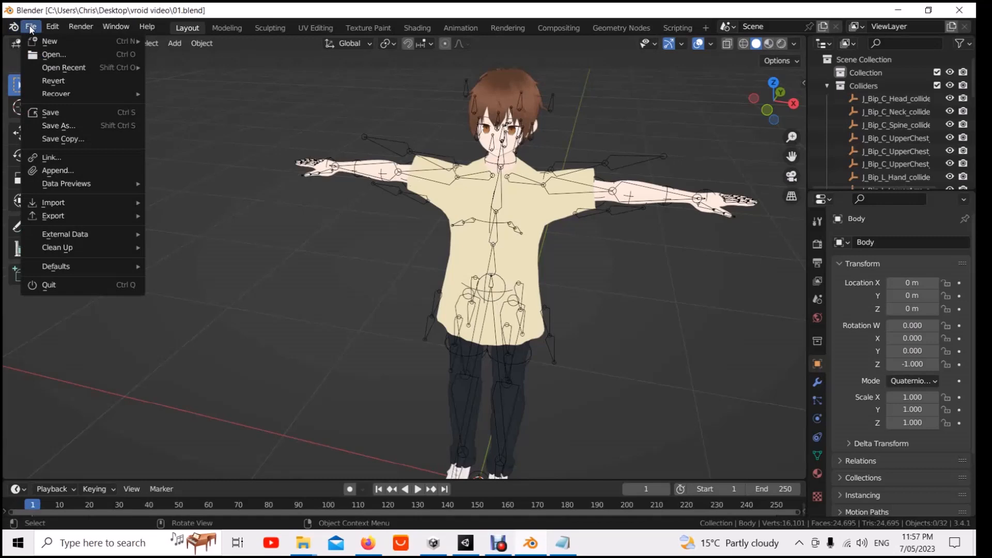
{"action": "left_click", "coordinate": [79, 128]}
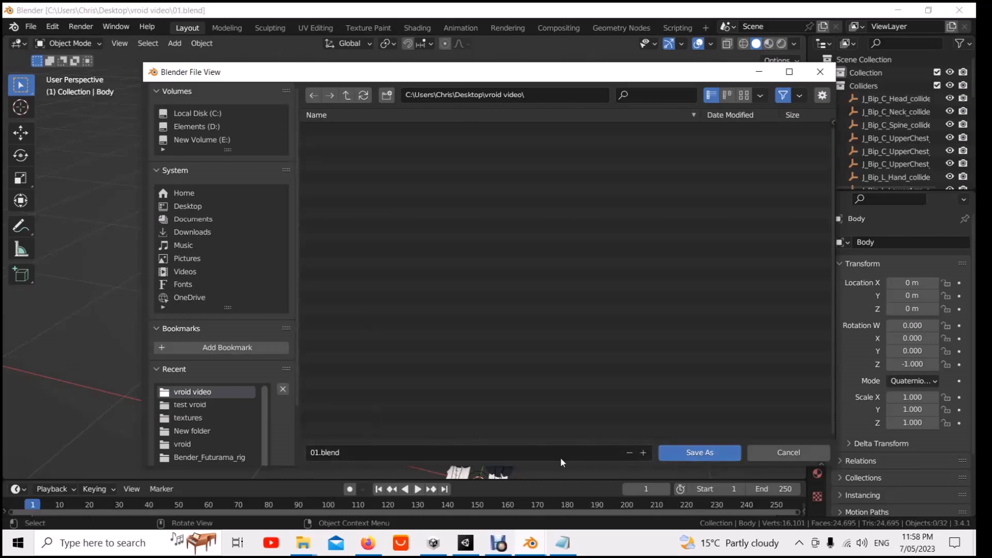
{"action": "left_click", "coordinate": [350, 453]}
{"action": "type", "text": "01"}
{"action": "key", "text": "Return"}
{"action": "left_click", "coordinate": [701, 454]}
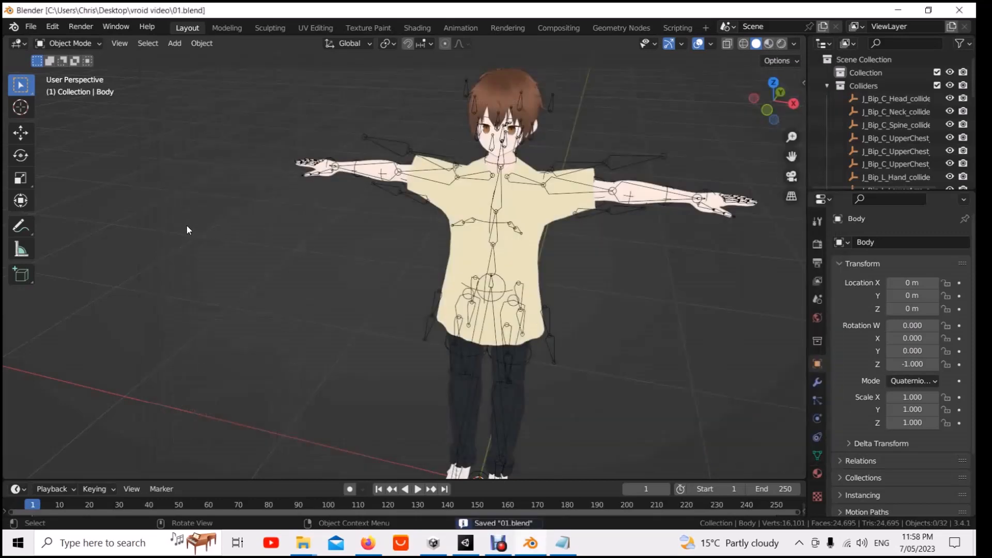
Step: Unpack the blend file's packed resources, using files in the current directory and creating them when necessary
{"action": "left_click", "coordinate": [32, 27]}
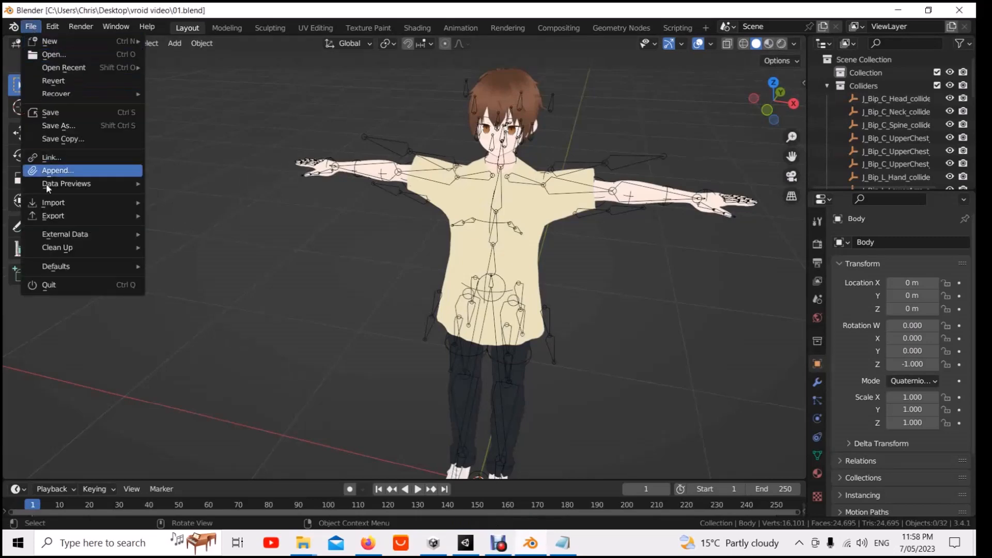
{"action": "mouse_move", "coordinate": [58, 236]}
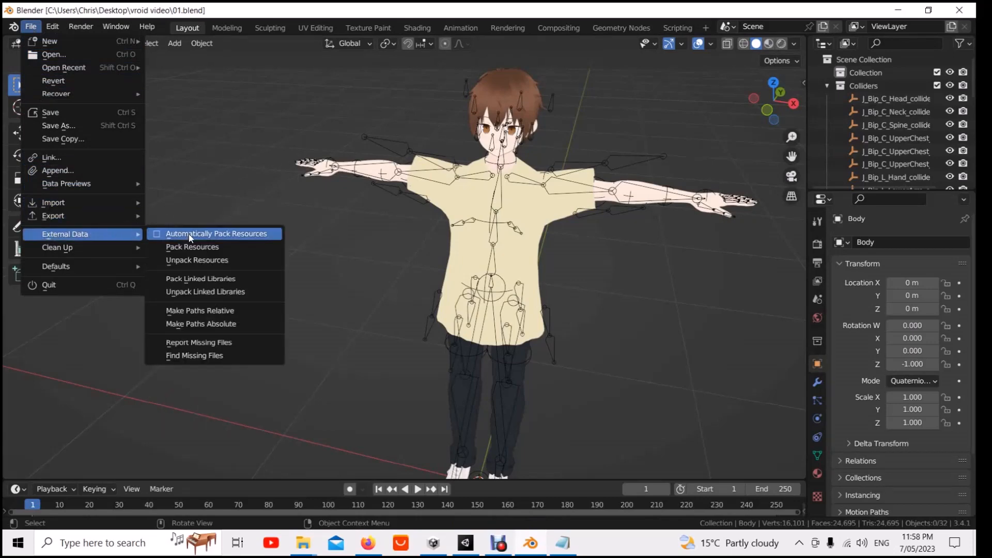
{"action": "left_click", "coordinate": [213, 260]}
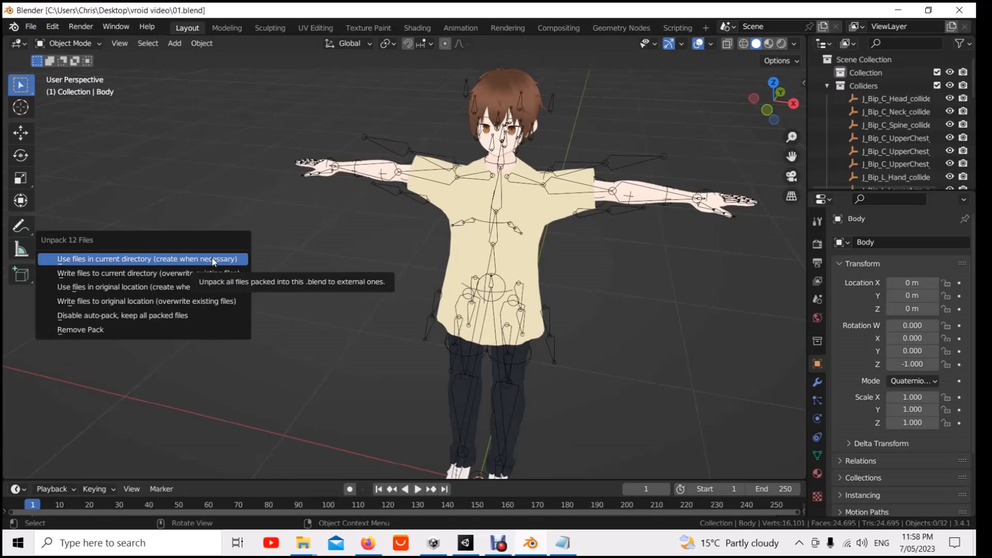
{"action": "left_click", "coordinate": [212, 258]}
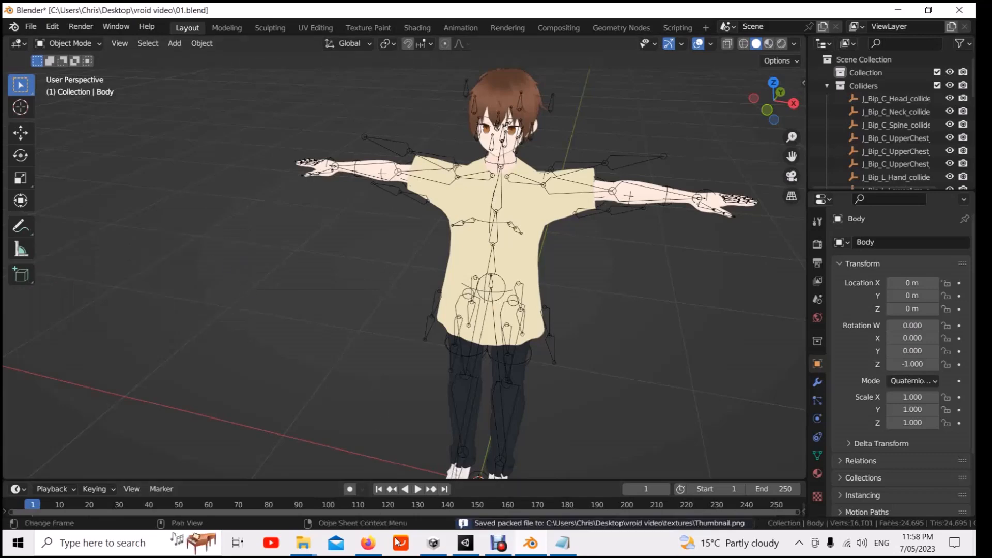
Step: Switch to File Explorer, examine the unpacked images in vroid video's textures folder, and minimize the window
{"action": "mouse_move", "coordinate": [312, 548]}
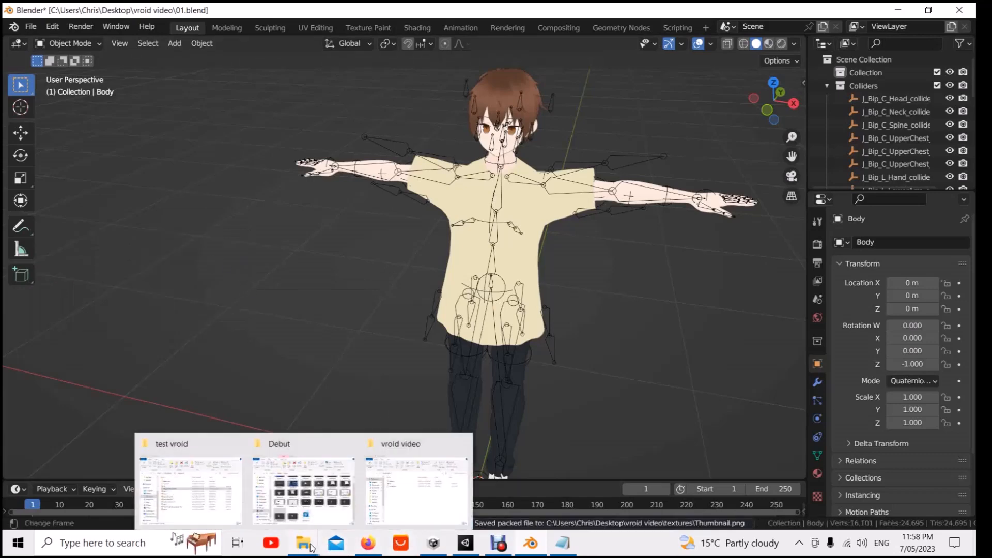
{"action": "left_click", "coordinate": [413, 497]}
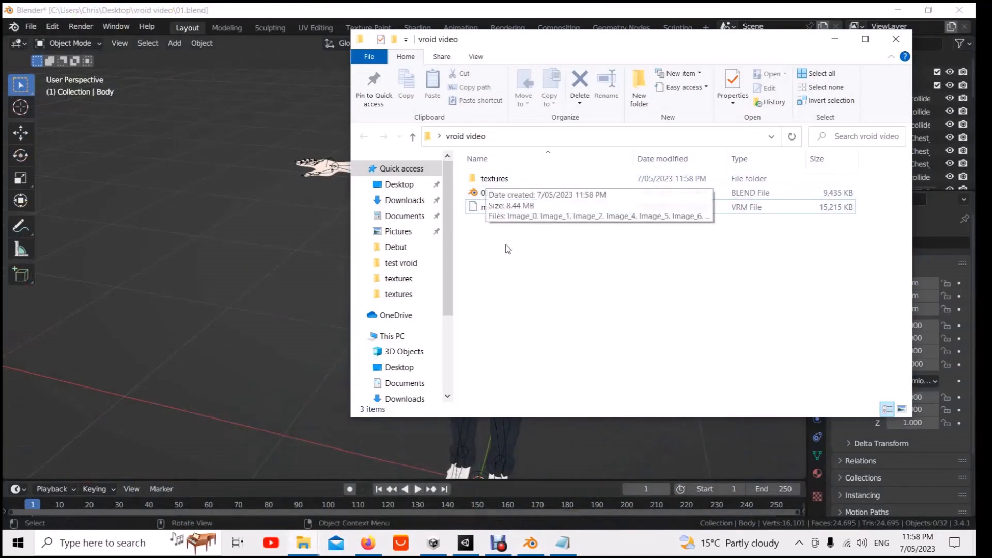
{"action": "left_click", "coordinate": [517, 182]}
{"action": "double_click", "coordinate": [517, 181]}
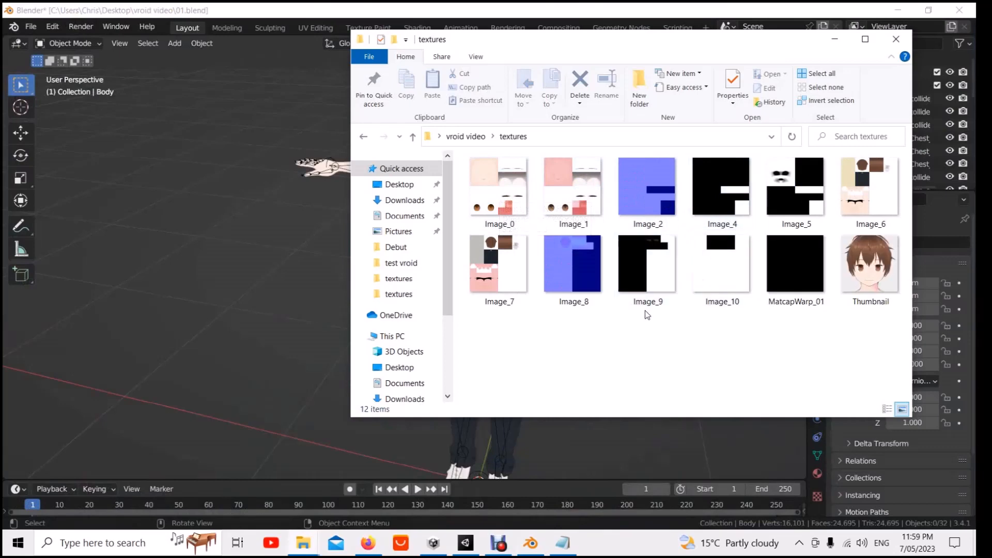
{"action": "left_click", "coordinate": [834, 40]}
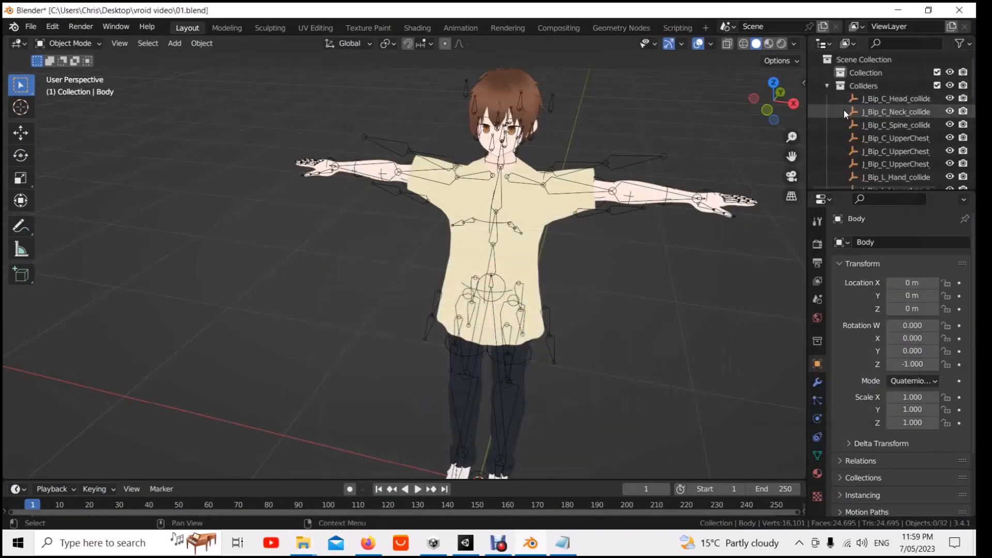
Step: Collapse the Colliders collection and expand the Armature to show its Body and Face meshes
{"action": "left_click", "coordinate": [827, 86]}
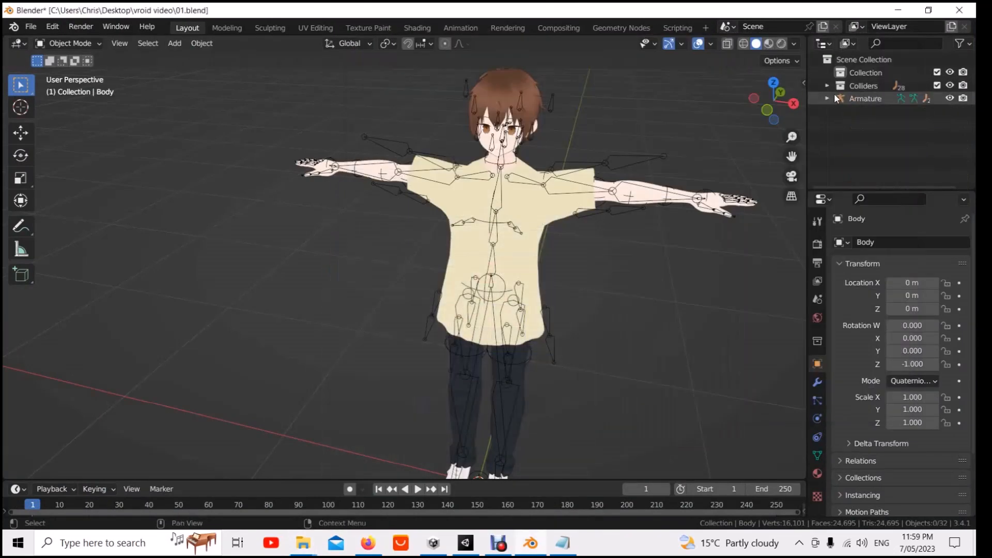
{"action": "left_click", "coordinate": [832, 98]}
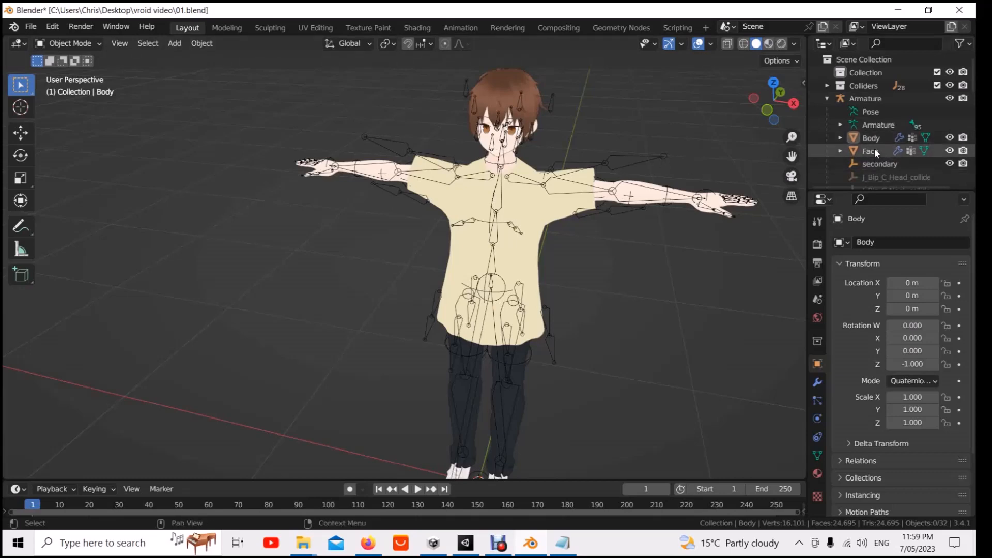
{"action": "scroll", "coordinate": [591, 144], "scroll_direction": "down", "scroll_amount": 4}
{"action": "scroll", "coordinate": [590, 145], "scroll_direction": "up", "scroll_amount": 5}
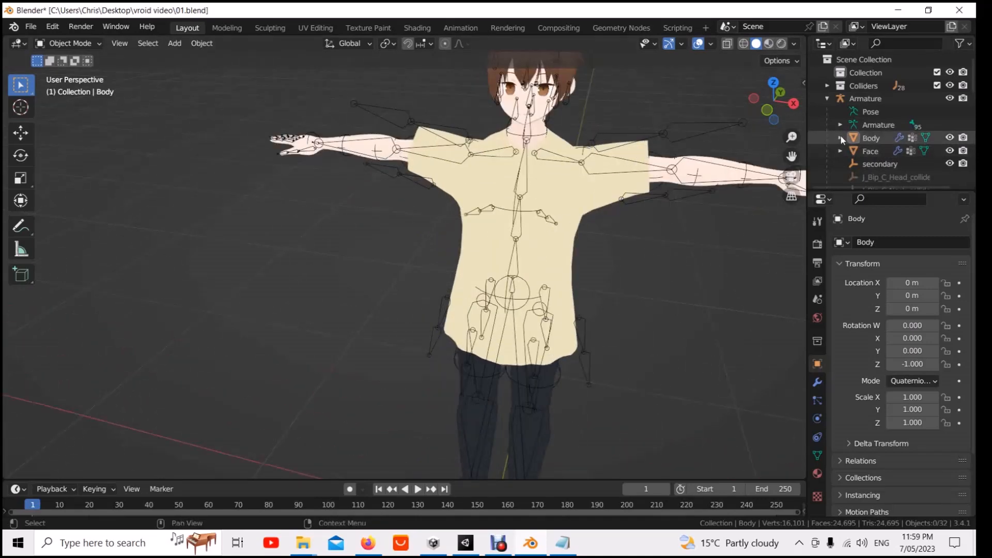
{"action": "scroll", "coordinate": [578, 110], "scroll_direction": "down", "scroll_amount": 3}
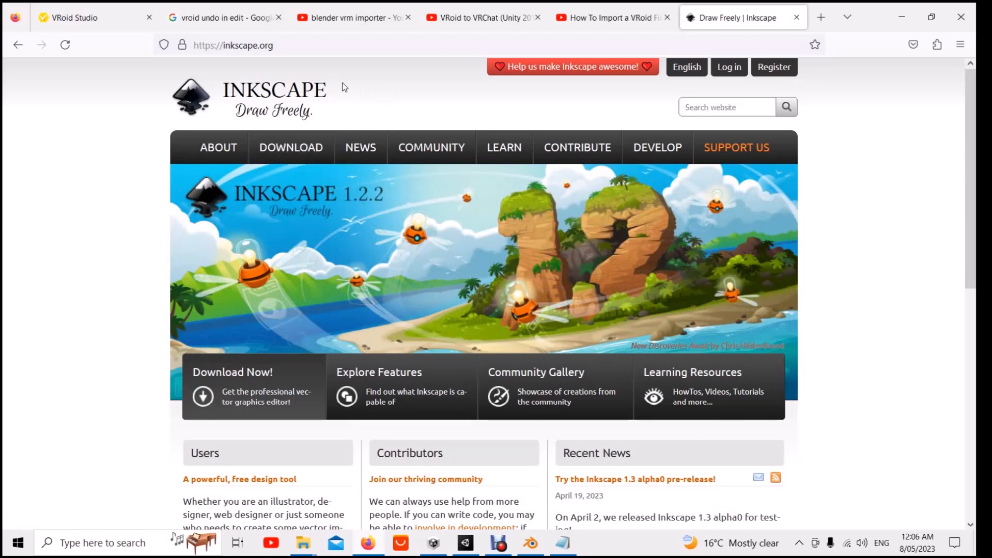
Step: Find the 64-bit Windows downloads for the current Inkscape version on inkscape.org
{"action": "mouse_move", "coordinate": [299, 148]}
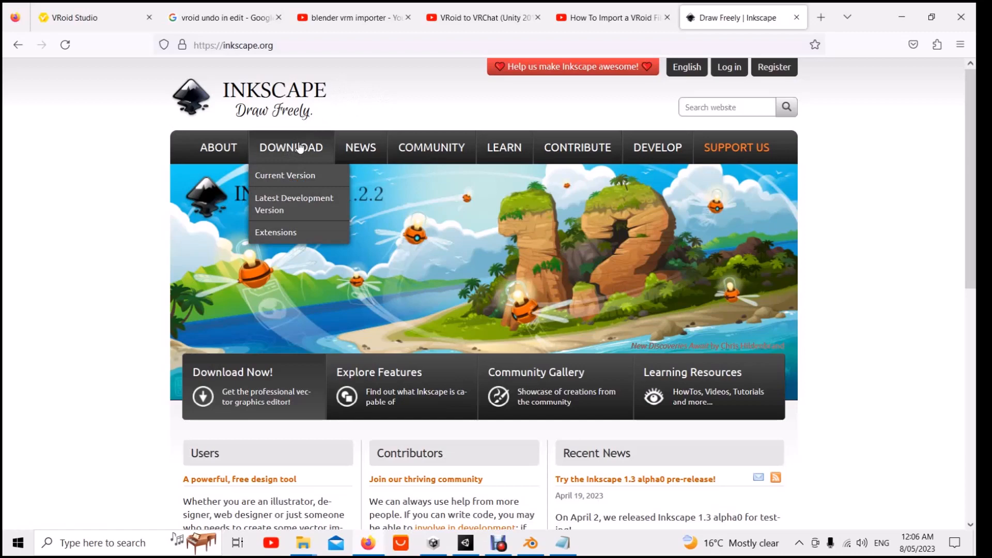
{"action": "left_click", "coordinate": [292, 175]}
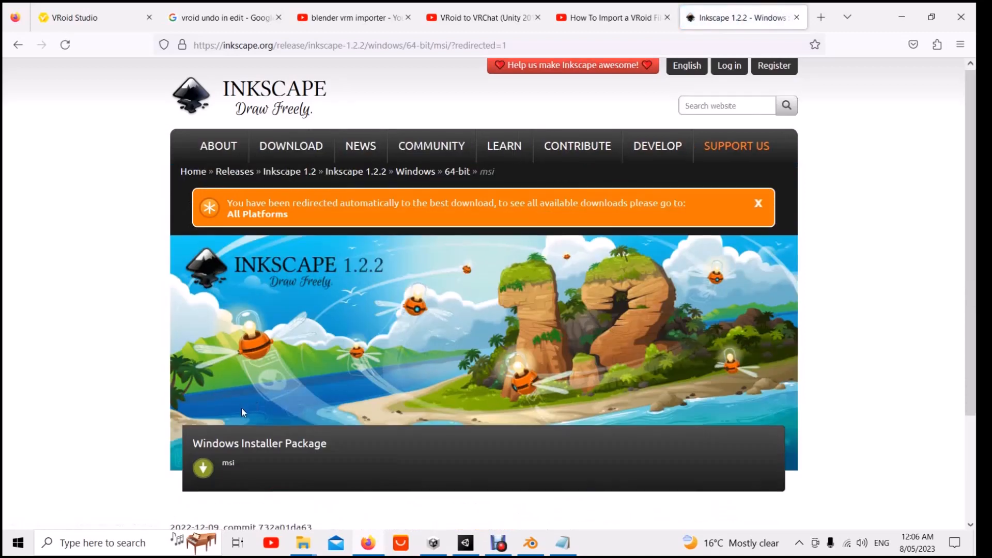
{"action": "scroll", "coordinate": [241, 407], "scroll_direction": "down", "scroll_amount": 2}
{"action": "scroll", "coordinate": [287, 266], "scroll_direction": "up", "scroll_amount": 2}
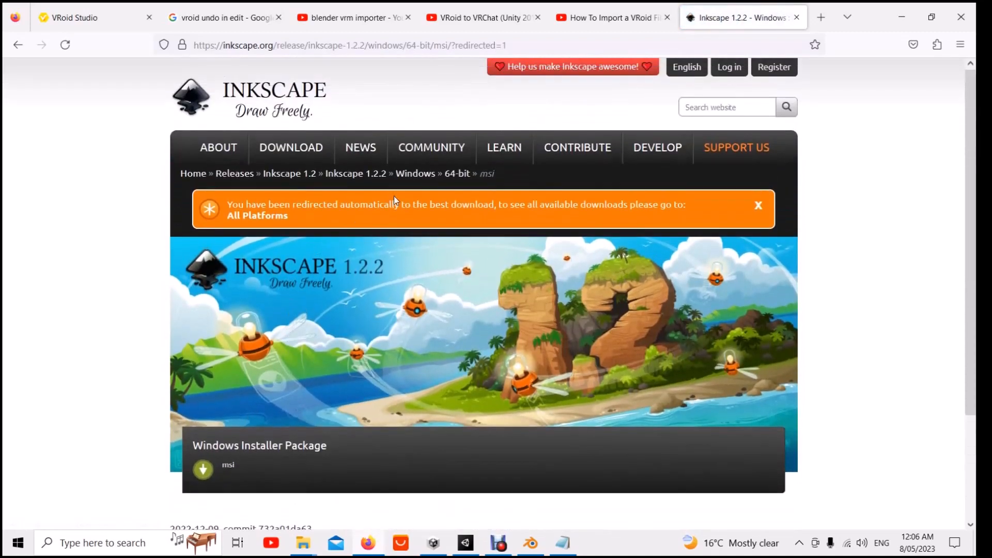
{"action": "left_click", "coordinate": [422, 174]}
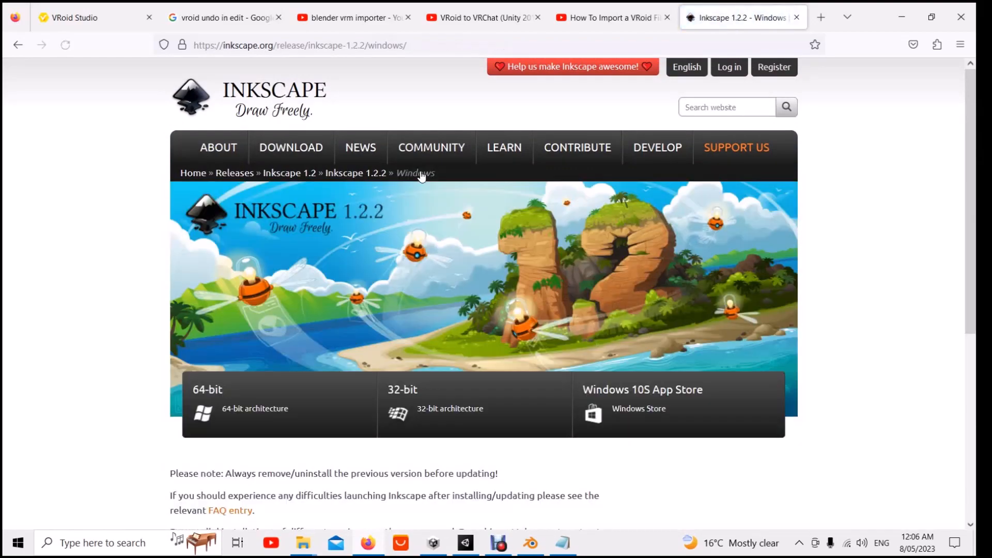
{"action": "left_click", "coordinate": [245, 405]}
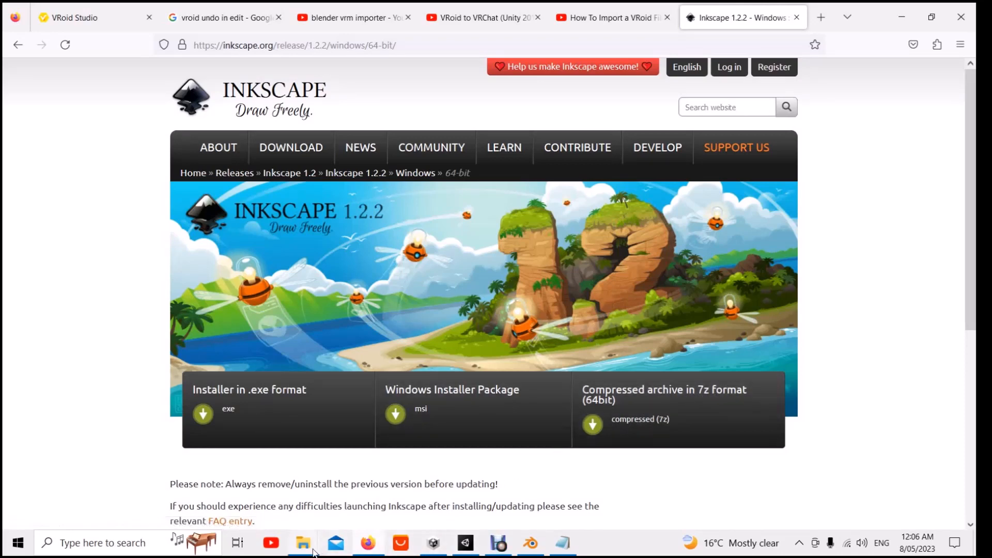
Step: Launch Inkscape from the inkscape-0.92.5-x64 folder in Program files on drive E and bring up the textures folder in File Explorer
{"action": "mouse_move", "coordinate": [304, 544]}
{"action": "left_click", "coordinate": [243, 501]}
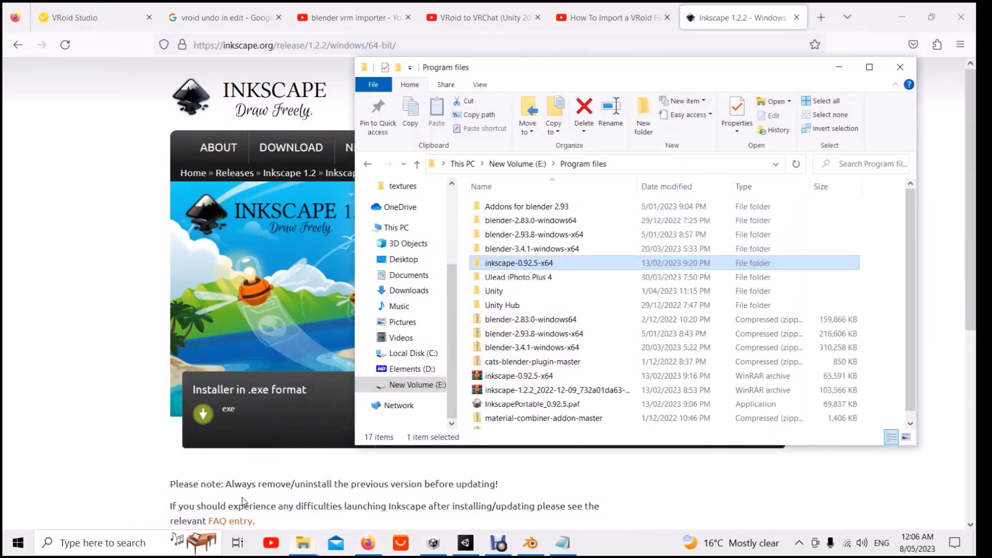
{"action": "double_click", "coordinate": [521, 264]}
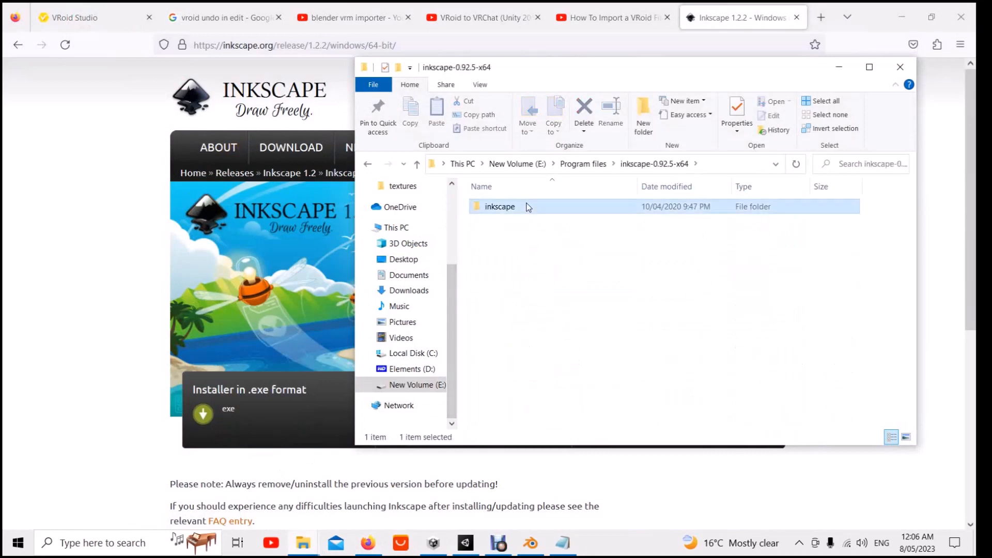
{"action": "double_click", "coordinate": [531, 206]}
{"action": "scroll", "coordinate": [532, 310], "scroll_direction": "down", "scroll_amount": 1}
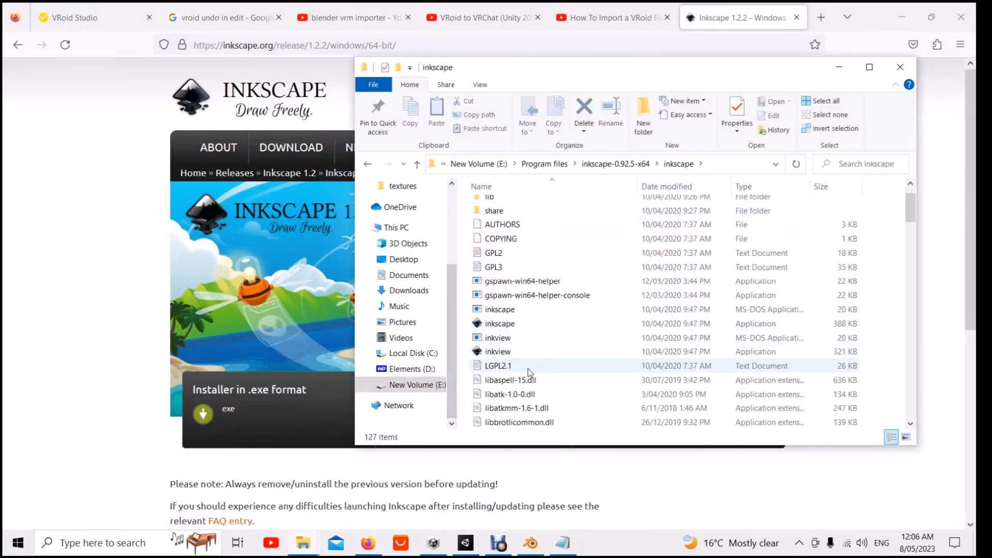
{"action": "left_click", "coordinate": [535, 326]}
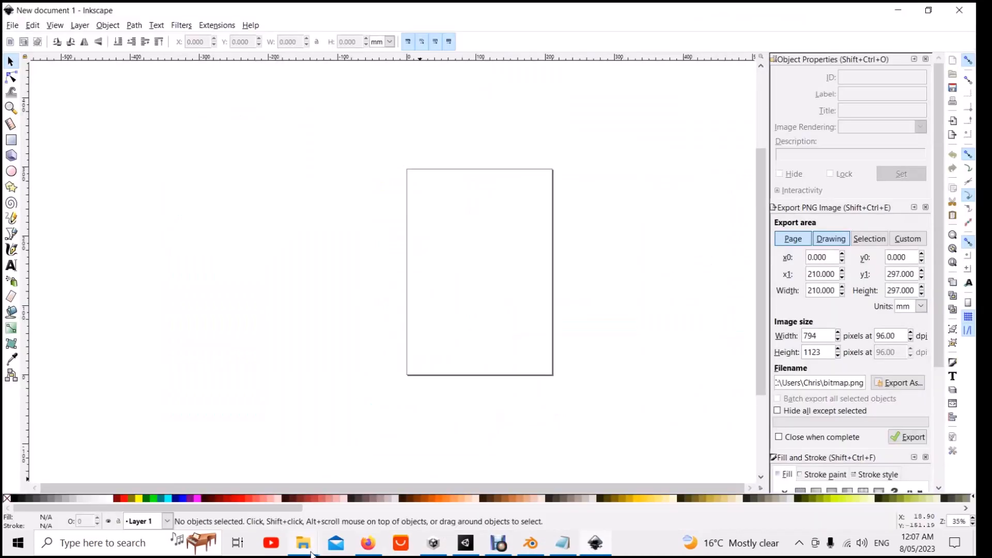
{"action": "mouse_move", "coordinate": [312, 554]}
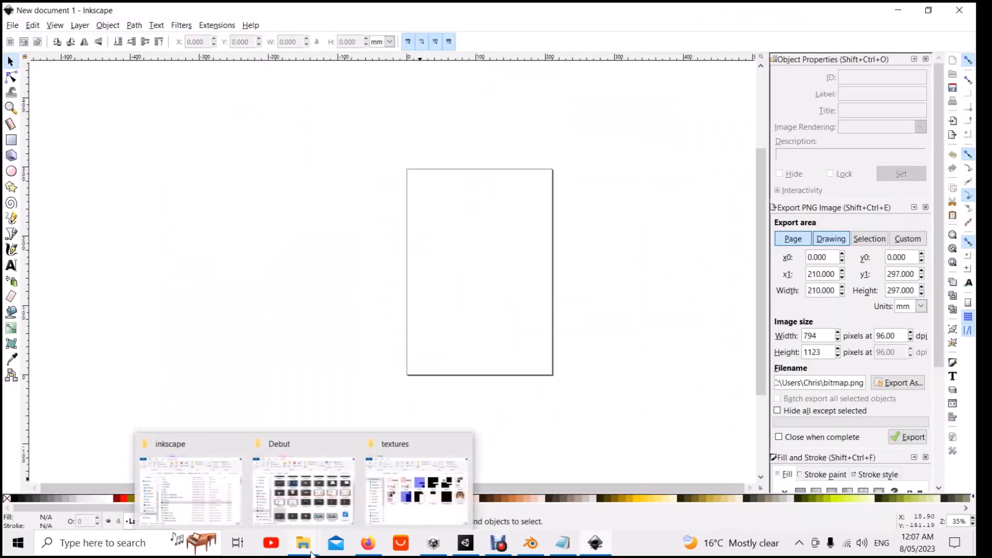
{"action": "left_click", "coordinate": [396, 514]}
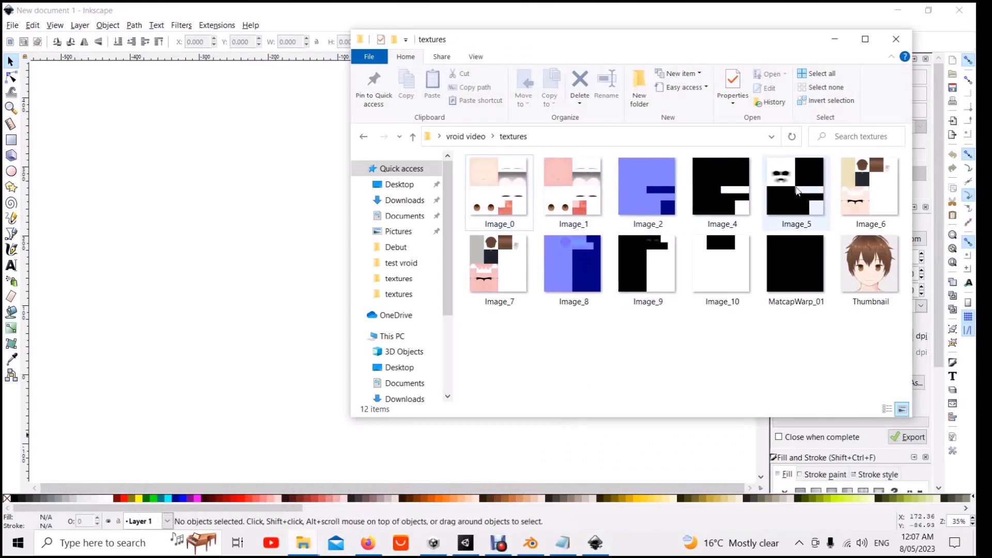
Step: Switch to Blender and check which image the Body mesh's material uses as its main texture
{"action": "left_click", "coordinate": [540, 551]}
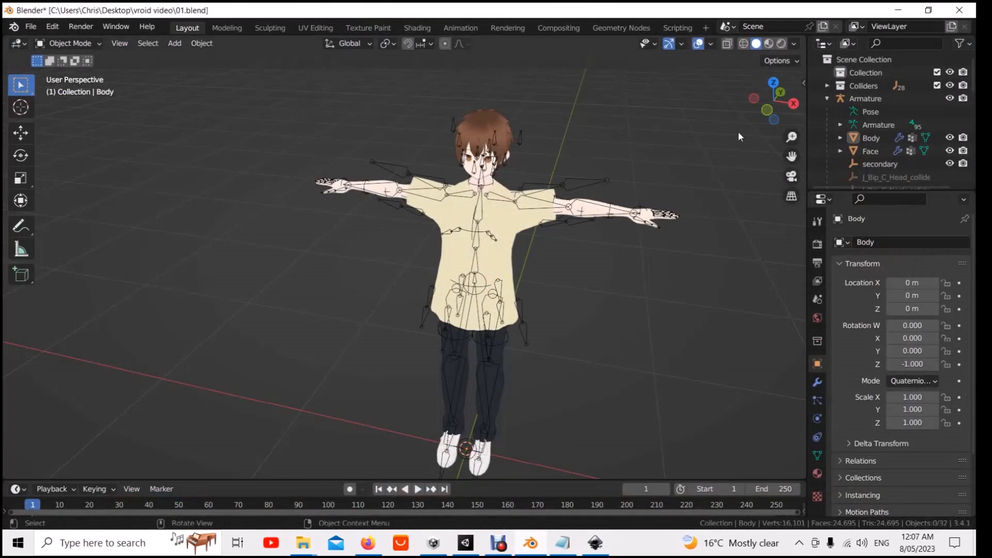
{"action": "scroll", "coordinate": [693, 163], "scroll_direction": "up", "scroll_amount": 2}
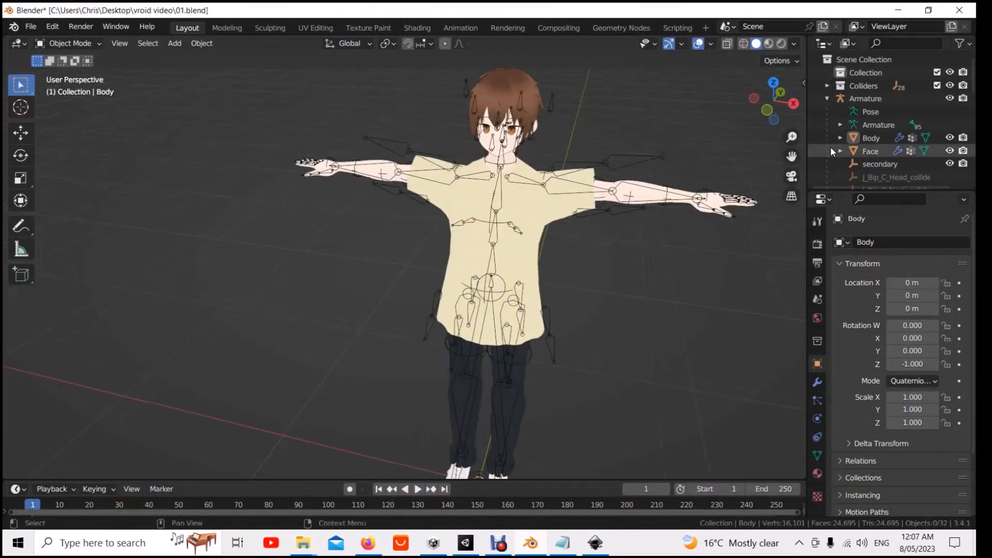
{"action": "left_click", "coordinate": [872, 138]}
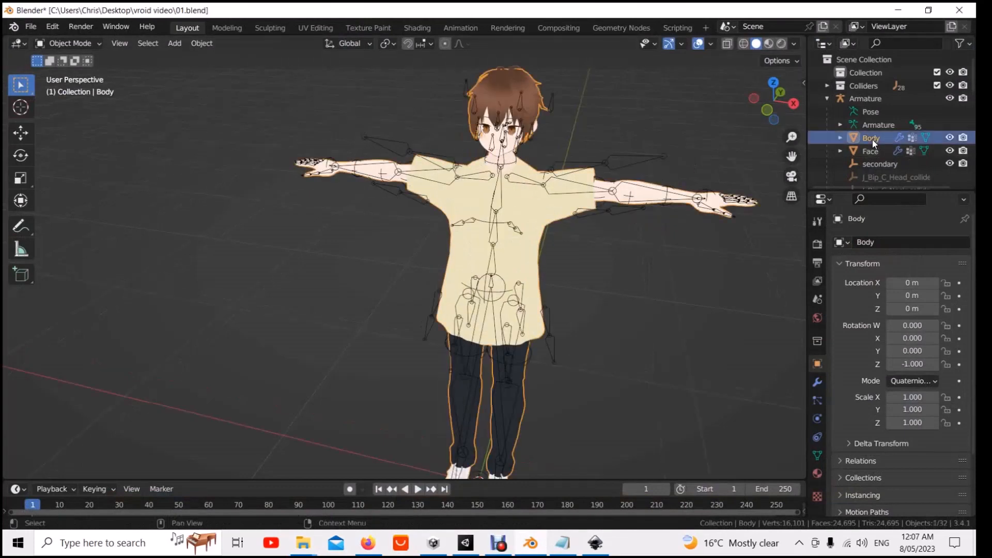
{"action": "left_click", "coordinate": [823, 476]}
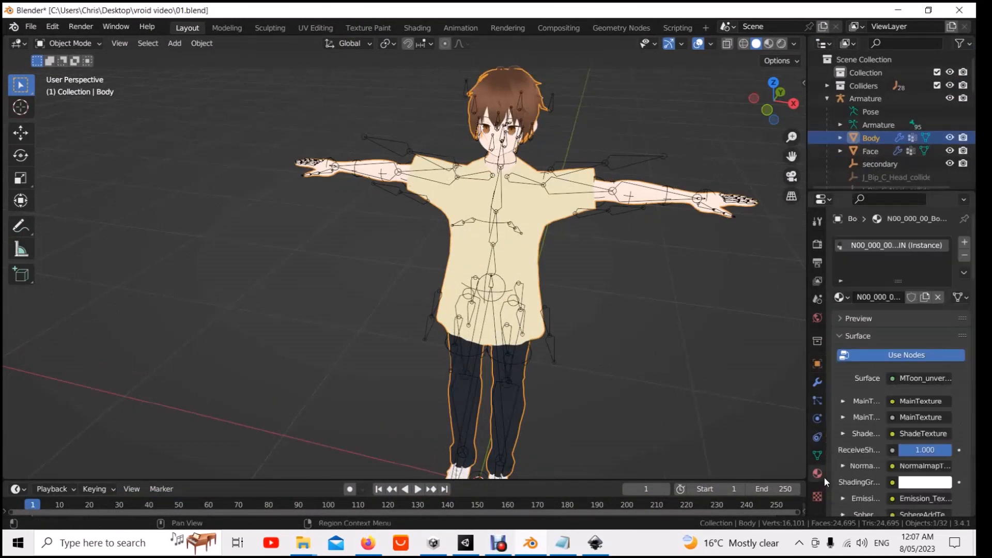
{"action": "left_click", "coordinate": [852, 399]}
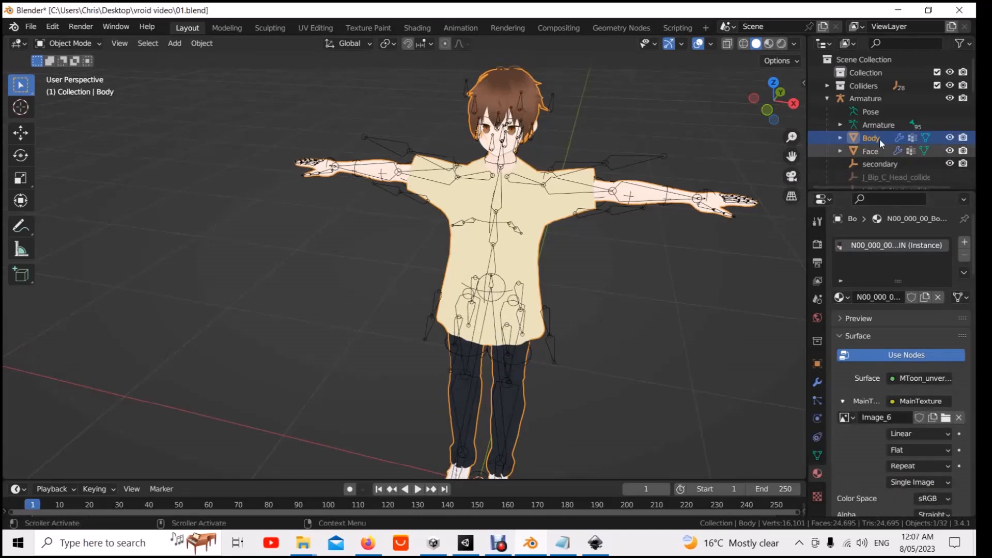
Step: Check which image the Face mesh's material uses as its main texture, and minimize Blender to return to the textures folder
{"action": "left_click", "coordinate": [875, 150]}
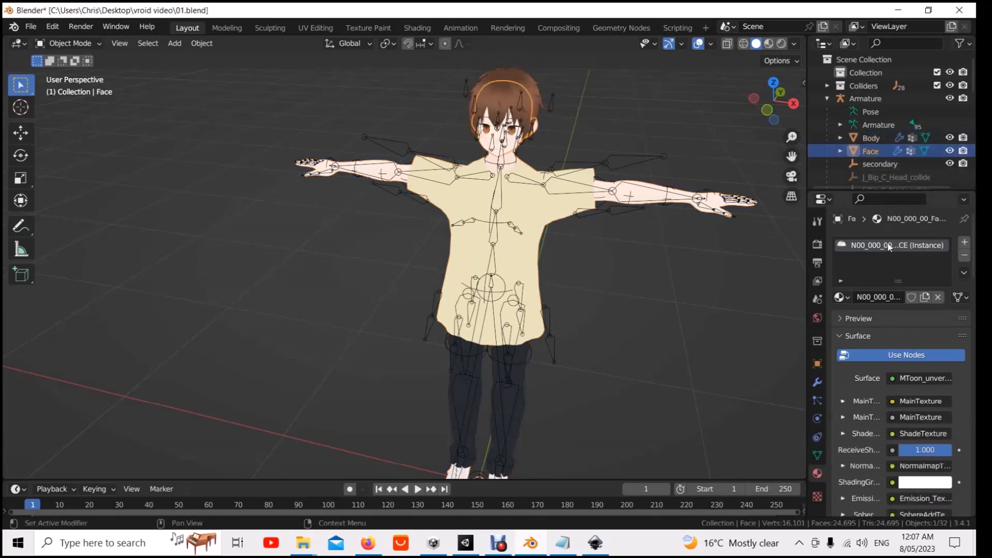
{"action": "left_click", "coordinate": [852, 401]}
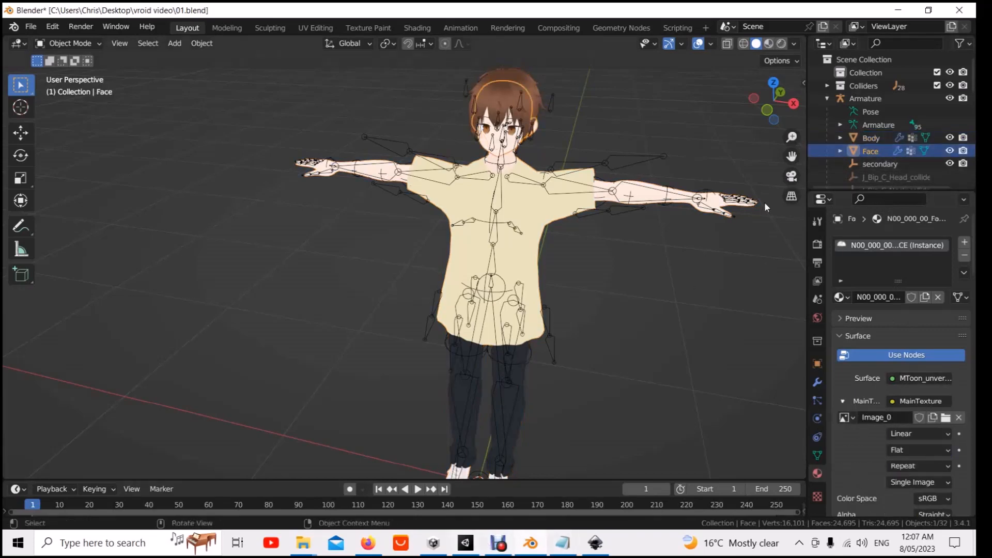
{"action": "left_click", "coordinate": [898, 10]}
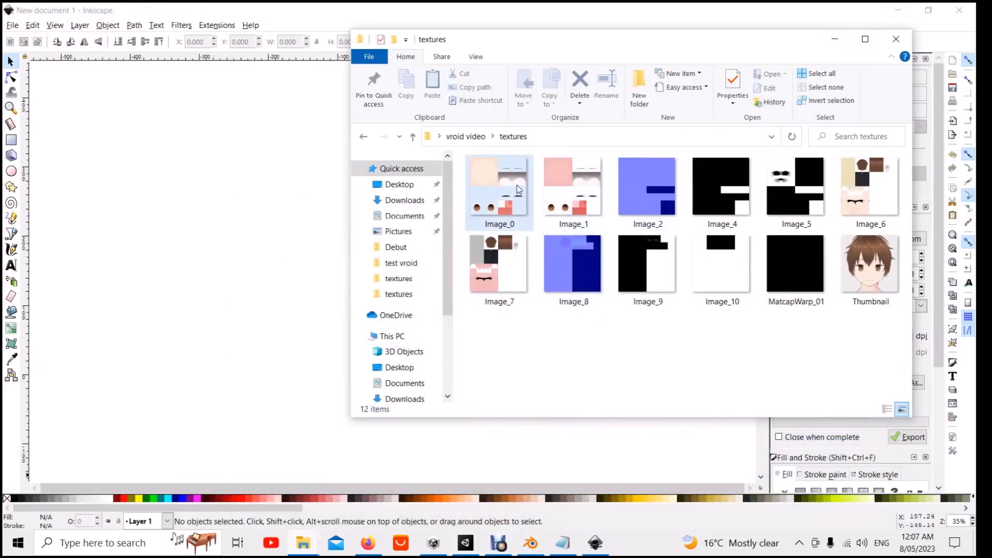
Step: Import Image_0 from the textures folder into the Inkscape document as an embedded image at the default import resolution
{"action": "left_click_drag", "start_coordinate": [518, 190], "coordinate": [289, 177]}
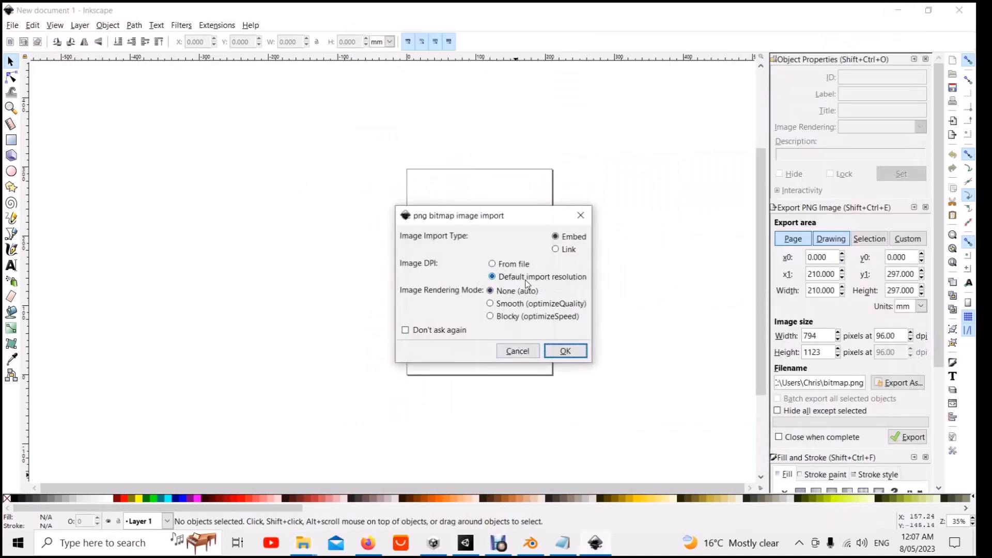
{"action": "left_click", "coordinate": [585, 352]}
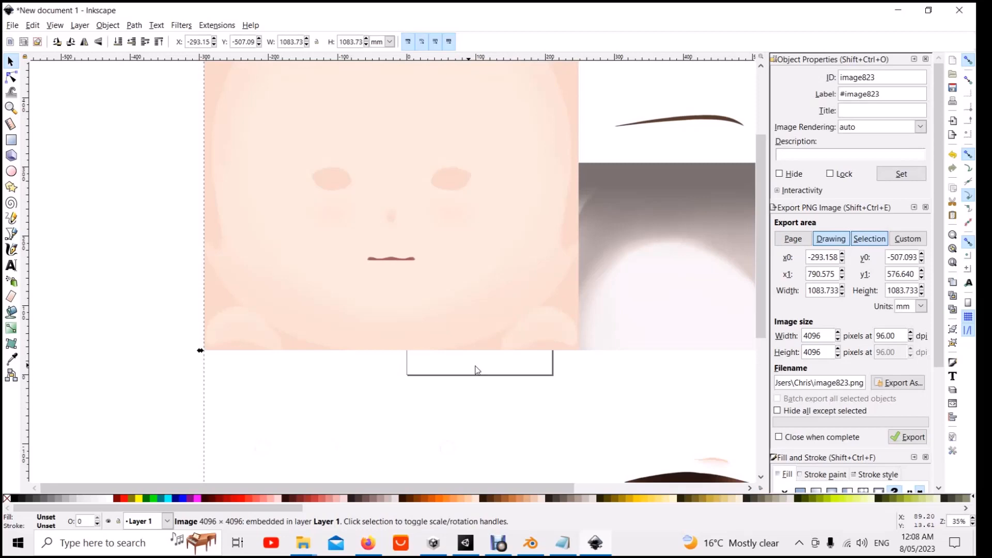
{"action": "key", "text": "minus"}
{"action": "key", "text": "minus"}
{"action": "key", "text": "minus"}
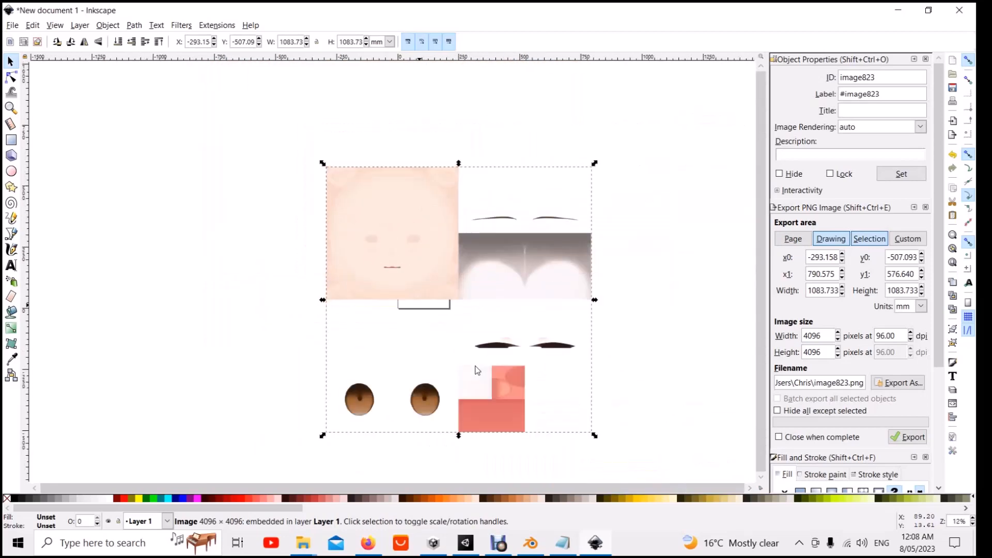
{"action": "key", "text": "minus"}
{"action": "key", "text": "minus"}
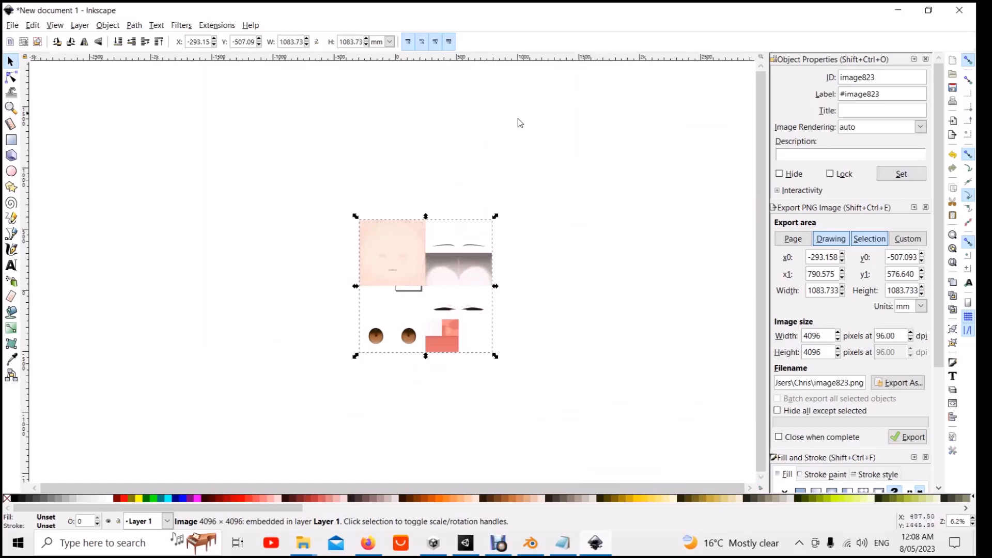
Step: Import Image_6 from the textures folder into the same document, embedded at the default import resolution
{"action": "left_click", "coordinate": [305, 550]}
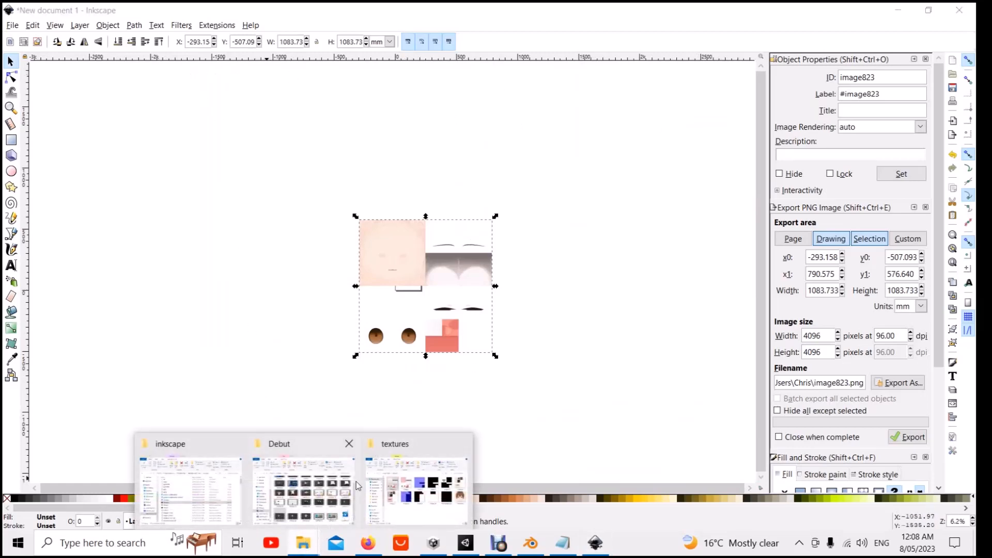
{"action": "mouse_move", "coordinate": [267, 450]}
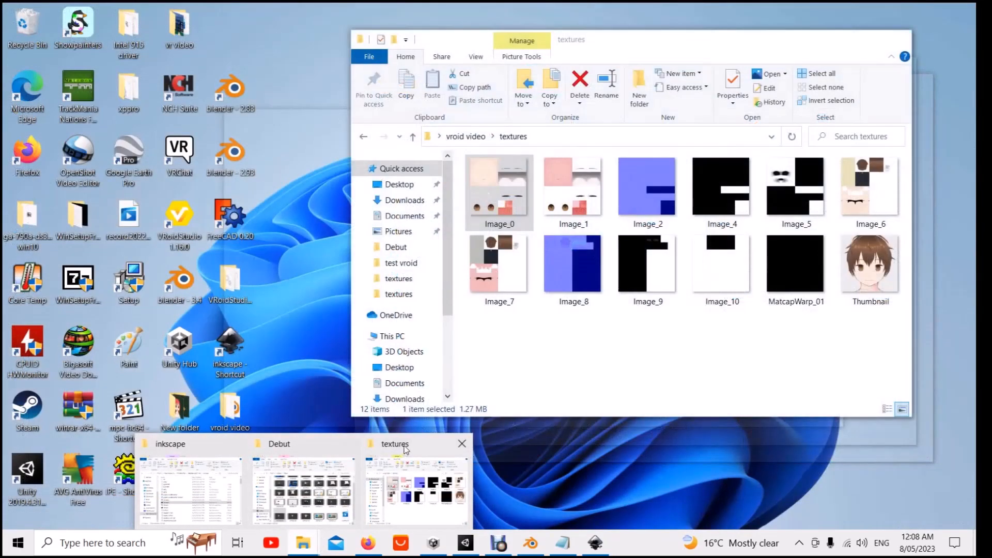
{"action": "left_click", "coordinate": [408, 448]}
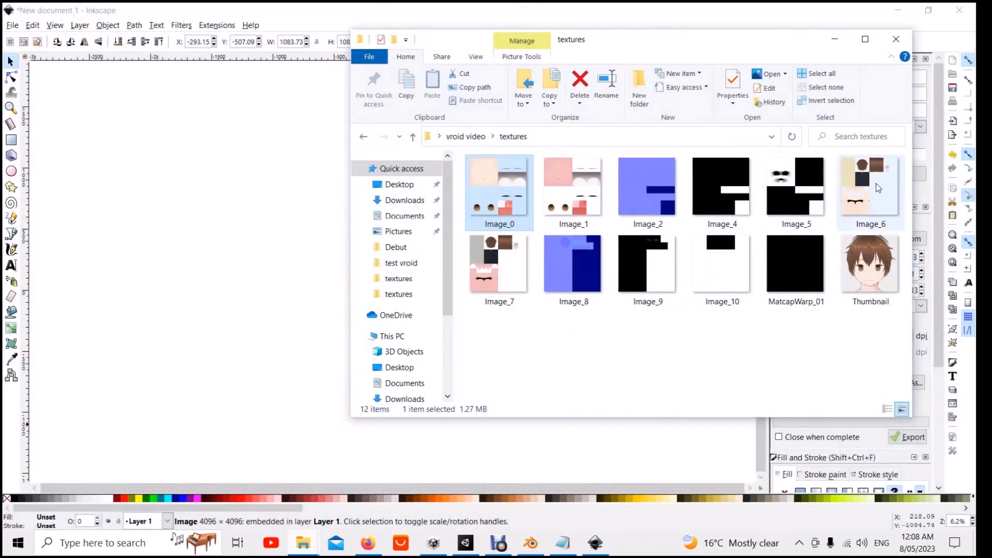
{"action": "left_click_drag", "start_coordinate": [877, 183], "coordinate": [284, 277]}
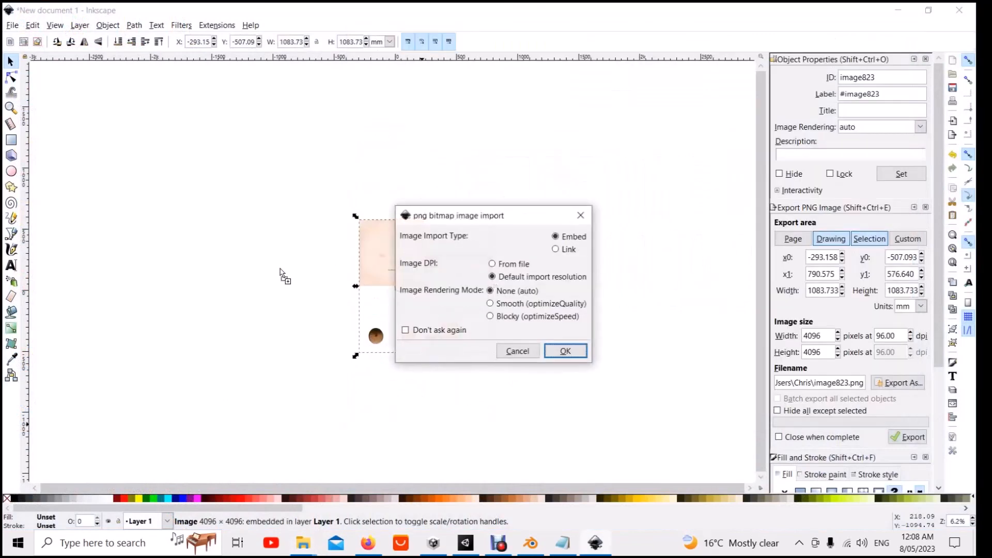
{"action": "left_click", "coordinate": [565, 351]}
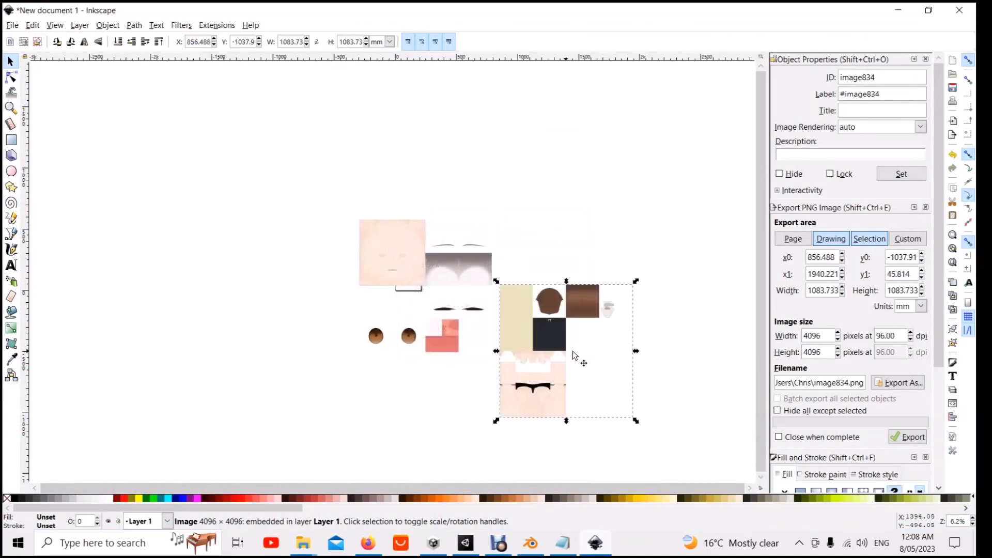
Step: Move the body texture directly above the face texture so their edges meet and their sides line up
{"action": "left_click_drag", "start_coordinate": [573, 356], "coordinate": [475, 160]}
{"action": "left_click", "coordinate": [421, 176]}
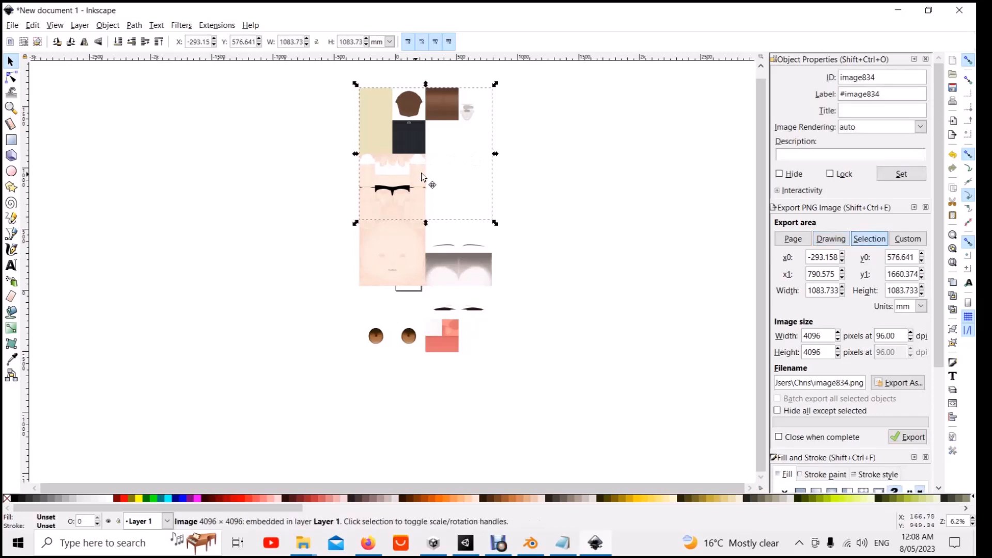
{"action": "mouse_move", "coordinate": [421, 174]}
{"action": "left_mouse_down"}
{"action": "mouse_move", "coordinate": [473, 170]}
{"action": "mouse_move", "coordinate": [421, 176]}
{"action": "left_mouse_up"}
{"action": "left_click_drag", "start_coordinate": [381, 124], "coordinate": [375, 200]}
Step: Export both stacked textures together as a PNG named atlasp1 into the textures folder of vroid video on the Desktop
{"action": "left_click", "coordinate": [396, 257], "text": "shift"}
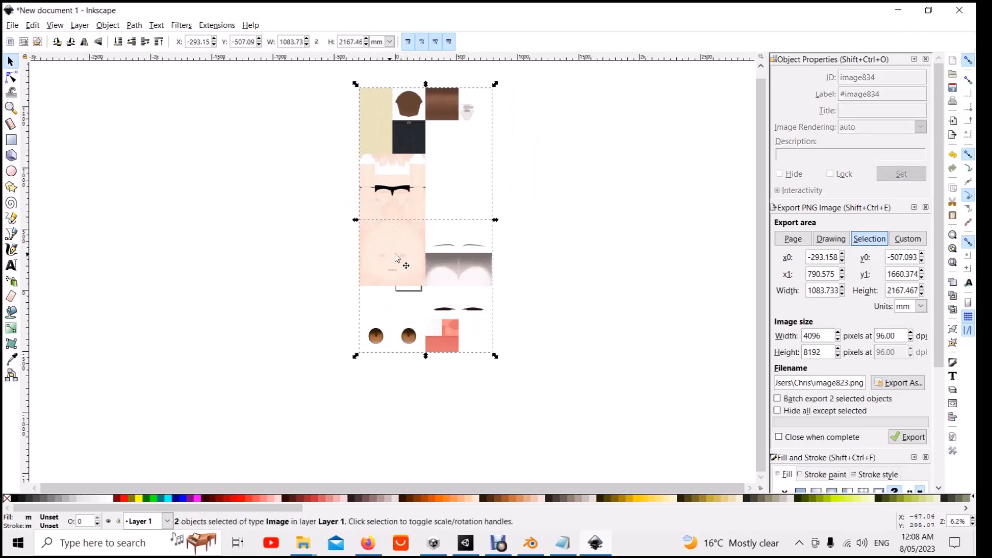
{"action": "left_click", "coordinate": [36, 26]}
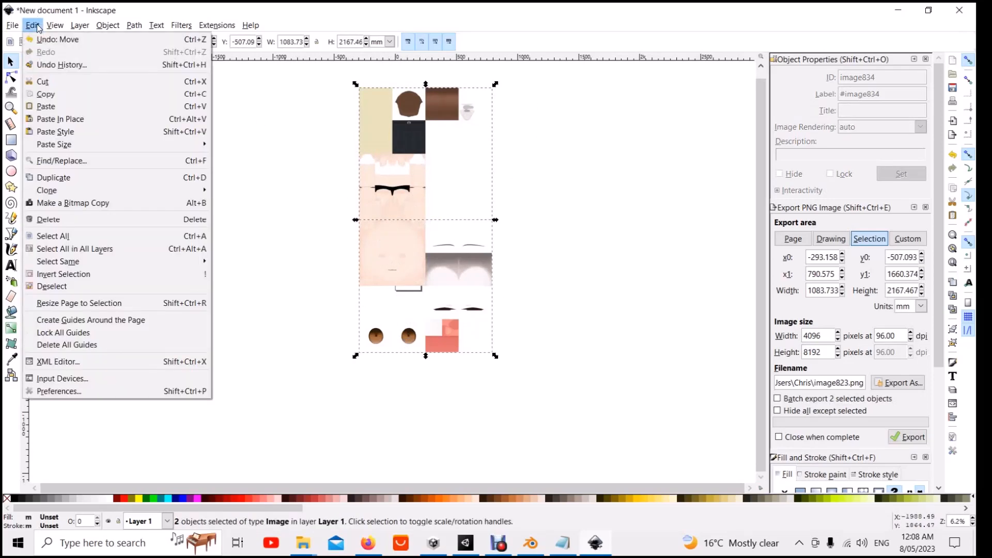
{"action": "left_click", "coordinate": [66, 238]}
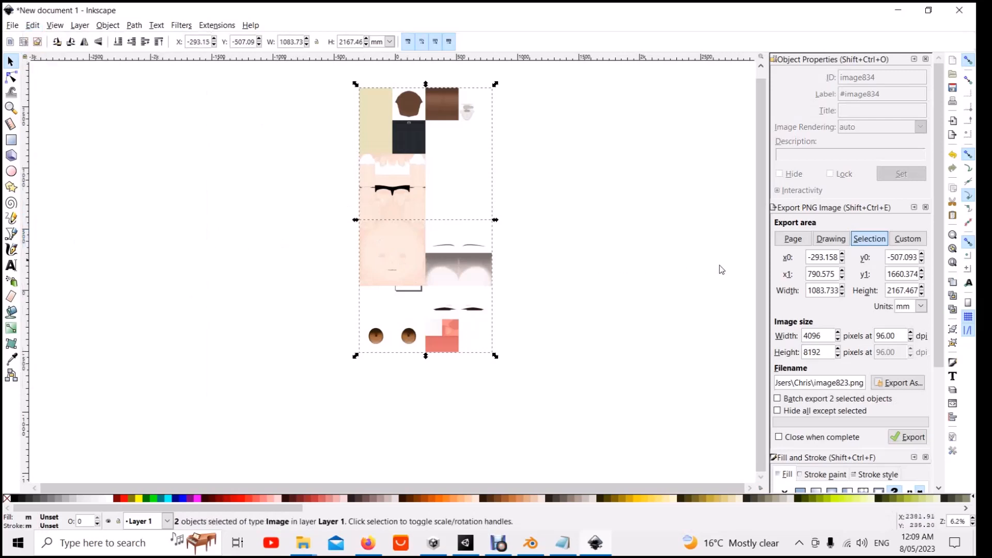
{"action": "left_click", "coordinate": [911, 388]}
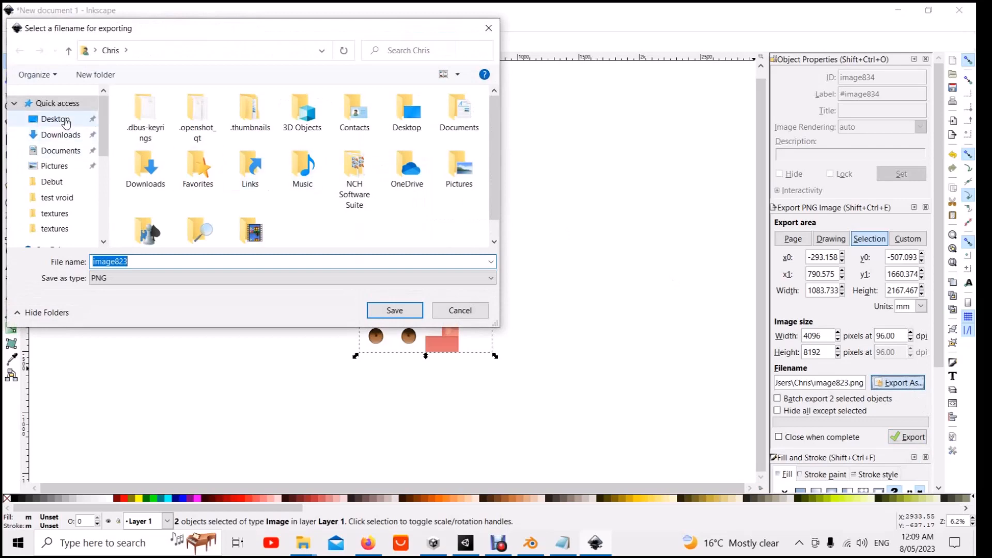
{"action": "left_click", "coordinate": [39, 123]}
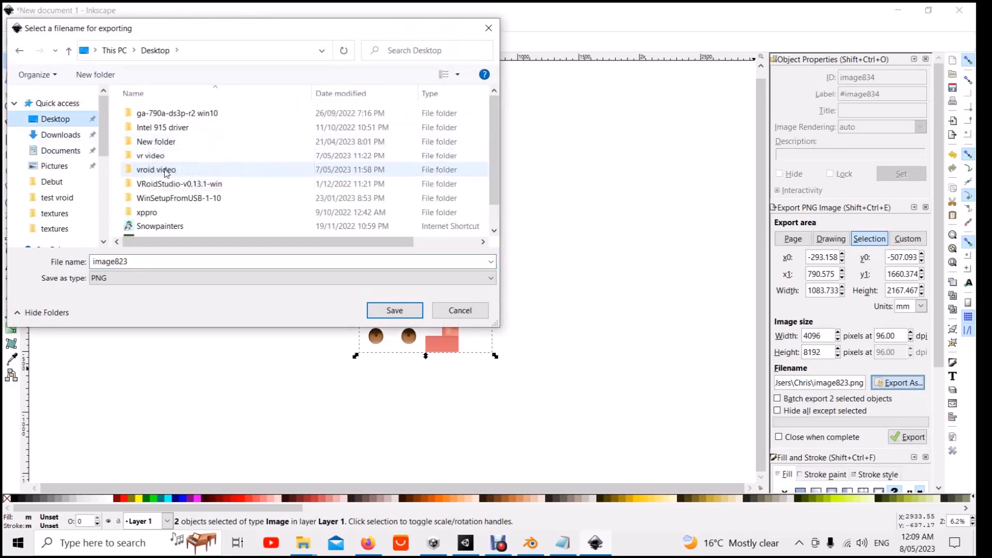
{"action": "double_click", "coordinate": [164, 170]}
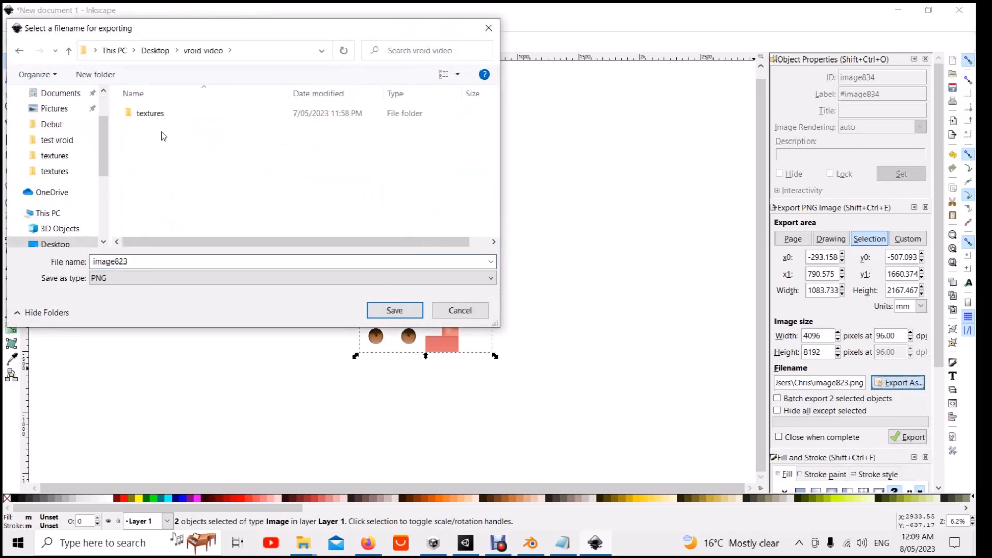
{"action": "double_click", "coordinate": [148, 113]}
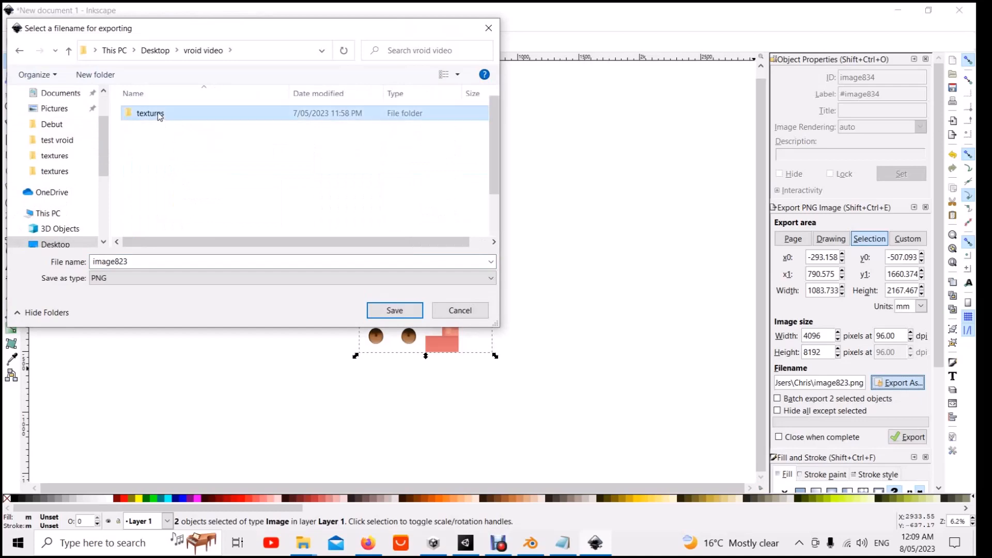
{"action": "double_click", "coordinate": [139, 262]}
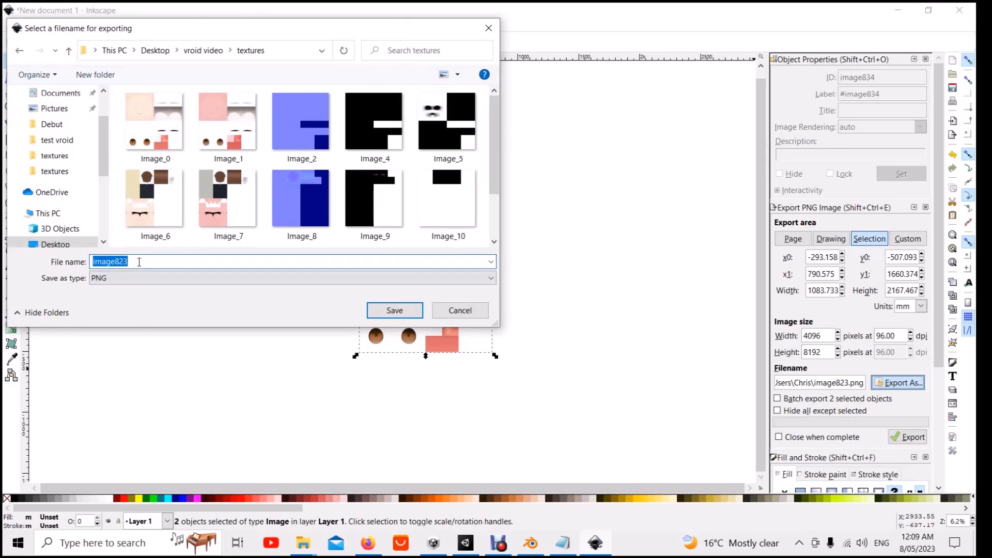
{"action": "type", "text": "atlasp1"}
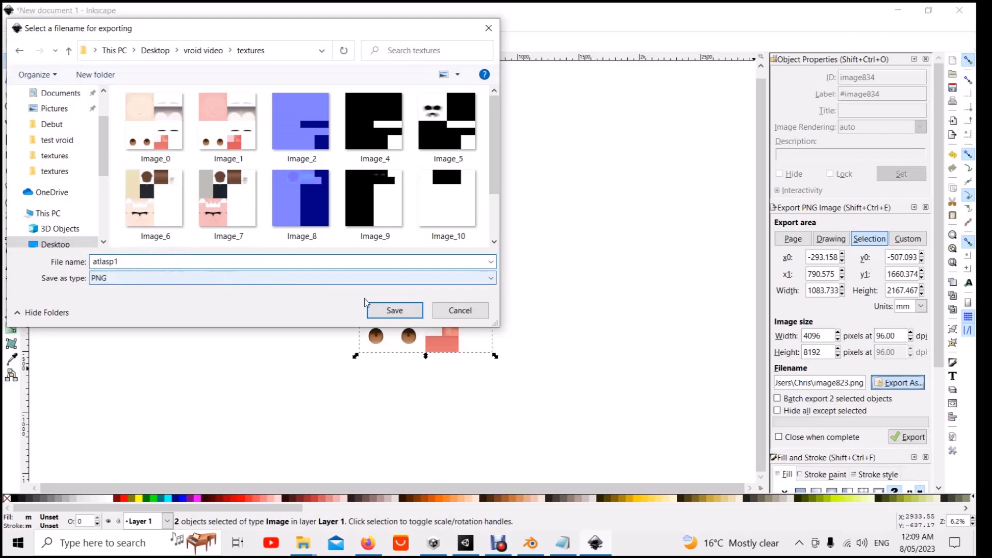
{"action": "left_click", "coordinate": [404, 311]}
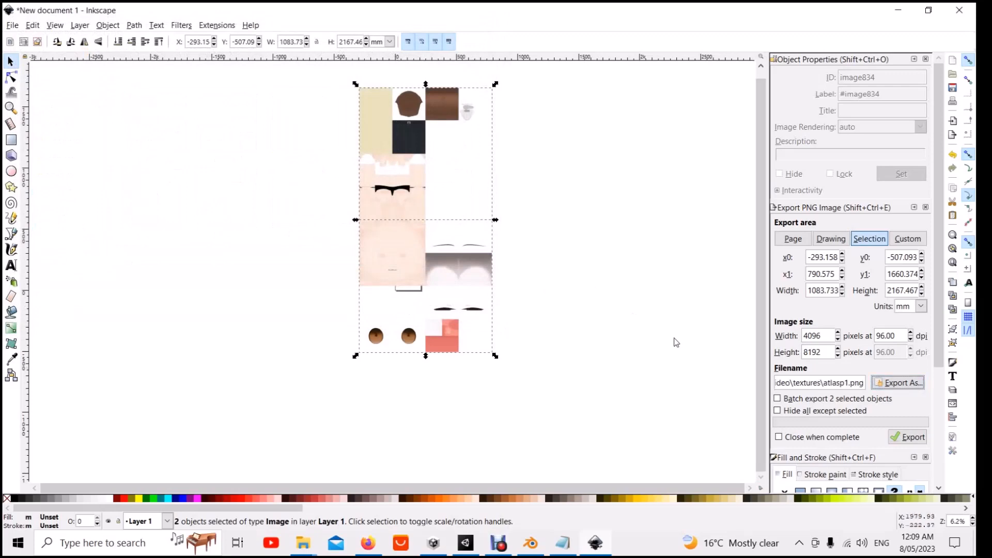
{"action": "left_click", "coordinate": [912, 437]}
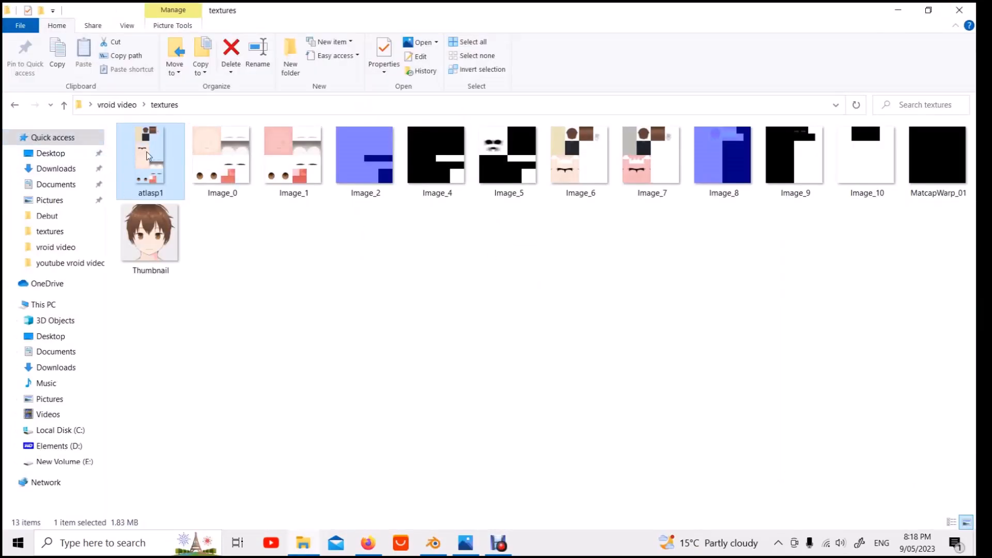
Step: Open atlasp1 from the textures folder in Paint 3D and turn off the transparent canvas
{"action": "mouse_move", "coordinate": [144, 163]}
{"action": "right_click", "coordinate": [163, 141]}
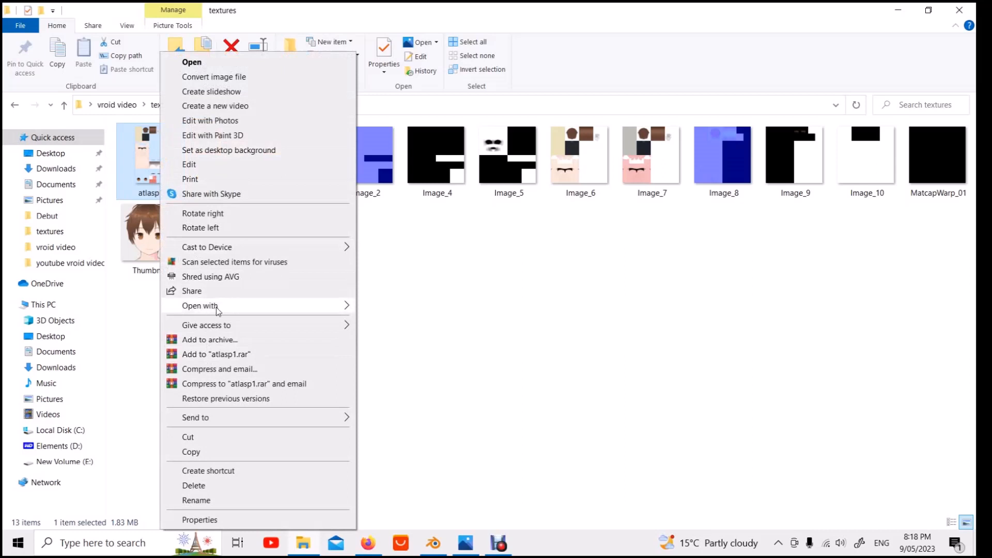
{"action": "mouse_move", "coordinate": [217, 310]}
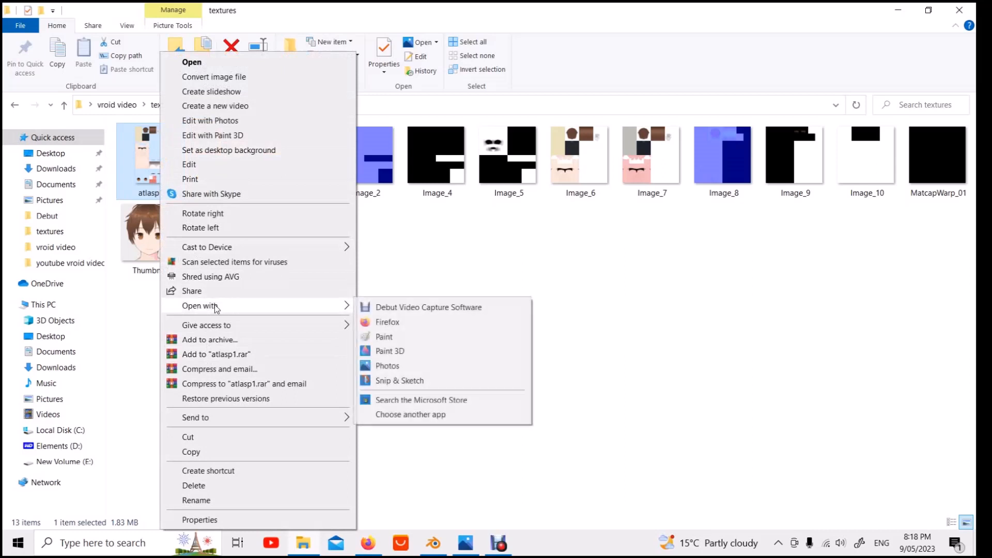
{"action": "left_click", "coordinate": [412, 355]}
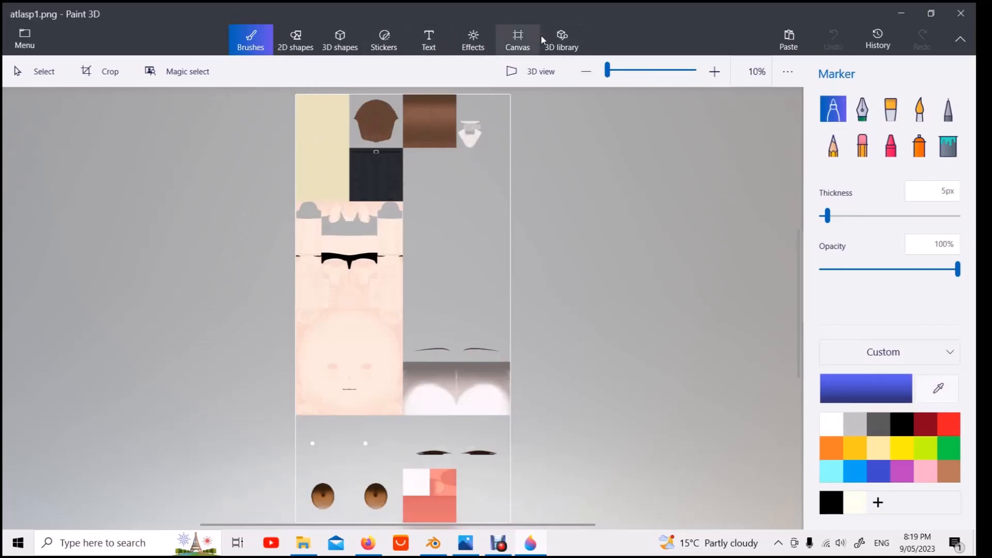
{"action": "left_click", "coordinate": [526, 36]}
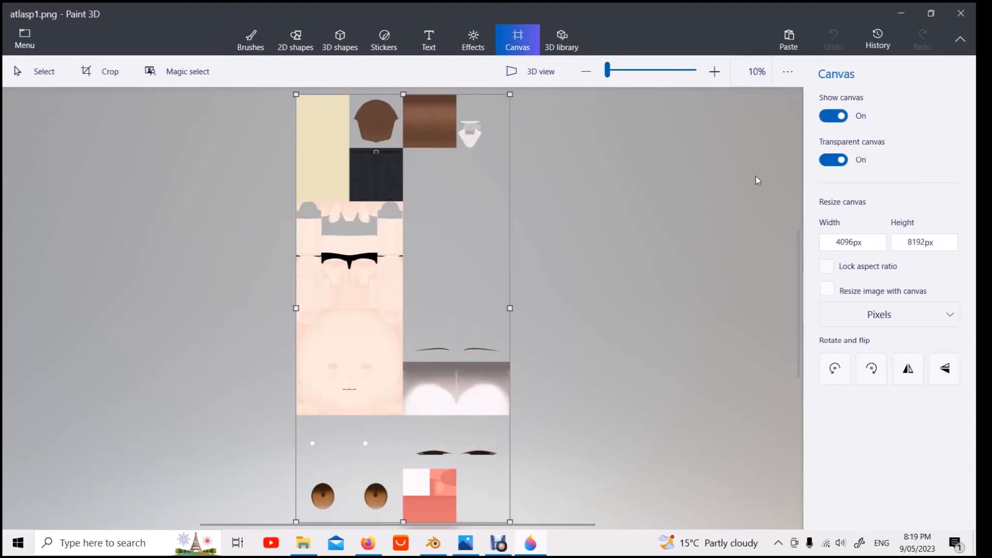
{"action": "left_click", "coordinate": [851, 164]}
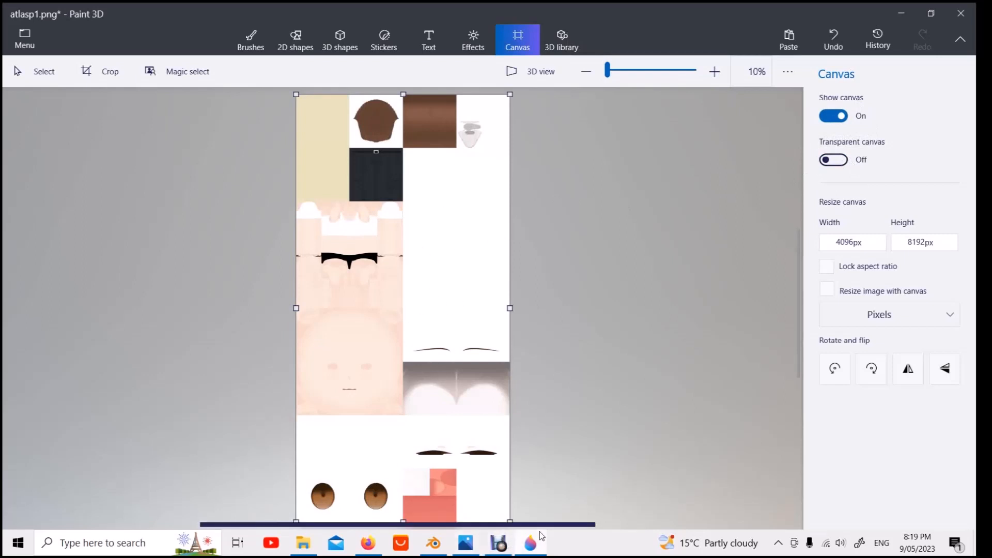
Step: Switch to Photos and examine the white1, white2 and black example images of the character's eyes, eyebrows and neck
{"action": "left_click", "coordinate": [472, 551]}
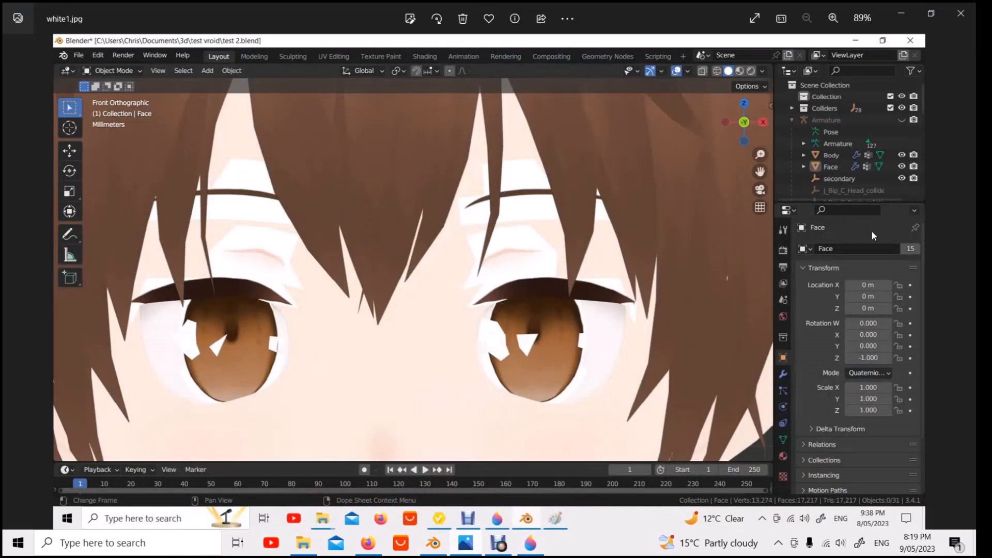
{"action": "left_click", "coordinate": [963, 281]}
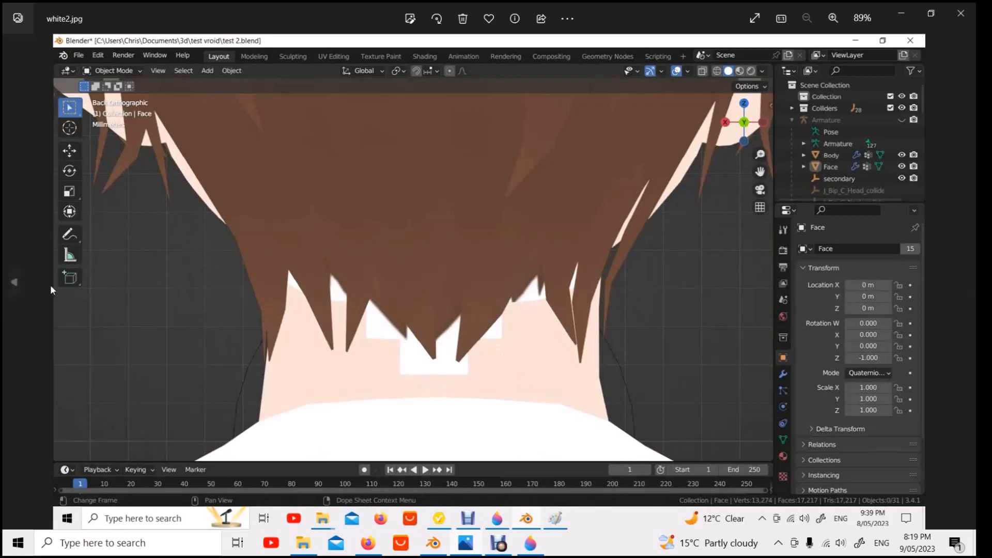
{"action": "left_click", "coordinate": [17, 281]}
{"action": "left_click", "coordinate": [17, 281]}
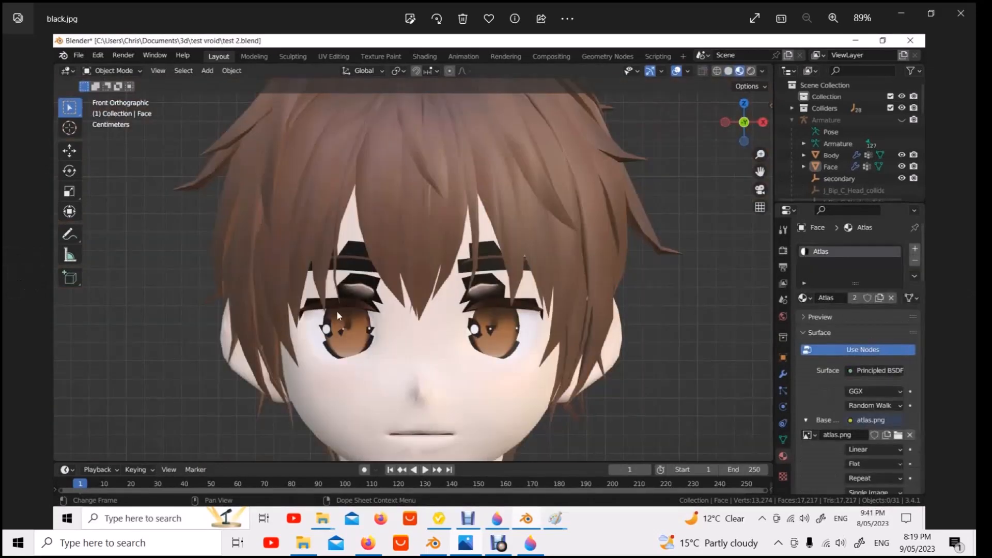
{"action": "scroll", "coordinate": [336, 311], "scroll_direction": "up", "scroll_amount": 2}
{"action": "scroll", "coordinate": [339, 315], "scroll_direction": "up", "scroll_amount": 2}
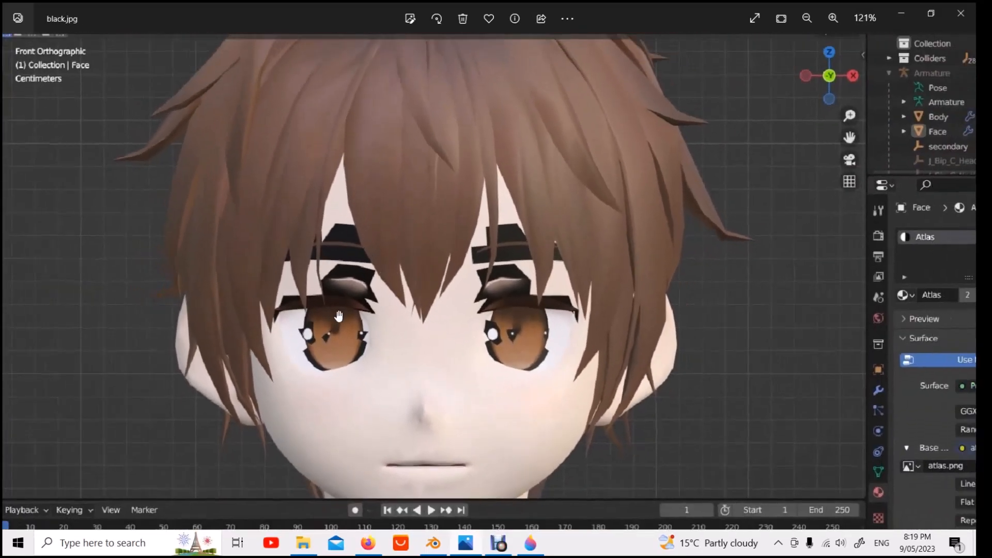
{"action": "scroll", "coordinate": [339, 315], "scroll_direction": "down", "scroll_amount": 3}
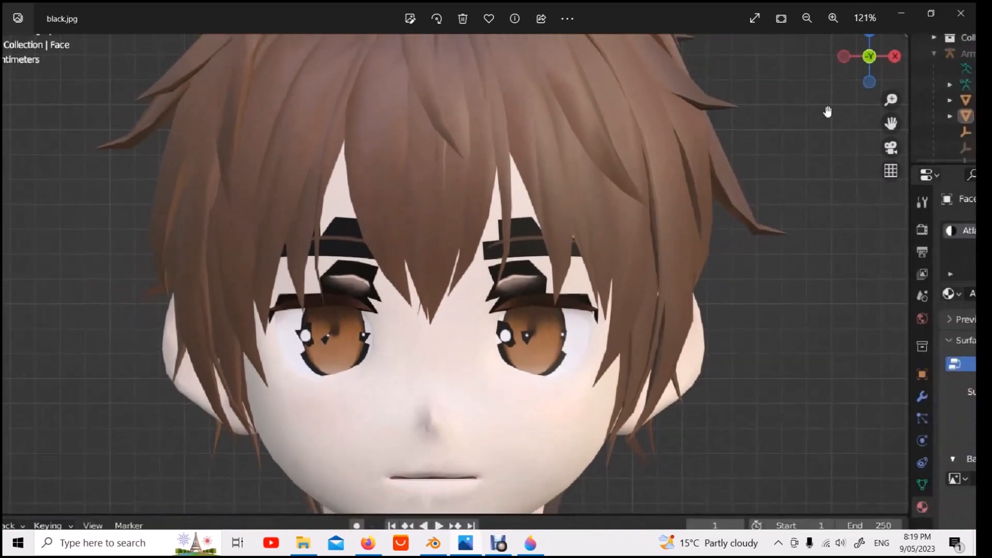
Step: Switch to Paint 3D and place a copy of a blank forehead skin patch, about 1488 × 294 px, over the two eyebrows
{"action": "left_click", "coordinate": [544, 547]}
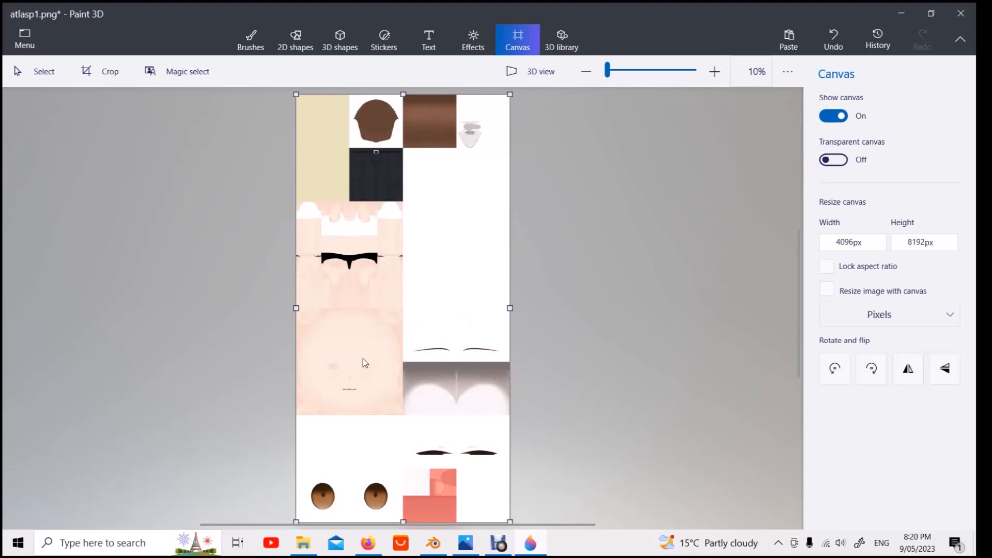
{"action": "scroll", "coordinate": [336, 352], "scroll_direction": "up", "scroll_amount": 3}
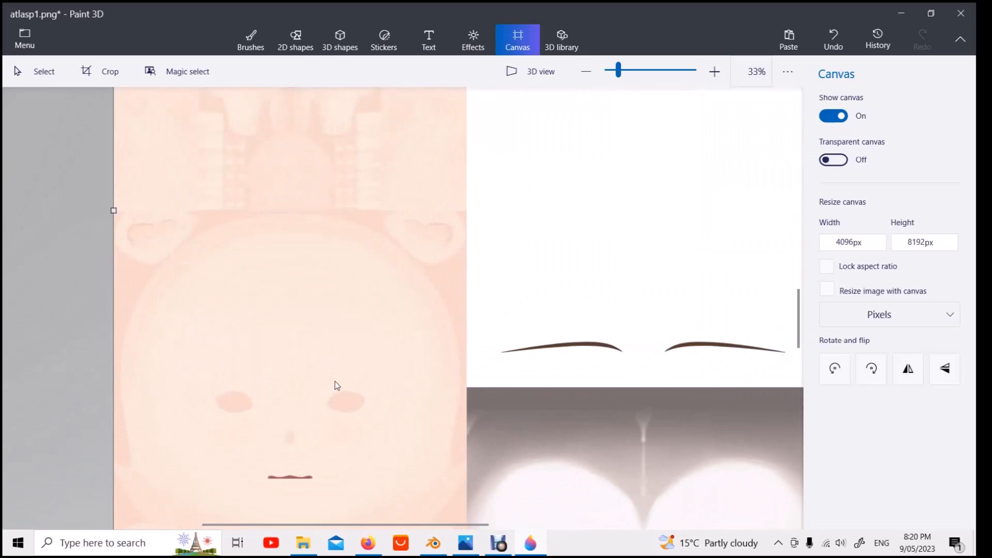
{"action": "left_click_drag", "start_coordinate": [379, 525], "coordinate": [416, 524]}
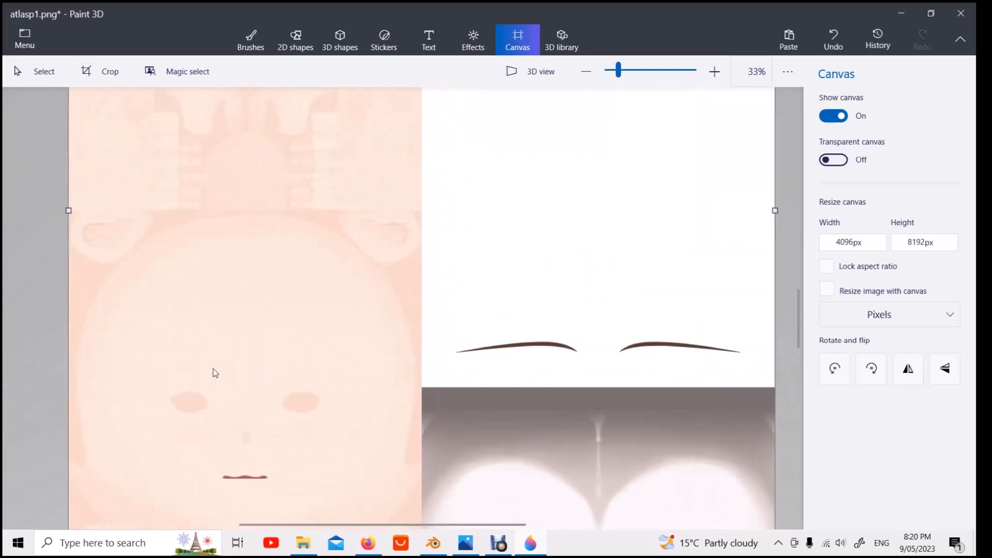
{"action": "left_click", "coordinate": [37, 73]}
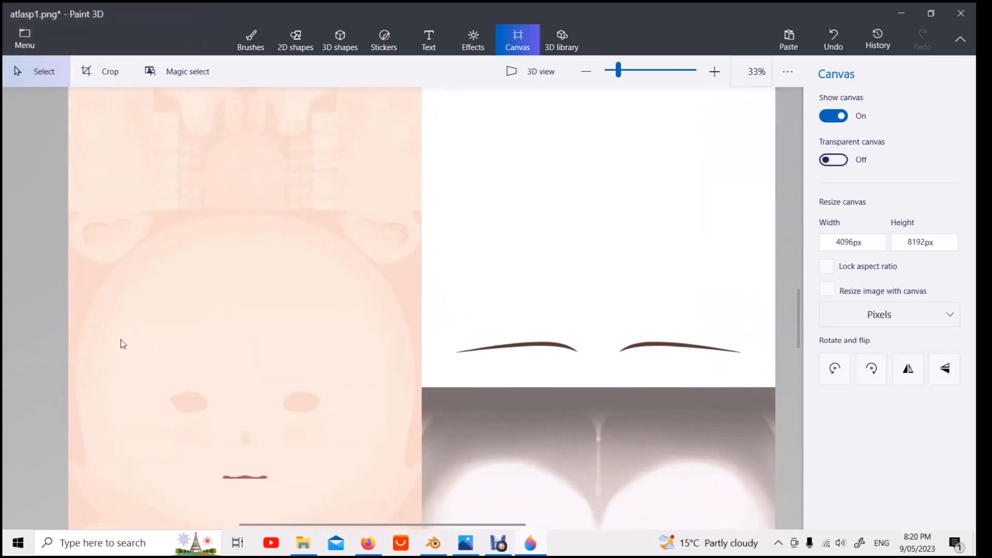
{"action": "mouse_move", "coordinate": [121, 340]}
{"action": "left_mouse_down"}
{"action": "mouse_move", "coordinate": [252, 385]}
{"action": "mouse_move", "coordinate": [381, 395]}
{"action": "left_mouse_up"}
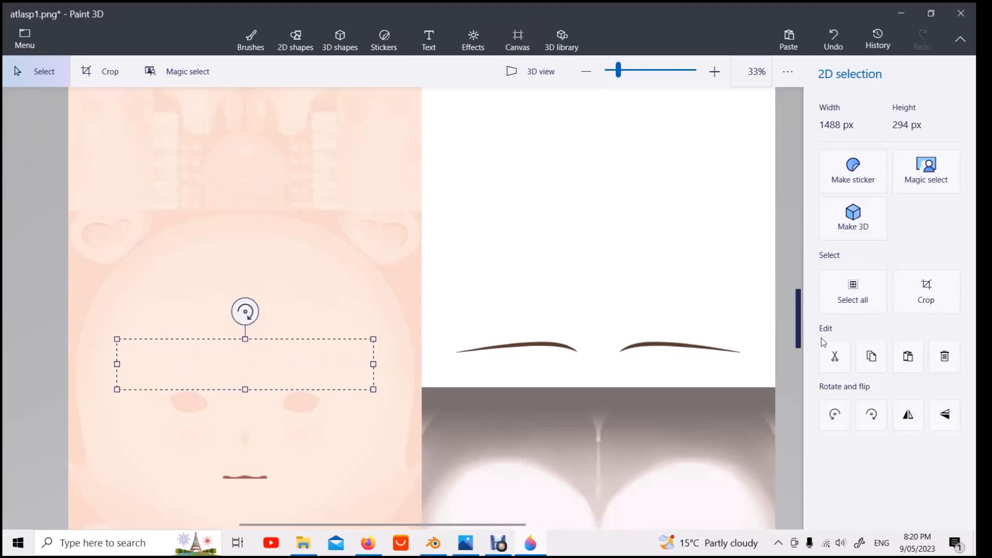
{"action": "left_click", "coordinate": [883, 353]}
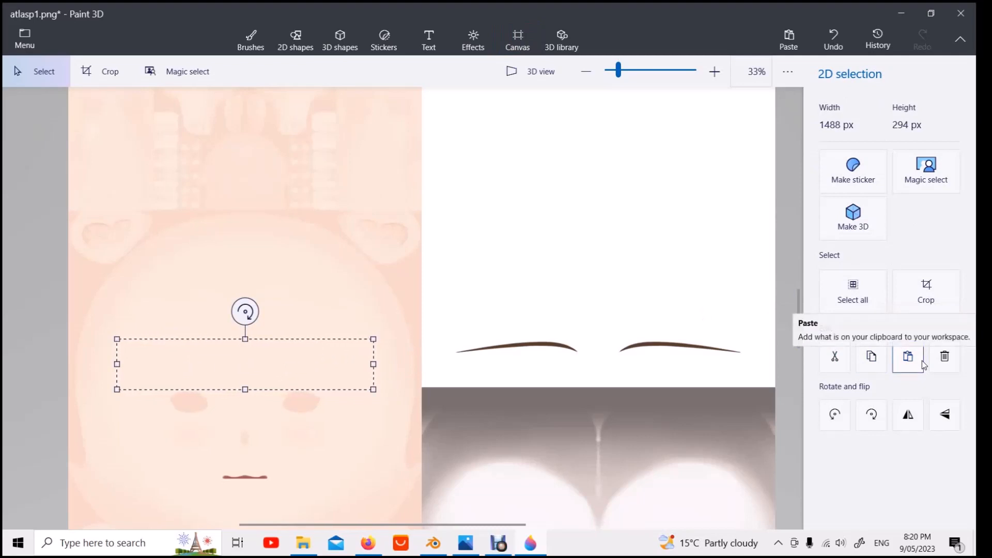
{"action": "left_click", "coordinate": [908, 358]}
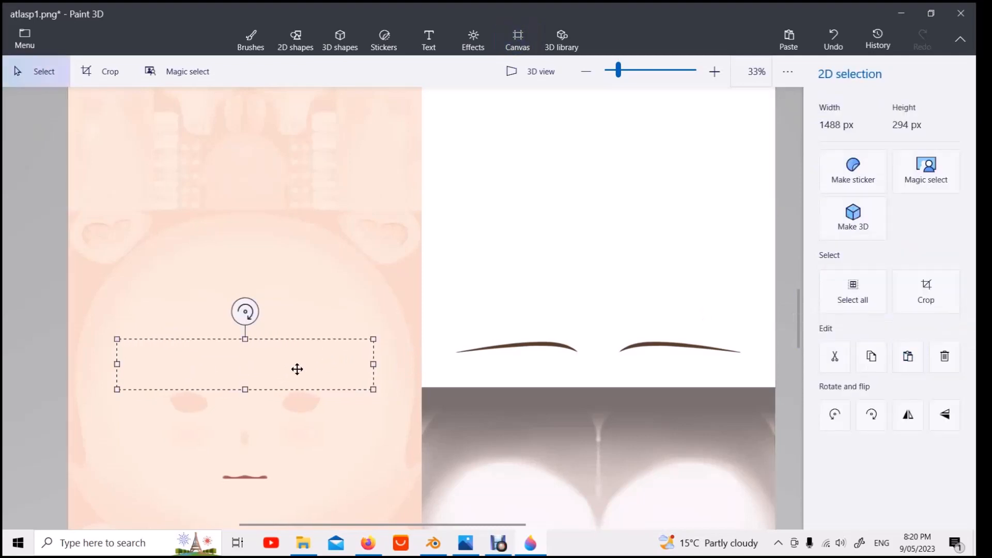
{"action": "left_click_drag", "start_coordinate": [297, 370], "coordinate": [625, 354]}
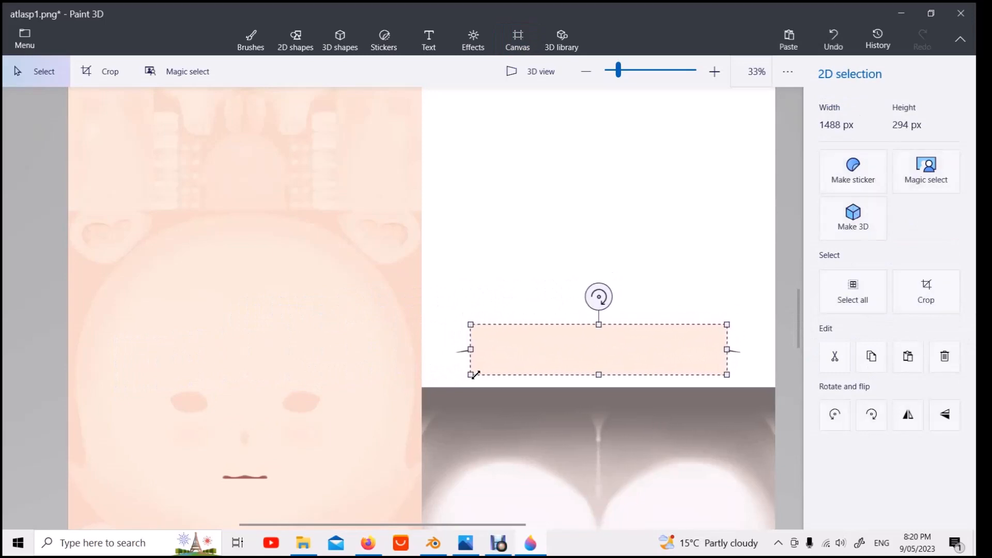
Step: Stretch the skin patch over the eyebrows to about 1963 × 606 px so it fills the white area around them
{"action": "left_click_drag", "start_coordinate": [475, 374], "coordinate": [434, 382]}
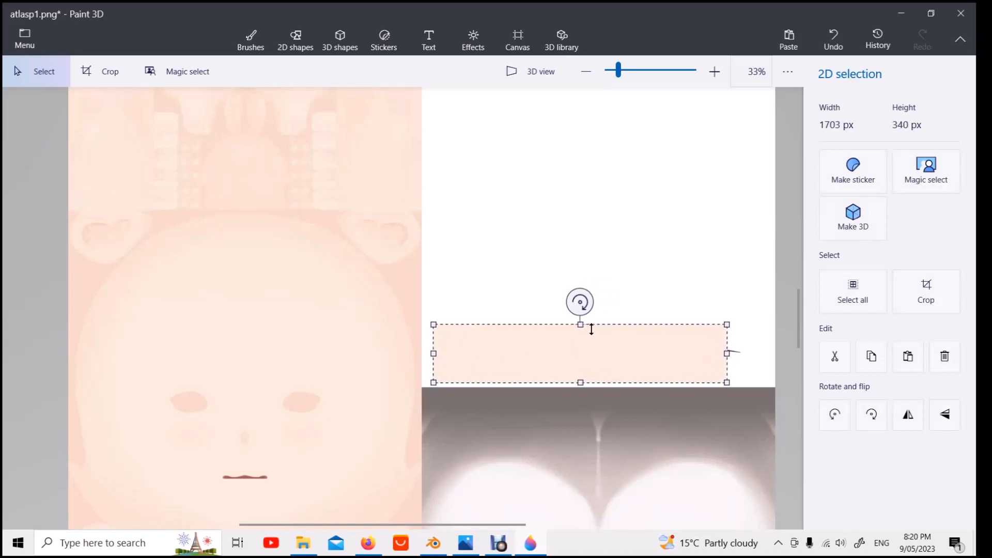
{"action": "left_click_drag", "start_coordinate": [590, 326], "coordinate": [590, 310]}
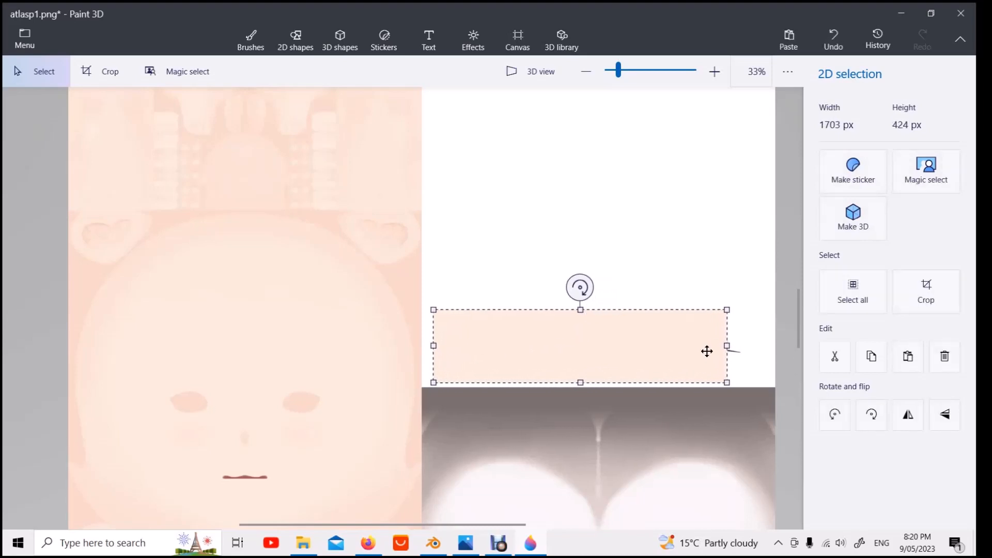
{"action": "left_click_drag", "start_coordinate": [737, 347], "coordinate": [768, 345]}
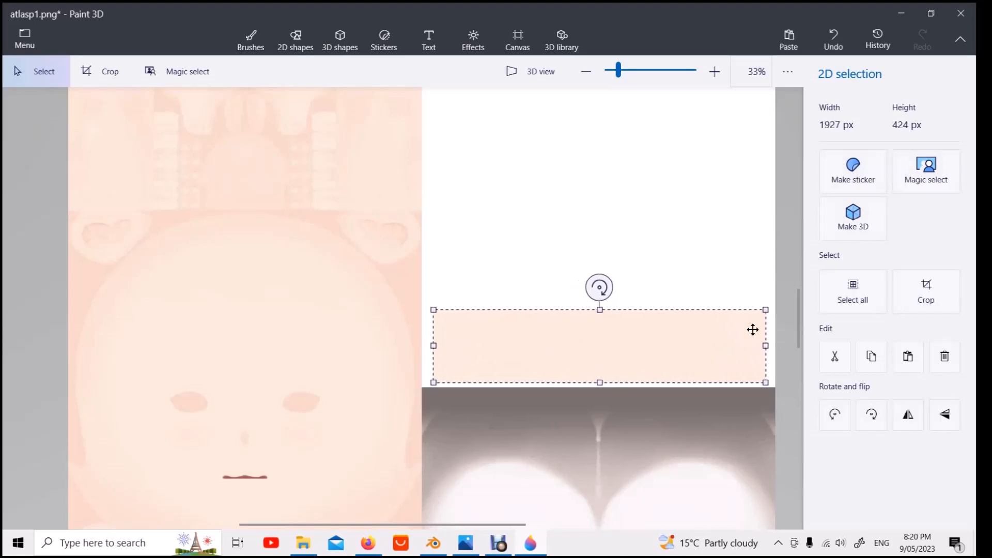
{"action": "left_click_drag", "start_coordinate": [606, 305], "coordinate": [607, 306]}
{"action": "left_click_drag", "start_coordinate": [436, 346], "coordinate": [429, 345]}
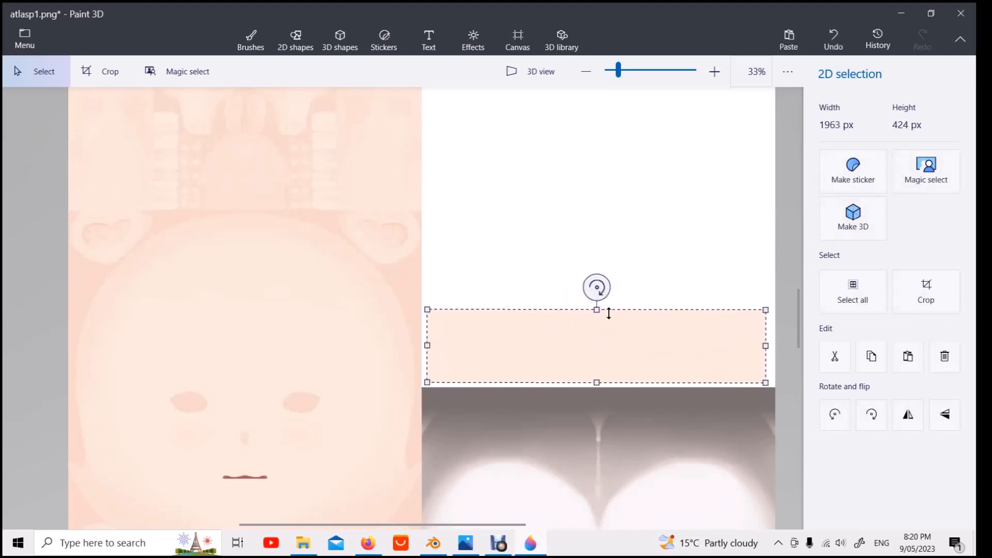
{"action": "left_click_drag", "start_coordinate": [601, 309], "coordinate": [598, 278]}
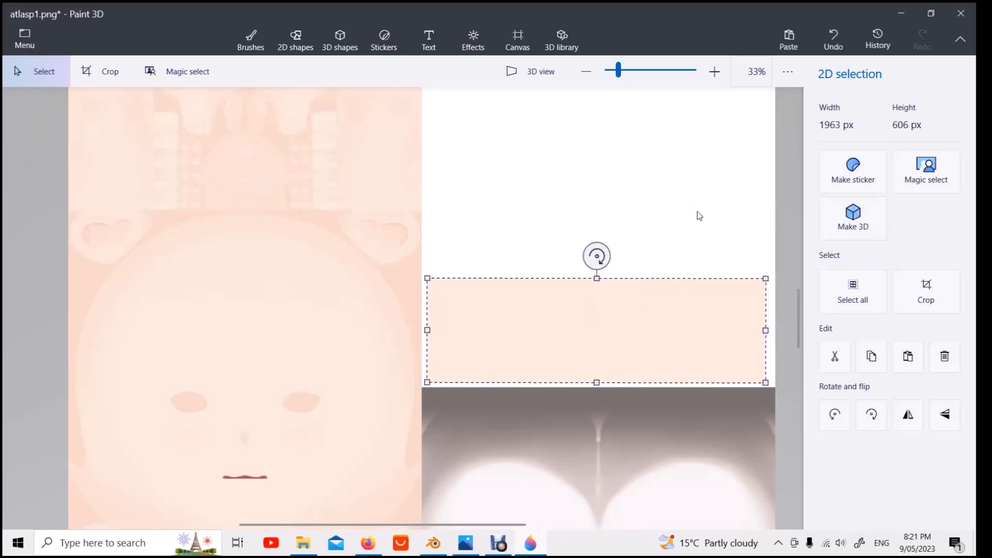
{"action": "left_click", "coordinate": [790, 307]}
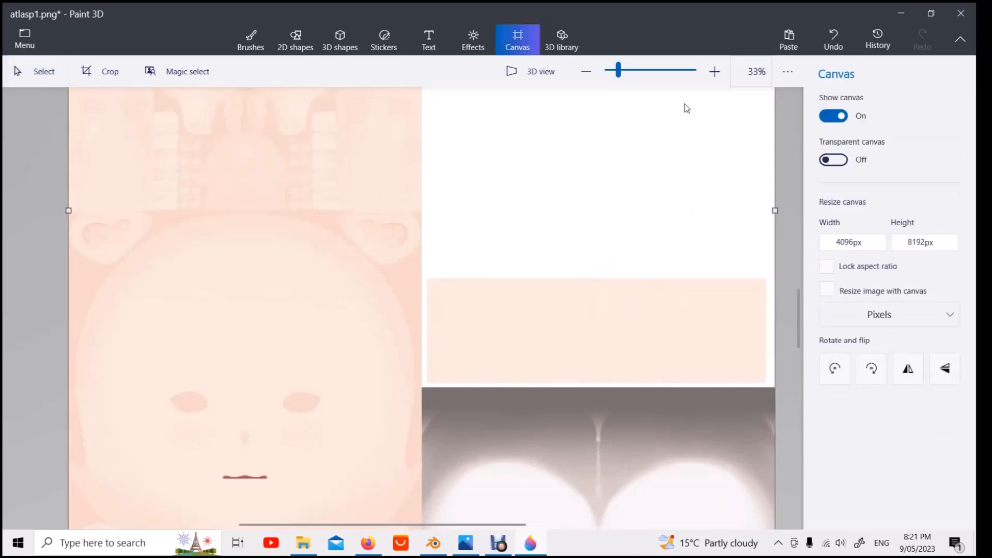
Step: Paste the copied skin patch again and move it over the dark eyelashes below the eye-white texture
{"action": "left_click", "coordinate": [798, 30]}
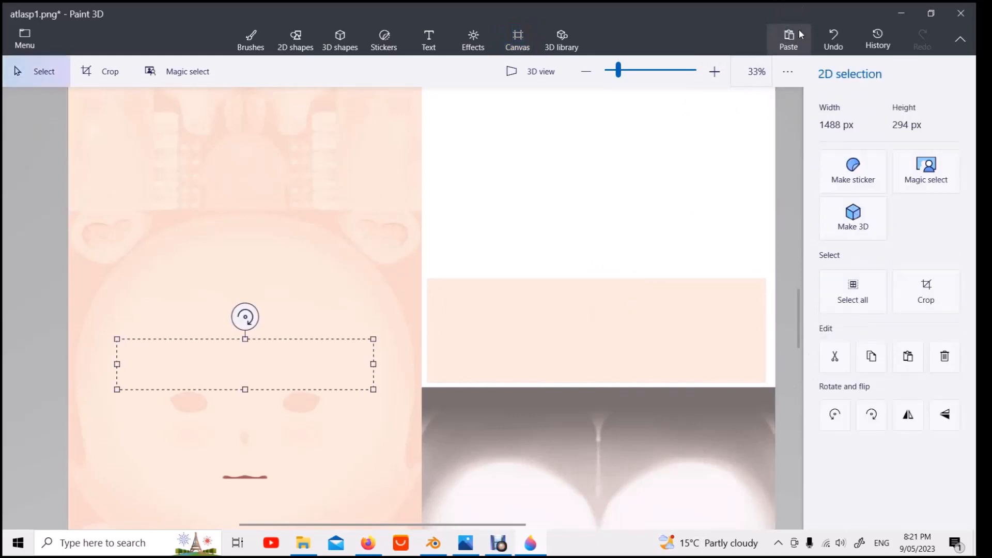
{"action": "scroll", "coordinate": [389, 304], "scroll_direction": "down", "scroll_amount": 3, "text": "ctrl"}
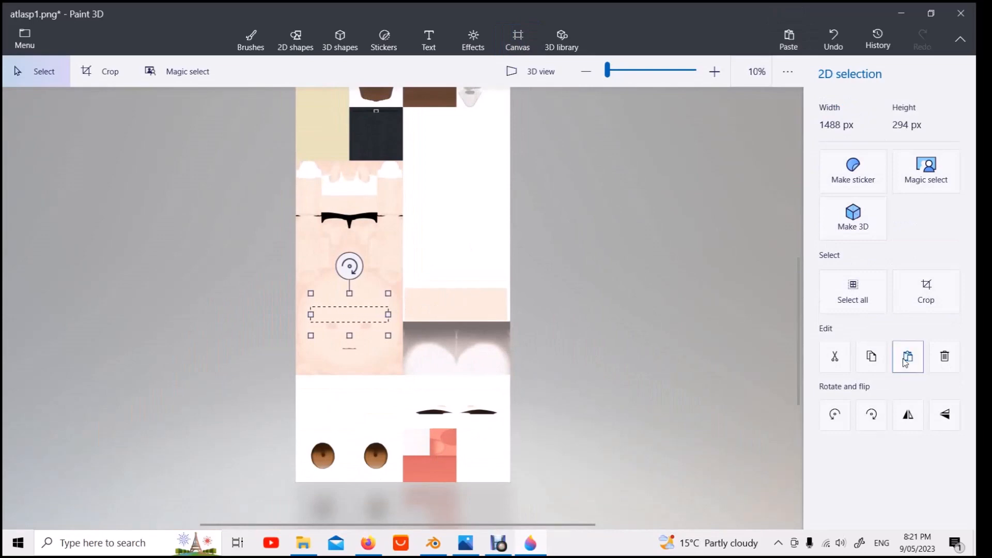
{"action": "left_click_drag", "start_coordinate": [358, 312], "coordinate": [464, 413]}
{"action": "scroll", "coordinate": [514, 366], "scroll_direction": "up", "scroll_amount": 2, "text": "ctrl"}
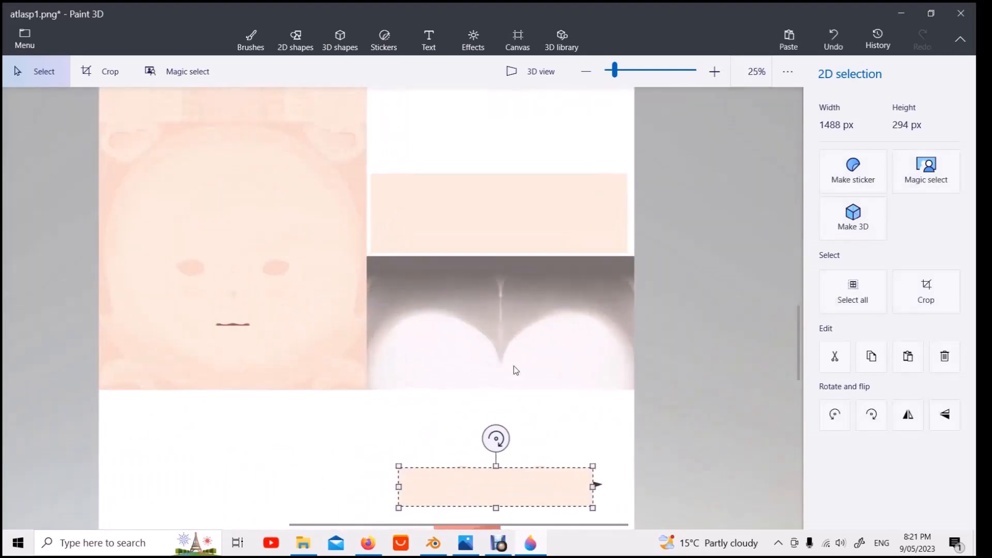
{"action": "left_click_drag", "start_coordinate": [808, 331], "coordinate": [809, 361]}
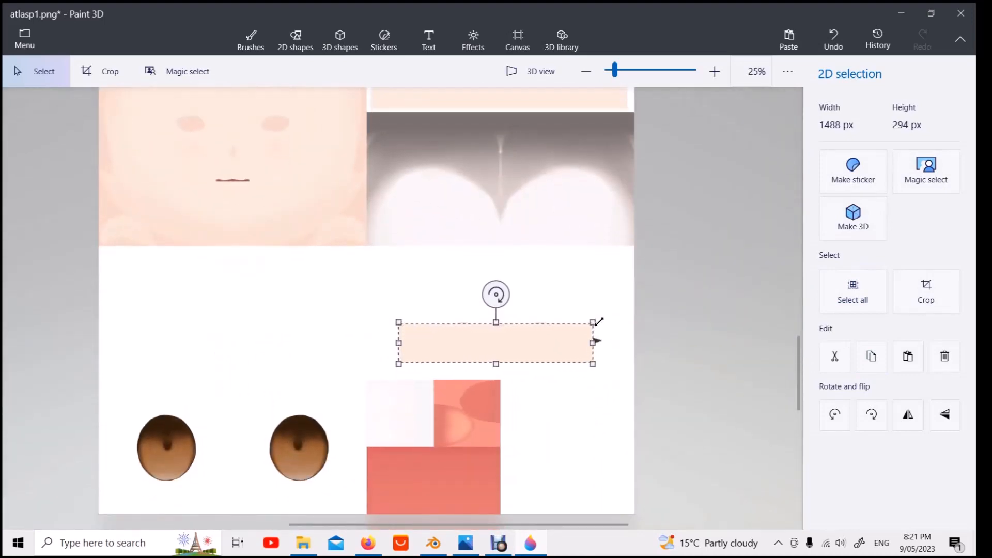
Step: Stretch the skin patch over the eyelashes to about 2000 × 678 px, down to the mouth textures
{"action": "left_click_drag", "start_coordinate": [598, 323], "coordinate": [639, 306]}
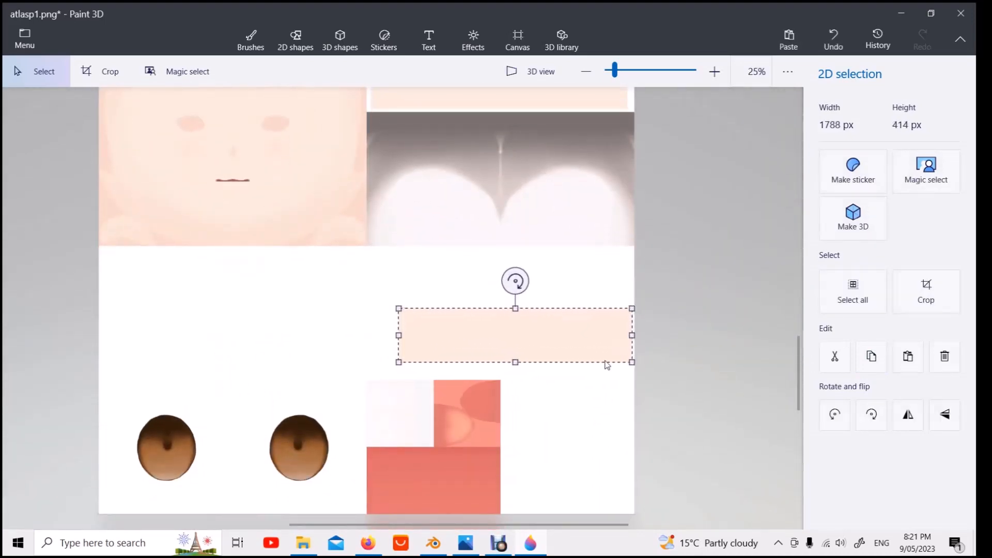
{"action": "left_click_drag", "start_coordinate": [515, 363], "coordinate": [517, 375]}
{"action": "left_click_drag", "start_coordinate": [399, 340], "coordinate": [371, 341]}
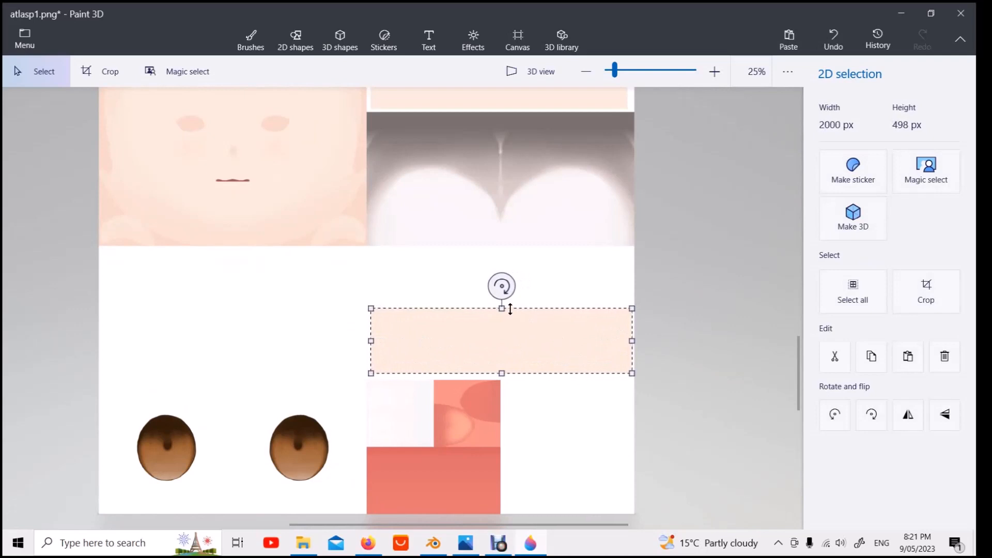
{"action": "left_click_drag", "start_coordinate": [505, 308], "coordinate": [505, 289]}
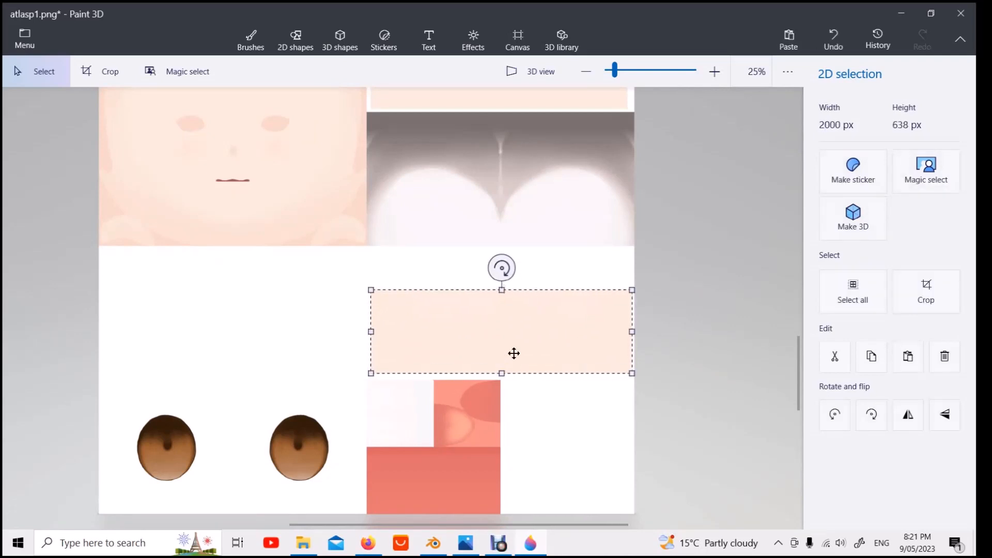
{"action": "left_click_drag", "start_coordinate": [505, 372], "coordinate": [507, 379]}
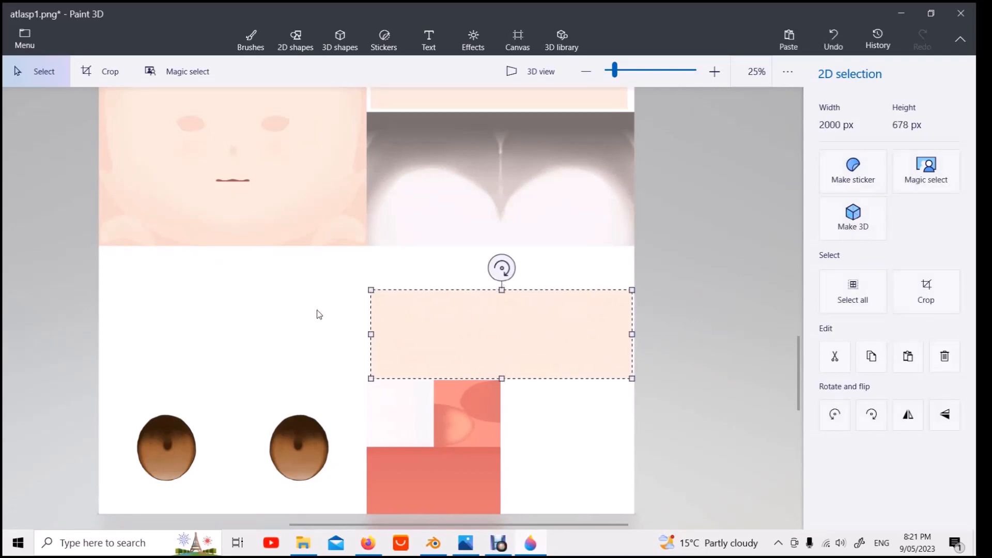
{"action": "scroll", "coordinate": [317, 303], "scroll_direction": "down", "scroll_amount": 3}
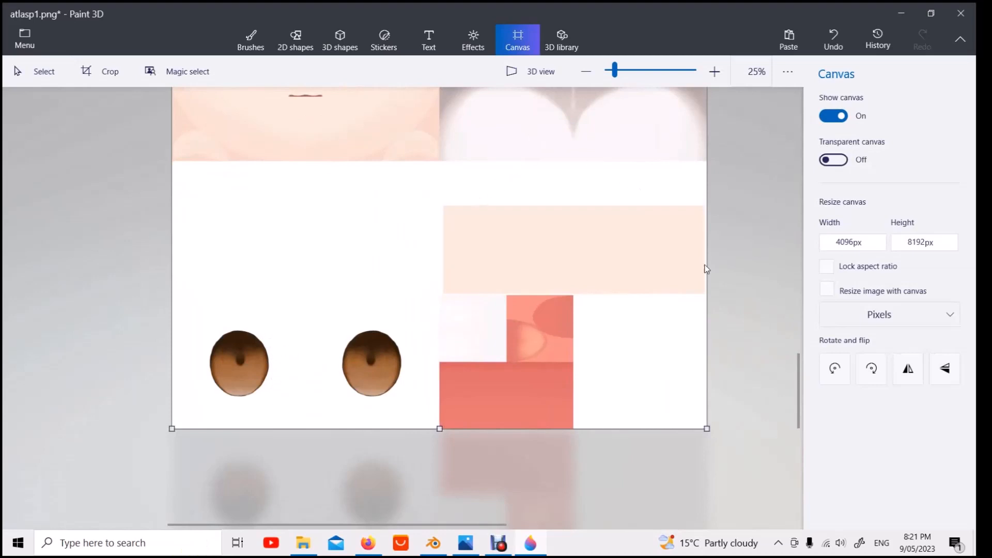
Step: Copy the eye-white texture, about 2000 × 940 px, and place the copy over the two brown irises
{"action": "left_click_drag", "start_coordinate": [810, 385], "coordinate": [814, 362]}
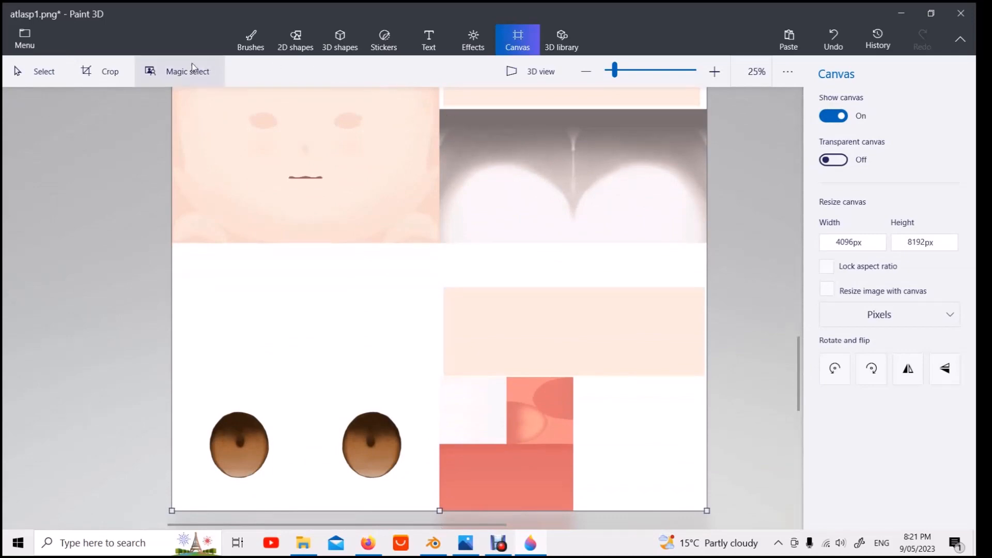
{"action": "left_click", "coordinate": [32, 71]}
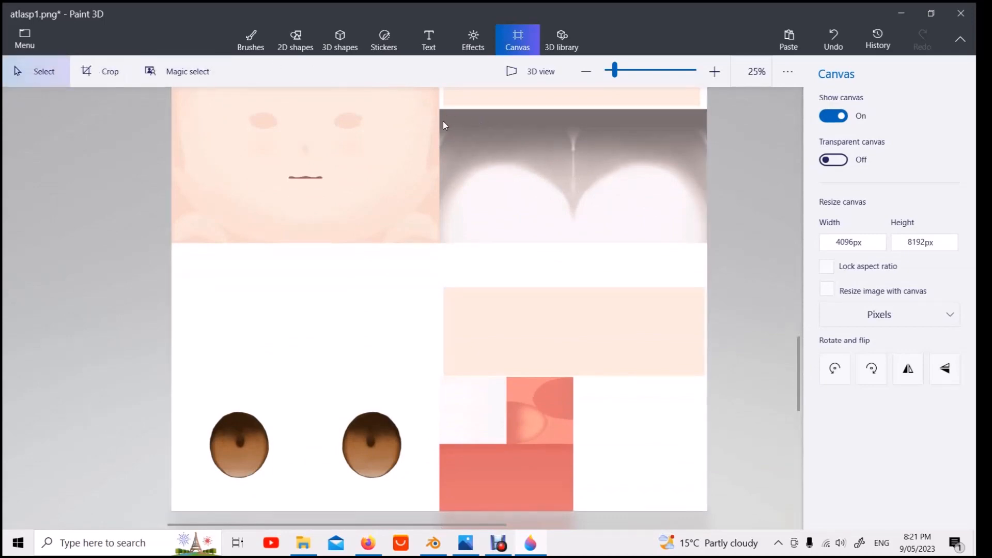
{"action": "left_click_drag", "start_coordinate": [445, 116], "coordinate": [713, 237]}
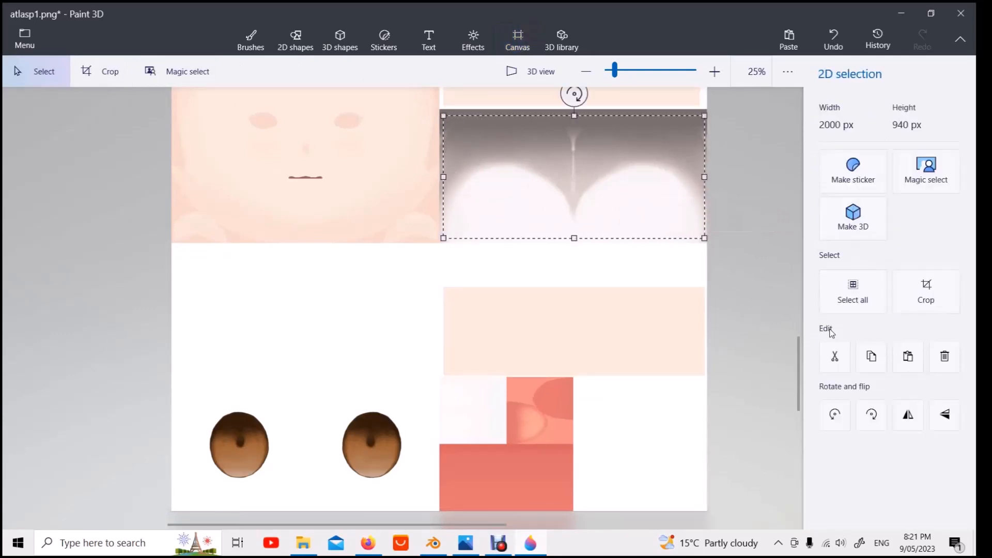
{"action": "left_click", "coordinate": [880, 365]}
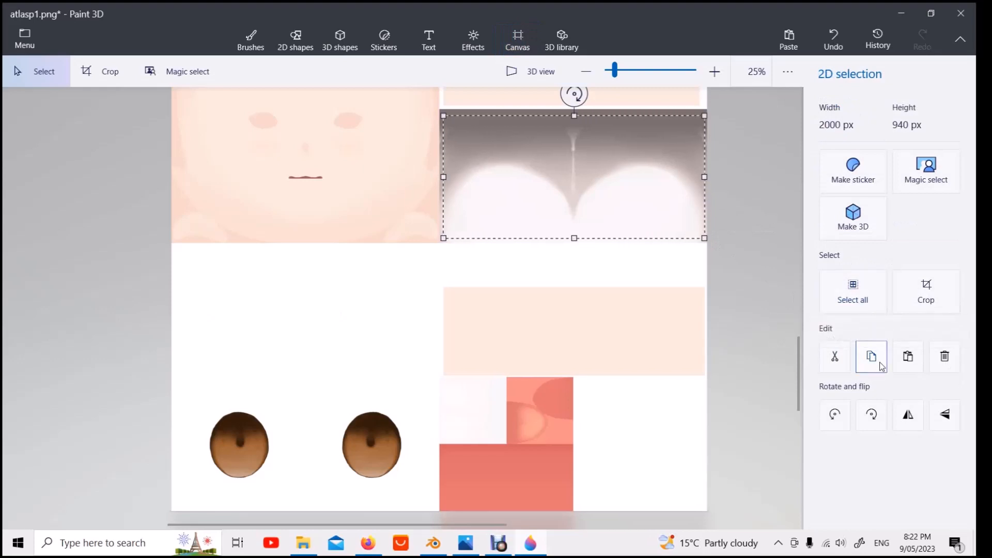
{"action": "left_click", "coordinate": [907, 357]}
{"action": "left_click_drag", "start_coordinate": [579, 172], "coordinate": [311, 426]}
{"action": "left_click_drag", "start_coordinate": [798, 368], "coordinate": [814, 237]}
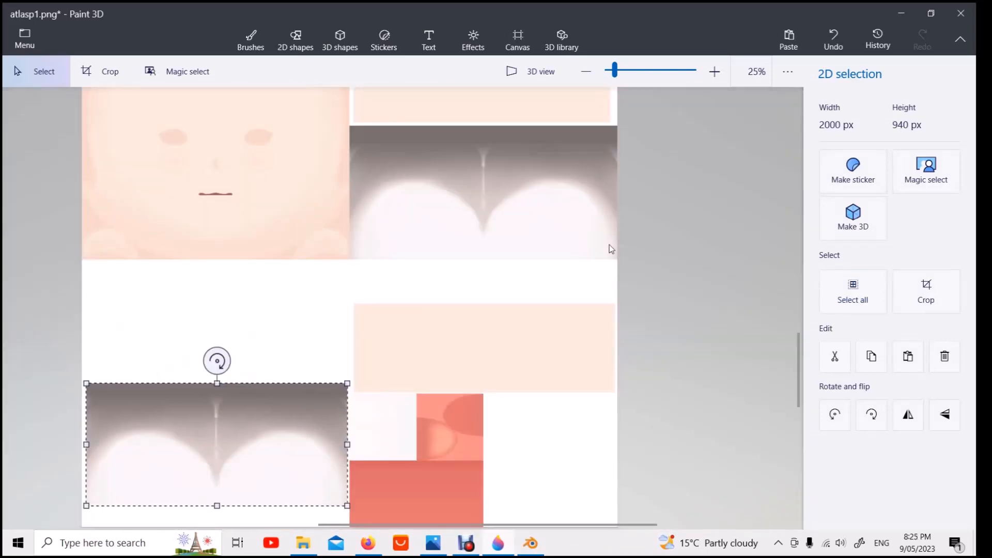
{"action": "left_click_drag", "start_coordinate": [802, 357], "coordinate": [810, 414]}
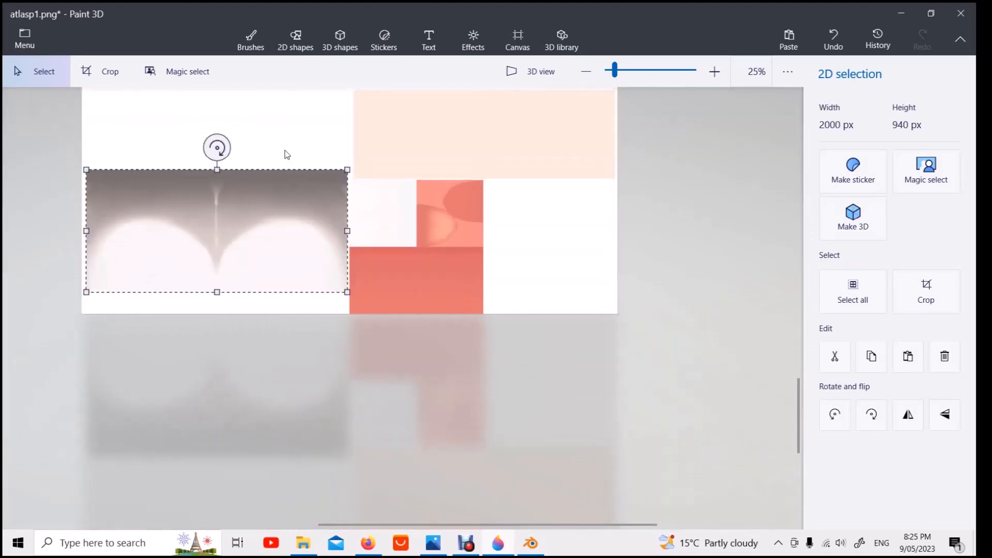
{"action": "key", "text": "Escape"}
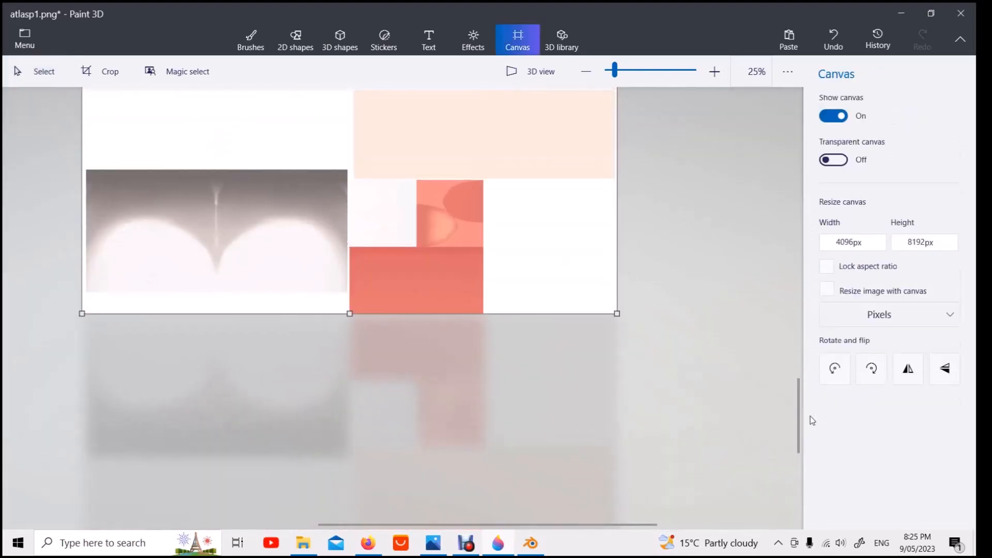
Step: Switch to Blender and examine where the selected back-of-neck faces lie on the body texture in the UV Editor
{"action": "left_click_drag", "start_coordinate": [800, 412], "coordinate": [785, 213]}
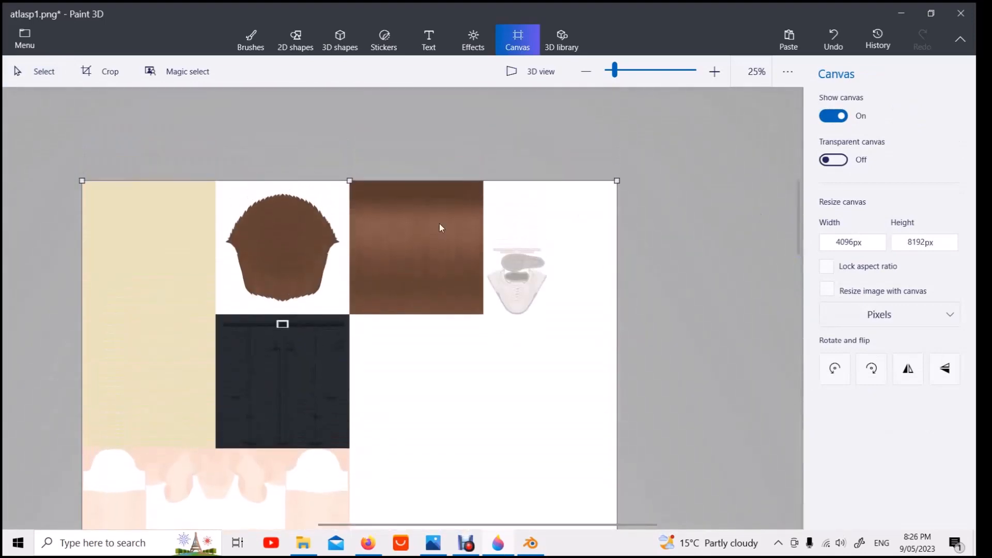
{"action": "scroll", "coordinate": [334, 243], "scroll_direction": "up", "scroll_amount": 1}
{"action": "scroll", "coordinate": [334, 243], "scroll_direction": "down", "scroll_amount": 1}
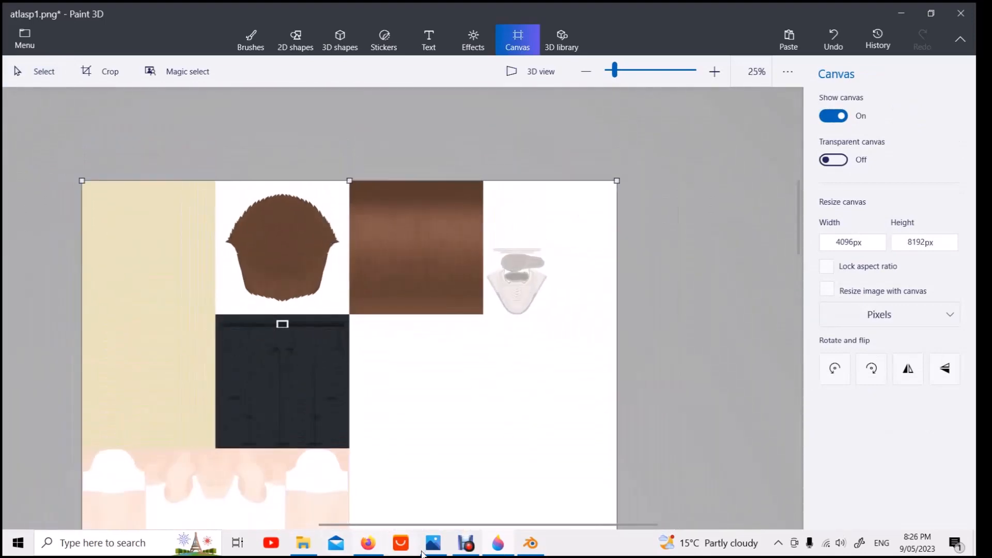
{"action": "mouse_move", "coordinate": [539, 551]}
{"action": "left_click", "coordinate": [540, 552]}
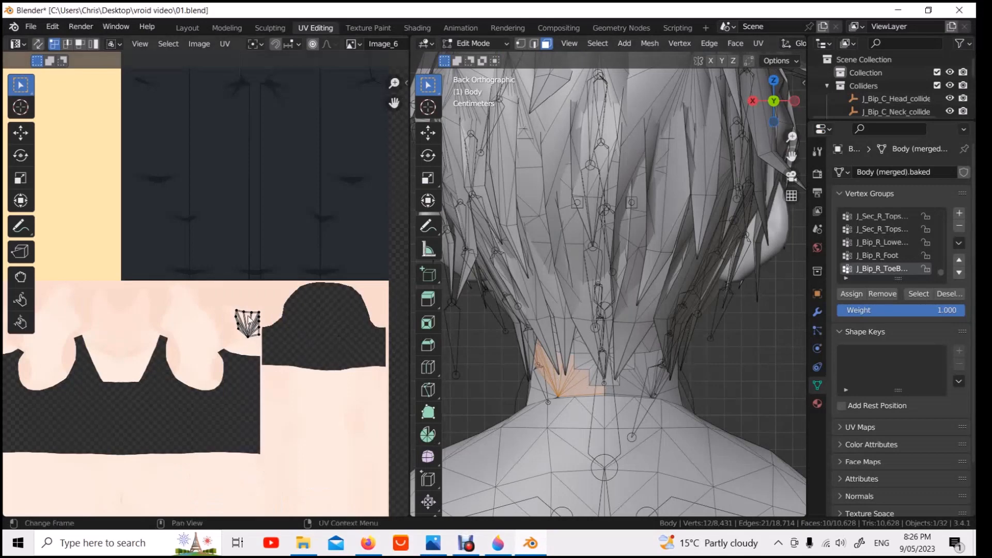
{"action": "scroll", "coordinate": [253, 348], "scroll_direction": "down", "scroll_amount": 4}
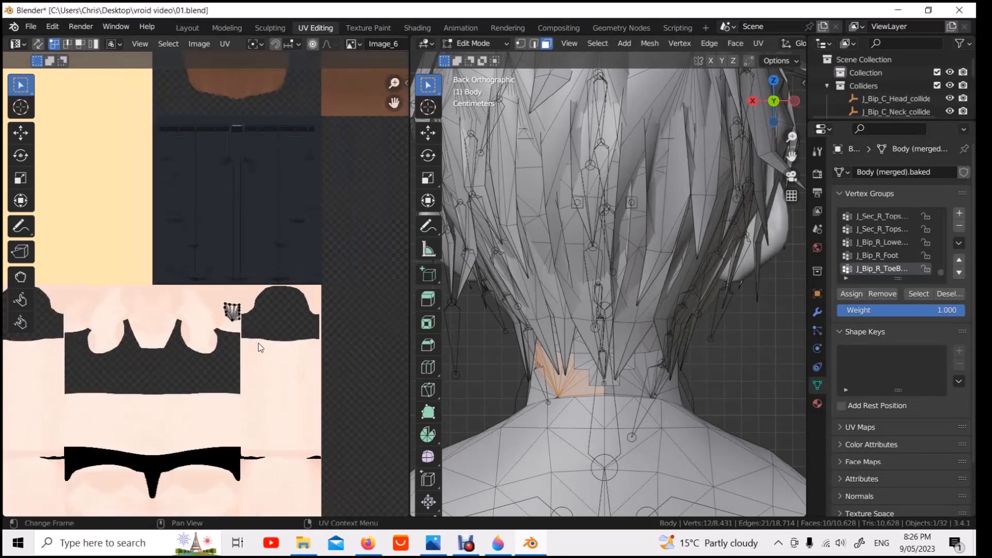
{"action": "scroll", "coordinate": [243, 250], "scroll_direction": "up", "scroll_amount": 9}
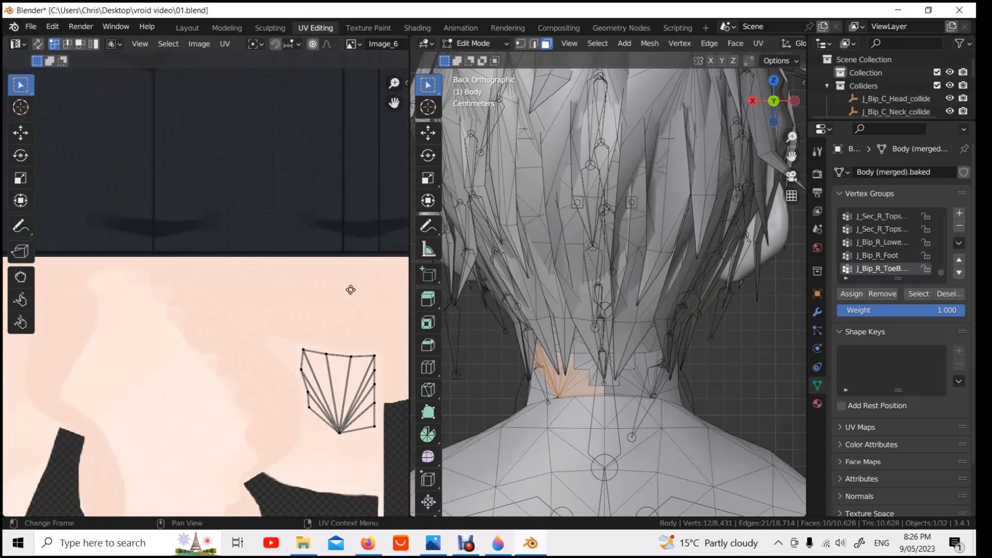
Step: Switch to Paint 3D, then copy and paste a skin patch of 82 × 82 px from the back-of-neck area of the body texture
{"action": "middle_click_drag", "start_coordinate": [350, 290], "coordinate": [288, 241]}
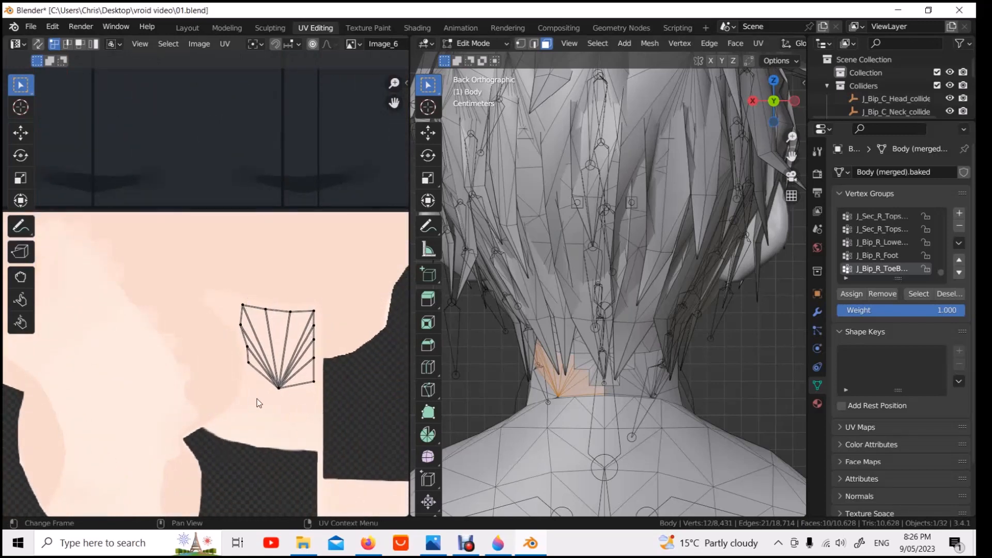
{"action": "left_click", "coordinate": [508, 549]}
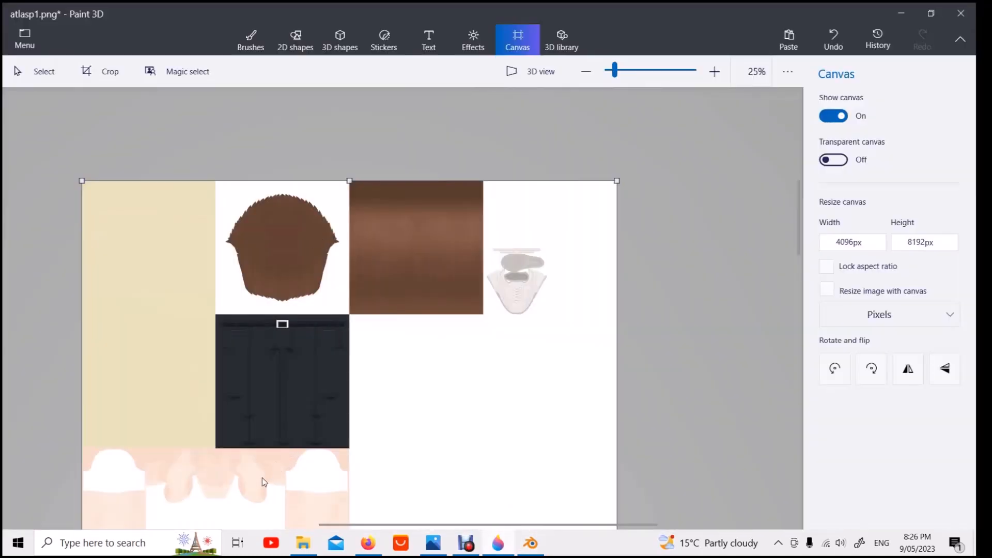
{"action": "scroll", "coordinate": [279, 482], "scroll_direction": "up", "scroll_amount": 5}
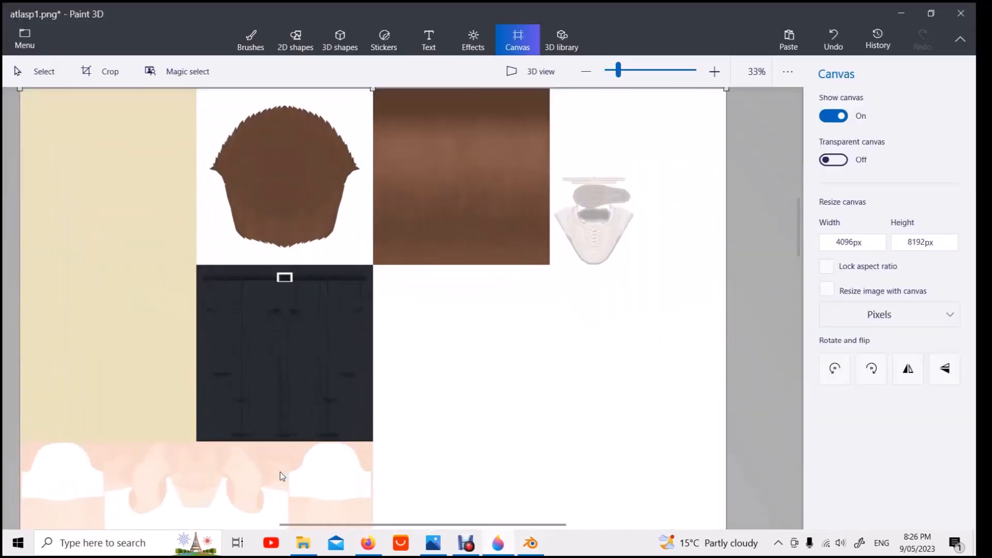
{"action": "scroll", "coordinate": [283, 476], "scroll_direction": "up", "scroll_amount": 4}
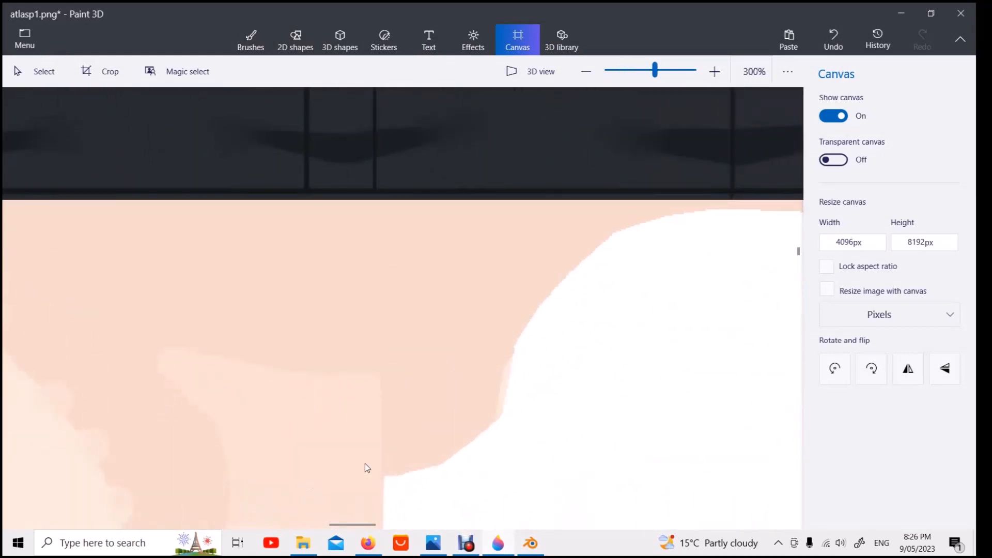
{"action": "left_click_drag", "start_coordinate": [807, 256], "coordinate": [807, 257]}
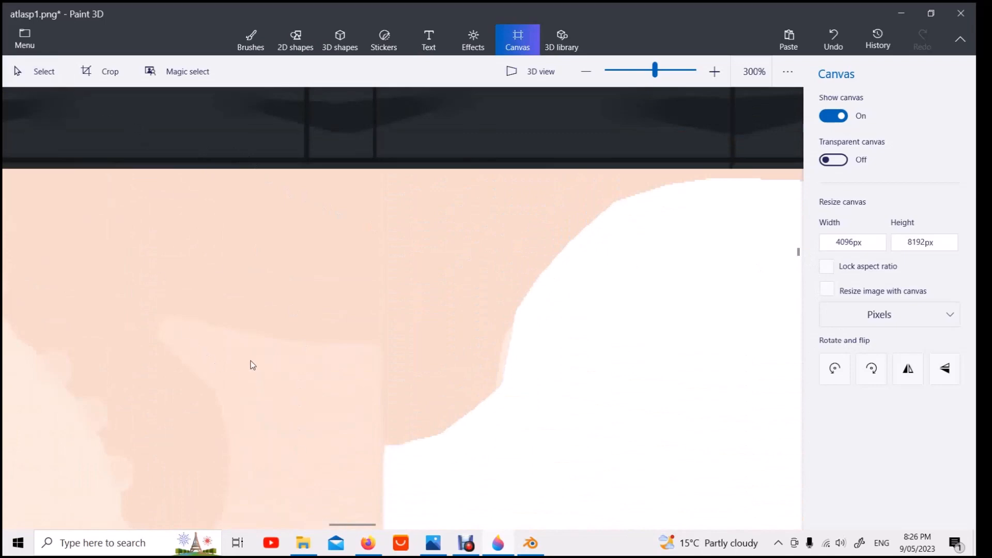
{"action": "left_click_drag", "start_coordinate": [245, 362], "coordinate": [380, 497]}
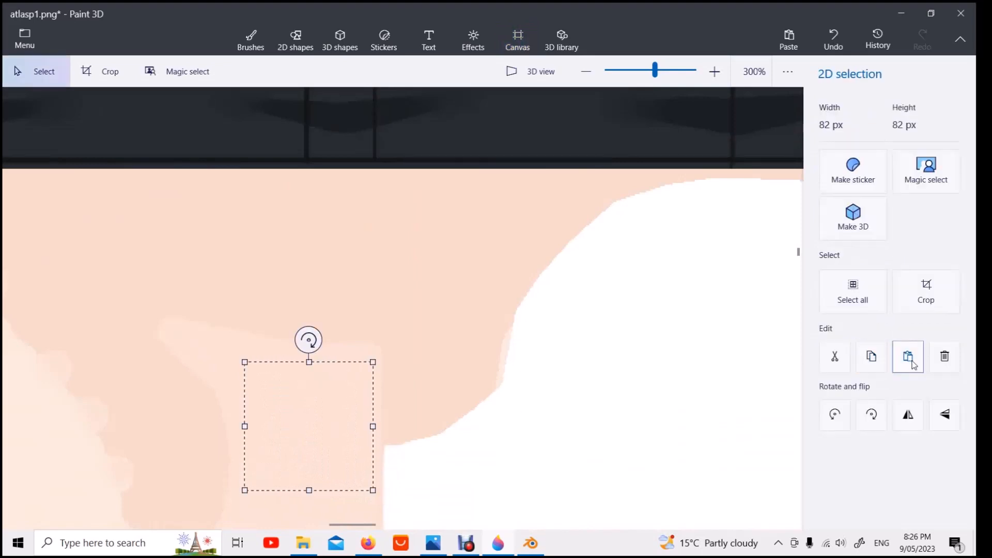
{"action": "scroll", "coordinate": [693, 360], "scroll_direction": "up", "scroll_amount": 1}
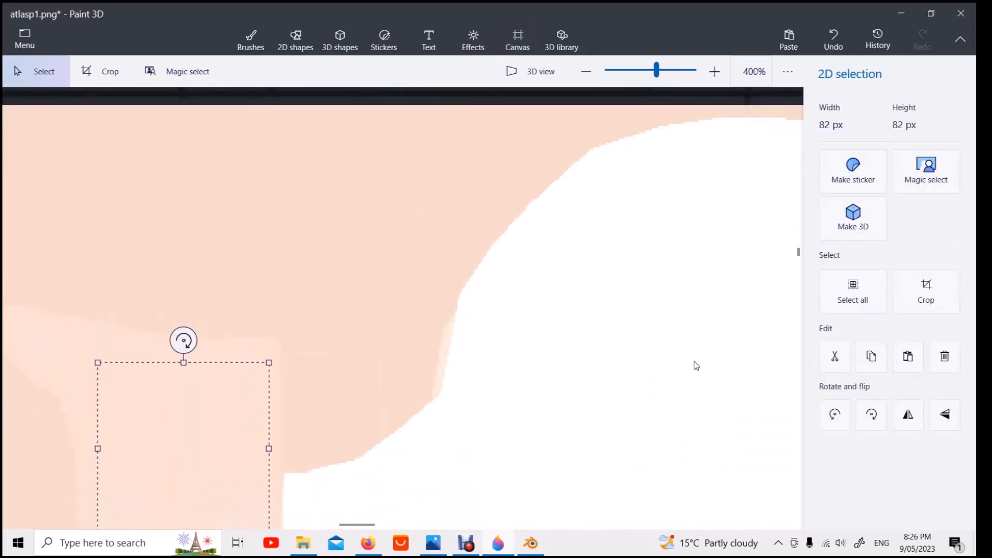
Step: Move the pasted neck skin patch up past the dark trousers texture onto the lower middle of the brown back-of-head hair texture
{"action": "scroll", "coordinate": [693, 361], "scroll_direction": "down", "scroll_amount": 3}
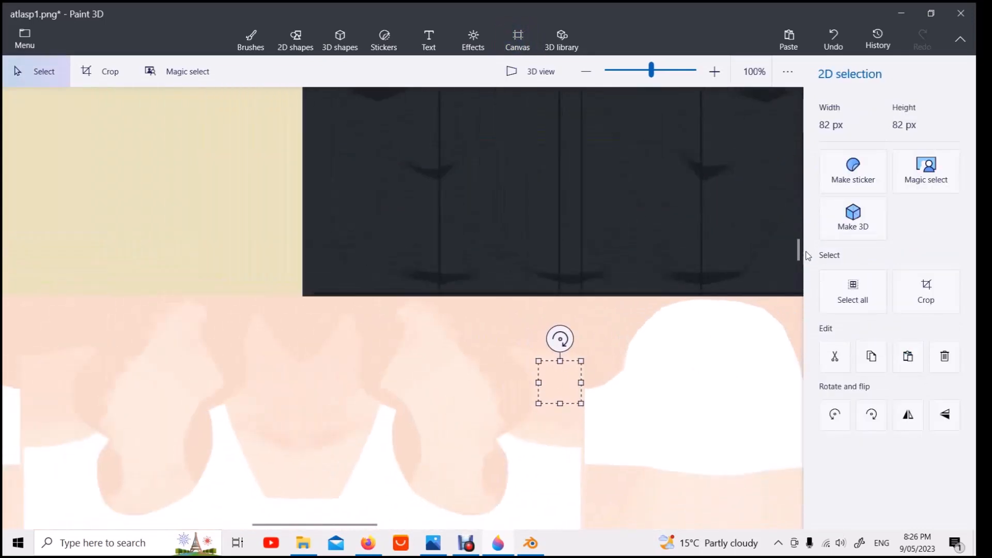
{"action": "mouse_move", "coordinate": [804, 251]}
{"action": "left_mouse_down"}
{"action": "mouse_move", "coordinate": [809, 223]}
{"action": "mouse_move", "coordinate": [811, 259]}
{"action": "mouse_move", "coordinate": [812, 246]}
{"action": "left_mouse_up"}
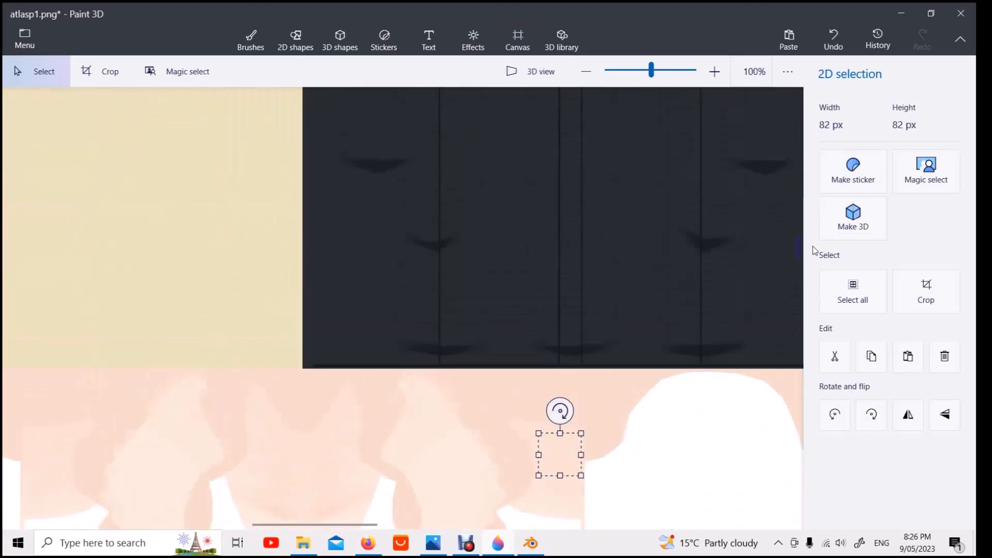
{"action": "left_click_drag", "start_coordinate": [565, 455], "coordinate": [580, 169]}
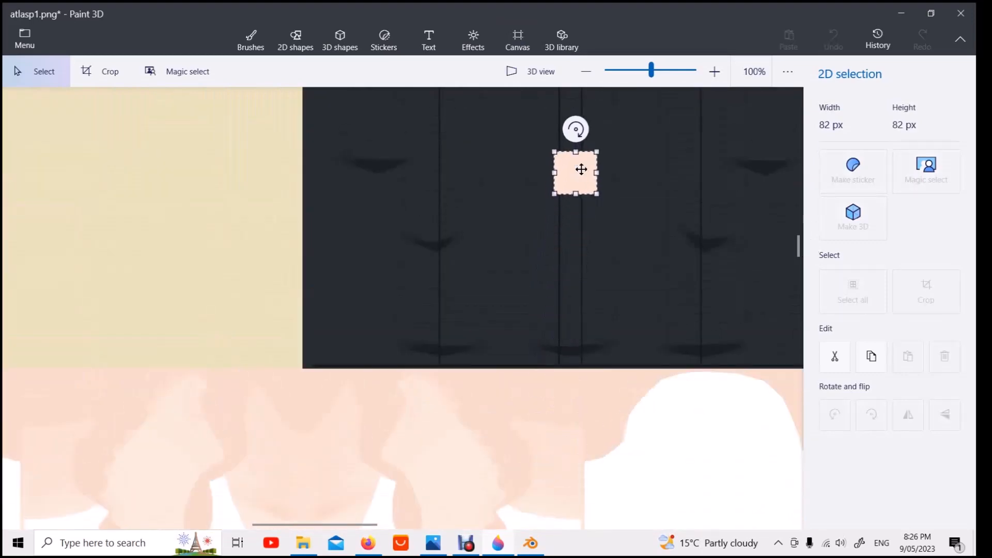
{"action": "scroll", "coordinate": [695, 278], "scroll_direction": "down", "scroll_amount": 1}
{"action": "scroll", "coordinate": [696, 277], "scroll_direction": "down", "scroll_amount": 1}
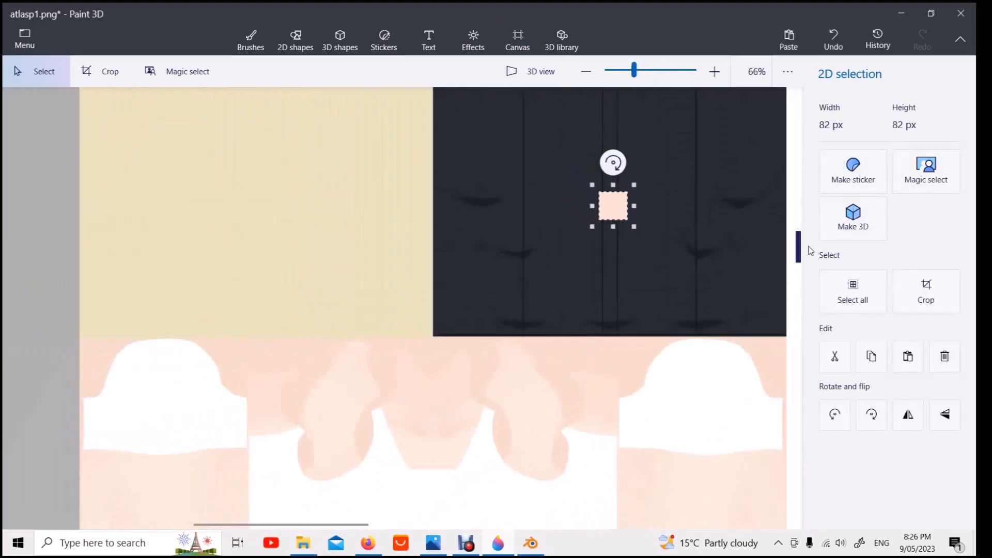
{"action": "left_click_drag", "start_coordinate": [810, 251], "coordinate": [809, 228]}
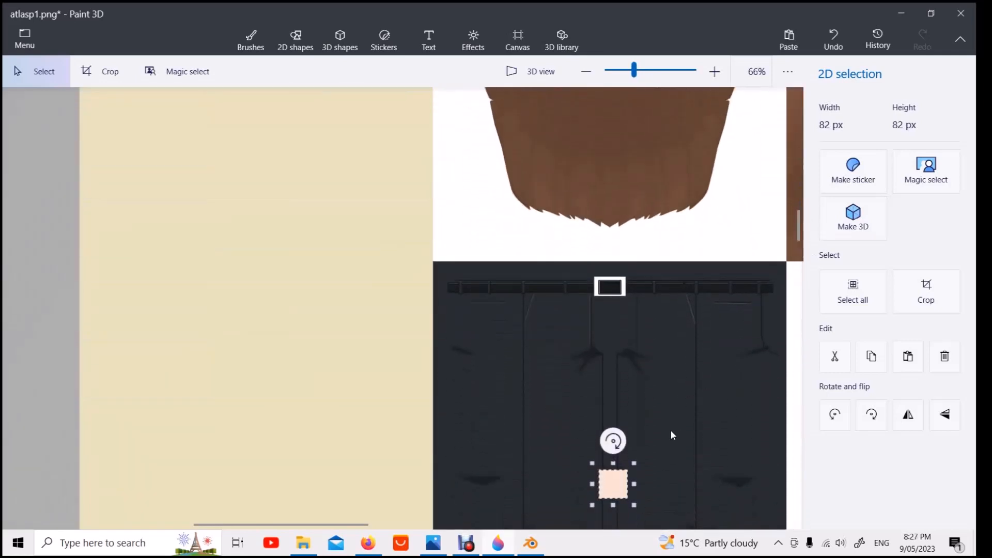
{"action": "left_click_drag", "start_coordinate": [629, 489], "coordinate": [625, 179]}
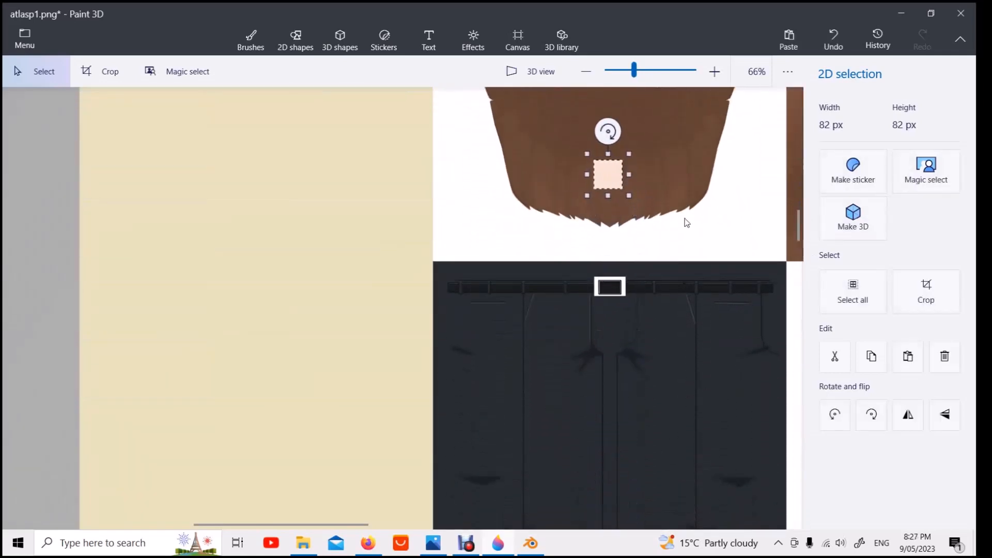
{"action": "middle_click_drag", "start_coordinate": [756, 238], "coordinate": [571, 456]}
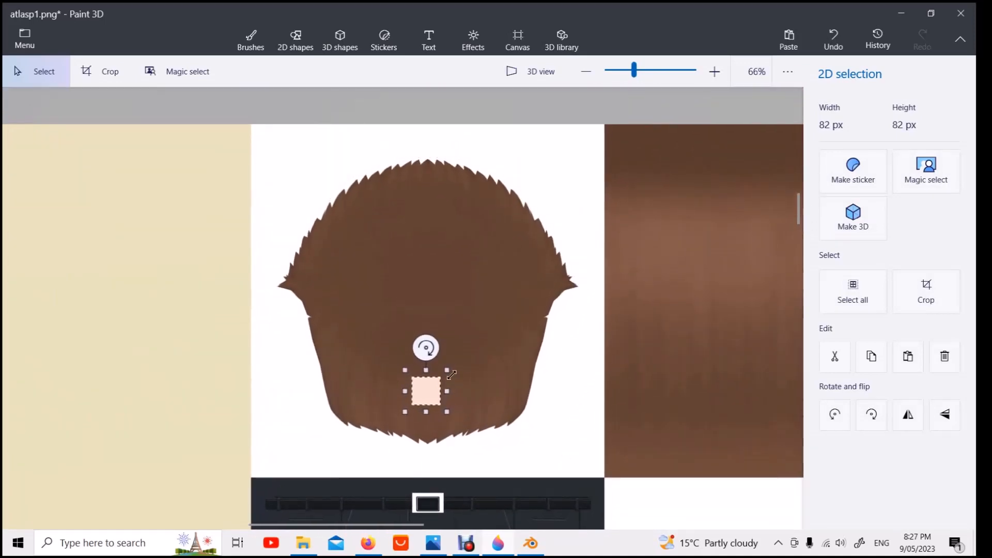
Step: Stretch the skin patch over the whole back-of-head hair texture to about 997 × 999 px and deselect it
{"action": "left_click_drag", "start_coordinate": [455, 366], "coordinate": [626, 137]}
{"action": "left_click_drag", "start_coordinate": [620, 128], "coordinate": [615, 122]}
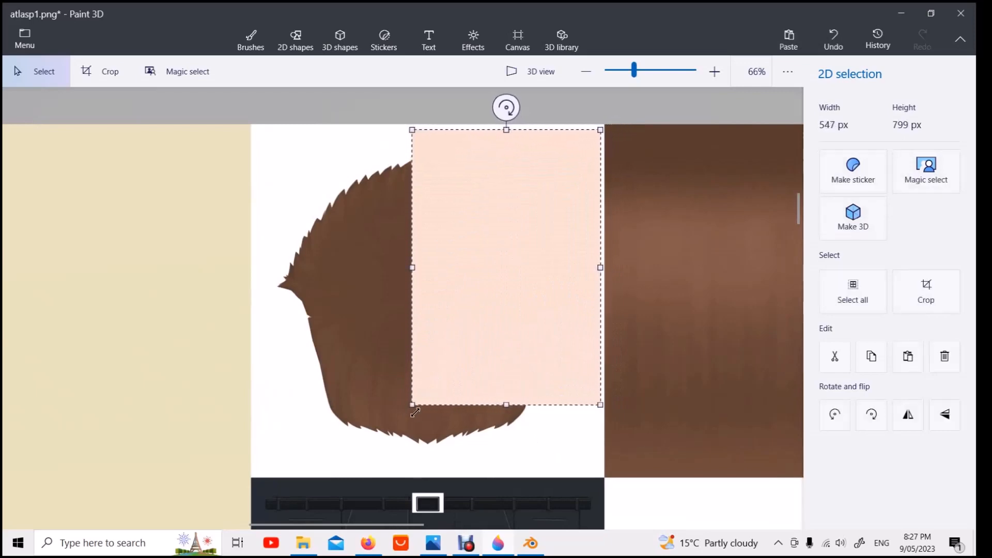
{"action": "left_click_drag", "start_coordinate": [412, 404], "coordinate": [260, 473]}
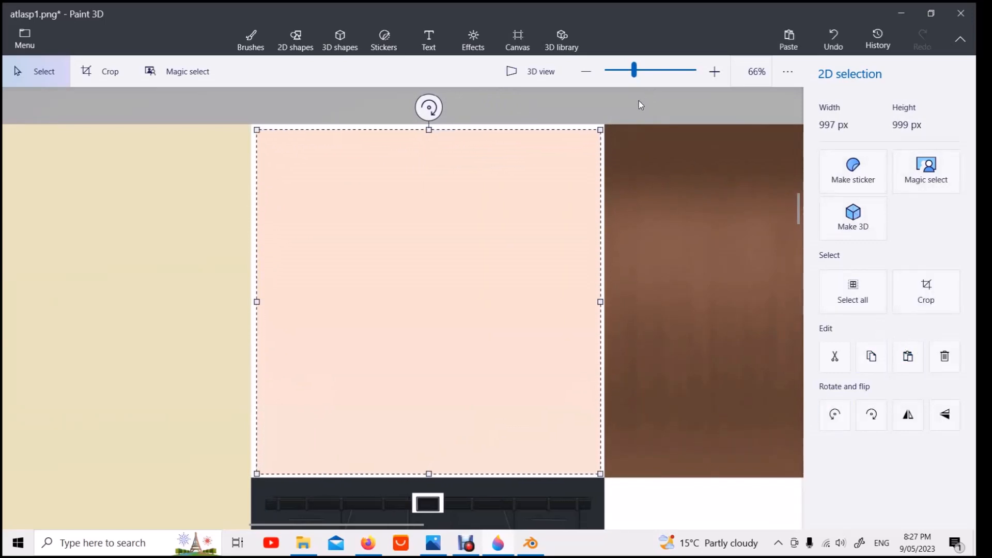
{"action": "left_click", "coordinate": [662, 344]}
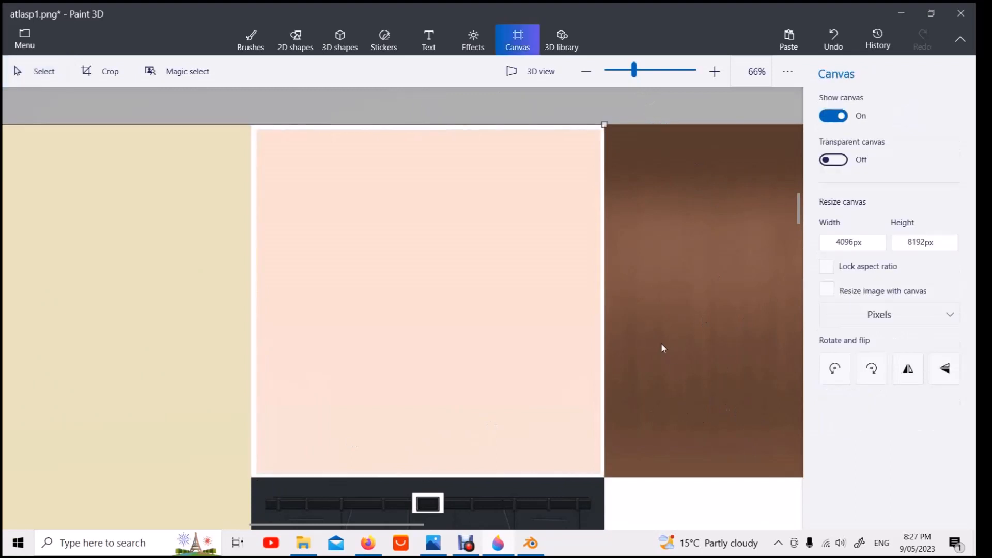
Step: Examine the whole atlas, checking the covered hair, eyelash and iris areas and the blank area below the face texture
{"action": "scroll", "coordinate": [661, 371], "scroll_direction": "down", "scroll_amount": 6}
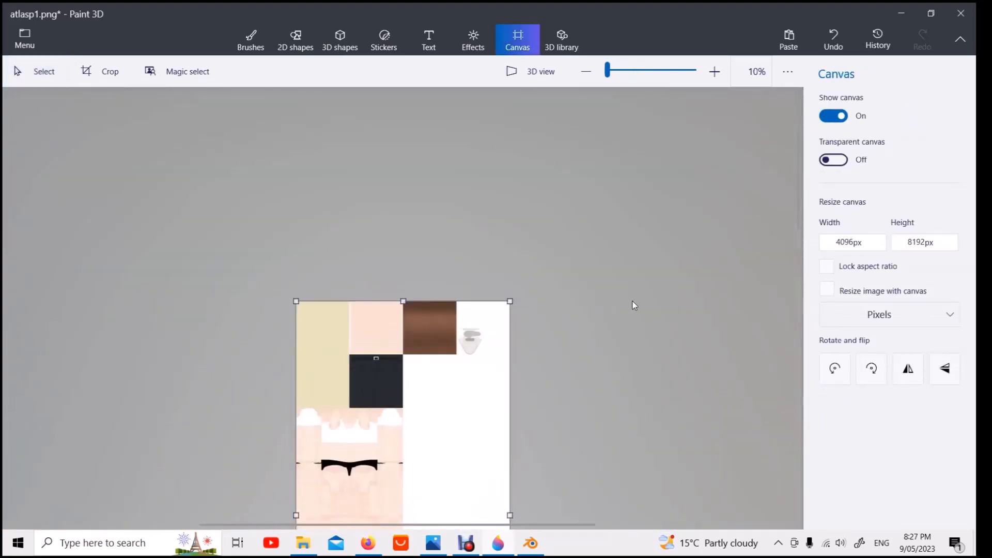
{"action": "scroll", "coordinate": [485, 391], "scroll_direction": "up", "scroll_amount": 3}
{"action": "scroll", "coordinate": [518, 432], "scroll_direction": "down", "scroll_amount": 3}
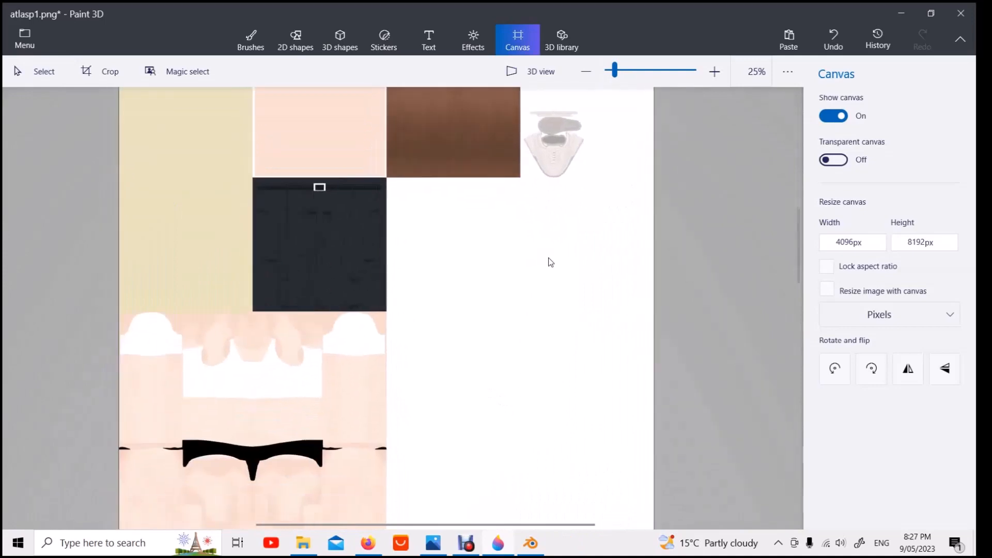
{"action": "scroll", "coordinate": [534, 273], "scroll_direction": "down", "scroll_amount": 3}
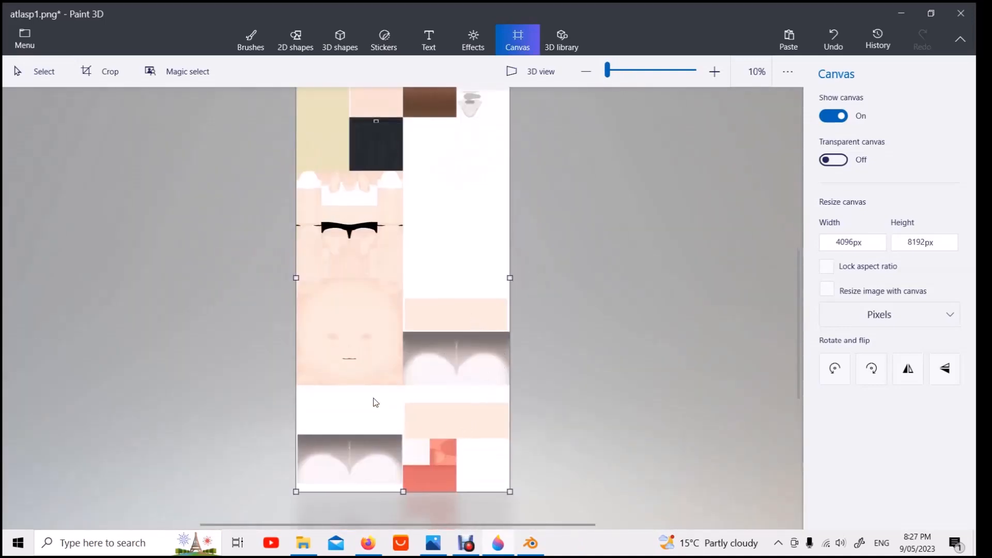
{"action": "scroll", "coordinate": [374, 401], "scroll_direction": "up", "scroll_amount": 3}
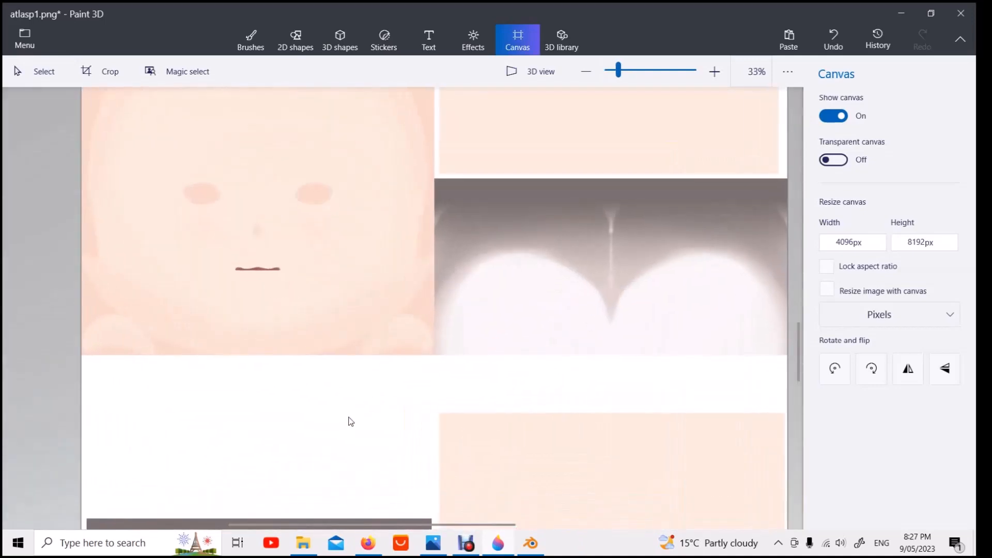
{"action": "scroll", "coordinate": [279, 456], "scroll_direction": "down", "scroll_amount": 3}
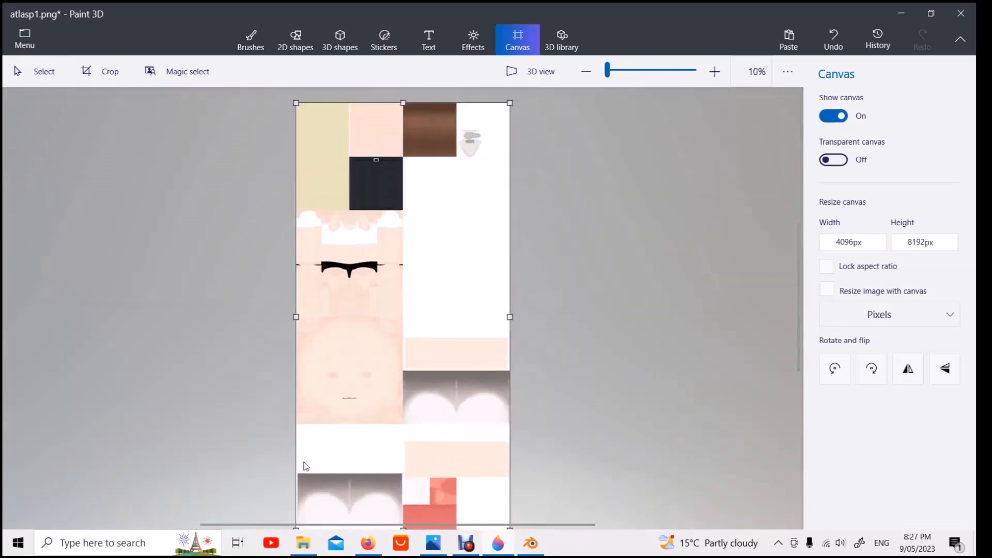
{"action": "scroll", "coordinate": [367, 440], "scroll_direction": "down", "scroll_amount": 2}
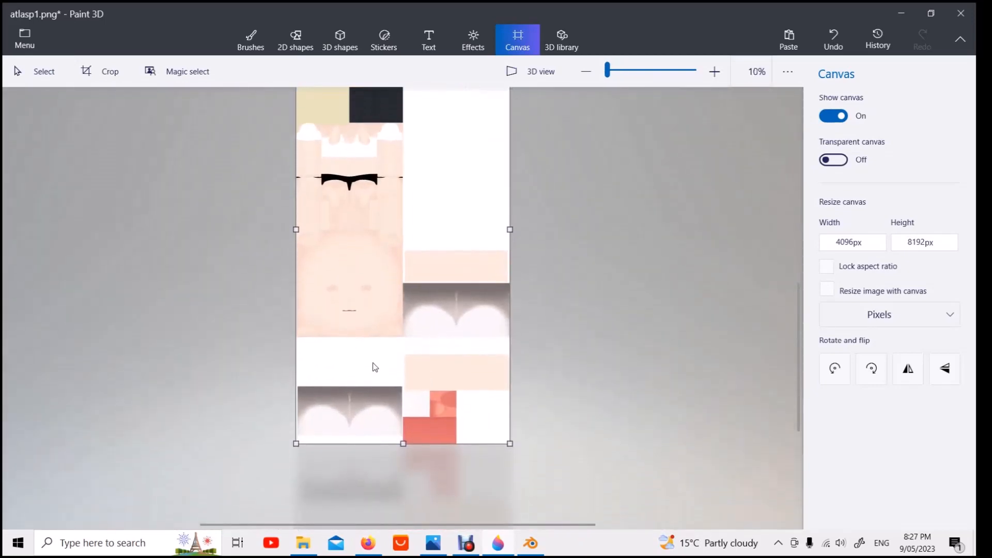
{"action": "scroll", "coordinate": [375, 368], "scroll_direction": "up", "scroll_amount": 3}
{"action": "scroll", "coordinate": [375, 368], "scroll_direction": "up", "scroll_amount": 3}
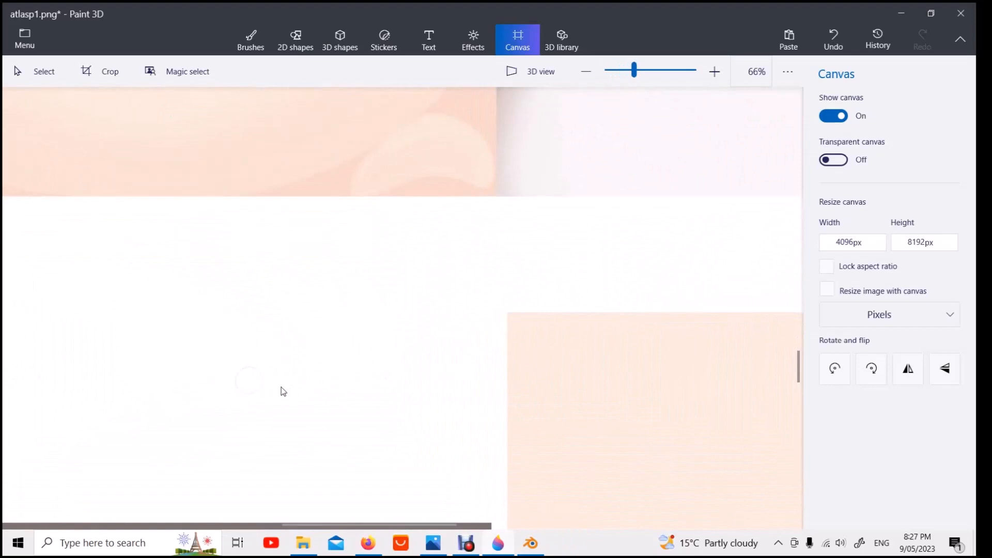
{"action": "scroll", "coordinate": [280, 387], "scroll_direction": "up", "scroll_amount": 1}
{"action": "scroll", "coordinate": [278, 388], "scroll_direction": "down", "scroll_amount": 4}
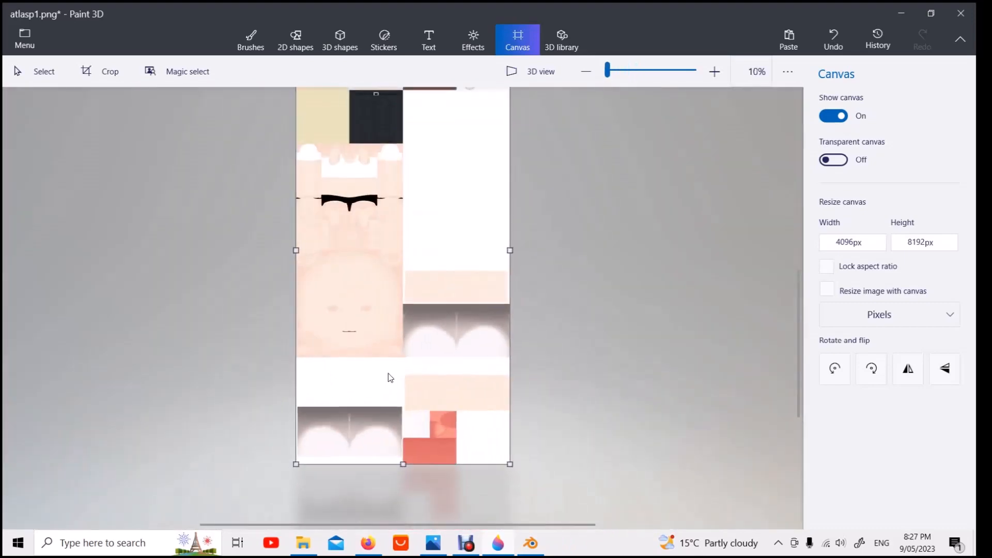
{"action": "scroll", "coordinate": [647, 265], "scroll_direction": "up", "scroll_amount": 1}
{"action": "scroll", "coordinate": [652, 261], "scroll_direction": "down", "scroll_amount": 3}
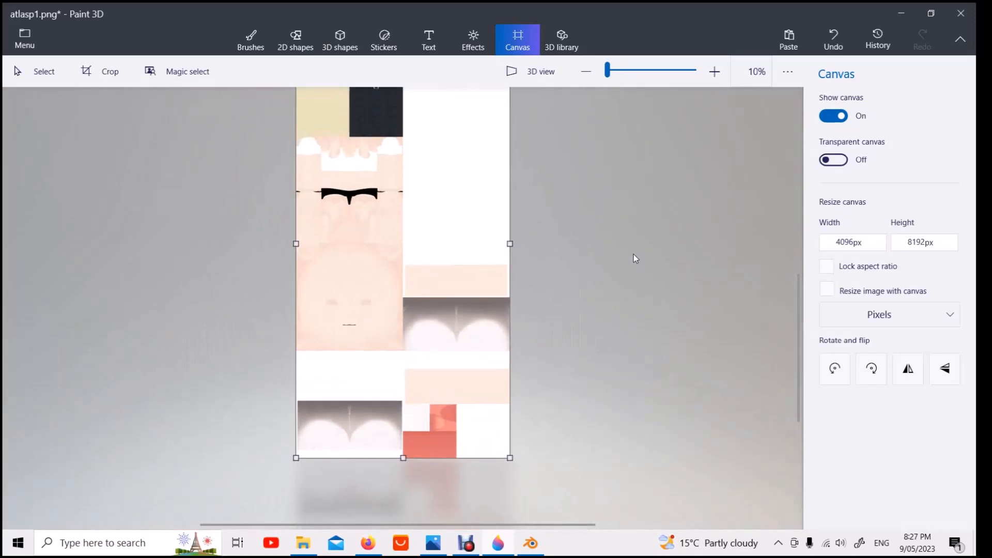
{"action": "scroll", "coordinate": [664, 289], "scroll_direction": "up", "scroll_amount": 2}
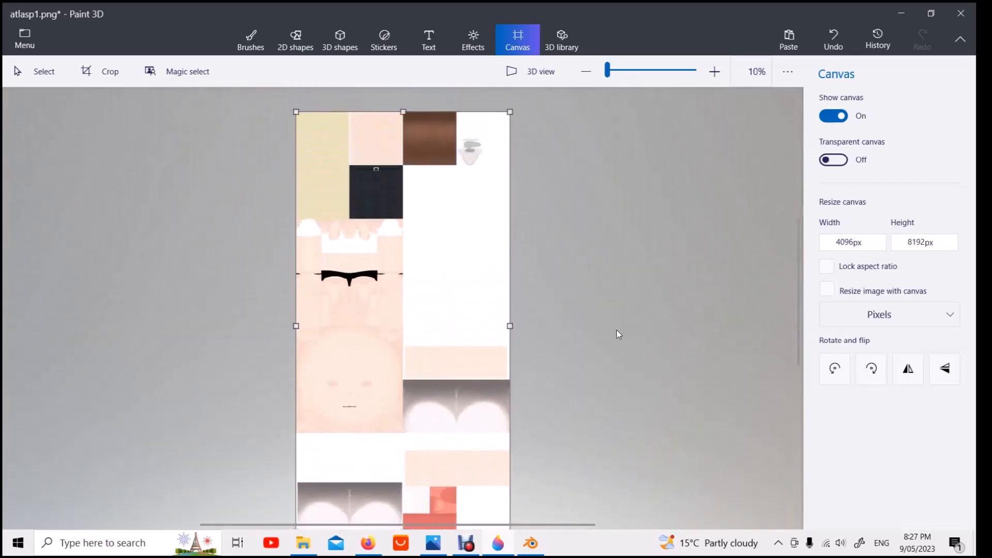
Step: Insert the original atlasp1 image from the textures folder over the edited atlas on the canvas and put the file window away
{"action": "left_click", "coordinate": [310, 548]}
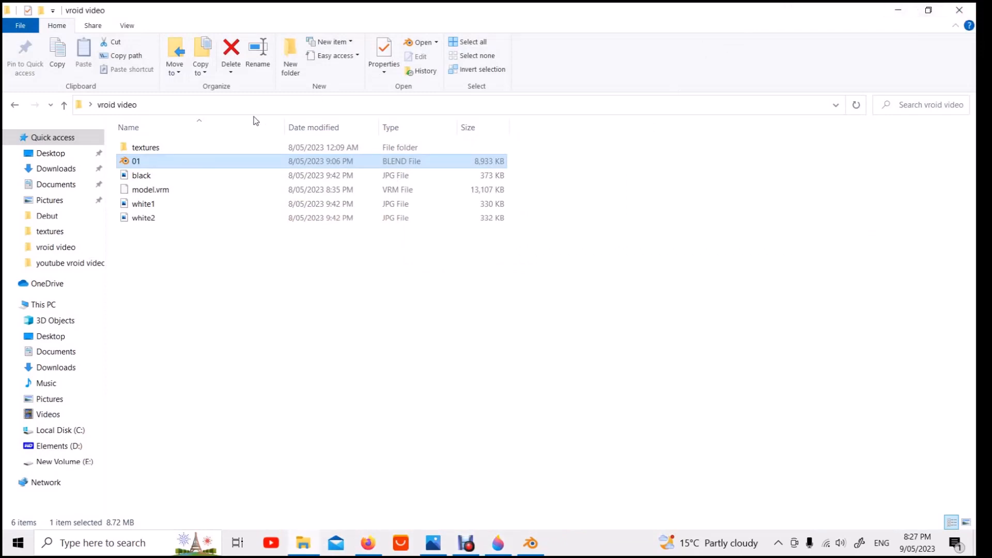
{"action": "left_click", "coordinate": [155, 148]}
{"action": "double_click", "coordinate": [155, 147]}
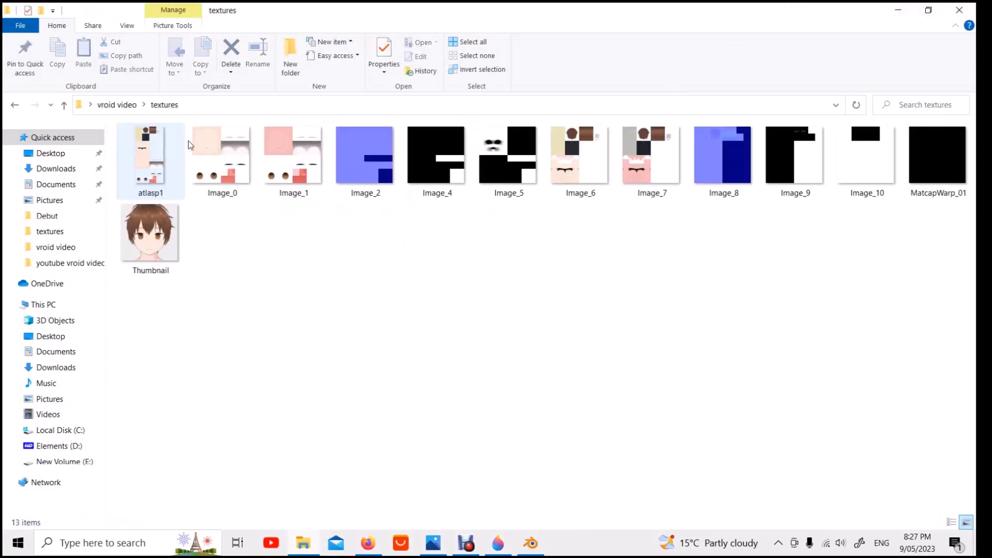
{"action": "left_click", "coordinate": [938, 12]}
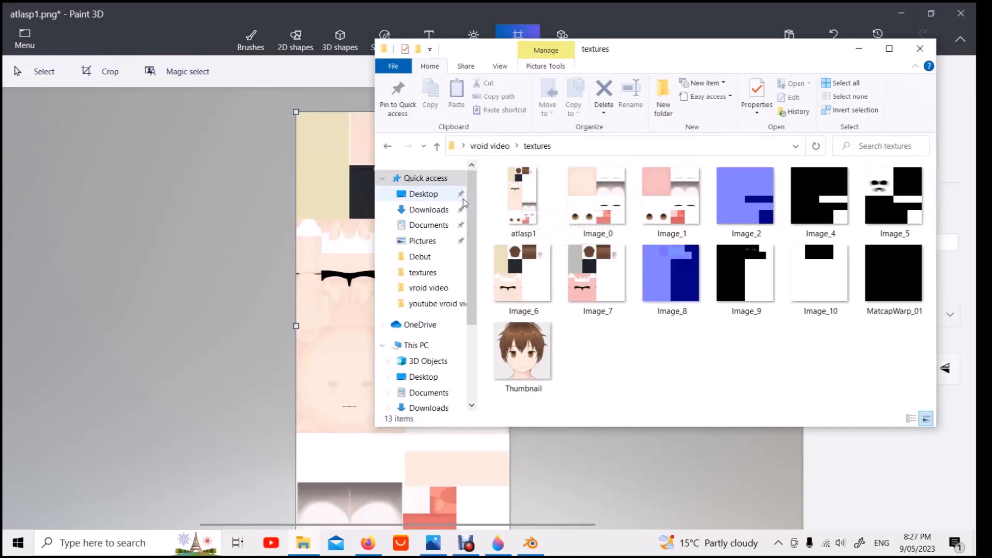
{"action": "left_click", "coordinate": [523, 199]}
{"action": "mouse_move", "coordinate": [432, 250]}
{"action": "left_mouse_down"}
{"action": "mouse_move", "coordinate": [344, 248]}
{"action": "mouse_move", "coordinate": [252, 306]}
{"action": "left_mouse_up"}
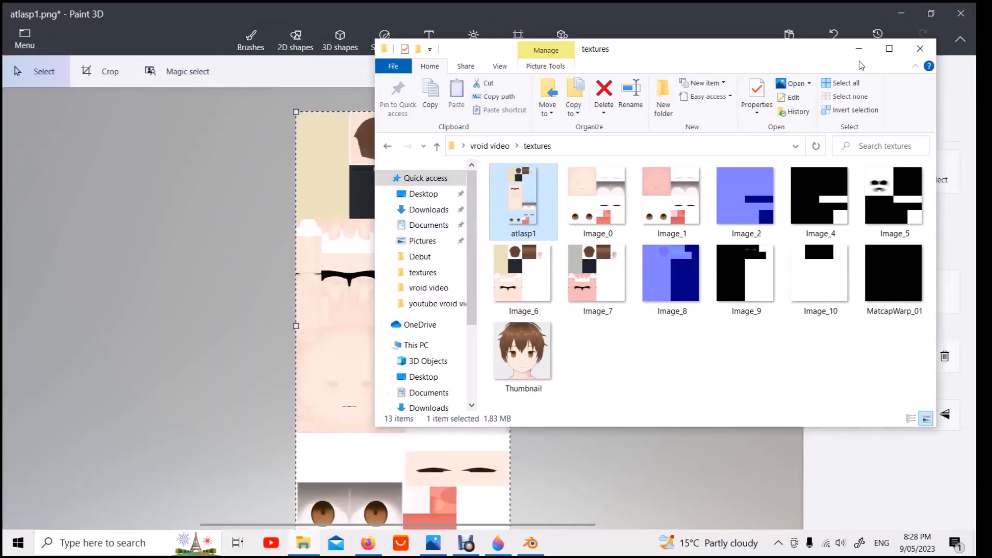
{"action": "left_click", "coordinate": [871, 52]}
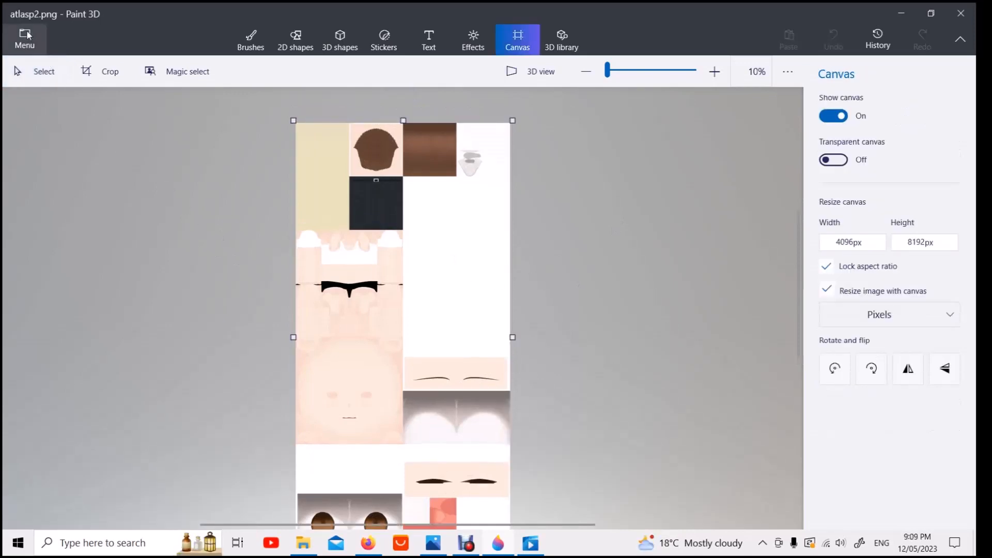
Step: Save the edited atlas as a 2D PNG image copy named atlasp2 in the textures folder
{"action": "left_click", "coordinate": [26, 36]}
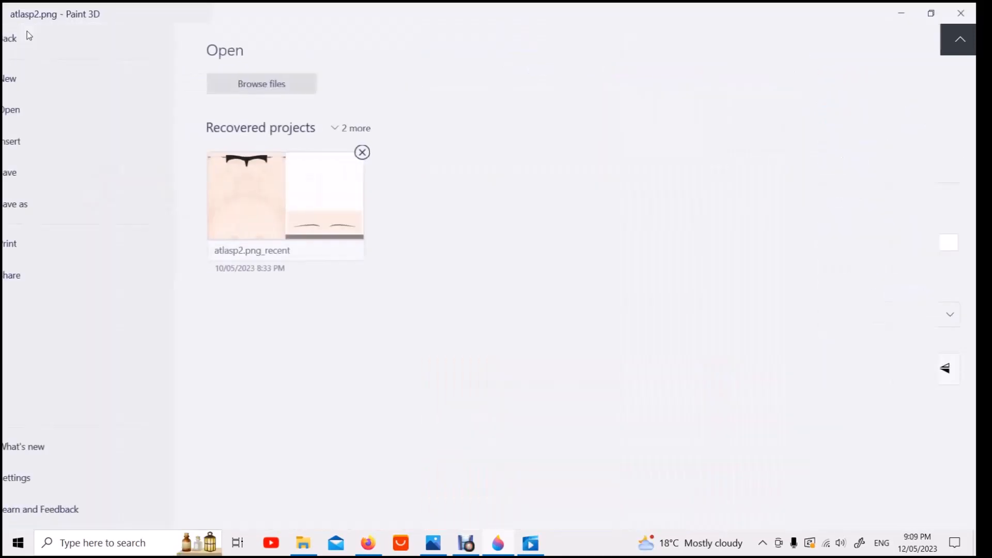
{"action": "left_click", "coordinate": [66, 204]}
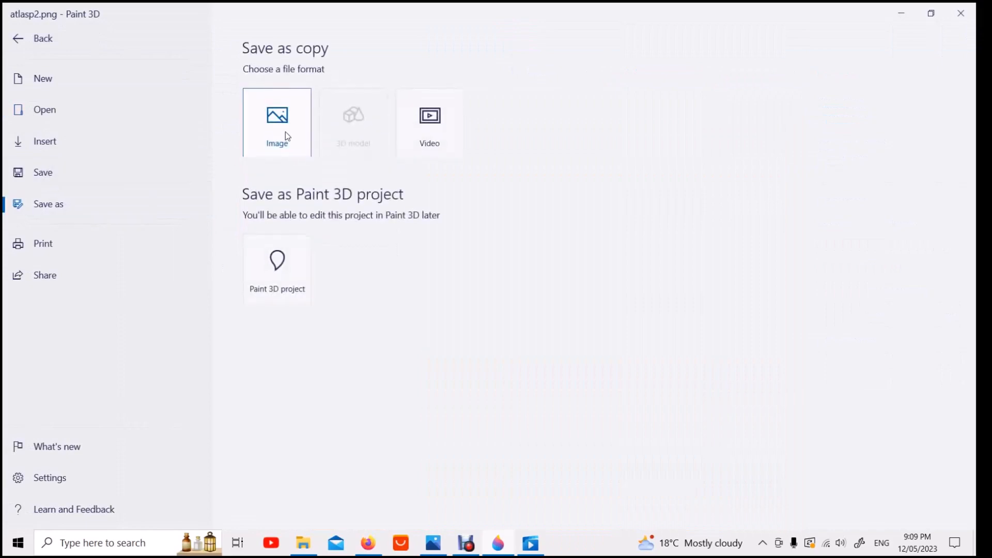
{"action": "left_click", "coordinate": [285, 132]}
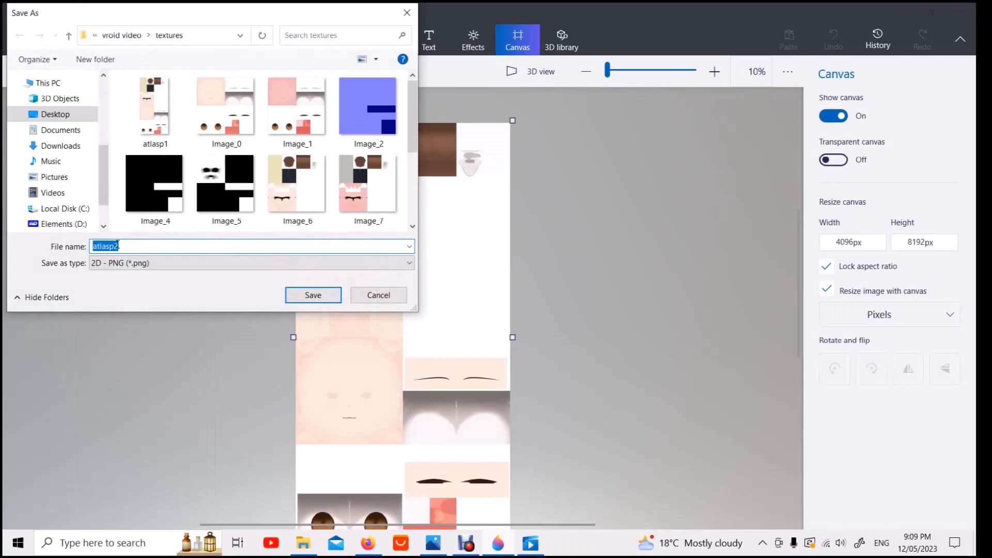
{"action": "left_click_drag", "start_coordinate": [114, 246], "coordinate": [136, 246]}
{"action": "left_click", "coordinate": [326, 298]}
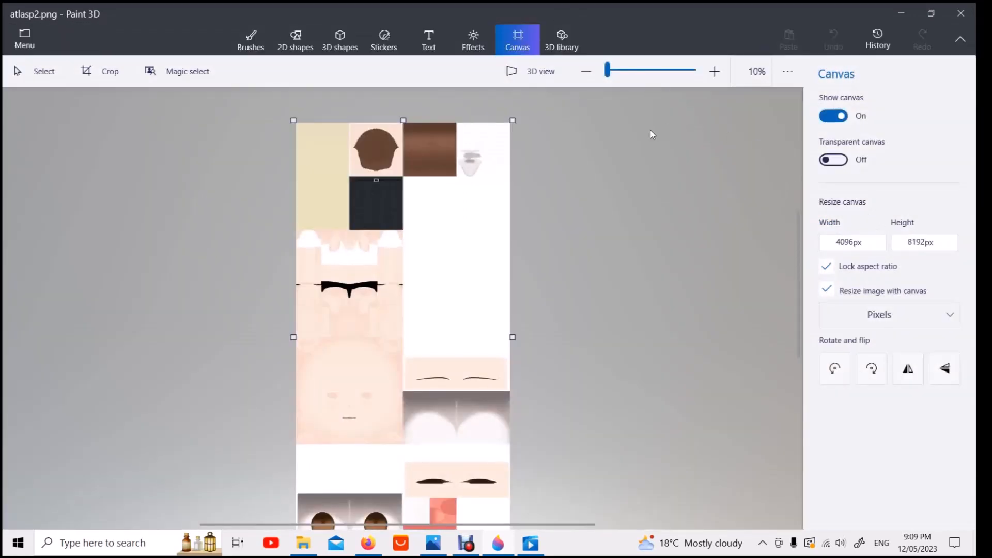
Step: Review the vrchat ranking 2 image's avatar limits and check the saved atlas in the textures folder
{"action": "left_click", "coordinate": [442, 552]}
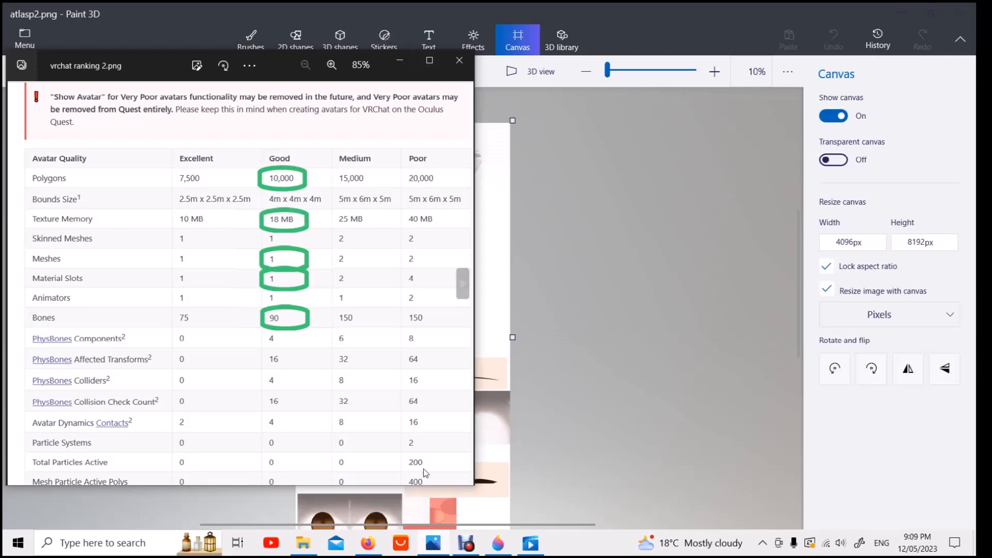
{"action": "left_click", "coordinate": [305, 544]}
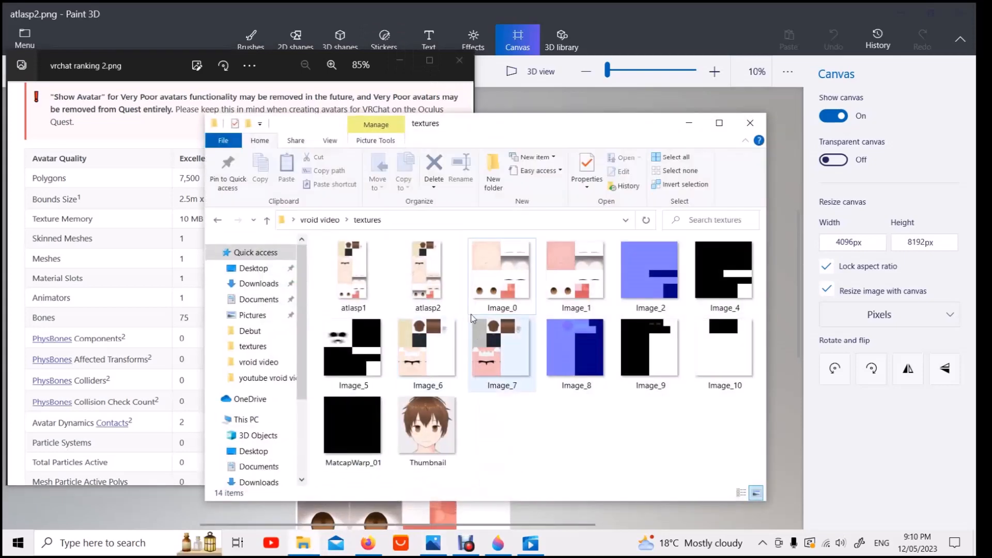
{"action": "mouse_move", "coordinate": [430, 293]}
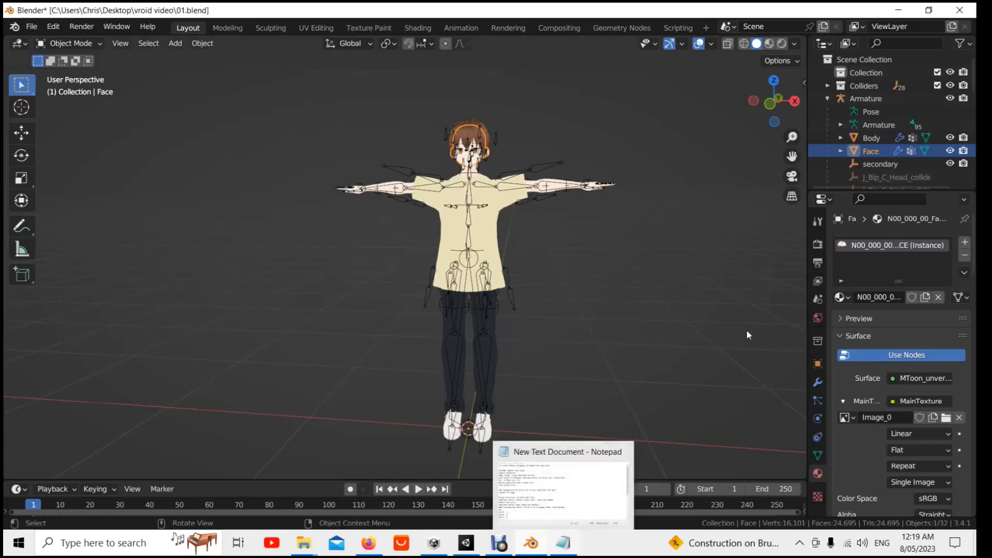
Step: Switch to Blender and check the atlasp1 image in the textures folder, putting the folder window away again
{"action": "mouse_move", "coordinate": [309, 544]}
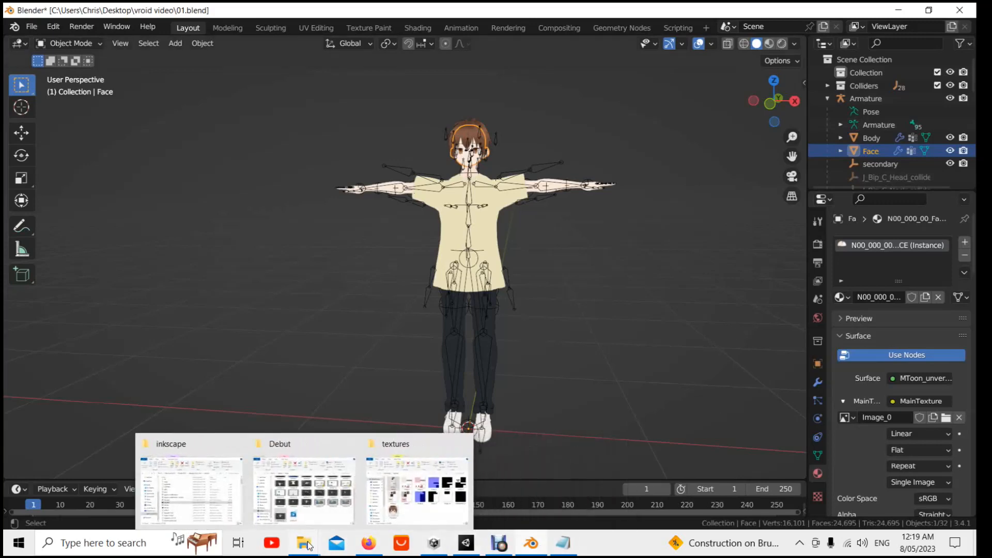
{"action": "left_click", "coordinate": [408, 454]}
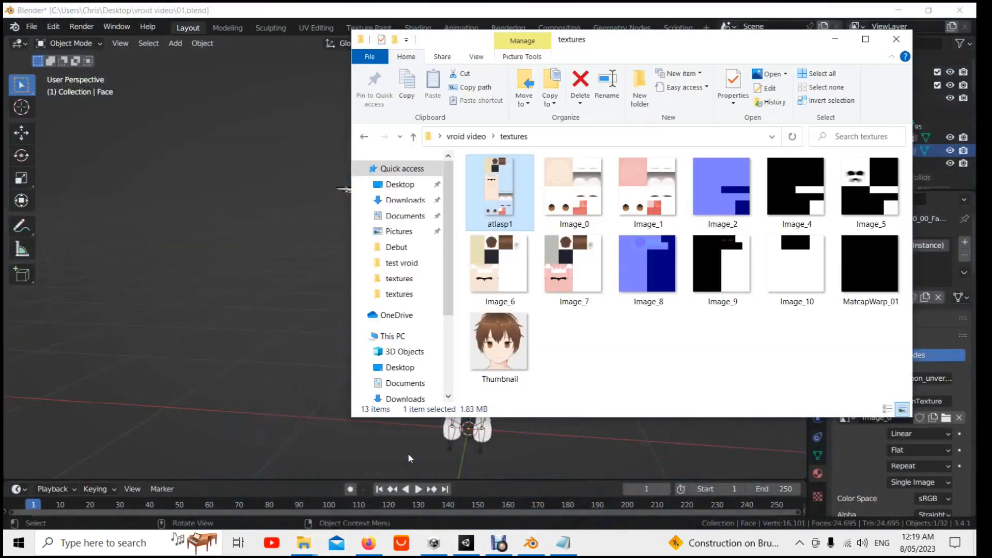
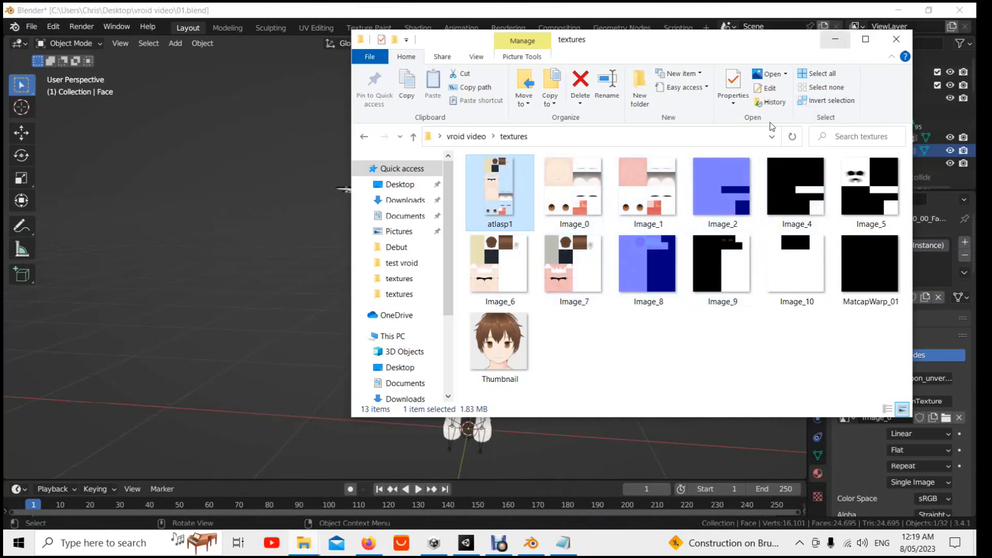
{"action": "left_click", "coordinate": [844, 43]}
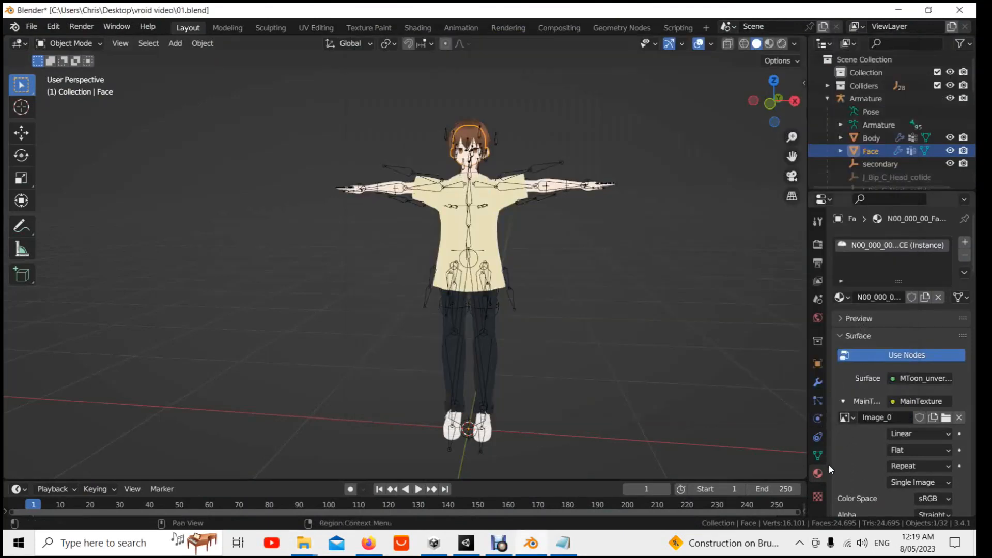
Step: Examine the Face material's main texture, mapping, shade texture and normal map settings
{"action": "scroll", "coordinate": [856, 439], "scroll_direction": "down", "scroll_amount": 6}
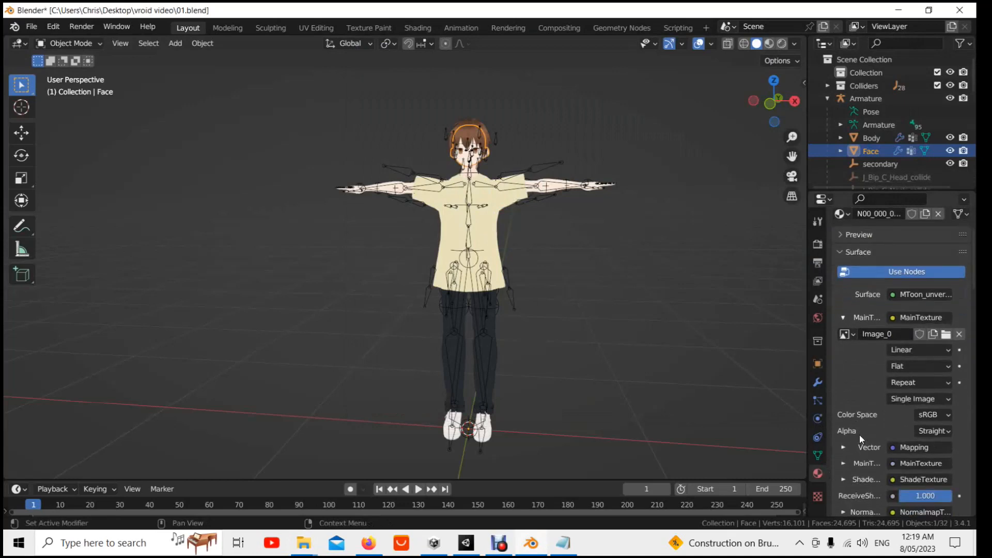
{"action": "left_click", "coordinate": [850, 387]}
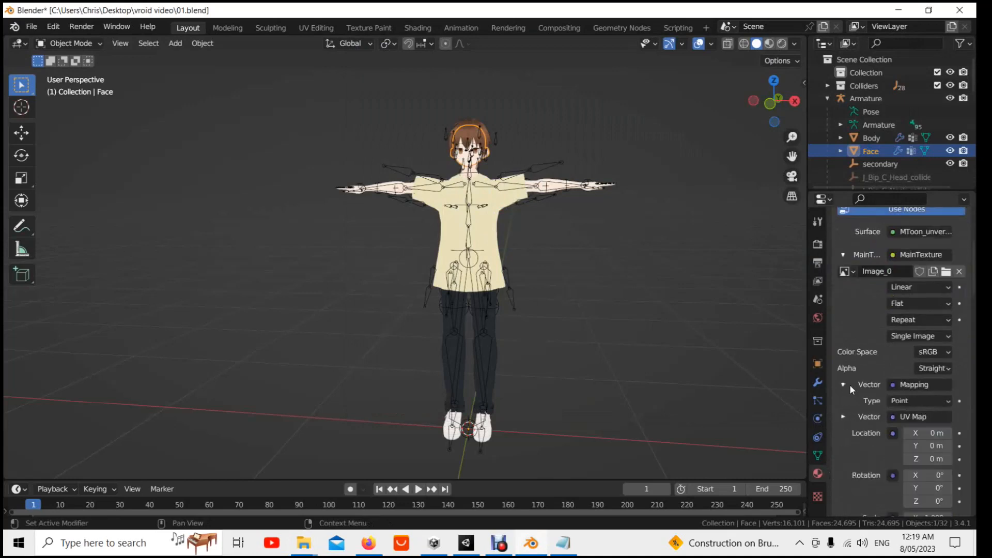
{"action": "left_click", "coordinate": [852, 387]}
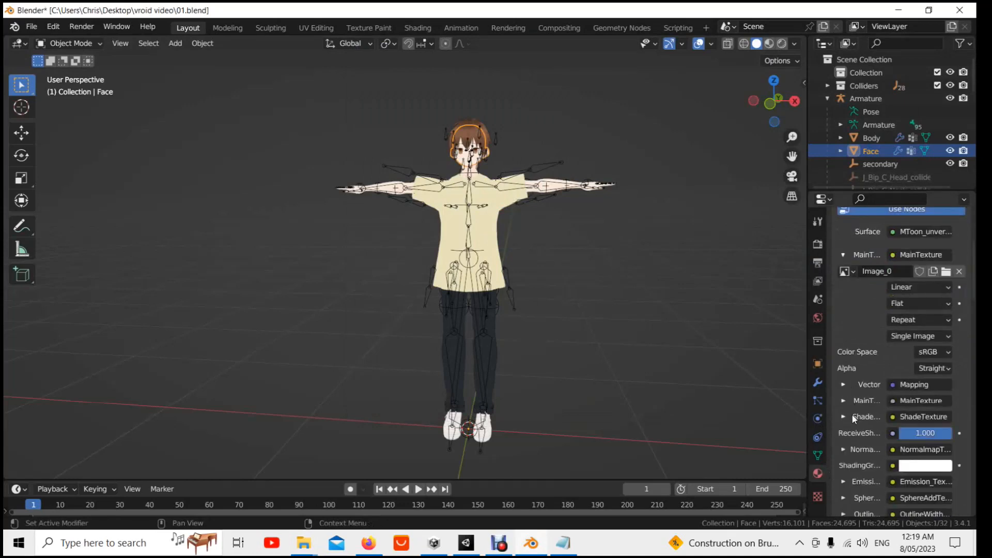
{"action": "left_click", "coordinate": [843, 416]}
{"action": "left_click", "coordinate": [844, 416]}
{"action": "left_click", "coordinate": [844, 449]}
{"action": "scroll", "coordinate": [872, 279], "scroll_direction": "up", "scroll_amount": 6}
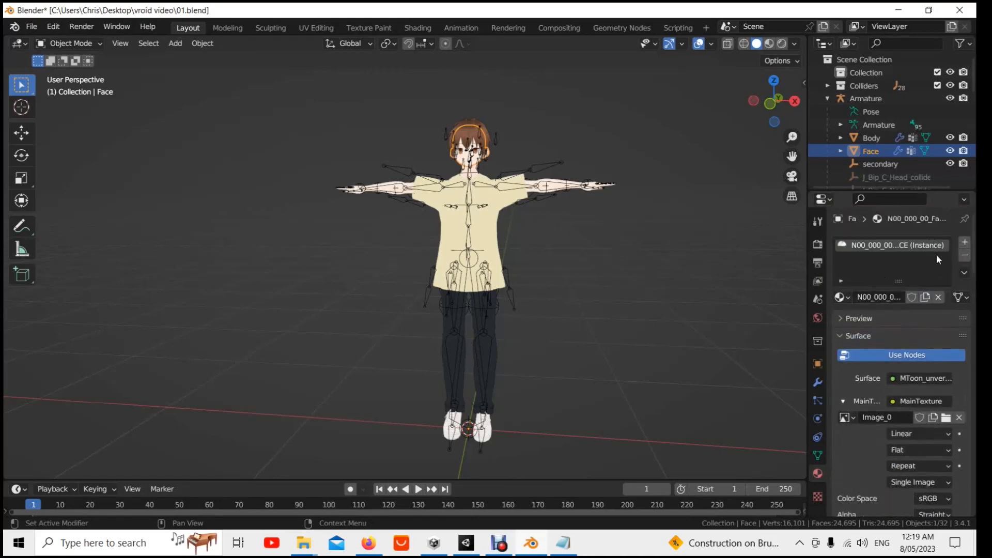
Step: Remove the existing material slots from the Face and Body meshes
{"action": "left_click", "coordinate": [965, 256]}
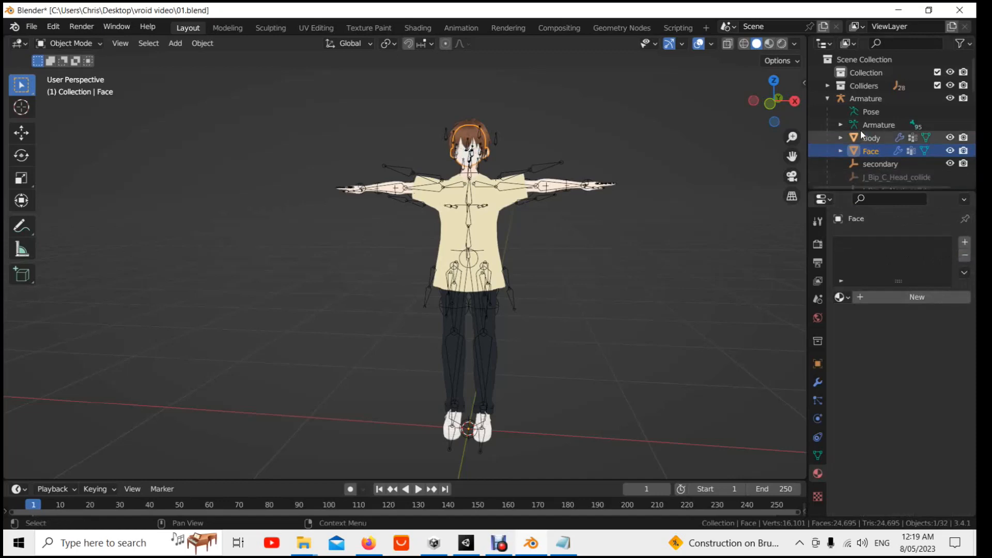
{"action": "left_click", "coordinate": [882, 136]}
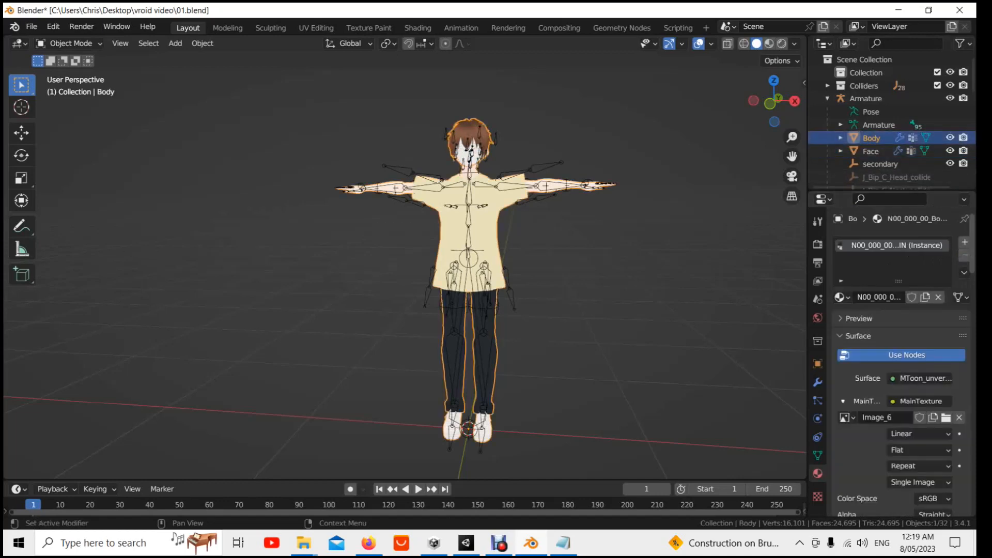
{"action": "left_click", "coordinate": [969, 256]}
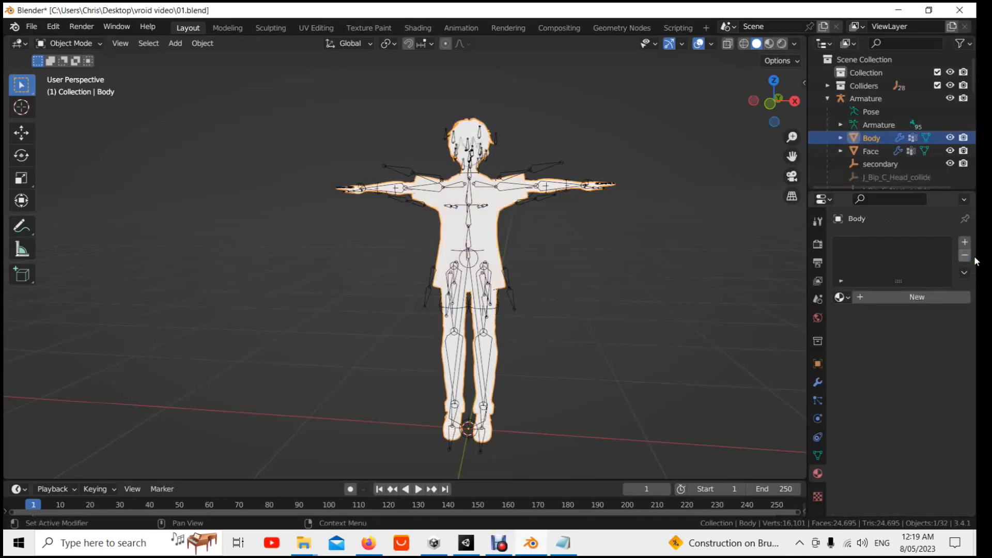
Step: Create a new material on the Body mesh and name it Atlas
{"action": "left_click", "coordinate": [888, 299]}
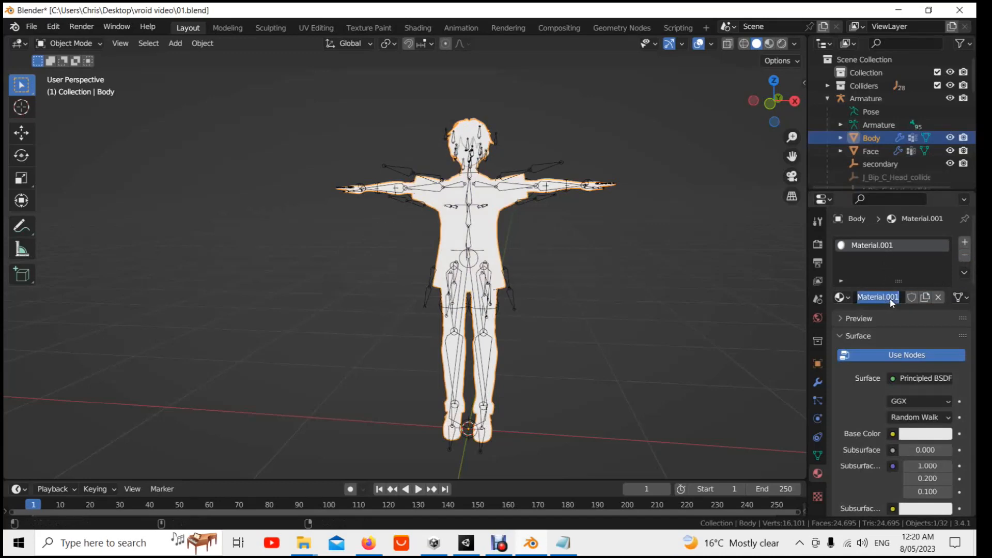
{"action": "type", "text": "A"}
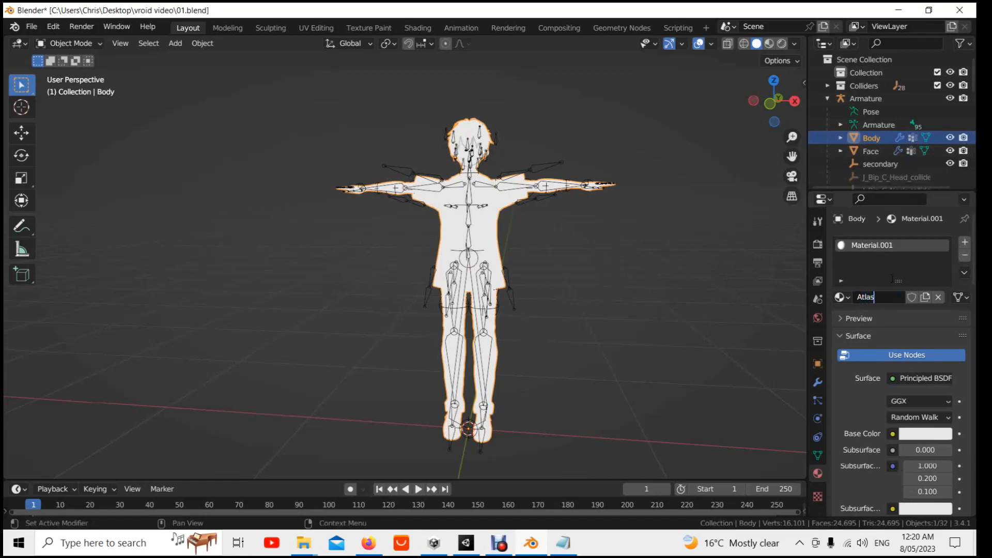
{"action": "type", "text": "tlas"}
{"action": "key", "text": "Return"}
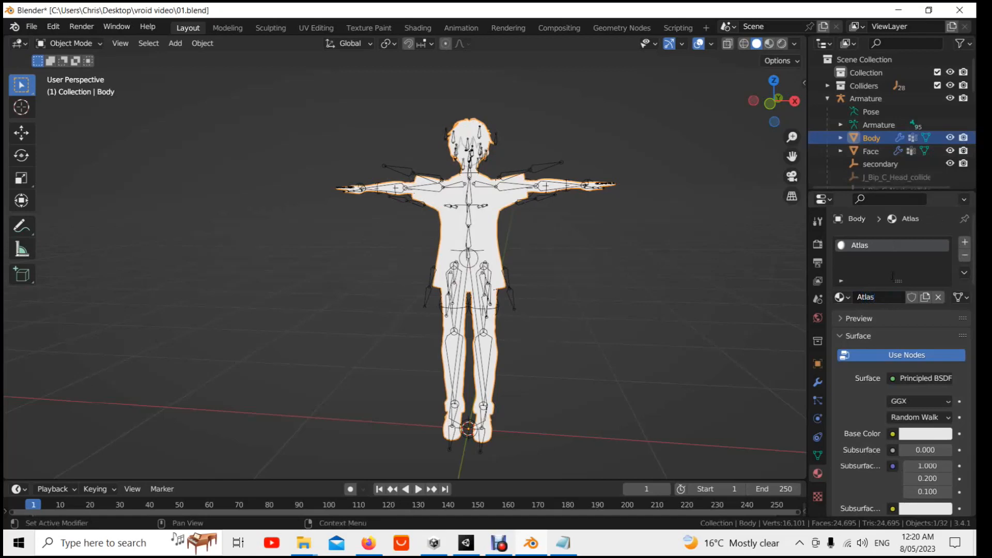
Step: Give the Atlas material's base color an image texture using atlasp1.png from the textures folder
{"action": "left_click", "coordinate": [901, 436]}
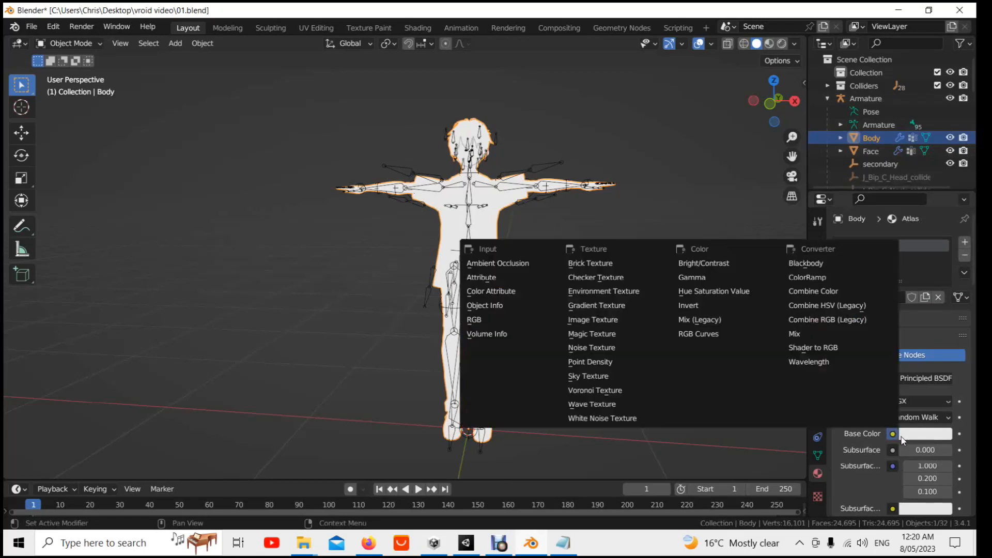
{"action": "left_click", "coordinate": [623, 319]}
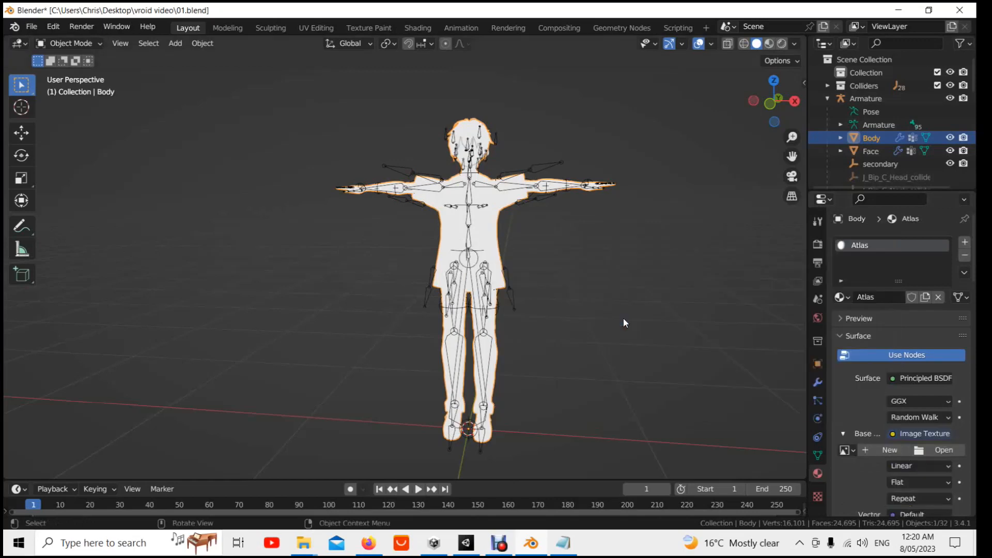
{"action": "left_click", "coordinate": [933, 451]}
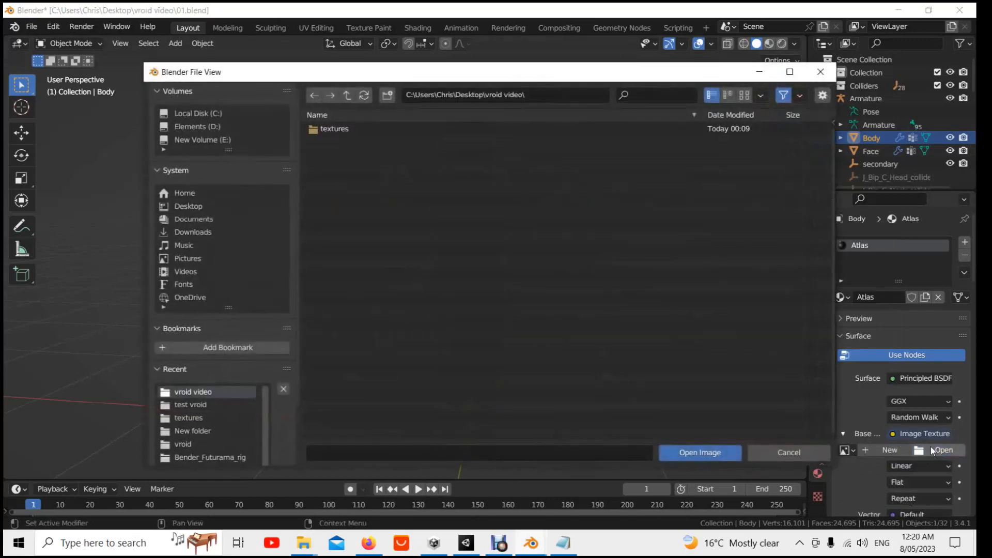
{"action": "left_click", "coordinate": [356, 129]}
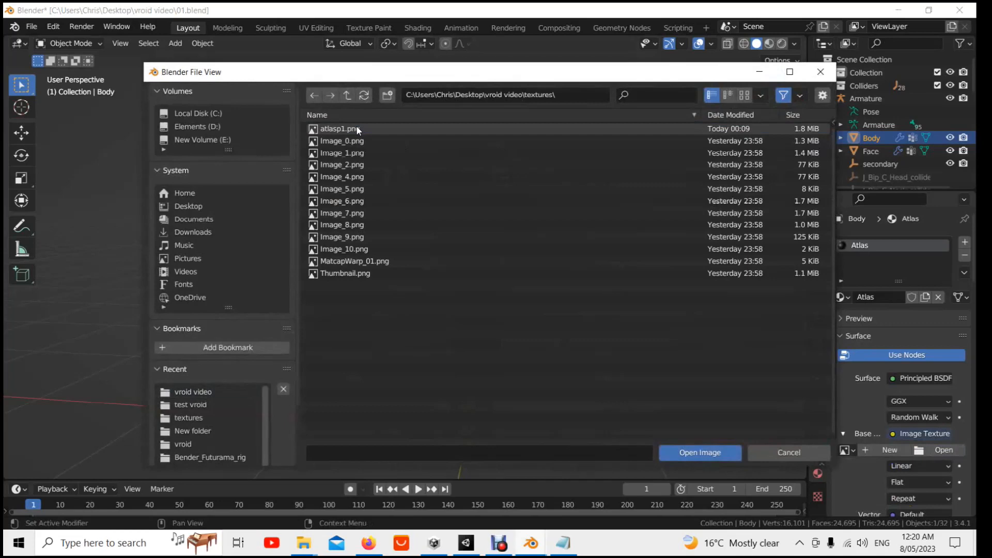
{"action": "left_click", "coordinate": [357, 129]}
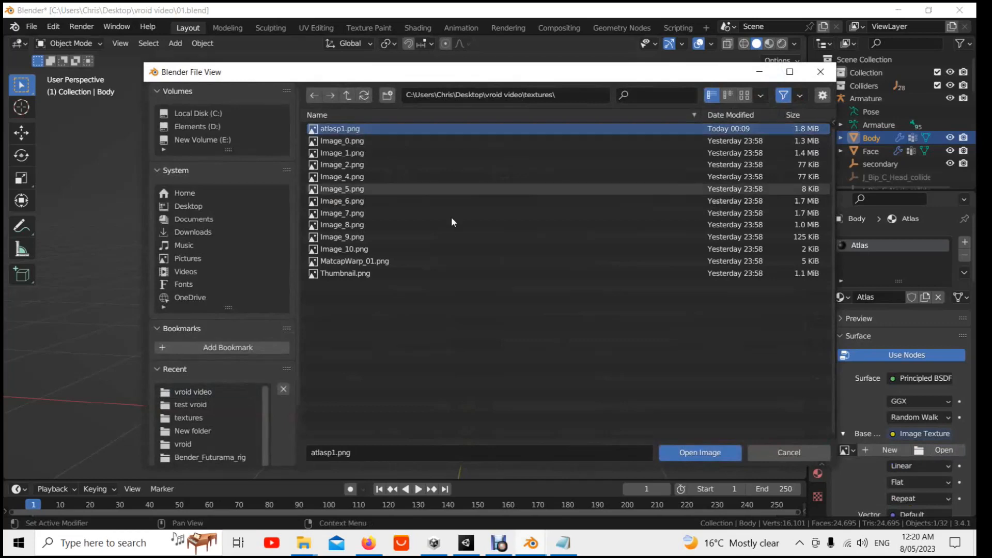
{"action": "left_click", "coordinate": [715, 453]}
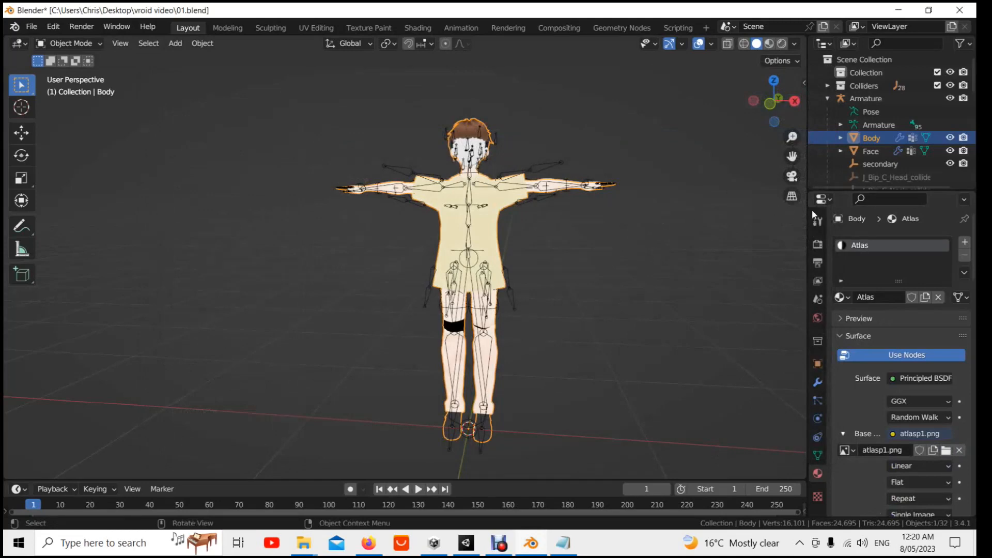
Step: Assign the existing Atlas material to the Face mesh and inspect the textured character up close
{"action": "left_click", "coordinate": [881, 151]}
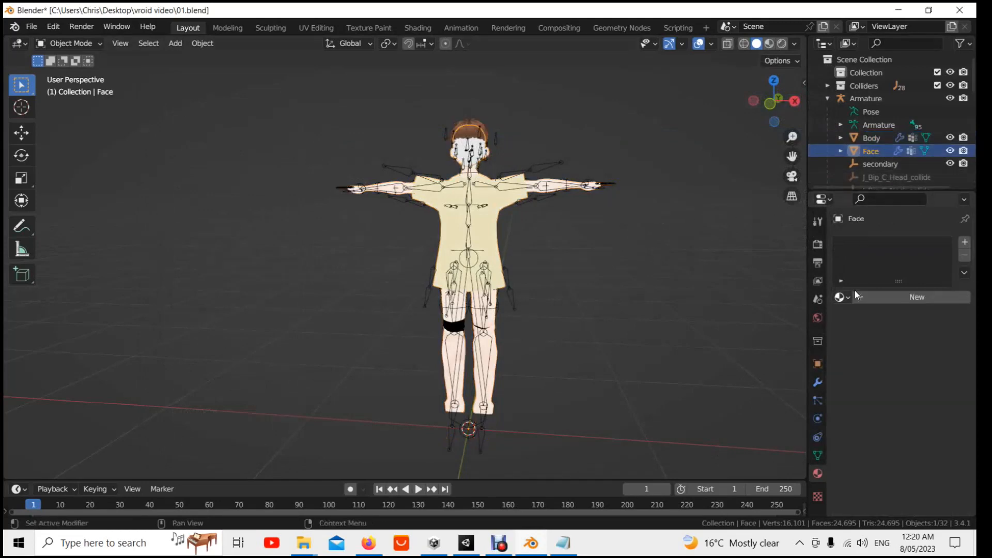
{"action": "left_click", "coordinate": [841, 298]}
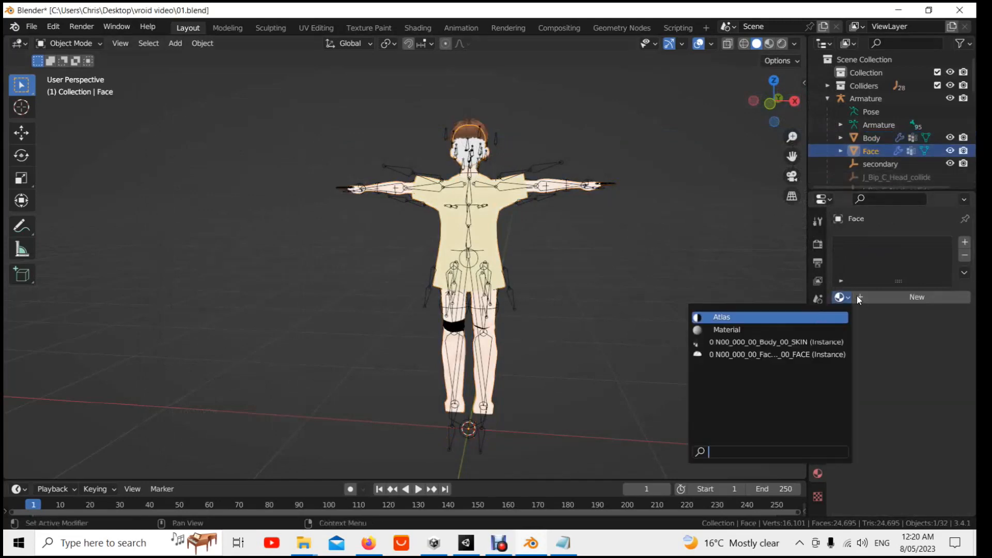
{"action": "left_click", "coordinate": [759, 317]}
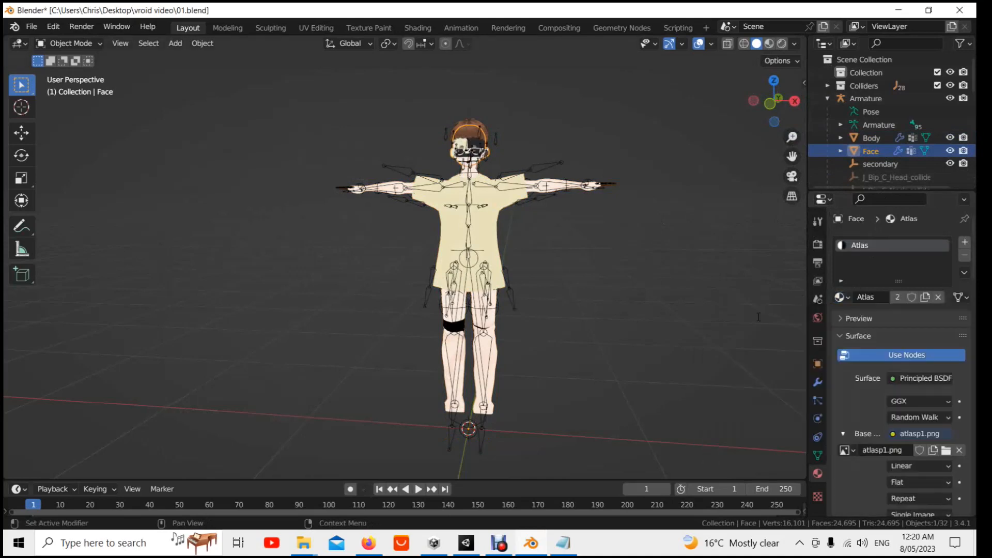
{"action": "scroll", "coordinate": [492, 163], "scroll_direction": "up", "scroll_amount": 4}
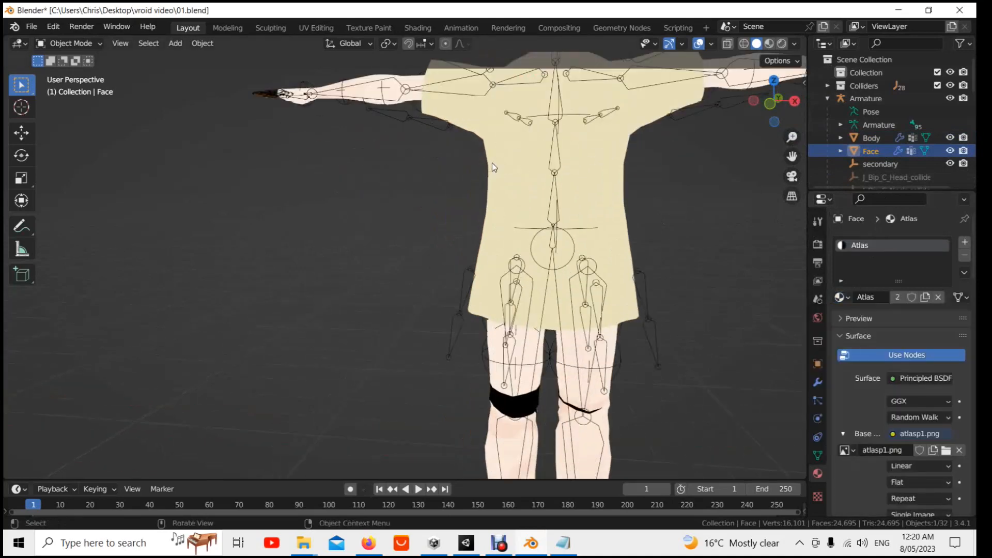
{"action": "scroll", "coordinate": [498, 159], "scroll_direction": "down", "scroll_amount": 3}
{"action": "mouse_move", "coordinate": [531, 149]}
{"action": "middle_mouse_down"}
{"action": "mouse_move", "coordinate": [532, 160]}
{"action": "mouse_move", "coordinate": [538, 137]}
{"action": "middle_mouse_up"}
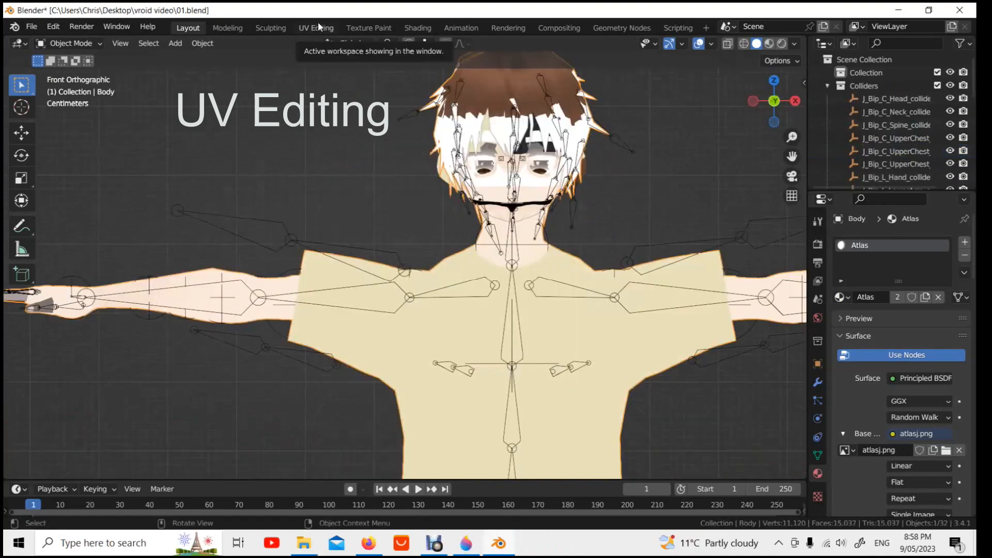
Step: Switch to the UV Editing workspace with the whole atlas and the front of the character in view
{"action": "left_click", "coordinate": [318, 24]}
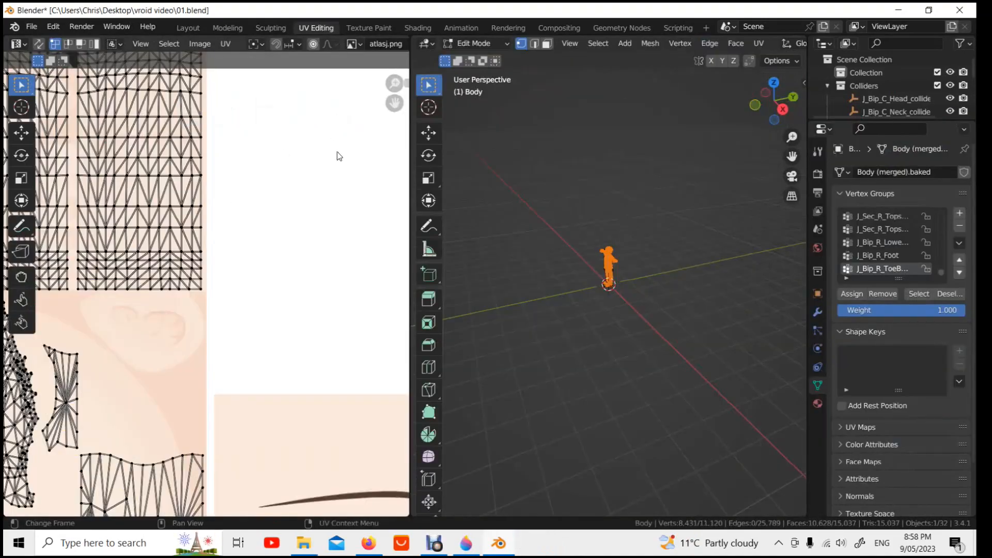
{"action": "scroll", "coordinate": [296, 265], "scroll_direction": "down", "scroll_amount": 4}
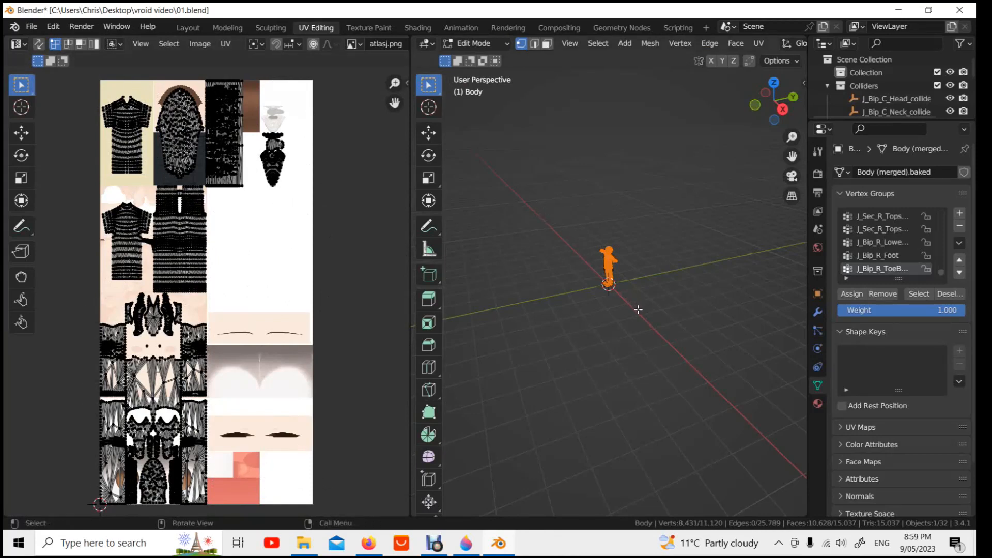
{"action": "middle_click_drag", "start_coordinate": [638, 307], "coordinate": [690, 311]}
{"action": "scroll", "coordinate": [673, 261], "scroll_direction": "up", "scroll_amount": 7}
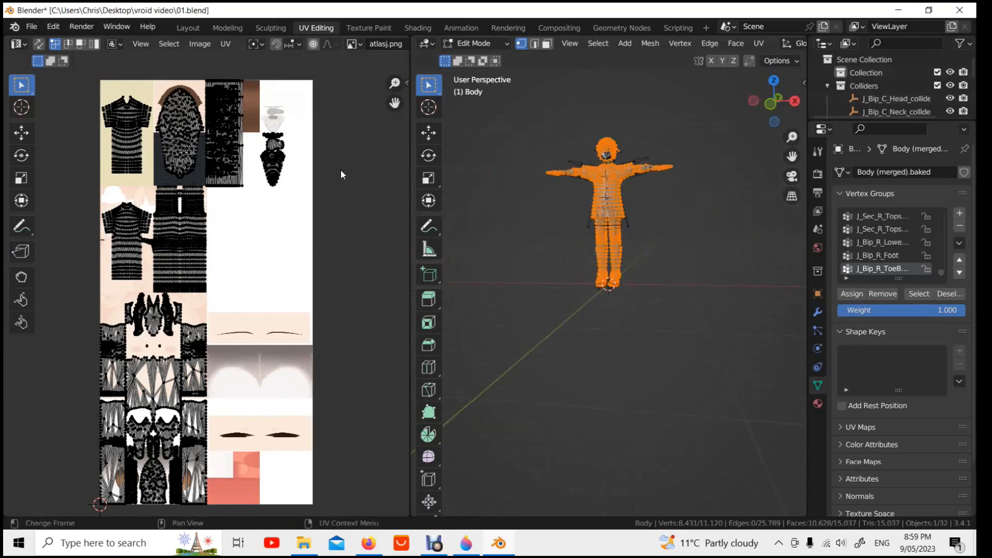
Step: Hide the unselected geometry, select all of the Body mesh's UVs and scale them by 0.5 along Y
{"action": "key", "text": "shift+h"}
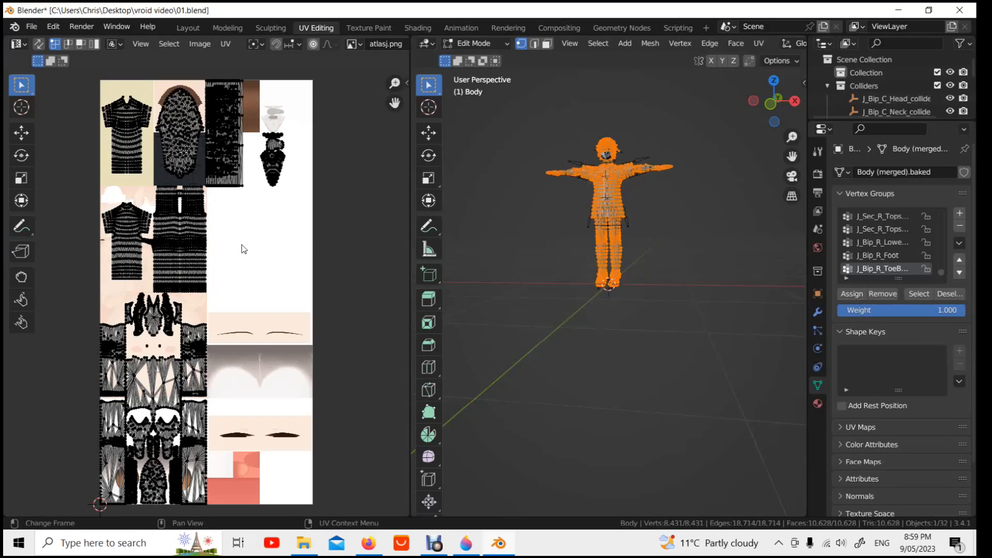
{"action": "key", "text": "a"}
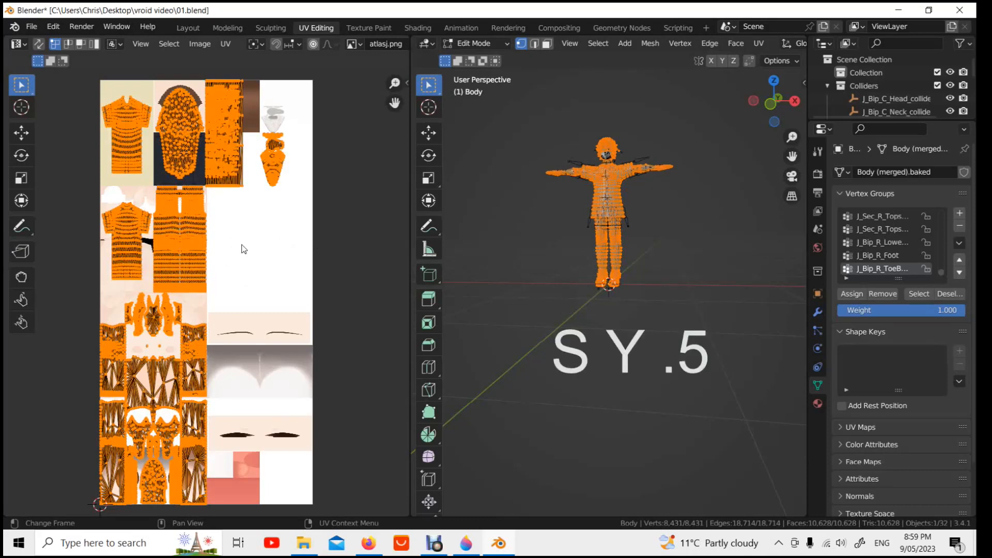
{"action": "key", "text": "s"}
{"action": "key", "text": "y"}
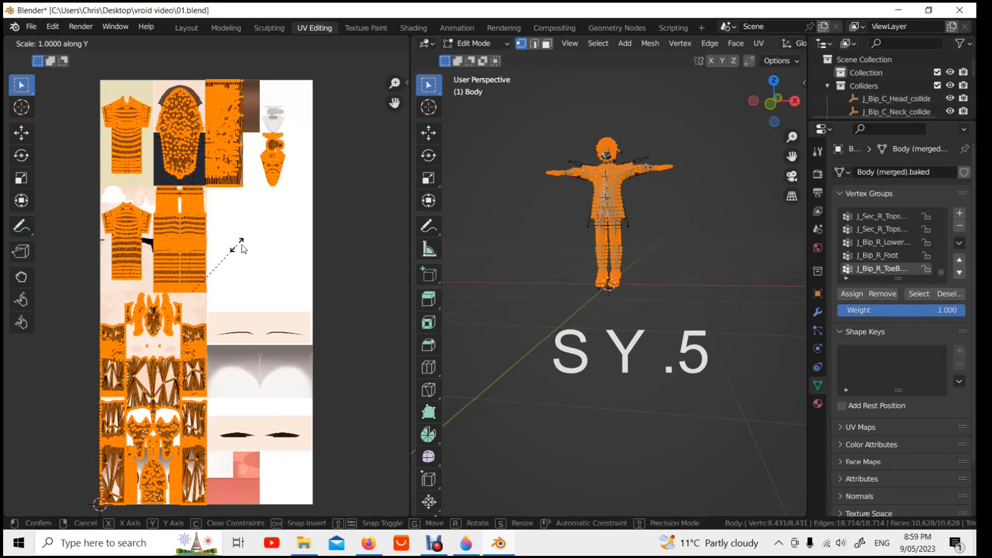
{"action": "type", "text": ".5"}
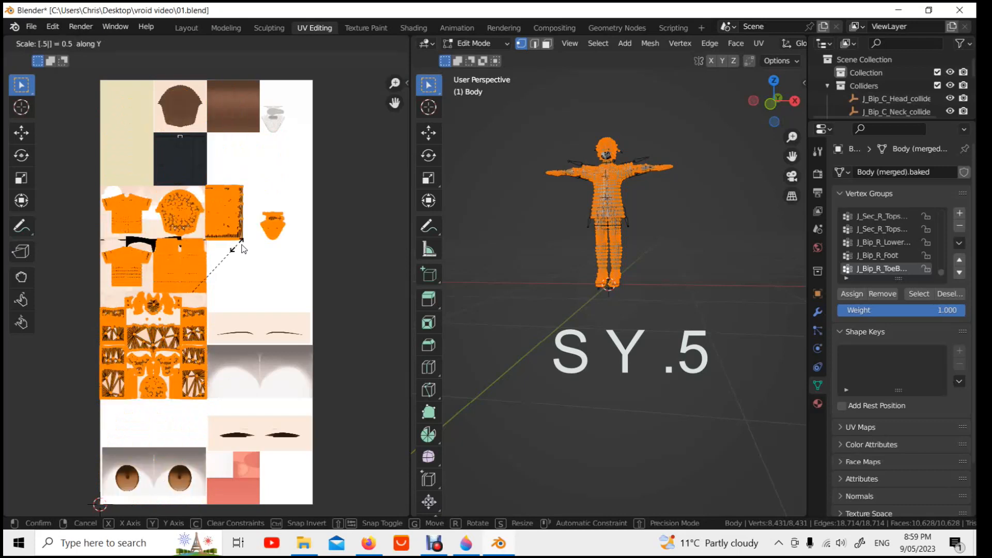
{"action": "key", "text": "Return"}
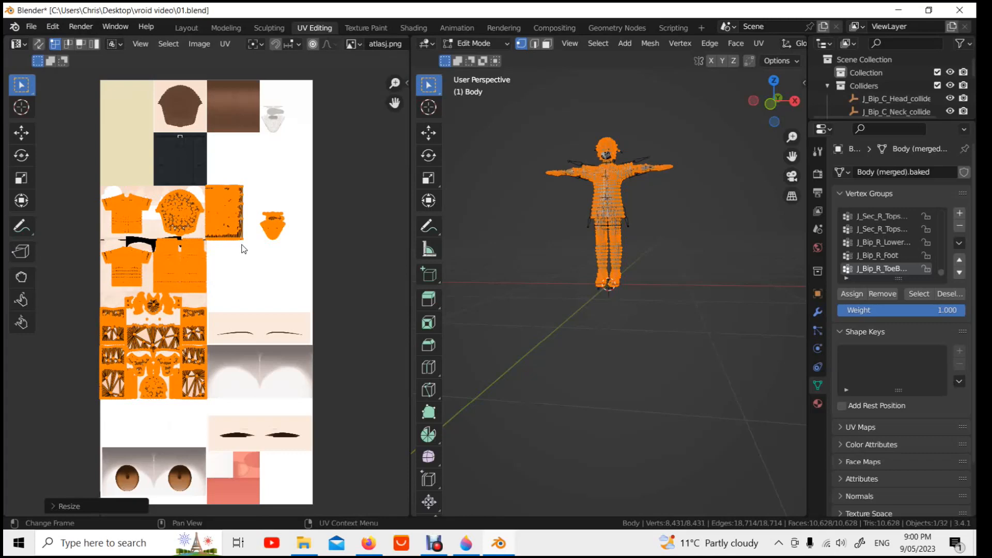
Step: Move the Body UVs by 0.25 along Y and check their fit on the atlas's body textures
{"action": "key", "text": "g"}
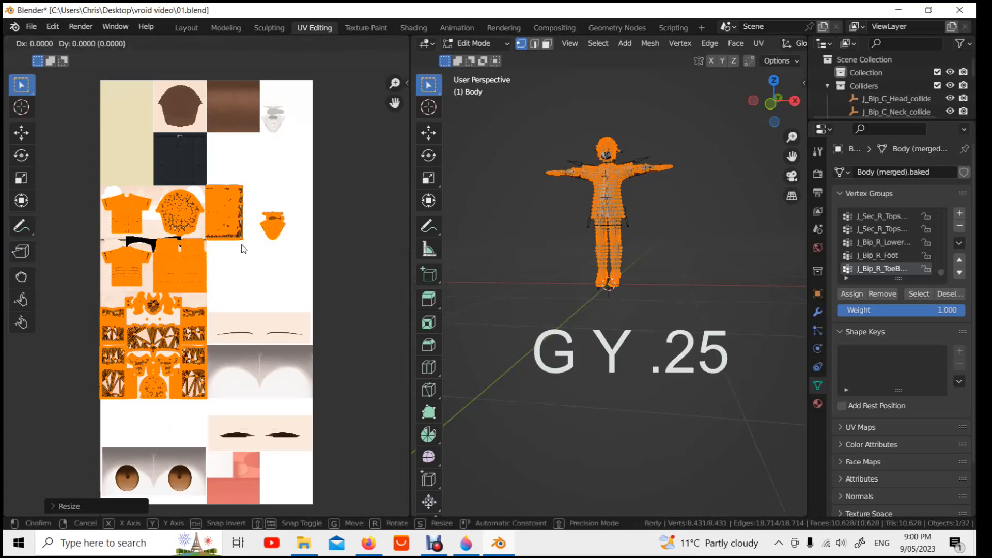
{"action": "type", "text": "y"}
{"action": "type", "text": ".25"}
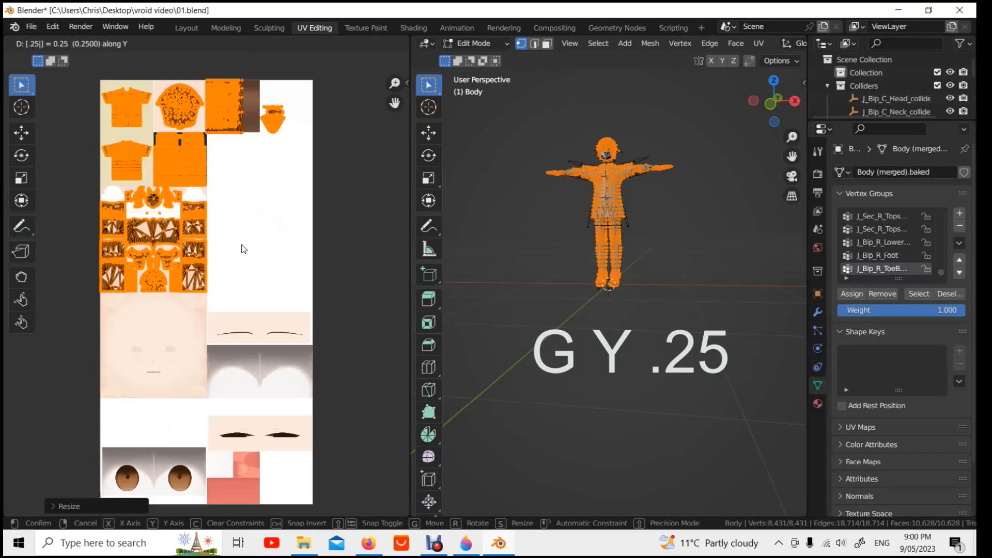
{"action": "key", "text": "Return"}
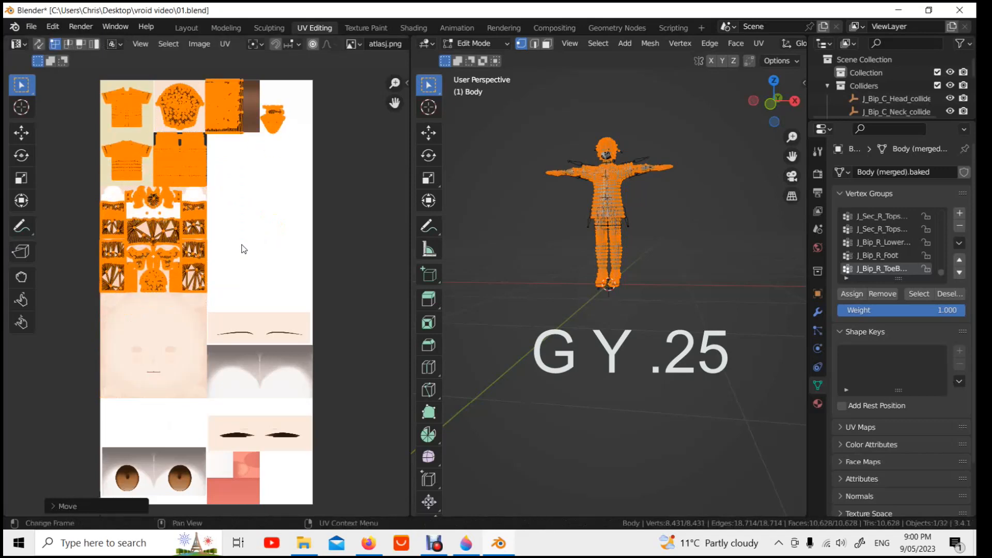
{"action": "scroll", "coordinate": [278, 177], "scroll_direction": "up", "scroll_amount": 3}
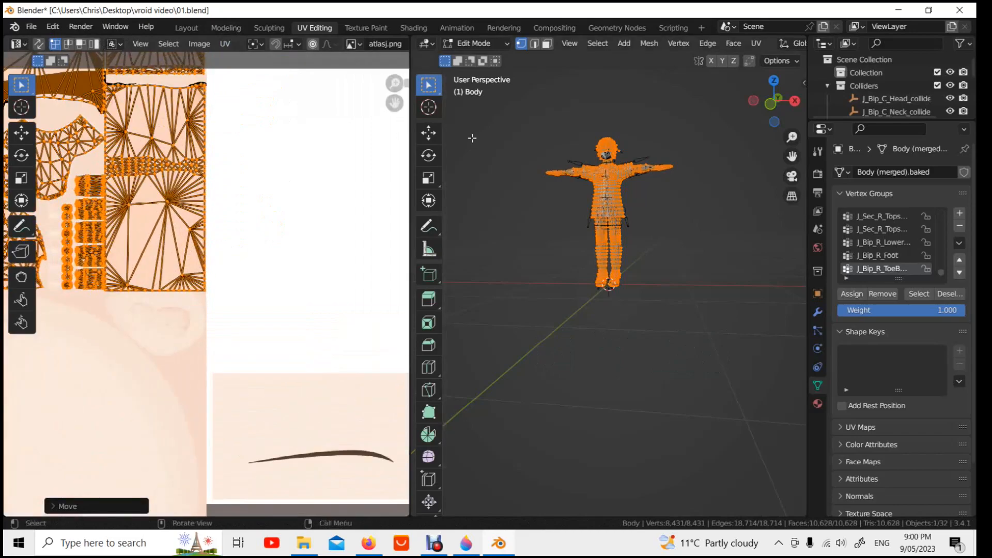
{"action": "middle_click_drag", "start_coordinate": [406, 104], "coordinate": [195, 354]}
{"action": "middle_click_drag", "start_coordinate": [318, 400], "coordinate": [272, 217]}
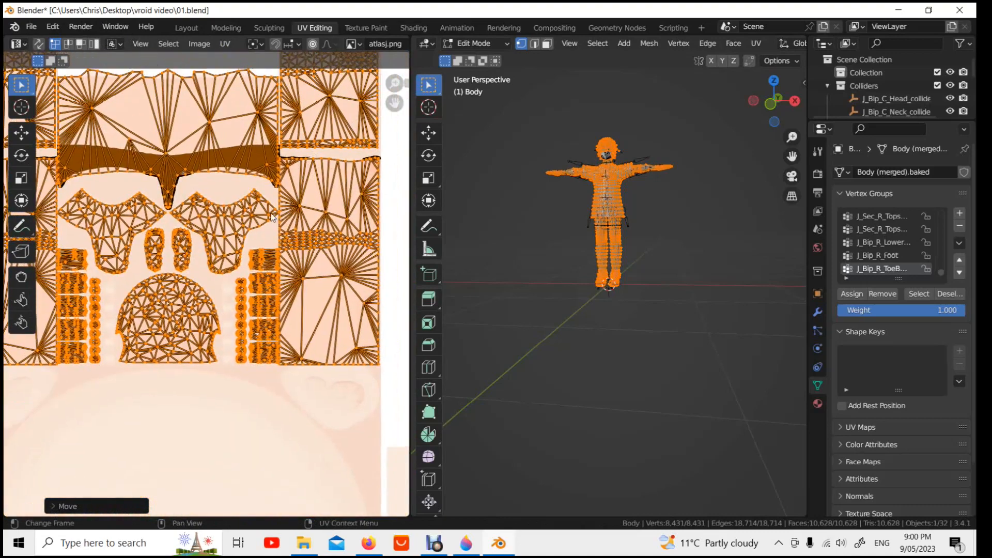
{"action": "scroll", "coordinate": [262, 241], "scroll_direction": "down", "scroll_amount": 5}
{"action": "scroll", "coordinate": [263, 326], "scroll_direction": "down", "scroll_amount": 2}
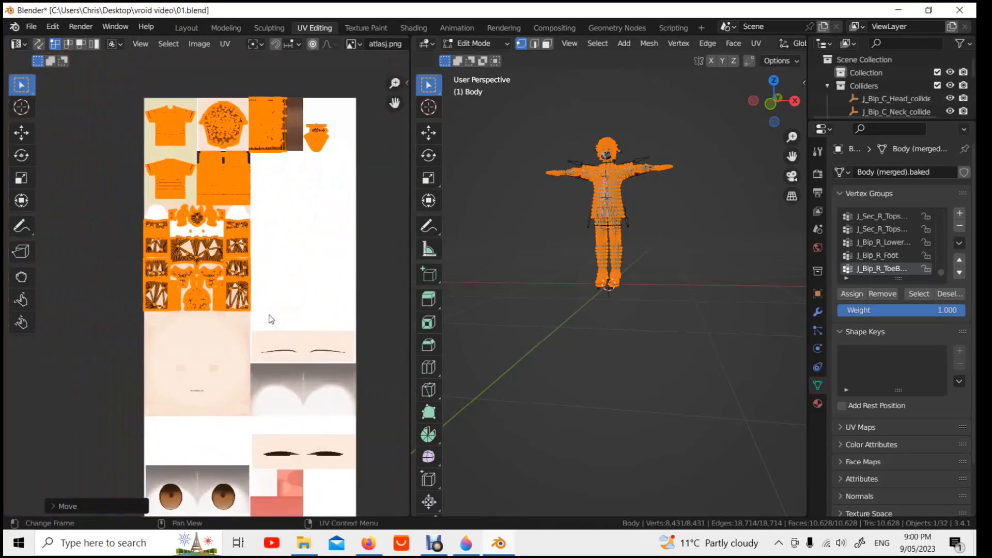
Step: Display the character in Material Preview from the front, with its head and torso framed beside the atlas
{"action": "left_click", "coordinate": [508, 42]}
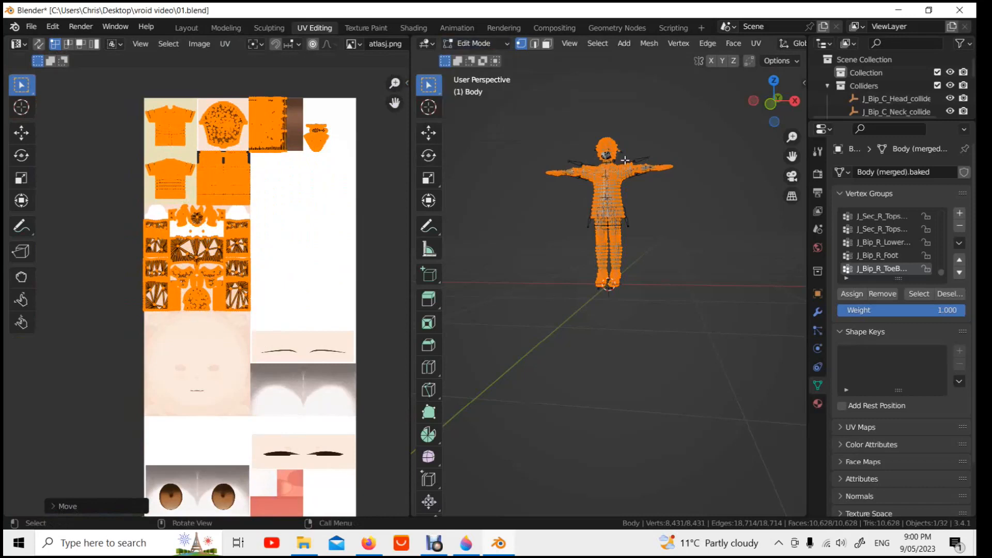
{"action": "left_click_drag", "start_coordinate": [412, 197], "coordinate": [54, 197]}
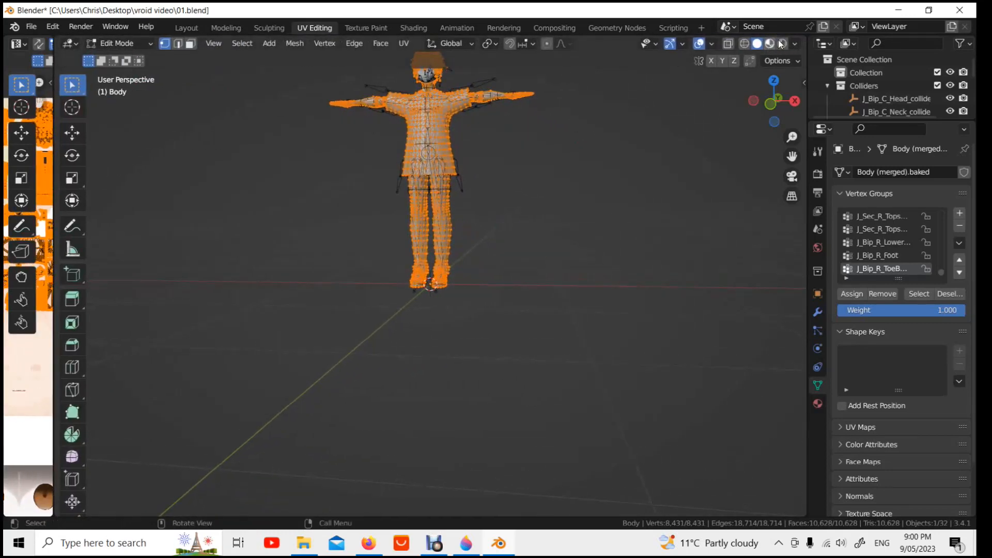
{"action": "left_click", "coordinate": [769, 43]}
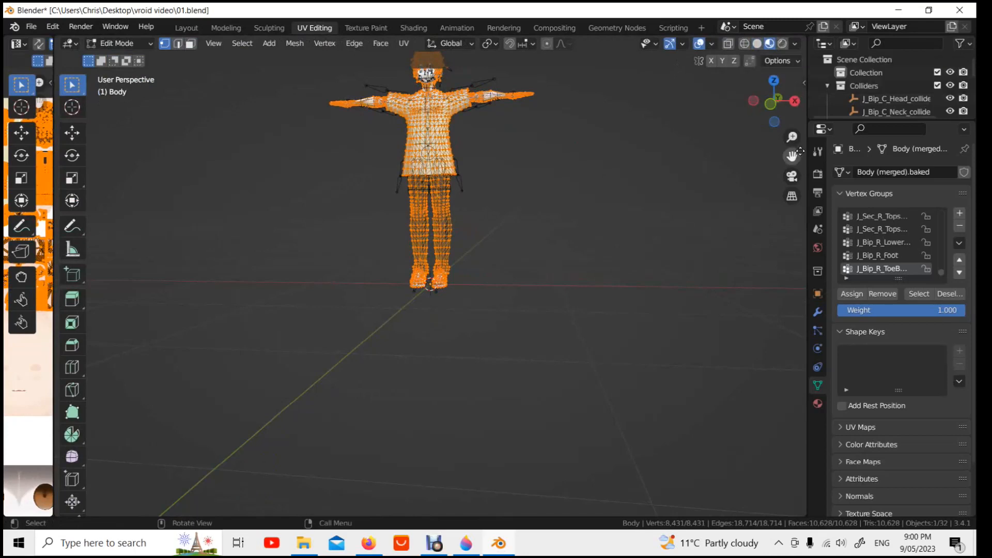
{"action": "left_click", "coordinate": [771, 104]}
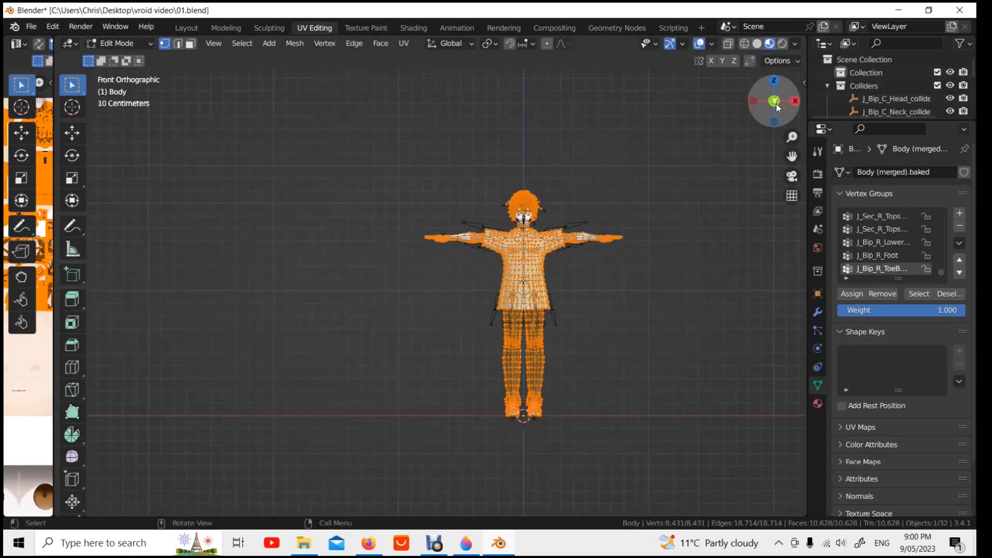
{"action": "scroll", "coordinate": [664, 177], "scroll_direction": "up", "scroll_amount": 6}
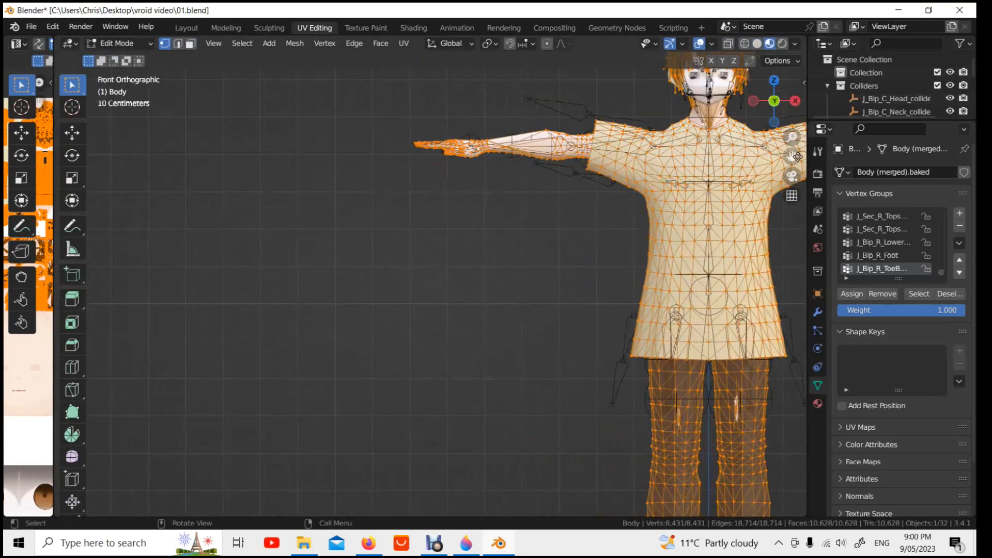
{"action": "left_click_drag", "start_coordinate": [797, 156], "coordinate": [624, 264]}
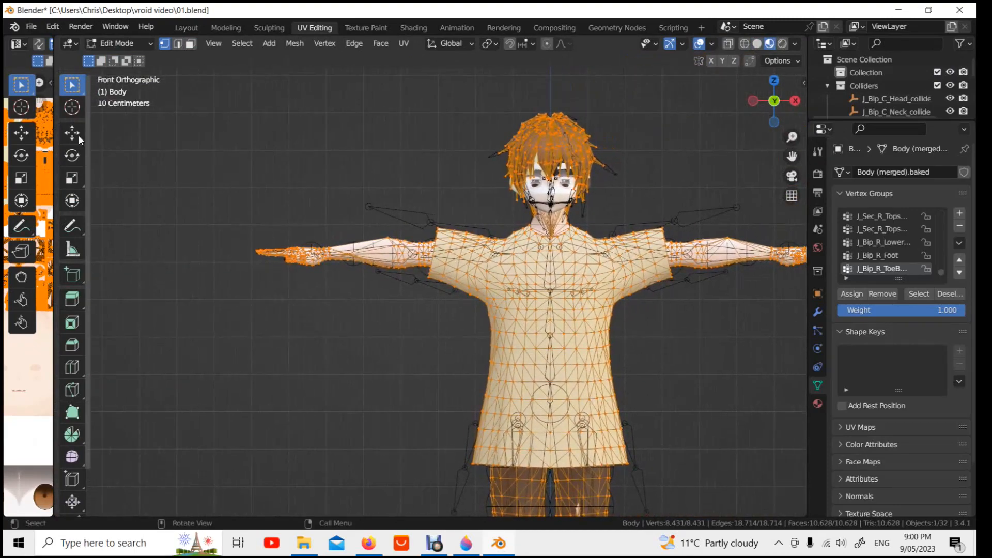
{"action": "left_click_drag", "start_coordinate": [55, 131], "coordinate": [447, 148]}
{"action": "scroll", "coordinate": [614, 171], "scroll_direction": "up", "scroll_amount": 3}
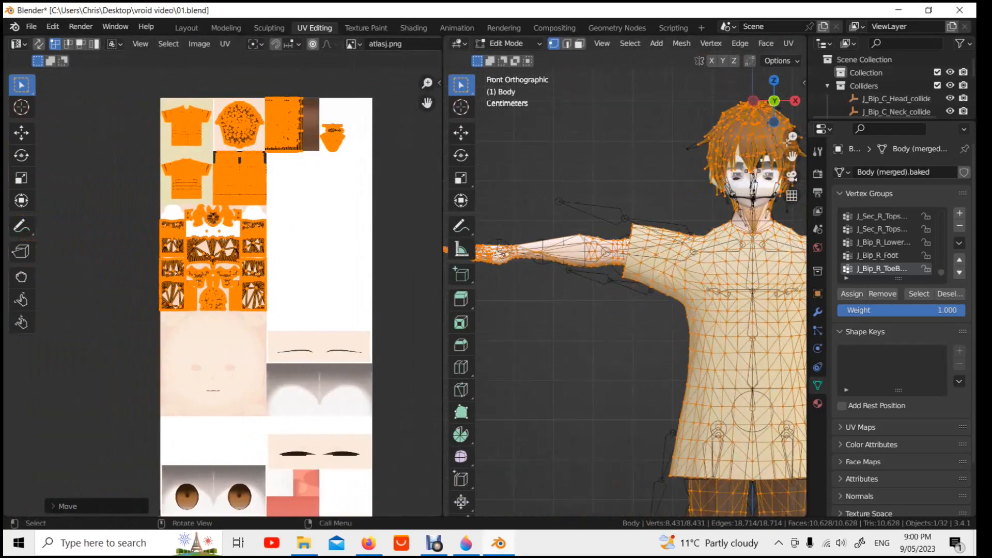
{"action": "left_click_drag", "start_coordinate": [798, 157], "coordinate": [660, 228]}
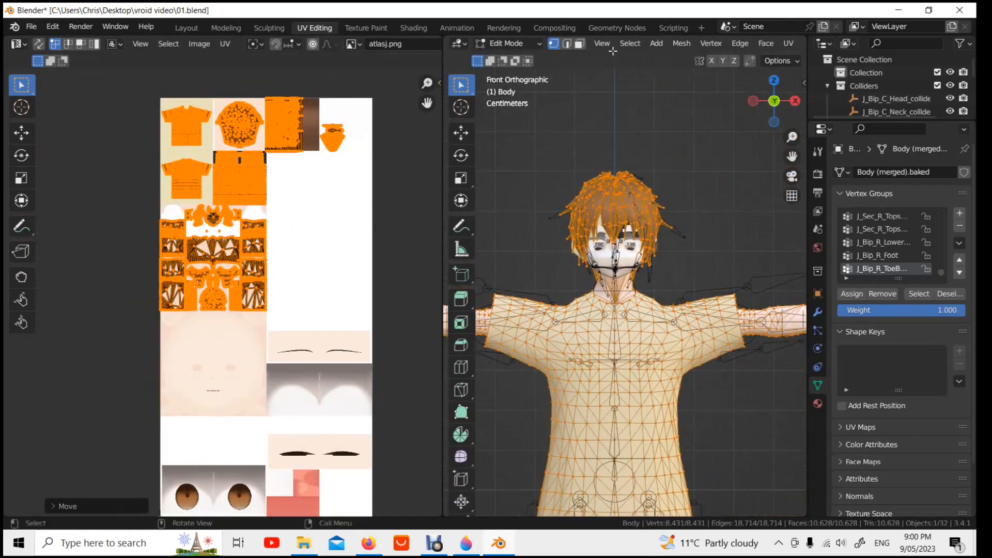
Step: Leave editing of the Body mesh, select the Face mesh instead and put it in Edit Mode
{"action": "left_click", "coordinate": [538, 44]}
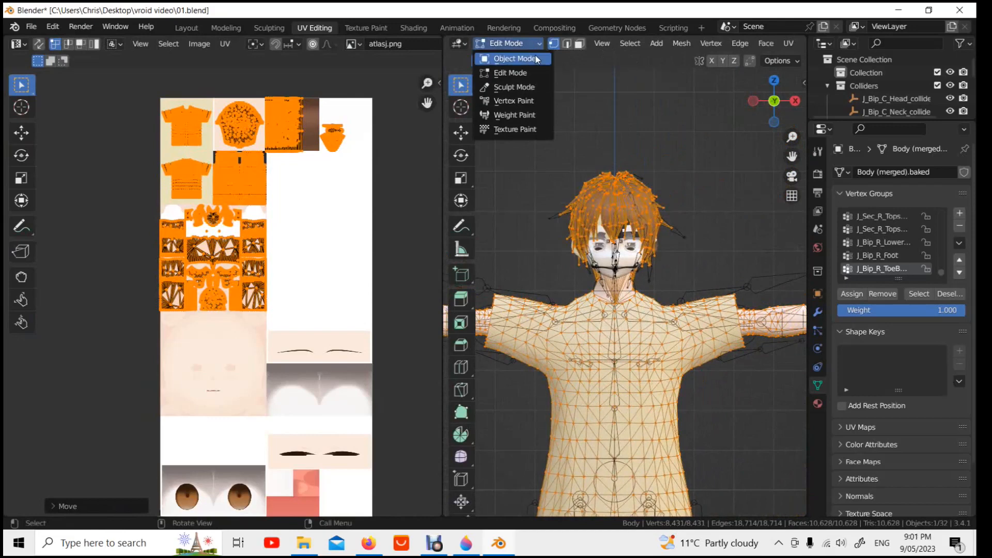
{"action": "left_click", "coordinate": [537, 60]}
{"action": "left_click", "coordinate": [636, 255]}
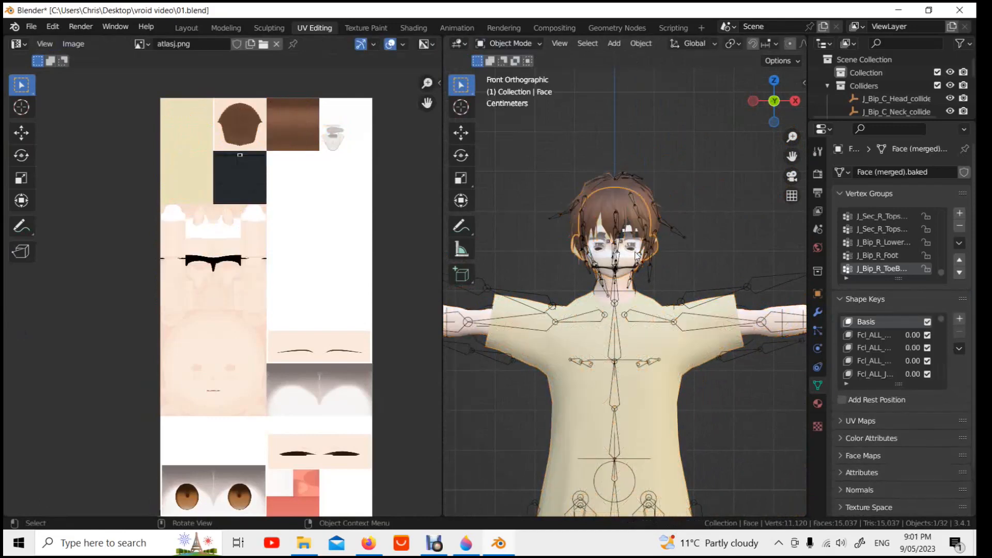
{"action": "left_click", "coordinate": [537, 43]}
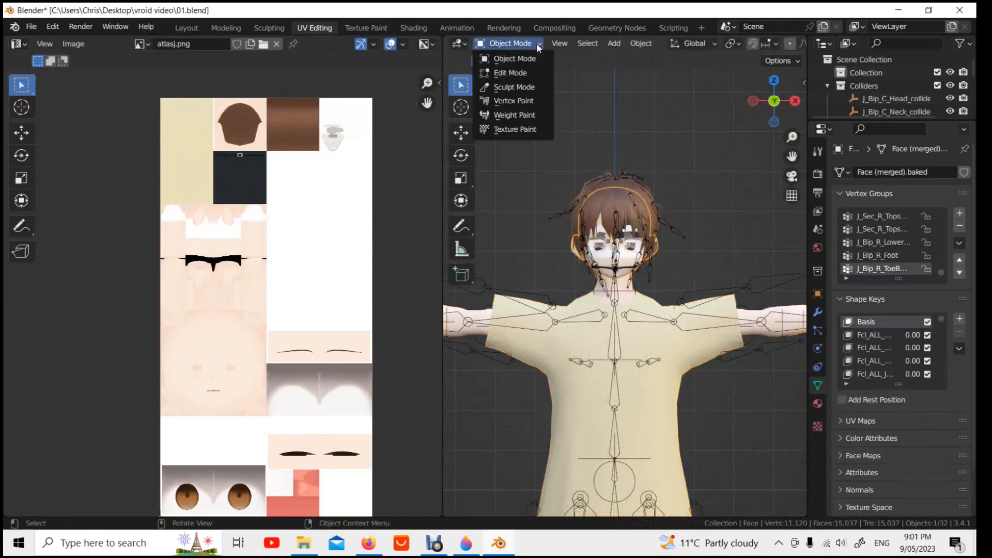
{"action": "left_click", "coordinate": [527, 72]}
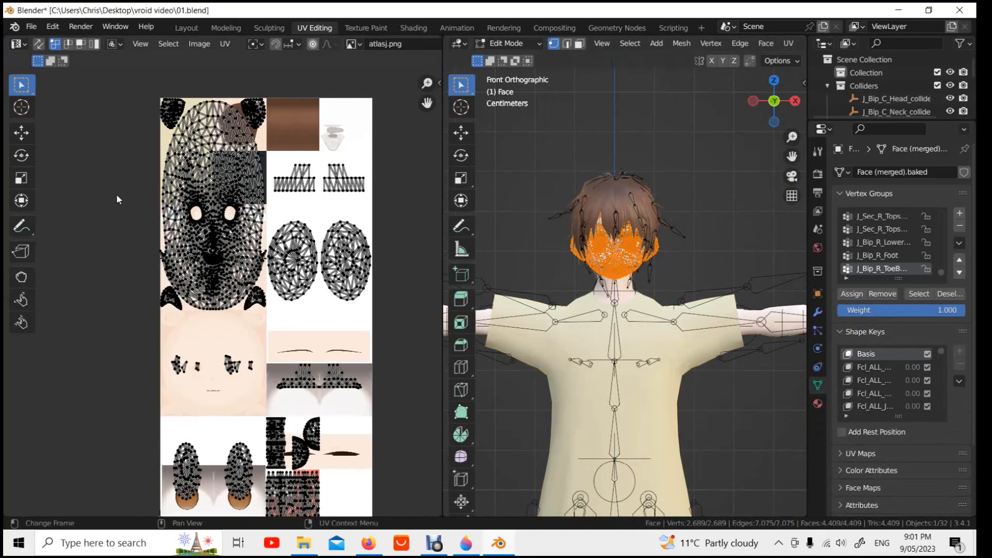
Step: Select all of the Face mesh's UVs and scale them by 0.5 along Y
{"action": "key", "text": "a"}
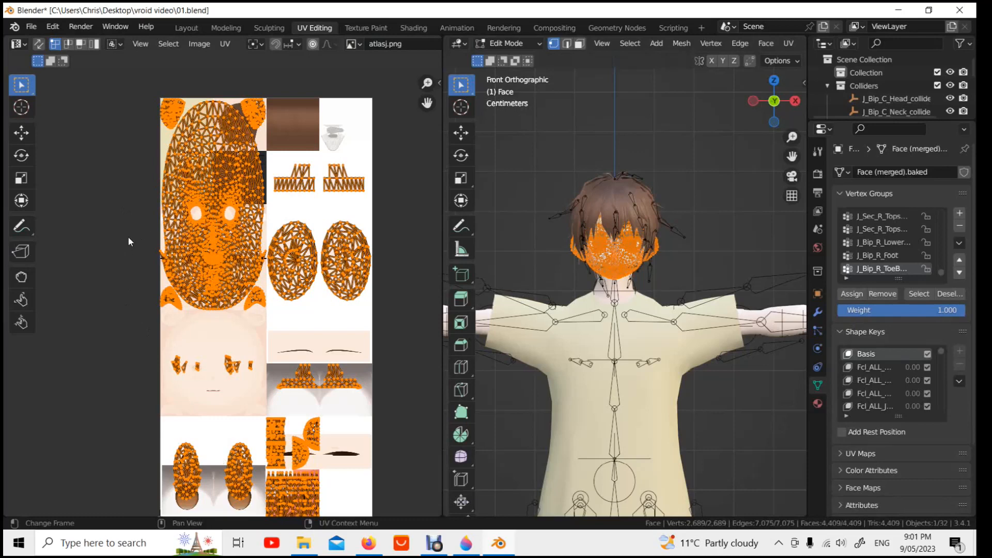
{"action": "key", "text": "s"}
{"action": "key", "text": "y"}
{"action": "key", "text": "period"}
{"action": "key", "text": "5"}
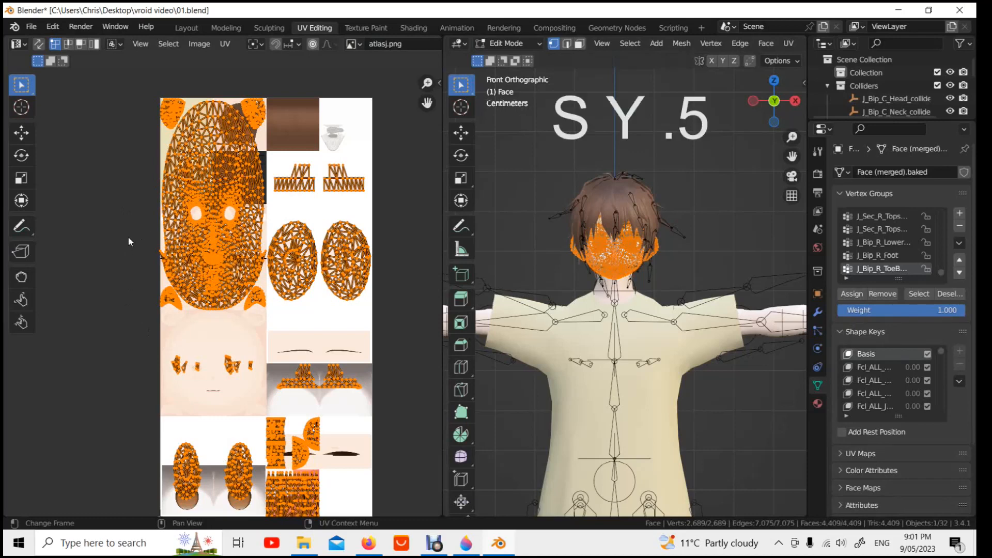
{"action": "key", "text": "s"}
{"action": "key", "text": "y"}
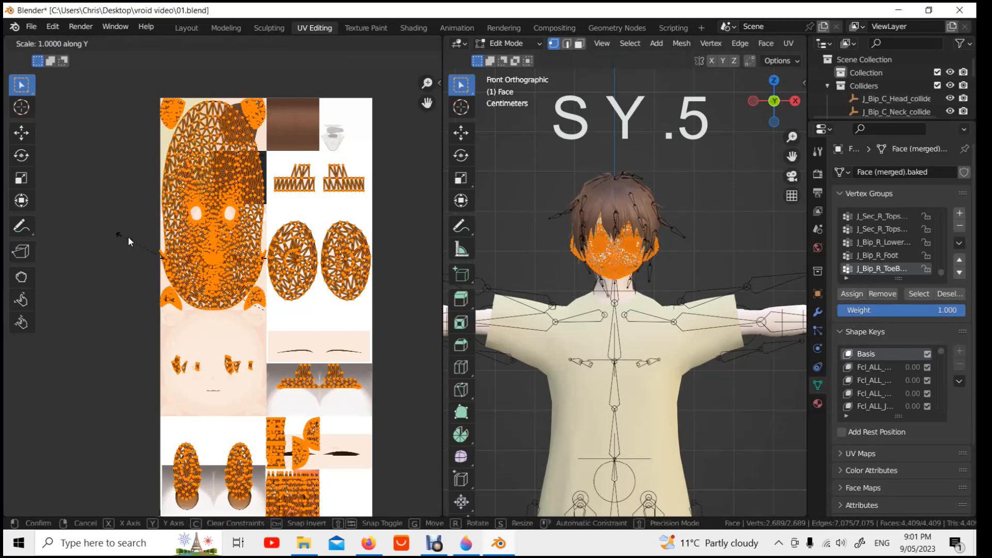
{"action": "type", "text": ".5"}
{"action": "key", "text": "Return"}
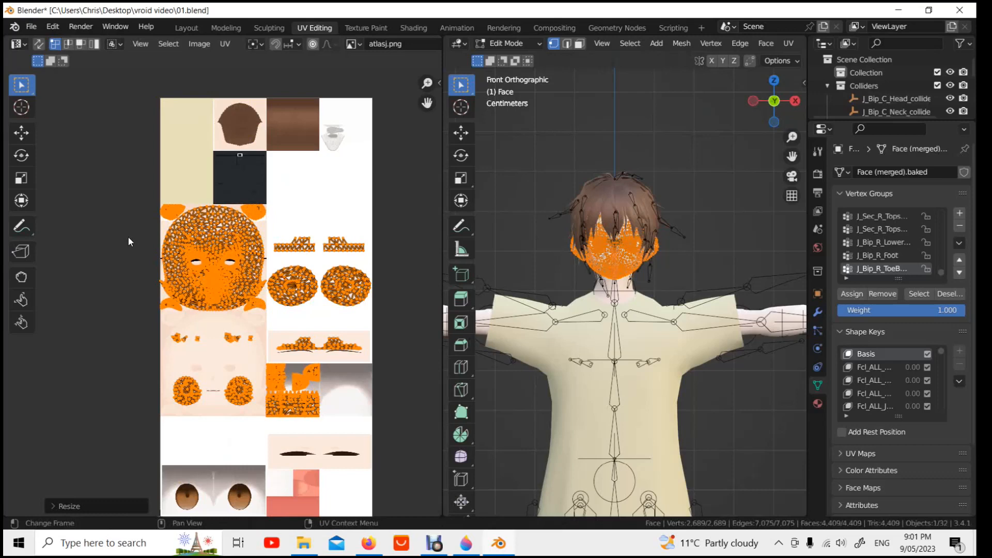
Step: Move the Face UVs by -0.25 along Y and check their fit on the atlas's face, eye and mouth textures
{"action": "key", "text": "g"}
{"action": "key", "text": "y"}
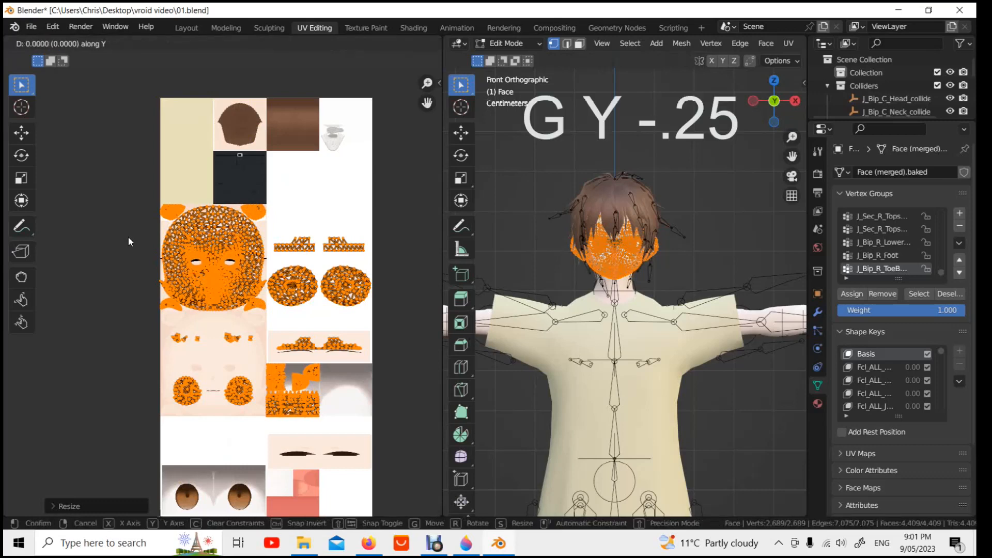
{"action": "type", "text": "-.25"}
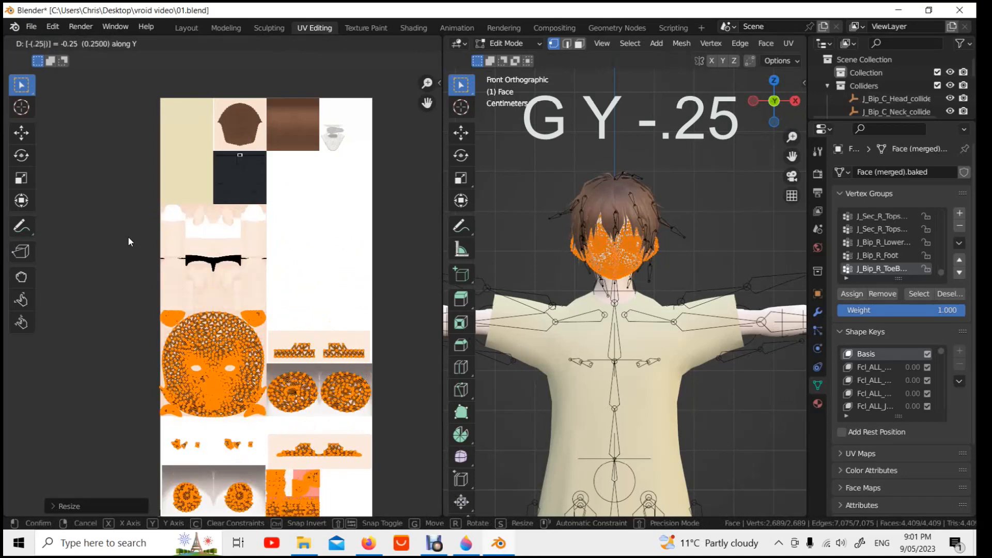
{"action": "key", "text": "Return"}
{"action": "scroll", "coordinate": [238, 364], "scroll_direction": "up", "scroll_amount": 6}
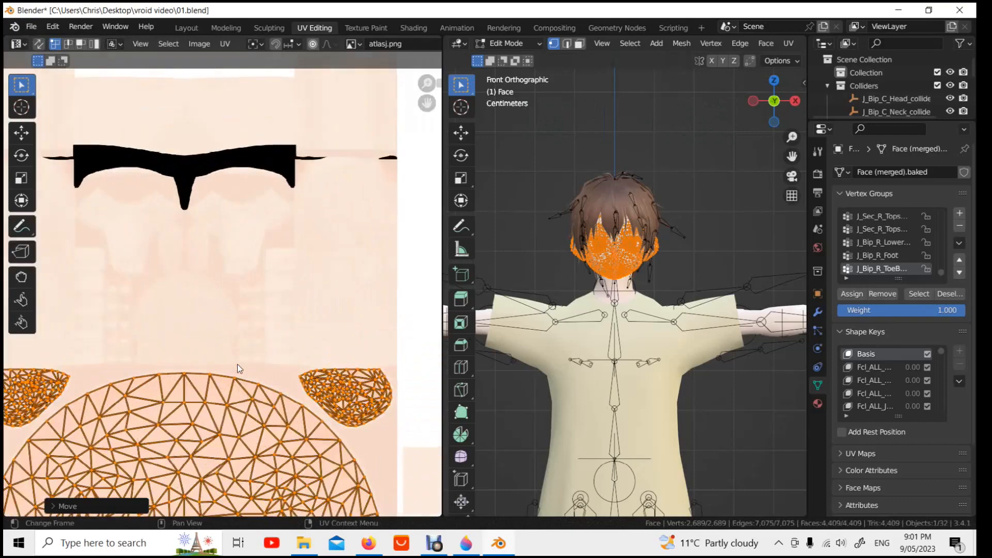
{"action": "scroll", "coordinate": [237, 364], "scroll_direction": "up", "scroll_amount": 1}
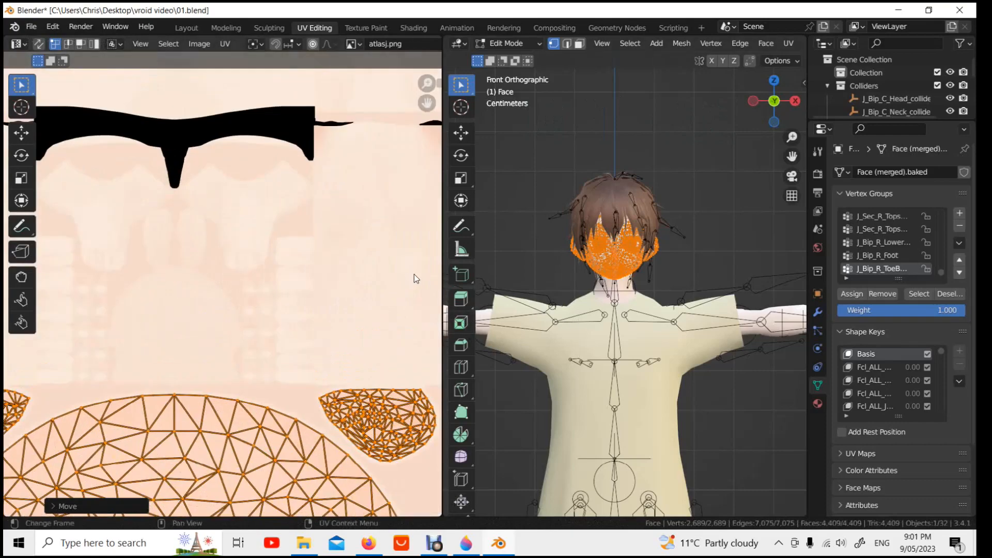
{"action": "middle_click_drag", "start_coordinate": [345, 309], "coordinate": [377, 52]}
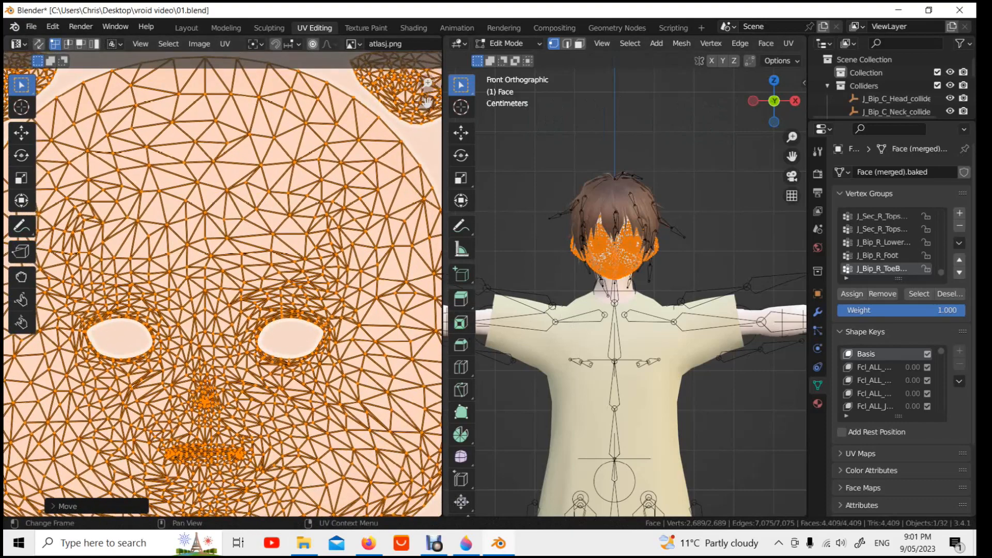
{"action": "scroll", "coordinate": [225, 351], "scroll_direction": "down", "scroll_amount": 8}
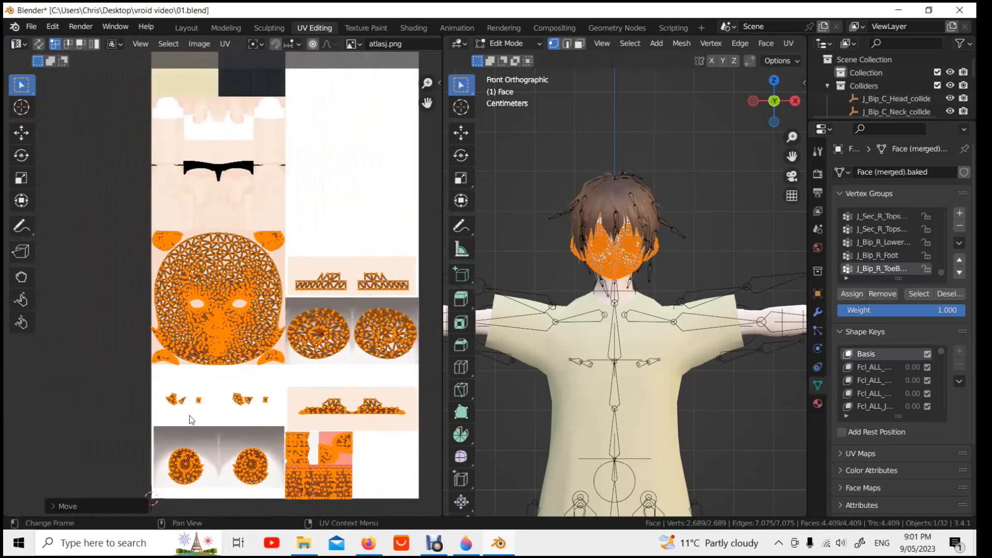
{"action": "middle_click_drag", "start_coordinate": [141, 433], "coordinate": [91, 400]}
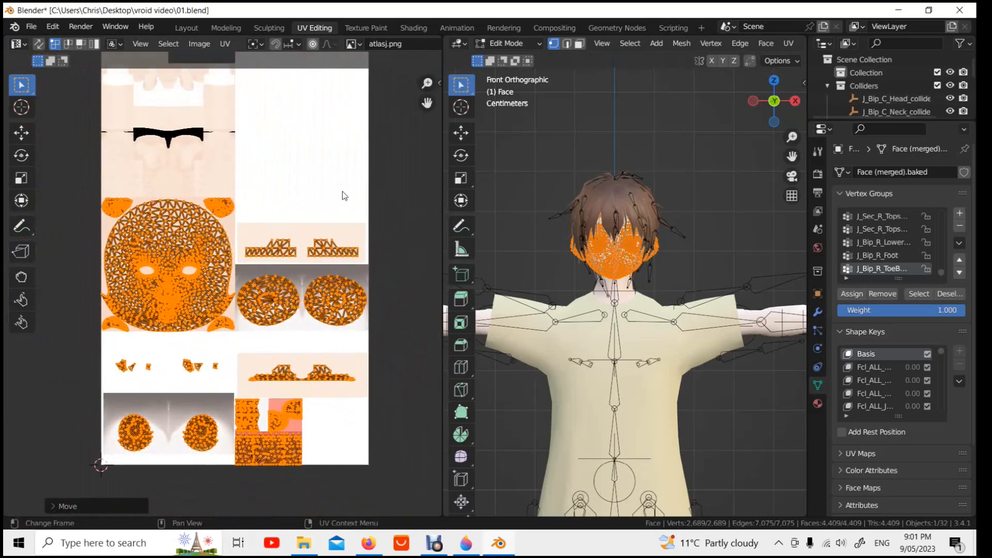
Step: Return the Face mesh to Object Mode and inspect the textured face up close
{"action": "left_click", "coordinate": [525, 44]}
{"action": "left_click", "coordinate": [527, 58]}
{"action": "scroll", "coordinate": [582, 156], "scroll_direction": "up", "scroll_amount": 6}
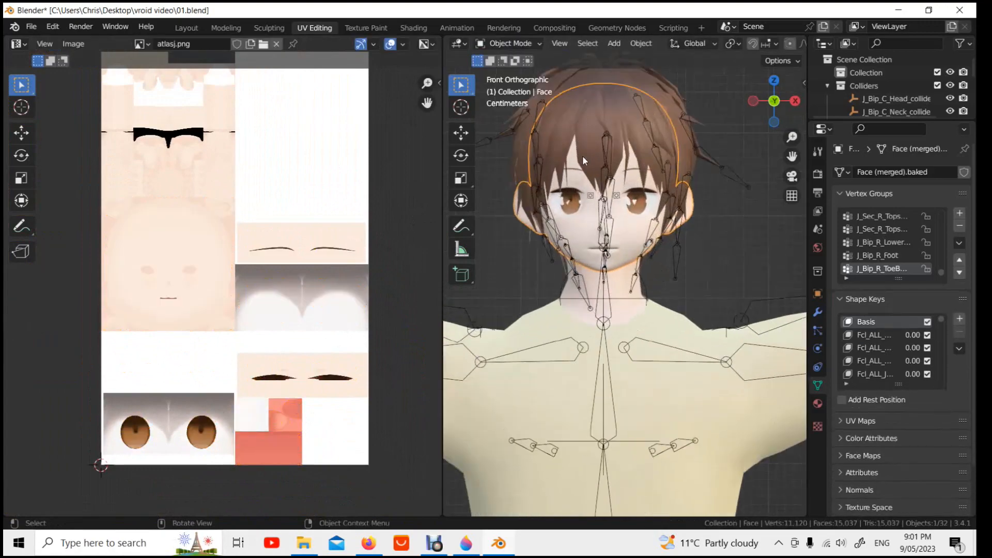
Step: Enlarge the 3D viewport to inspect the textured face up close, and switch to the Layout workspace
{"action": "left_click_drag", "start_coordinate": [791, 156], "coordinate": [449, 338]}
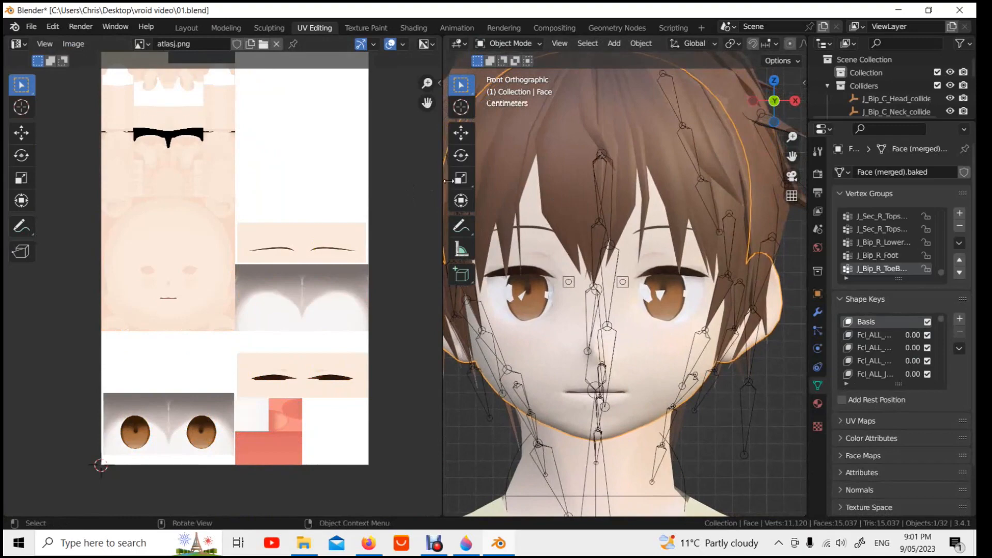
{"action": "left_click_drag", "start_coordinate": [443, 182], "coordinate": [106, 161]}
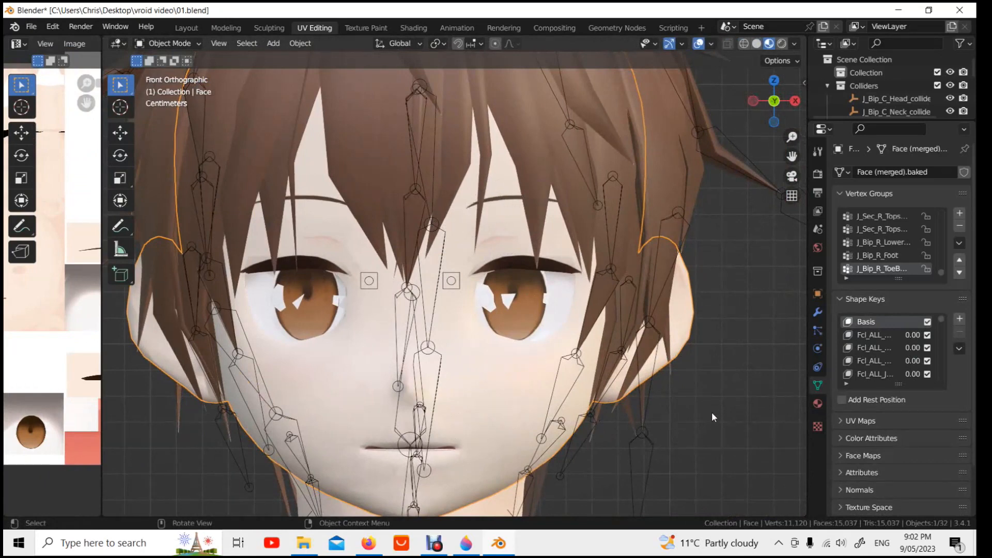
{"action": "scroll", "coordinate": [711, 411], "scroll_direction": "down", "scroll_amount": 4}
{"action": "scroll", "coordinate": [740, 305], "scroll_direction": "down", "scroll_amount": 3}
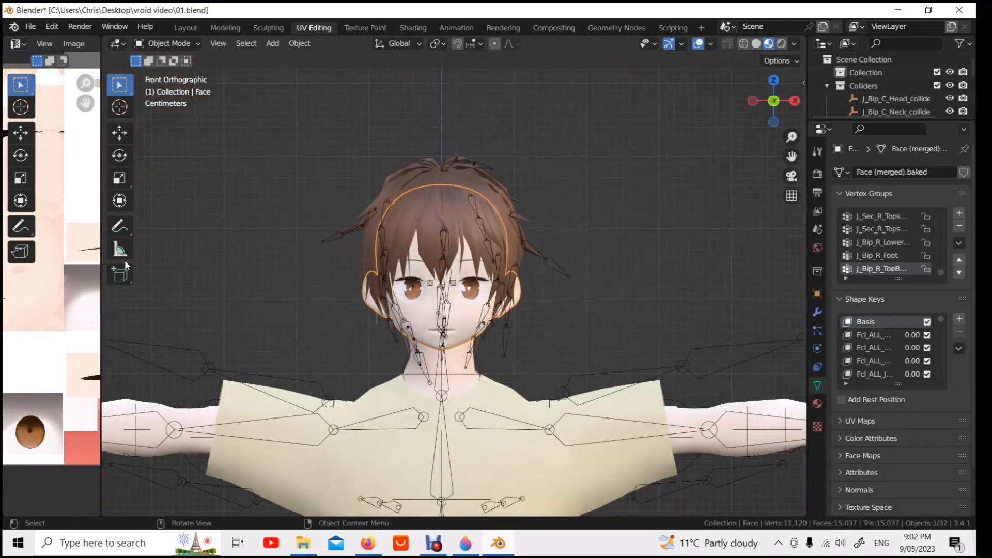
{"action": "left_click", "coordinate": [191, 24]}
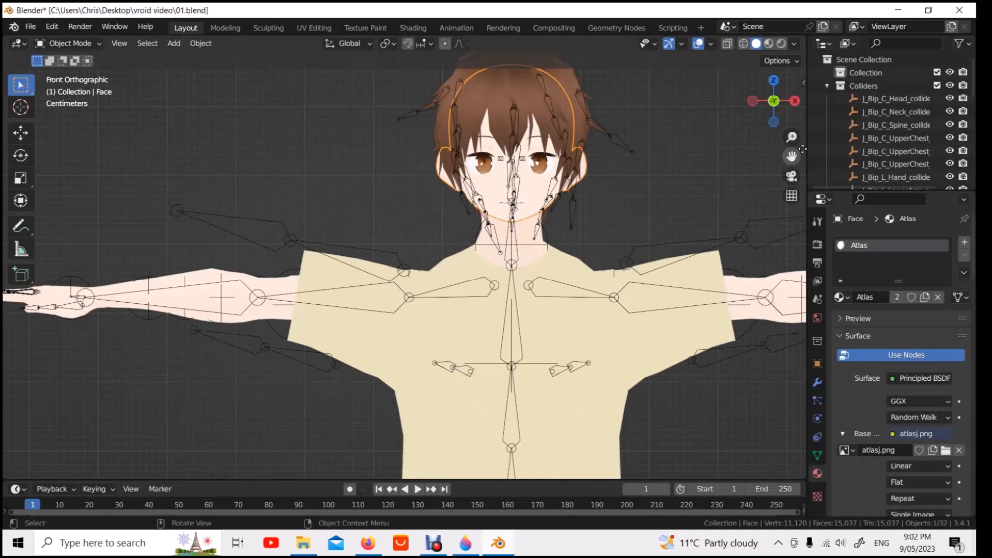
Step: Examine the character's head, shirt and trousers from the front to check how the atlas textures fit
{"action": "left_click_drag", "start_coordinate": [802, 149], "coordinate": [723, 258]}
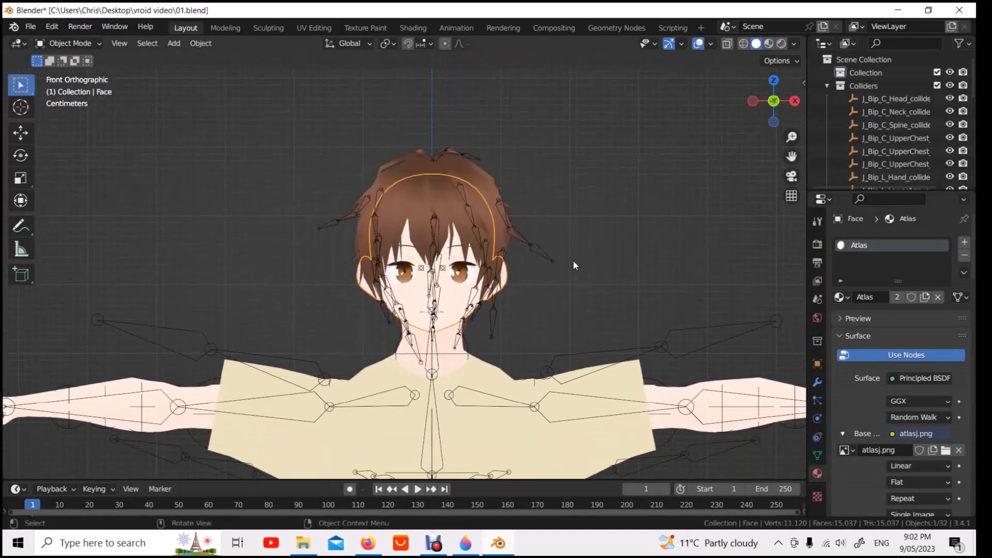
{"action": "scroll", "coordinate": [563, 257], "scroll_direction": "up", "scroll_amount": 3}
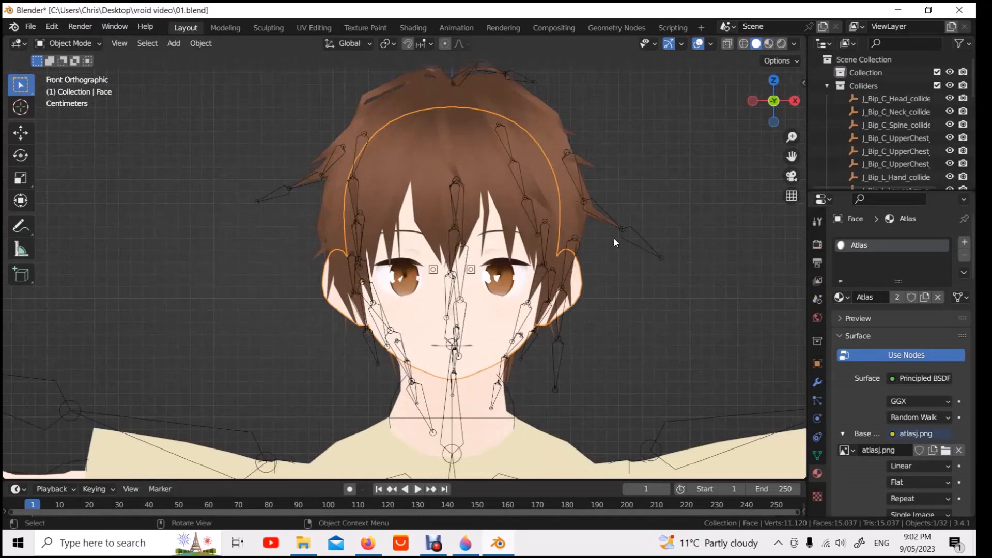
{"action": "scroll", "coordinate": [614, 239], "scroll_direction": "down", "scroll_amount": 2}
{"action": "scroll", "coordinate": [614, 242], "scroll_direction": "down", "scroll_amount": 1}
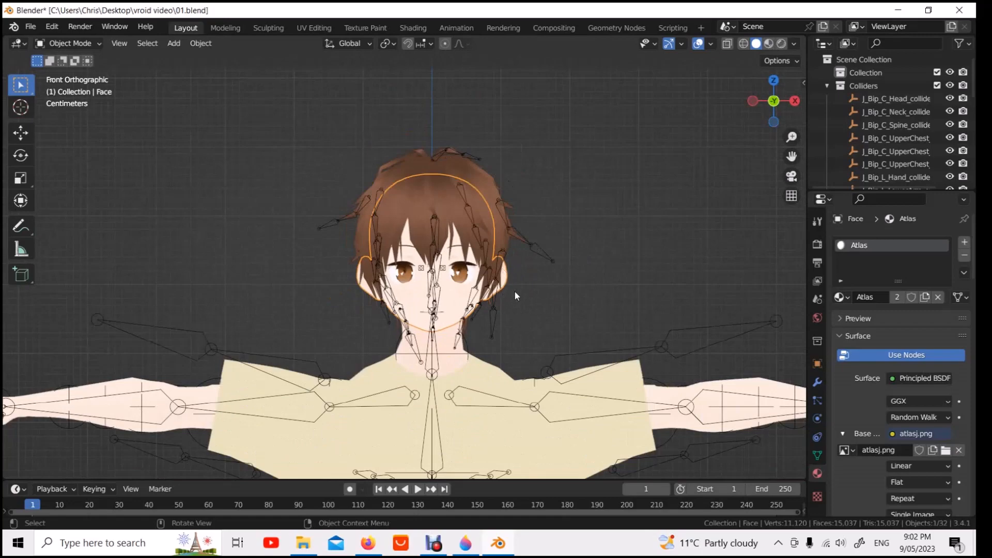
{"action": "middle_click_drag", "start_coordinate": [533, 341], "coordinate": [594, 286]}
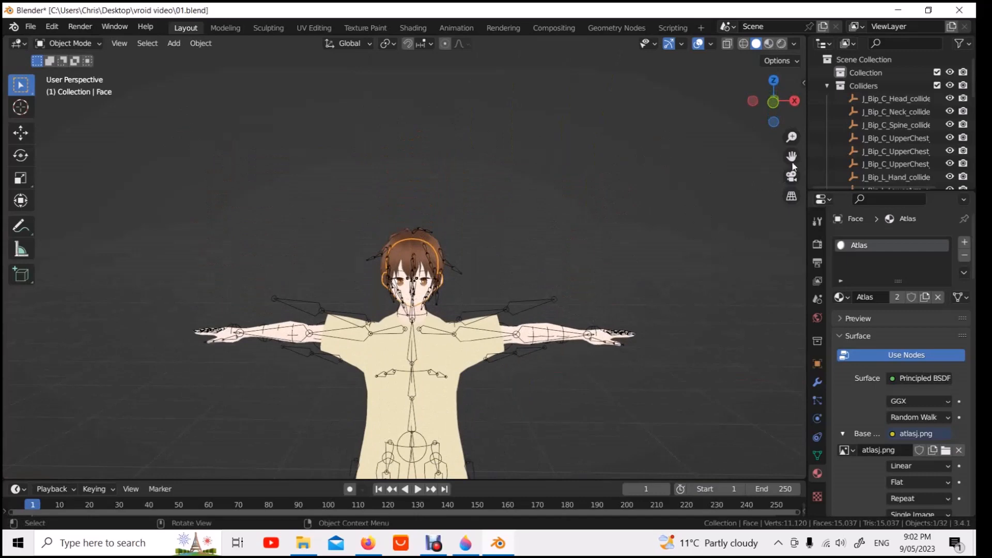
{"action": "left_click_drag", "start_coordinate": [791, 156], "coordinate": [812, 13]}
{"action": "scroll", "coordinate": [494, 264], "scroll_direction": "up", "scroll_amount": 1}
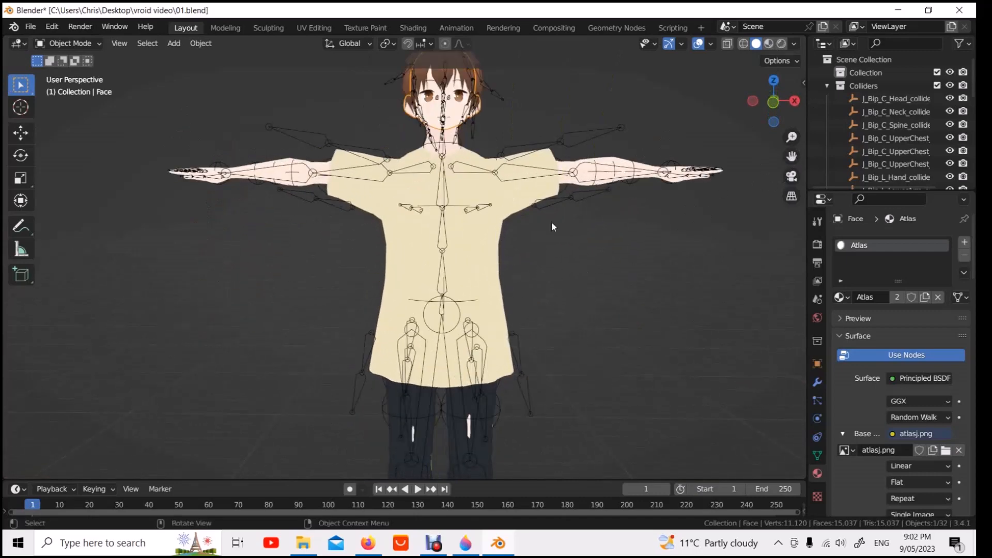
{"action": "left_click_drag", "start_coordinate": [804, 156], "coordinate": [608, 200]}
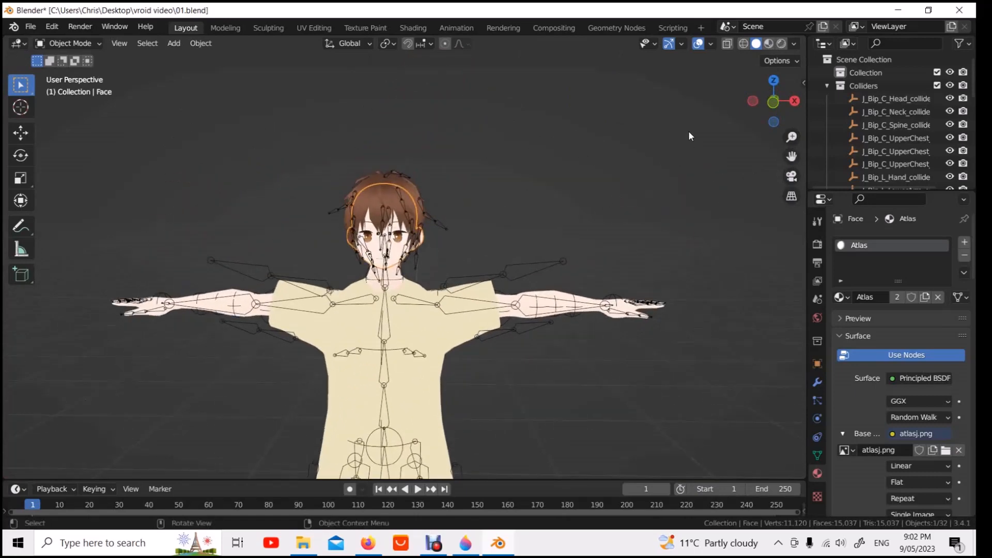
Step: Save the project as a new file named 02 atlas.blend in the vroid video folder
{"action": "key", "text": "ctrl"}
{"action": "left_click", "coordinate": [35, 25]}
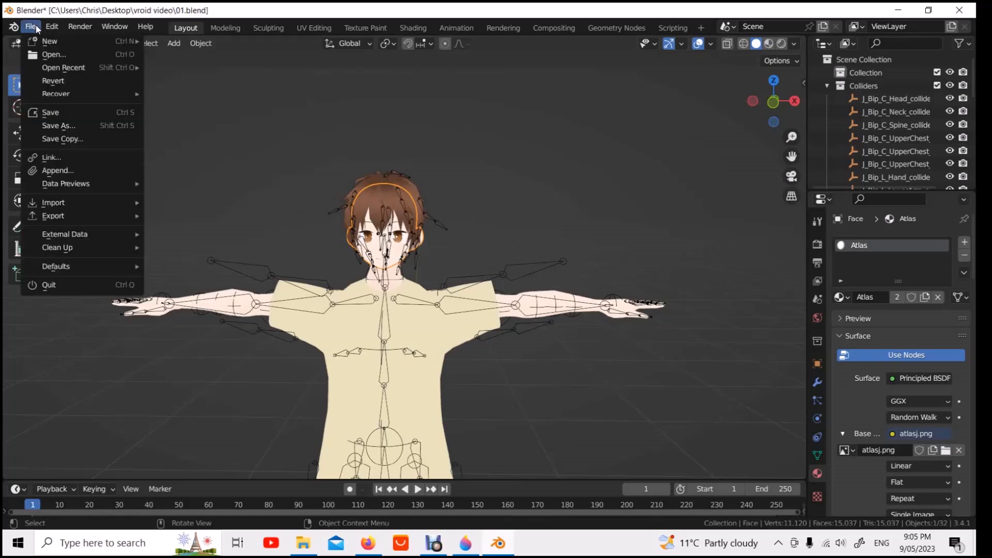
{"action": "left_click", "coordinate": [76, 126]}
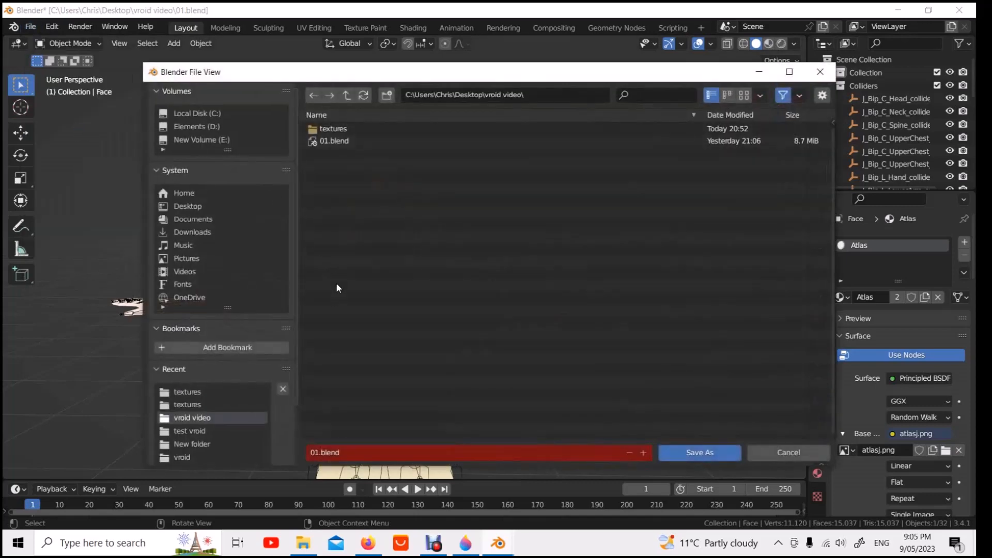
{"action": "left_click", "coordinate": [320, 453]}
{"action": "type", "text": "2 atlas"}
{"action": "key", "text": "Return"}
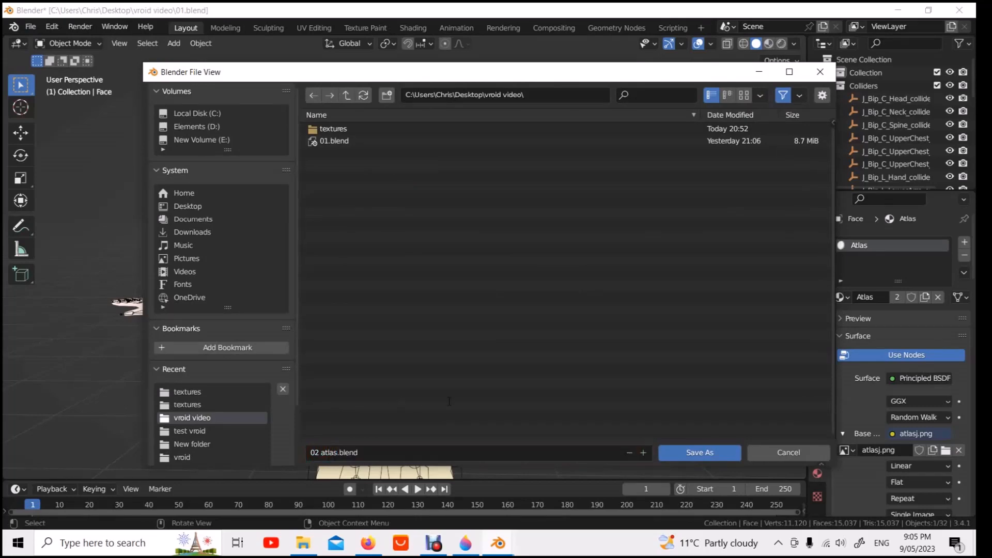
{"action": "left_click", "coordinate": [700, 453]}
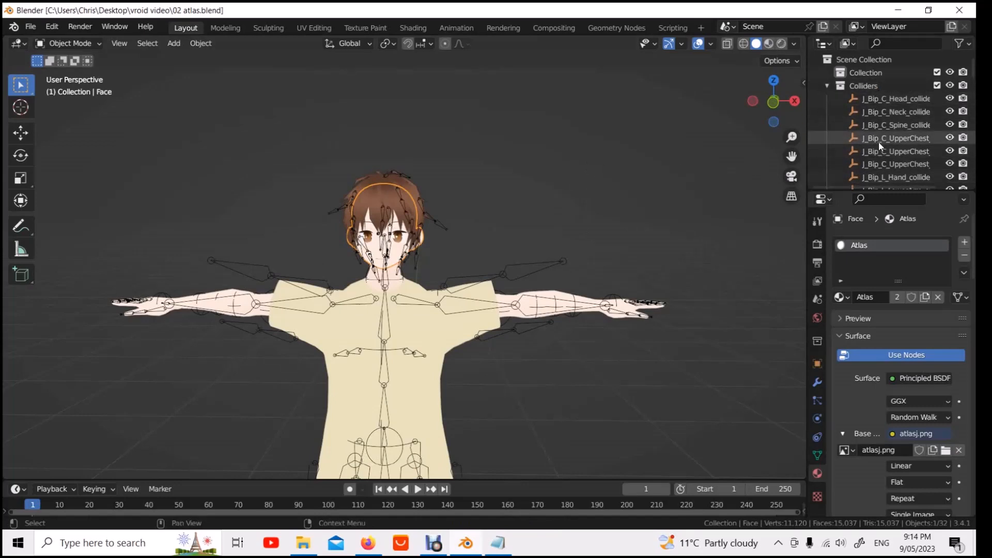
Step: Delete all the collider empties in the Colliders collection, from the head collider to the last right upper leg collider
{"action": "scroll", "coordinate": [878, 145], "scroll_direction": "down", "scroll_amount": 3}
{"action": "scroll", "coordinate": [876, 144], "scroll_direction": "down", "scroll_amount": 3}
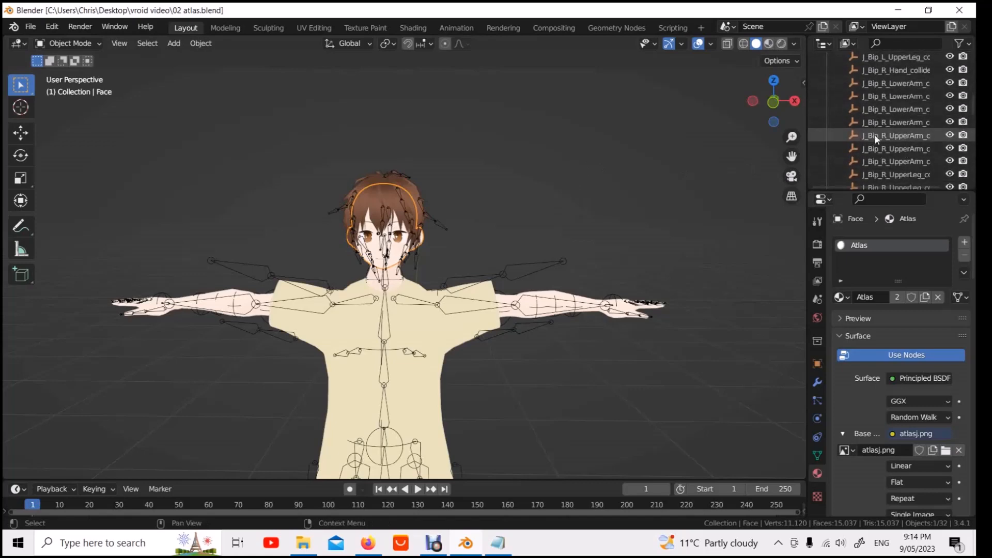
{"action": "scroll", "coordinate": [875, 132], "scroll_direction": "up", "scroll_amount": 6}
{"action": "left_click", "coordinate": [878, 98]}
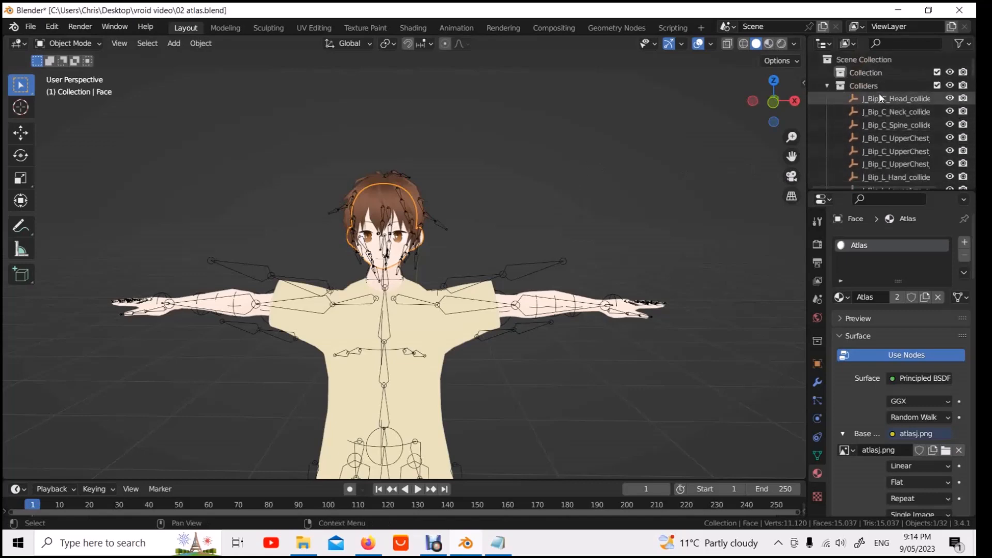
{"action": "scroll", "coordinate": [904, 140], "scroll_direction": "down", "scroll_amount": 10}
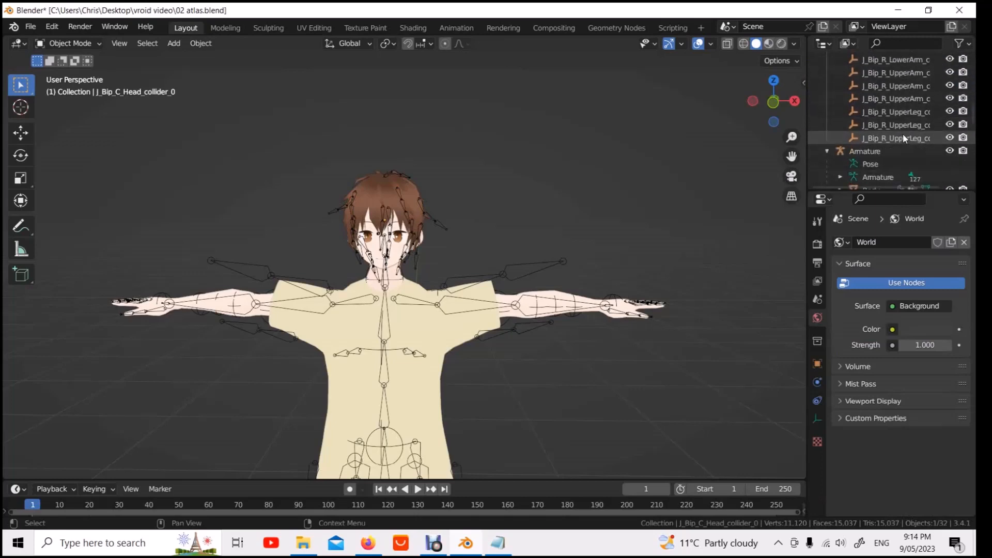
{"action": "left_click", "coordinate": [903, 137], "text": "shift"}
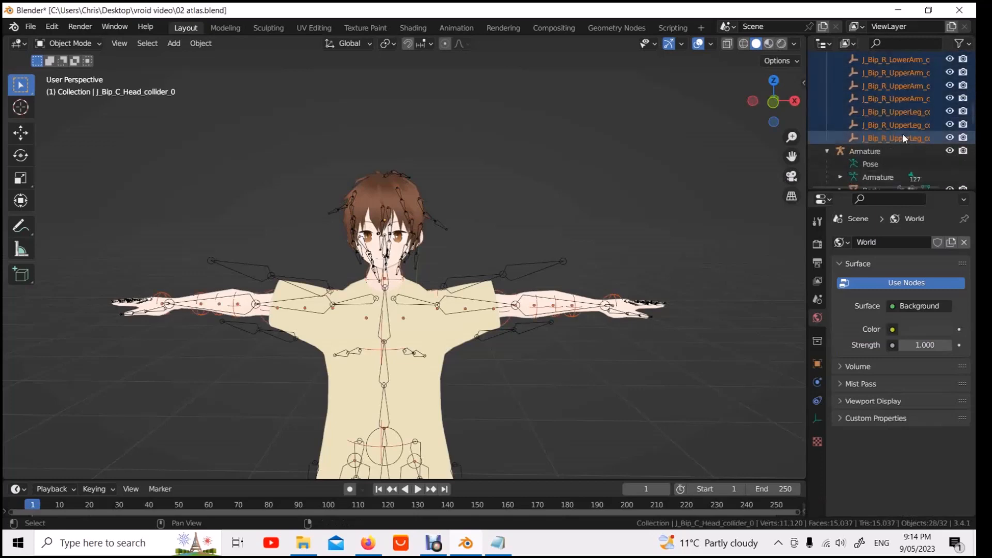
{"action": "key", "text": "Delete"}
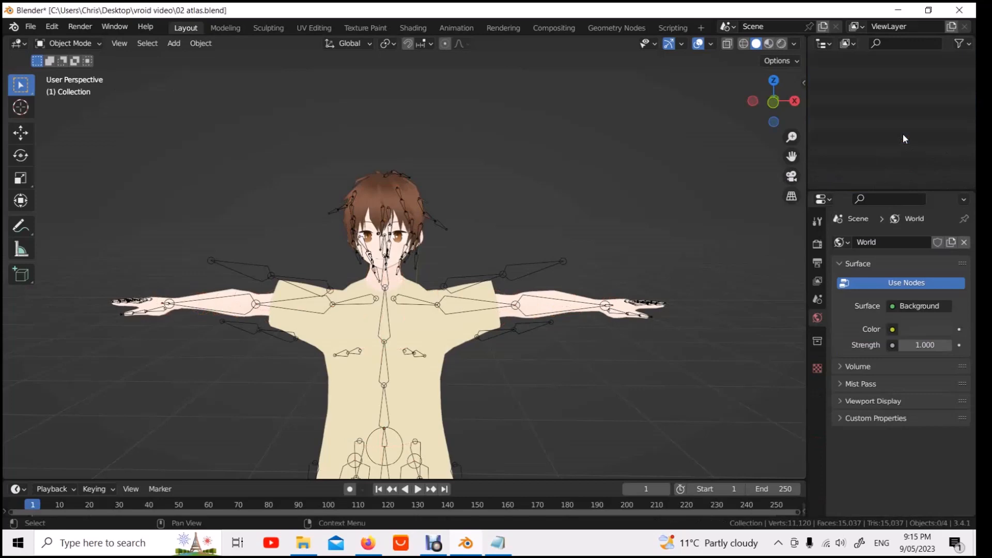
Step: Delete the secondary empty parented to the Armature
{"action": "scroll", "coordinate": [903, 134], "scroll_direction": "up", "scroll_amount": 5}
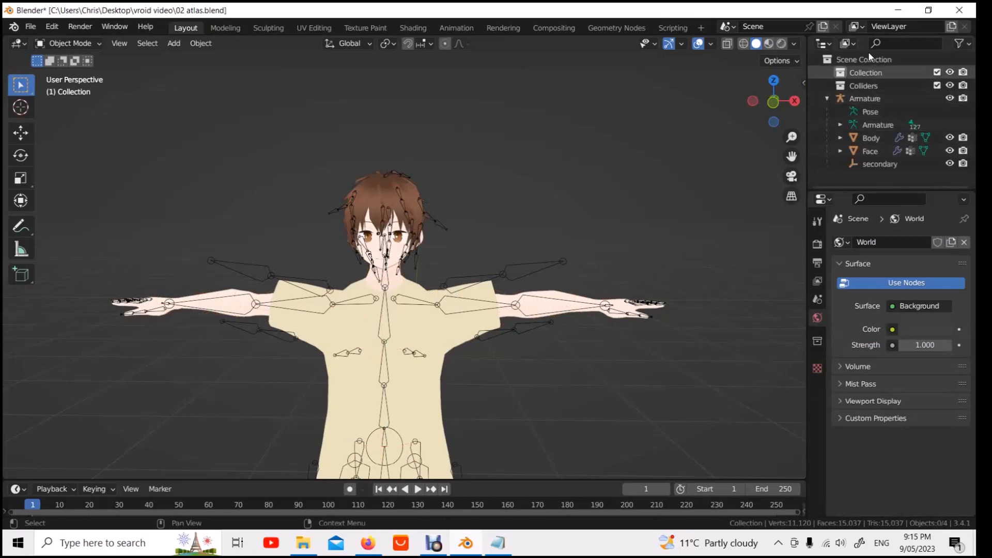
{"action": "left_click", "coordinate": [877, 164]}
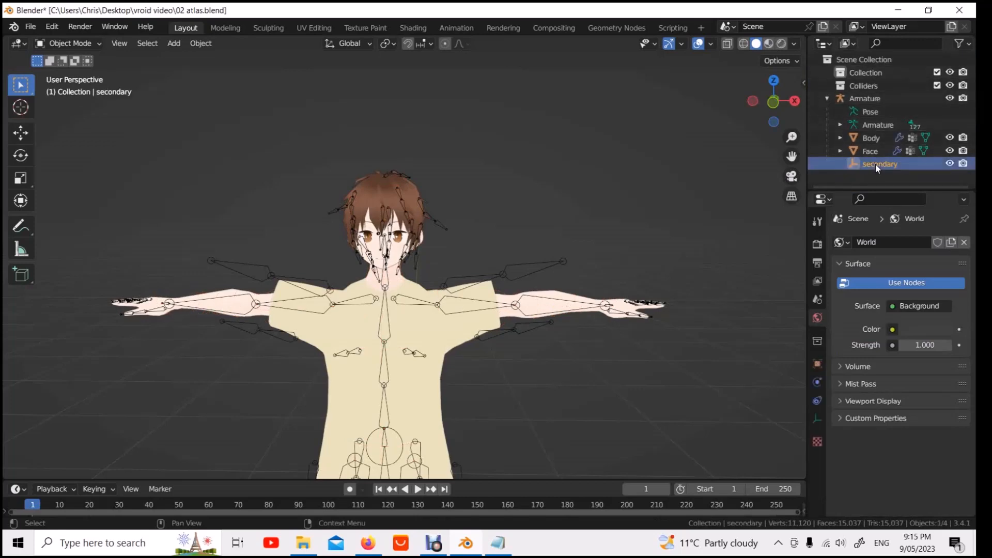
{"action": "key", "text": "Delete"}
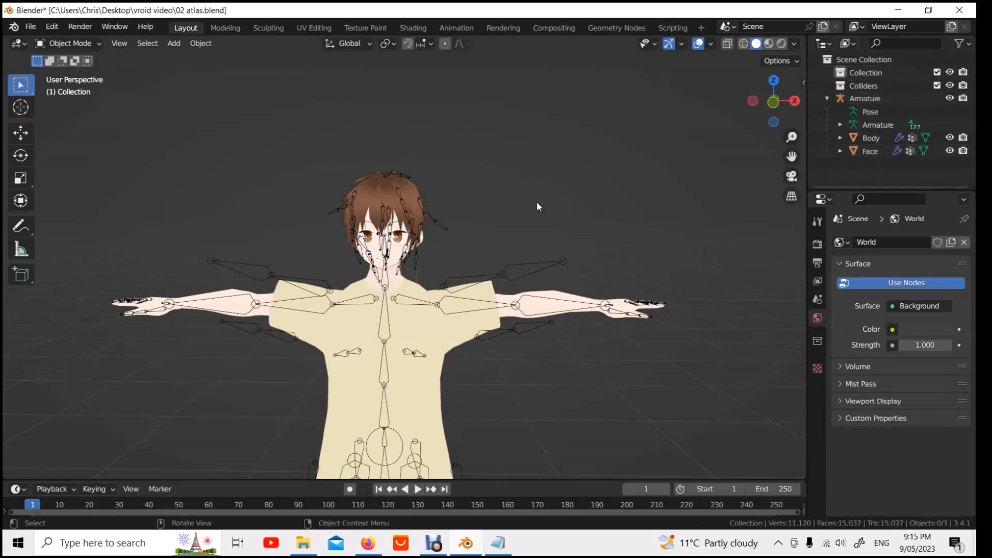
Step: Select the Body mesh and put it in Edit Mode
{"action": "scroll", "coordinate": [405, 201], "scroll_direction": "up", "scroll_amount": 5}
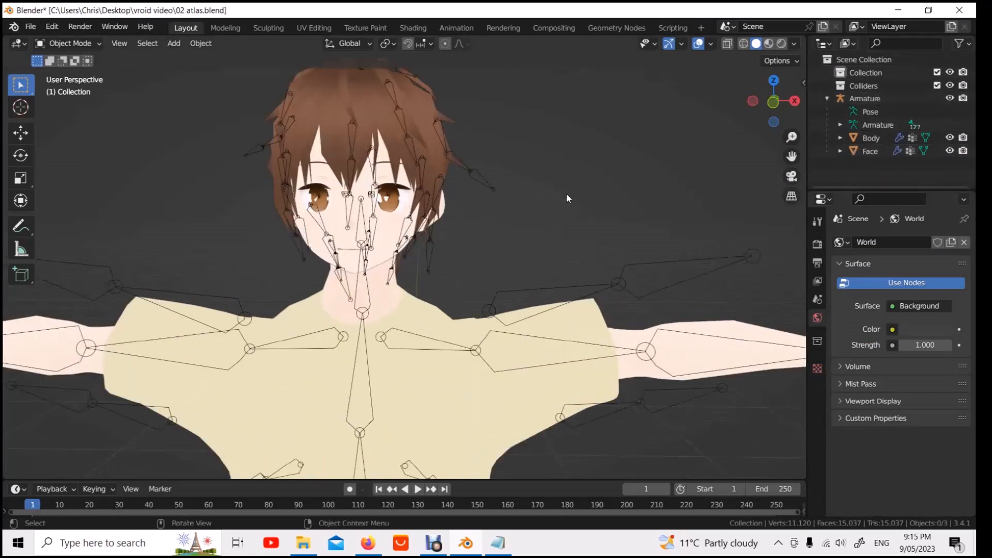
{"action": "scroll", "coordinate": [299, 136], "scroll_direction": "down", "scroll_amount": 5}
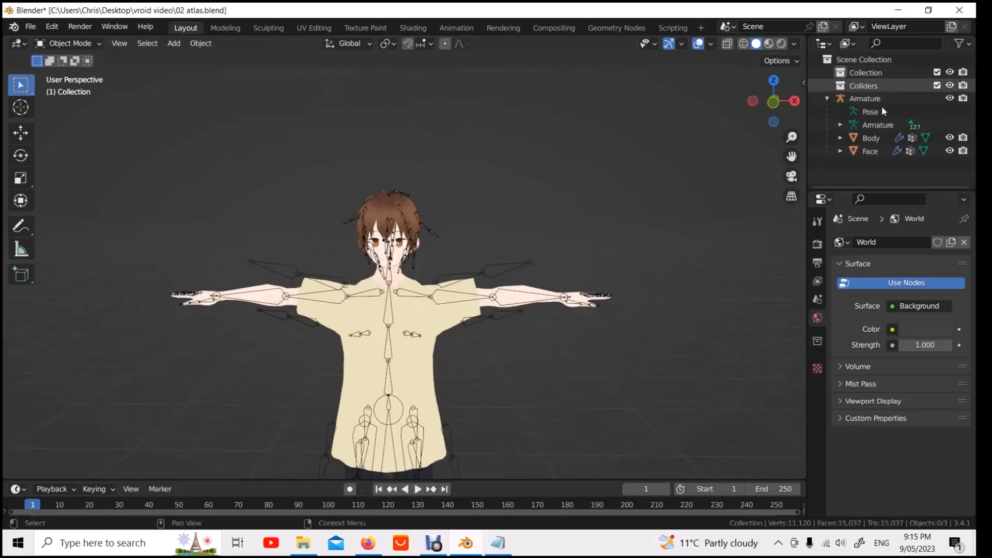
{"action": "left_click", "coordinate": [884, 137]}
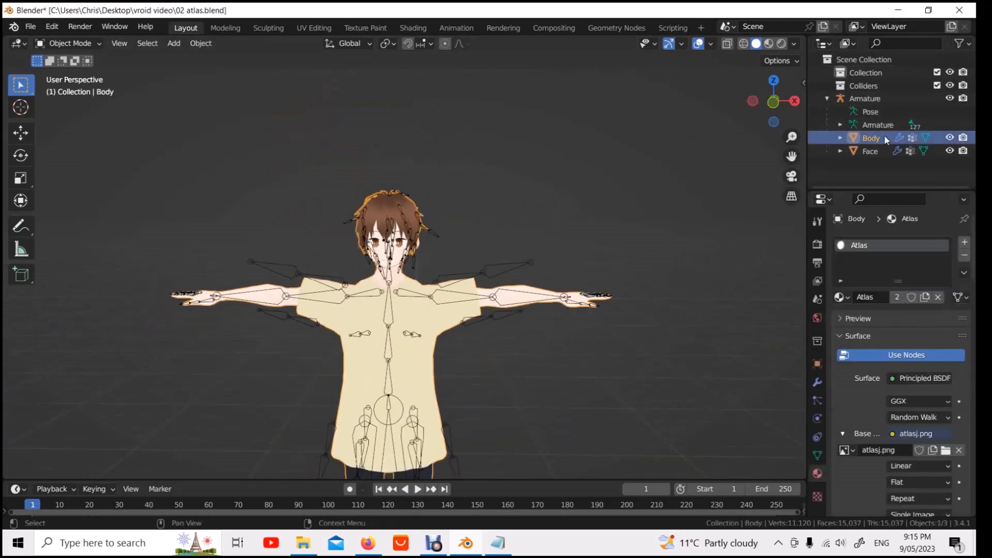
{"action": "scroll", "coordinate": [448, 178], "scroll_direction": "down", "scroll_amount": 2}
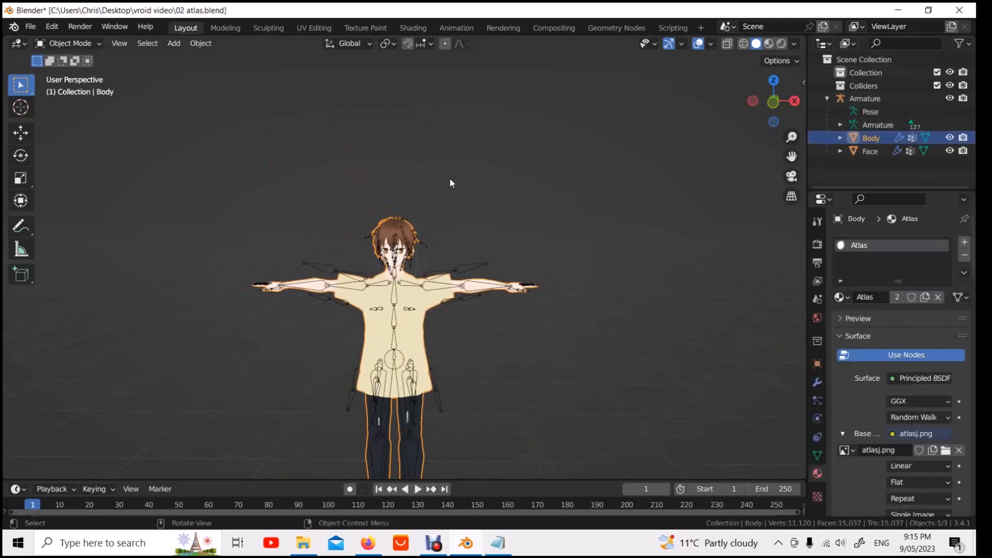
{"action": "left_click", "coordinate": [86, 43]}
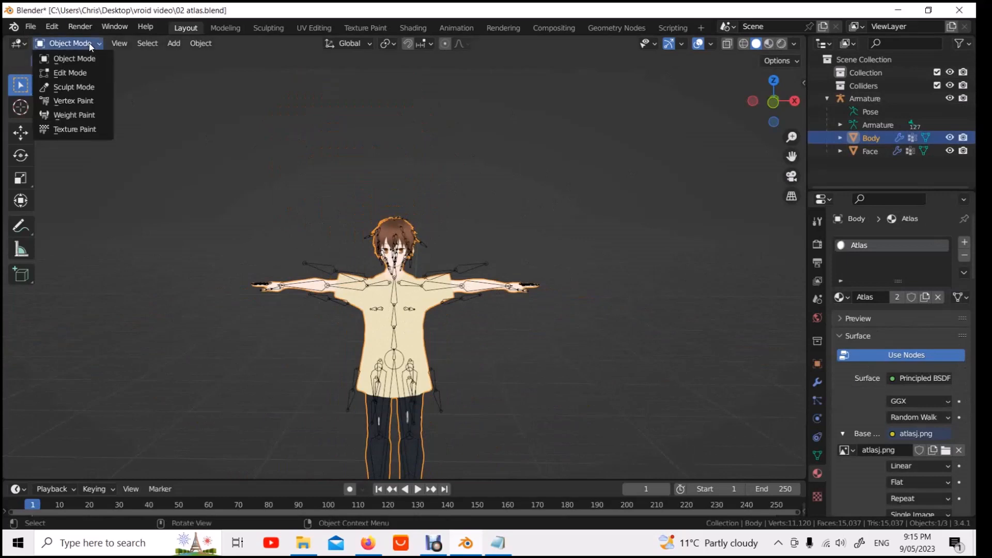
{"action": "left_click", "coordinate": [79, 73]}
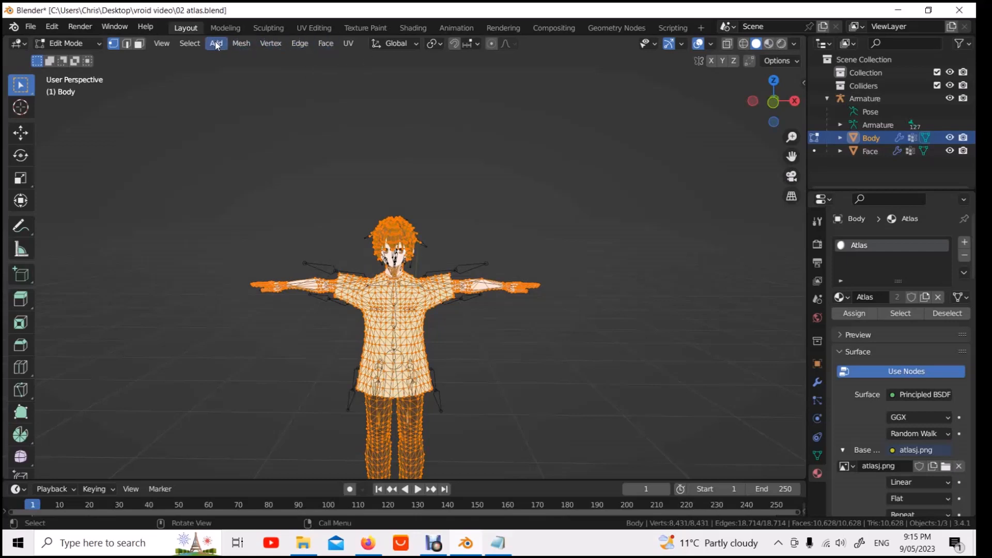
Step: Try to merge all of the Body mesh's vertices by distance and inspect the mesh from the side
{"action": "left_click", "coordinate": [241, 44]}
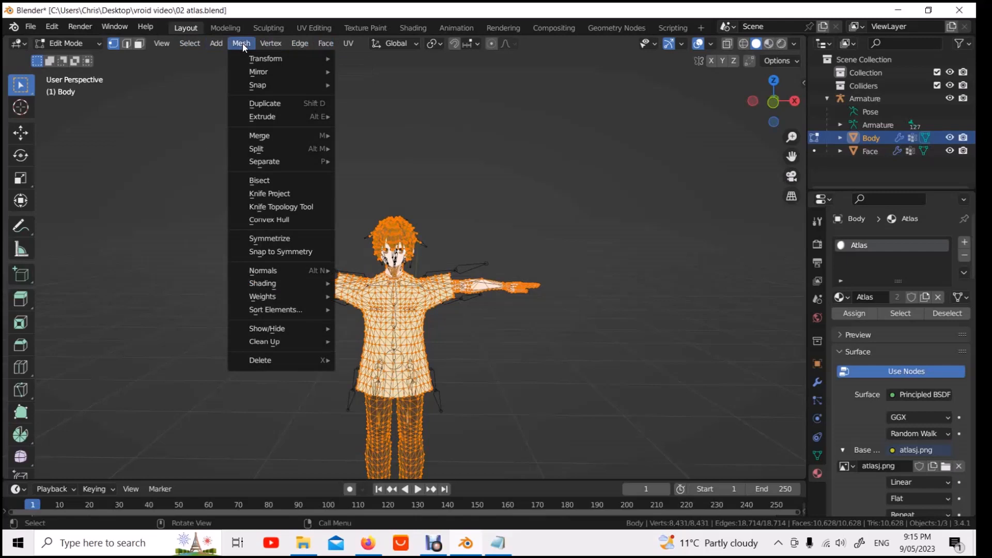
{"action": "mouse_move", "coordinate": [269, 138]}
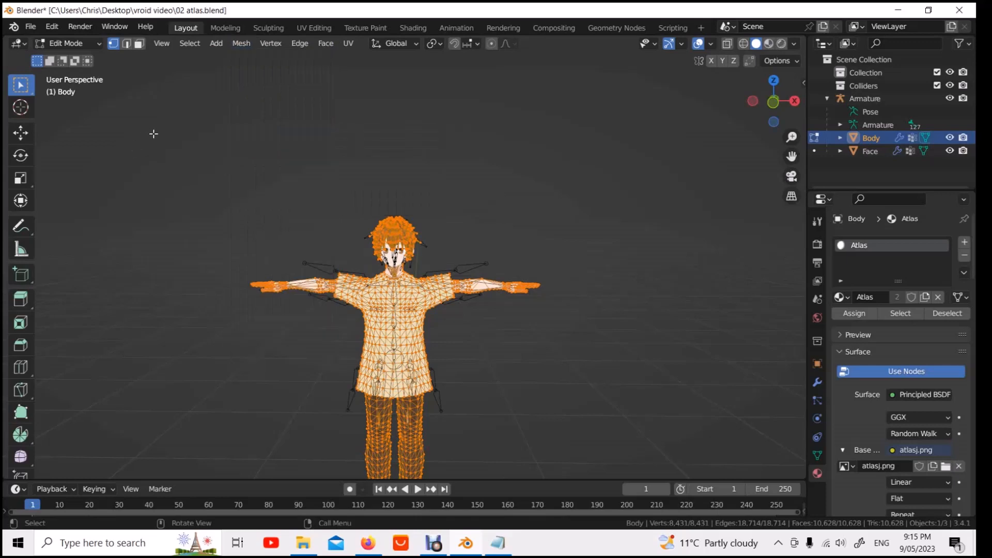
{"action": "key", "text": "m"}
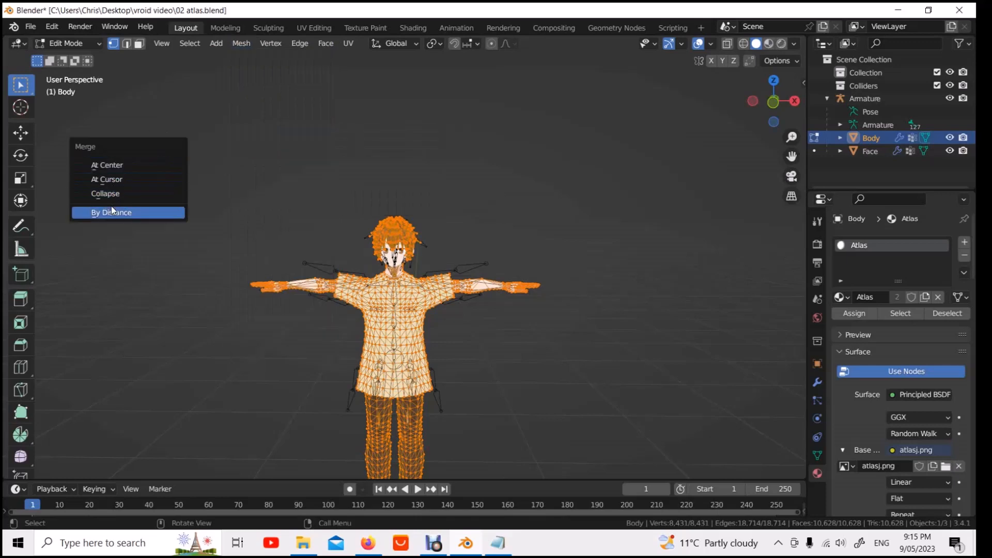
{"action": "right_click", "coordinate": [158, 131]}
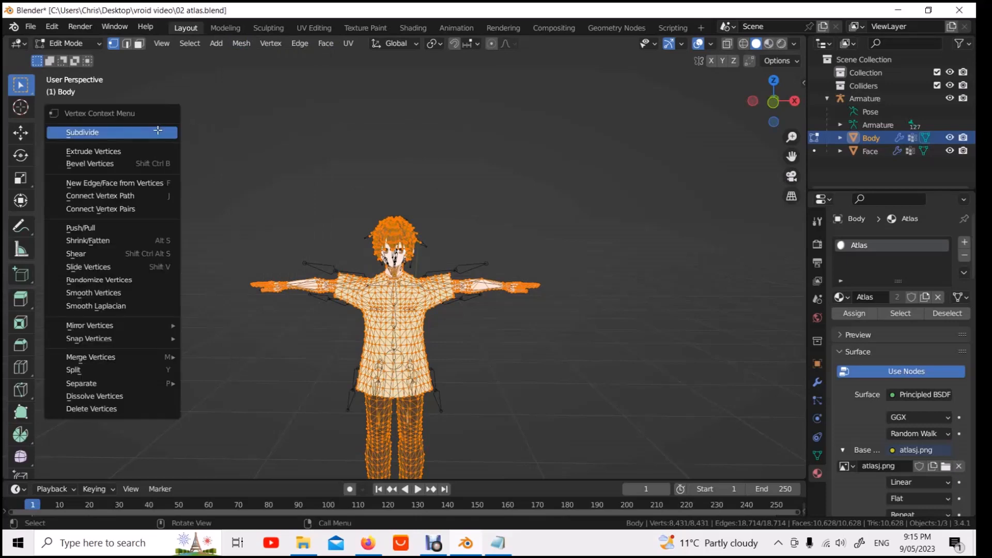
{"action": "mouse_move", "coordinate": [110, 361]}
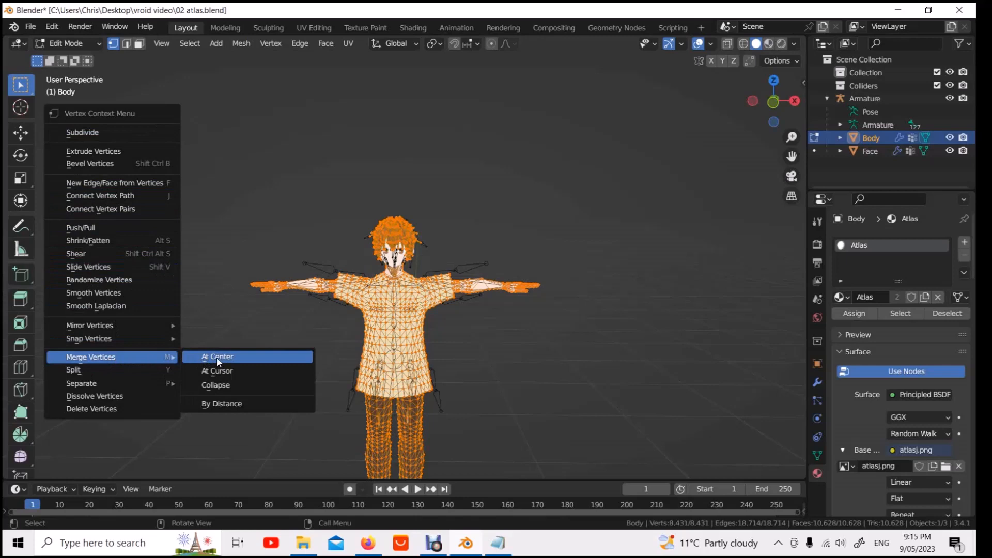
{"action": "left_click", "coordinate": [243, 405]}
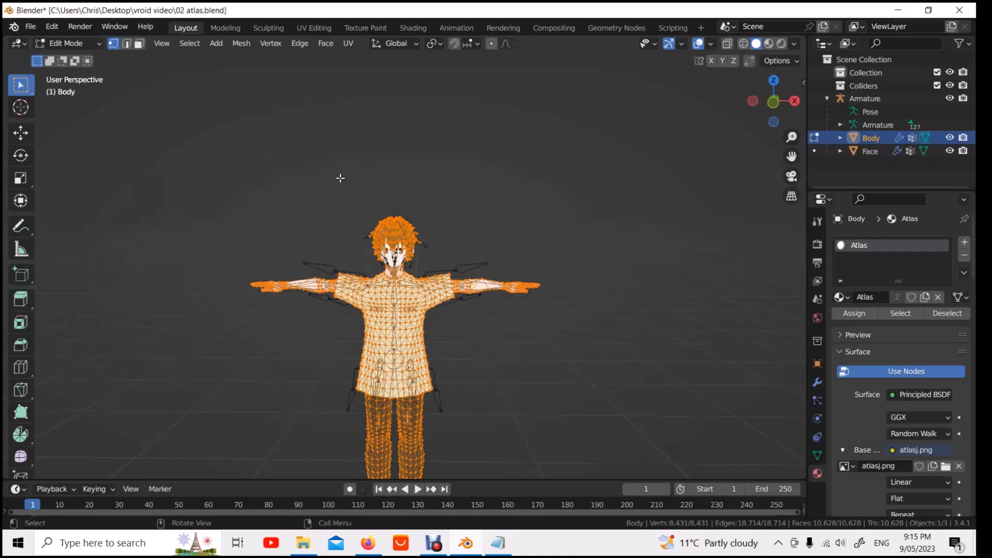
{"action": "scroll", "coordinate": [340, 178], "scroll_direction": "down", "scroll_amount": 2}
{"action": "scroll", "coordinate": [314, 174], "scroll_direction": "up", "scroll_amount": 2}
{"action": "middle_click_drag", "start_coordinate": [268, 197], "coordinate": [370, 160]}
{"action": "scroll", "coordinate": [567, 279], "scroll_direction": "up", "scroll_amount": 2}
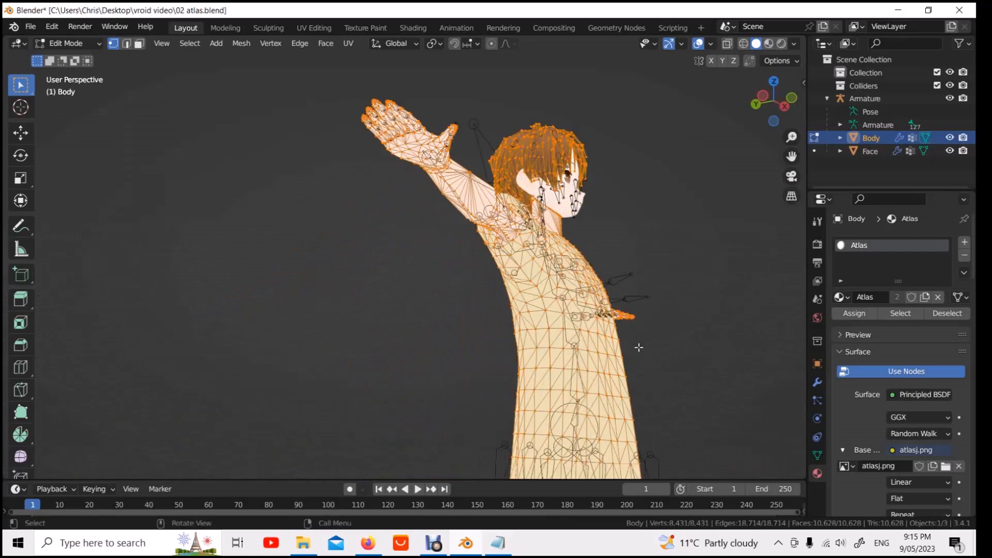
Step: Select the geometry linked to part of the shirt front and inspect from several sides which parts are connected
{"action": "key", "text": "alt+a"}
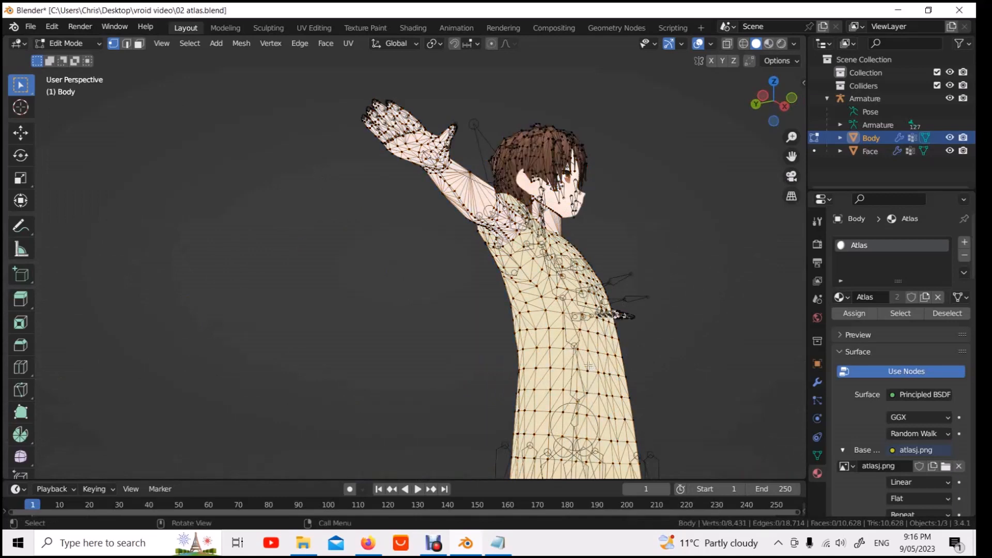
{"action": "left_click_drag", "start_coordinate": [576, 361], "coordinate": [615, 393]}
{"action": "key", "text": "ctrl+l"}
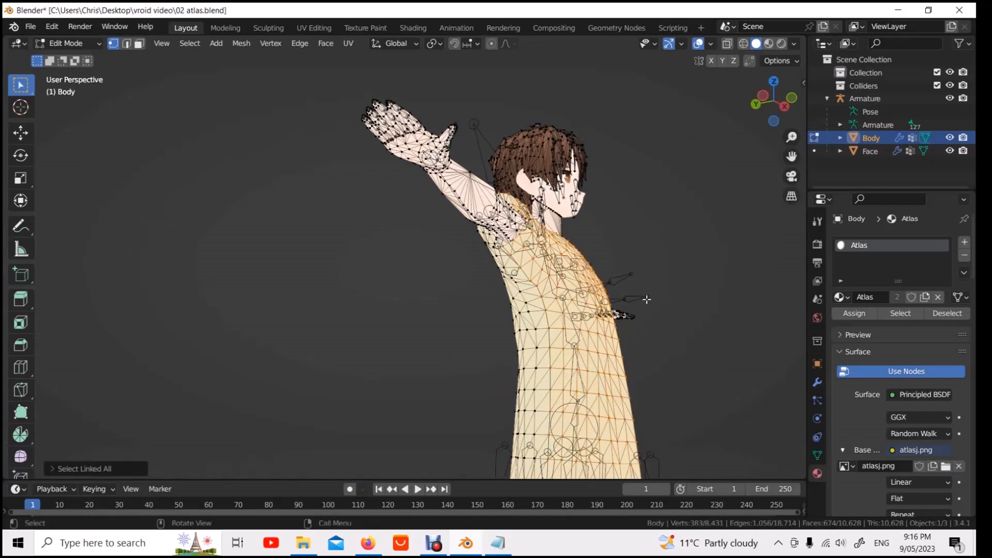
{"action": "middle_click_drag", "start_coordinate": [678, 259], "coordinate": [711, 230]}
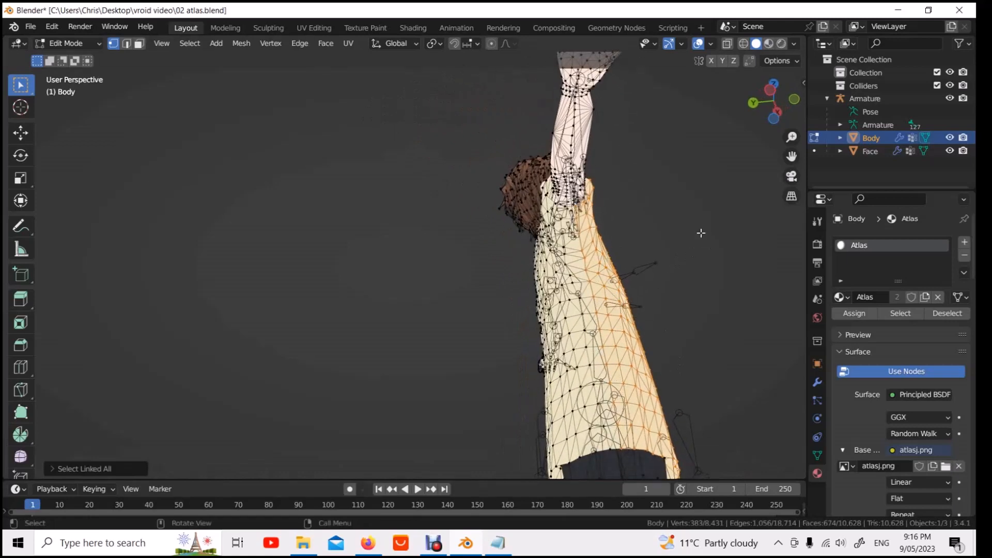
{"action": "middle_click_drag", "start_coordinate": [700, 233], "coordinate": [609, 250]}
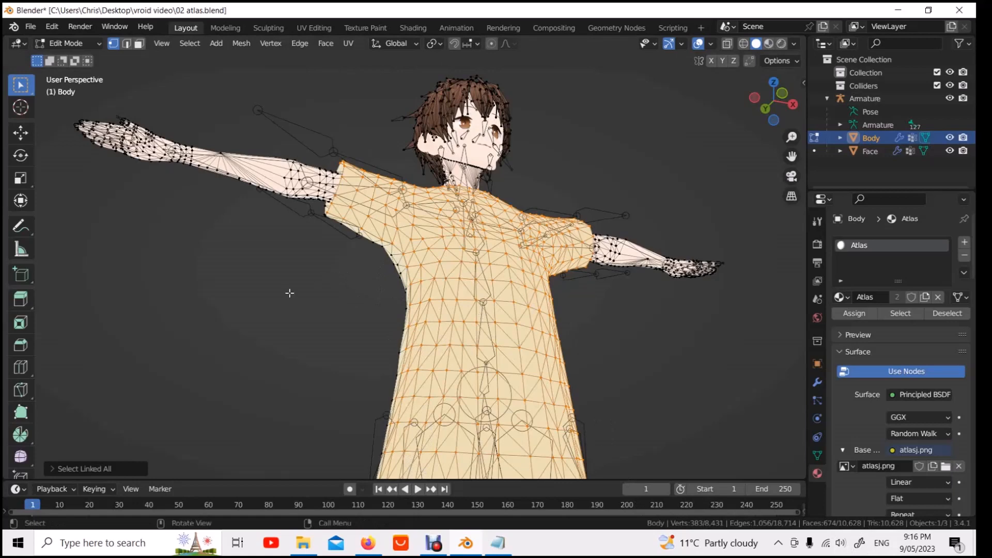
{"action": "scroll", "coordinate": [289, 294], "scroll_direction": "down", "scroll_amount": 3}
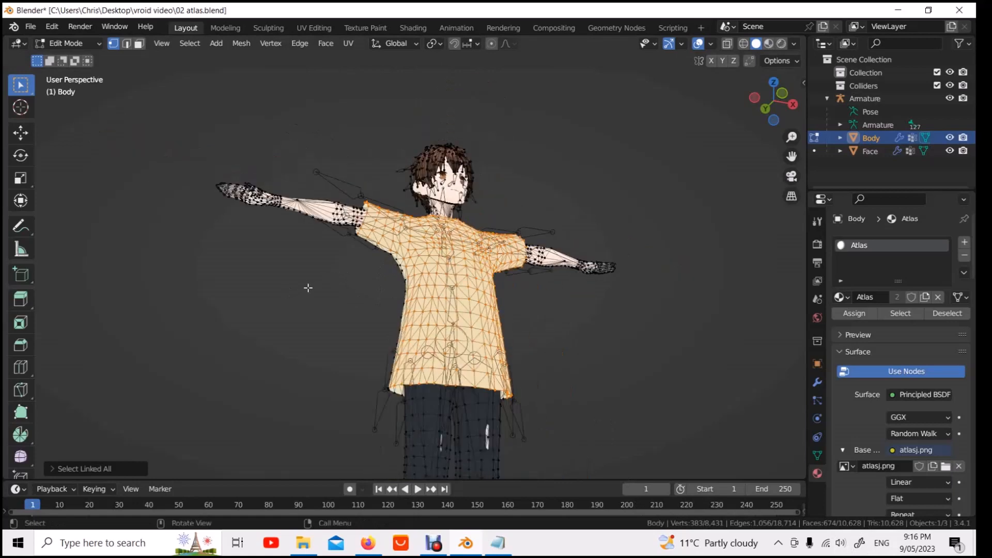
Step: Merge all vertices of the Body mesh by distance and return to Object Mode
{"action": "key", "text": "a"}
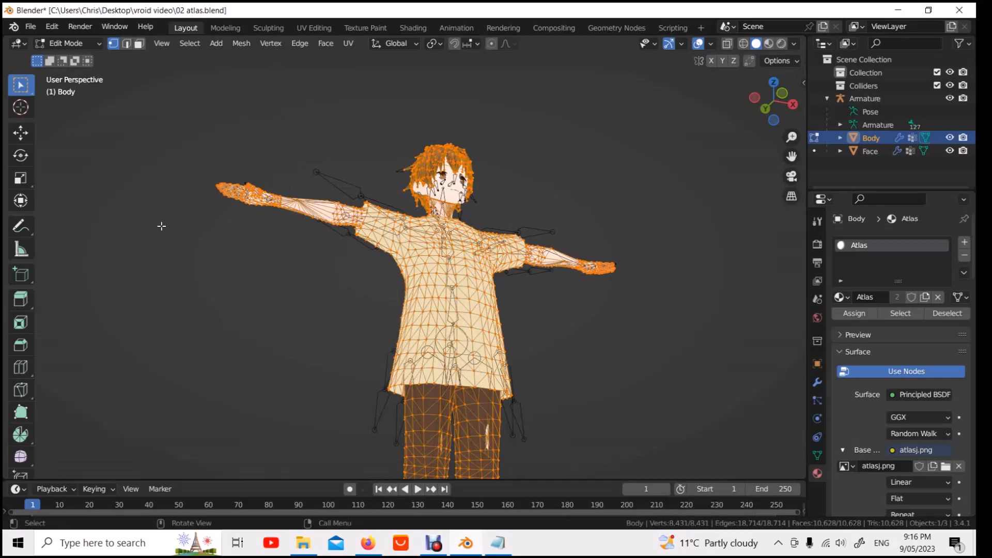
{"action": "key", "text": "m"}
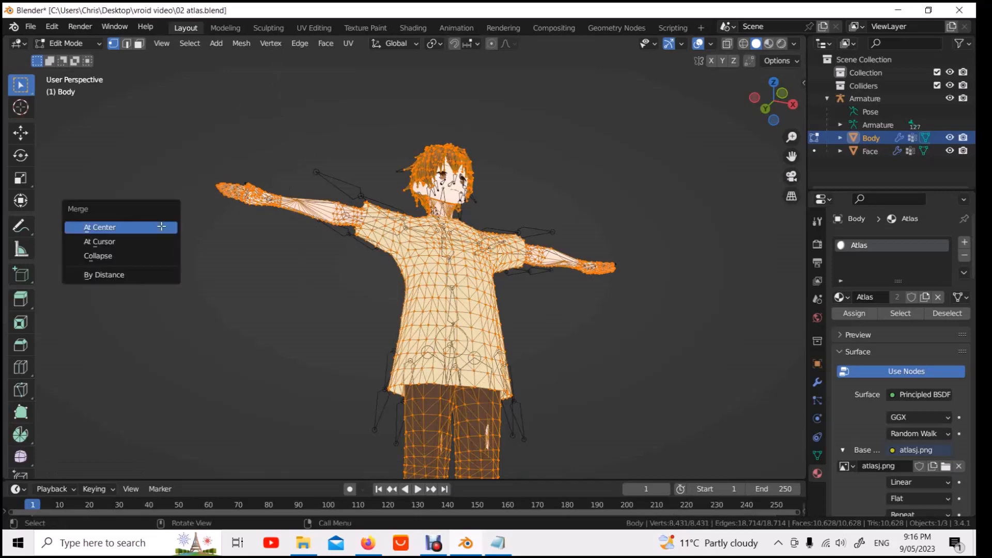
{"action": "left_click", "coordinate": [119, 274]}
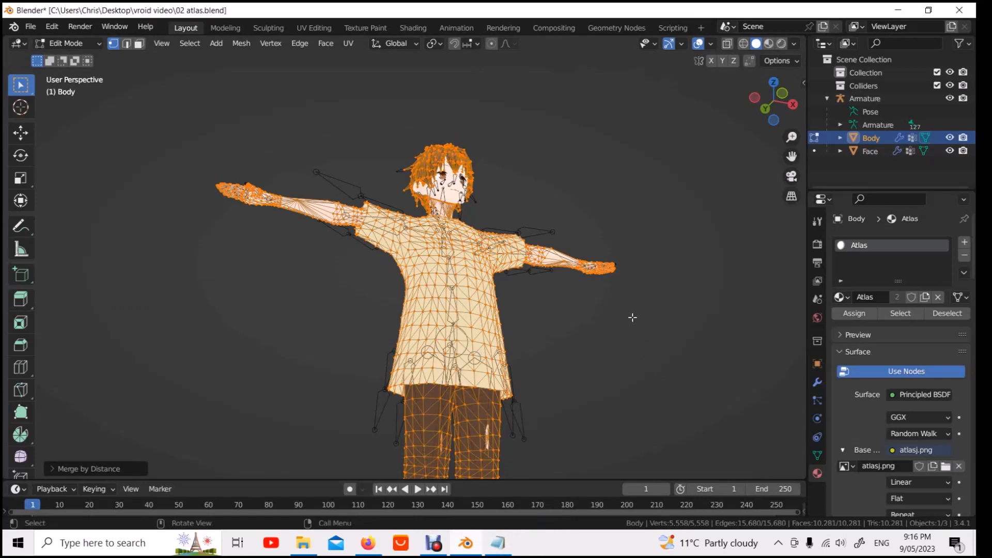
{"action": "middle_click_drag", "start_coordinate": [632, 317], "coordinate": [586, 351]}
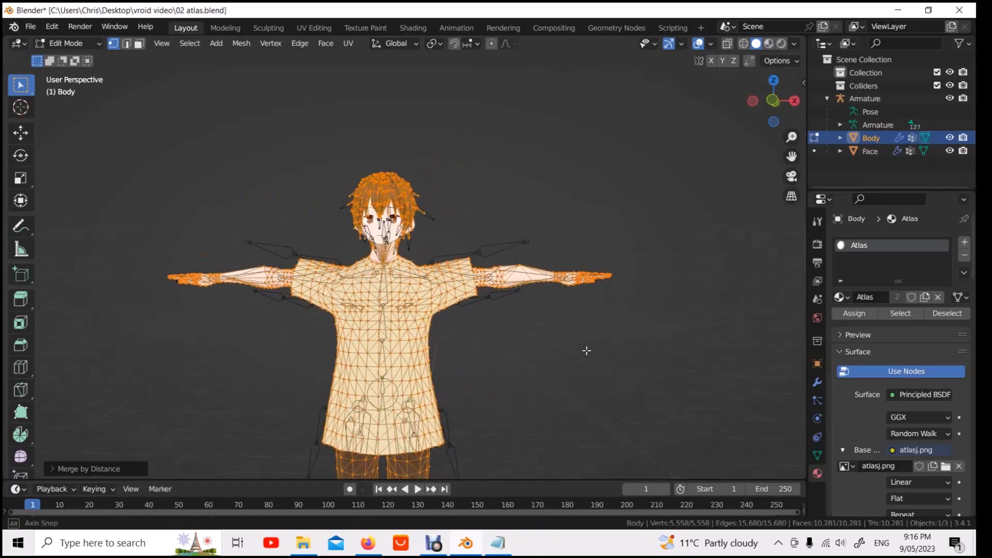
{"action": "left_click", "coordinate": [85, 43]}
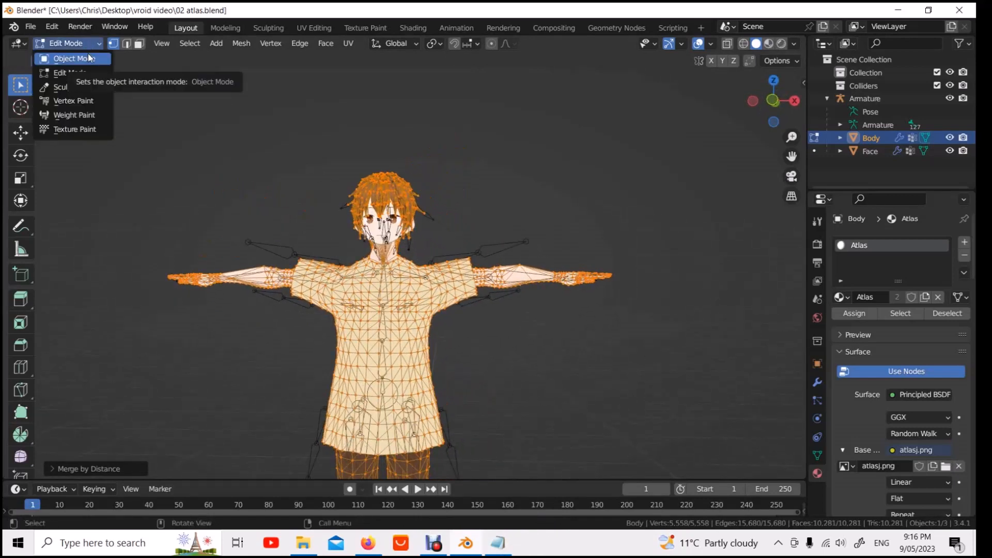
{"action": "left_click", "coordinate": [89, 58]}
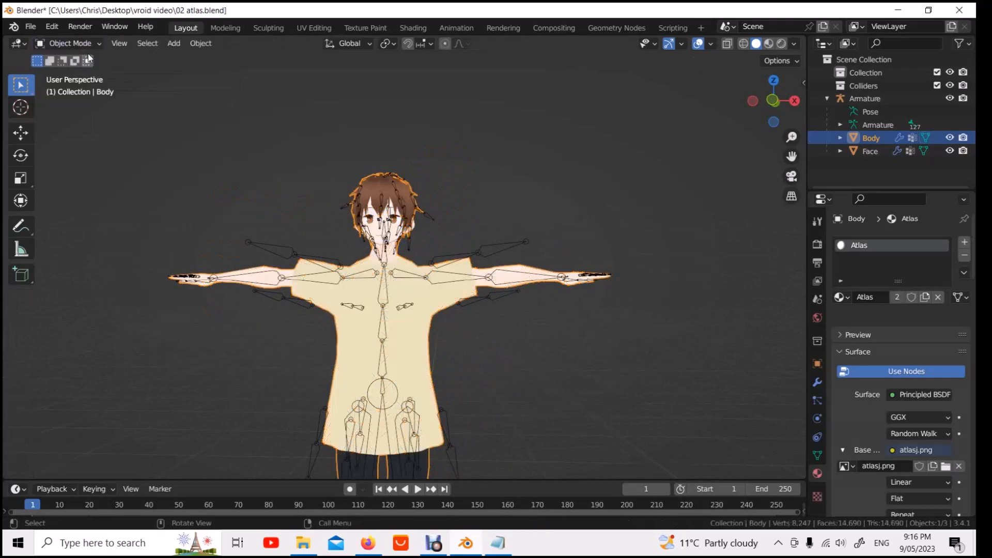
Step: Merge all vertices of the Face mesh by distance in Edit Mode, ending back in Object Mode
{"action": "left_click", "coordinate": [873, 154]}
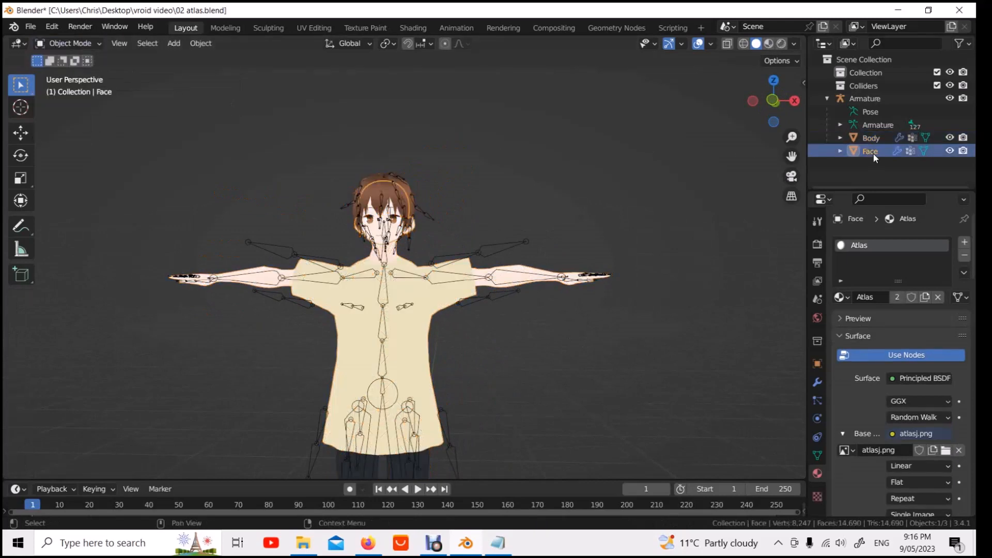
{"action": "left_click", "coordinate": [96, 43]}
{"action": "left_click", "coordinate": [91, 73]}
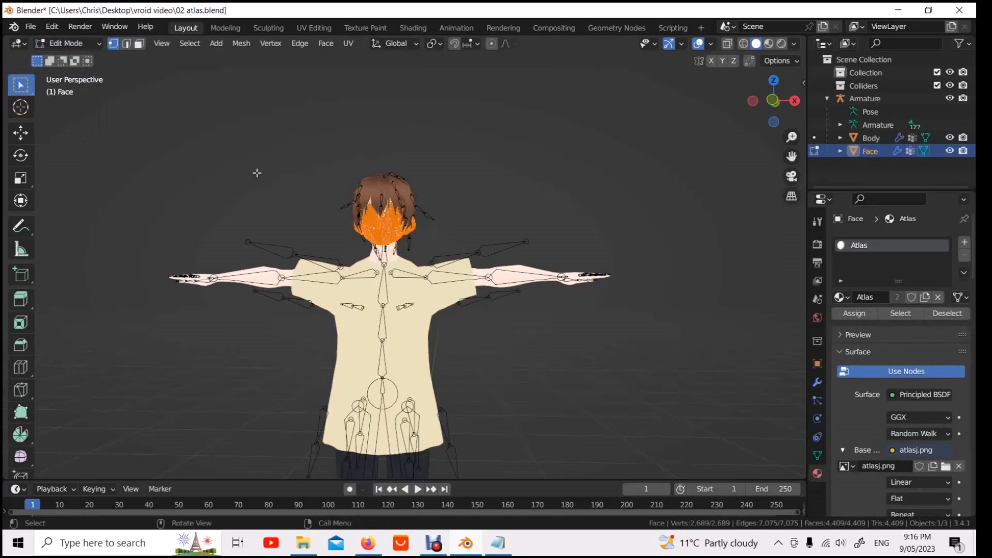
{"action": "right_click", "coordinate": [225, 155]}
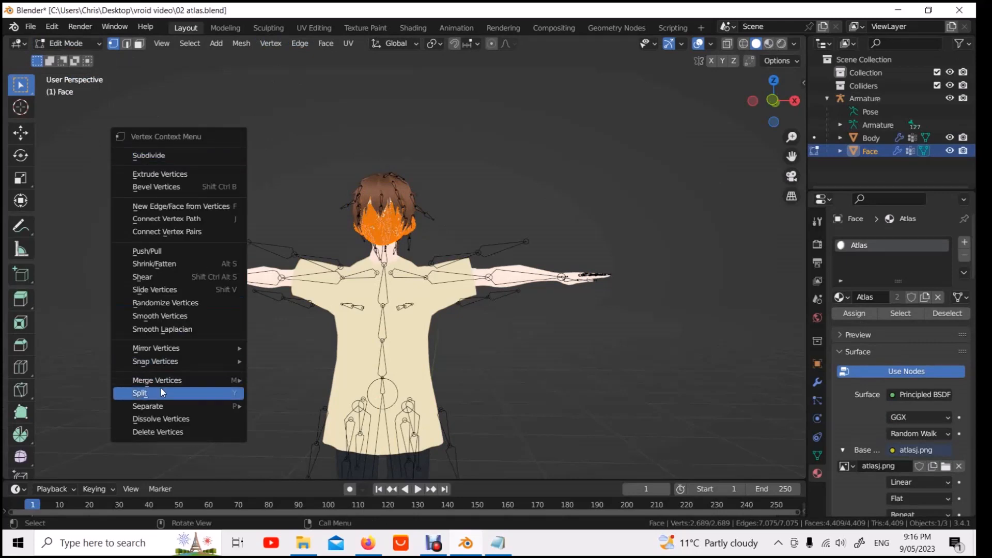
{"action": "mouse_move", "coordinate": [175, 382]}
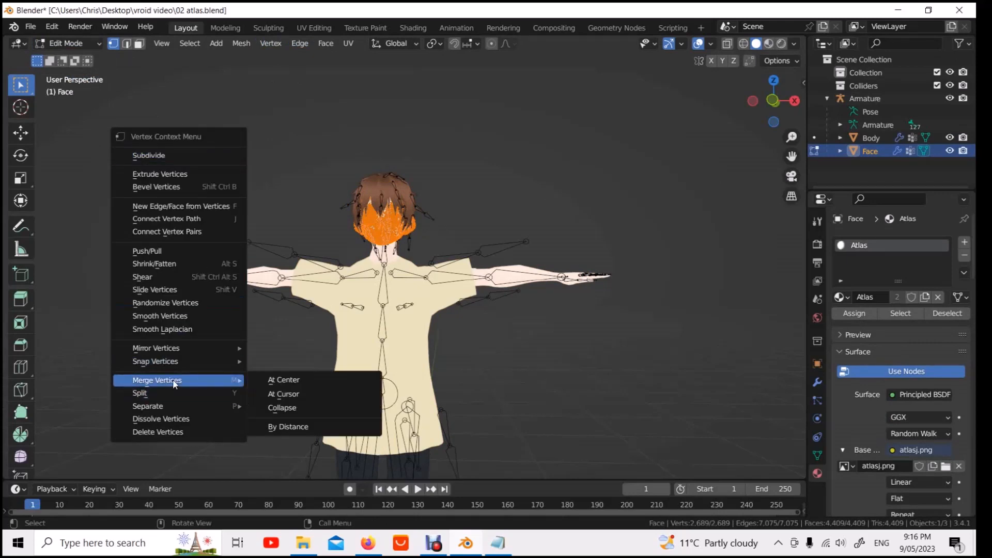
{"action": "left_click", "coordinate": [287, 431]}
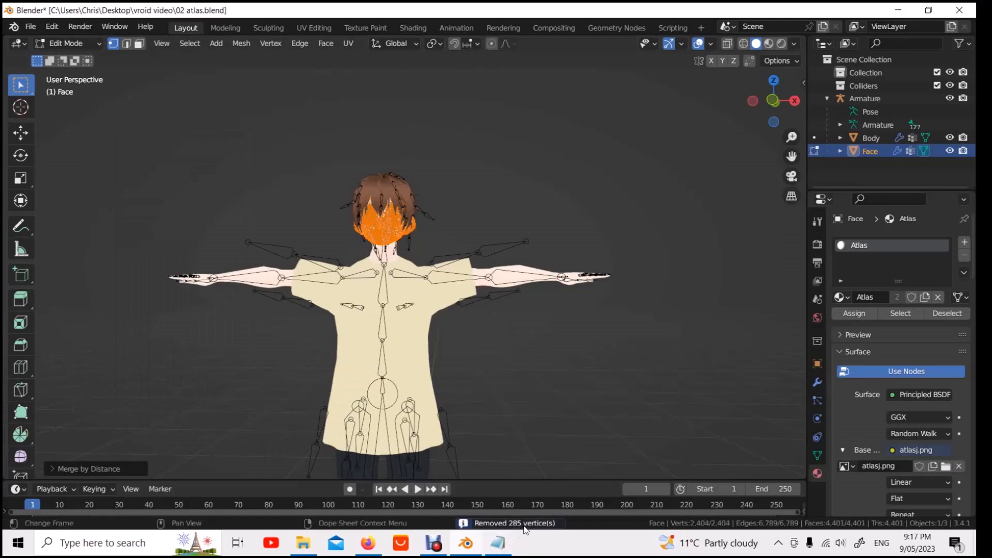
{"action": "left_click", "coordinate": [82, 42]}
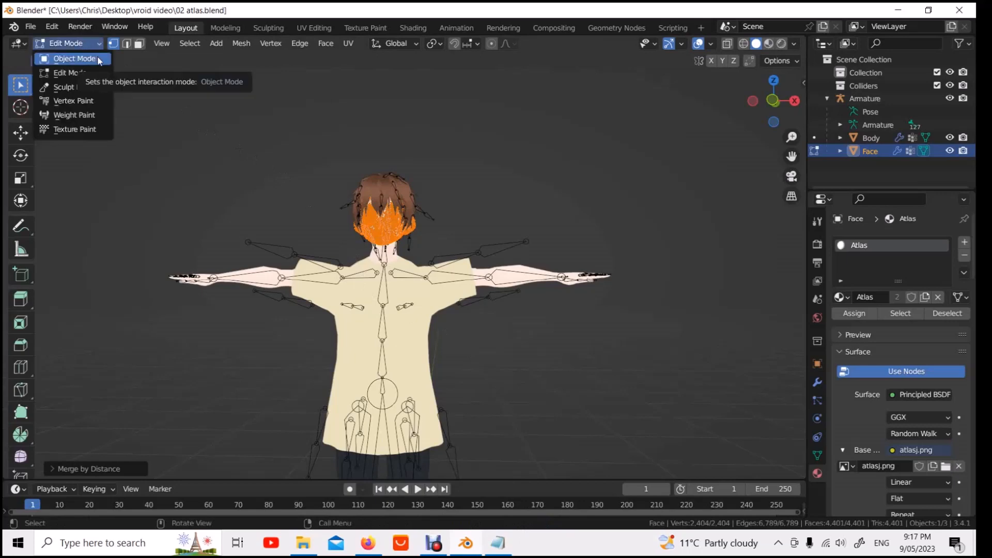
{"action": "left_click", "coordinate": [99, 59]}
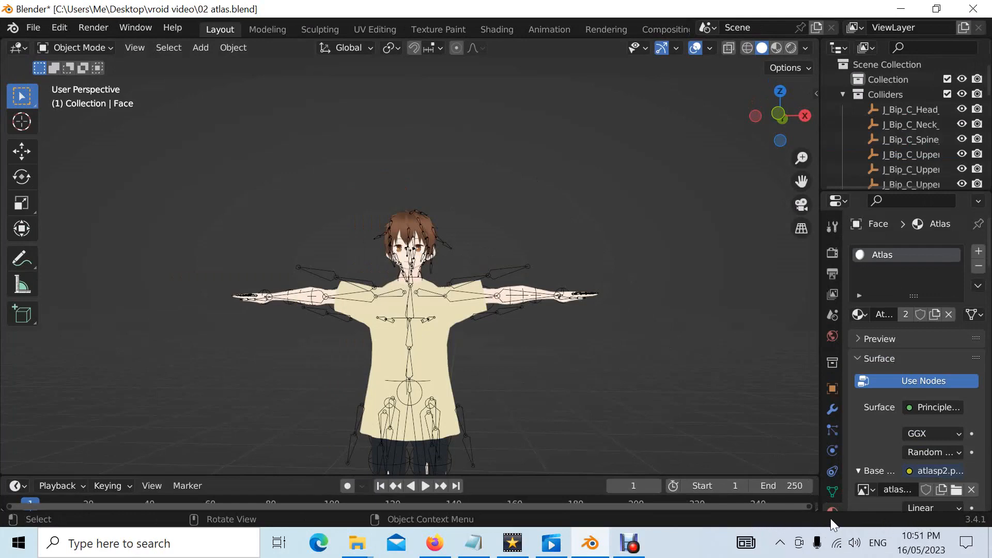
Step: Enable Scene Statistics in the status bar
{"action": "right_click", "coordinate": [780, 517]}
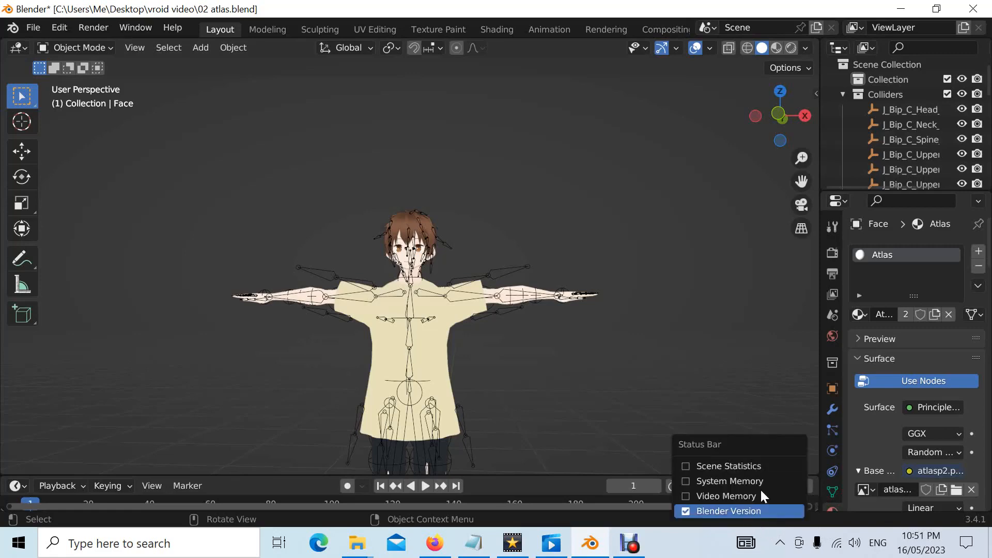
{"action": "left_click", "coordinate": [685, 464]}
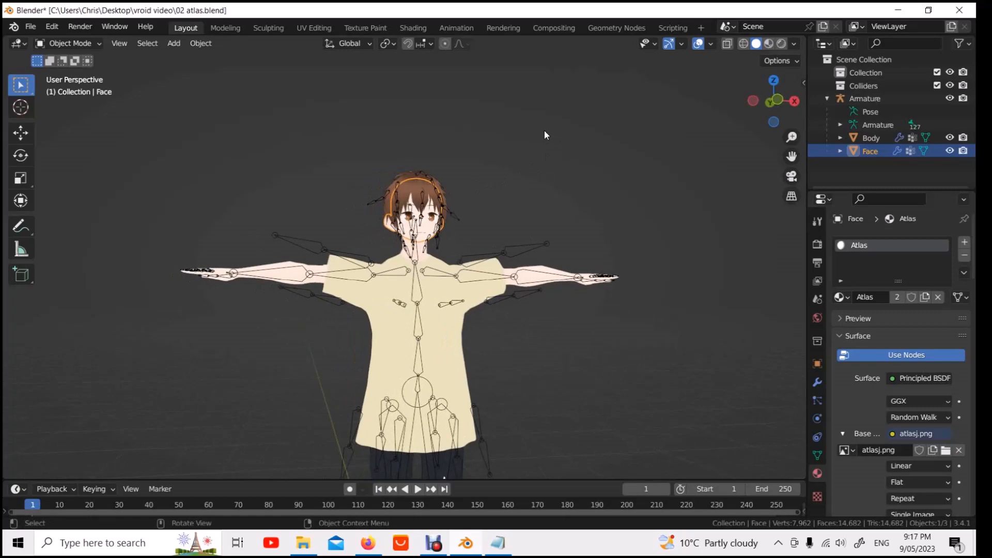
Step: Select the whole linked shirt geometry in the Body mesh and separate the selection into its own object
{"action": "scroll", "coordinate": [448, 253], "scroll_direction": "up", "scroll_amount": 4}
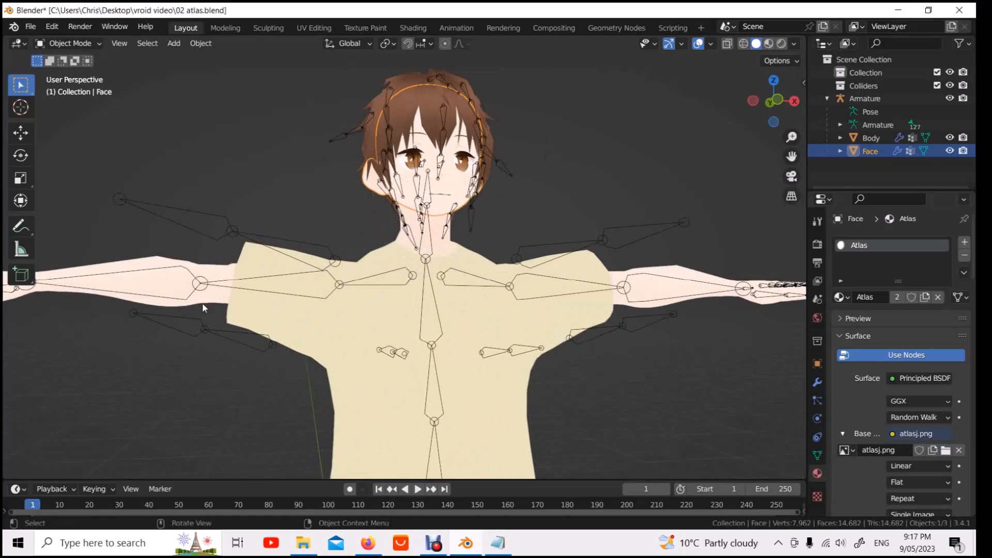
{"action": "left_click", "coordinate": [97, 43]}
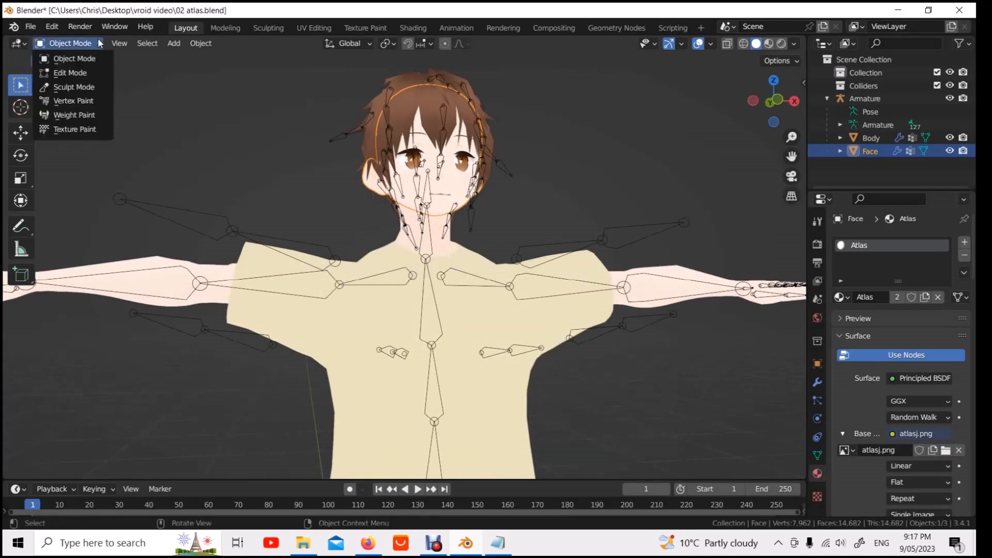
{"action": "left_click", "coordinate": [95, 59]}
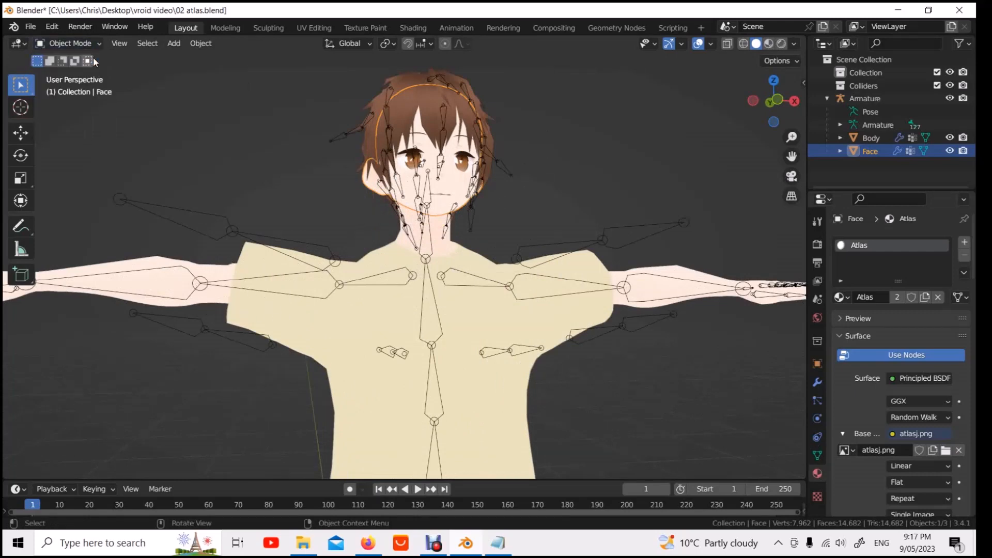
{"action": "left_click", "coordinate": [340, 321]}
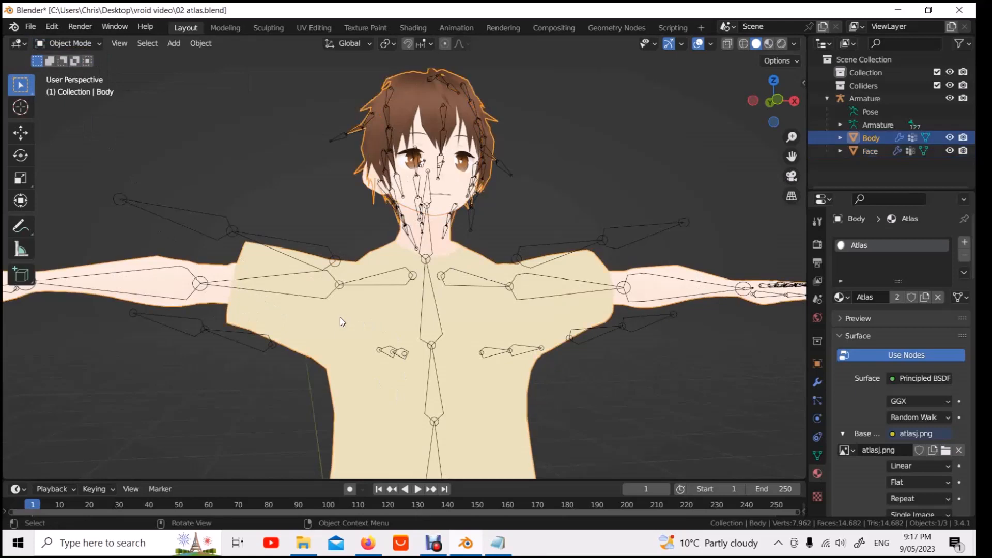
{"action": "left_click", "coordinate": [83, 45]}
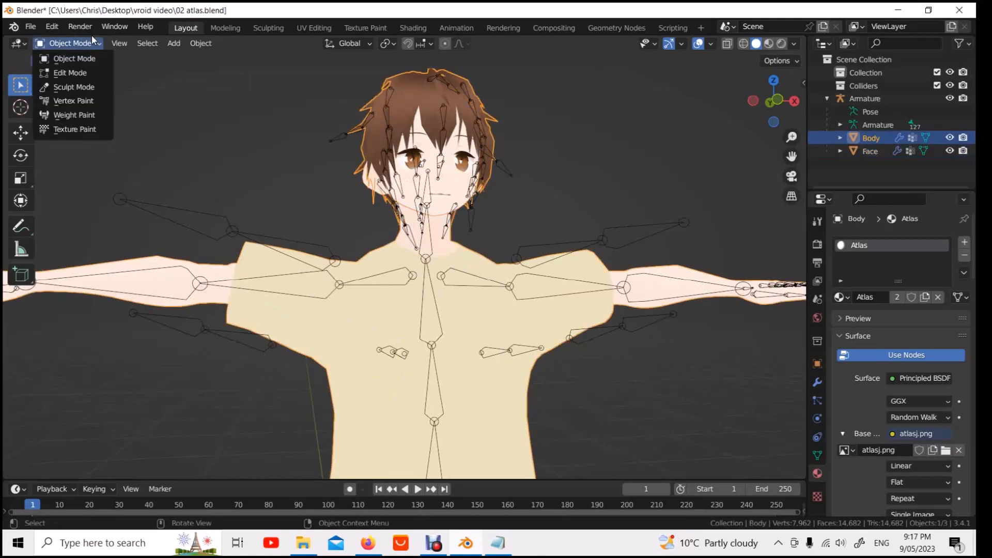
{"action": "left_click", "coordinate": [86, 68]}
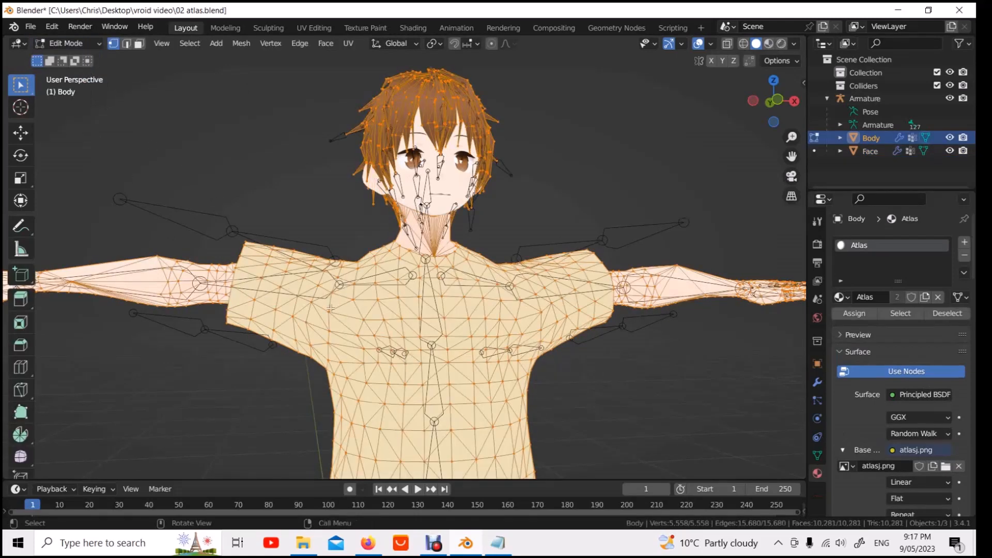
{"action": "left_click", "coordinate": [399, 321]}
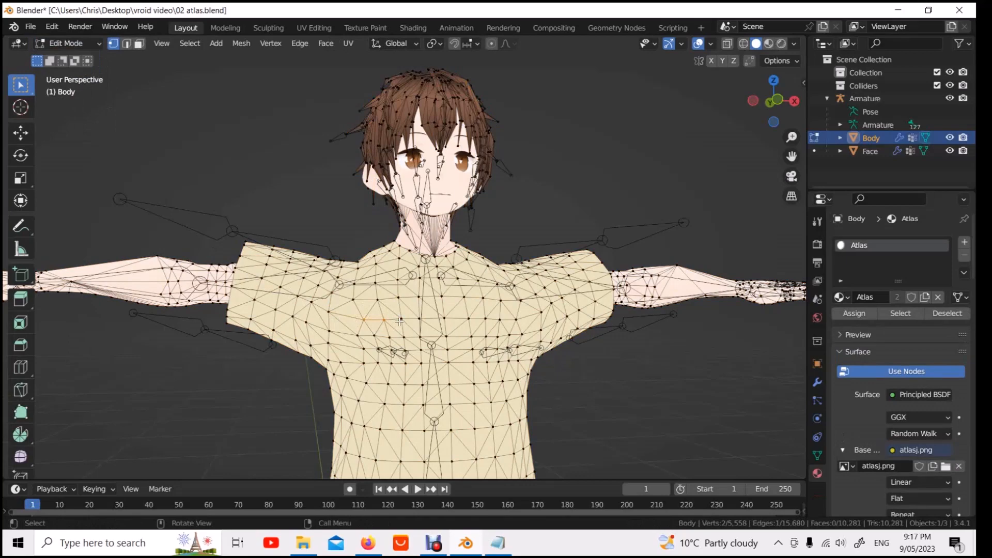
{"action": "key", "text": "ctrl+l"}
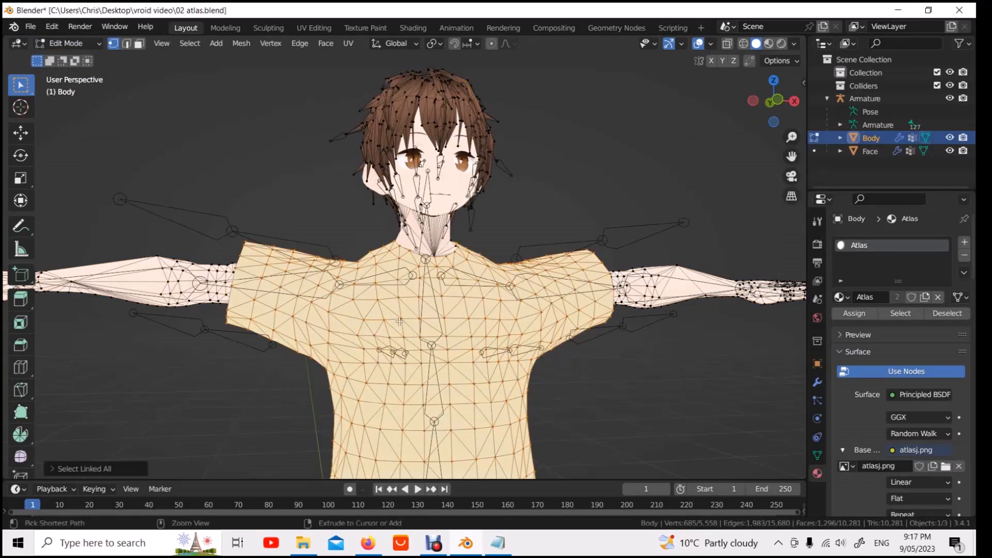
{"action": "mouse_move", "coordinate": [218, 380]}
{"action": "middle_mouse_down"}
{"action": "mouse_move", "coordinate": [212, 389]}
{"action": "mouse_move", "coordinate": [394, 366]}
{"action": "mouse_move", "coordinate": [235, 360]}
{"action": "mouse_move", "coordinate": [215, 362]}
{"action": "mouse_move", "coordinate": [350, 358]}
{"action": "mouse_move", "coordinate": [203, 375]}
{"action": "middle_mouse_up"}
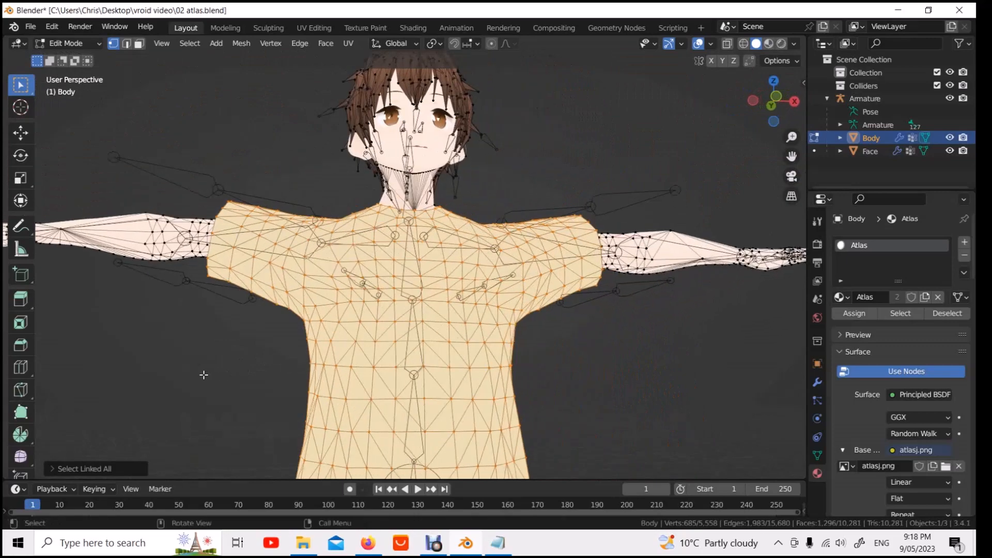
{"action": "right_click", "coordinate": [163, 300]}
{"action": "mouse_move", "coordinate": [112, 493]}
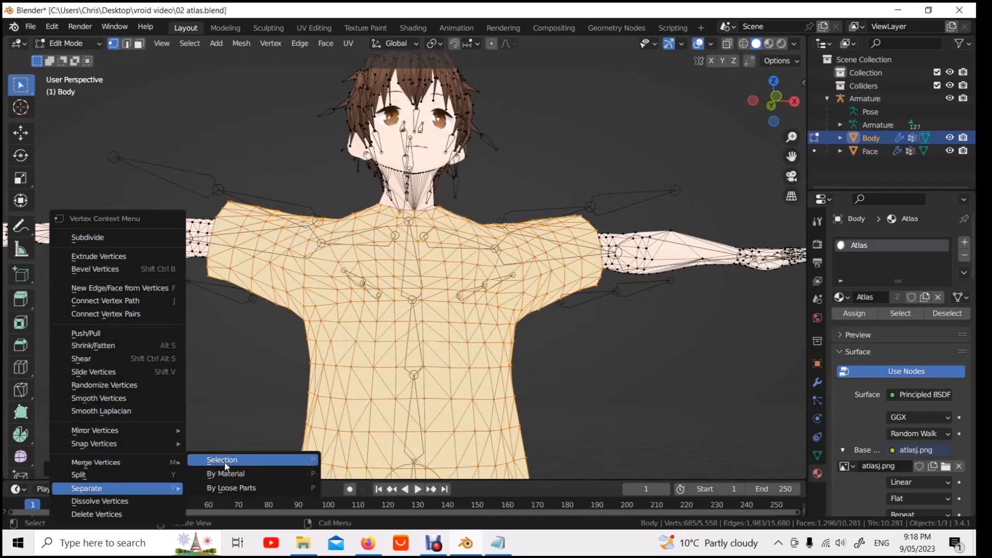
{"action": "left_click", "coordinate": [224, 461]}
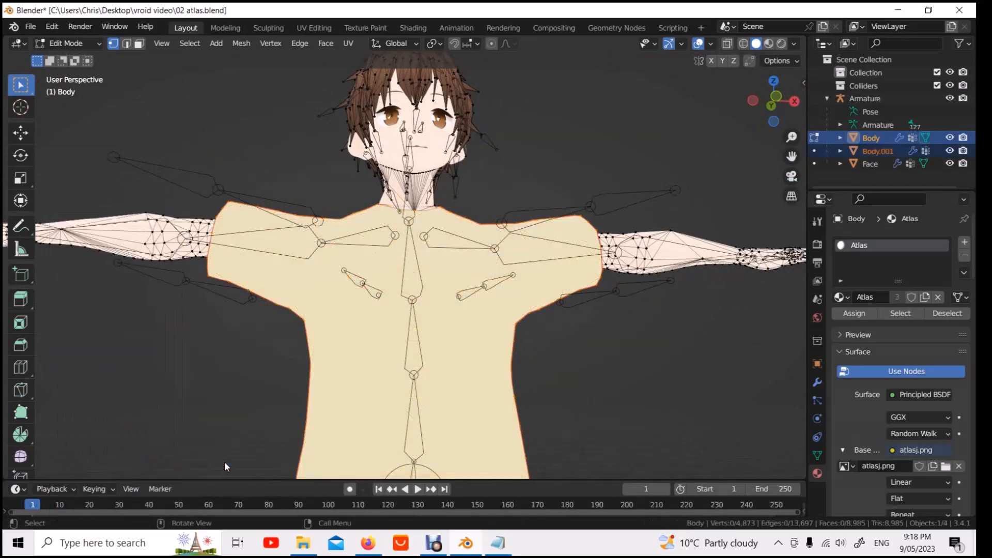
Step: Return to Object Mode and rename the separated shirt object as shirt
{"action": "left_click", "coordinate": [873, 149]}
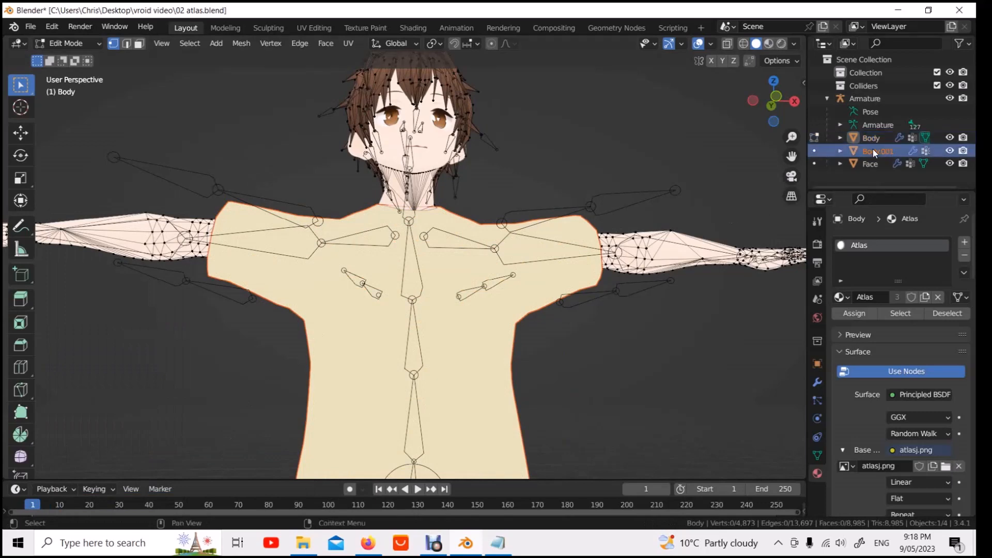
{"action": "left_click", "coordinate": [100, 41]}
{"action": "left_click", "coordinate": [78, 42]}
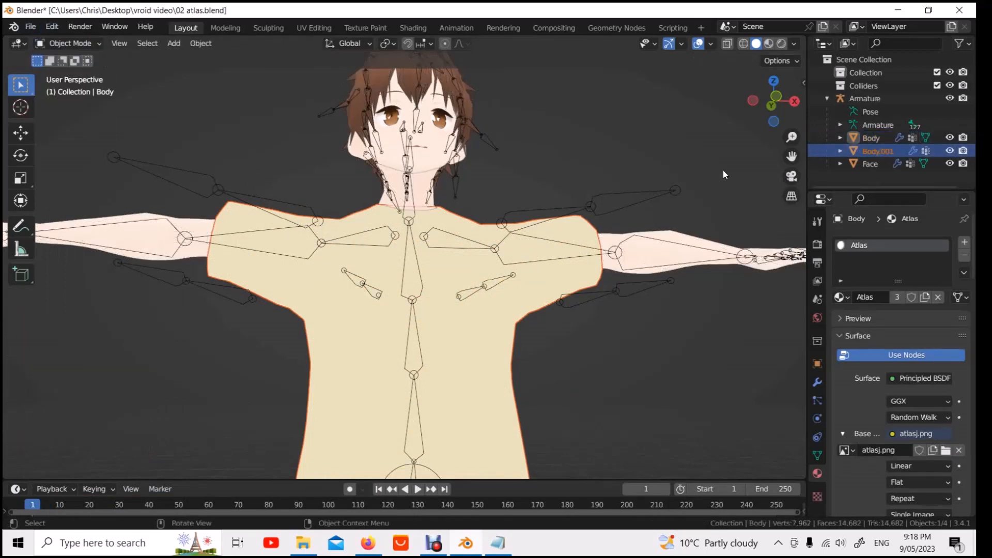
{"action": "double_click", "coordinate": [885, 150]}
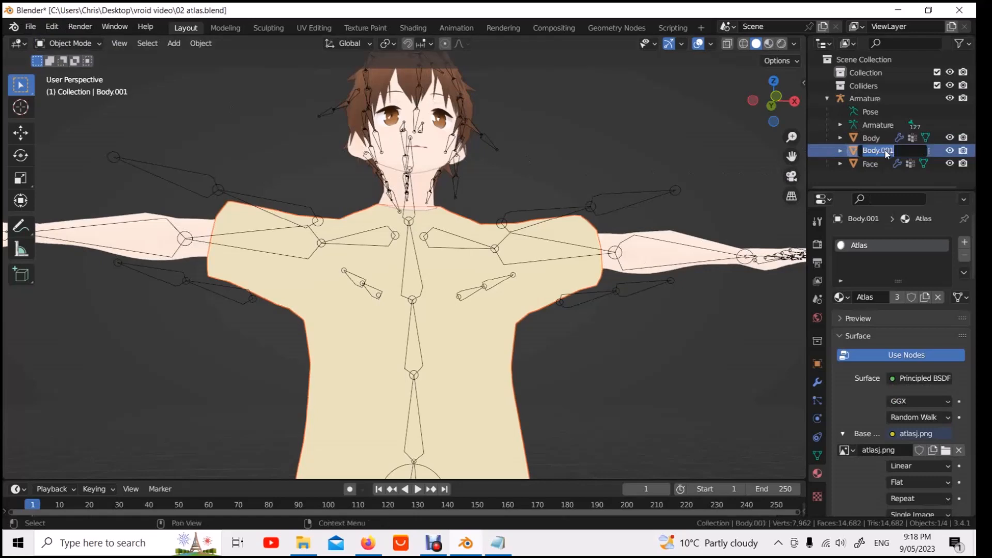
{"action": "type", "text": "shirt"}
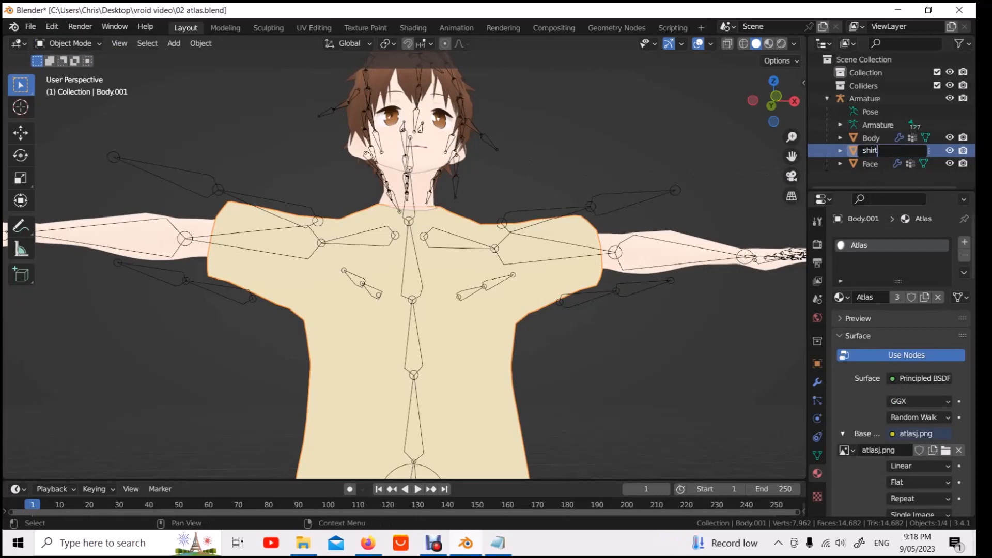
{"action": "key", "text": "Return"}
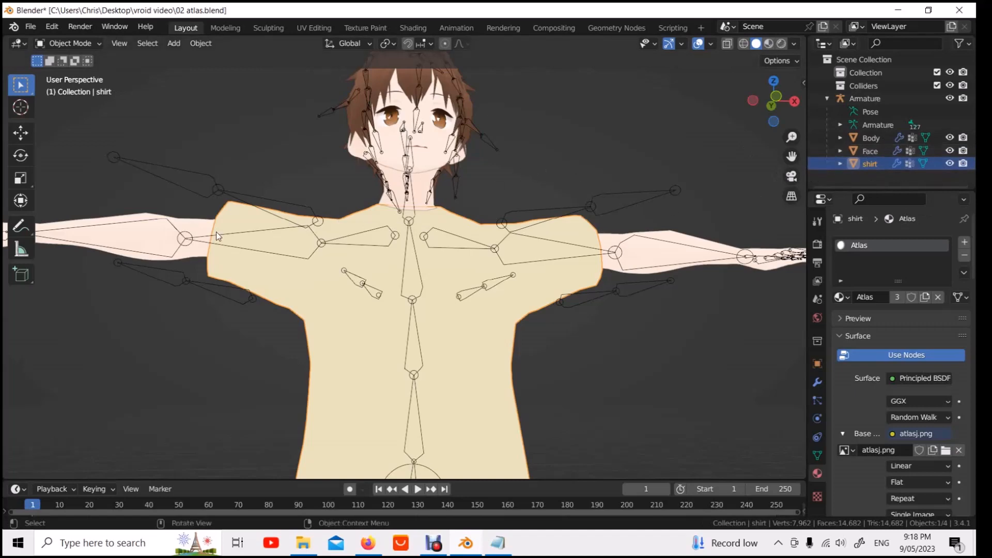
Step: In Edit Mode of the Body mesh, select the whole linked trouser geometry and separate the selection into its own object
{"action": "scroll", "coordinate": [282, 318], "scroll_direction": "down", "scroll_amount": 5}
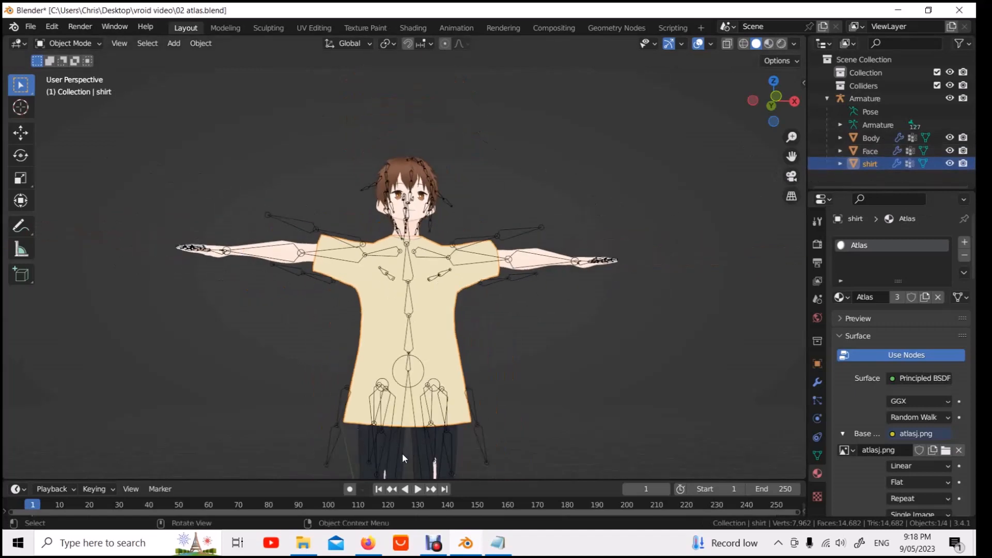
{"action": "left_click", "coordinate": [402, 453]}
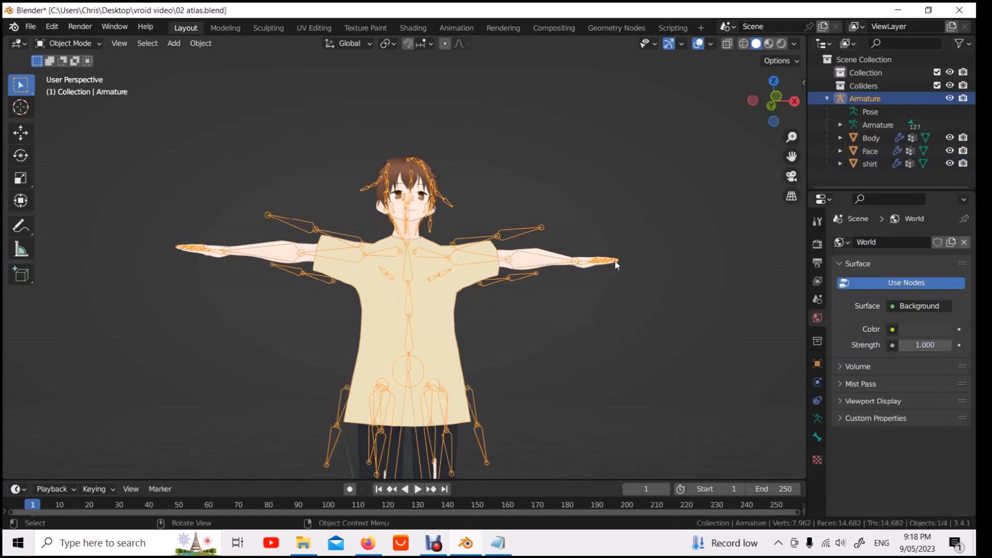
{"action": "left_click_drag", "start_coordinate": [791, 156], "coordinate": [791, 556]}
{"action": "left_click", "coordinate": [357, 259]}
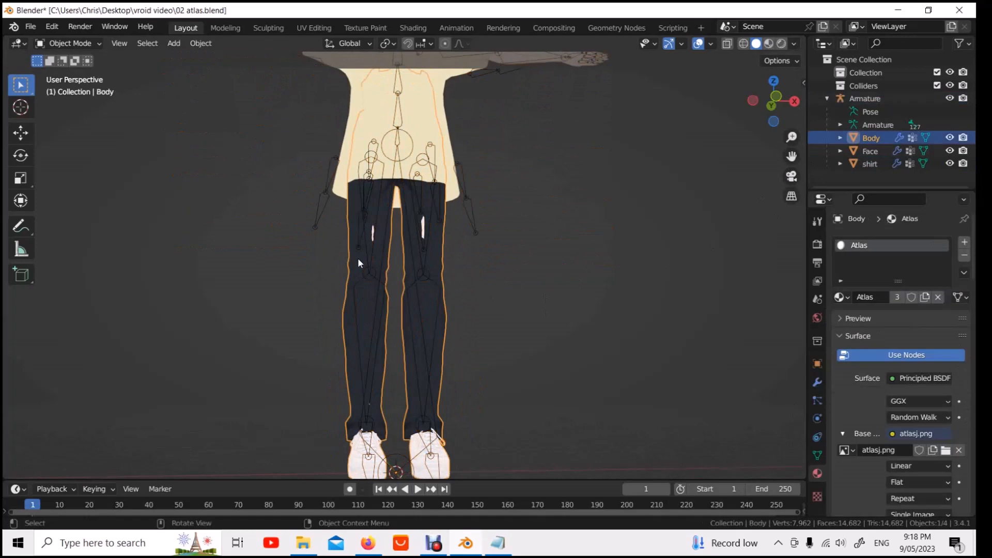
{"action": "left_click", "coordinate": [70, 43]}
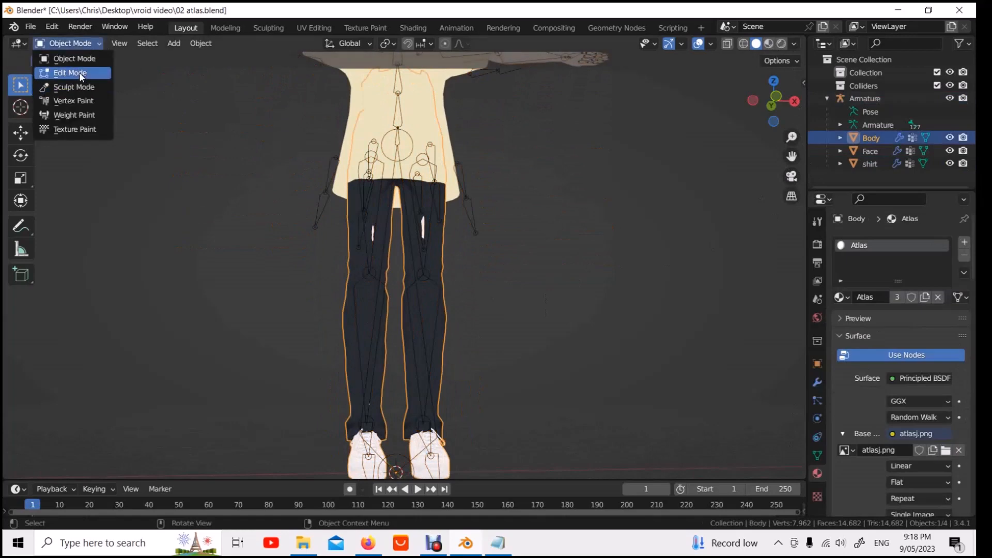
{"action": "left_click", "coordinate": [80, 74]}
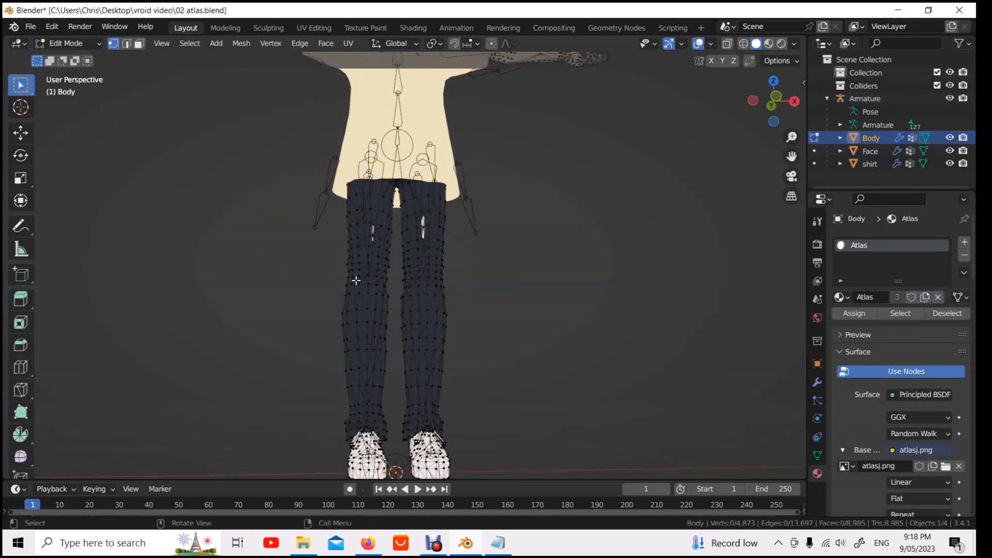
{"action": "left_click_drag", "start_coordinate": [351, 281], "coordinate": [382, 305]}
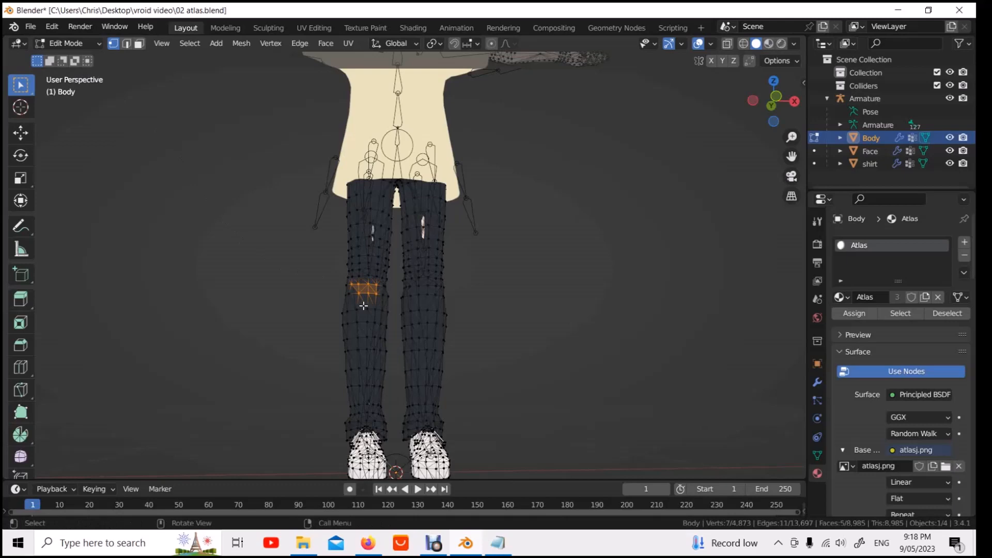
{"action": "key", "text": "ctrl+l"}
{"action": "right_click", "coordinate": [294, 318]}
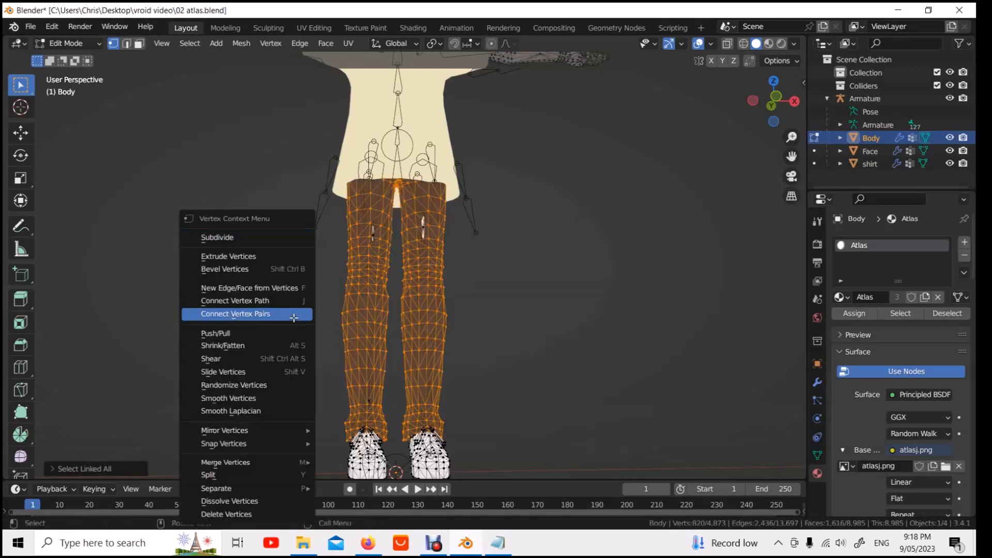
{"action": "mouse_move", "coordinate": [280, 492]}
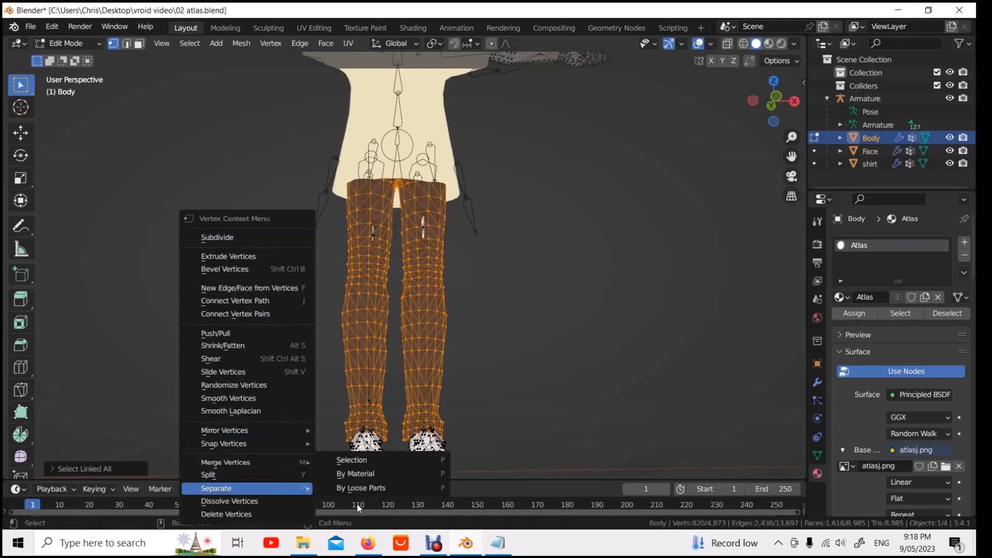
{"action": "left_click", "coordinate": [363, 457]}
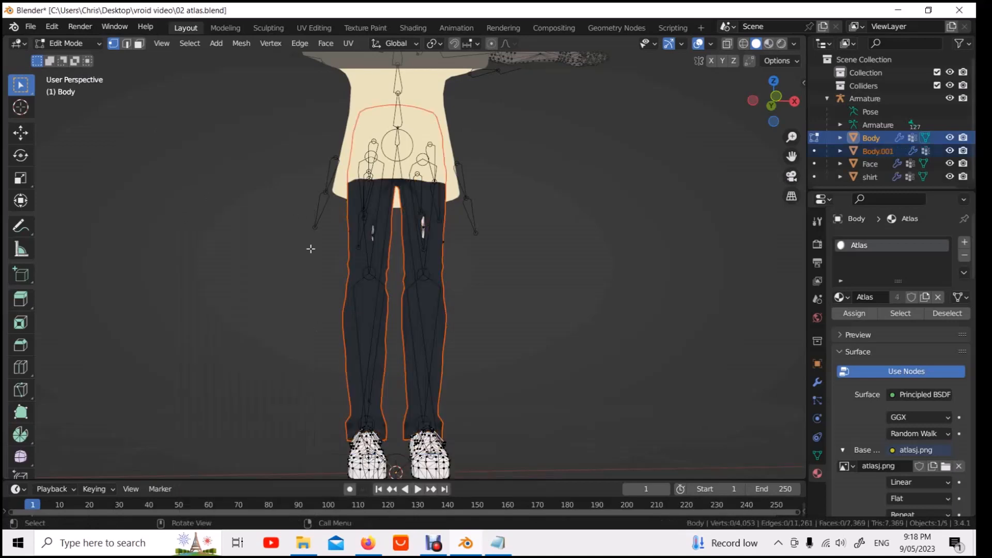
Step: Switch back to Object Mode and rename the separated trouser object as pants
{"action": "scroll", "coordinate": [304, 322], "scroll_direction": "down", "scroll_amount": 3}
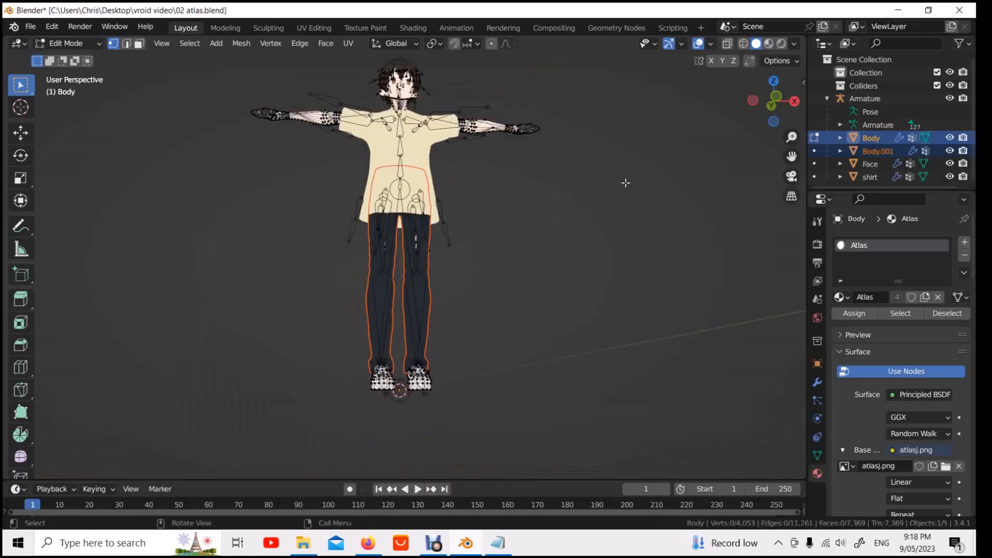
{"action": "left_click_drag", "start_coordinate": [791, 156], "coordinate": [578, 199]}
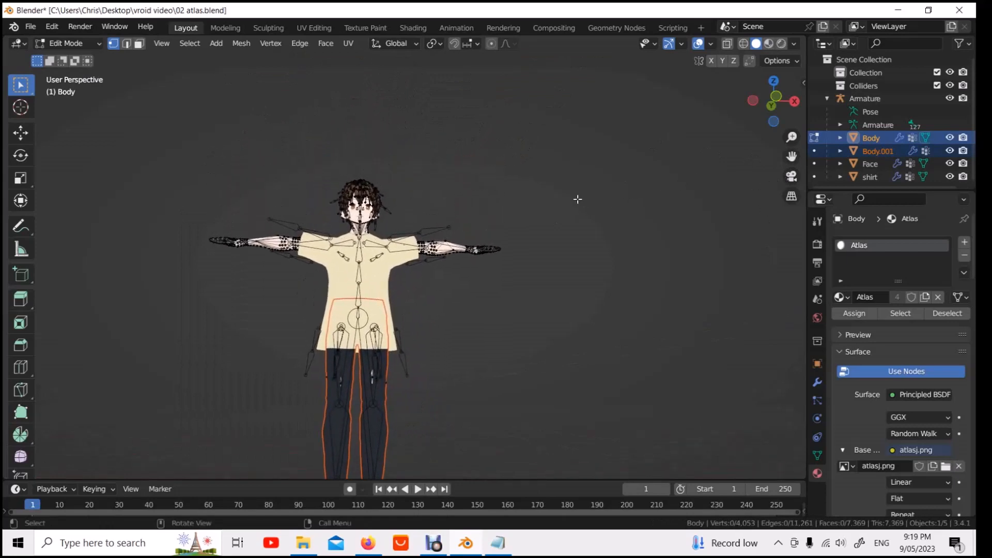
{"action": "left_click", "coordinate": [98, 44]}
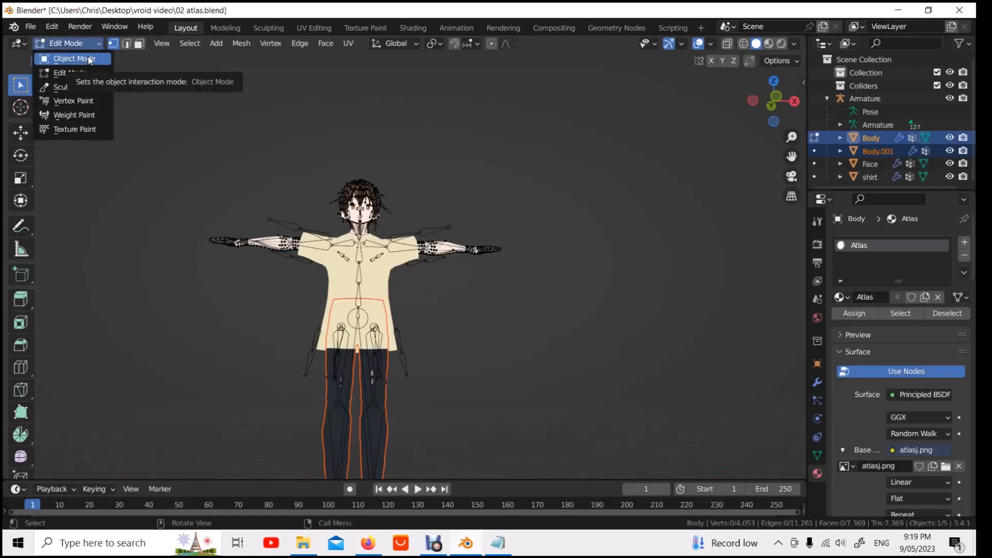
{"action": "left_click", "coordinate": [89, 59]}
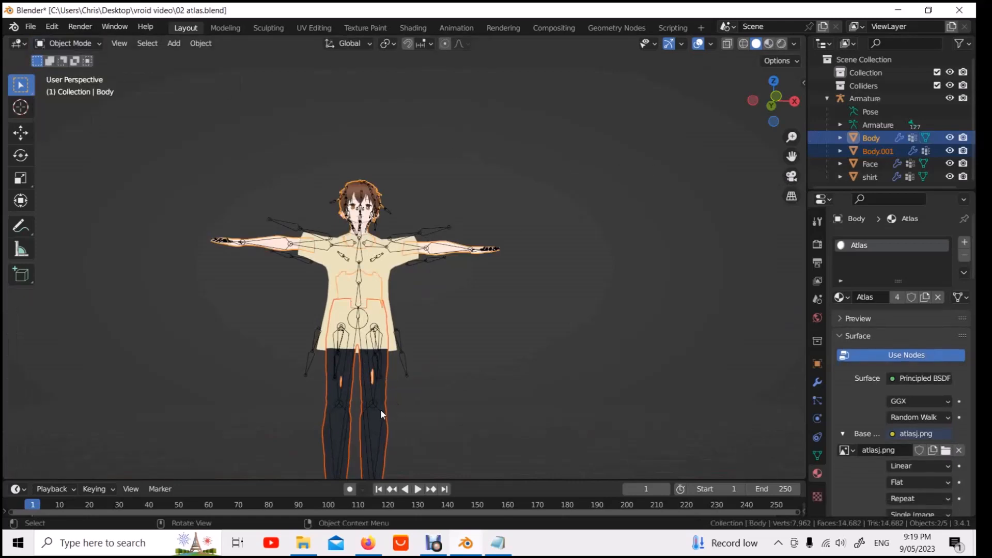
{"action": "left_click", "coordinate": [391, 436]}
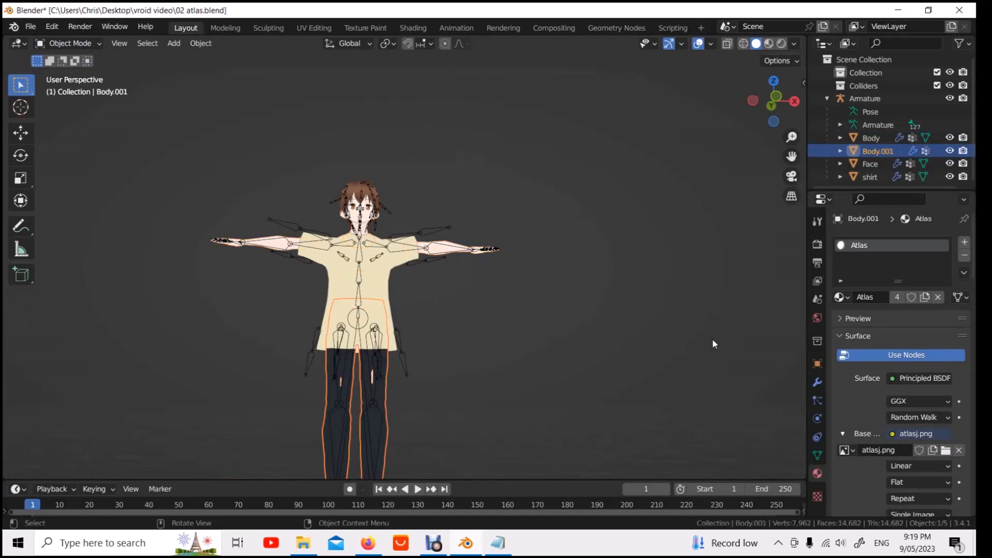
{"action": "double_click", "coordinate": [886, 151]}
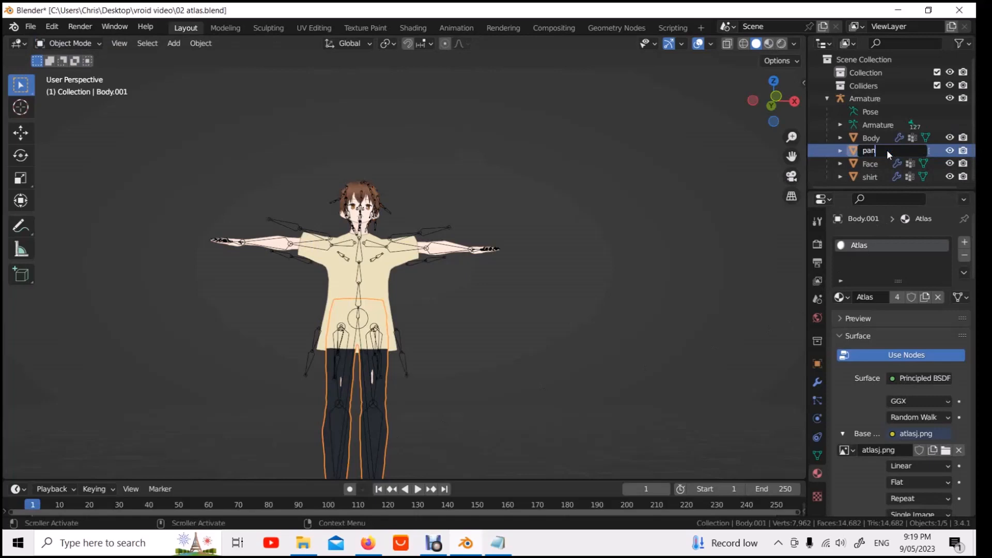
{"action": "type", "text": "pants"}
{"action": "key", "text": "Return"}
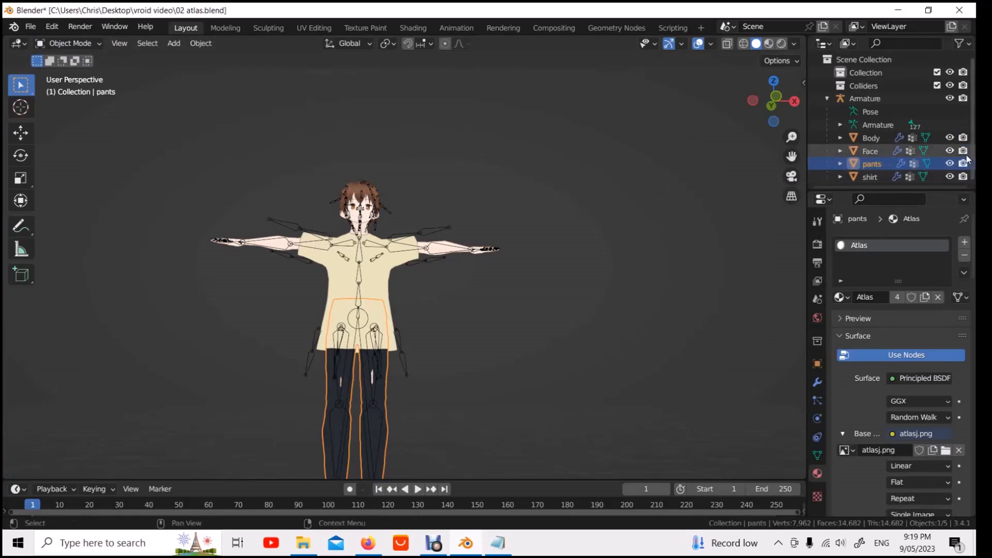
Step: Hide the shirt and pants objects in the viewport to expose the underlying body mesh
{"action": "left_click", "coordinate": [949, 177]}
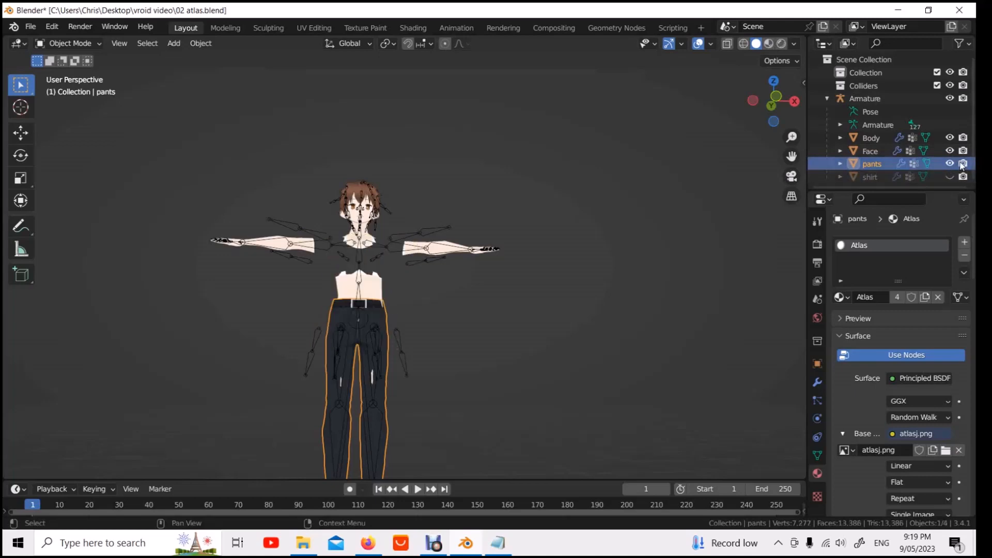
{"action": "key", "text": "h"}
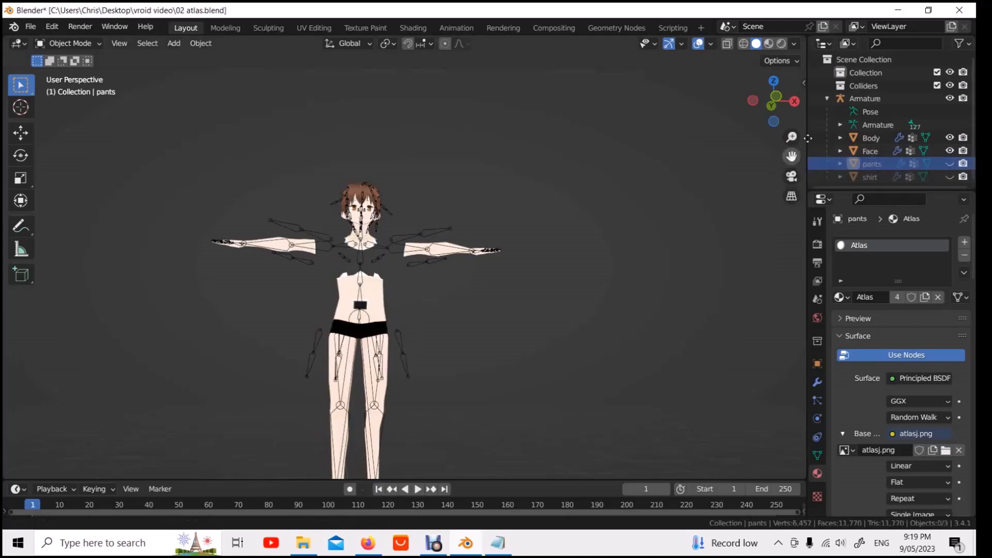
{"action": "left_click_drag", "start_coordinate": [808, 139], "coordinate": [808, 78]}
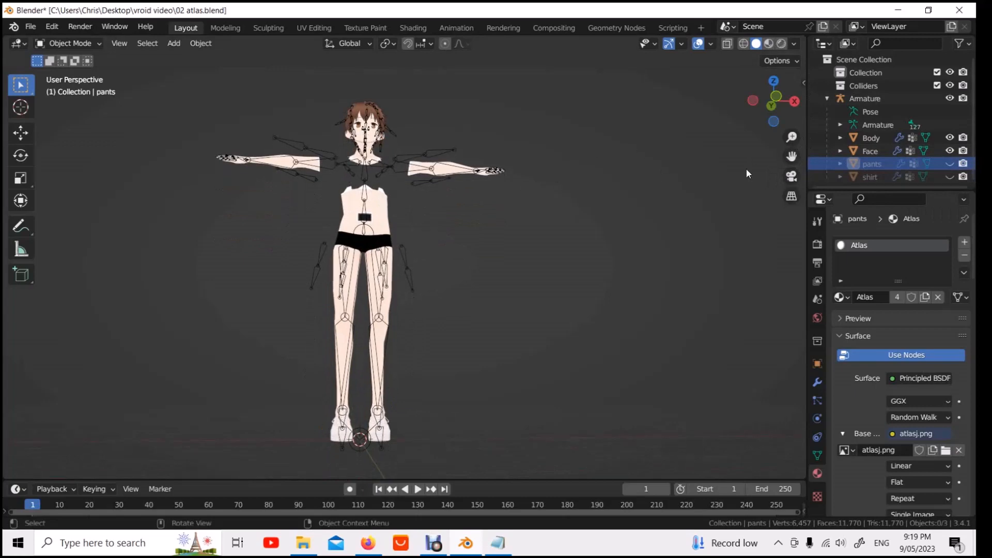
Step: Select the Body mesh and switch it to Edit Mode
{"action": "left_click_drag", "start_coordinate": [805, 160], "coordinate": [833, 232]}
{"action": "mouse_move", "coordinate": [606, 245]}
{"action": "middle_mouse_down"}
{"action": "mouse_move", "coordinate": [591, 249]}
{"action": "mouse_move", "coordinate": [599, 255]}
{"action": "middle_mouse_up"}
{"action": "scroll", "coordinate": [594, 255], "scroll_direction": "up", "scroll_amount": 7}
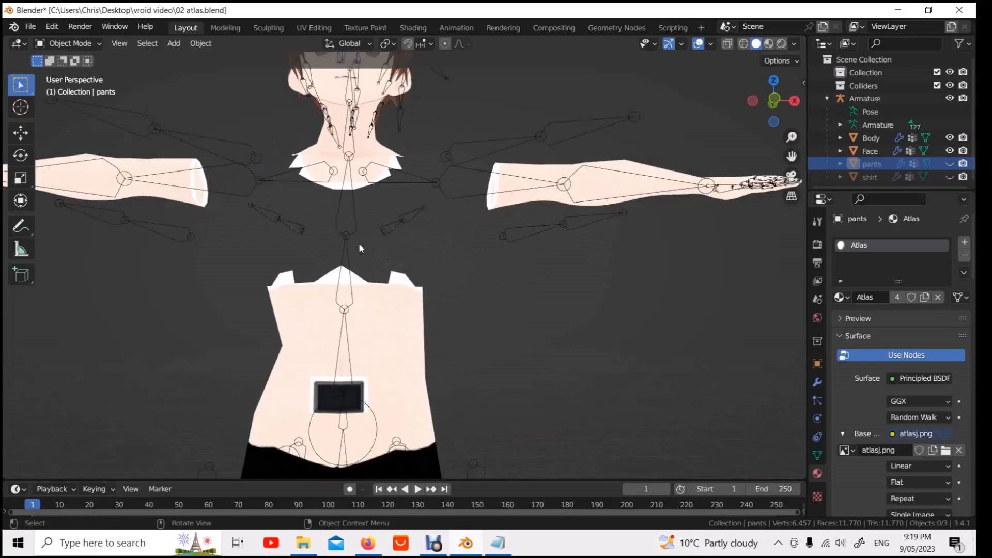
{"action": "scroll", "coordinate": [434, 259], "scroll_direction": "up", "scroll_amount": 3}
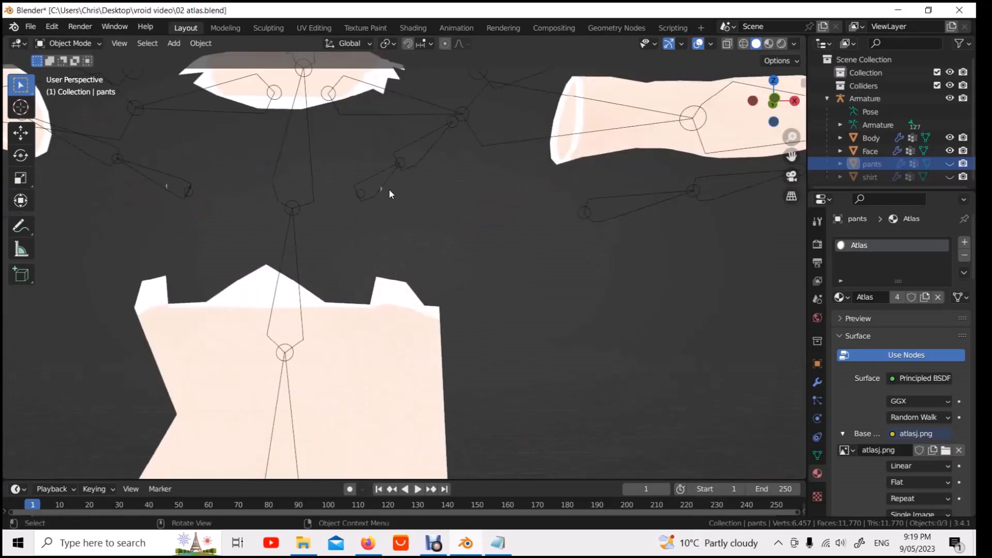
{"action": "scroll", "coordinate": [562, 283], "scroll_direction": "down", "scroll_amount": 5}
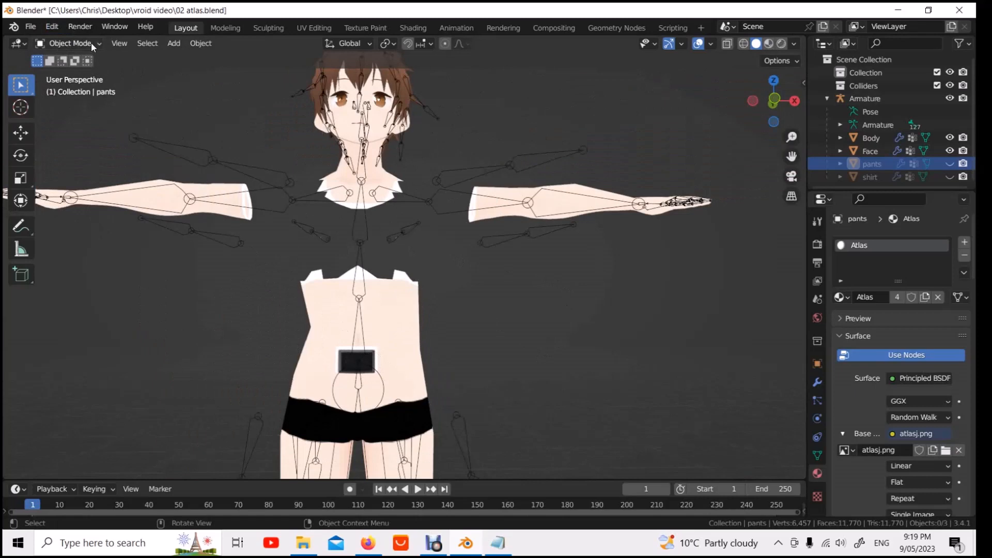
{"action": "scroll", "coordinate": [312, 275], "scroll_direction": "down", "scroll_amount": 4}
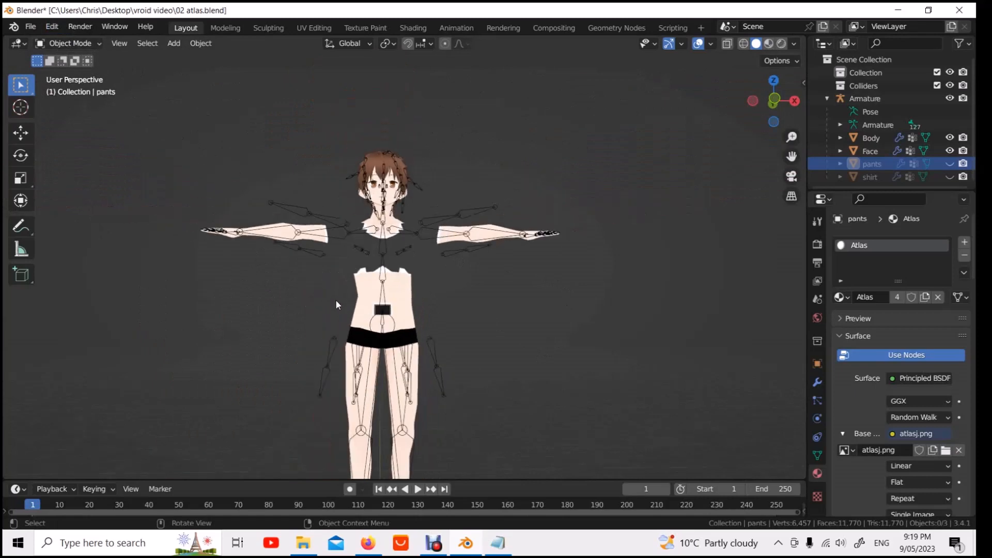
{"action": "left_click", "coordinate": [97, 44]}
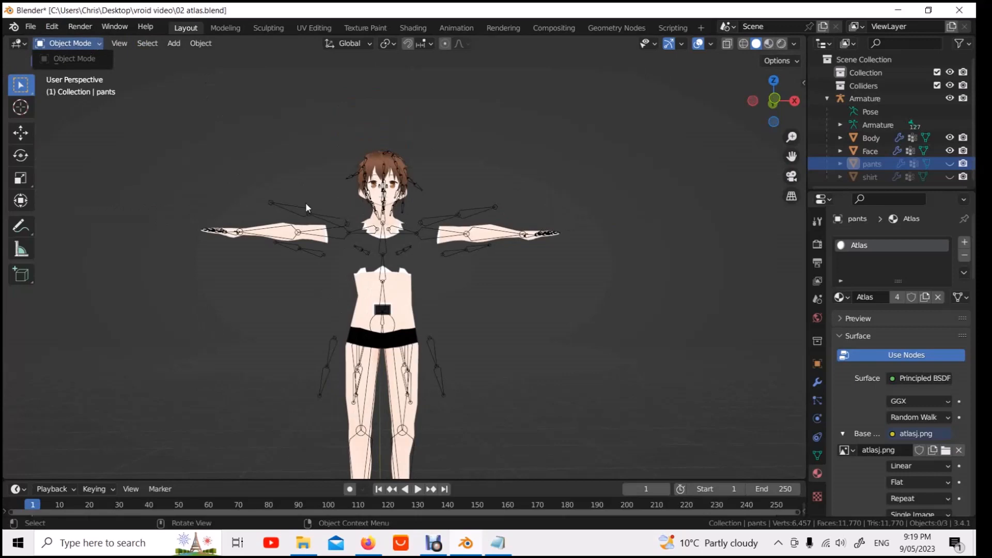
{"action": "left_click", "coordinate": [369, 297]}
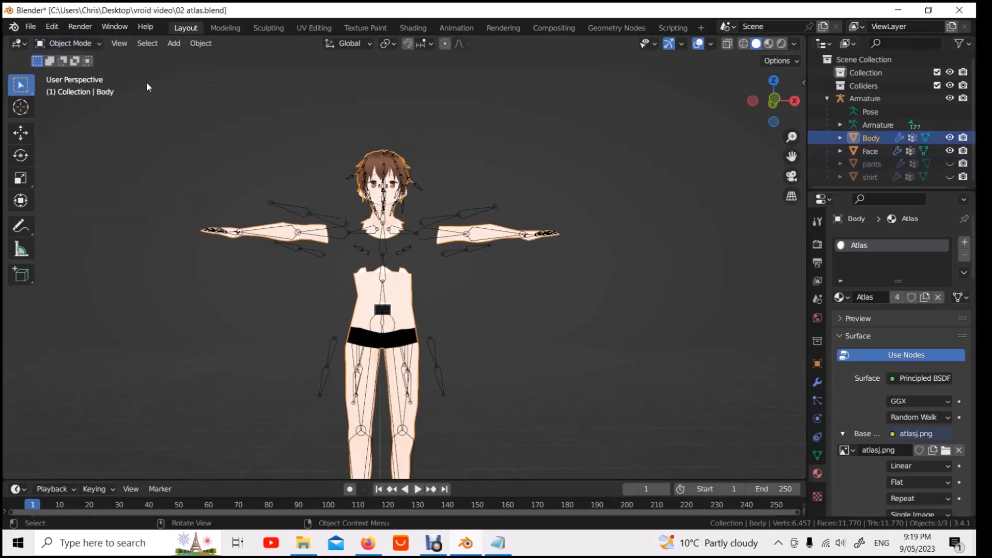
{"action": "left_click", "coordinate": [94, 43]}
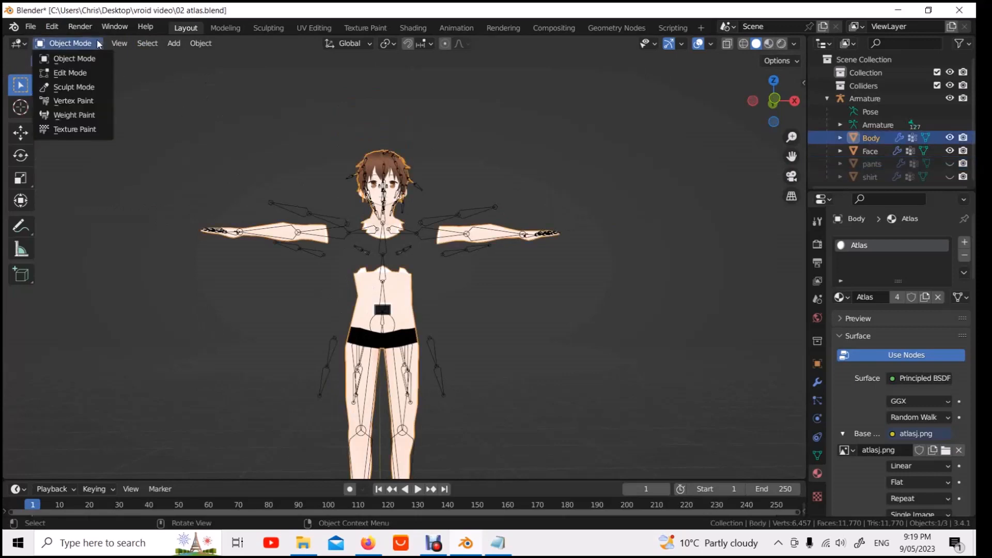
{"action": "left_click", "coordinate": [85, 72]}
Step: Select the torso geometry with everything linked to it, including the legs, and separate the selection from the Body mesh
{"action": "scroll", "coordinate": [420, 260], "scroll_direction": "up", "scroll_amount": 4}
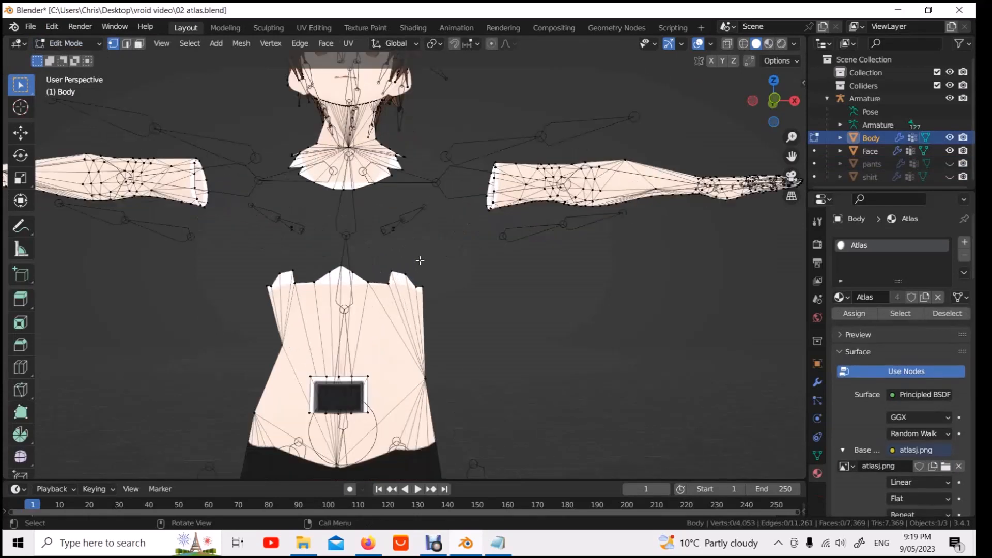
{"action": "scroll", "coordinate": [420, 261], "scroll_direction": "up", "scroll_amount": 2}
{"action": "left_click_drag", "start_coordinate": [434, 204], "coordinate": [209, 490]}
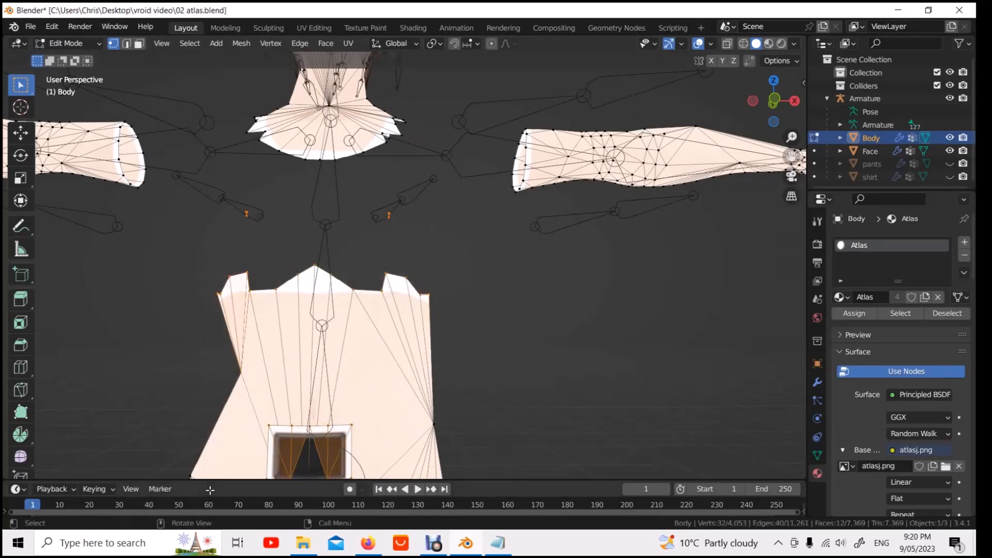
{"action": "scroll", "coordinate": [232, 377], "scroll_direction": "down", "scroll_amount": 5}
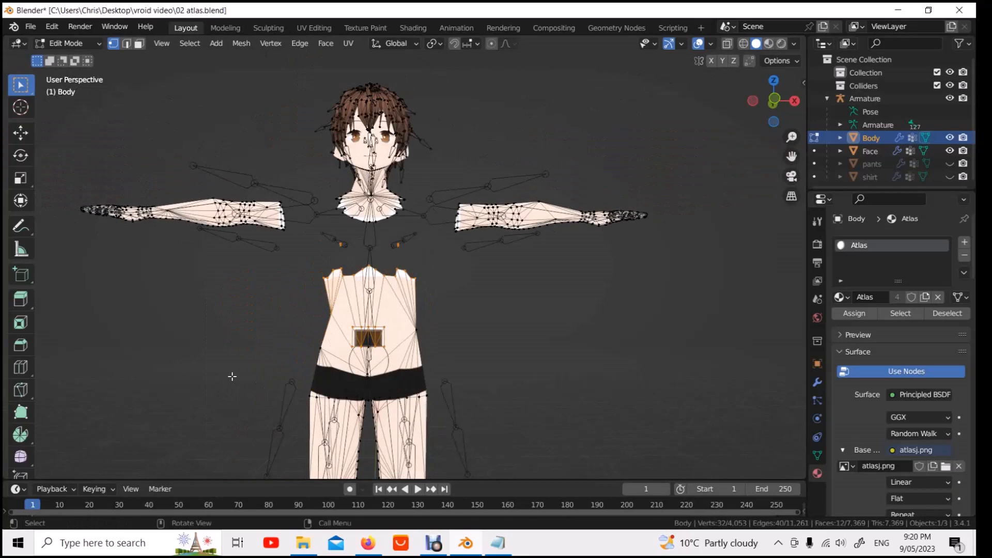
{"action": "key", "text": "ctrl+l"}
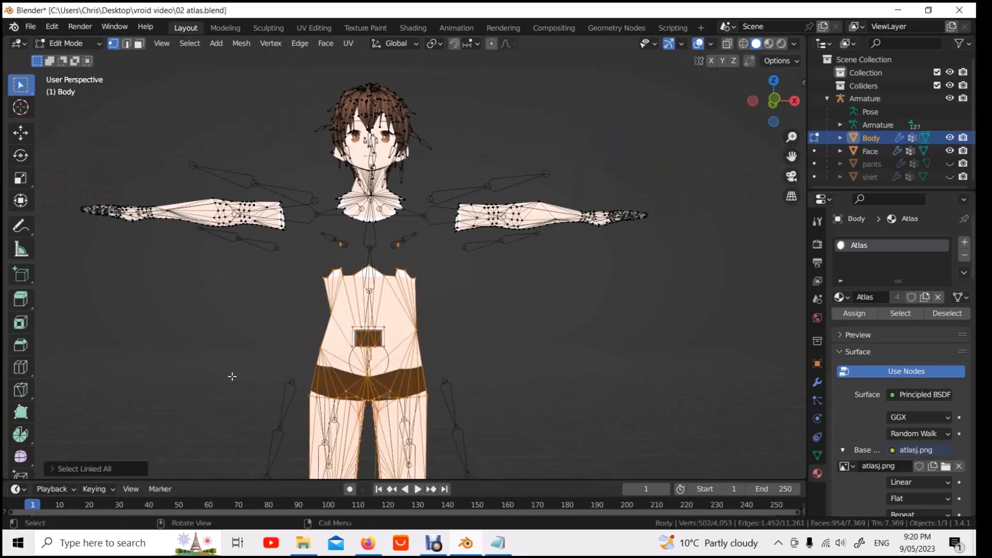
{"action": "key", "text": "p"}
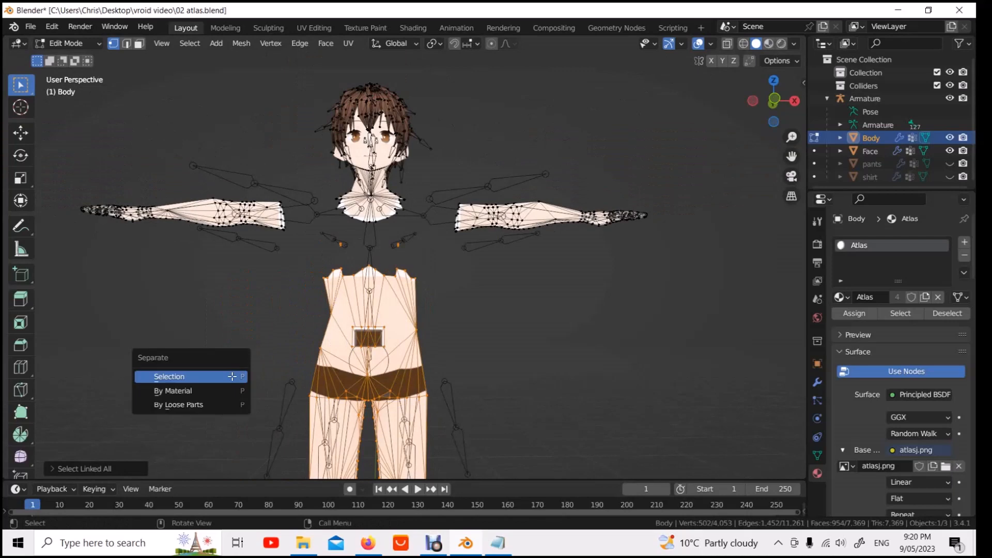
{"action": "left_click", "coordinate": [232, 377]}
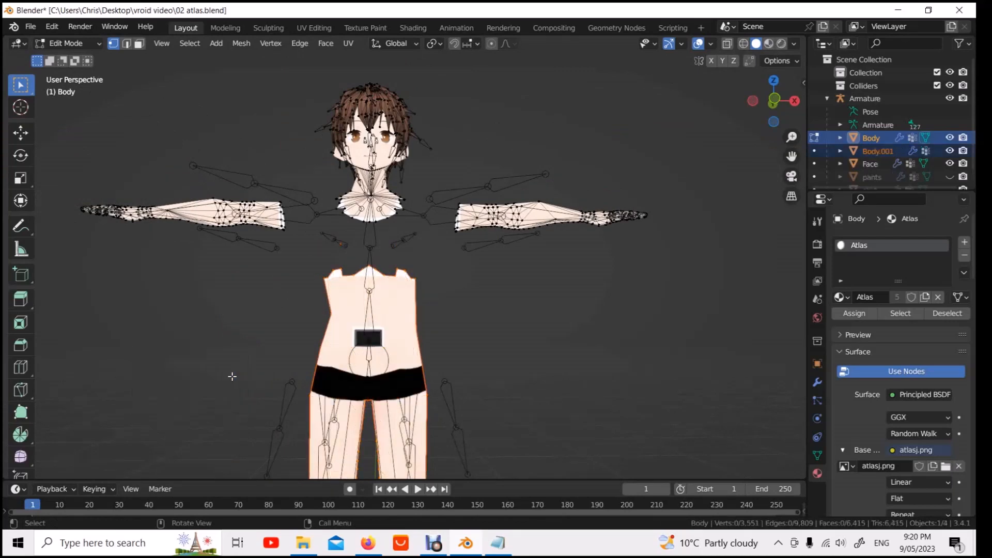
{"action": "scroll", "coordinate": [225, 353], "scroll_direction": "down", "scroll_amount": 1}
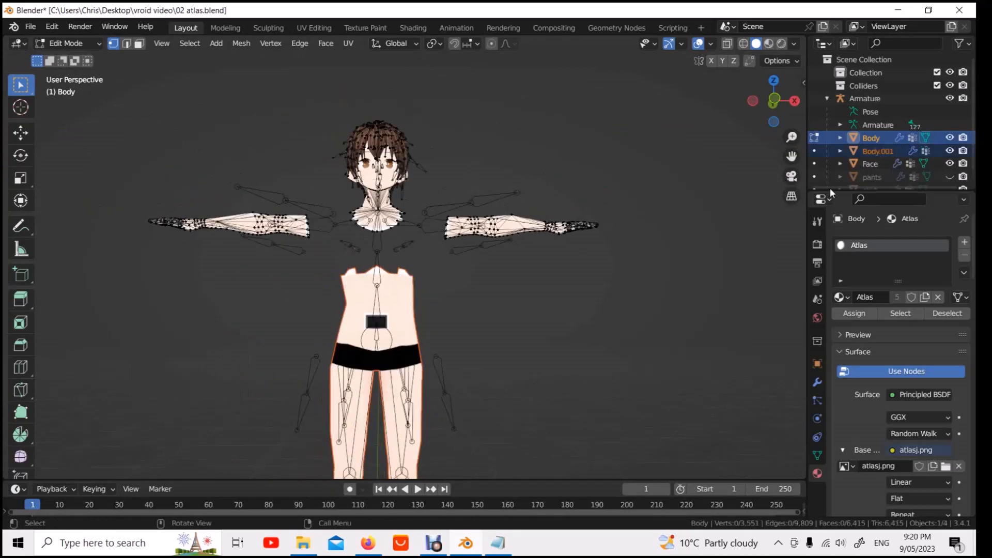
Step: Return to Object Mode and delete the separated torso and legs object
{"action": "left_click", "coordinate": [97, 43]}
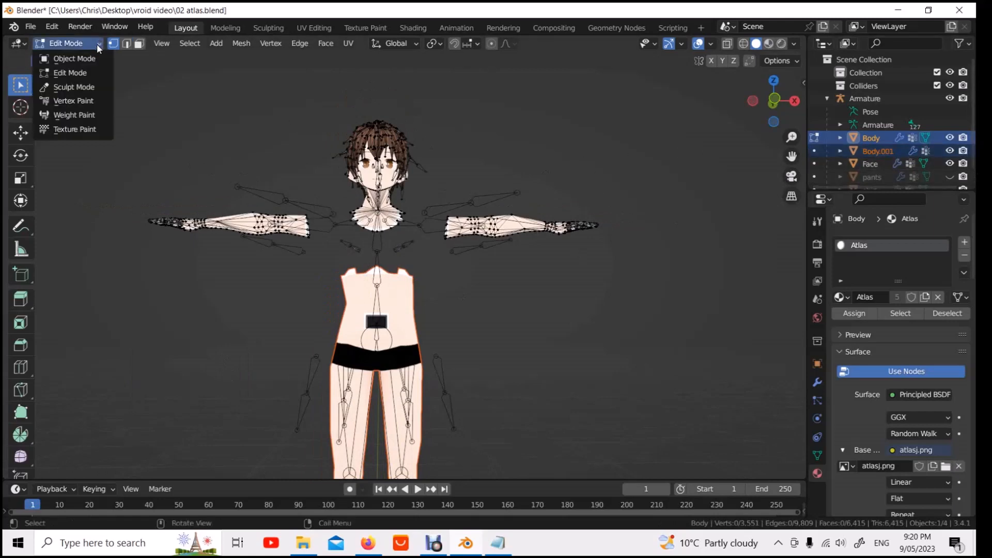
{"action": "left_click", "coordinate": [91, 52]}
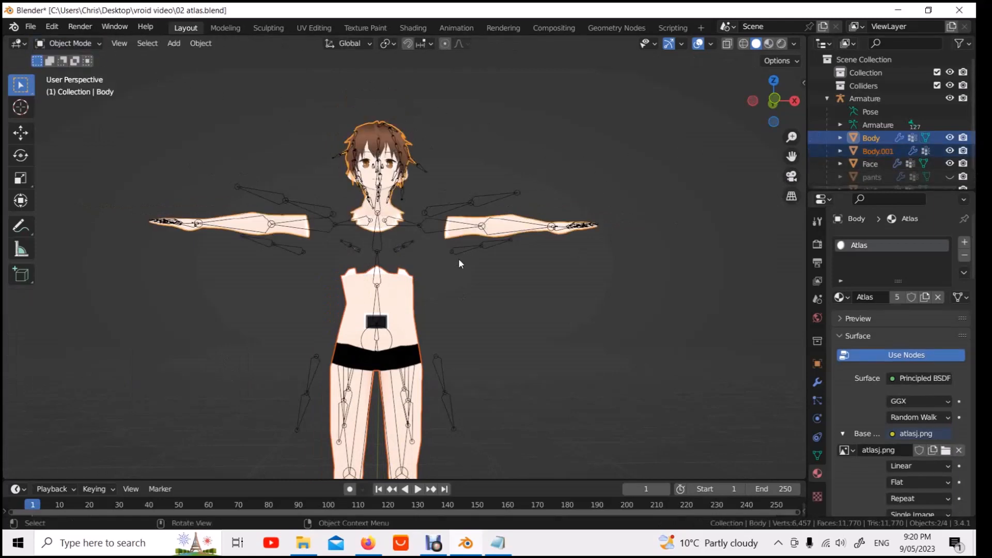
{"action": "left_click", "coordinate": [410, 301]}
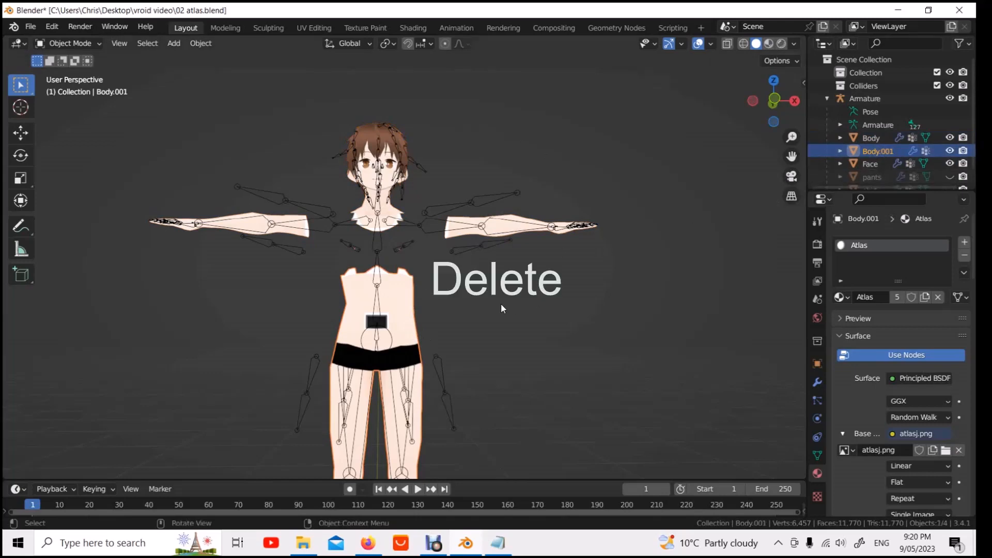
{"action": "key", "text": "Delete"}
{"action": "scroll", "coordinate": [504, 313], "scroll_direction": "down", "scroll_amount": 2}
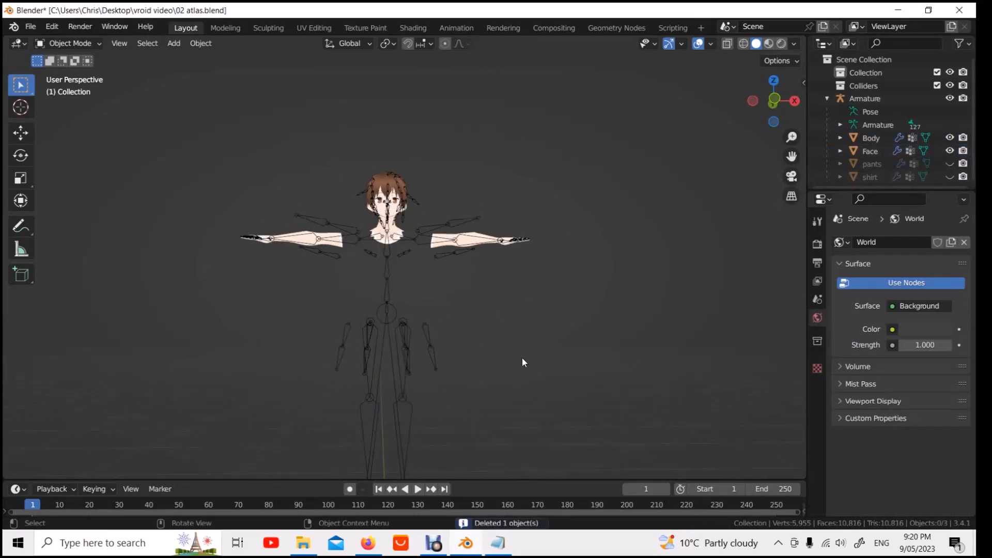
Step: Examine the remaining avatar parts, from the whole figure to a close view of the face and eye
{"action": "scroll", "coordinate": [522, 357], "scroll_direction": "up", "scroll_amount": 3}
{"action": "scroll", "coordinate": [522, 358], "scroll_direction": "down", "scroll_amount": 5}
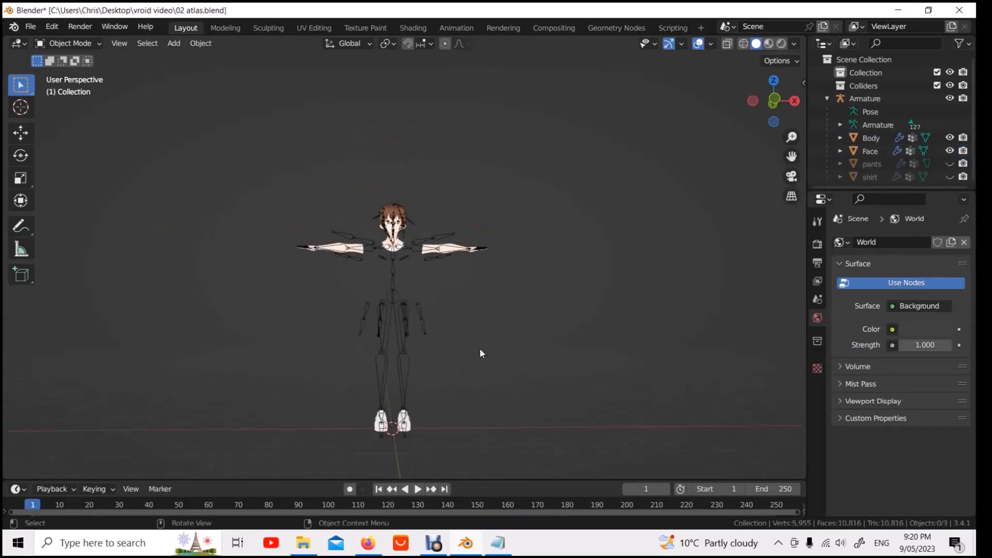
{"action": "scroll", "coordinate": [466, 327], "scroll_direction": "up", "scroll_amount": 6}
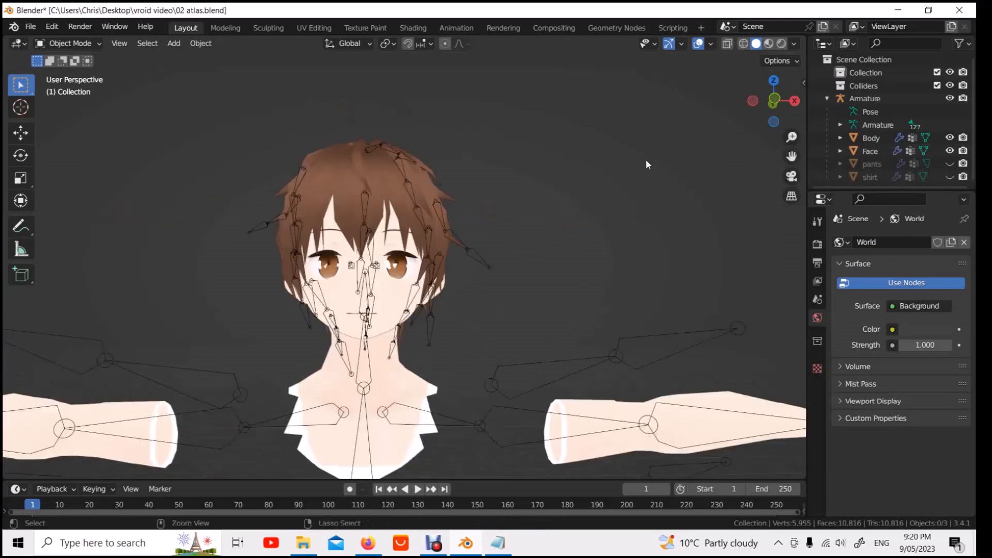
{"action": "scroll", "coordinate": [550, 342], "scroll_direction": "down", "scroll_amount": 2}
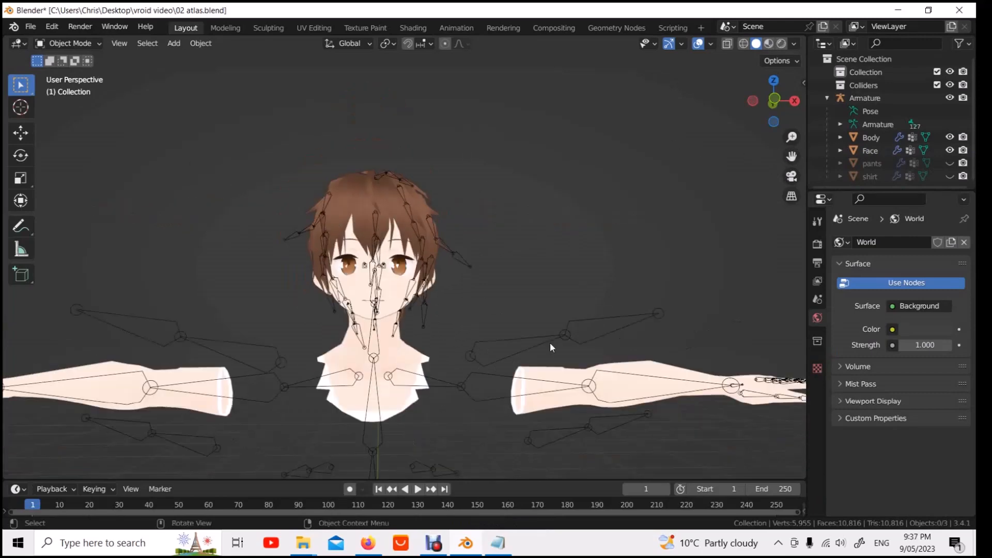
{"action": "scroll", "coordinate": [468, 392], "scroll_direction": "up", "scroll_amount": 3}
{"action": "scroll", "coordinate": [454, 395], "scroll_direction": "up", "scroll_amount": 2}
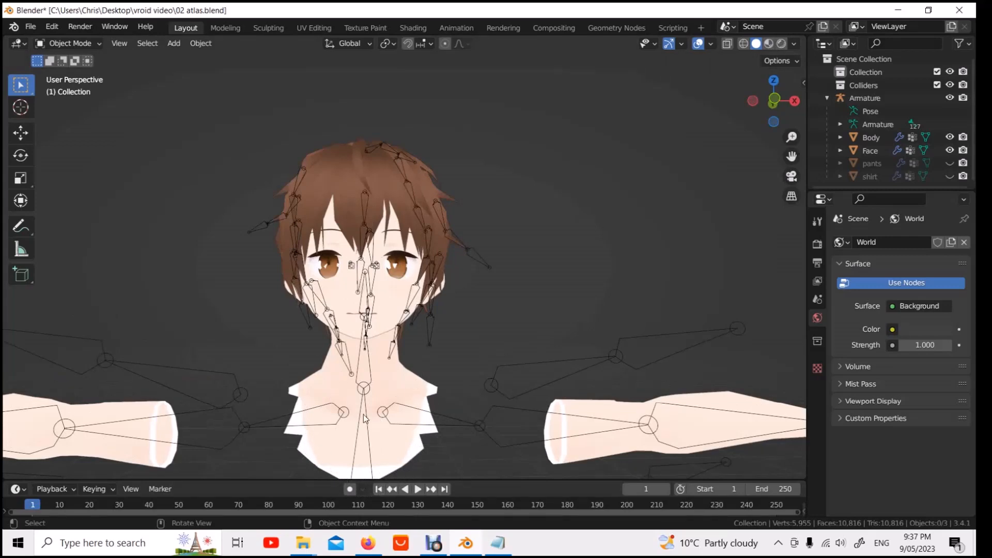
{"action": "scroll", "coordinate": [392, 255], "scroll_direction": "up", "scroll_amount": 5}
{"action": "scroll", "coordinate": [392, 255], "scroll_direction": "up", "scroll_amount": 6}
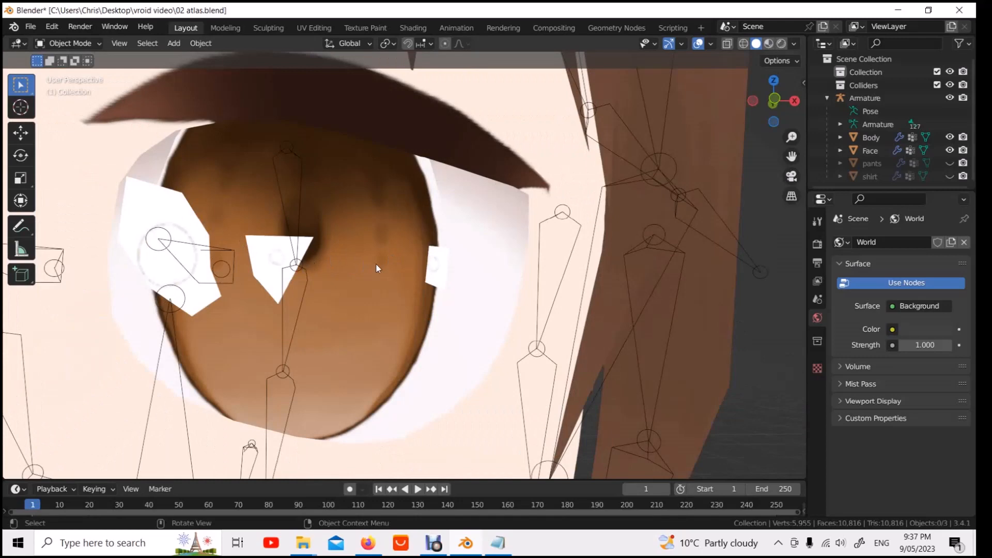
{"action": "scroll", "coordinate": [376, 268], "scroll_direction": "down", "scroll_amount": 10}
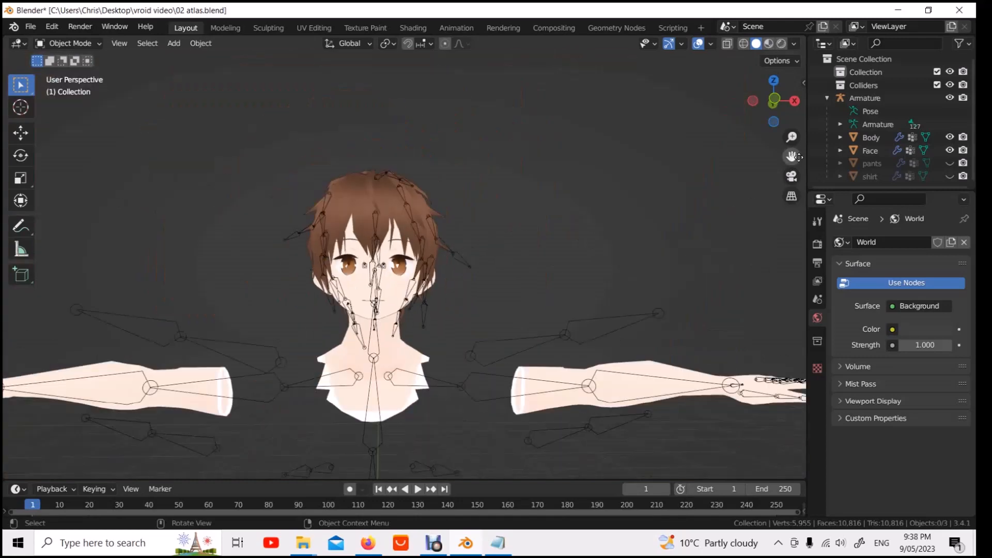
{"action": "scroll", "coordinate": [723, 178], "scroll_direction": "down", "scroll_amount": 3}
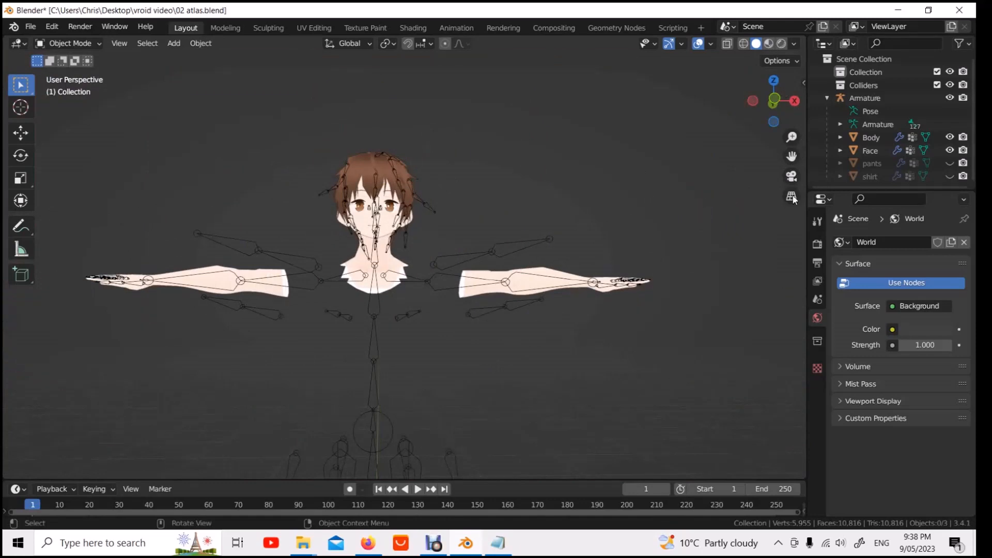
Step: Show the pants briefly and hide them again, and unhide the shirt
{"action": "left_click", "coordinate": [962, 162]}
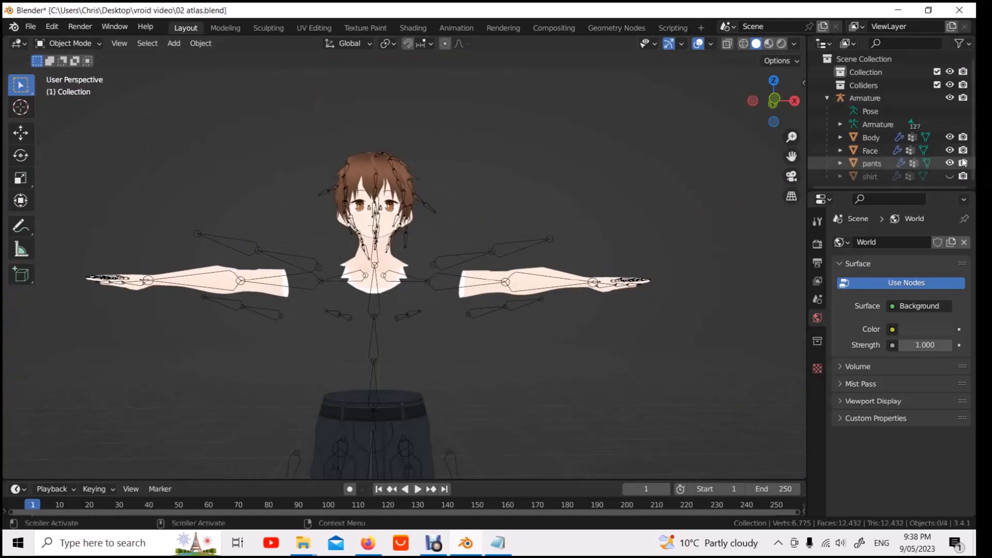
{"action": "left_click", "coordinate": [962, 163]}
{"action": "left_click", "coordinate": [960, 177]}
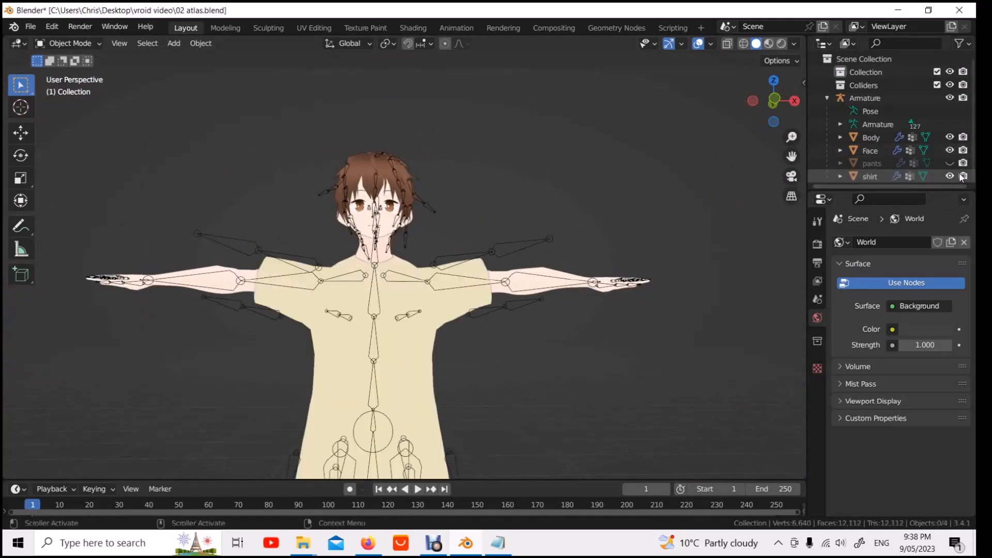
{"action": "scroll", "coordinate": [465, 268], "scroll_direction": "up", "scroll_amount": 2}
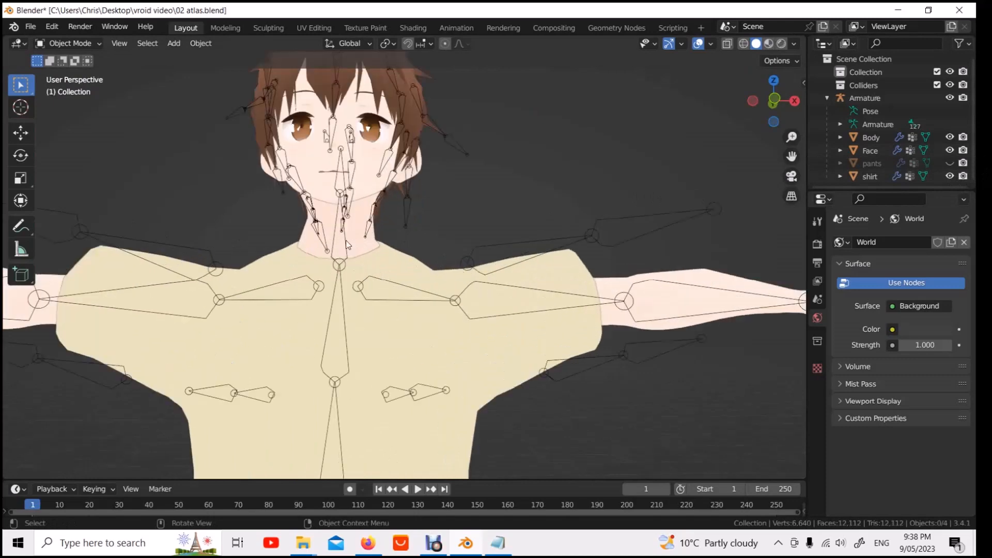
Step: Select the Body mesh by its shoes and put it into Edit Mode
{"action": "scroll", "coordinate": [465, 267], "scroll_direction": "down", "scroll_amount": 5}
{"action": "left_click_drag", "start_coordinate": [803, 162], "coordinate": [801, 436]}
{"action": "left_click", "coordinate": [356, 433]}
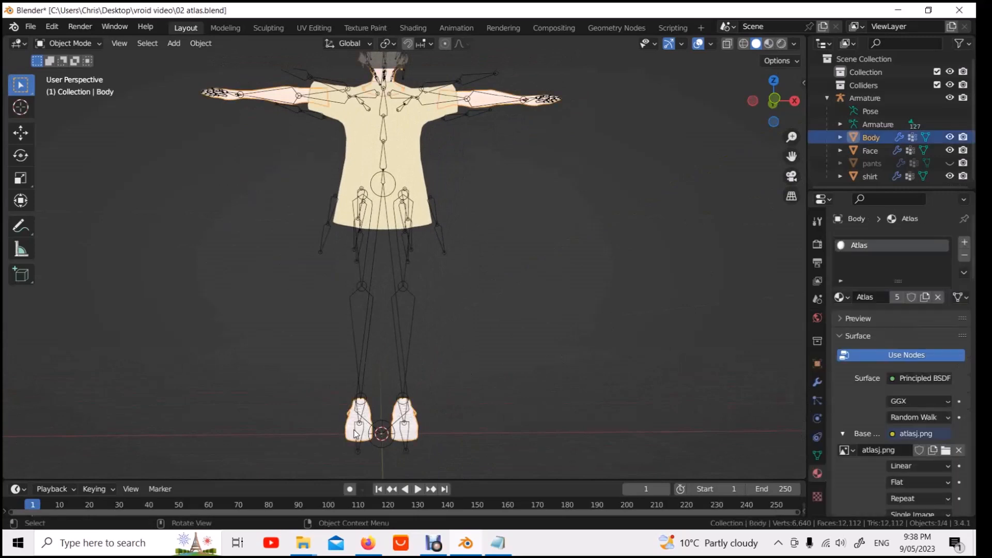
{"action": "left_click", "coordinate": [69, 44]}
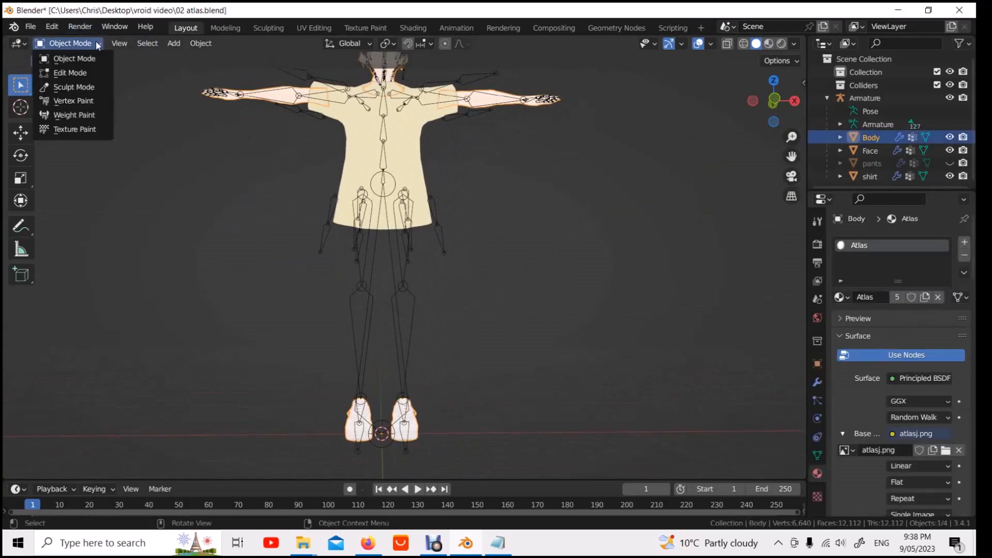
{"action": "left_click", "coordinate": [87, 75]}
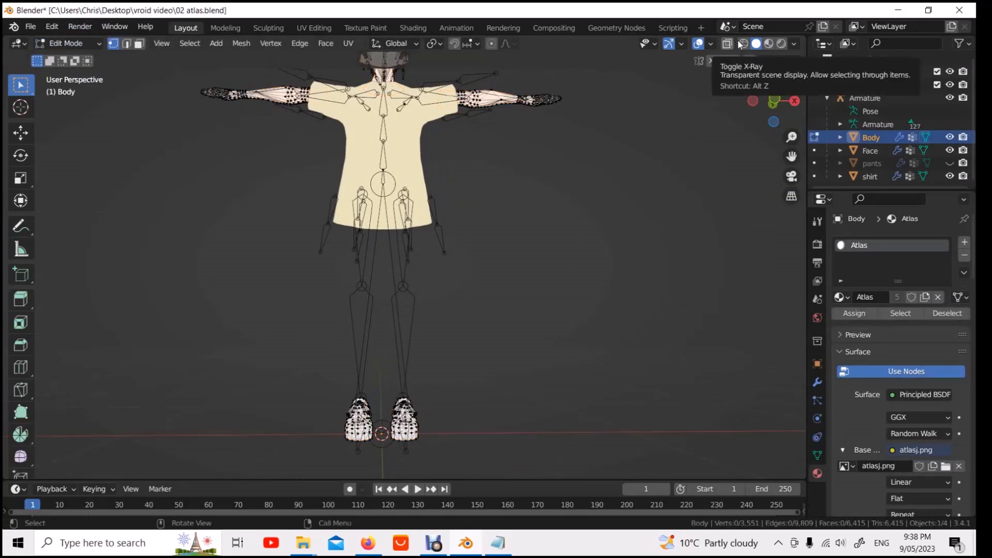
Step: Turn on X-ray display, select all geometry of both shoes and separate the selection from the Body mesh
{"action": "left_click", "coordinate": [741, 45]}
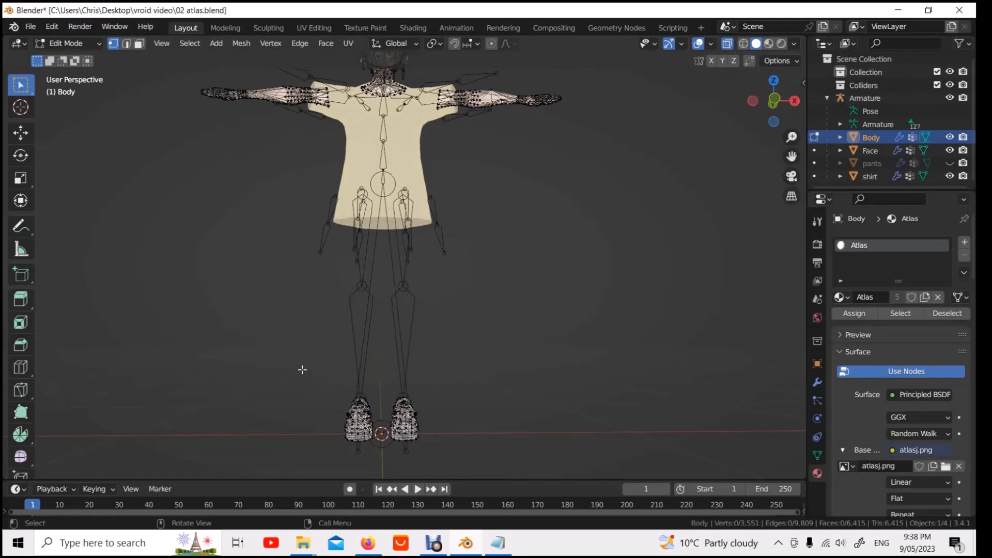
{"action": "left_click_drag", "start_coordinate": [297, 369], "coordinate": [501, 472]}
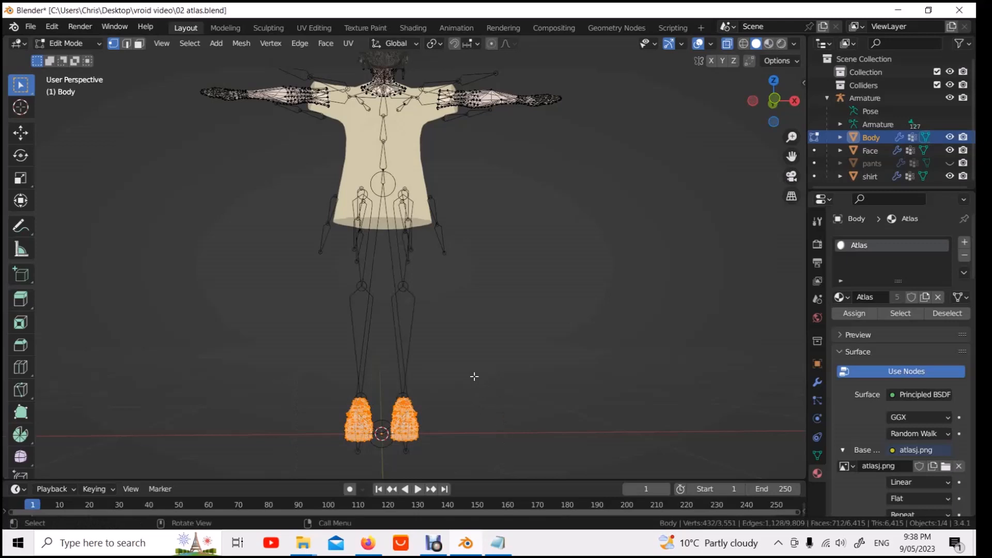
{"action": "key", "text": "p"}
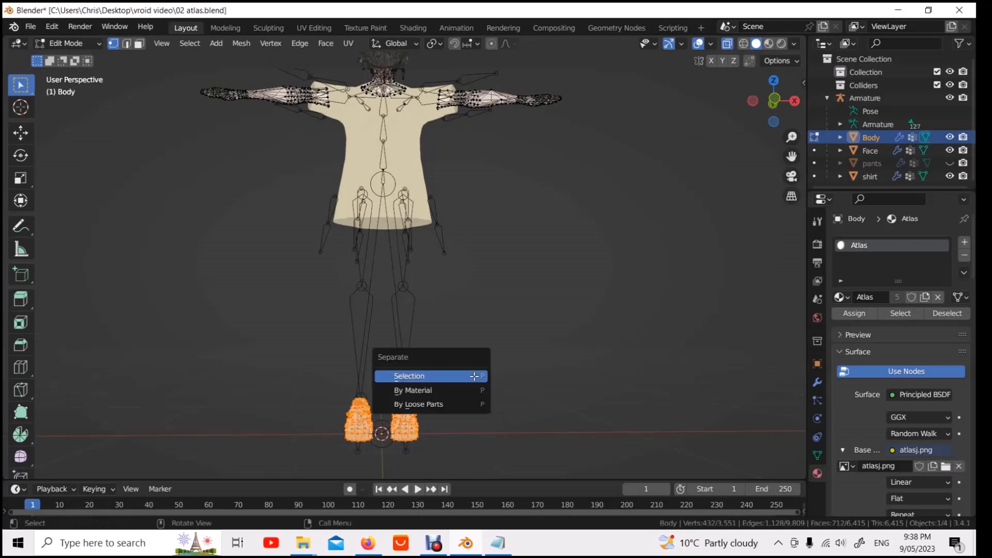
{"action": "left_click", "coordinate": [475, 377]}
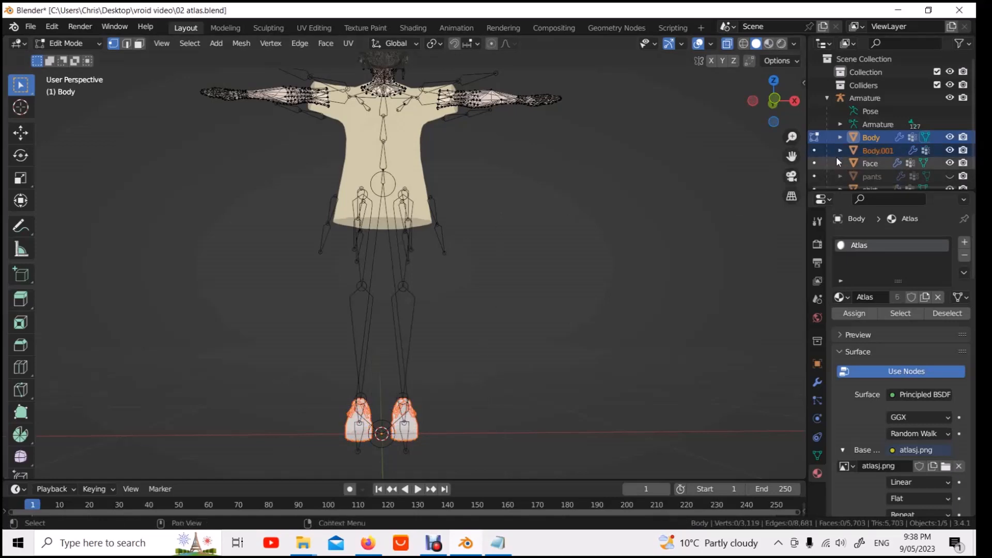
Step: Rename the newly separated shoe object as shoes
{"action": "double_click", "coordinate": [889, 150]}
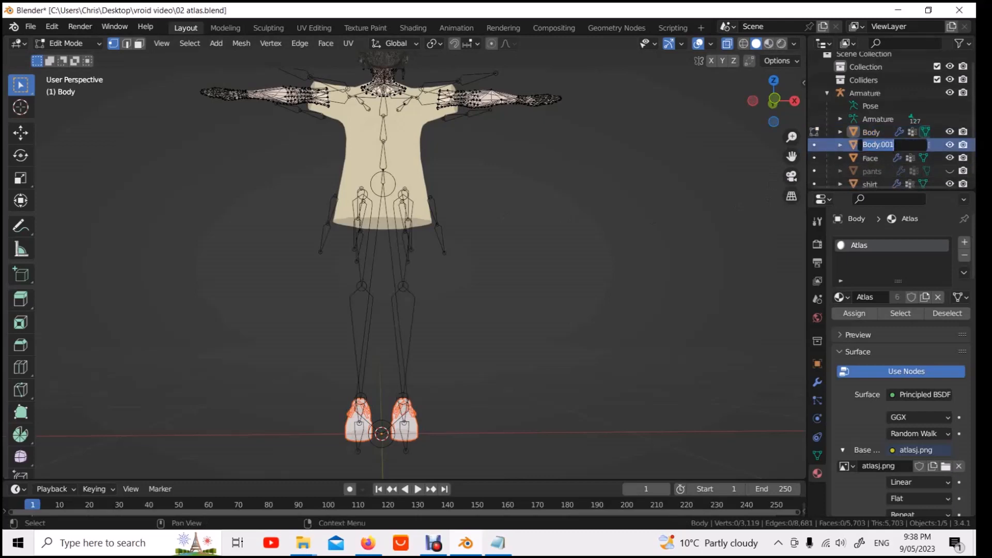
{"action": "type", "text": "shoes"}
{"action": "key", "text": "Return"}
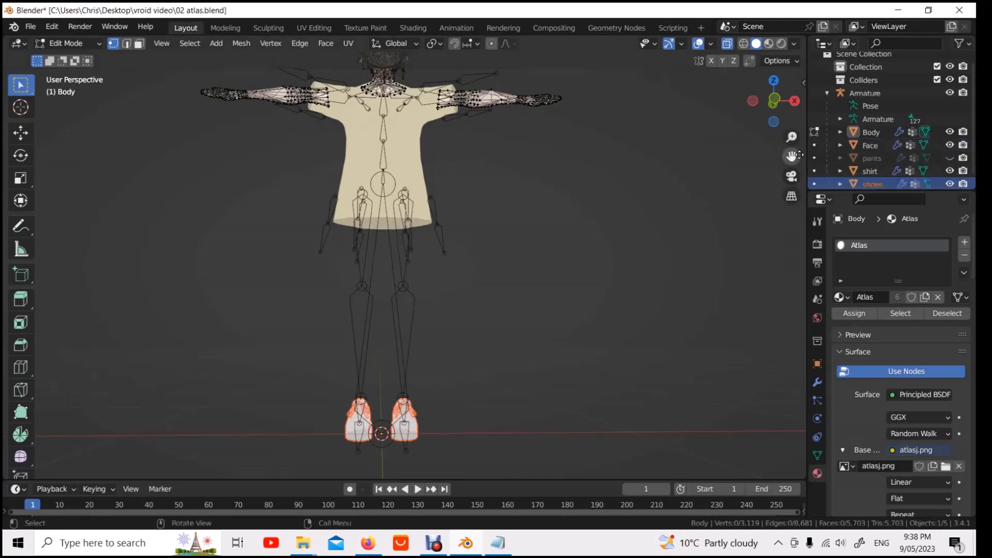
Step: Hide the shirt and Face objects and turn off X-ray display around the Body mesh's head and neck
{"action": "left_click_drag", "start_coordinate": [791, 156], "coordinate": [794, 319]}
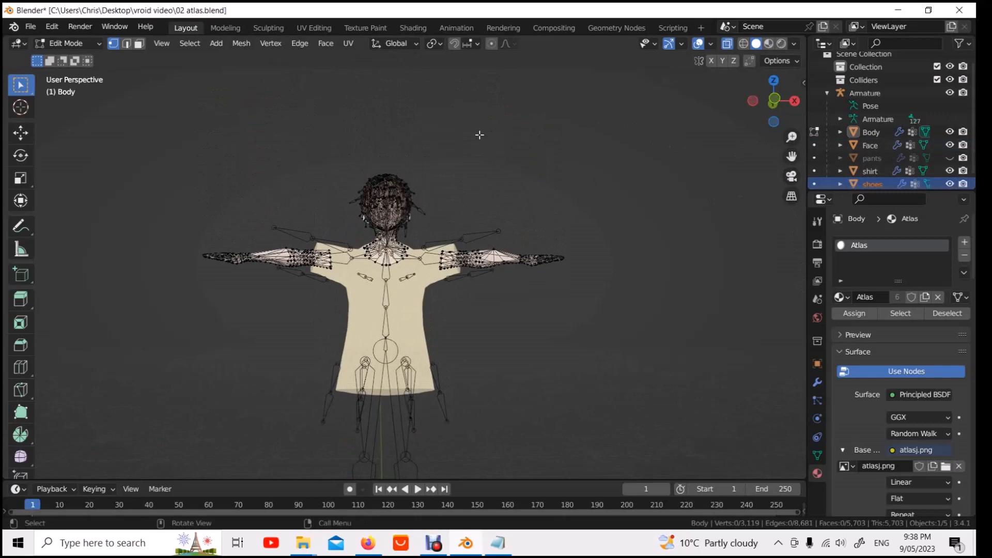
{"action": "left_click", "coordinate": [949, 171]}
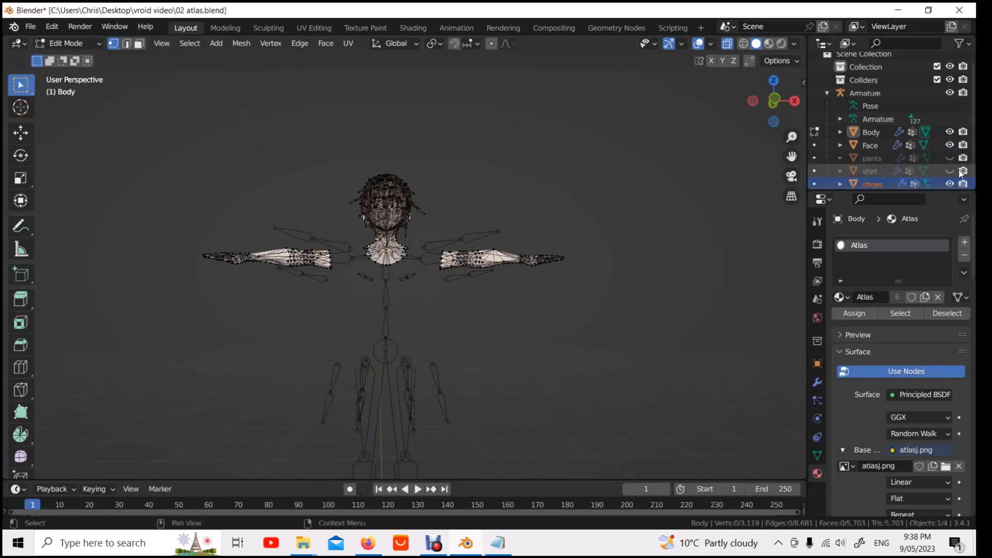
{"action": "scroll", "coordinate": [455, 209], "scroll_direction": "up", "scroll_amount": 5}
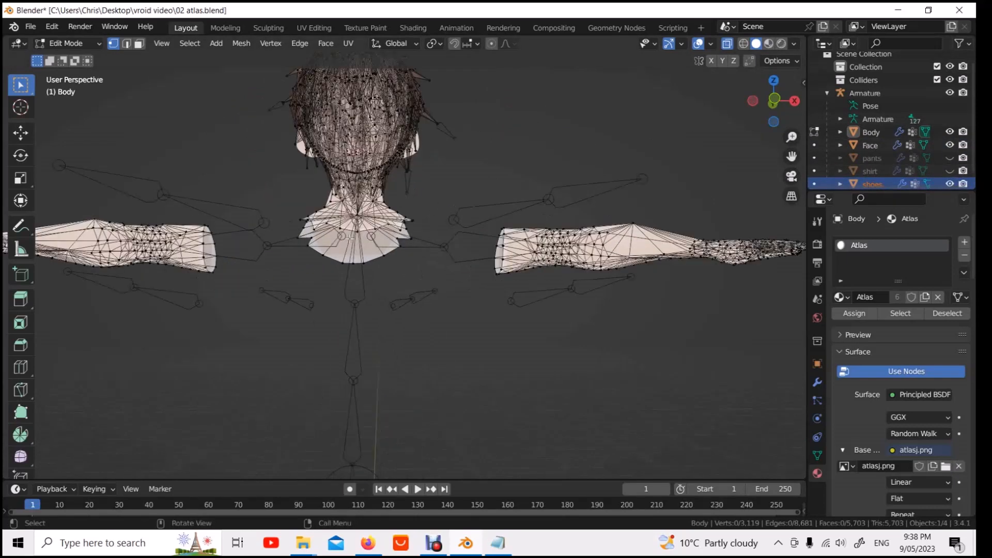
{"action": "left_click", "coordinate": [737, 43]}
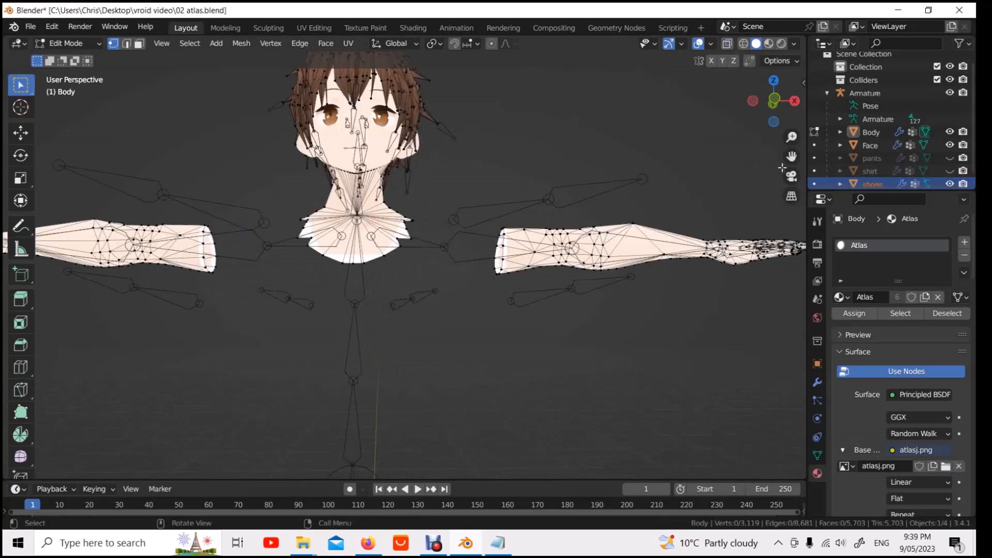
{"action": "left_click_drag", "start_coordinate": [799, 156], "coordinate": [810, 274]}
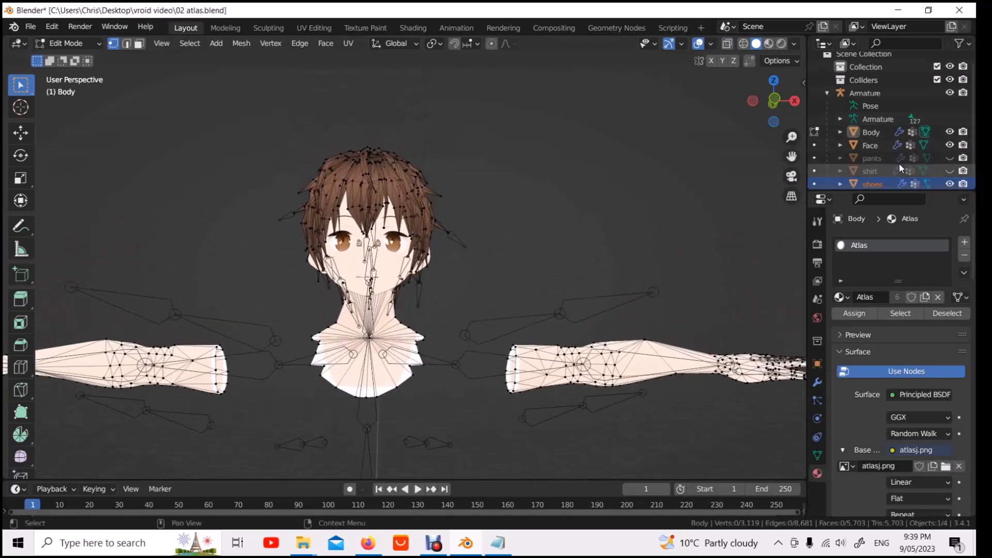
{"action": "left_click", "coordinate": [950, 145]}
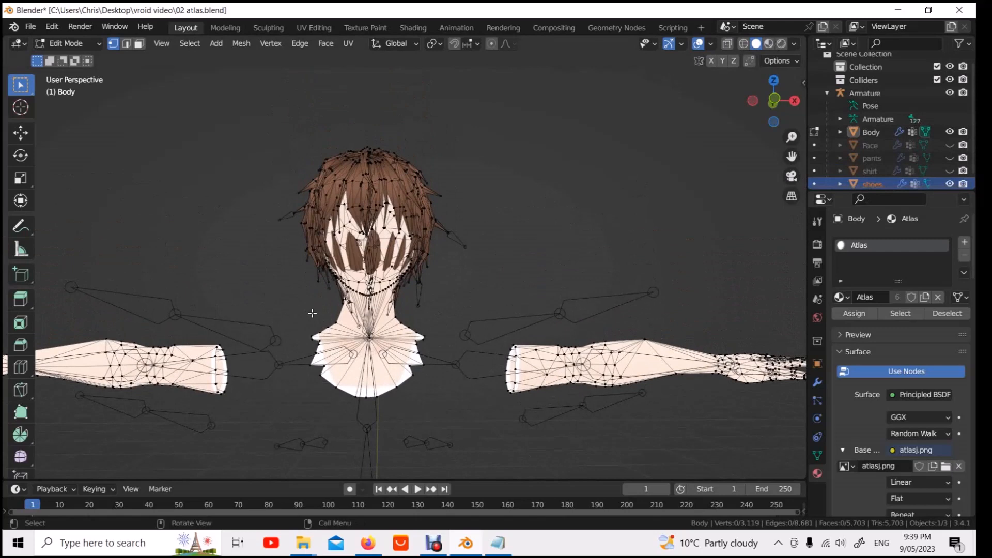
Step: Select the neck and all geometry linked to it, and separate the selection from the Body mesh
{"action": "left_click_drag", "start_coordinate": [306, 312], "coordinate": [429, 389]}
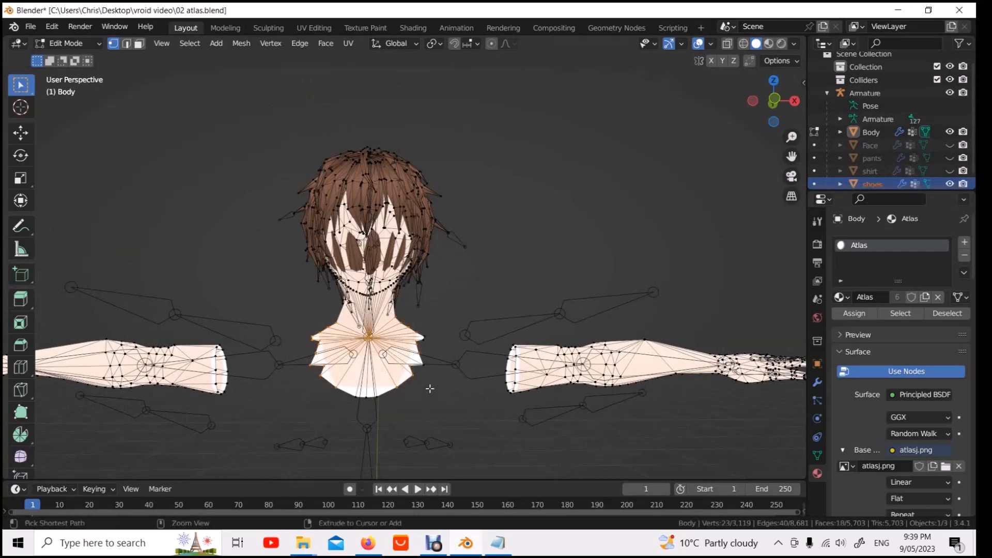
{"action": "key", "text": "ctrl+l"}
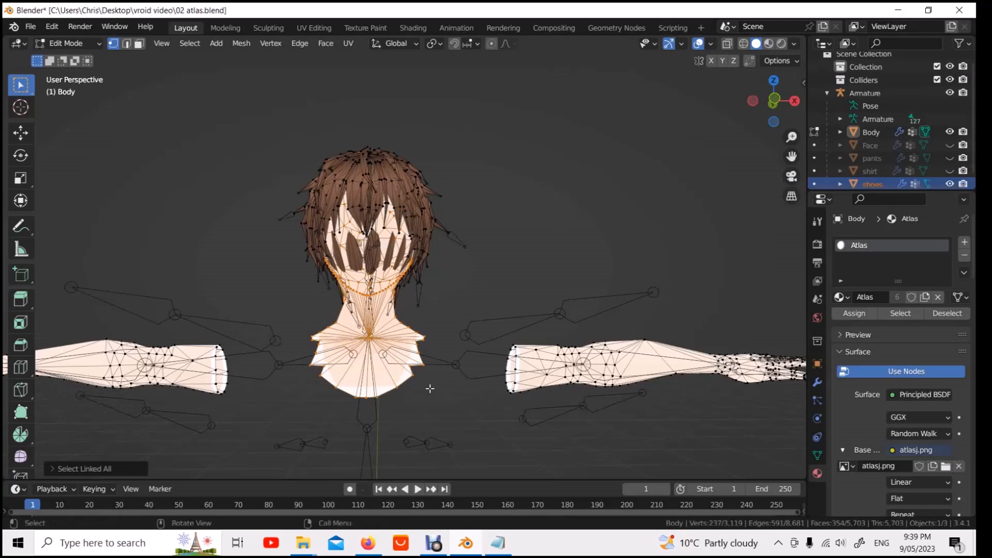
{"action": "key", "text": "p"}
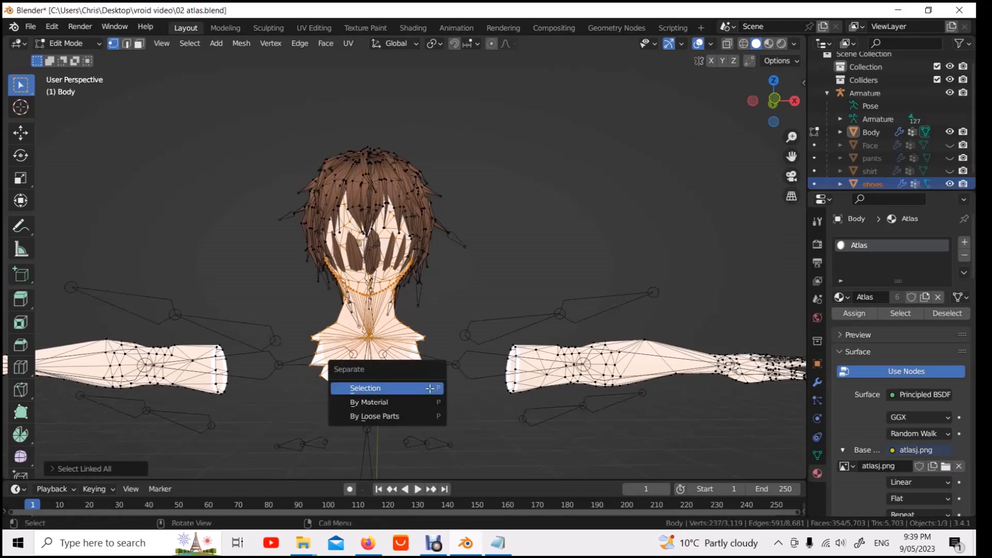
{"action": "left_click", "coordinate": [430, 389]}
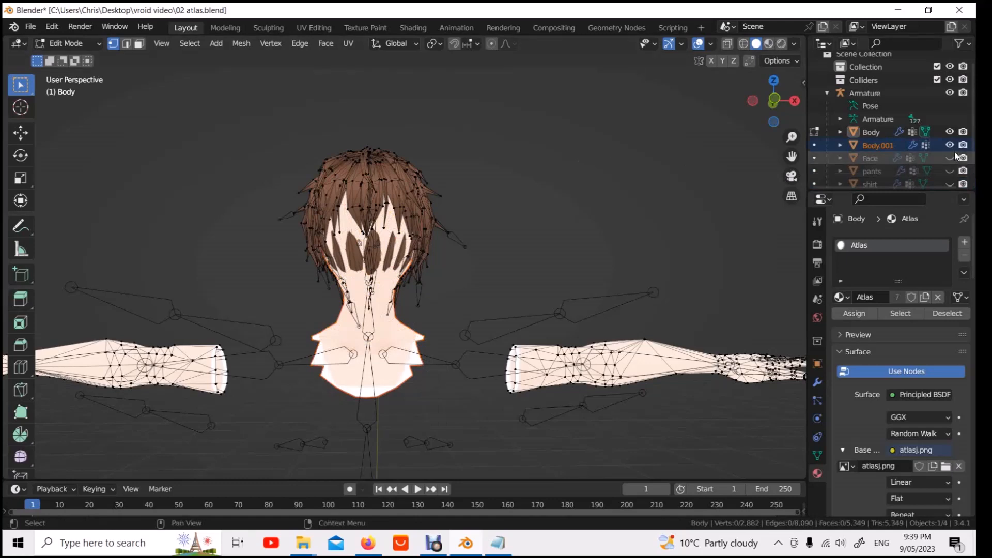
Step: Check the separated neck object by toggling its visibility, rename it as head and hide it
{"action": "key", "text": "h"}
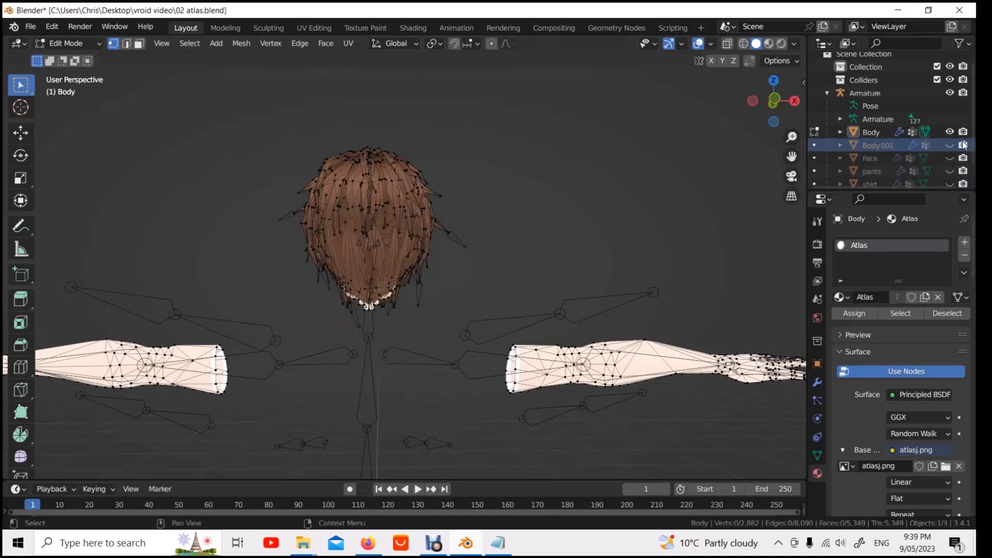
{"action": "key", "text": "alt+h"}
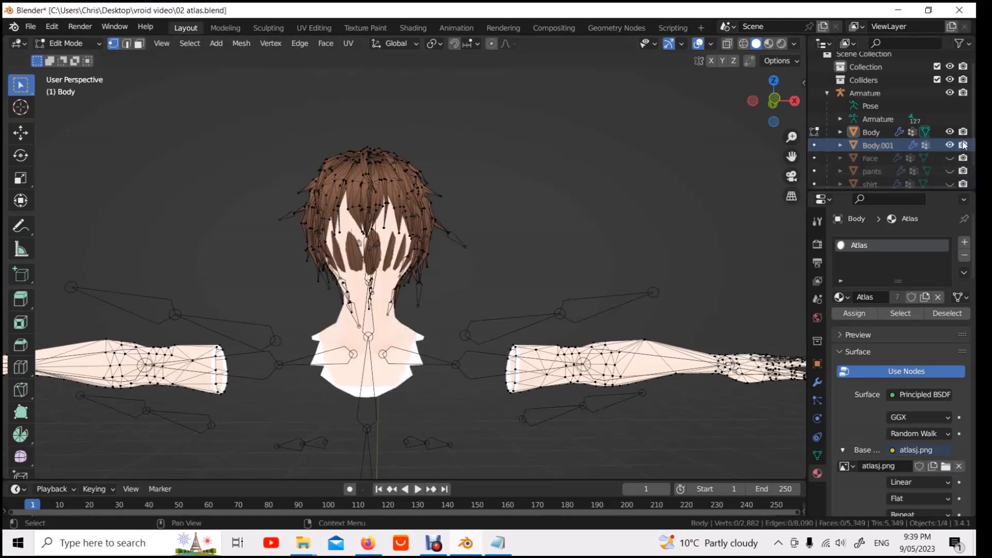
{"action": "double_click", "coordinate": [888, 146]}
{"action": "scroll", "coordinate": [889, 145], "scroll_direction": "down", "scroll_amount": 1}
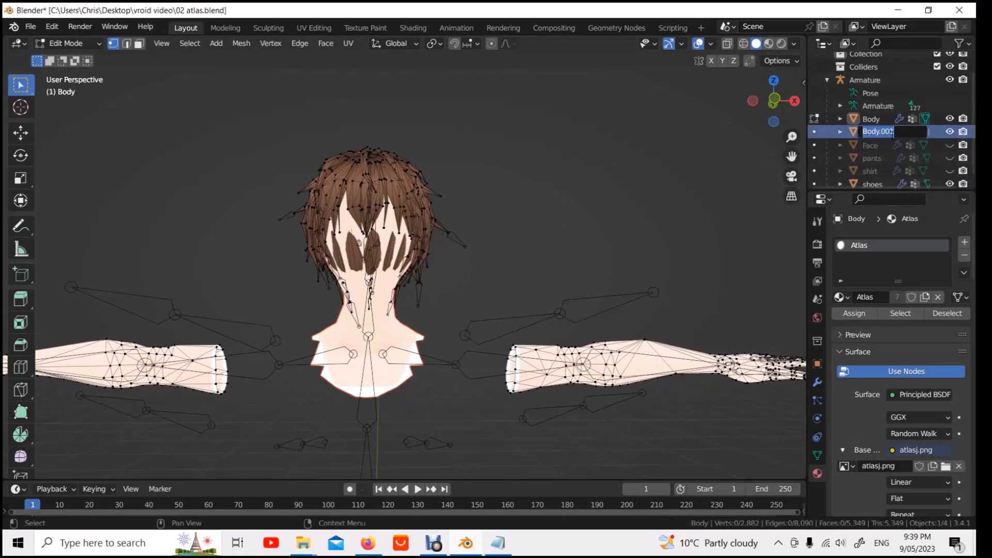
{"action": "type", "text": "heads"}
{"action": "key", "text": "Return"}
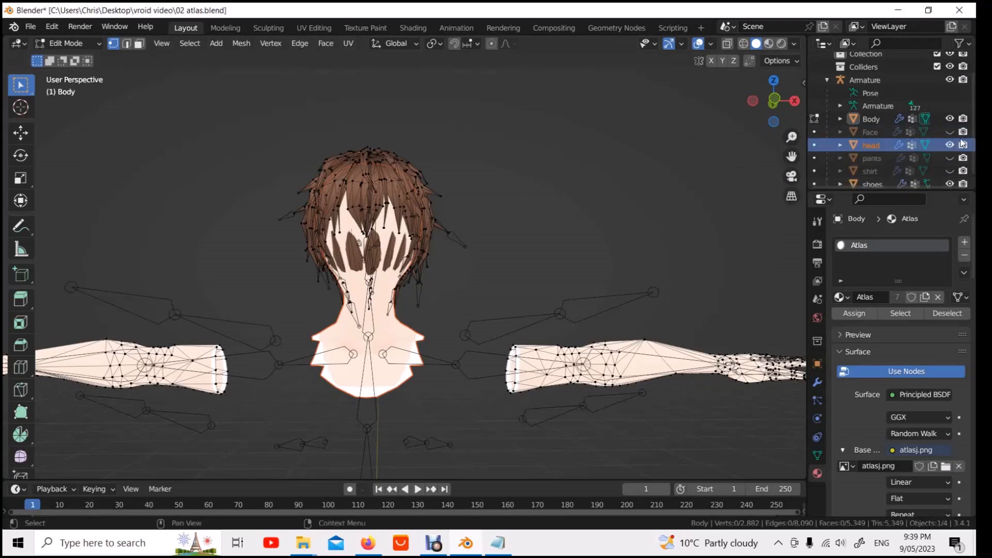
{"action": "key", "text": "h"}
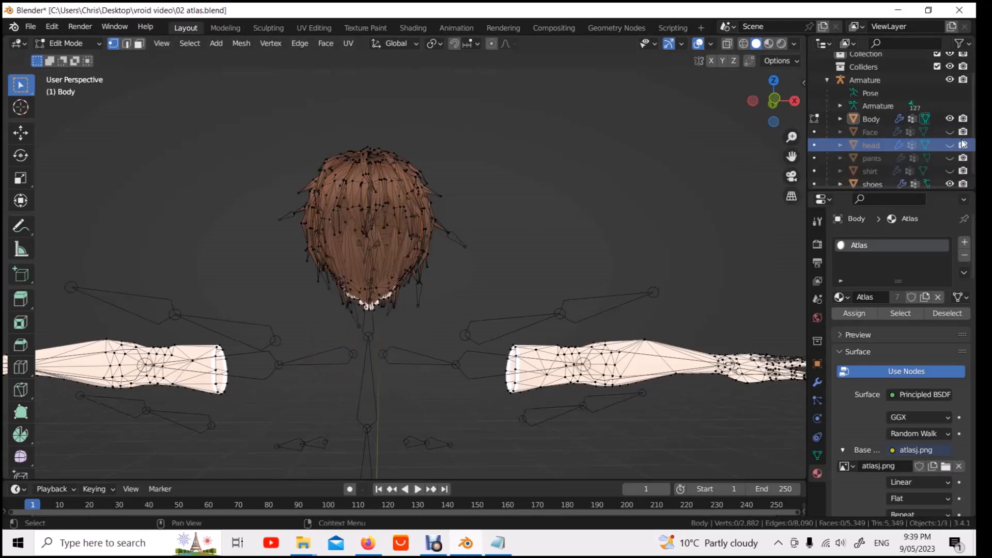
Step: Try to select the hair by picking vertices near the crown and extending to linked geometry, and clear the selection
{"action": "middle_click_drag", "start_coordinate": [576, 252], "coordinate": [541, 274]}
{"action": "middle_click_drag", "start_coordinate": [442, 219], "coordinate": [509, 221]}
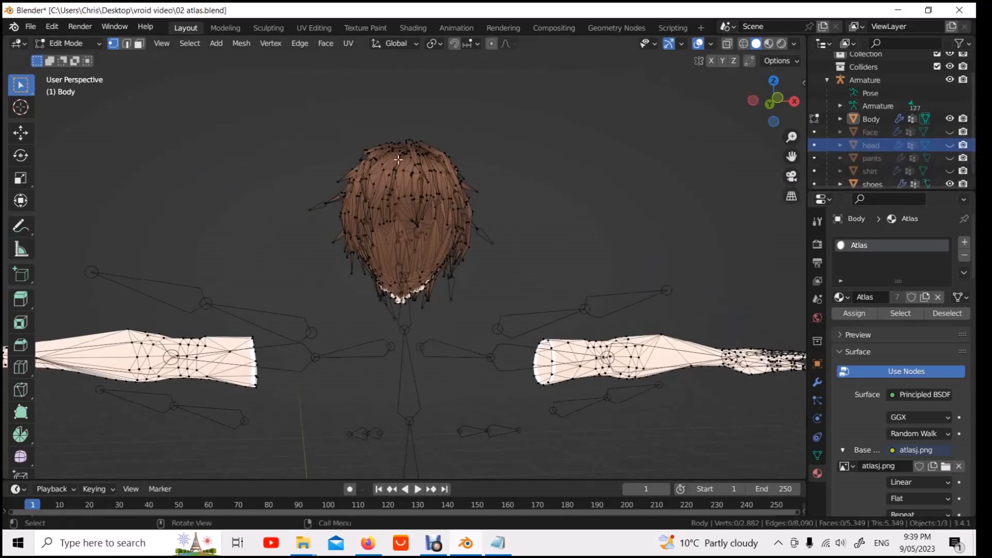
{"action": "middle_click_drag", "start_coordinate": [283, 115], "coordinate": [384, 197]}
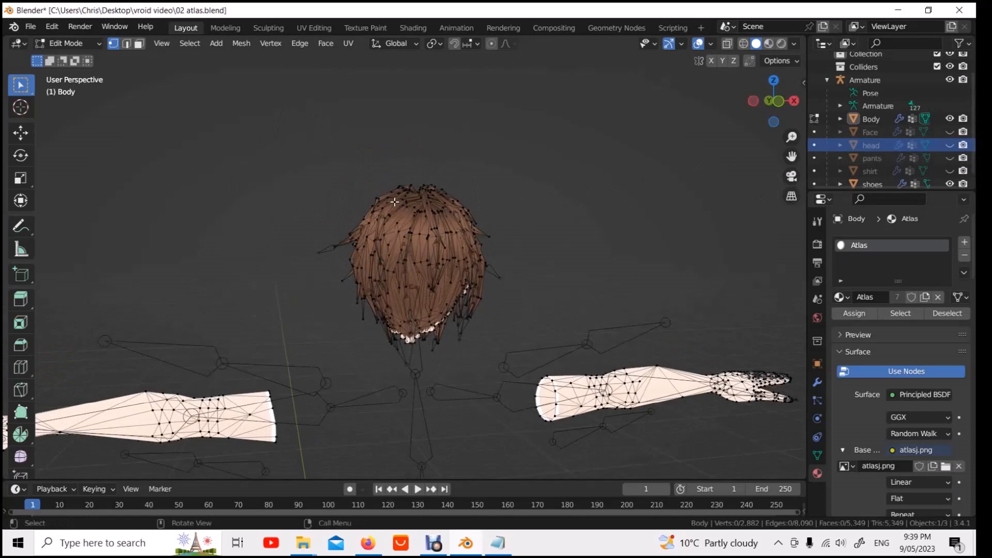
{"action": "left_click_drag", "start_coordinate": [395, 202], "coordinate": [478, 249]}
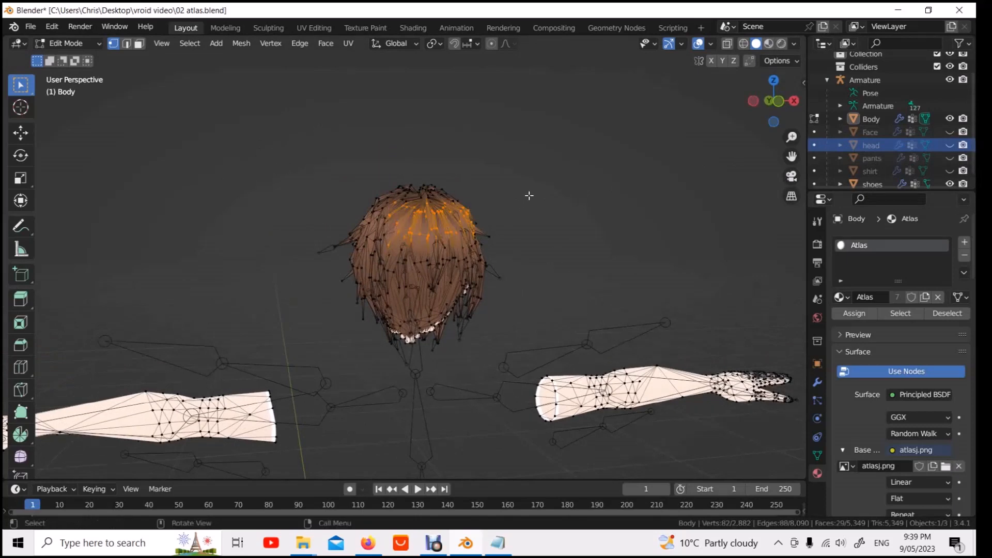
{"action": "key", "text": "ctrl+l"}
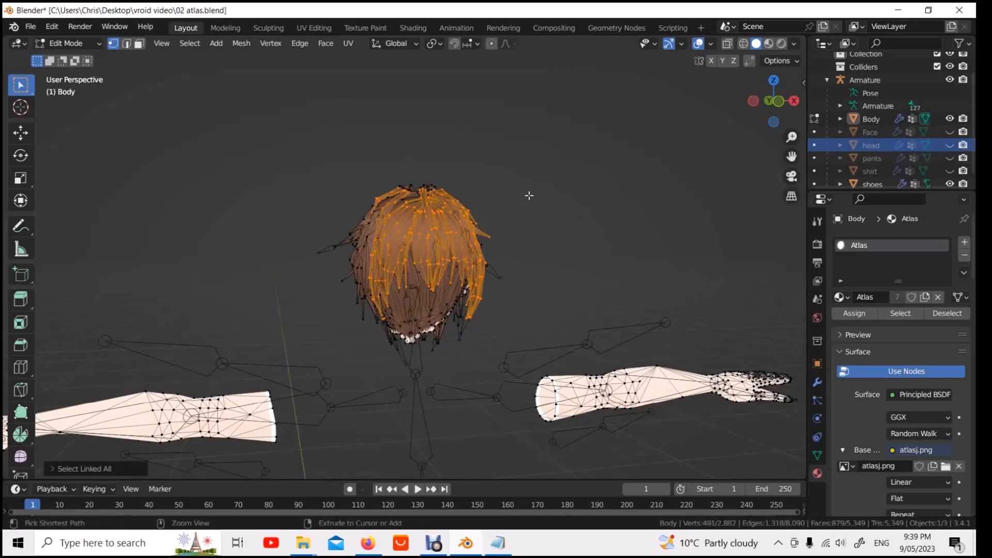
{"action": "middle_click_drag", "start_coordinate": [546, 205], "coordinate": [514, 192]}
{"action": "left_click", "coordinate": [469, 207]}
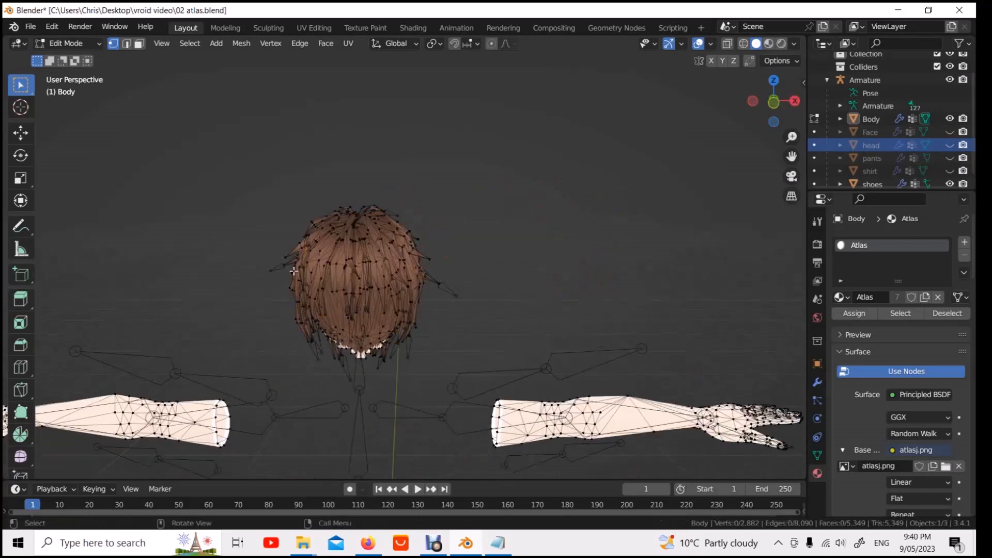
{"action": "middle_click_drag", "start_coordinate": [565, 215], "coordinate": [635, 195]}
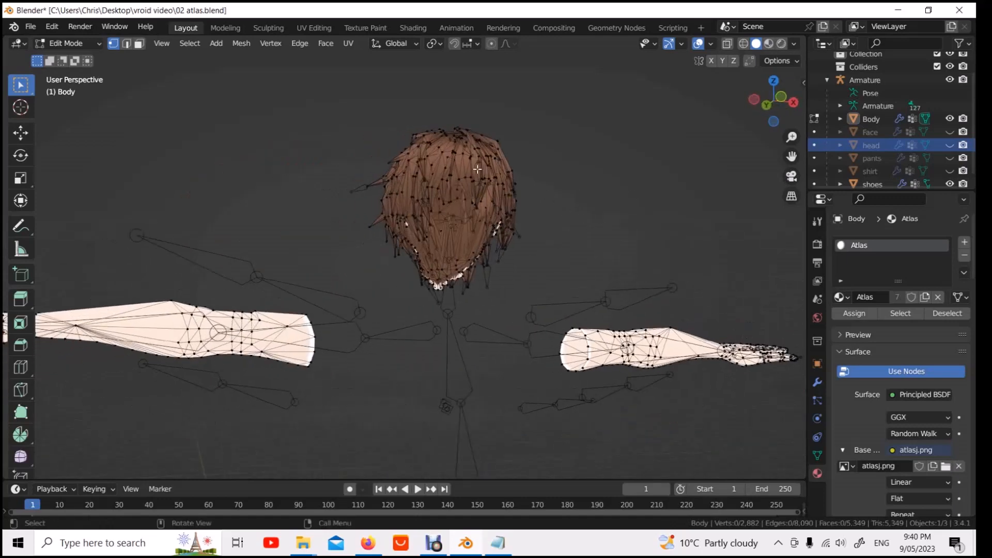
{"action": "scroll", "coordinate": [332, 200], "scroll_direction": "down", "scroll_amount": 4}
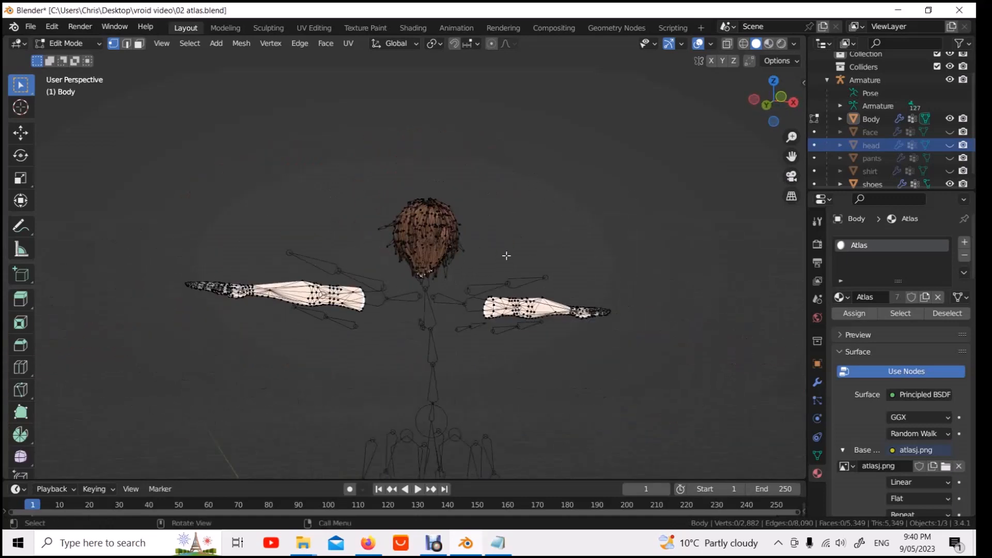
{"action": "middle_click_drag", "start_coordinate": [574, 224], "coordinate": [545, 215]}
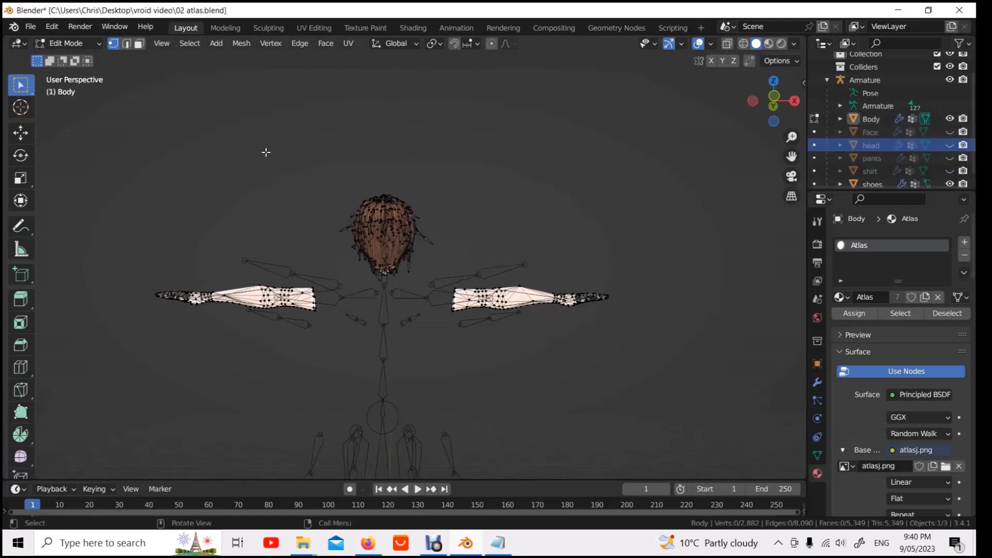
Step: Return to Object Mode and unhide the Face, head, pants and shirt objects
{"action": "left_click", "coordinate": [95, 42]}
{"action": "left_click", "coordinate": [68, 59]}
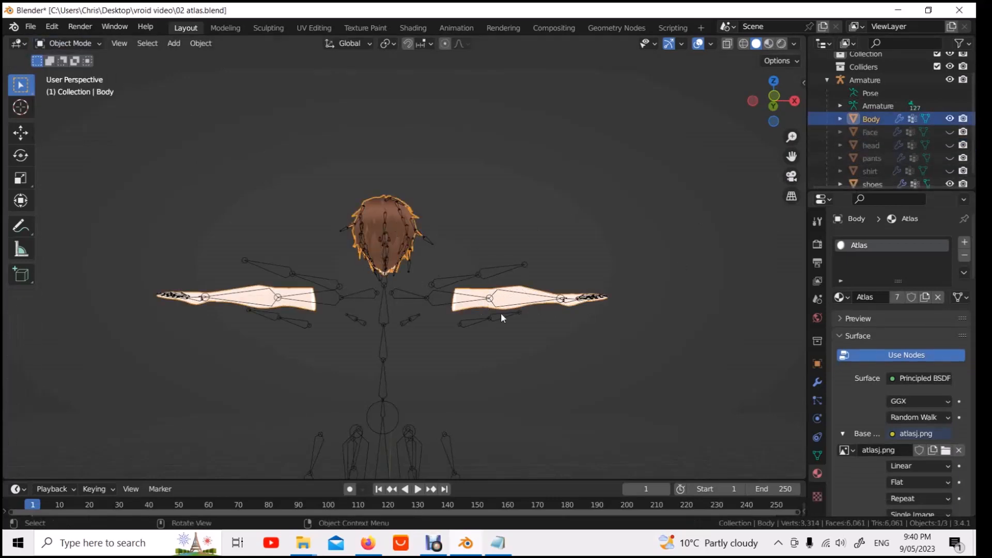
{"action": "scroll", "coordinate": [584, 253], "scroll_direction": "down", "scroll_amount": 5}
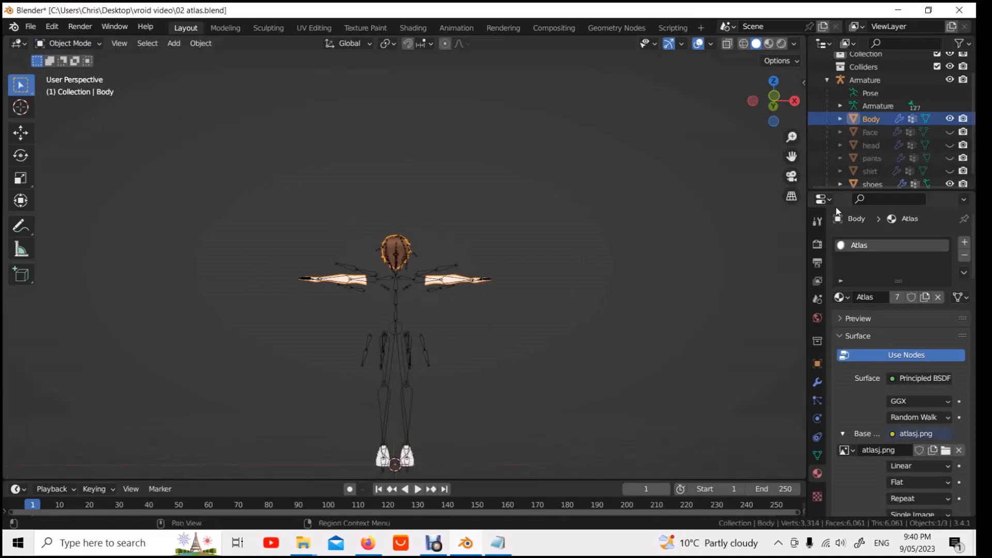
{"action": "left_click", "coordinate": [950, 132]}
{"action": "left_click", "coordinate": [950, 145]}
{"action": "left_click", "coordinate": [950, 158]}
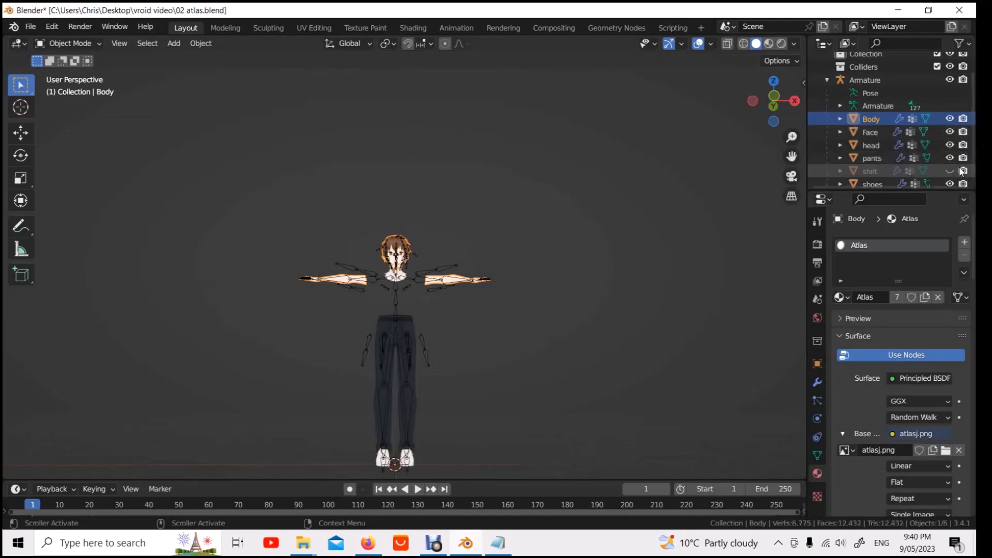
{"action": "left_click", "coordinate": [950, 171]}
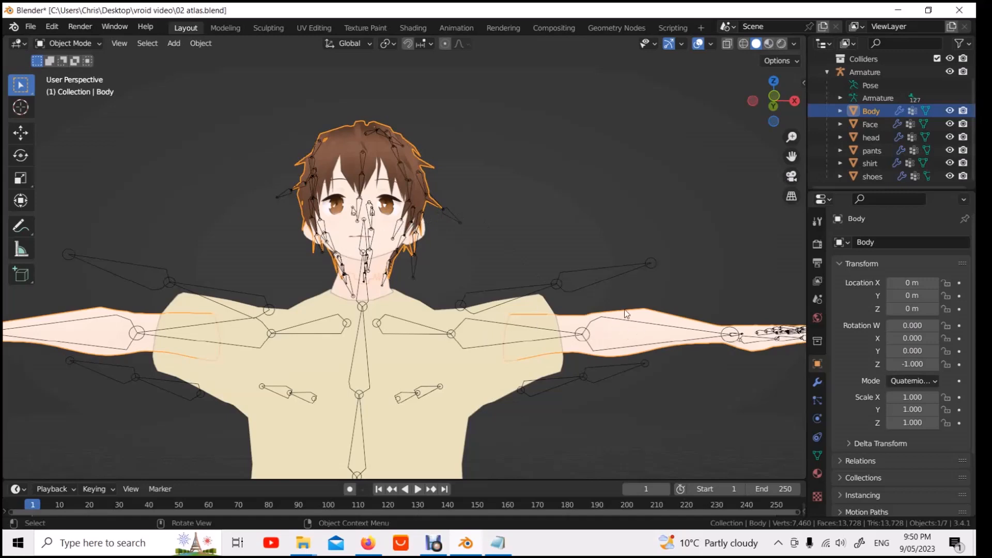
Step: Hide the Face, head and shirt objects and the Armature to expose the Body mesh's hair and arms
{"action": "scroll", "coordinate": [532, 194], "scroll_direction": "down", "scroll_amount": 2}
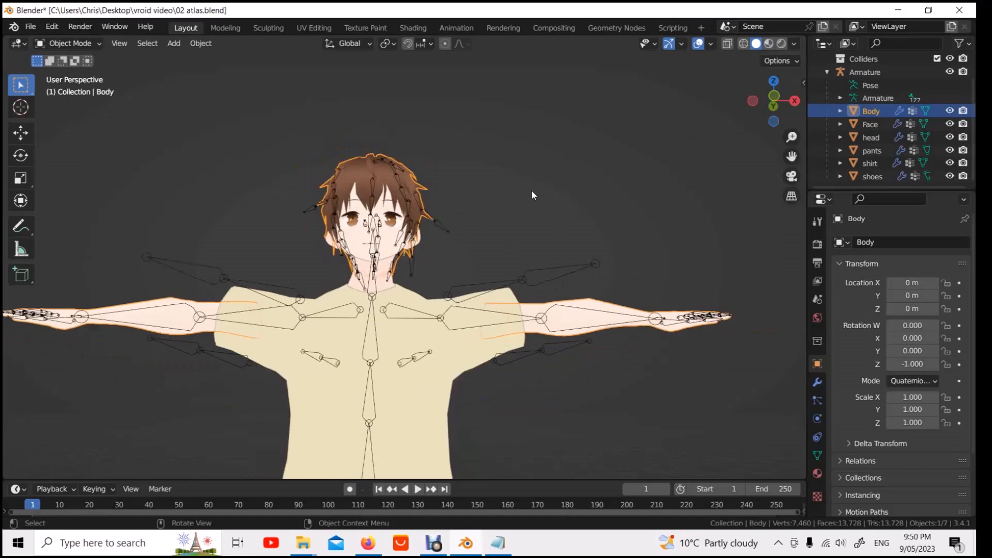
{"action": "left_click", "coordinate": [953, 124]}
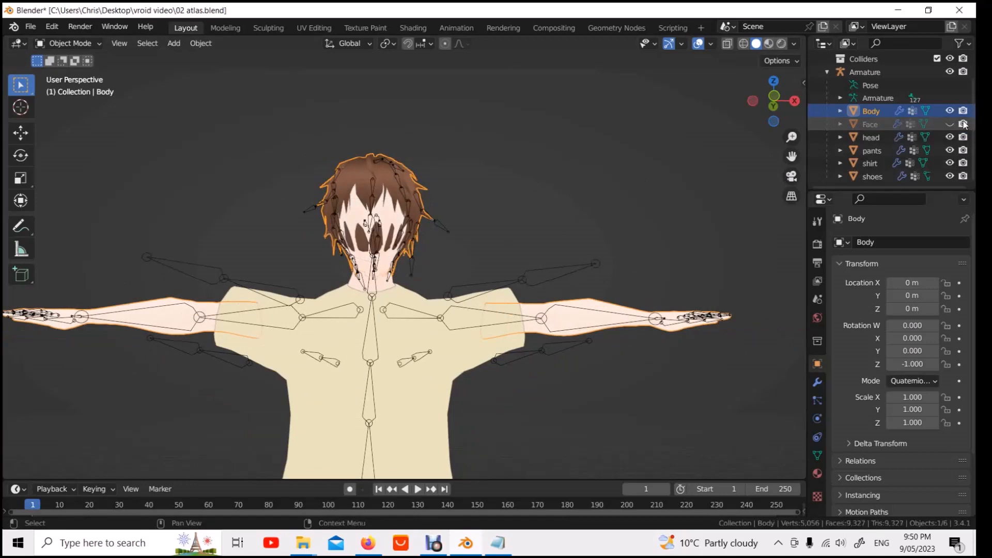
{"action": "left_click", "coordinate": [957, 137]}
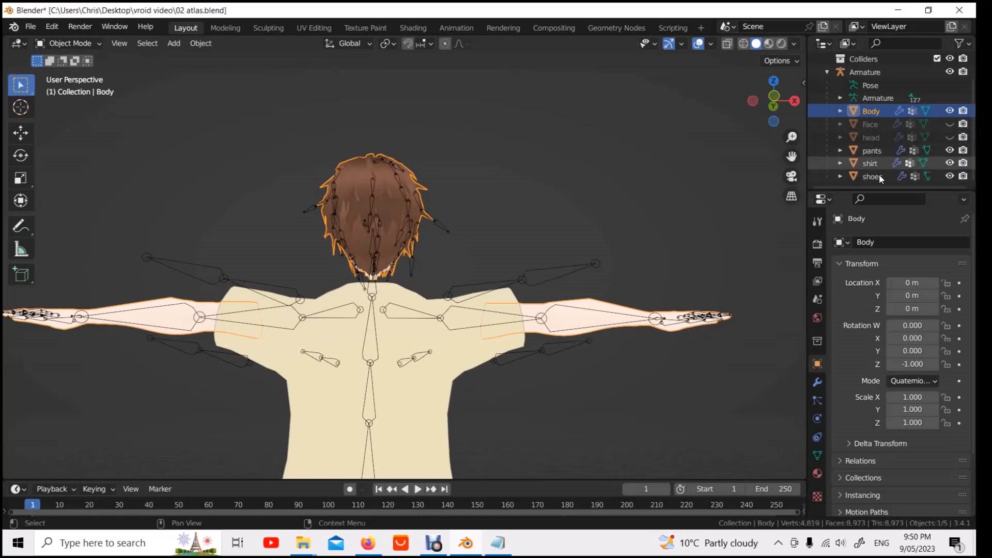
{"action": "middle_click_drag", "start_coordinate": [606, 210], "coordinate": [609, 241]}
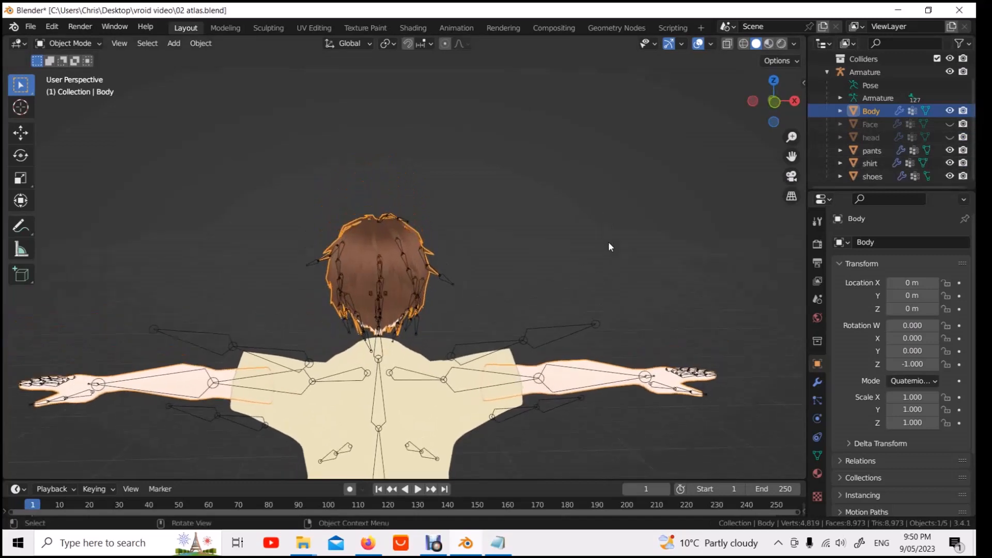
{"action": "left_click", "coordinate": [949, 163]}
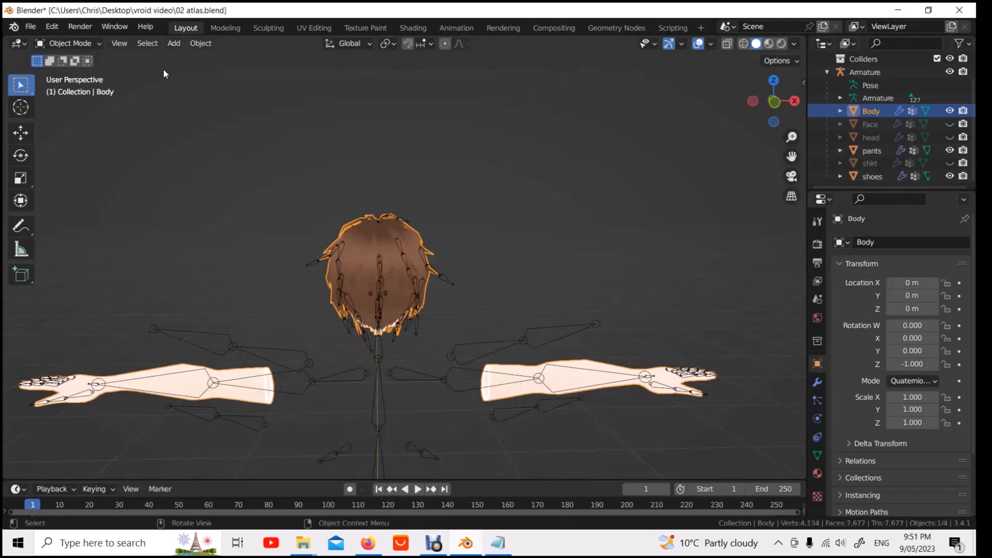
{"action": "left_click", "coordinate": [93, 44]}
{"action": "scroll", "coordinate": [395, 376], "scroll_direction": "up", "scroll_amount": 3}
{"action": "left_click", "coordinate": [949, 72]}
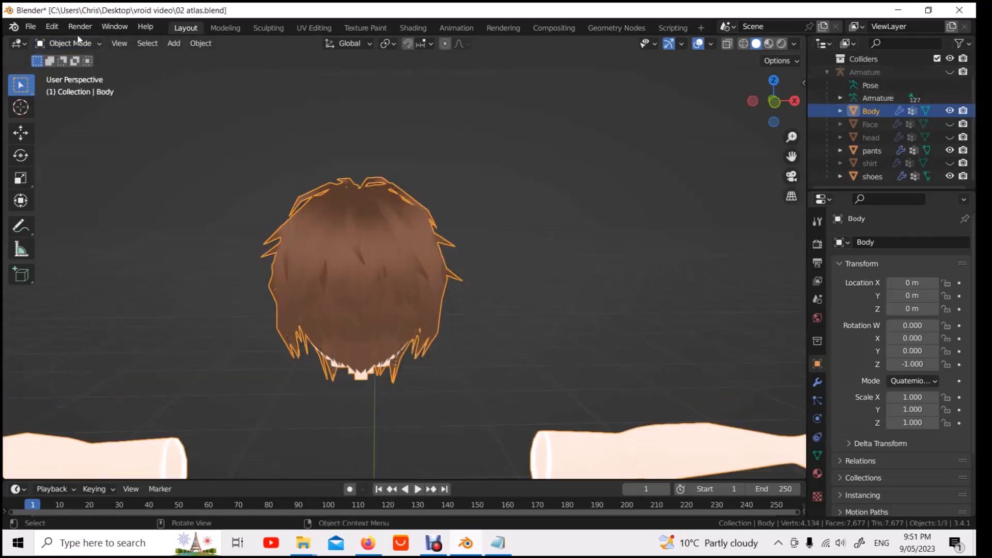
Step: Box-select all hair geometry of the Body mesh in Edit Mode with X-ray on and separate the selection into its own object
{"action": "left_click", "coordinate": [98, 44]}
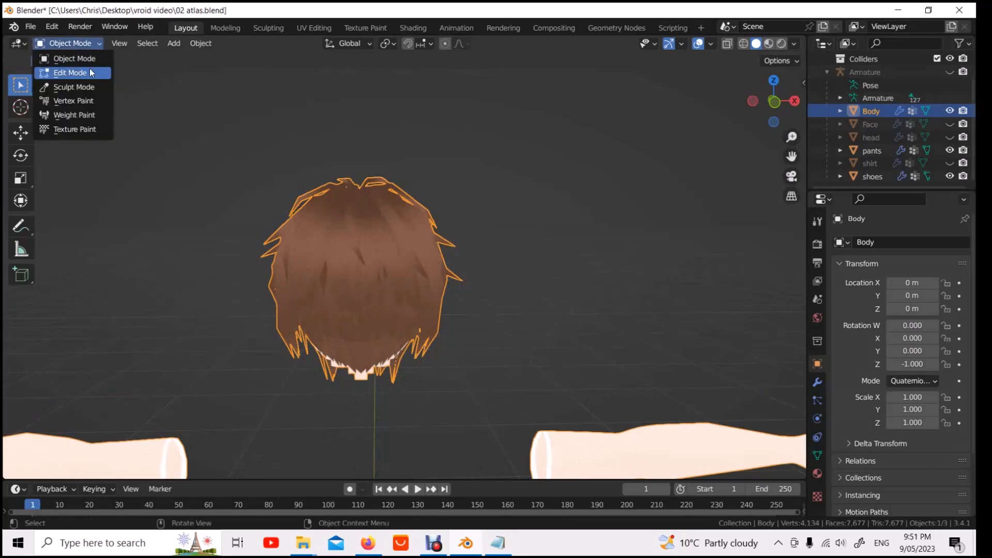
{"action": "left_click", "coordinate": [89, 68]}
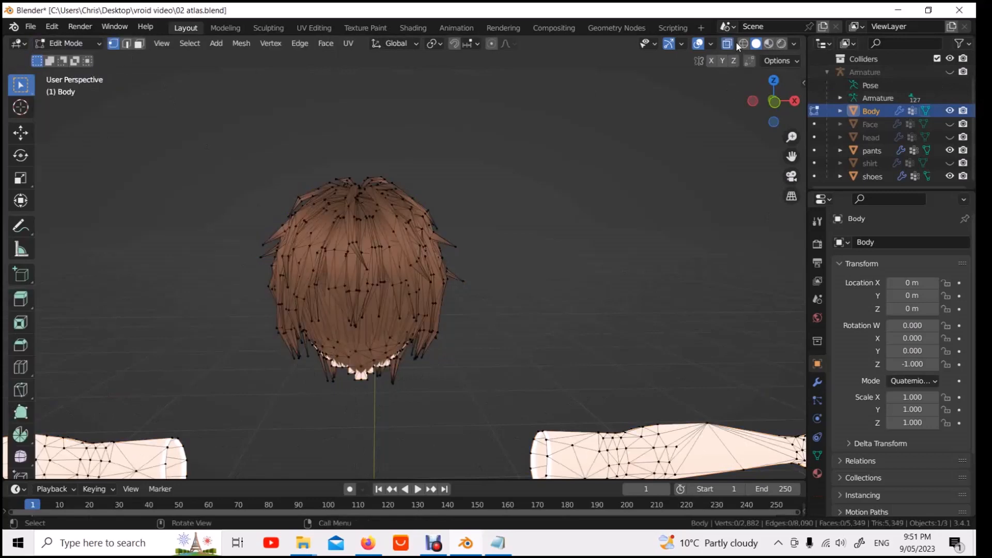
{"action": "left_click", "coordinate": [735, 44]}
{"action": "key", "text": "b"}
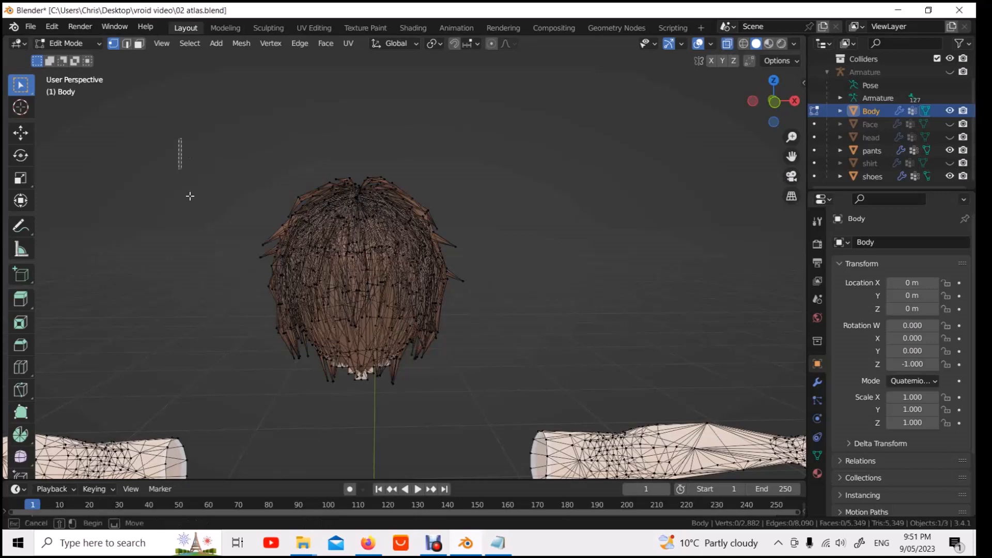
{"action": "left_click_drag", "start_coordinate": [178, 138], "coordinate": [529, 415]}
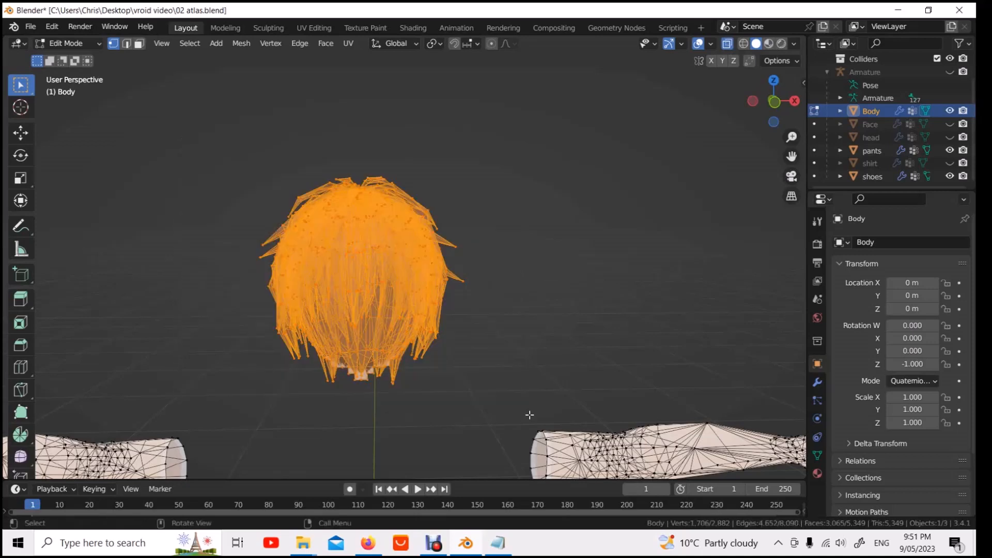
{"action": "middle_click_drag", "start_coordinate": [631, 277], "coordinate": [573, 248]}
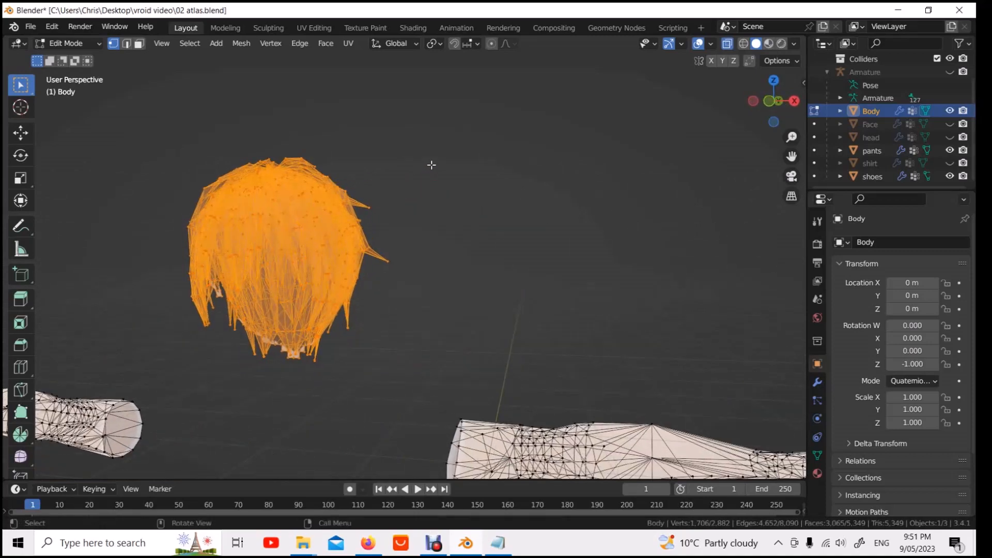
{"action": "key", "text": "p"}
{"action": "left_click", "coordinate": [432, 166]}
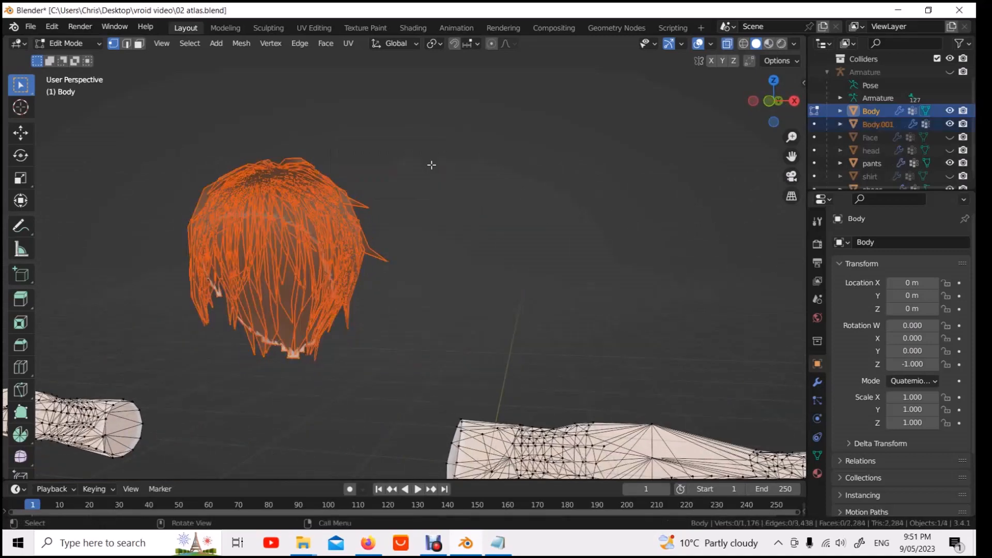
Step: Return to Object Mode, select the separated hair object and rename it as hair
{"action": "left_click", "coordinate": [94, 41]}
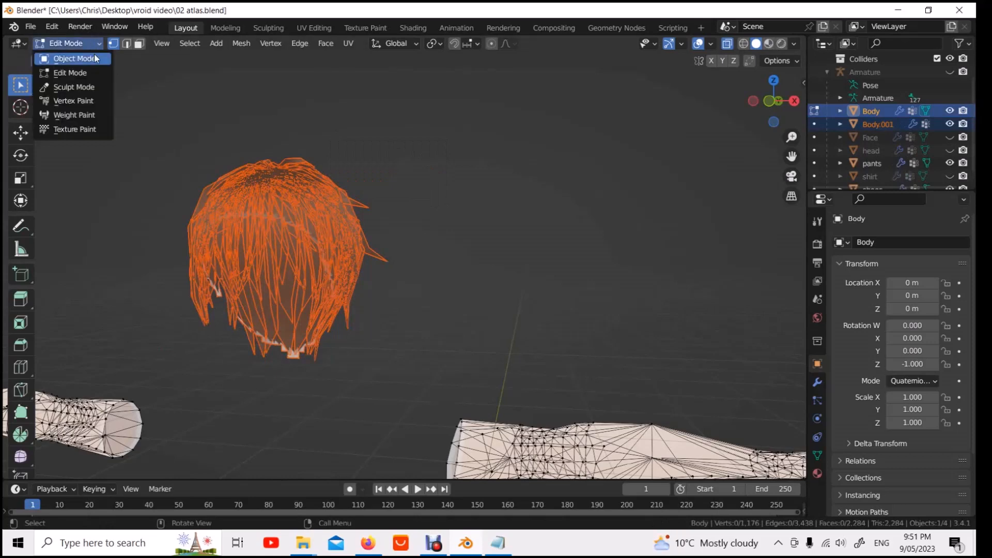
{"action": "left_click", "coordinate": [95, 58]}
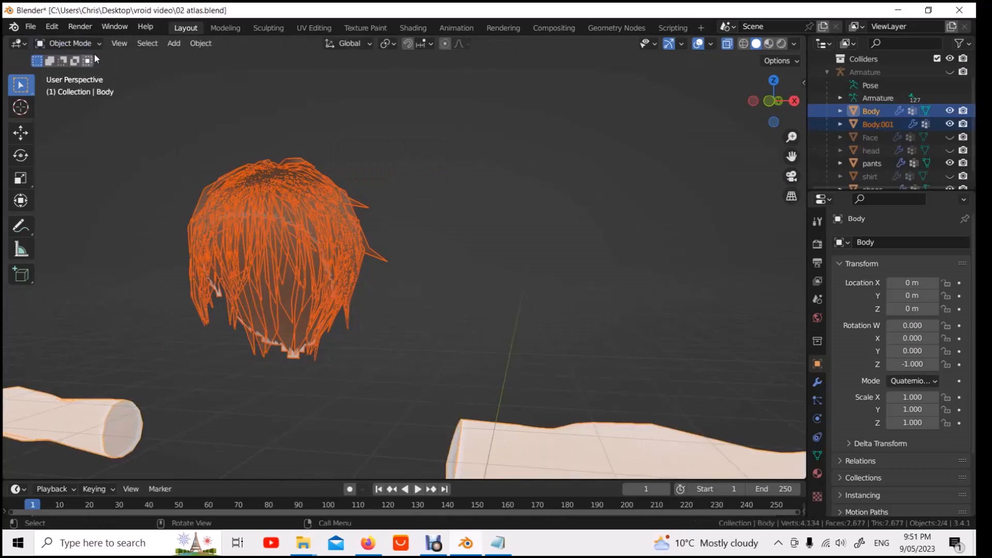
{"action": "left_click", "coordinate": [318, 218]}
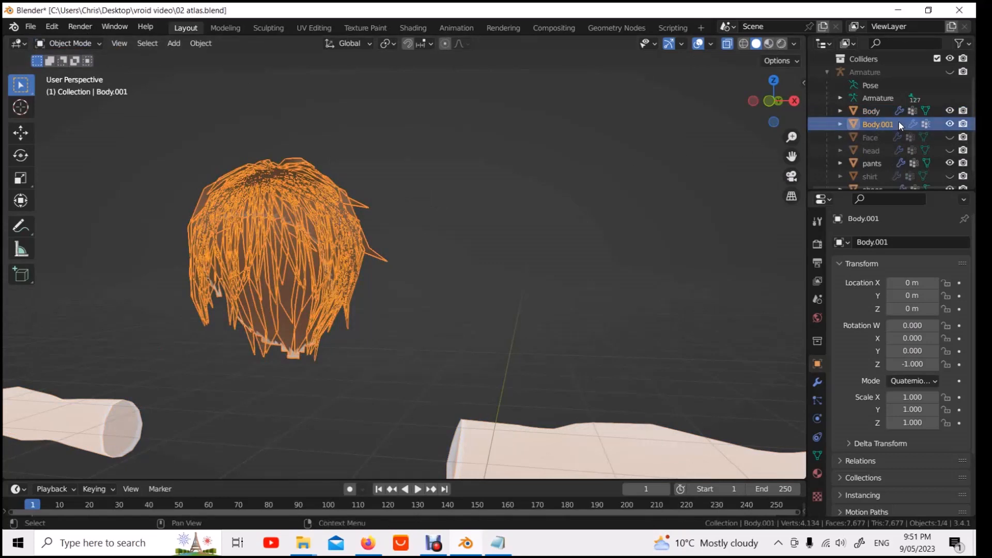
{"action": "double_click", "coordinate": [878, 124]}
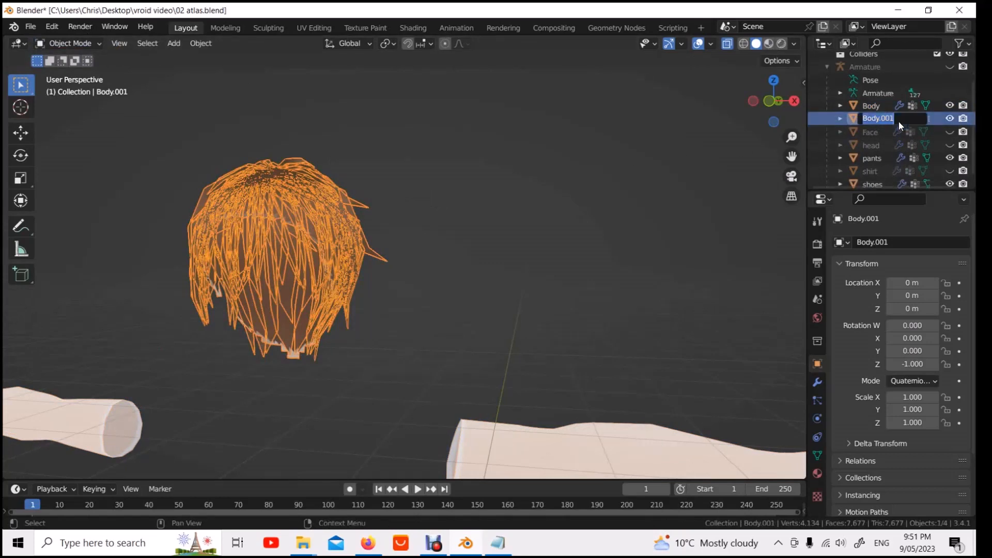
{"action": "type", "text": "hayr"}
{"action": "key", "text": "BackSpace"}
{"action": "key", "text": "BackSpace"}
{"action": "type", "text": "ir"}
{"action": "key", "text": "Return"}
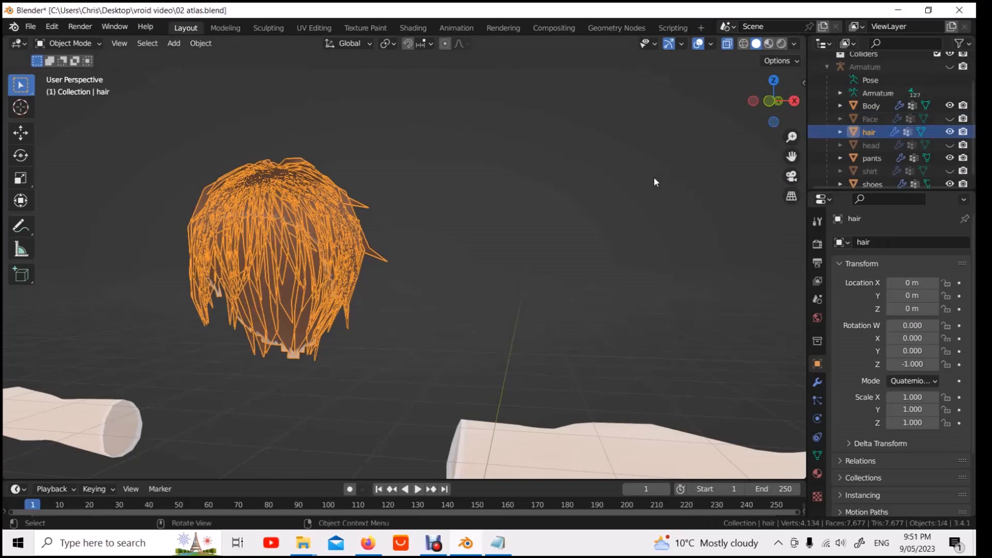
Step: Unhide the Face, head and shirt objects and turn off X-ray
{"action": "scroll", "coordinate": [653, 177], "scroll_direction": "down", "scroll_amount": 4}
{"action": "middle_click_drag", "start_coordinate": [590, 204], "coordinate": [613, 197]}
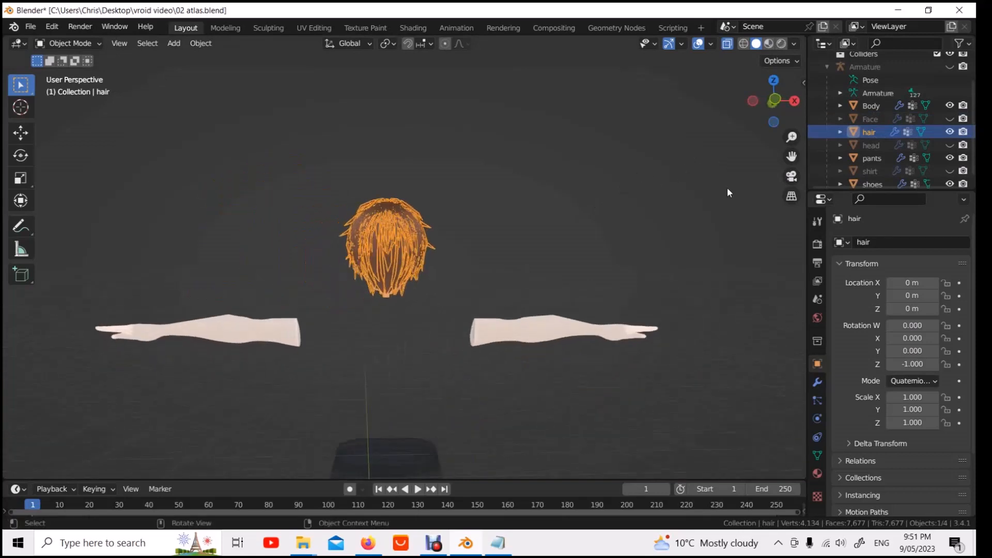
{"action": "left_click", "coordinate": [962, 119]}
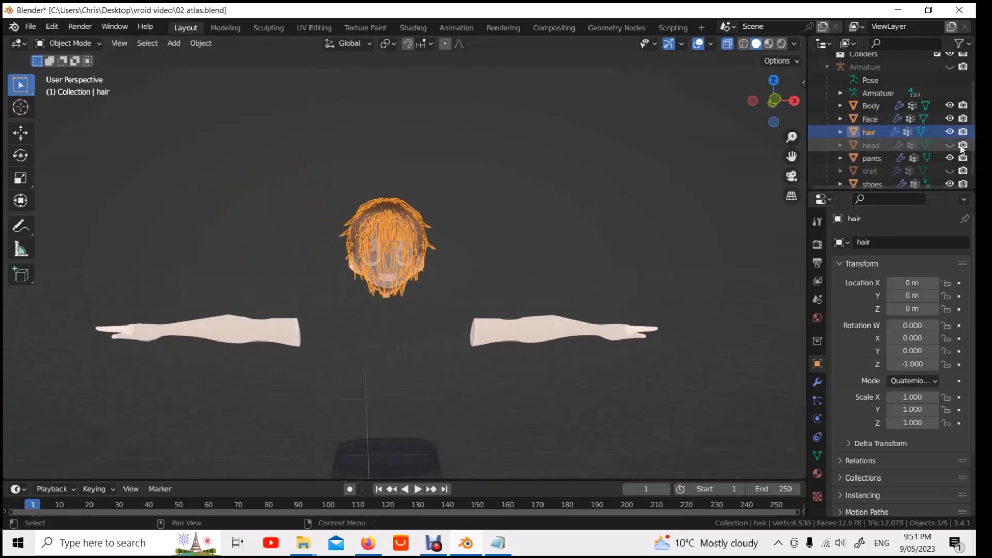
{"action": "left_click", "coordinate": [962, 146]}
{"action": "left_click", "coordinate": [962, 170]}
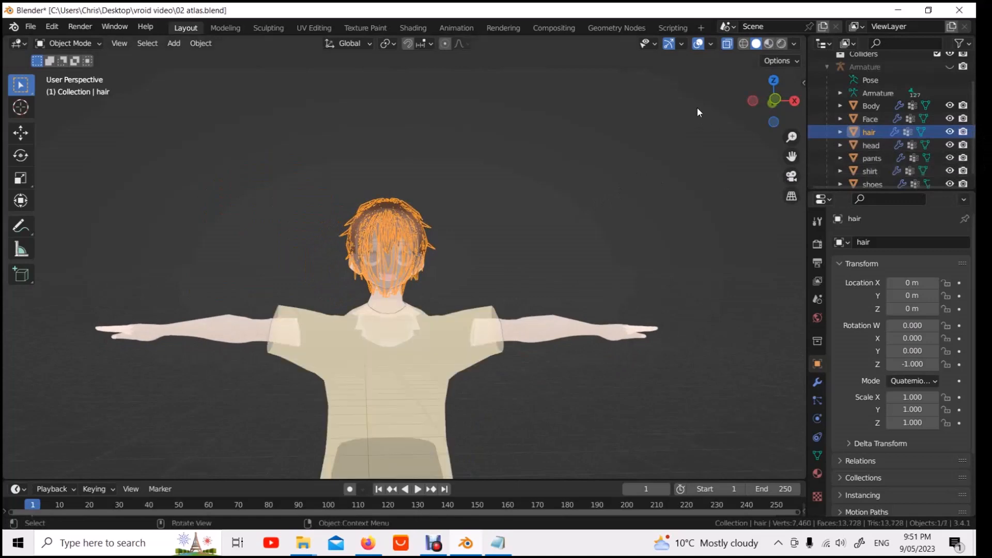
{"action": "left_click", "coordinate": [728, 44]}
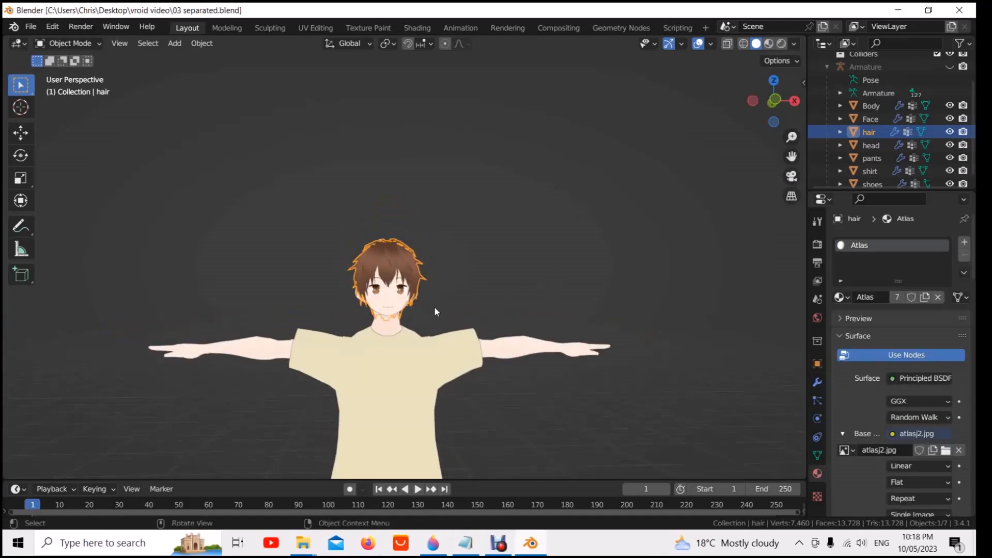
Step: Select the Face object and enter Edit Mode with face selection, framing both eyes
{"action": "scroll", "coordinate": [416, 292], "scroll_direction": "up", "scroll_amount": 5}
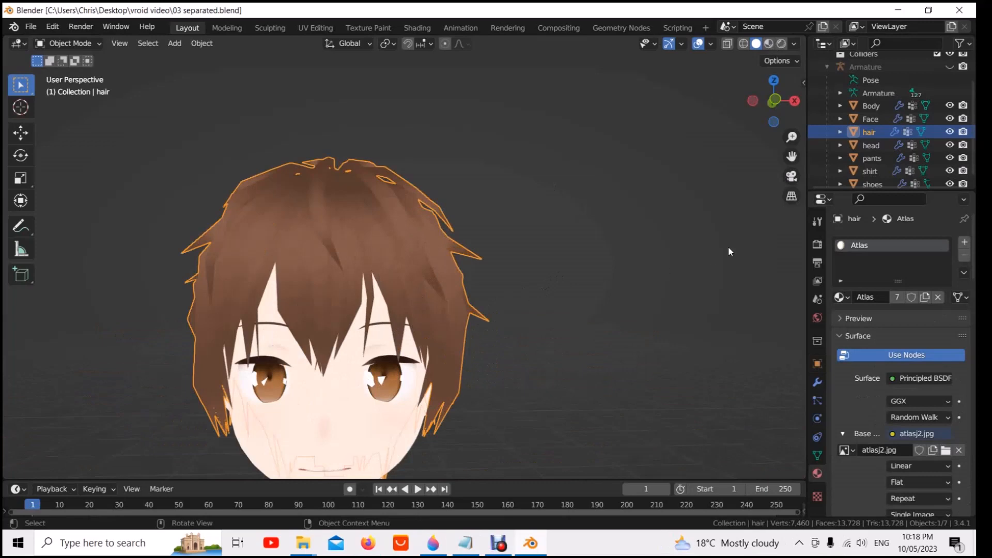
{"action": "left_click_drag", "start_coordinate": [792, 156], "coordinate": [646, 224]}
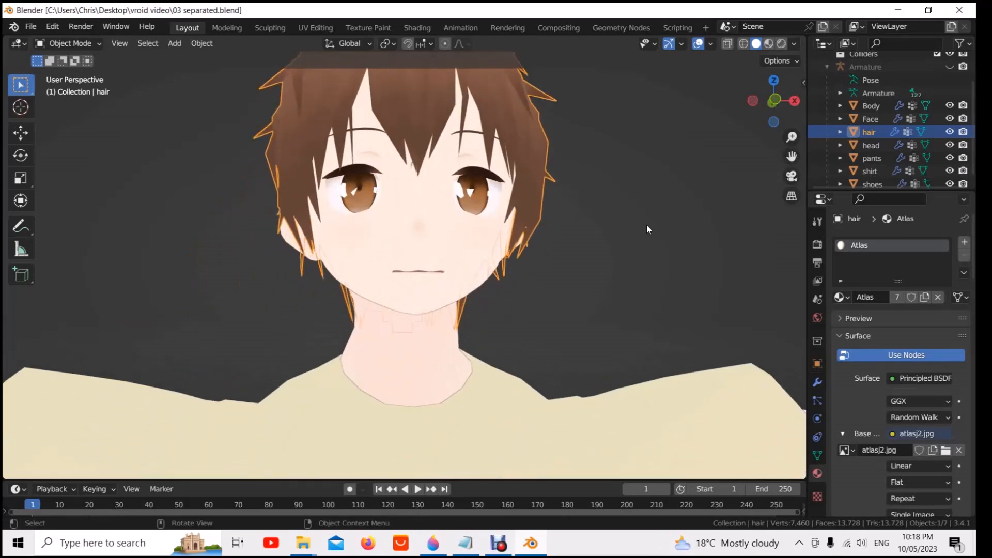
{"action": "scroll", "coordinate": [646, 224], "scroll_direction": "up", "scroll_amount": 2}
{"action": "middle_click_drag", "start_coordinate": [634, 230], "coordinate": [631, 241]}
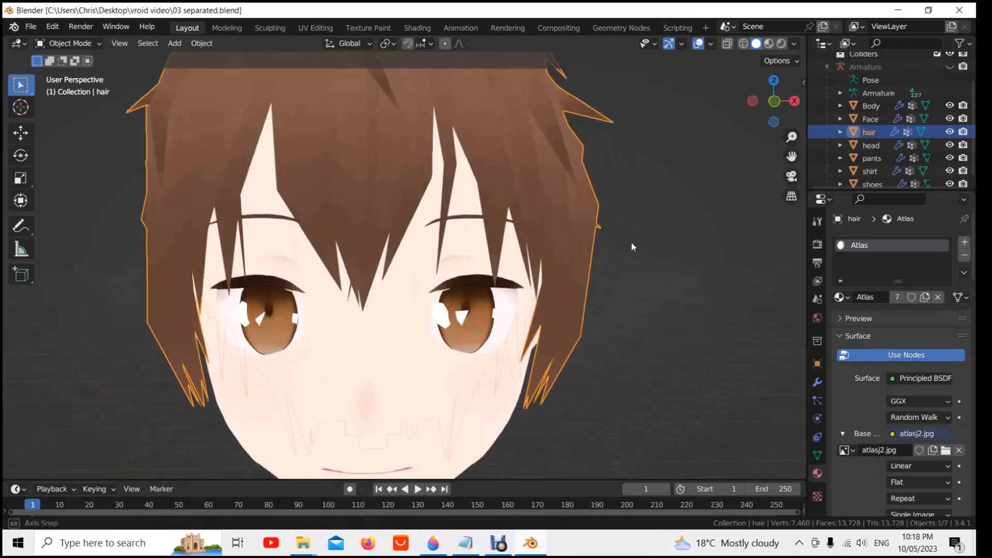
{"action": "left_click", "coordinate": [336, 340]}
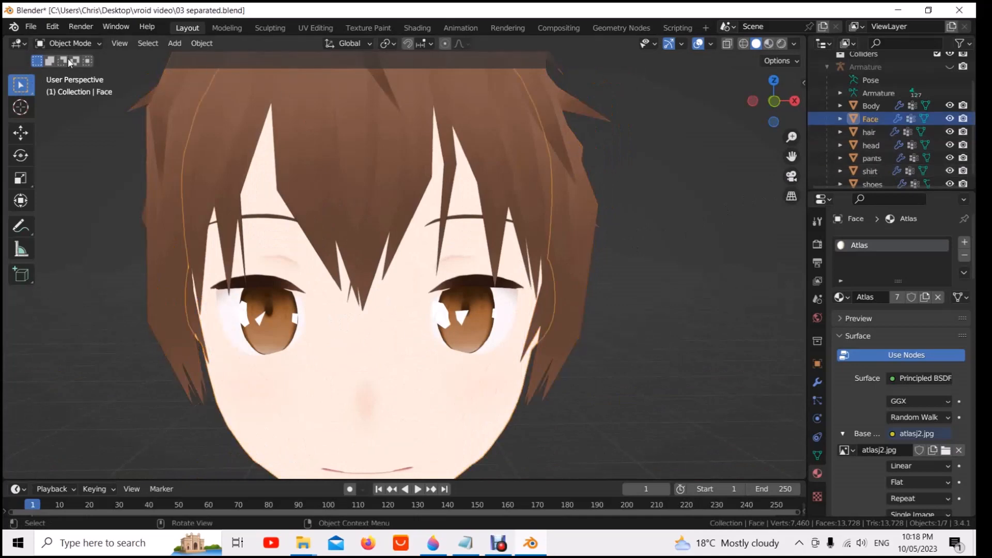
{"action": "left_click", "coordinate": [91, 41]}
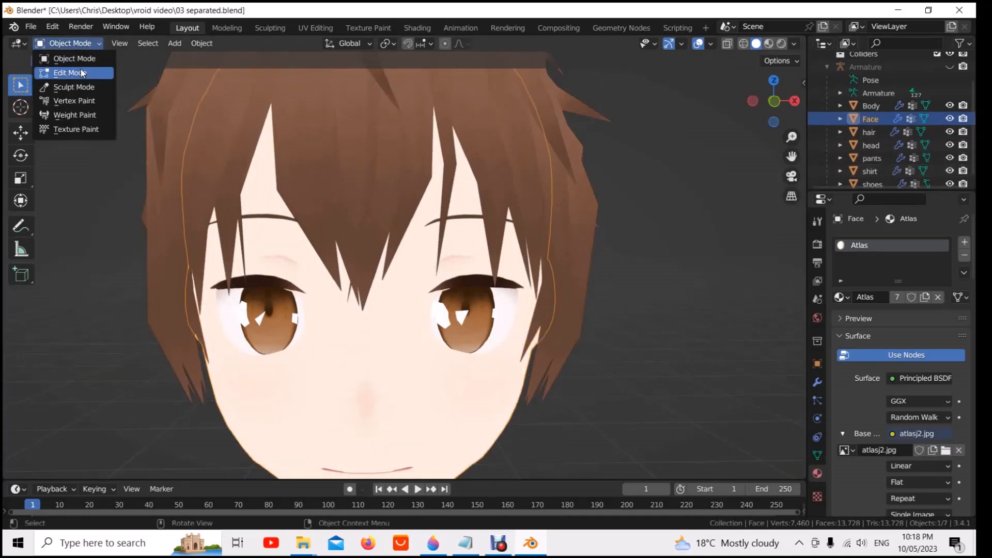
{"action": "left_click", "coordinate": [81, 73]}
{"action": "scroll", "coordinate": [238, 300], "scroll_direction": "up", "scroll_amount": 4}
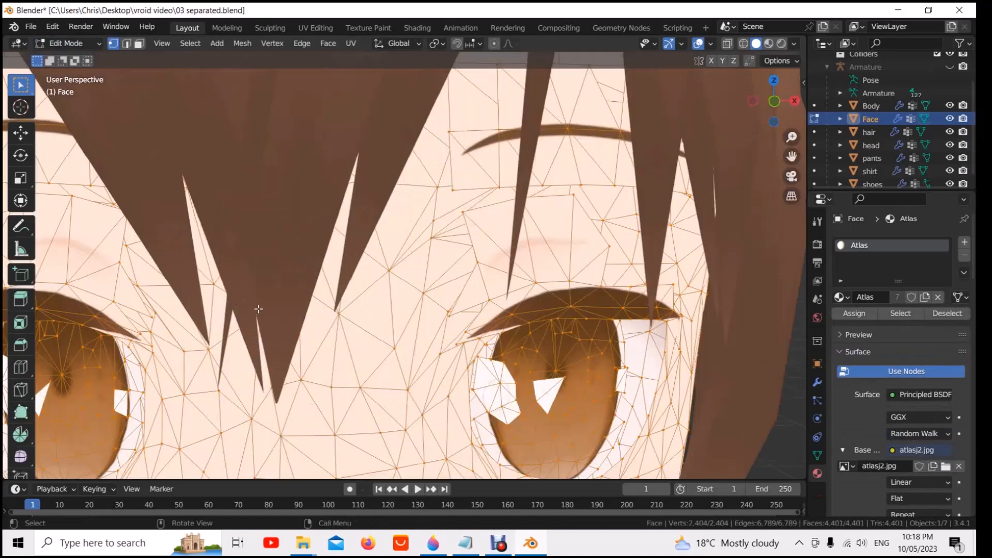
{"action": "mouse_move", "coordinate": [794, 156]}
{"action": "left_mouse_down"}
{"action": "mouse_move", "coordinate": [14, 133]}
{"action": "mouse_move", "coordinate": [783, 157]}
{"action": "left_mouse_up"}
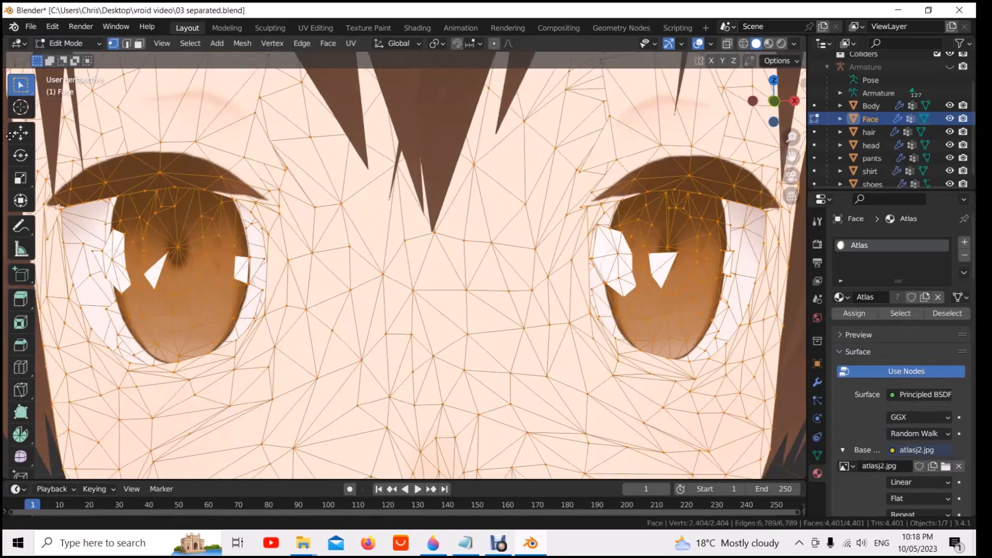
{"action": "left_click", "coordinate": [142, 44]}
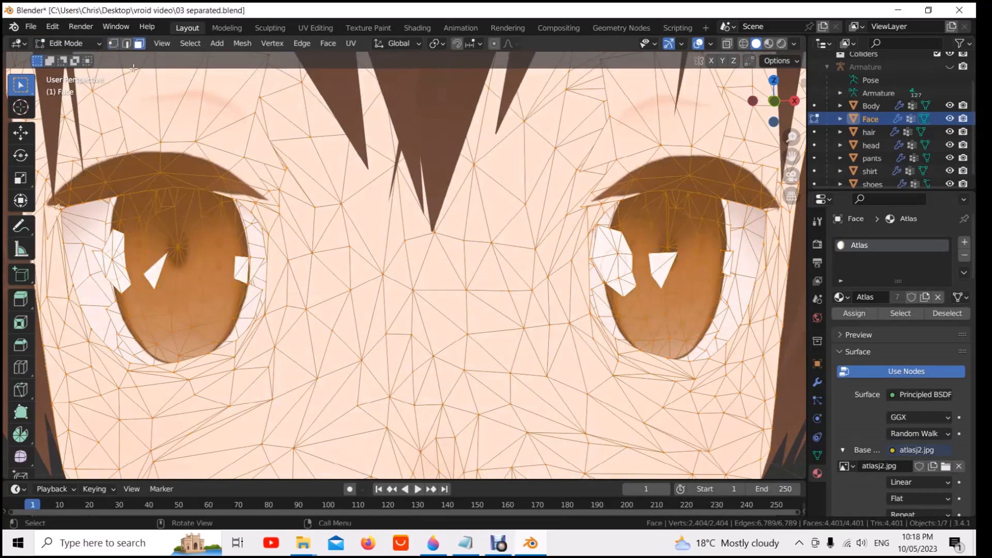
Step: Select a face on each white highlight in both eyes and extend the selection to linked geometry
{"action": "left_click", "coordinate": [123, 262]}
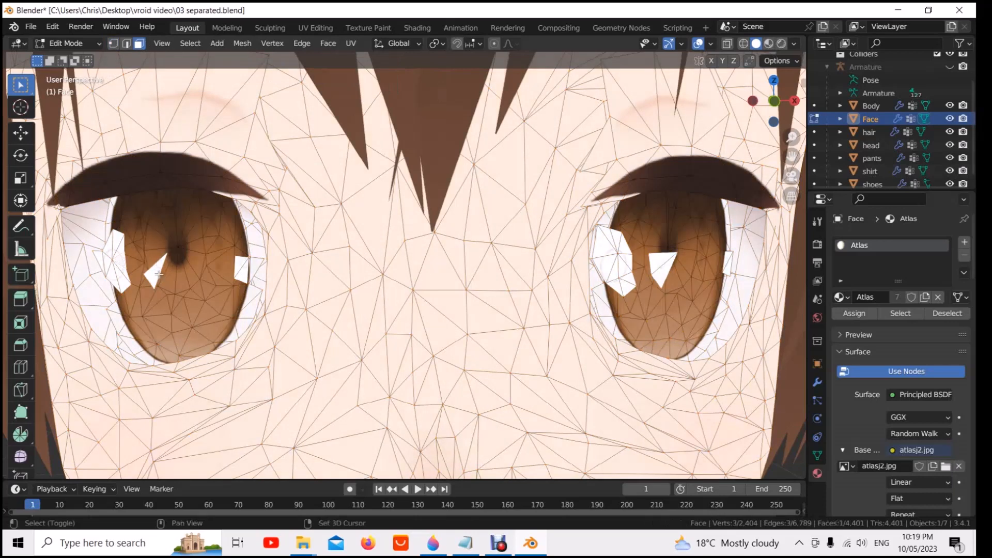
{"action": "left_click", "coordinate": [245, 271], "text": "shift"}
{"action": "left_click", "coordinate": [244, 273], "text": "shift"}
{"action": "left_click", "coordinate": [619, 261], "text": "shift"}
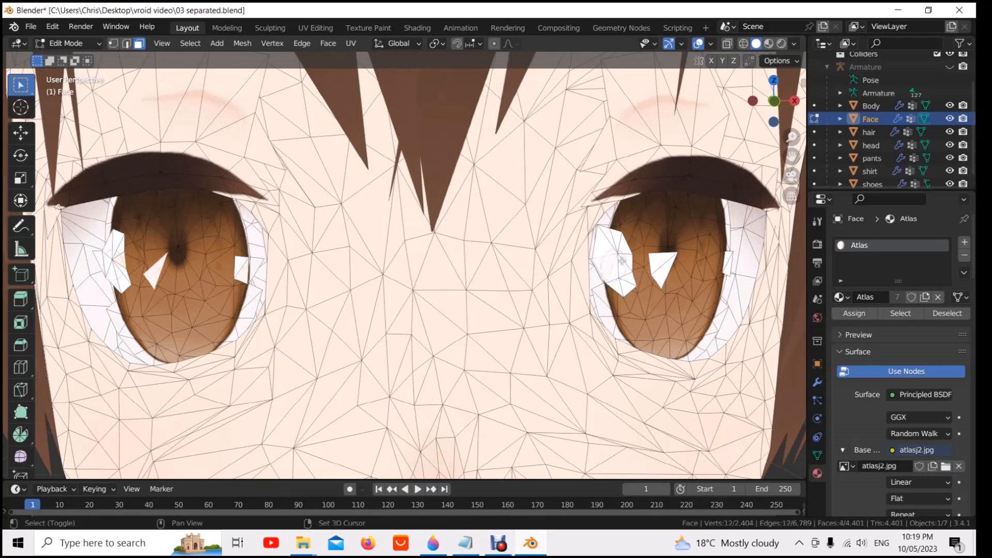
{"action": "left_click", "coordinate": [665, 269], "text": "shift"}
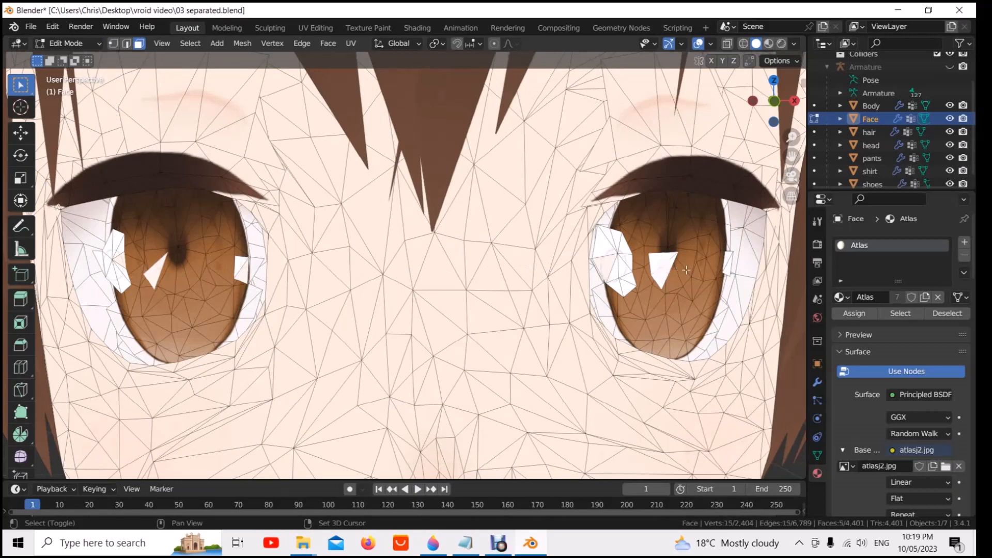
{"action": "left_click", "coordinate": [734, 265], "text": "shift"}
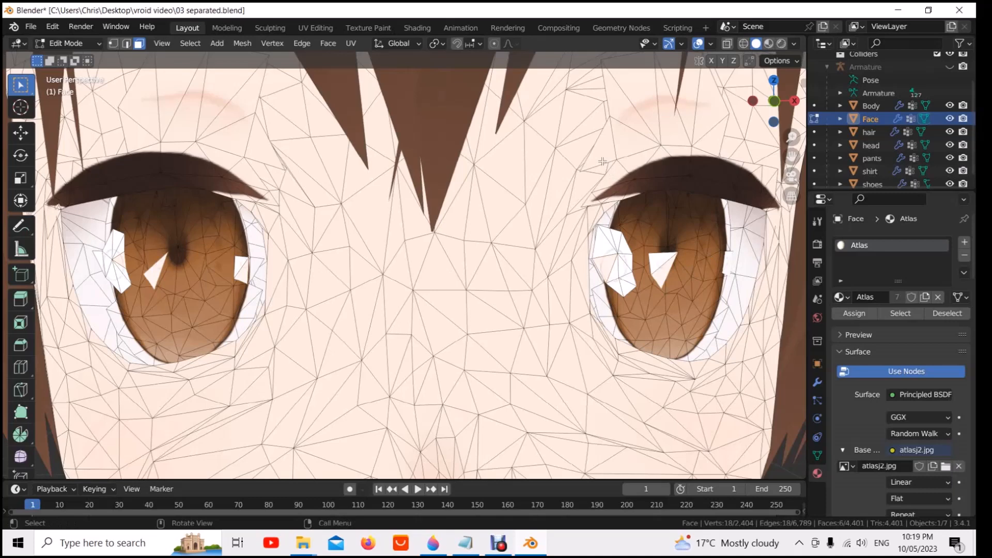
{"action": "key", "text": "ctrl+l"}
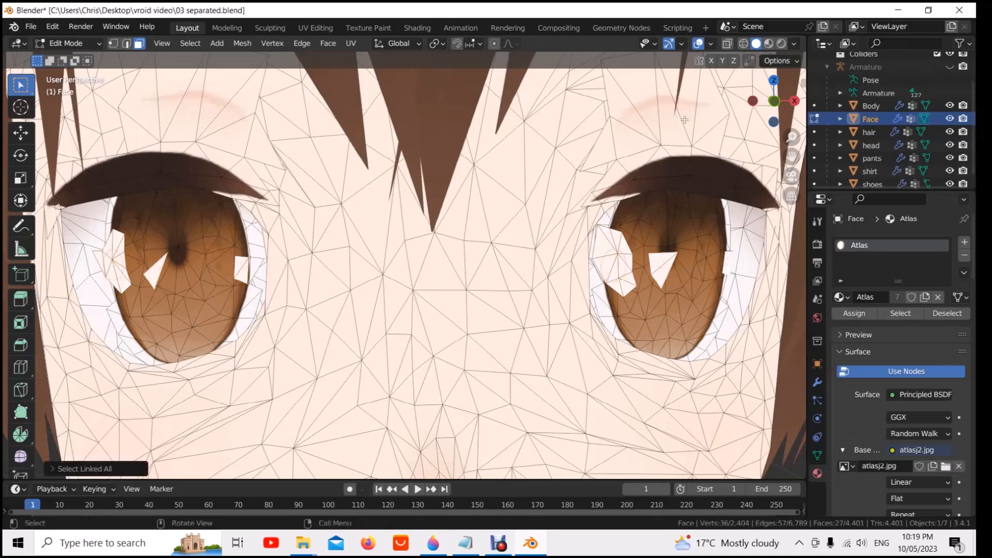
Step: Set the viewport shading color to Material and separate the selected eye highlights into their own object
{"action": "left_click", "coordinate": [795, 43]}
{"action": "left_click", "coordinate": [750, 142]}
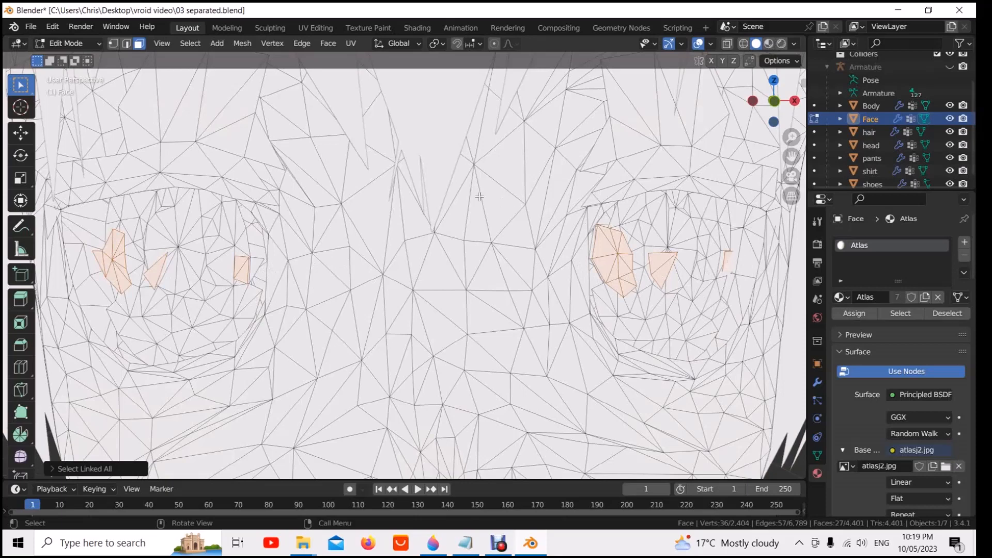
{"action": "key", "text": "p"}
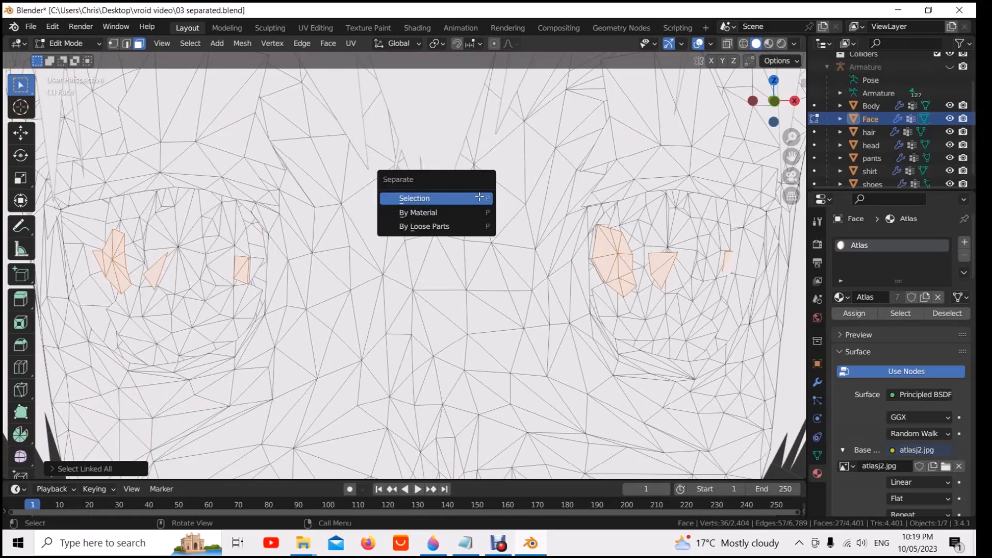
{"action": "left_click", "coordinate": [479, 197]}
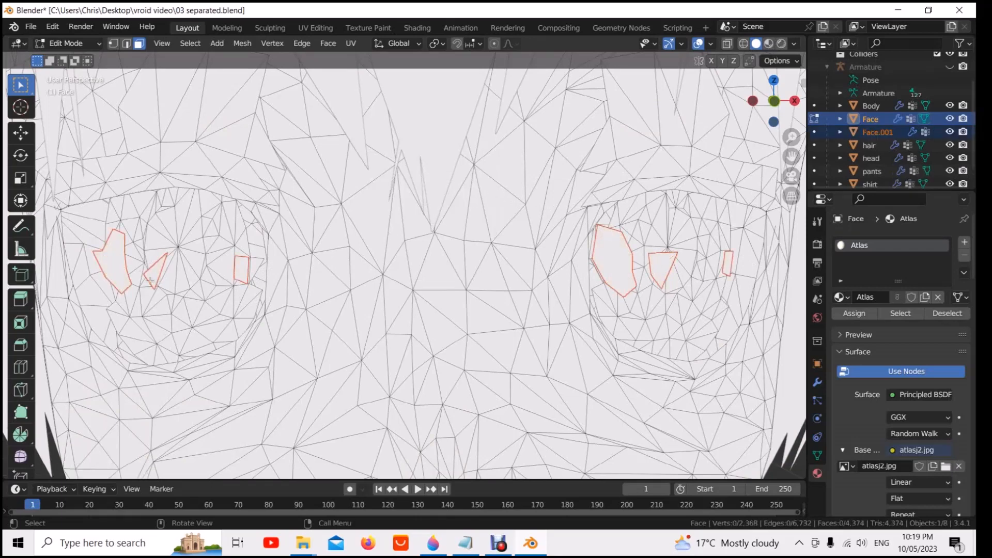
Step: Delete the separated eye highlights object in Object Mode and set the viewport shading color to Texture
{"action": "left_click", "coordinate": [78, 44]}
{"action": "left_click", "coordinate": [83, 59]}
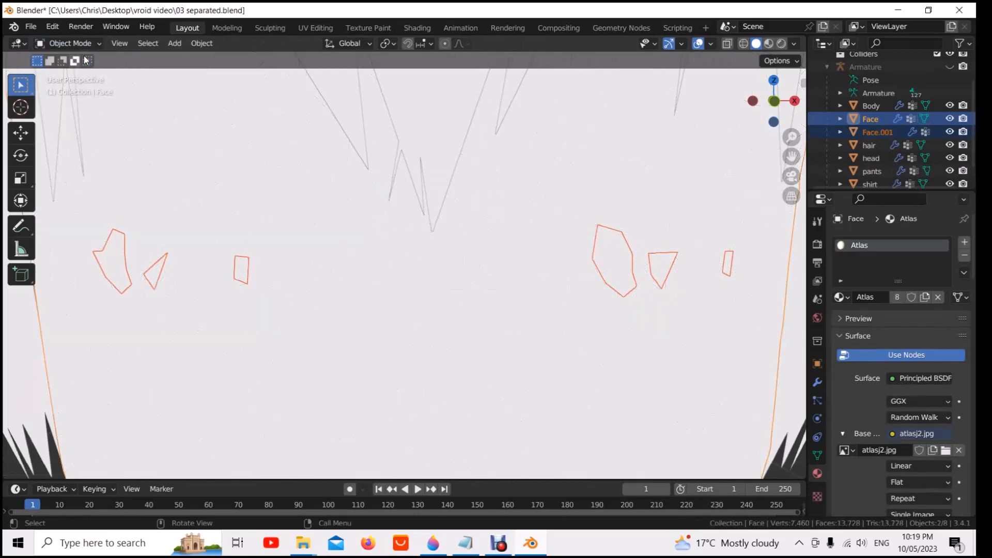
{"action": "left_click", "coordinate": [119, 256]}
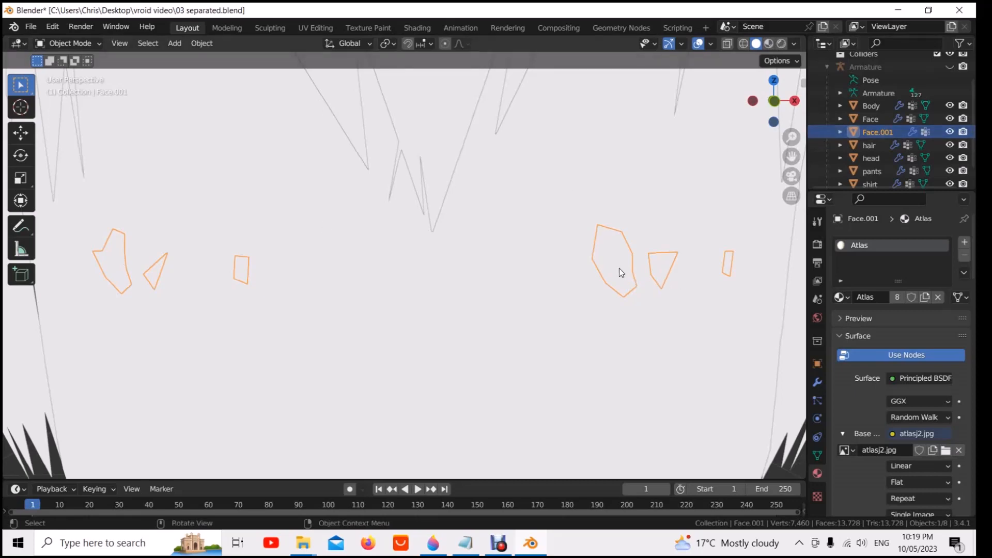
{"action": "key", "text": "Delete"}
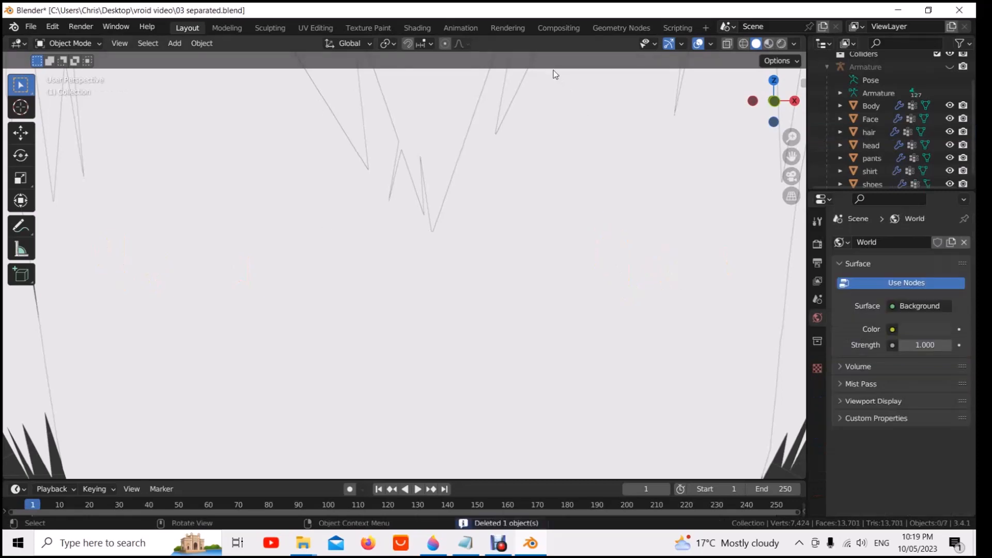
{"action": "left_click", "coordinate": [796, 44]}
{"action": "left_click", "coordinate": [851, 155]}
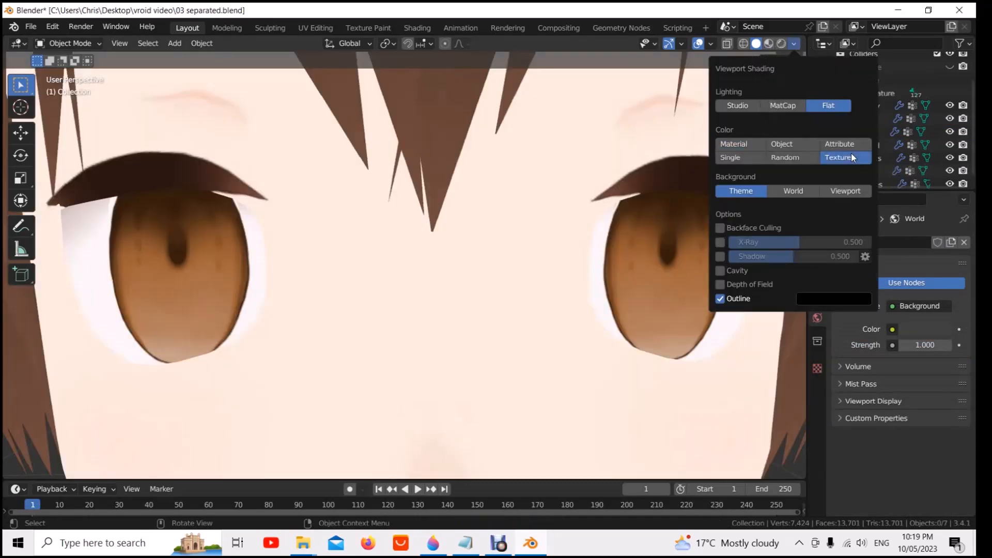
{"action": "scroll", "coordinate": [601, 211], "scroll_direction": "down", "scroll_amount": 4}
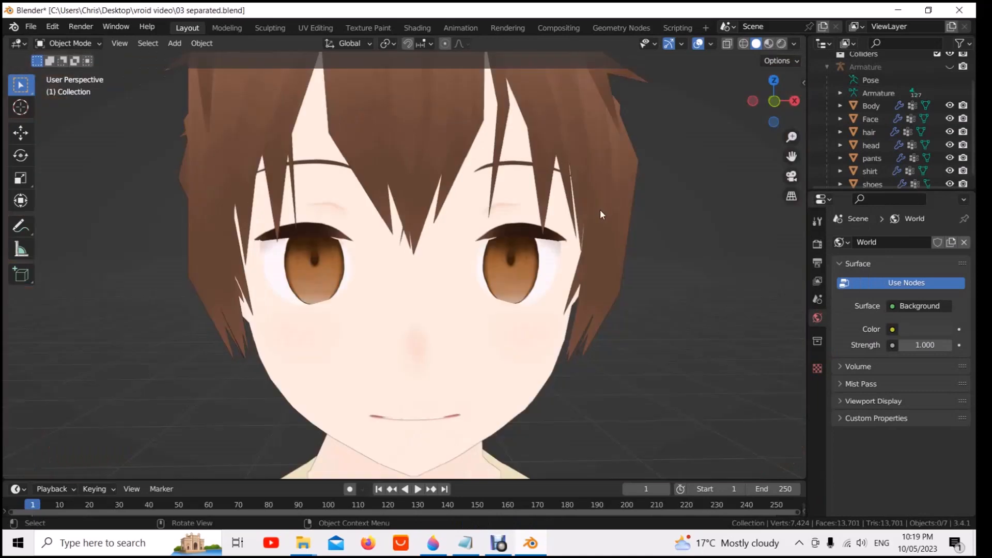
{"action": "scroll", "coordinate": [601, 214], "scroll_direction": "up", "scroll_amount": 4}
{"action": "scroll", "coordinate": [602, 214], "scroll_direction": "down", "scroll_amount": 10}
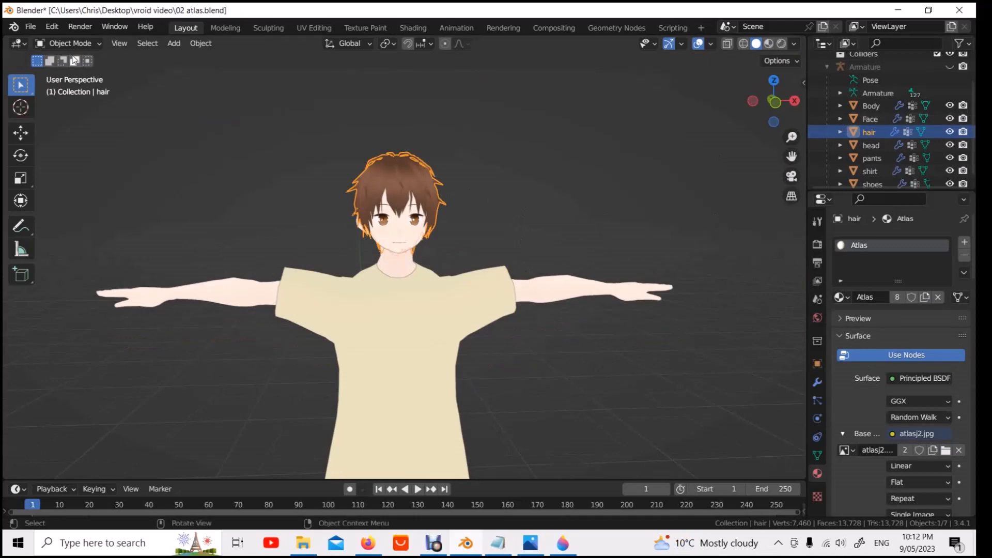
Step: Save the project as a new file named 03 separated.blend in the vroid video folder
{"action": "left_click", "coordinate": [31, 26]}
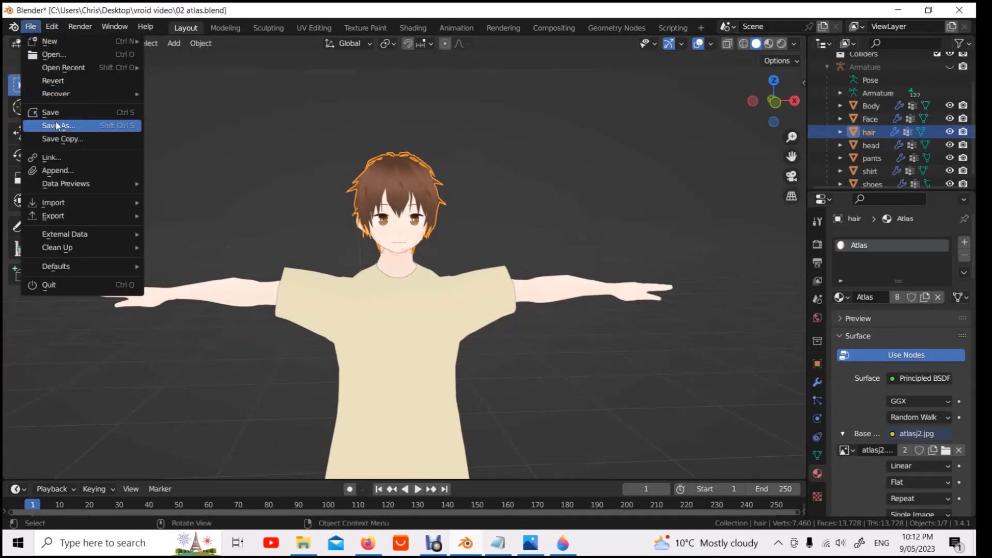
{"action": "left_click", "coordinate": [98, 125]}
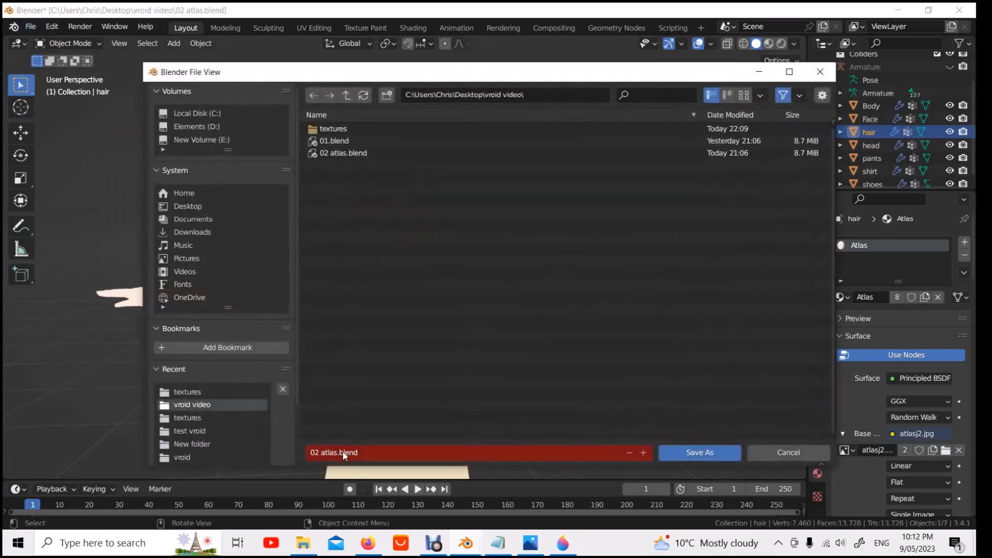
{"action": "left_click", "coordinate": [321, 452]}
{"action": "left_click_drag", "start_coordinate": [321, 451], "coordinate": [416, 458]}
{"action": "type", "text": "3 separated"}
{"action": "left_click", "coordinate": [720, 417]}
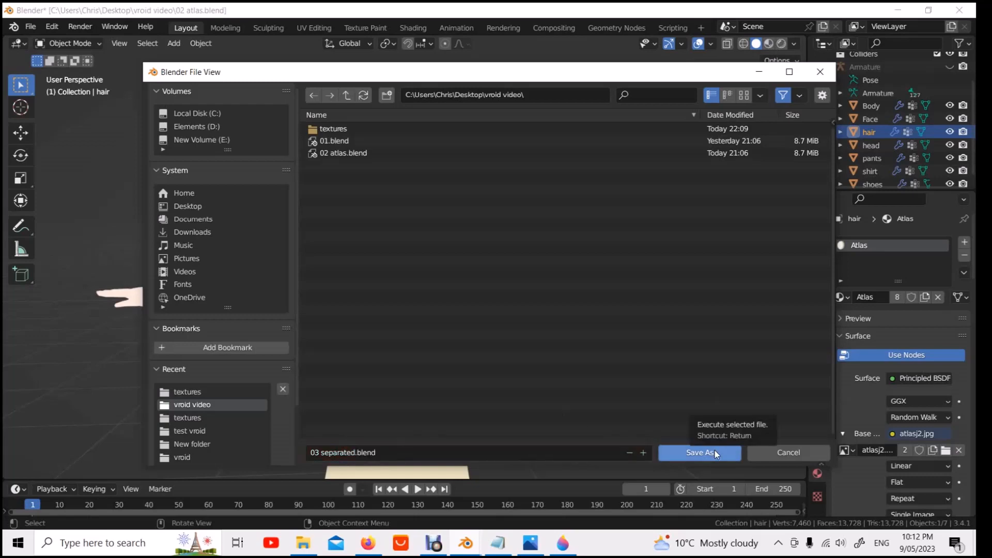
{"action": "left_click", "coordinate": [714, 450]}
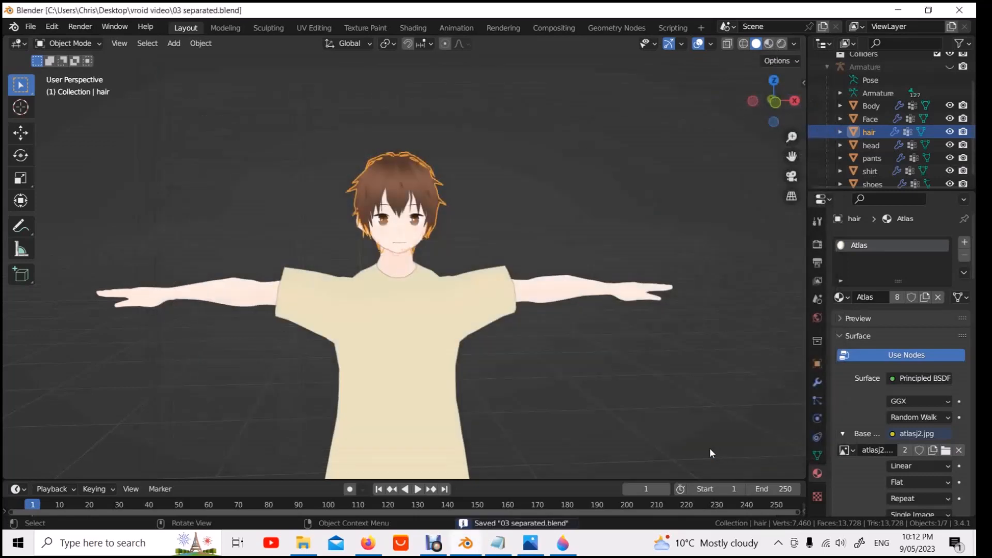
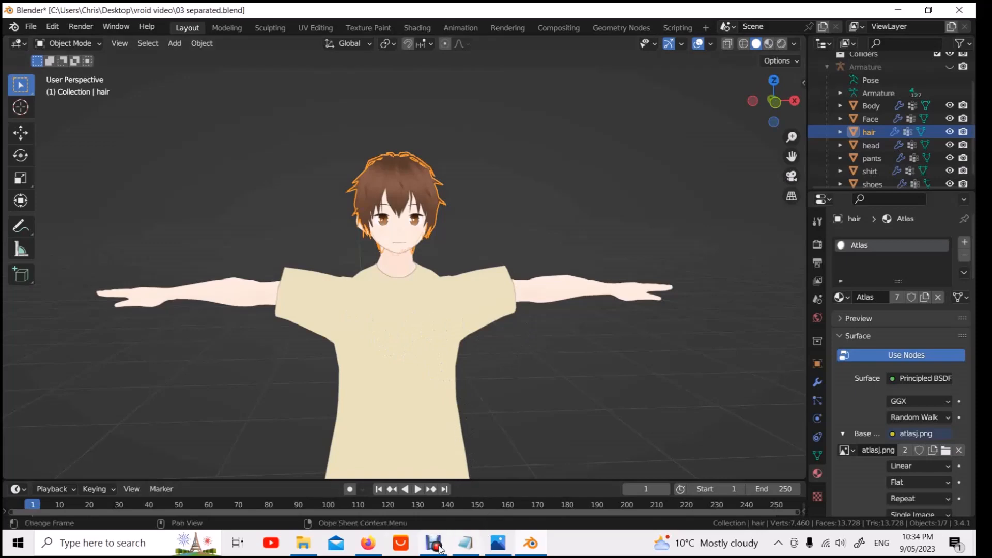
Step: Switch to File Explorer and open the atlasp2 image from the textures folder in Paint 3D
{"action": "left_click", "coordinate": [304, 542]}
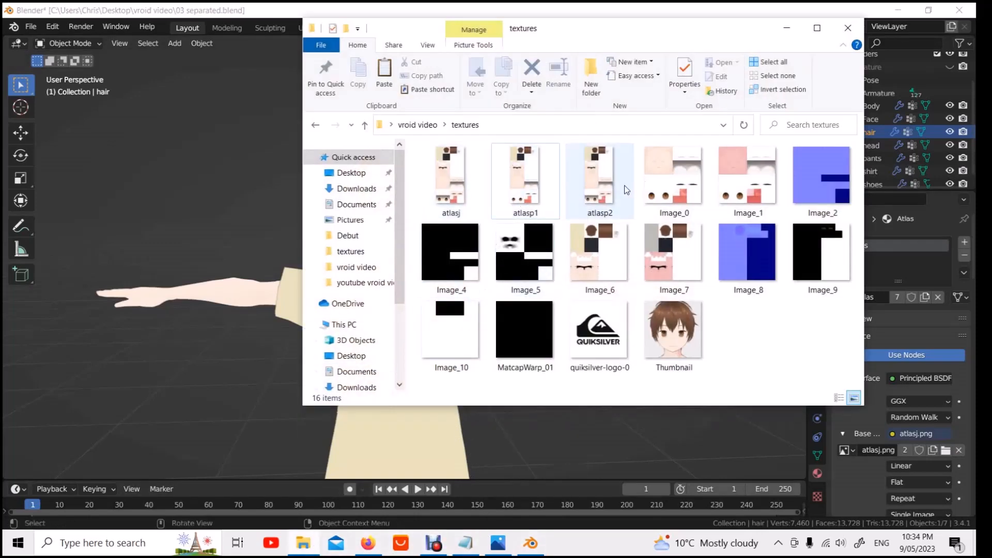
{"action": "mouse_move", "coordinate": [607, 187]}
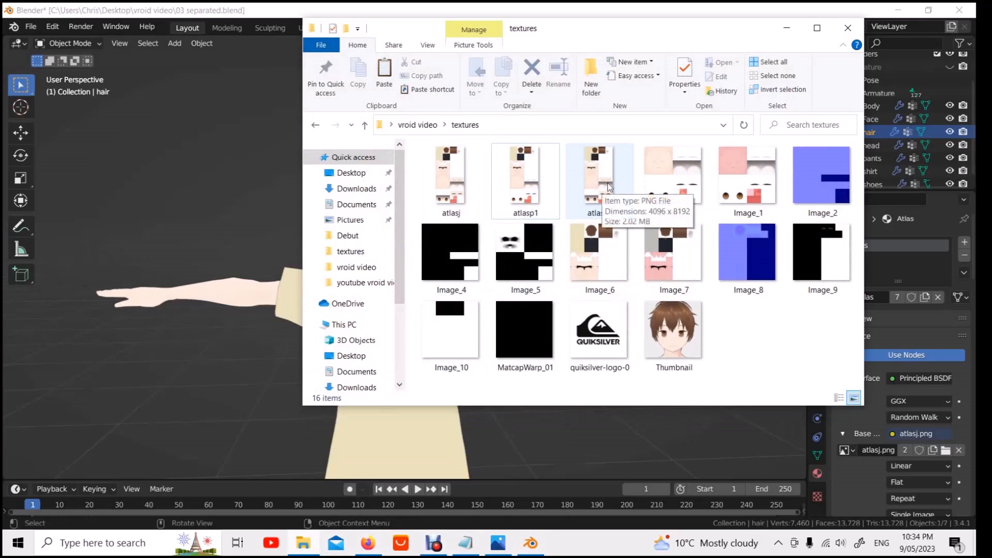
{"action": "left_click", "coordinate": [610, 176]}
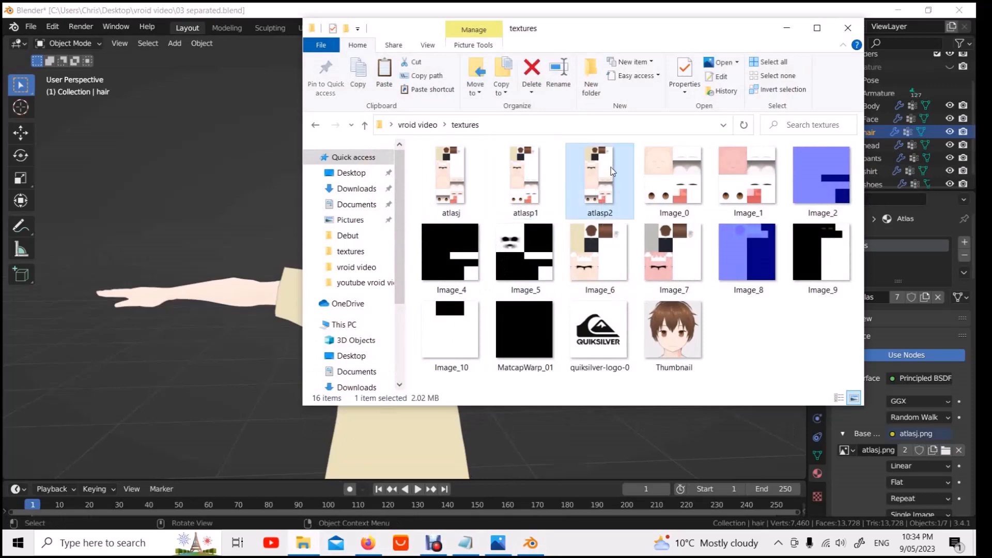
{"action": "right_click", "coordinate": [610, 166]}
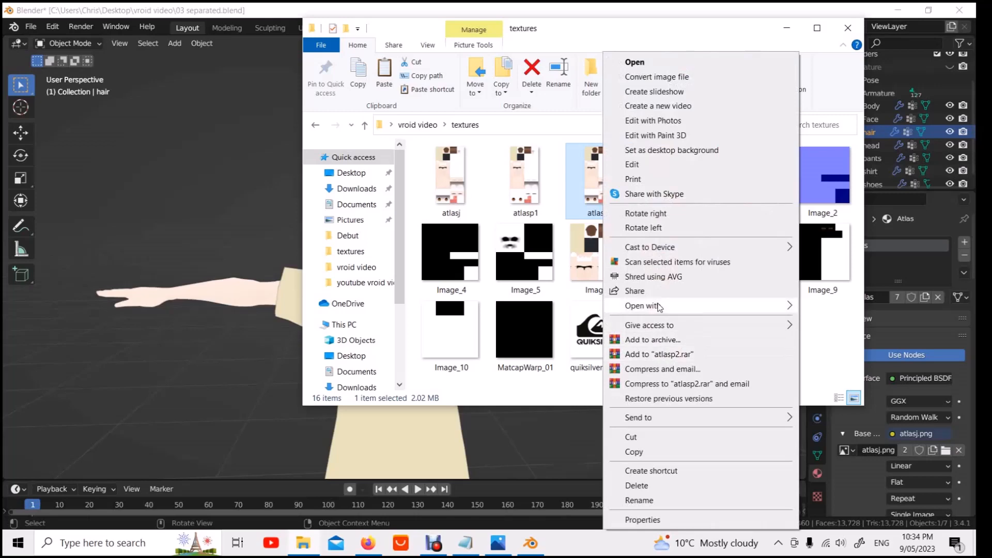
{"action": "mouse_move", "coordinate": [659, 306]}
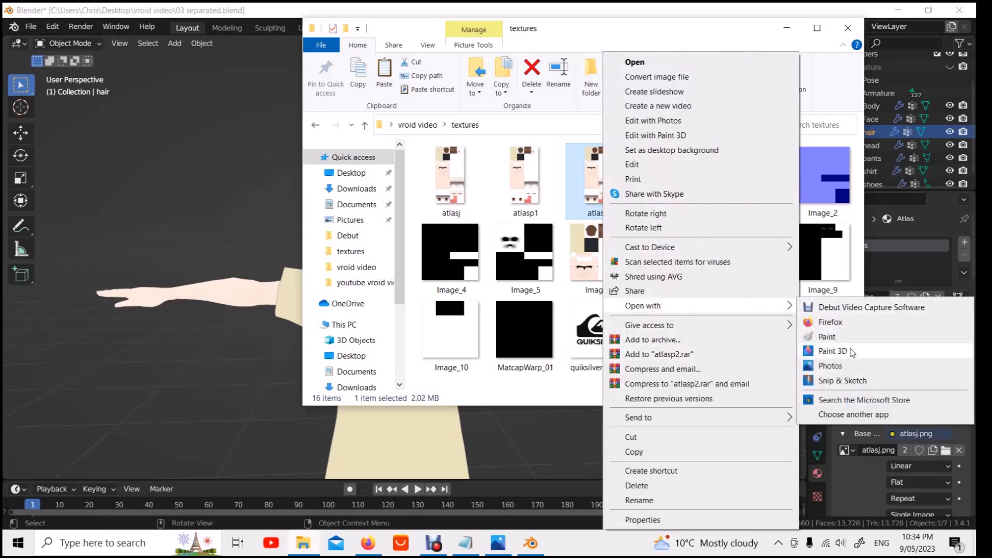
{"action": "left_click", "coordinate": [833, 351]}
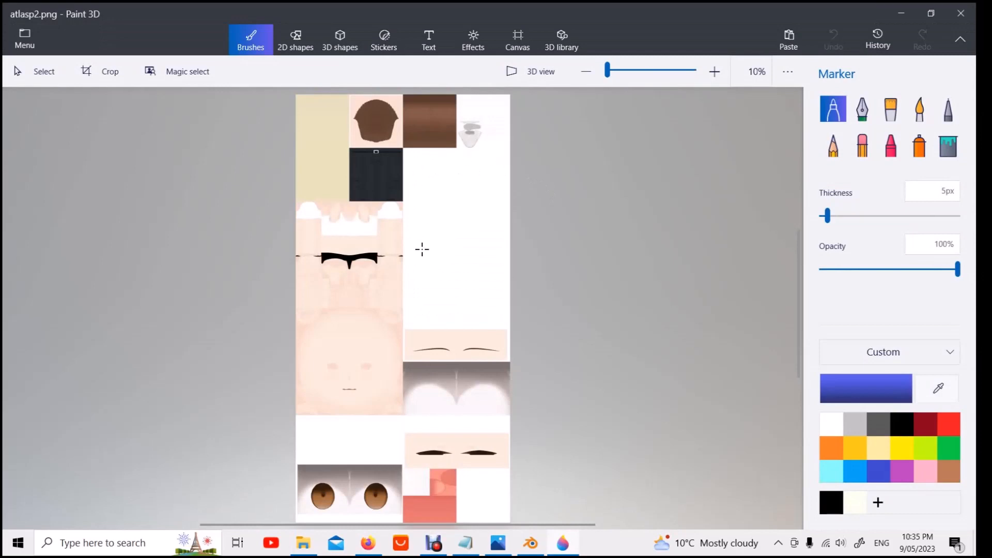
Step: Draw an unfilled rectangle with the 2D square shape around the large blank white area beside the pants and body textures
{"action": "left_click_drag", "start_coordinate": [612, 70], "coordinate": [621, 67]}
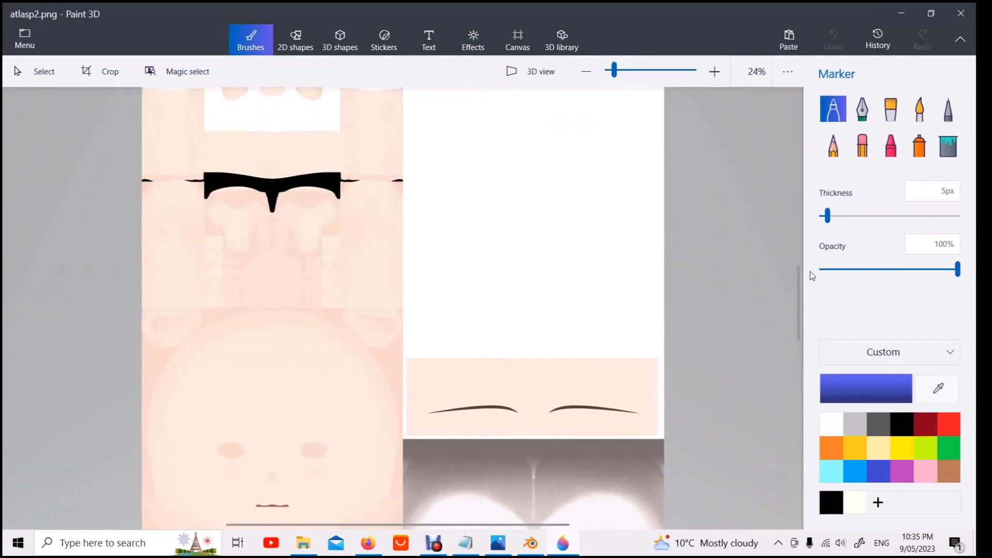
{"action": "left_click_drag", "start_coordinate": [798, 272], "coordinate": [809, 238]}
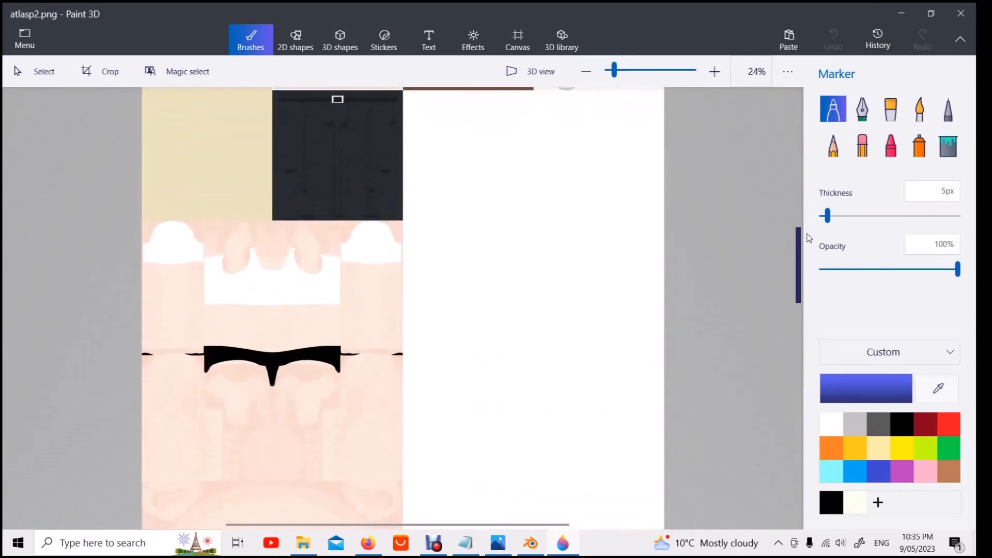
{"action": "left_click_drag", "start_coordinate": [622, 71], "coordinate": [619, 68]}
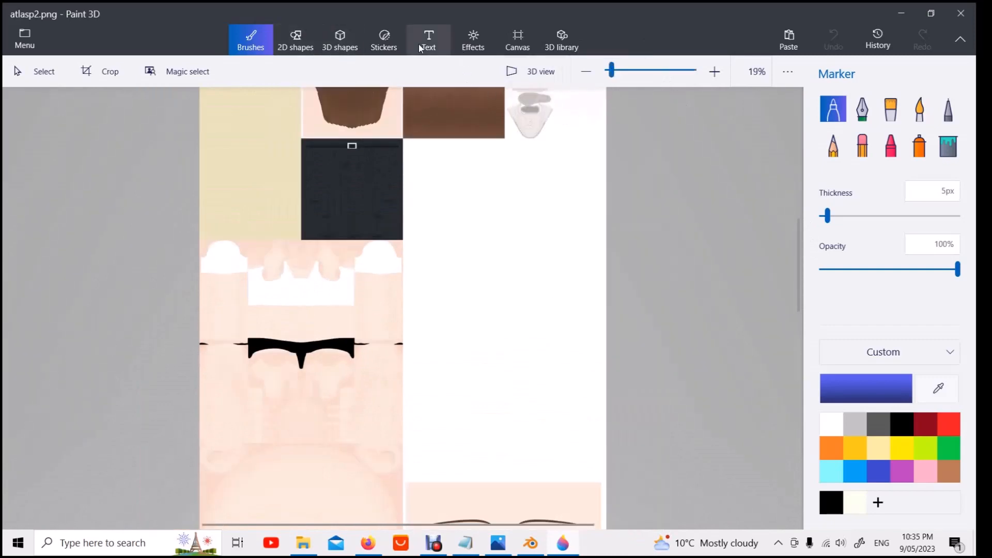
{"action": "left_click", "coordinate": [312, 39]}
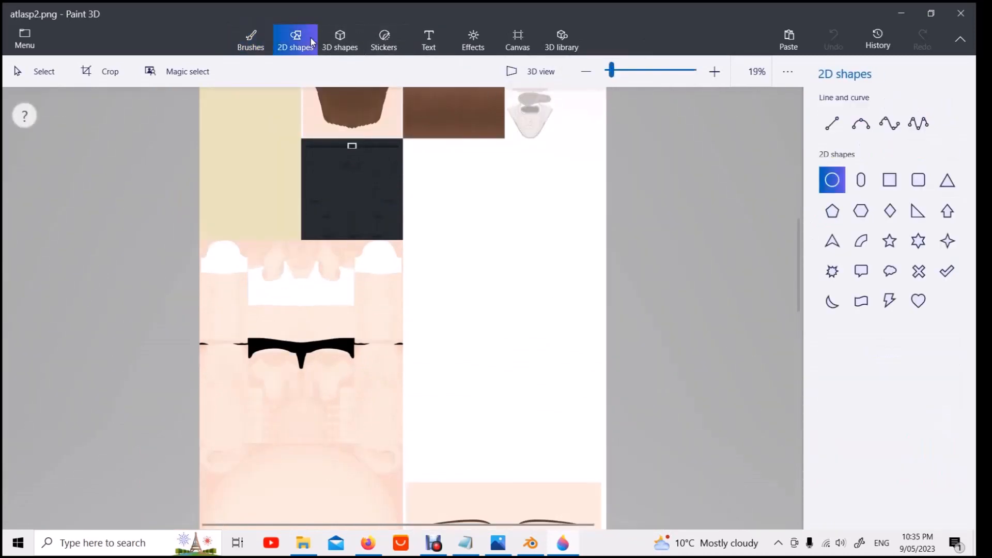
{"action": "left_click", "coordinate": [899, 180]}
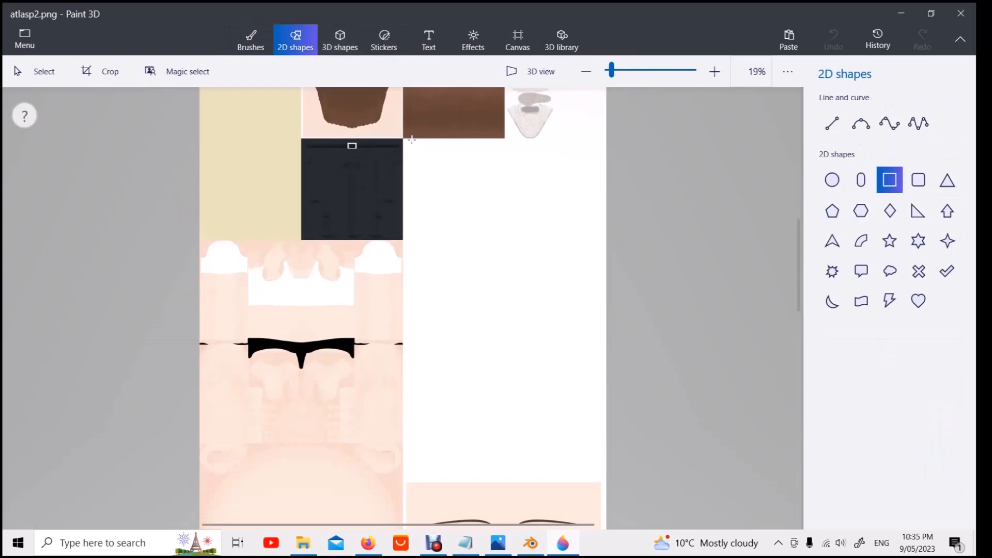
{"action": "left_click_drag", "start_coordinate": [412, 139], "coordinate": [614, 480]}
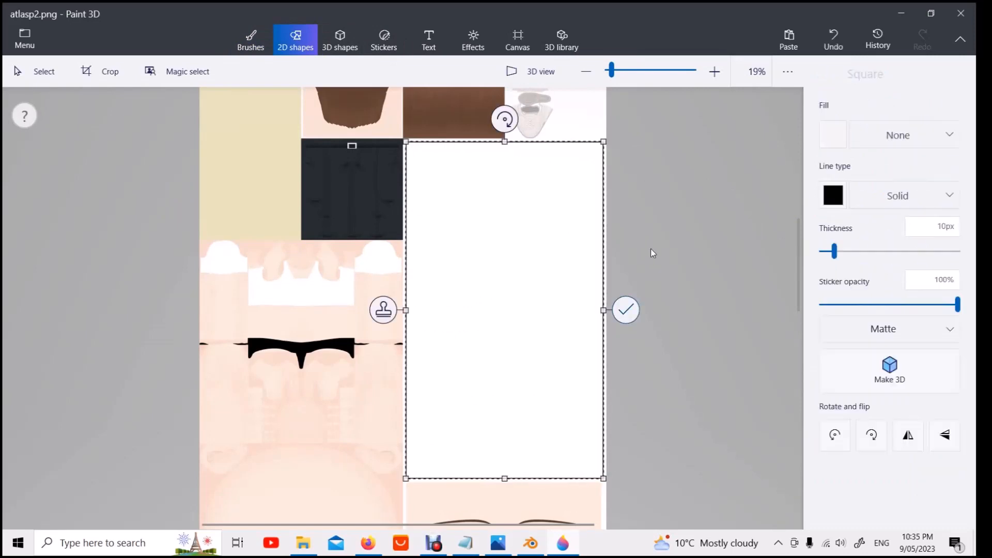
Step: Mix the light blue color 9deaff and fill the inside of the rectangle with it
{"action": "left_click", "coordinate": [261, 40]}
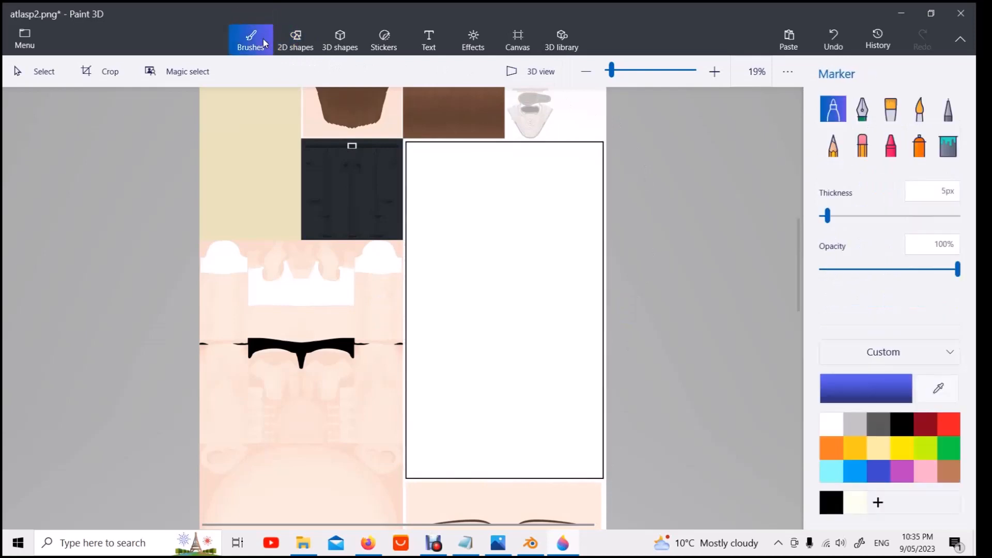
{"action": "left_click", "coordinate": [881, 384]}
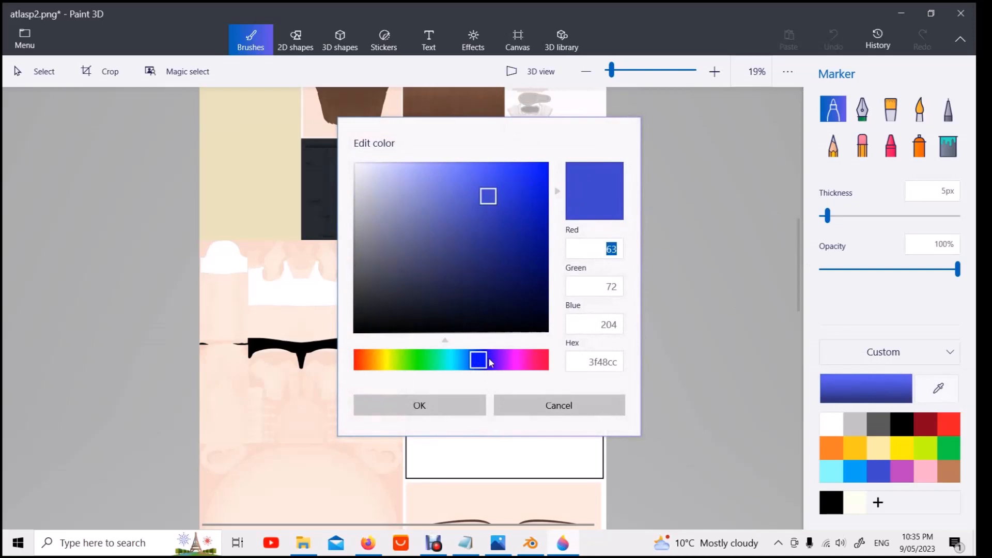
{"action": "left_click_drag", "start_coordinate": [508, 359], "coordinate": [467, 360]}
{"action": "mouse_move", "coordinate": [499, 185]}
{"action": "left_mouse_down"}
{"action": "mouse_move", "coordinate": [476, 166]}
{"action": "mouse_move", "coordinate": [429, 161]}
{"action": "left_mouse_up"}
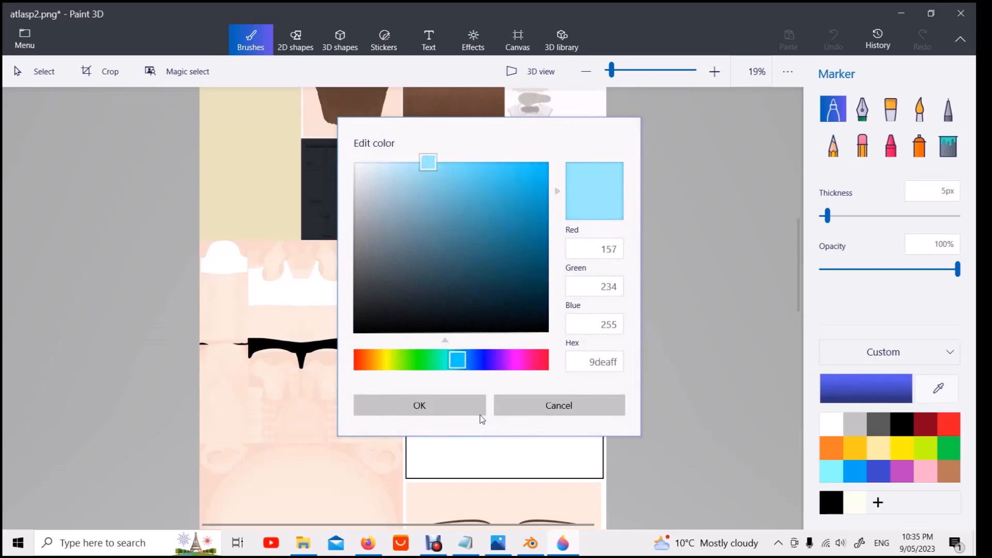
{"action": "left_click", "coordinate": [468, 407]}
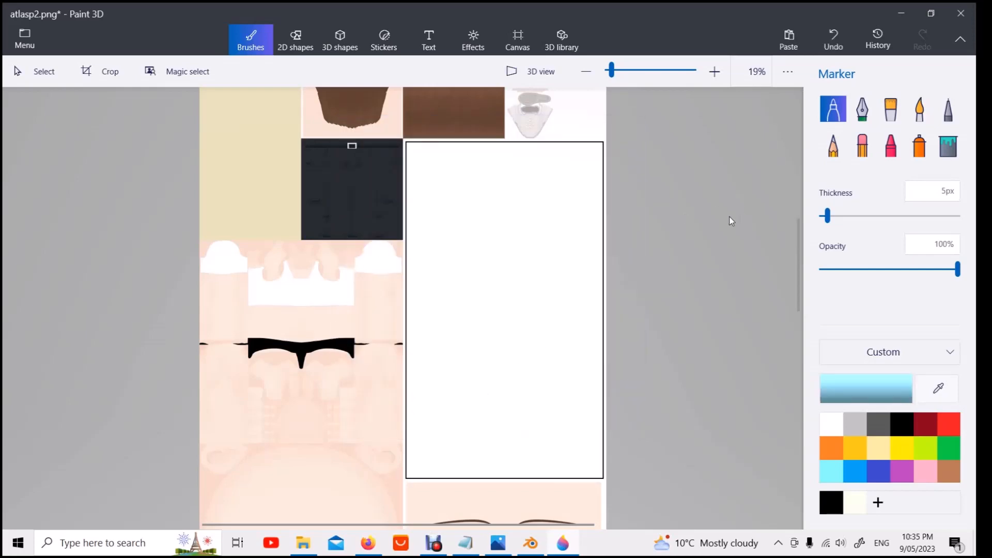
{"action": "left_click", "coordinate": [955, 150]}
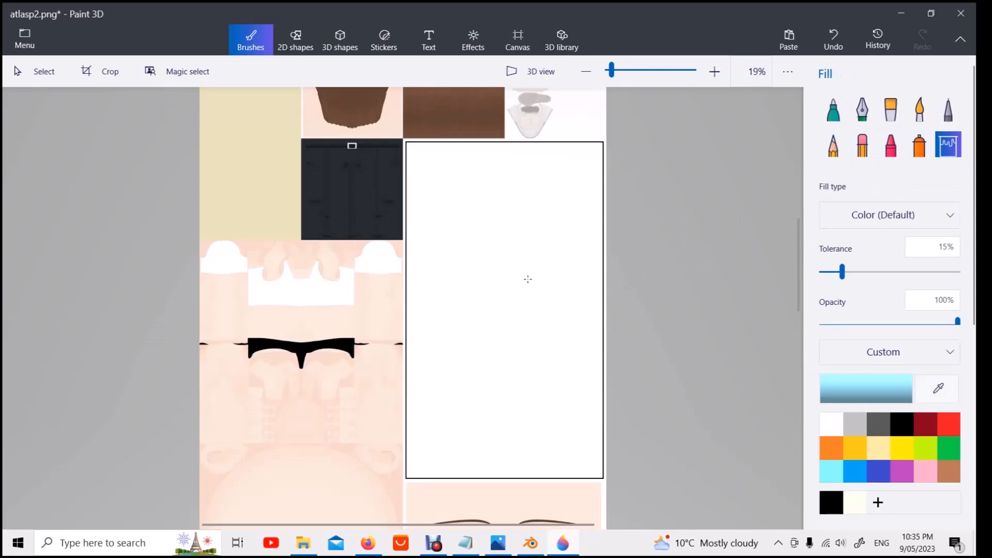
{"action": "left_click", "coordinate": [527, 279]}
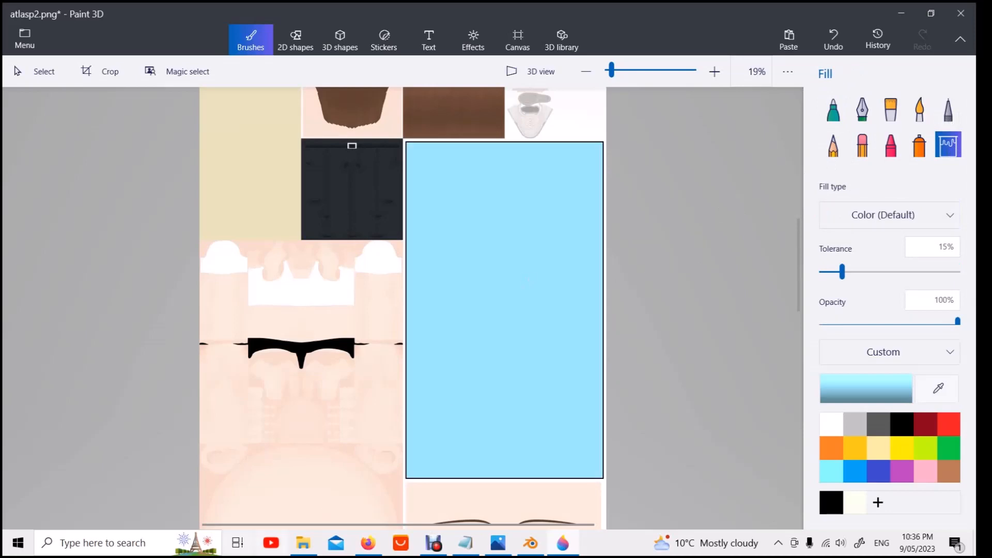
Step: Bring the quiksilver-logo-0 image from the textures folder onto the canvas and minimize File Explorer
{"action": "left_click", "coordinate": [309, 550]}
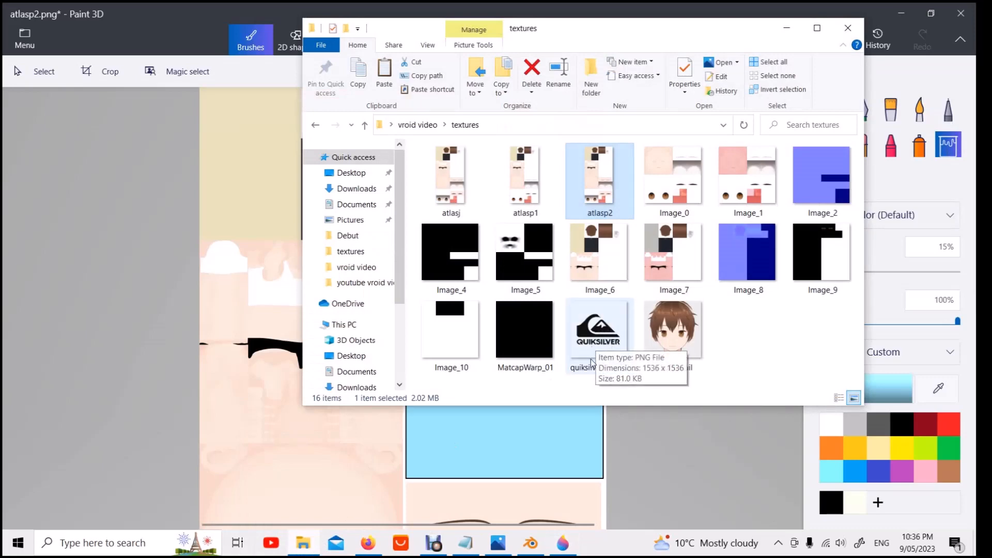
{"action": "left_click", "coordinate": [598, 329]}
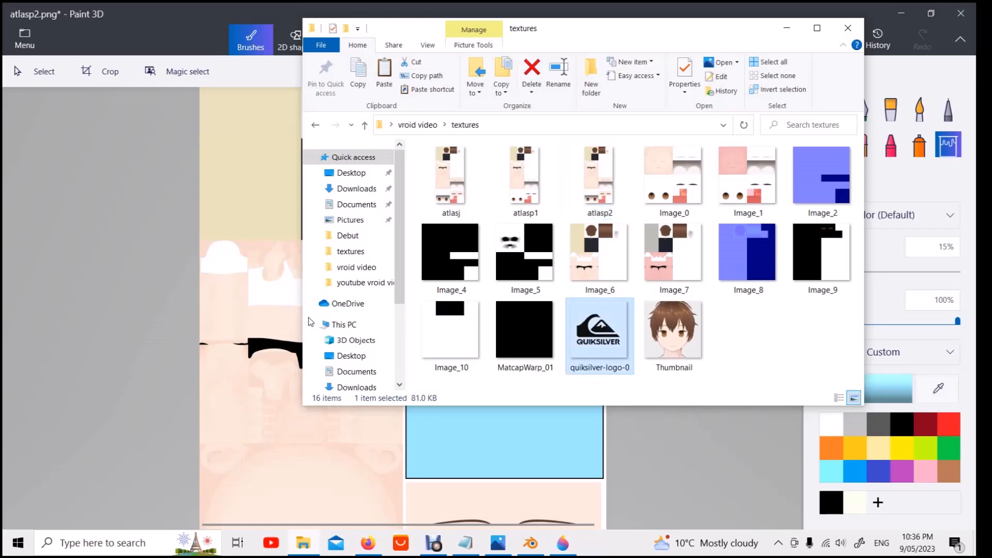
{"action": "left_click_drag", "start_coordinate": [309, 317], "coordinate": [281, 317]}
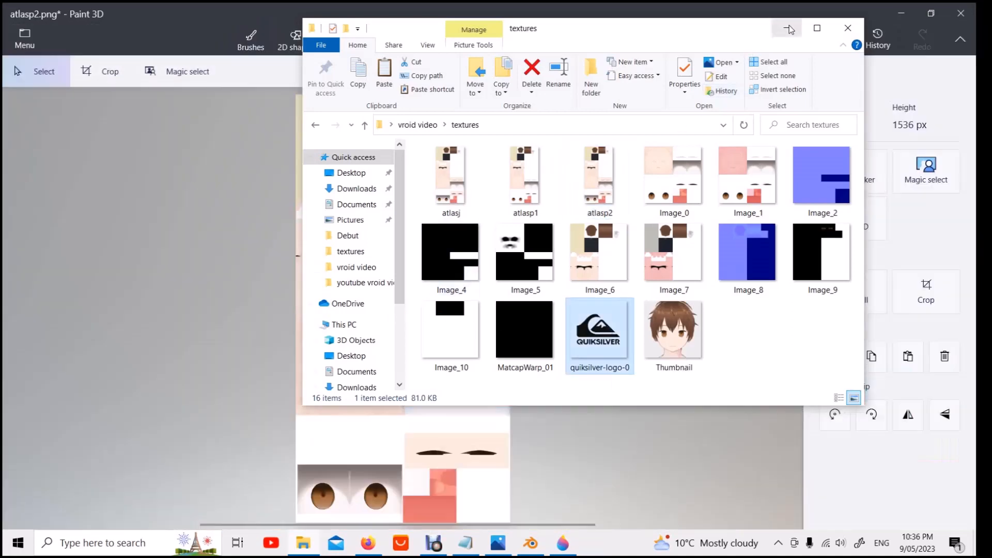
{"action": "left_click", "coordinate": [789, 30]}
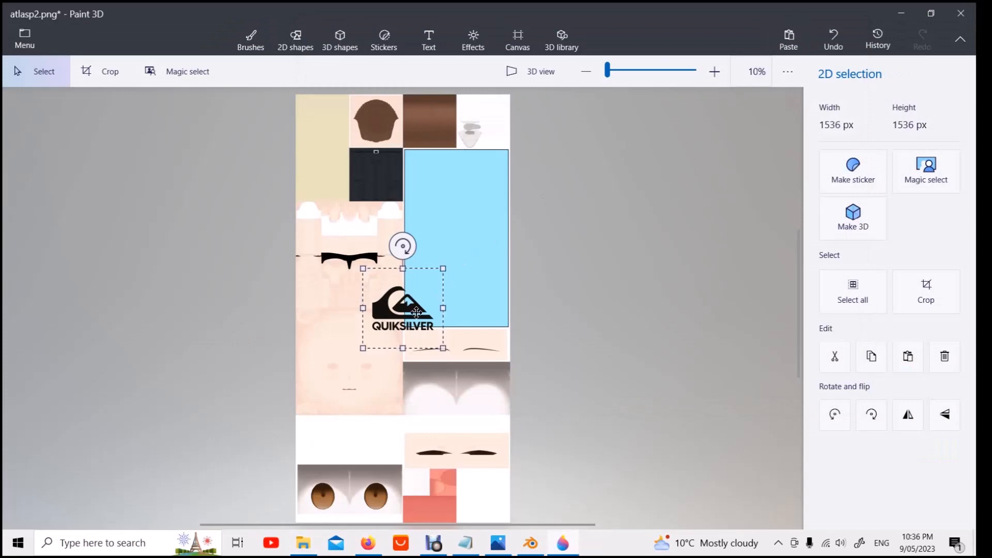
Step: Move the Quiksilver logo to the upper middle of the blue rectangle and shrink it to about 438 px square
{"action": "left_click_drag", "start_coordinate": [416, 313], "coordinate": [475, 195]}
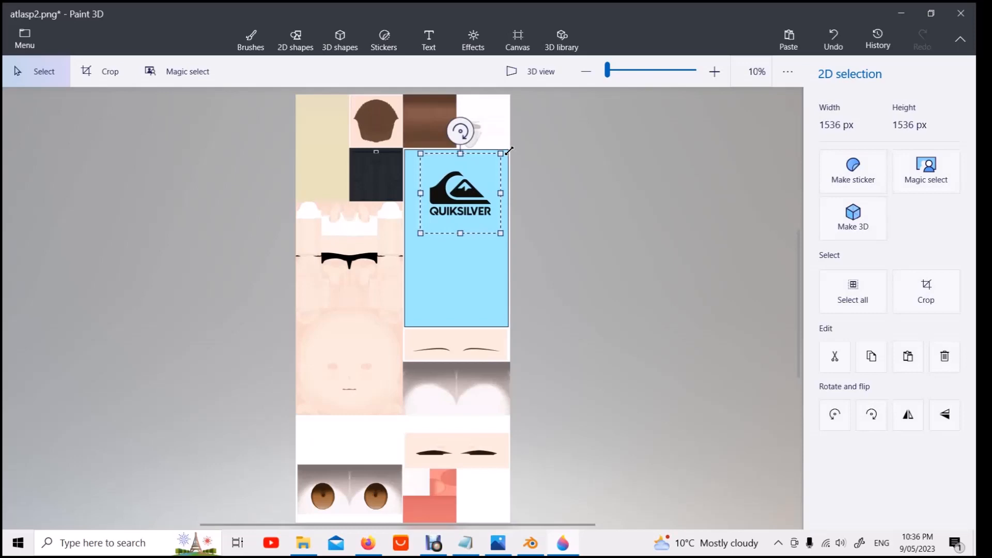
{"action": "left_click_drag", "start_coordinate": [509, 150], "coordinate": [460, 184]}
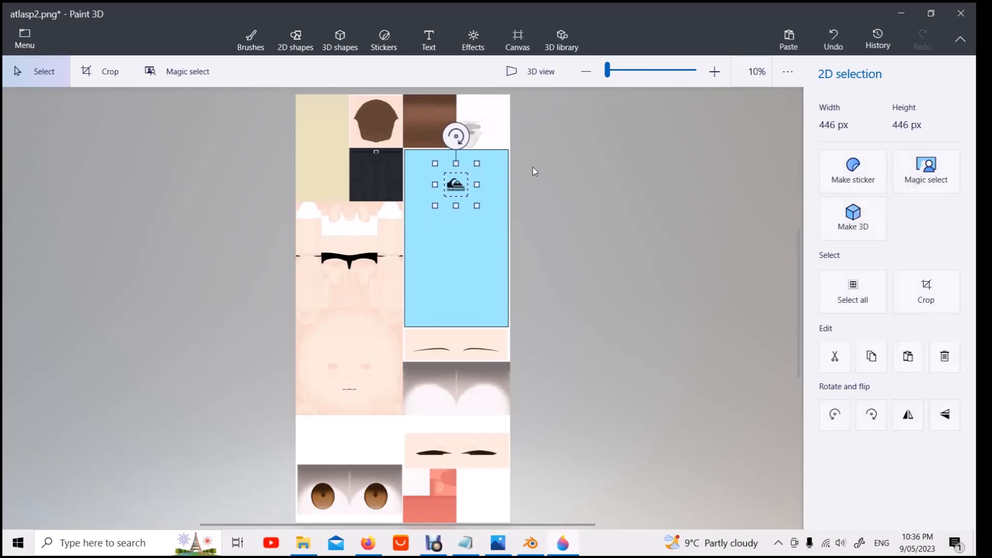
{"action": "scroll", "coordinate": [539, 169], "scroll_direction": "up", "scroll_amount": 5}
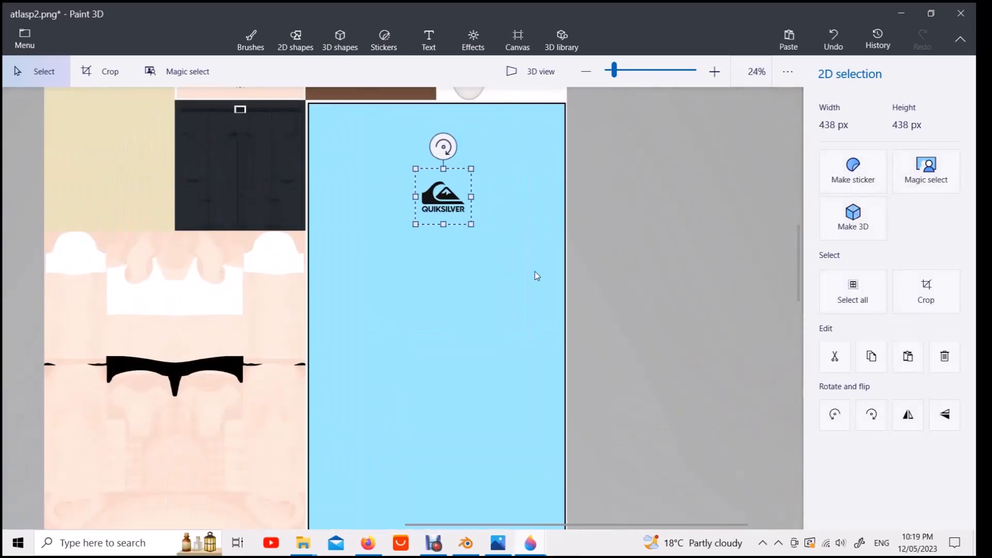
Step: Save the edited atlas as a 2D PNG image copy named atlasp3 in the textures folder
{"action": "left_click", "coordinate": [24, 38]}
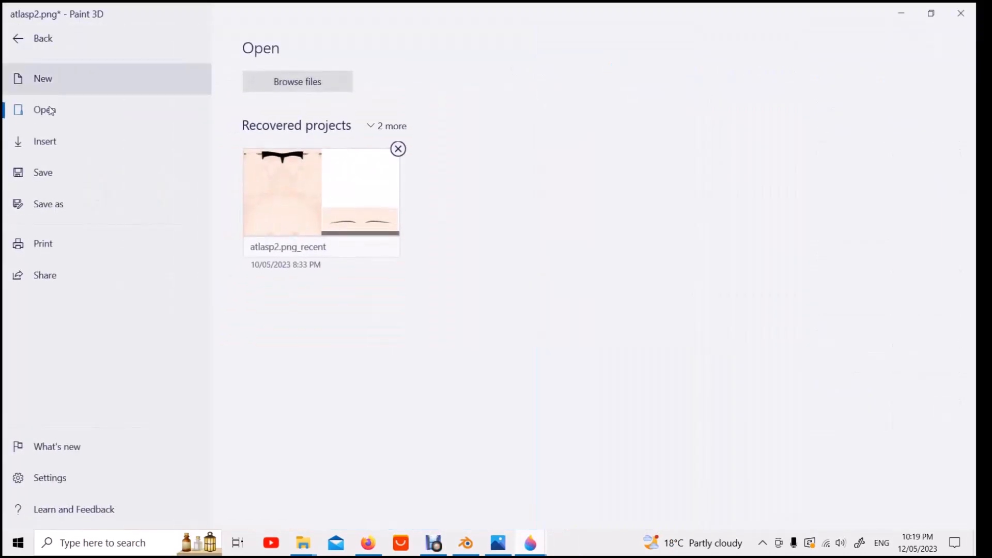
{"action": "left_click", "coordinate": [60, 208]}
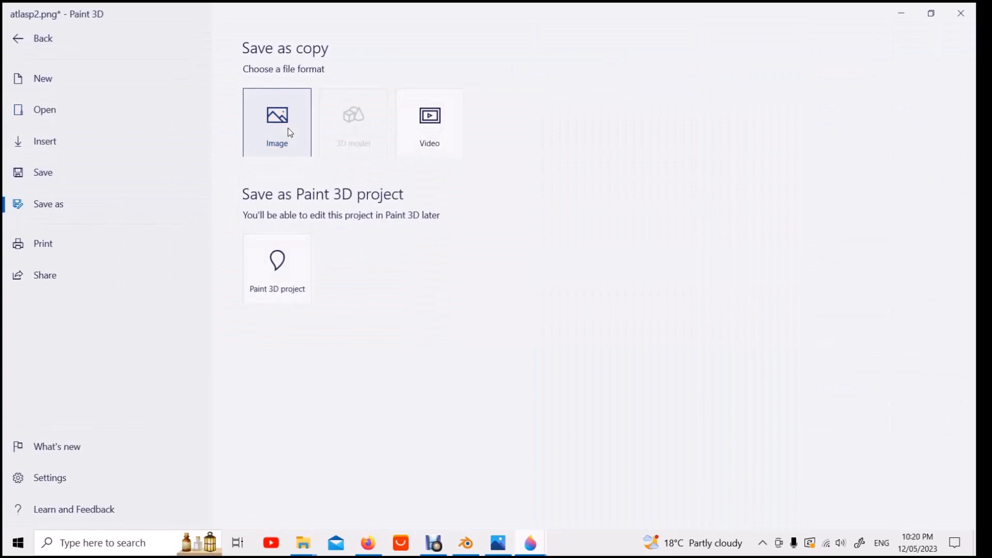
{"action": "key", "text": "Escape"}
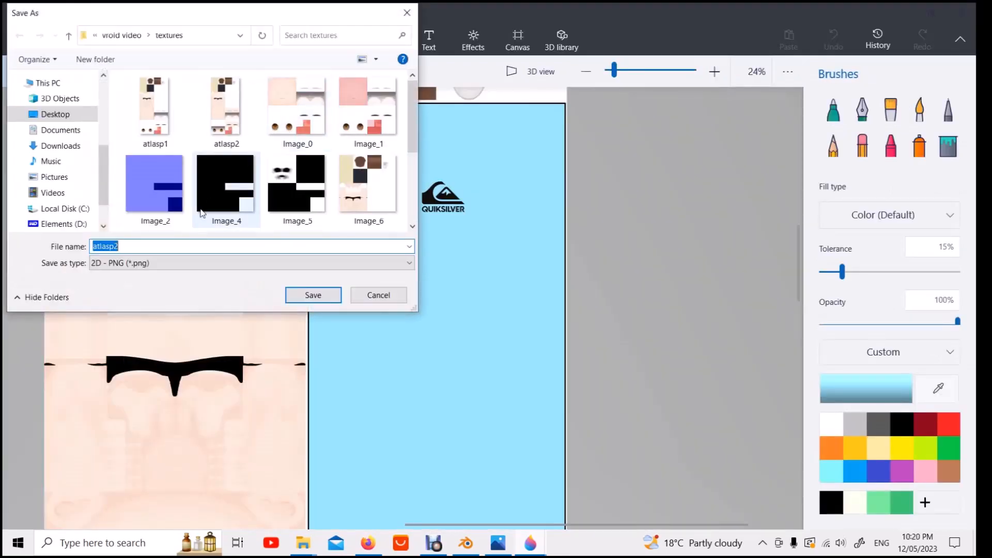
{"action": "left_click", "coordinate": [127, 245]}
{"action": "key", "text": "BackSpace"}
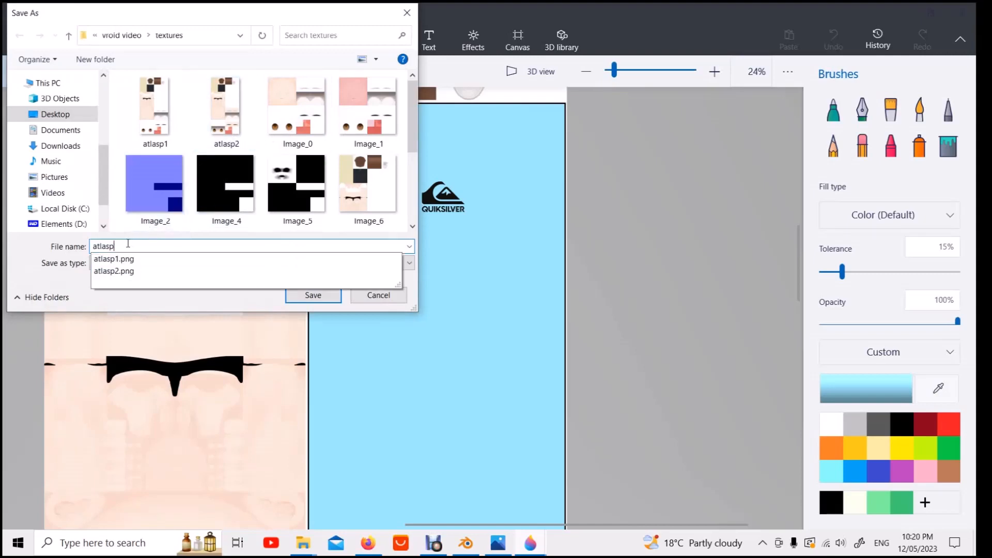
{"action": "type", "text": "3"}
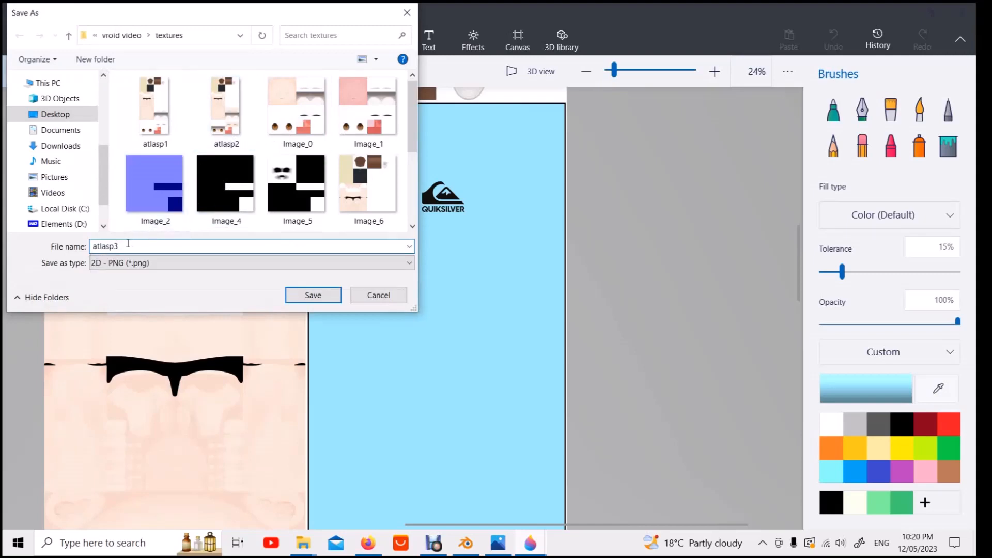
{"action": "left_click", "coordinate": [308, 298]}
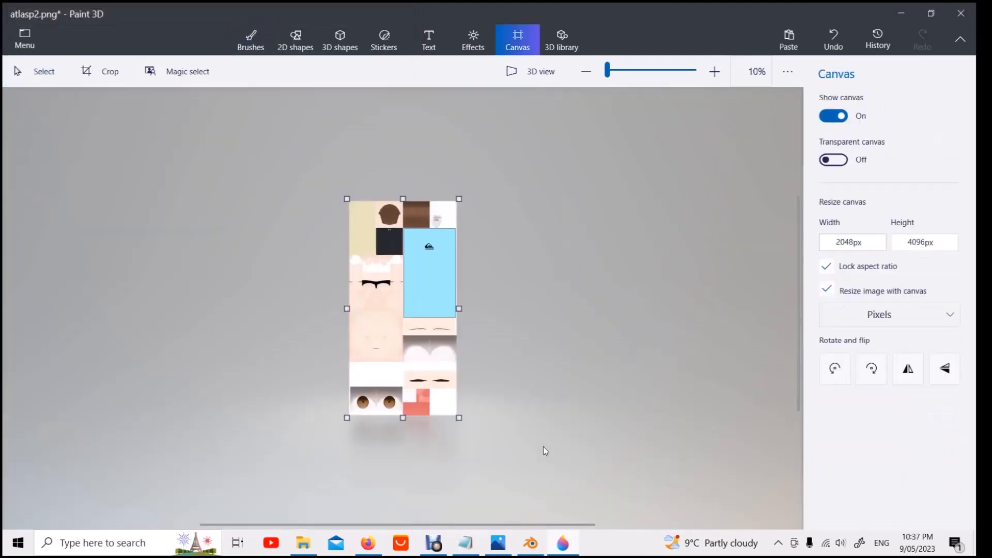
Step: Close Paint 3D without saving the changes to atlasp2.png and switch to Blender's UV Editing workspace
{"action": "left_click", "coordinate": [538, 555]}
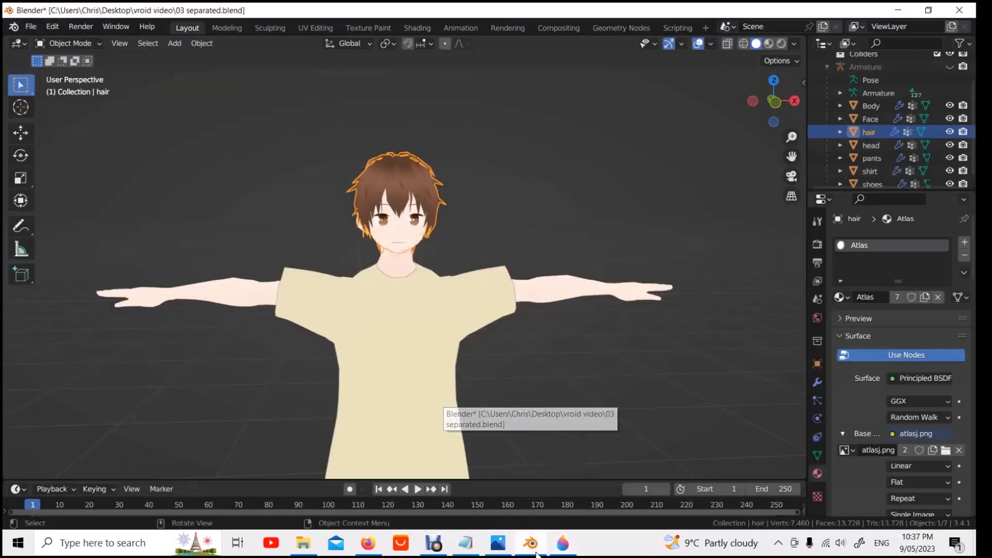
{"action": "left_click", "coordinate": [536, 555]}
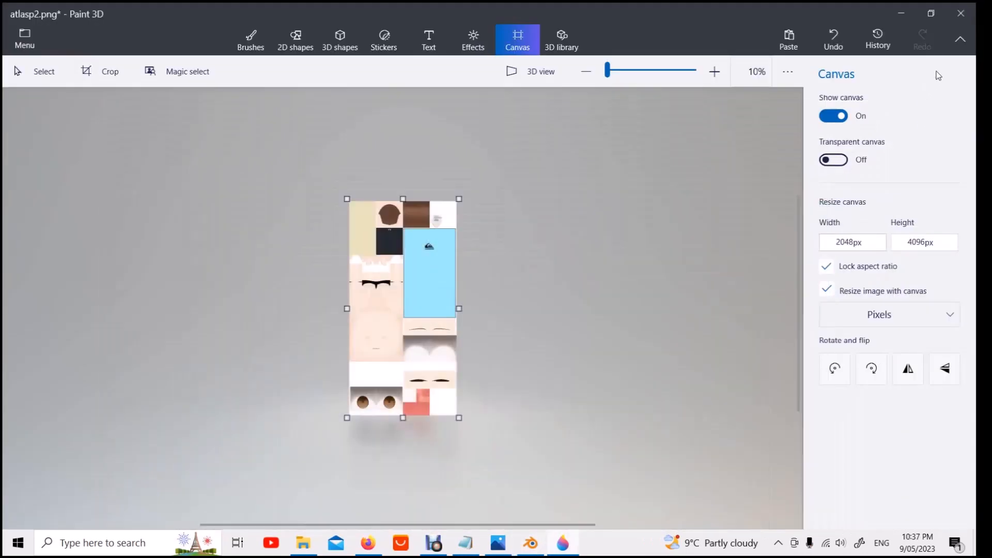
{"action": "left_click", "coordinate": [960, 13]}
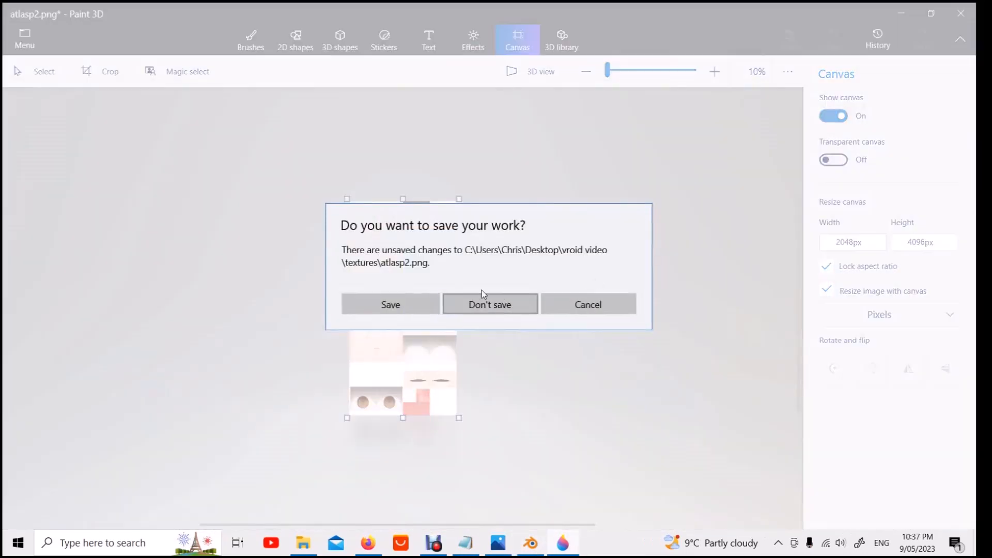
{"action": "left_click", "coordinate": [533, 306]}
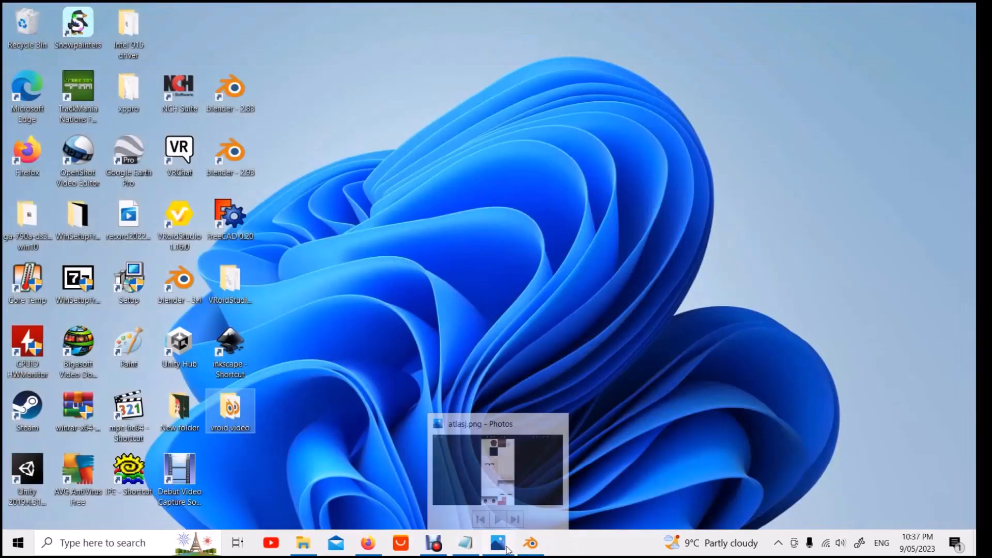
{"action": "left_click", "coordinate": [538, 552]}
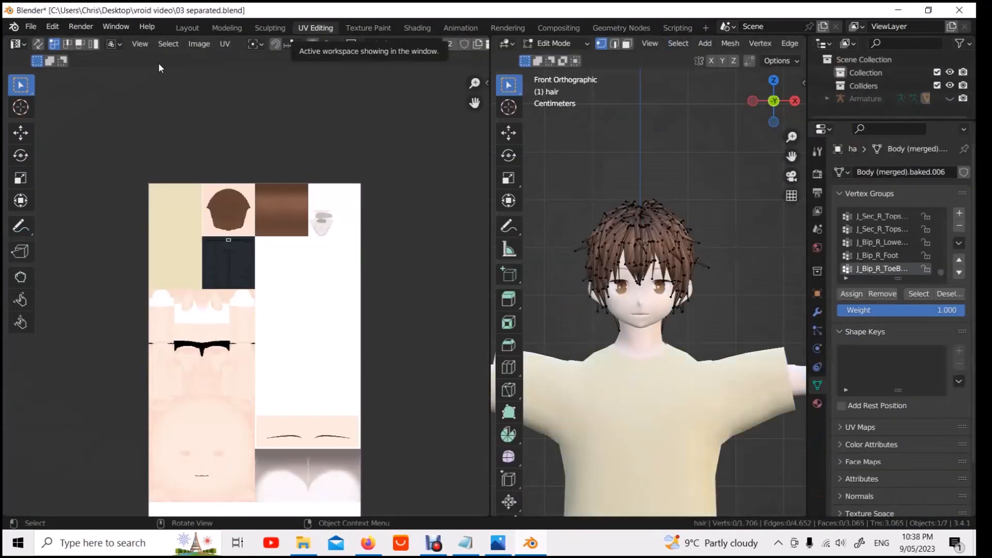
Step: Open the atlasj2.jpg texture from the textures folder in the UV editor
{"action": "left_click", "coordinate": [203, 44]}
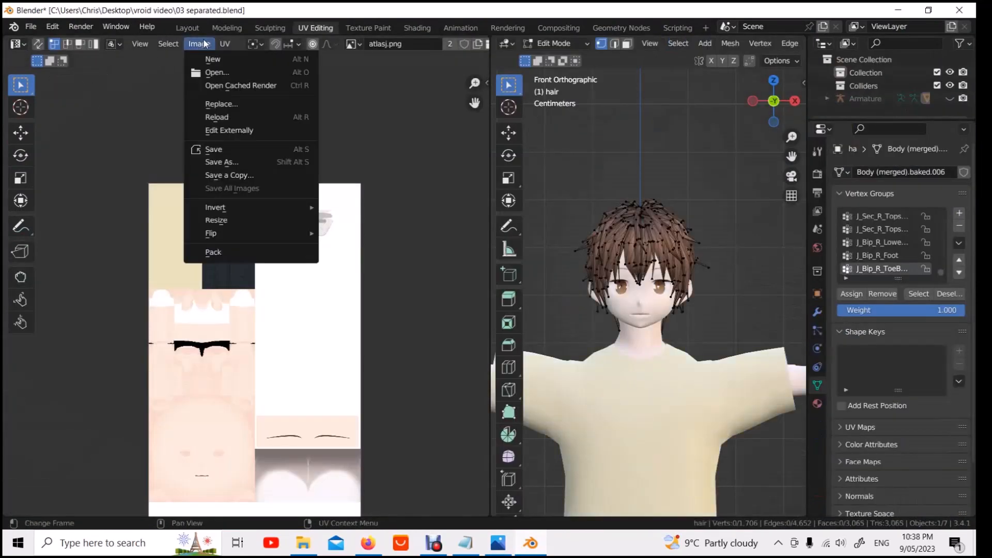
{"action": "left_click", "coordinate": [220, 73]}
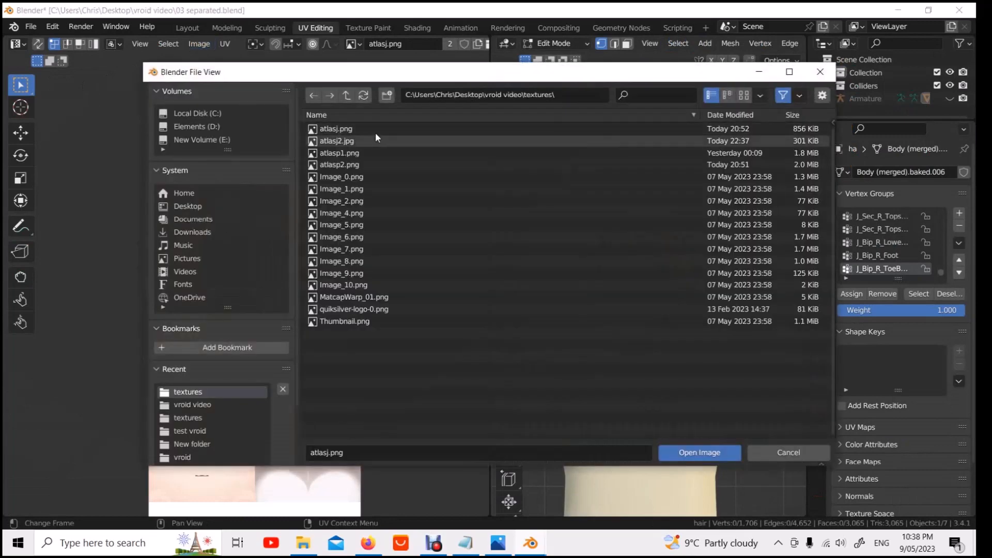
{"action": "left_click", "coordinate": [349, 140]}
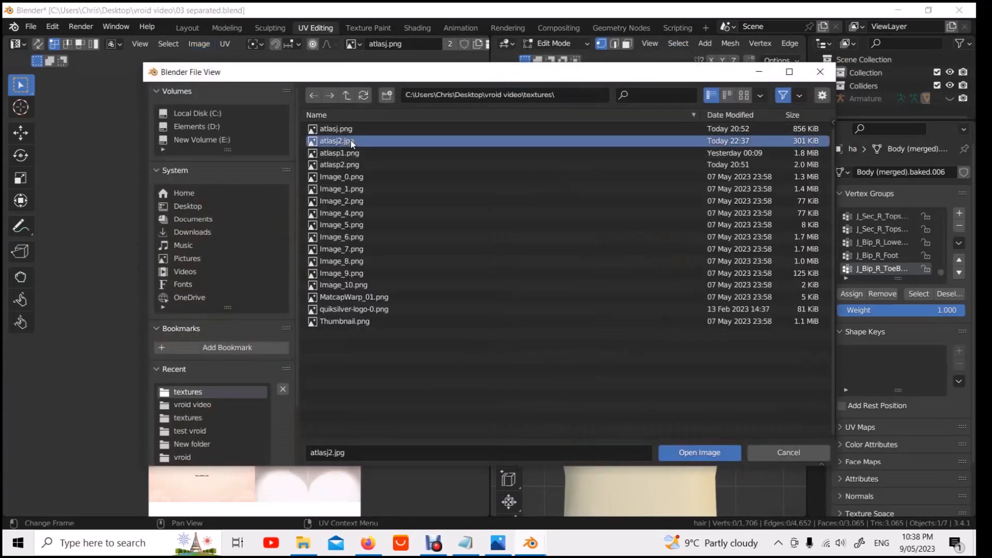
{"action": "left_click", "coordinate": [697, 453]}
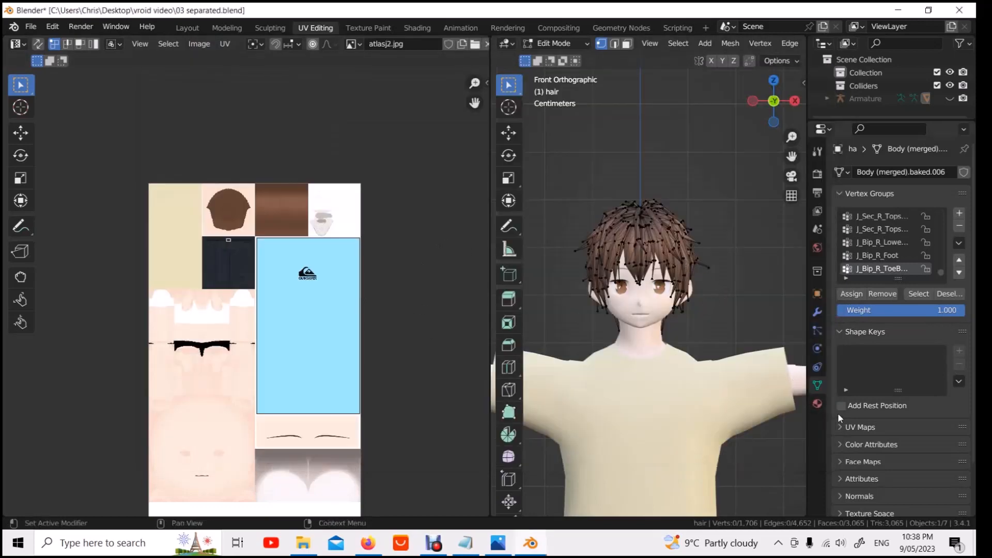
Step: Set the base color image of the Atlas material to atlasj2.jpg
{"action": "left_click", "coordinate": [826, 405]}
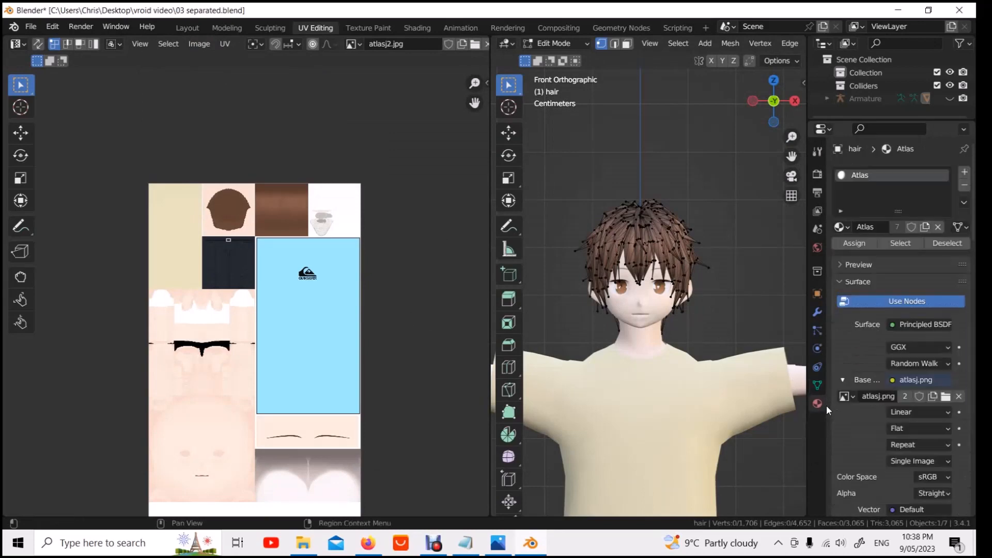
{"action": "left_click", "coordinate": [858, 398]}
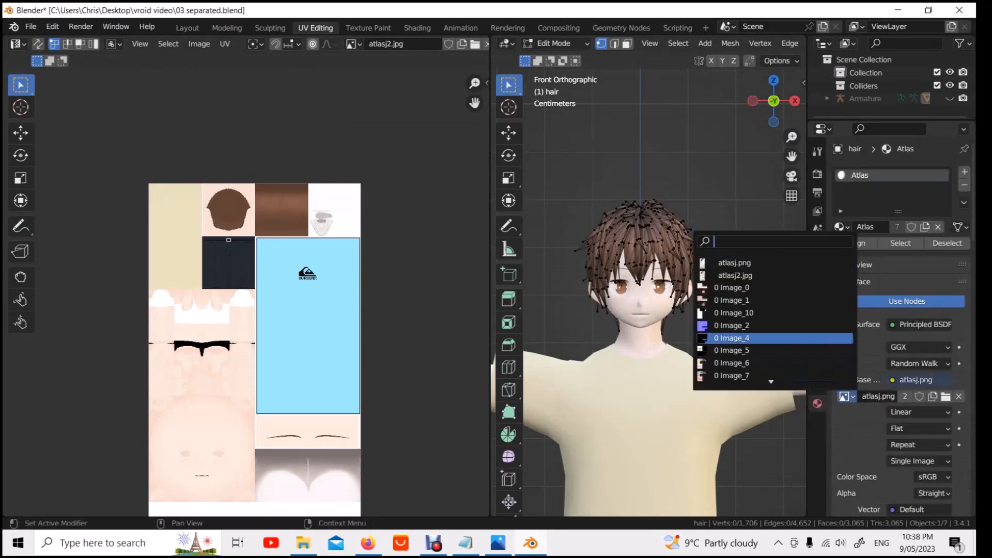
{"action": "left_click", "coordinate": [761, 274]}
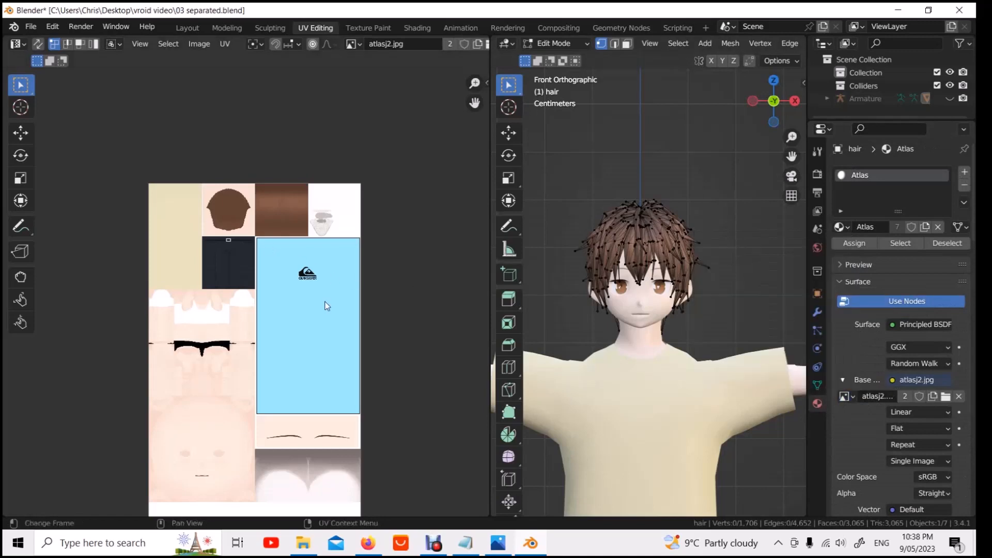
Step: Leave the hair's Edit Mode, select the shirt object and enter Edit Mode on it
{"action": "scroll", "coordinate": [625, 316], "scroll_direction": "down", "scroll_amount": 2}
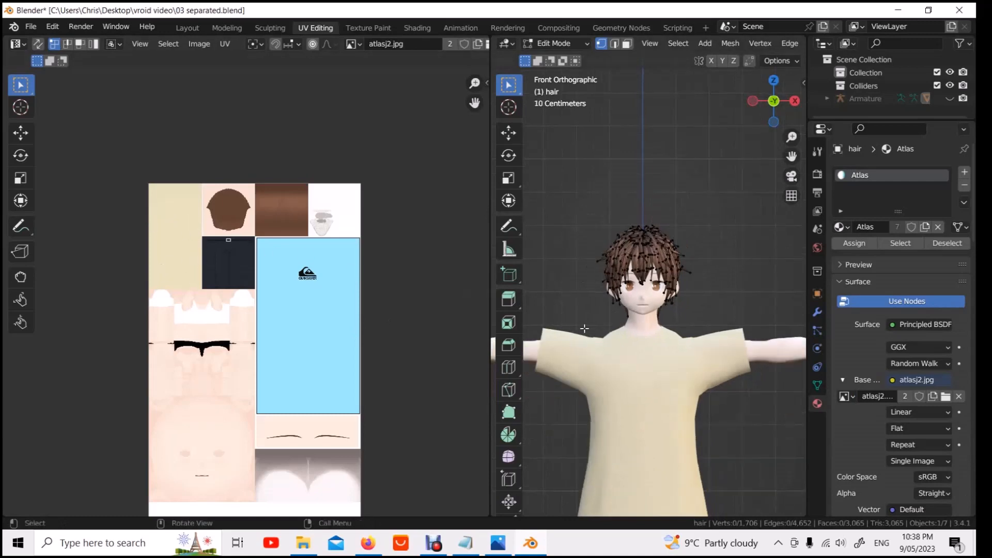
{"action": "left_click", "coordinate": [576, 43]}
{"action": "left_click", "coordinate": [577, 60]}
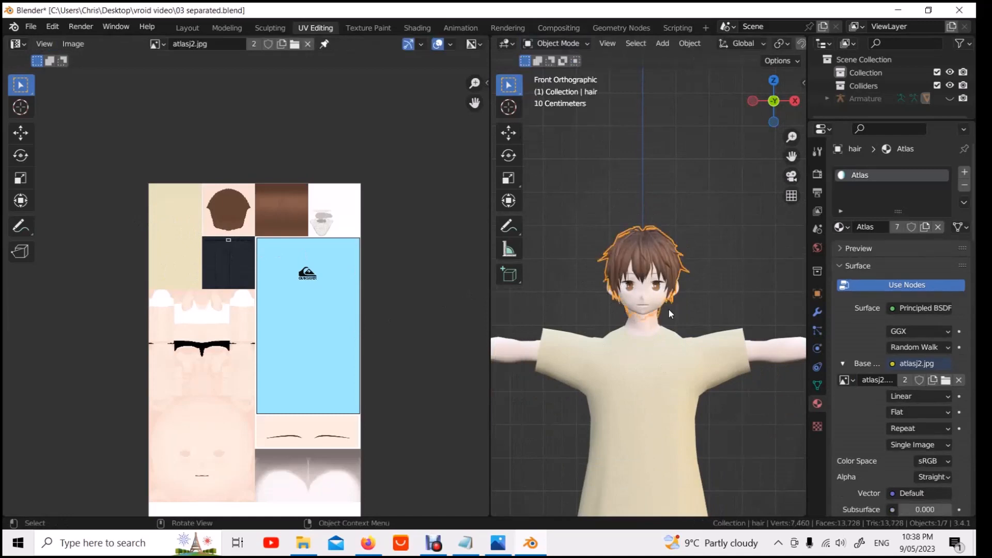
{"action": "left_click", "coordinate": [670, 372]}
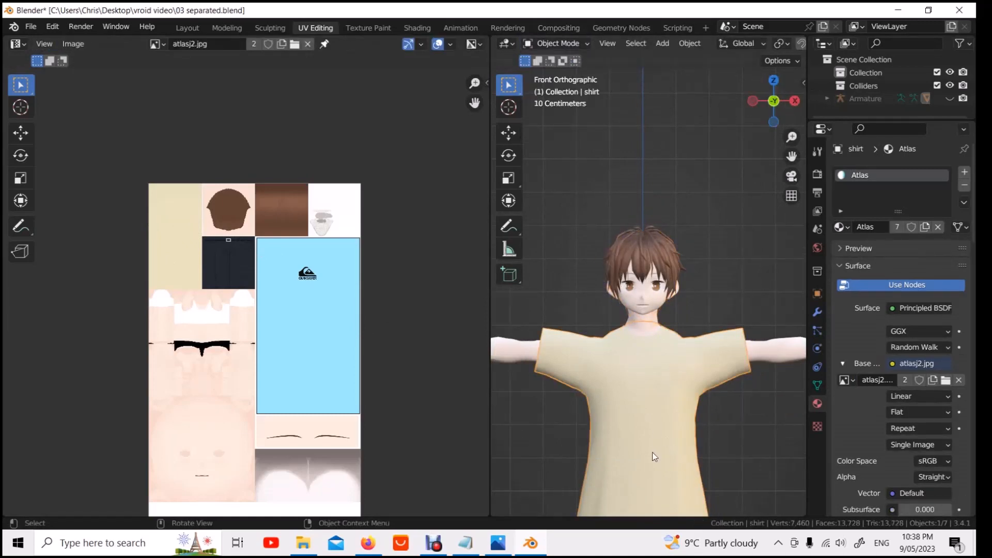
{"action": "left_click", "coordinate": [592, 40]}
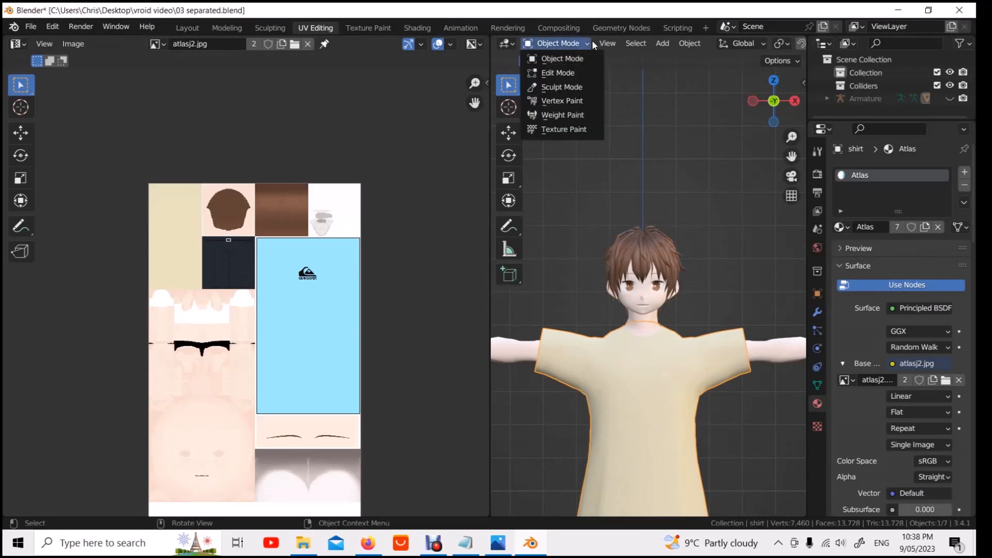
{"action": "left_click", "coordinate": [577, 73]}
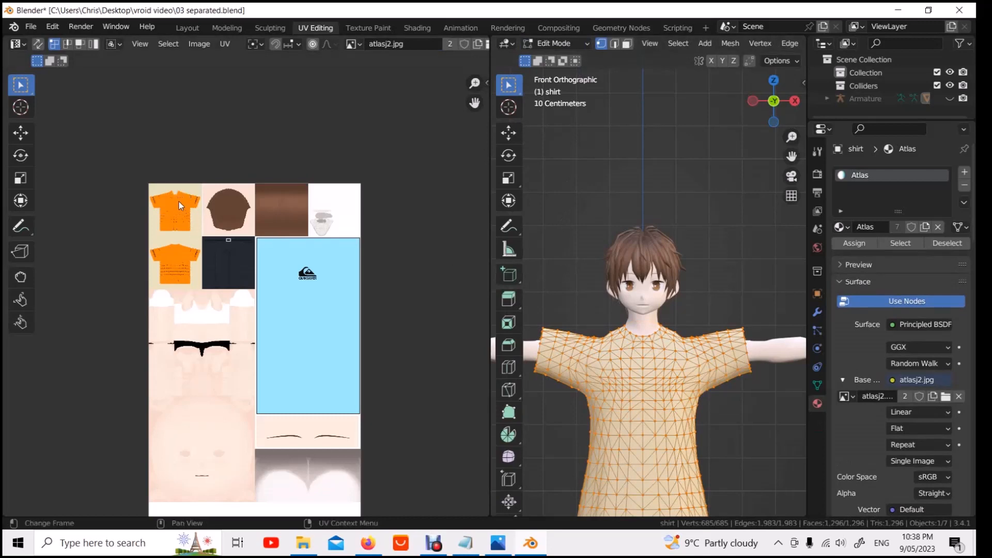
Step: Move the shirt's UV islands from the beige area onto the upper middle of the blue rectangle
{"action": "scroll", "coordinate": [179, 201], "scroll_direction": "up", "scroll_amount": 2}
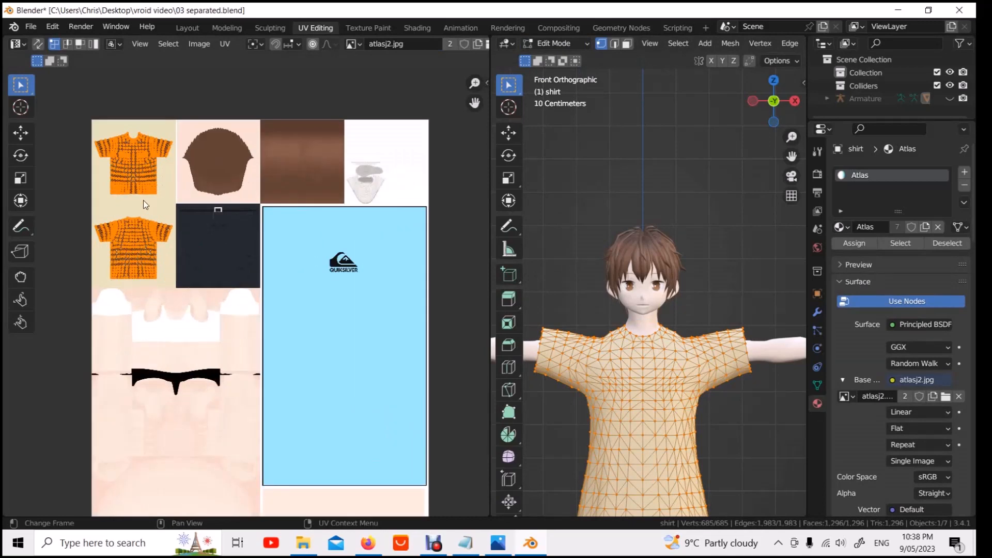
{"action": "key", "text": "g"}
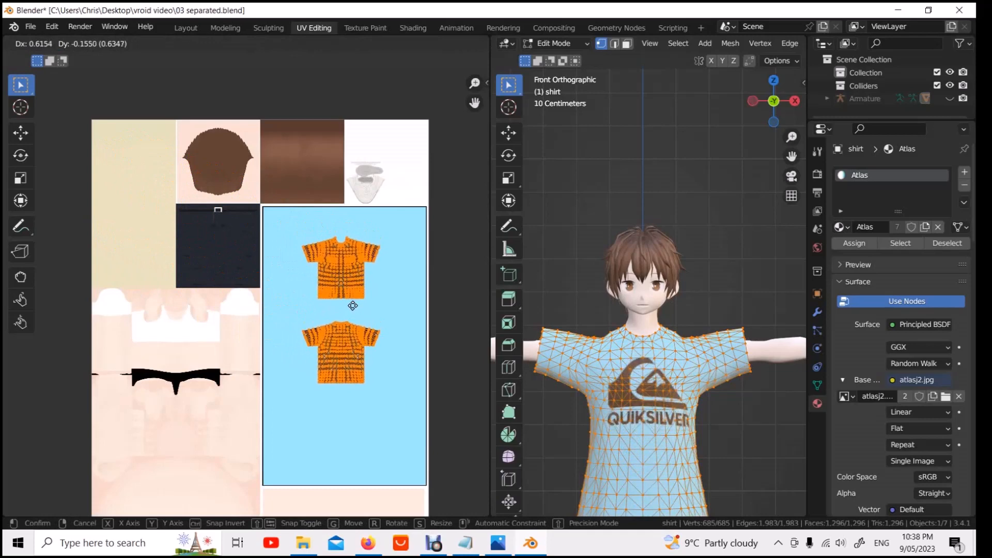
{"action": "left_click", "coordinate": [352, 305]}
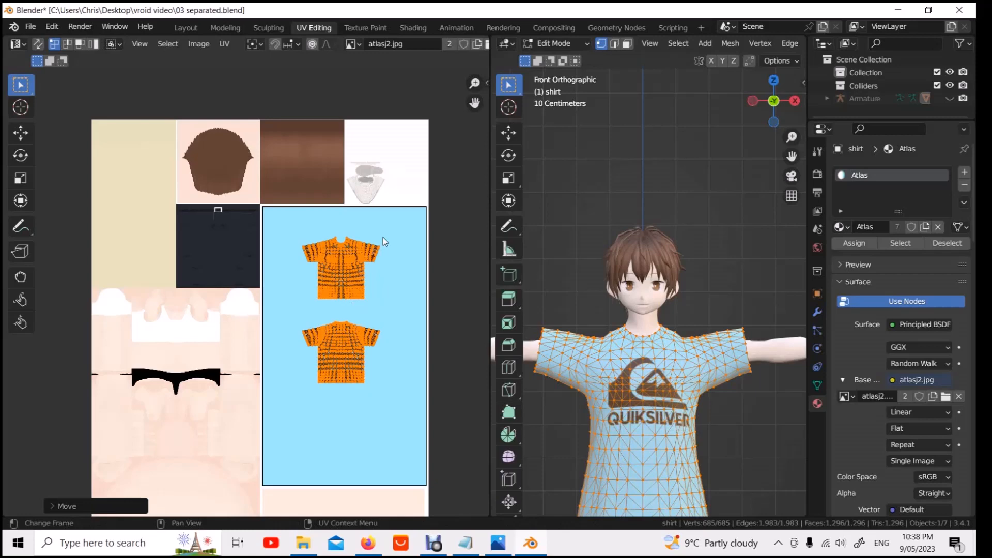
Step: Scale the shirt UVs up about 1.4 times and move them down about 0.04 to place the logo on the chest
{"action": "key", "text": "s"}
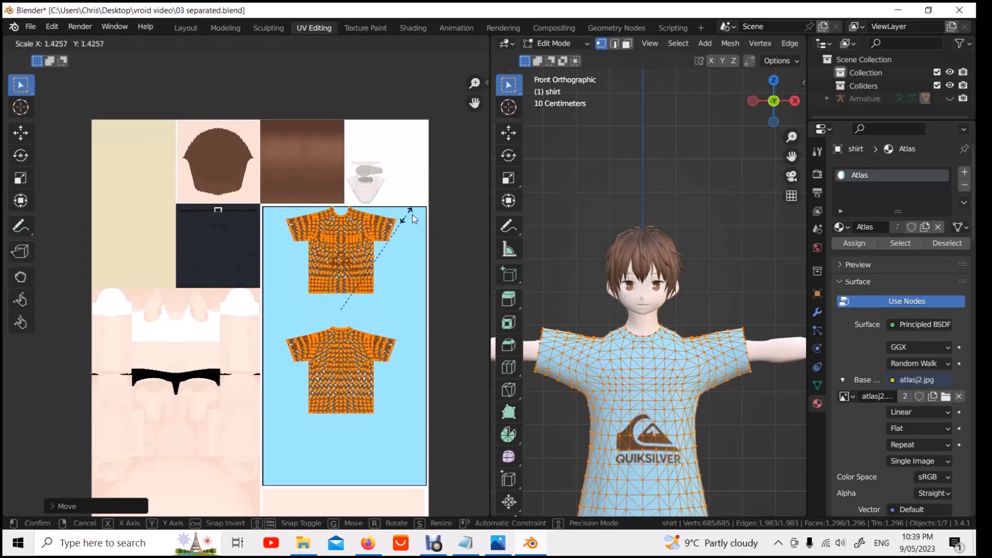
{"action": "left_click", "coordinate": [415, 213]}
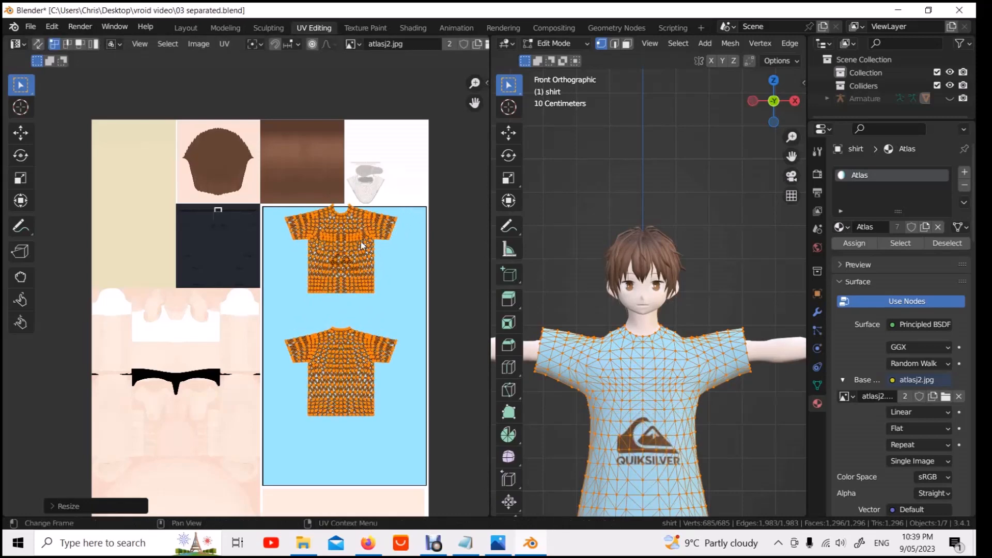
{"action": "key", "text": "g"}
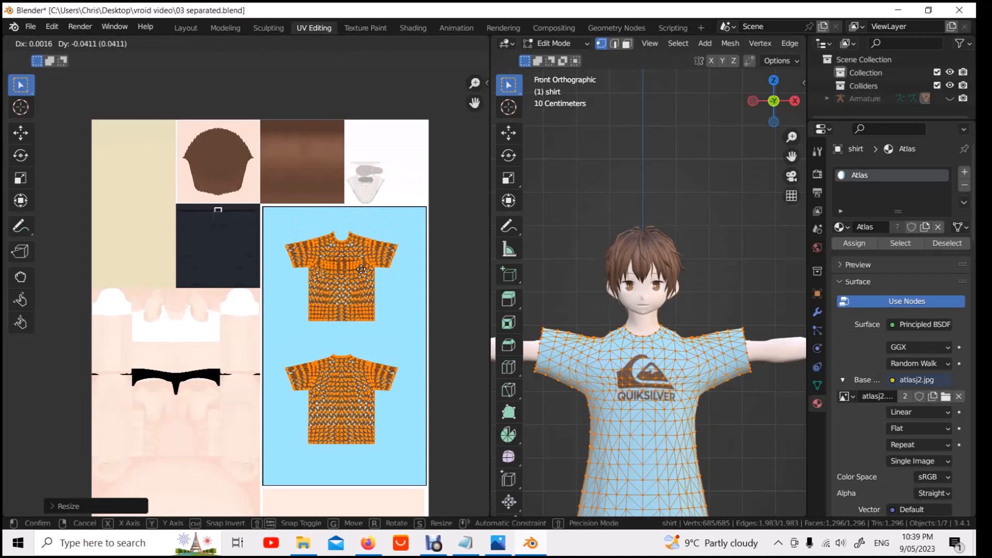
{"action": "left_click", "coordinate": [361, 269]}
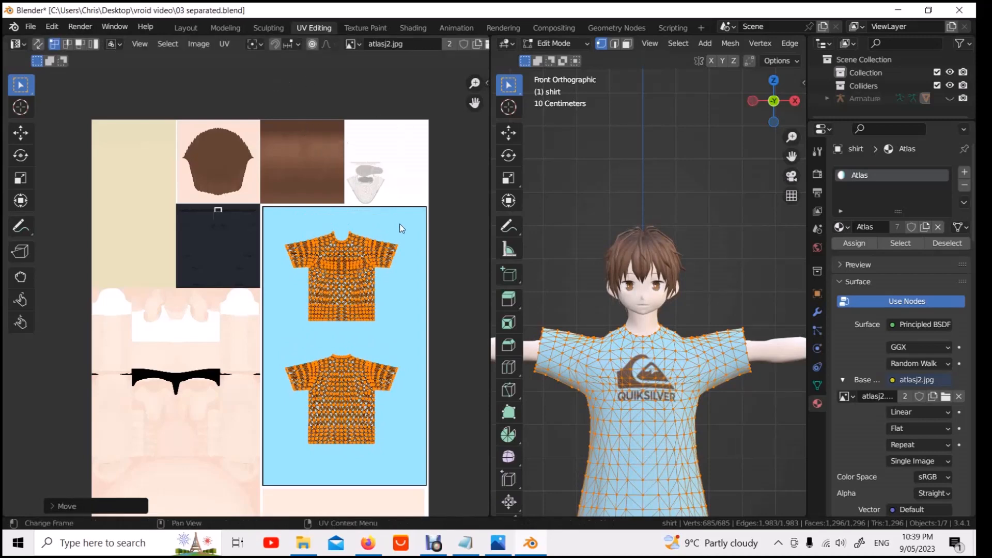
Step: Enlarge the shirt UVs about 1.23 times and shift them slightly down to bring the logo back onto the upper chest
{"action": "key", "text": "s"}
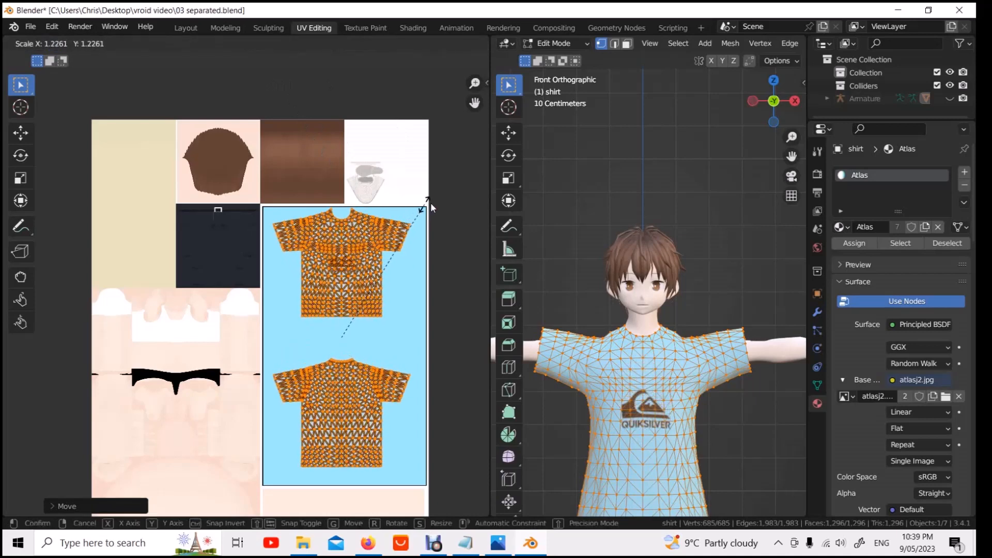
{"action": "left_click", "coordinate": [430, 203]}
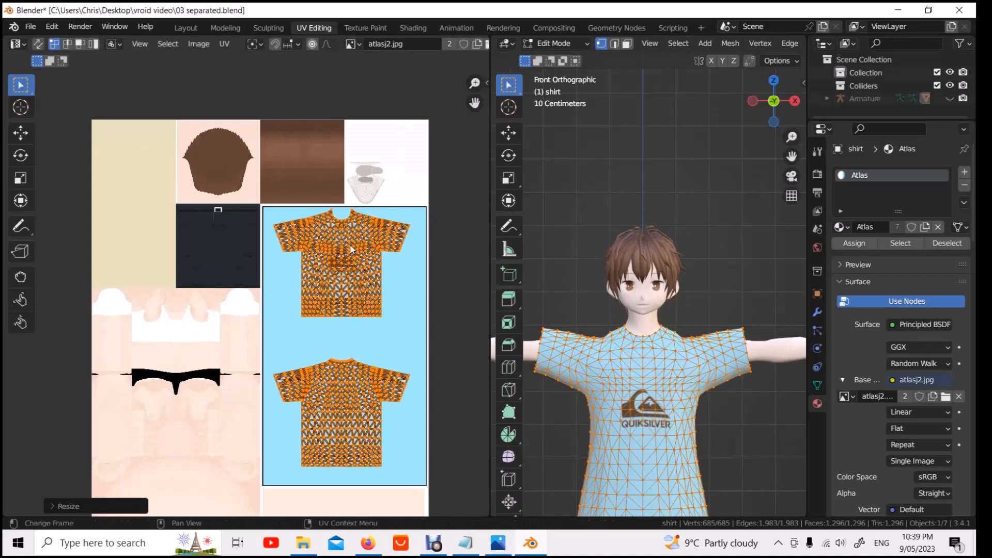
{"action": "key", "text": "g"}
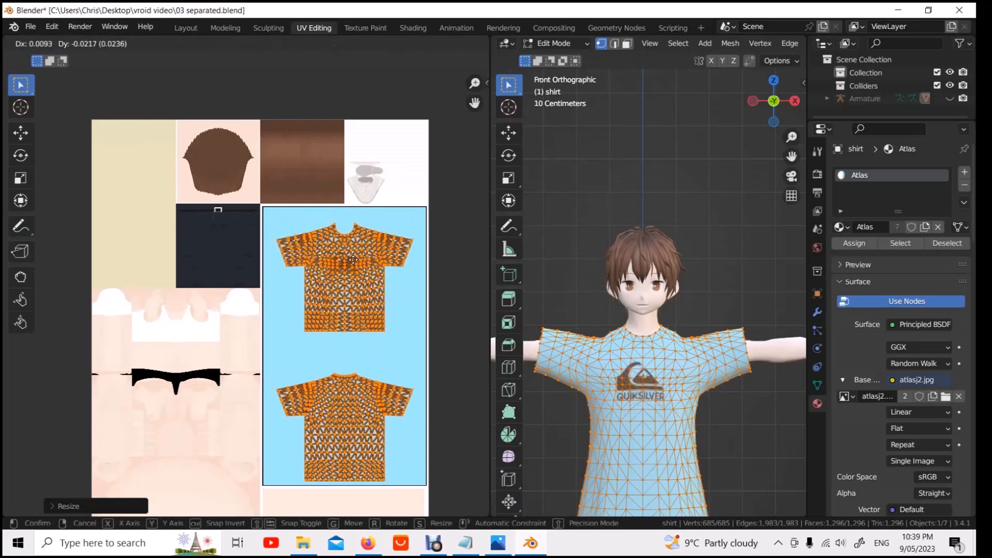
{"action": "left_click", "coordinate": [349, 259]}
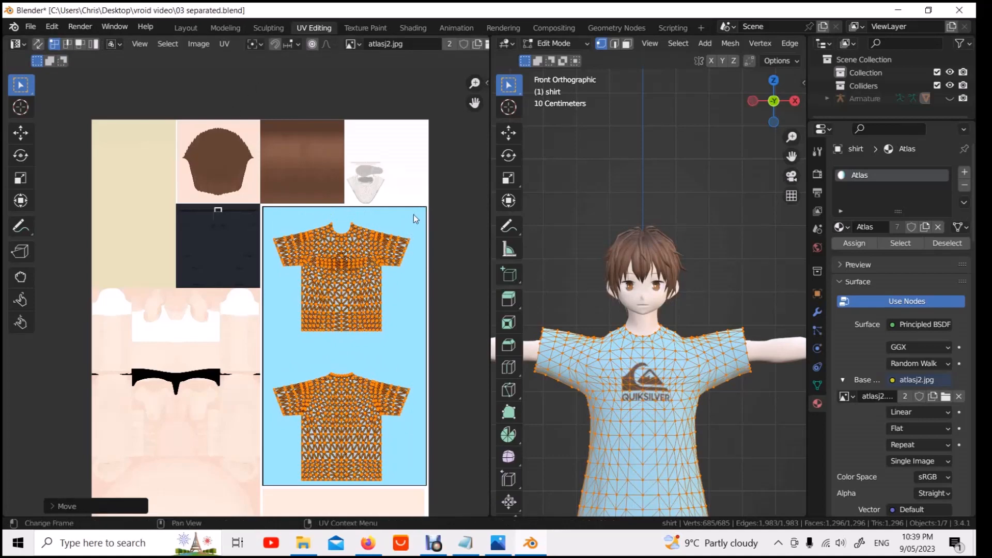
Step: Enlarge the shirt UVs about 1.19 times and move them down about 0.023 to set the logo on the chest
{"action": "key", "text": "s"}
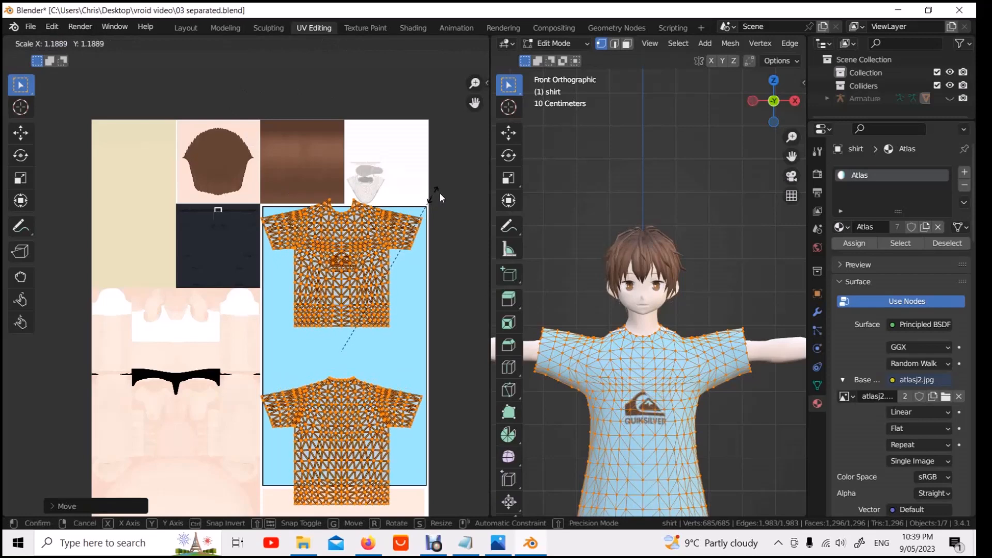
{"action": "left_click", "coordinate": [439, 194]}
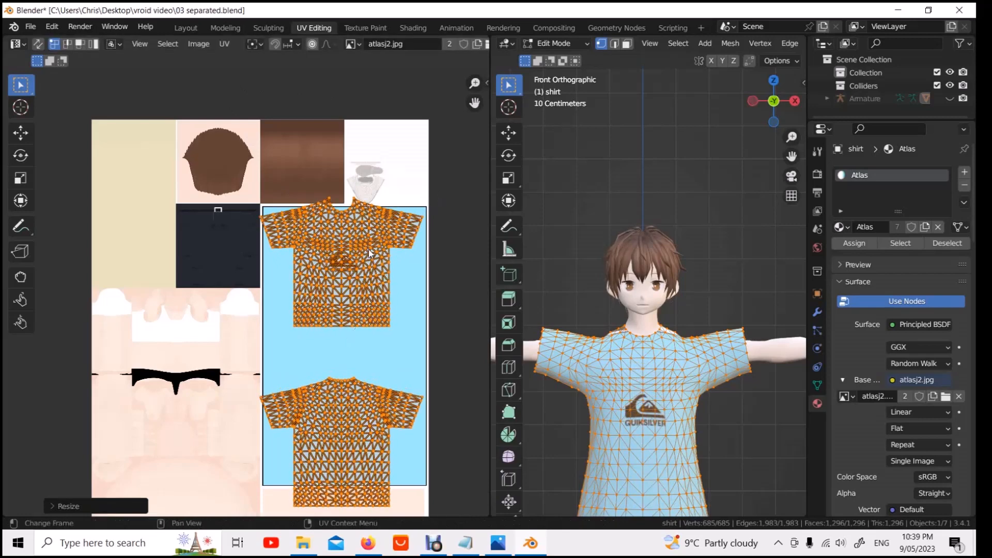
{"action": "key", "text": "g"}
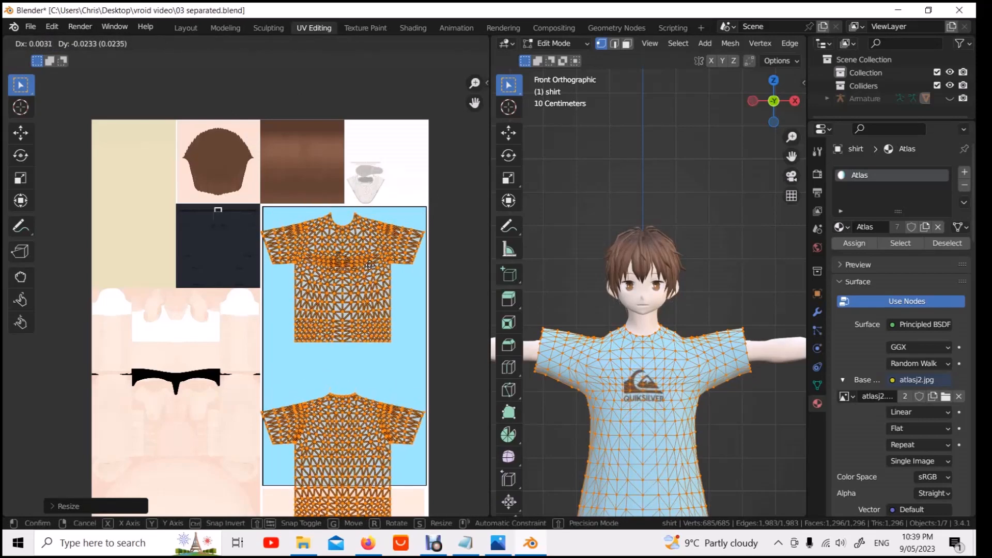
{"action": "left_click", "coordinate": [330, 409]}
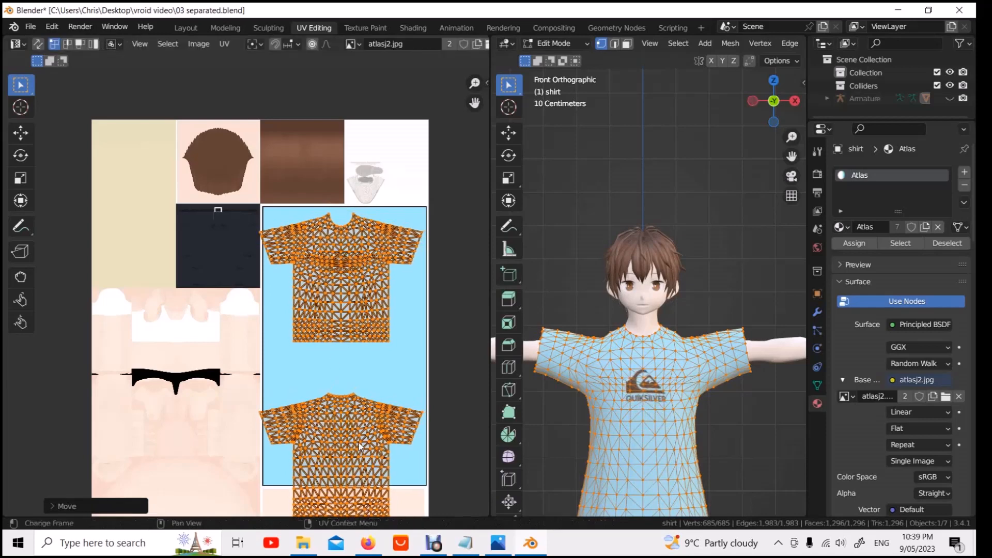
Step: Shrink only the lower shirt UV island and move it up about 0.06 so it fits inside the blue rectangle
{"action": "scroll", "coordinate": [358, 442], "scroll_direction": "down", "scroll_amount": 1}
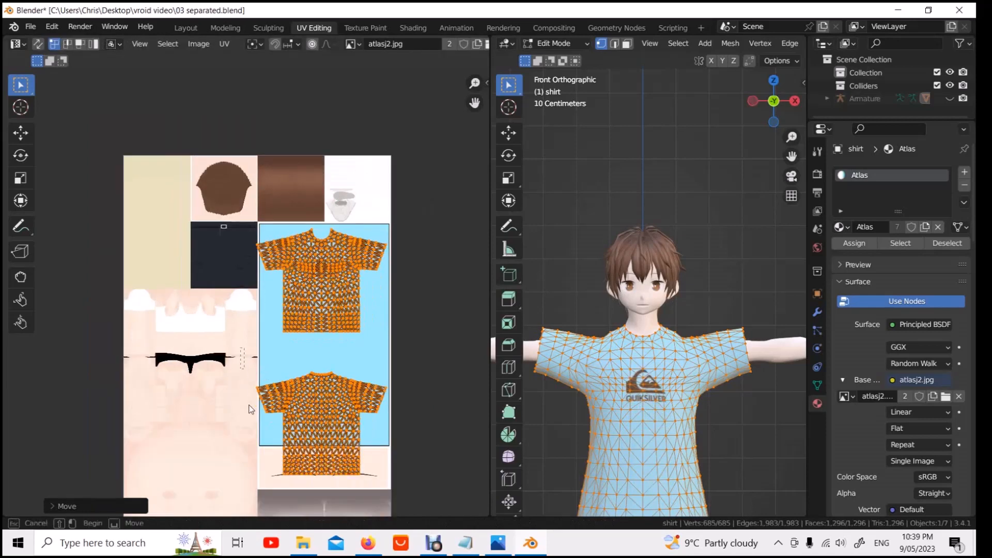
{"action": "double_click", "coordinate": [352, 401]}
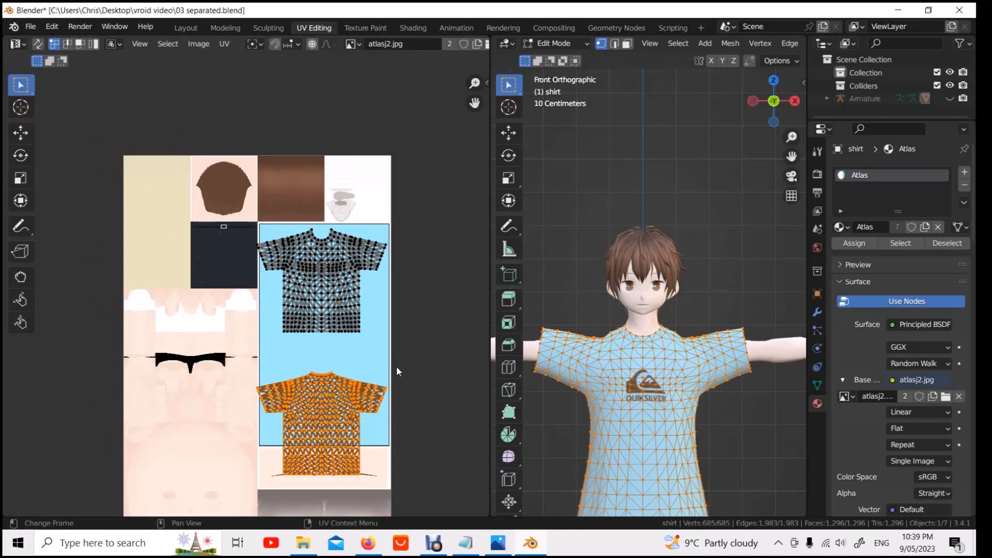
{"action": "key", "text": "s"}
{"action": "left_click", "coordinate": [367, 397]}
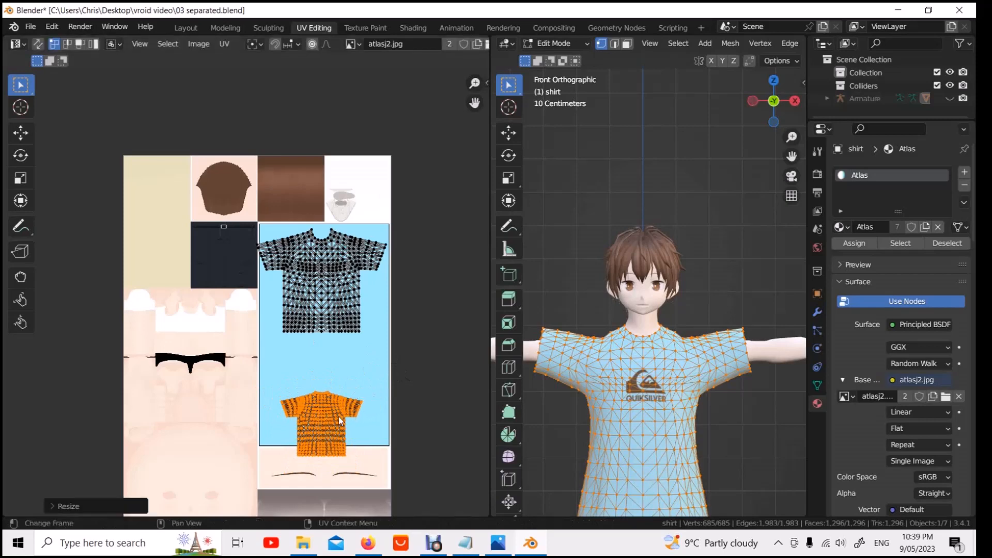
{"action": "key", "text": "g"}
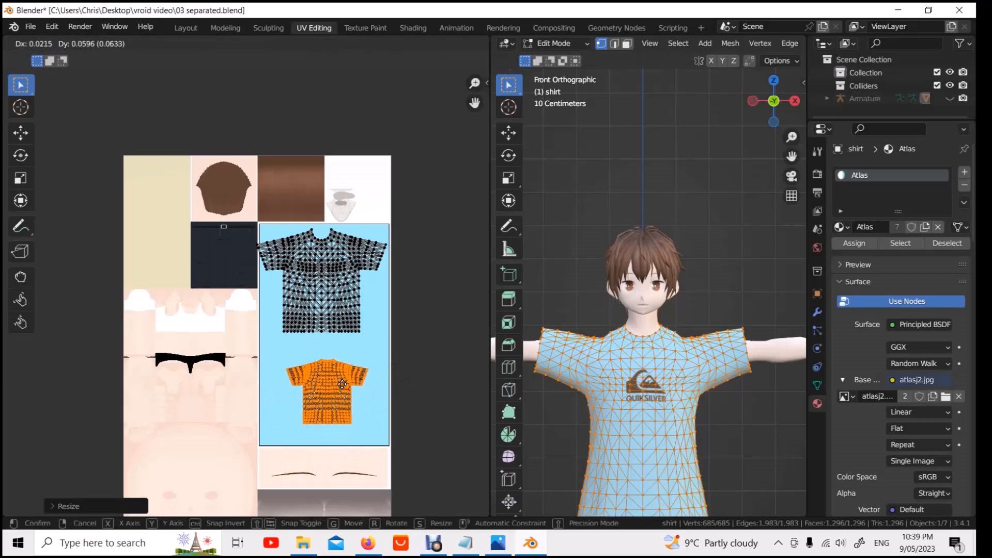
{"action": "left_click", "coordinate": [342, 384]}
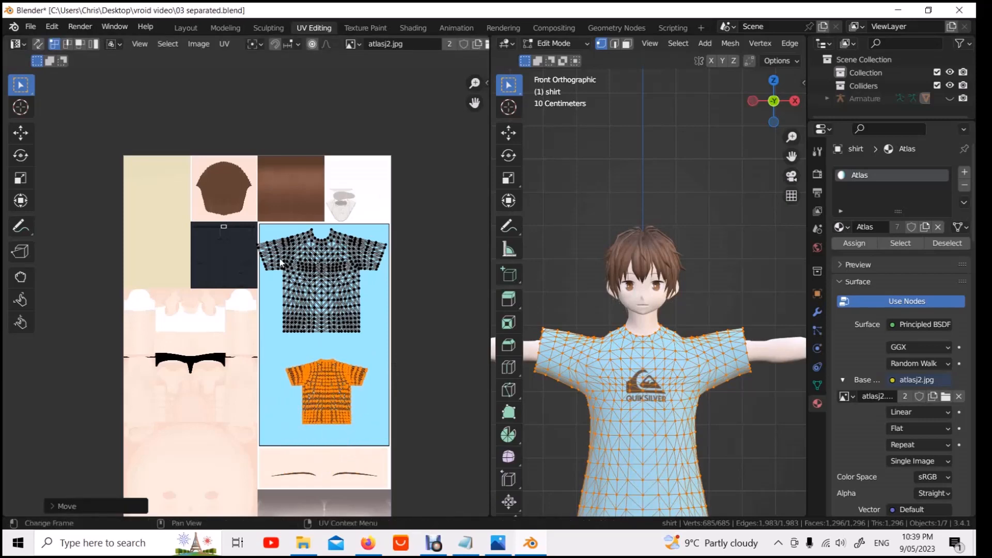
Step: Scale only the upper shirt UV island to about 0.86 so it fits the blue area, and return to the Layout workspace
{"action": "scroll", "coordinate": [280, 262], "scroll_direction": "up", "scroll_amount": 2}
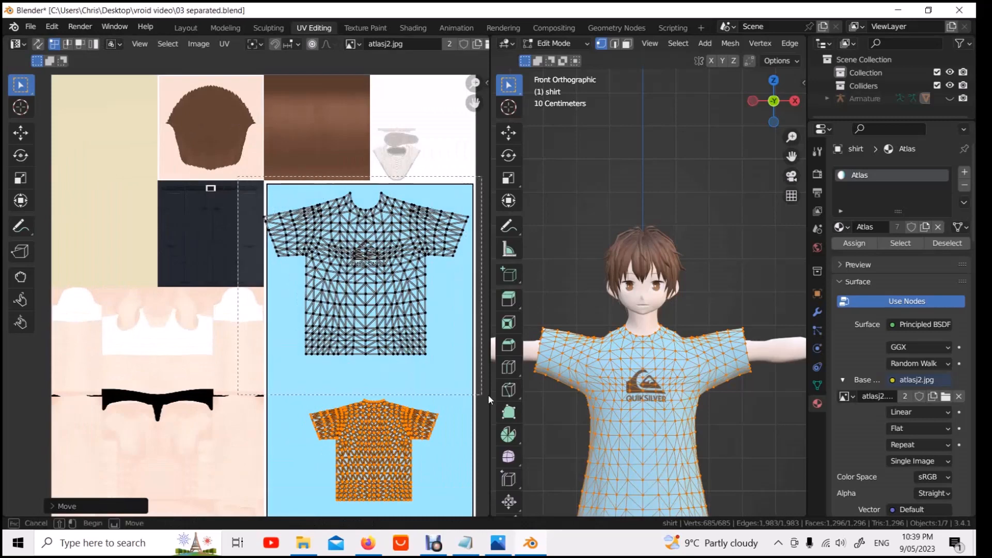
{"action": "key", "text": "ctrl+i"}
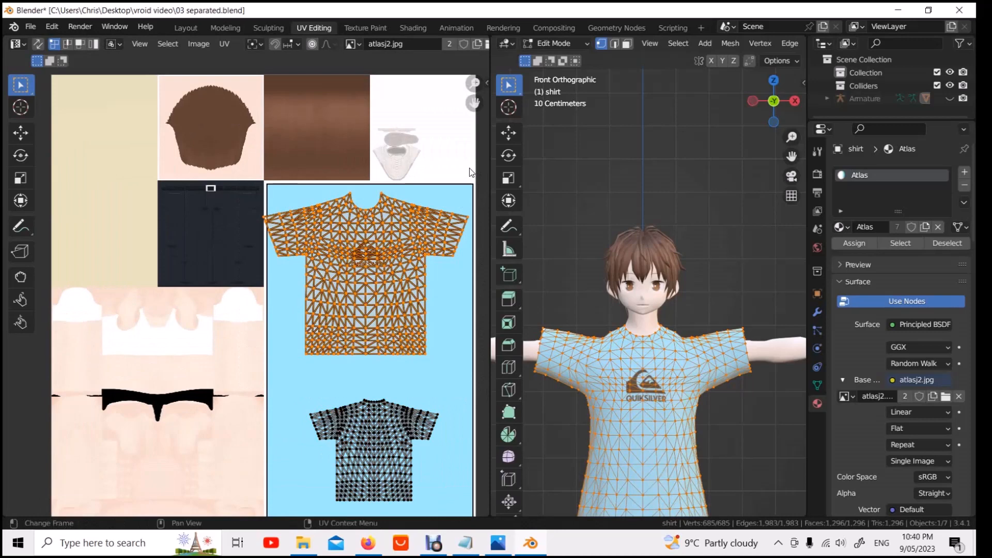
{"action": "key", "text": "s"}
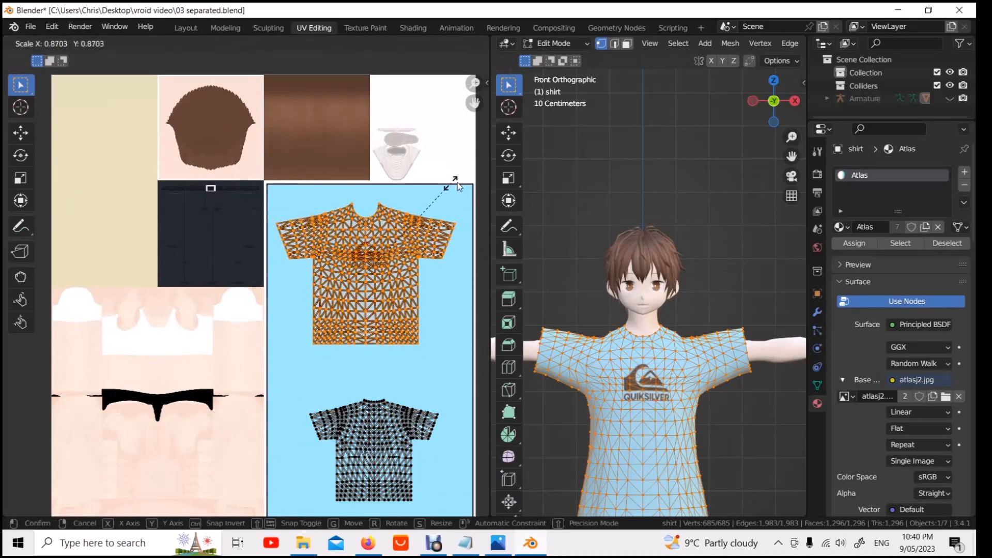
{"action": "left_click", "coordinate": [457, 183]}
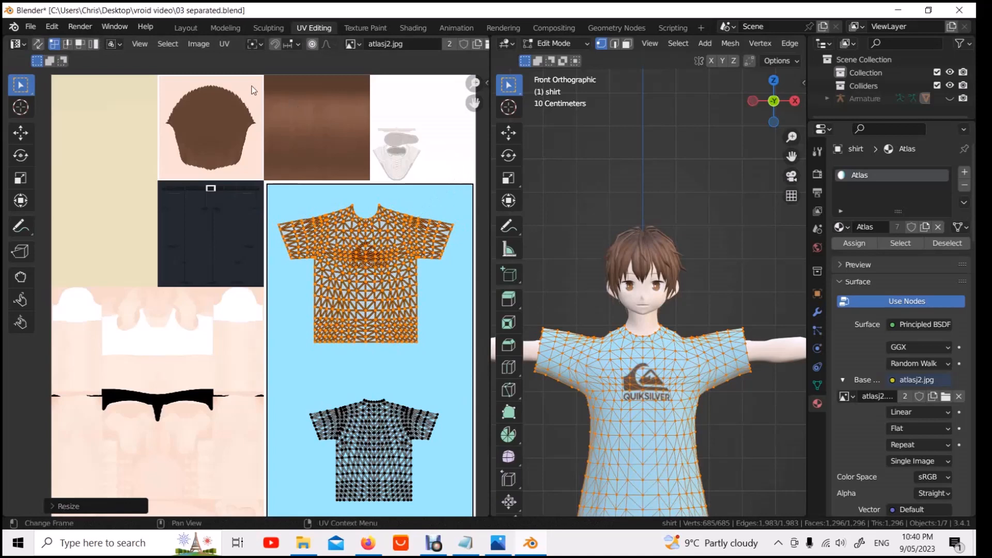
{"action": "left_click", "coordinate": [186, 27]}
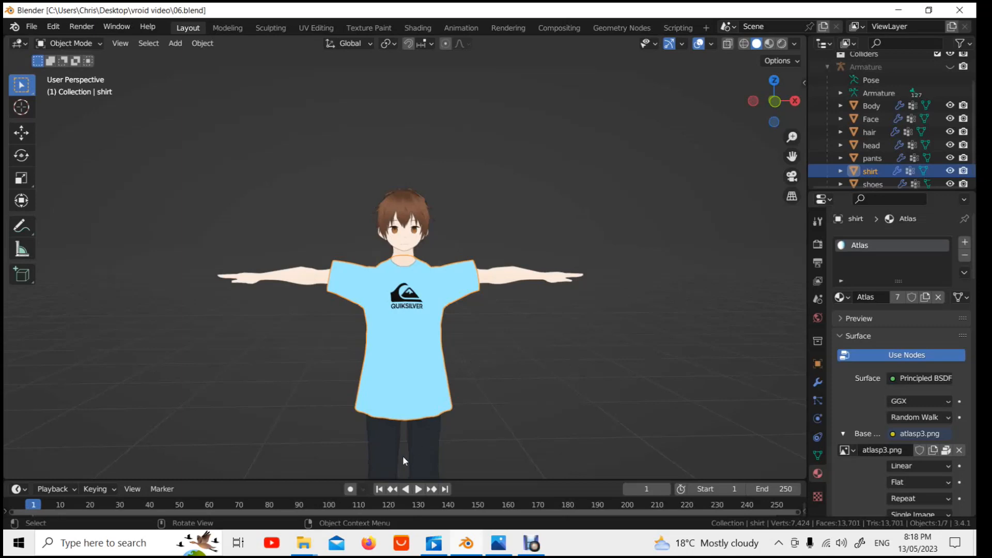
Step: Review the Good-rank limits in the image vrchat ranking 2.png and return to Blender
{"action": "left_click", "coordinate": [500, 549]}
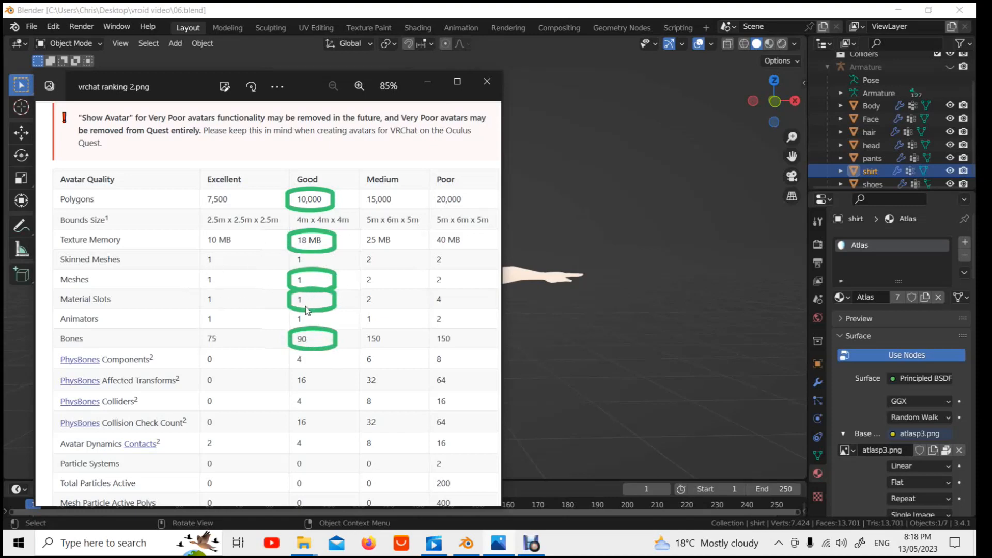
{"action": "left_click", "coordinate": [606, 114]}
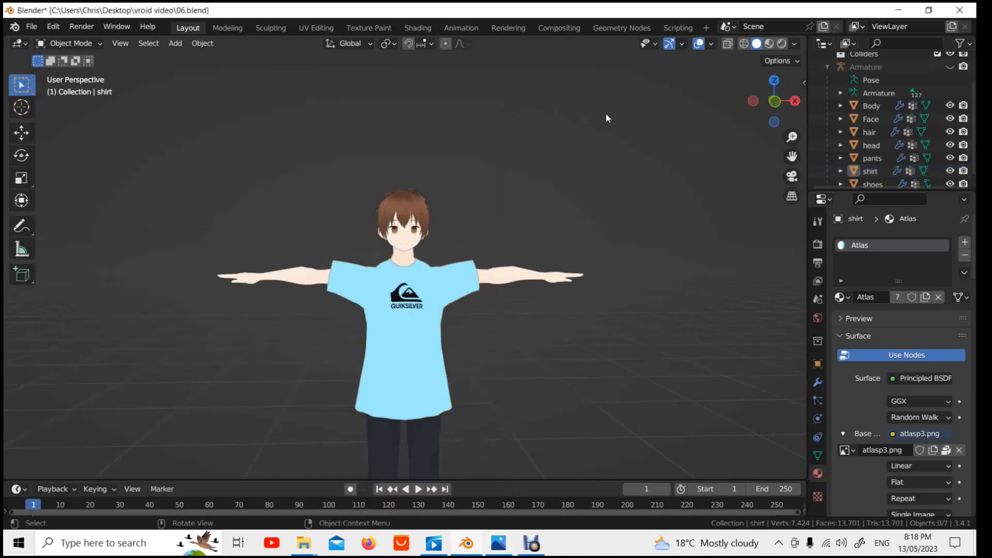
Step: Select the shirt and enter Edit Mode on it, with its lower part framed in left orthographic view
{"action": "left_click", "coordinate": [413, 299]}
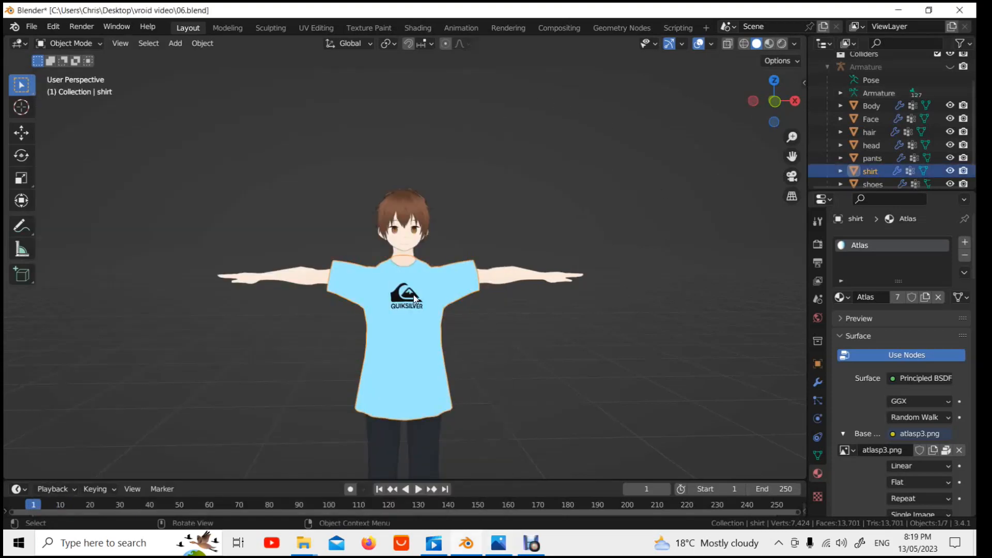
{"action": "scroll", "coordinate": [678, 236], "scroll_direction": "up", "scroll_amount": 2}
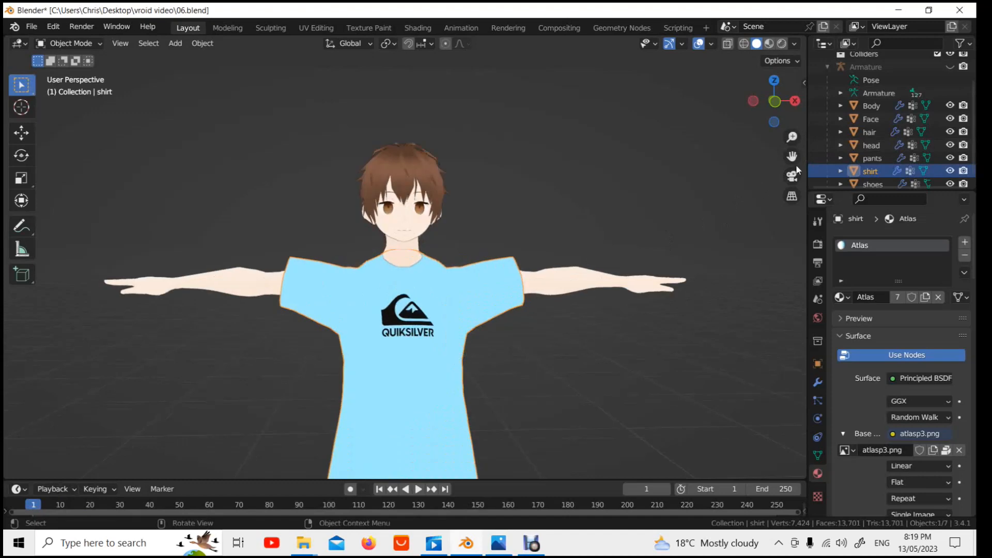
{"action": "left_click_drag", "start_coordinate": [792, 155], "coordinate": [796, 151]}
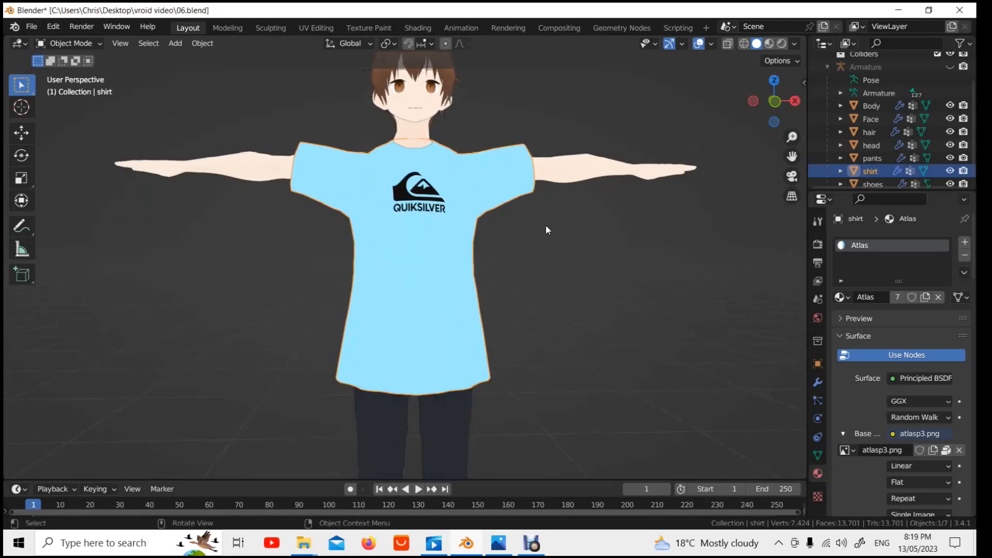
{"action": "left_click_drag", "start_coordinate": [784, 101], "coordinate": [785, 101]}
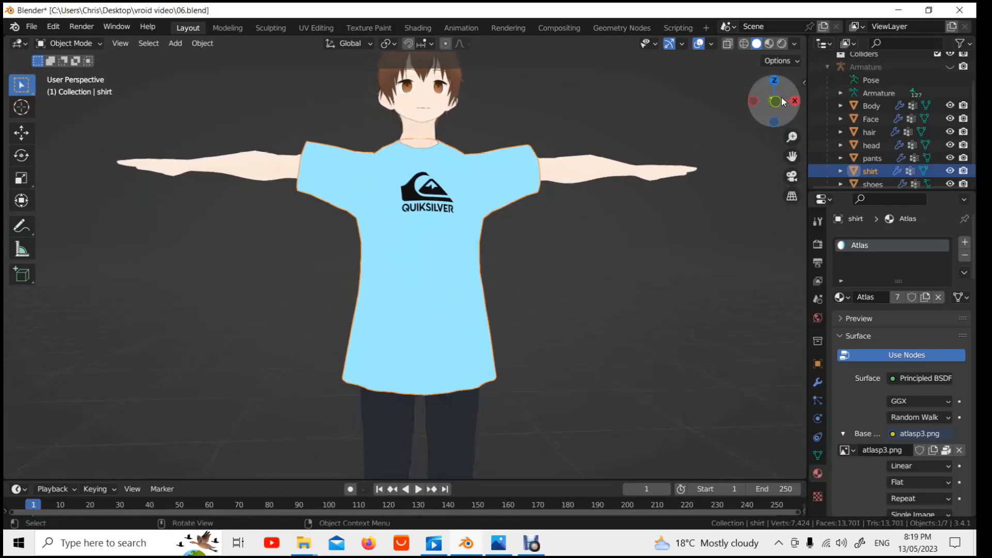
{"action": "left_click", "coordinate": [785, 102]}
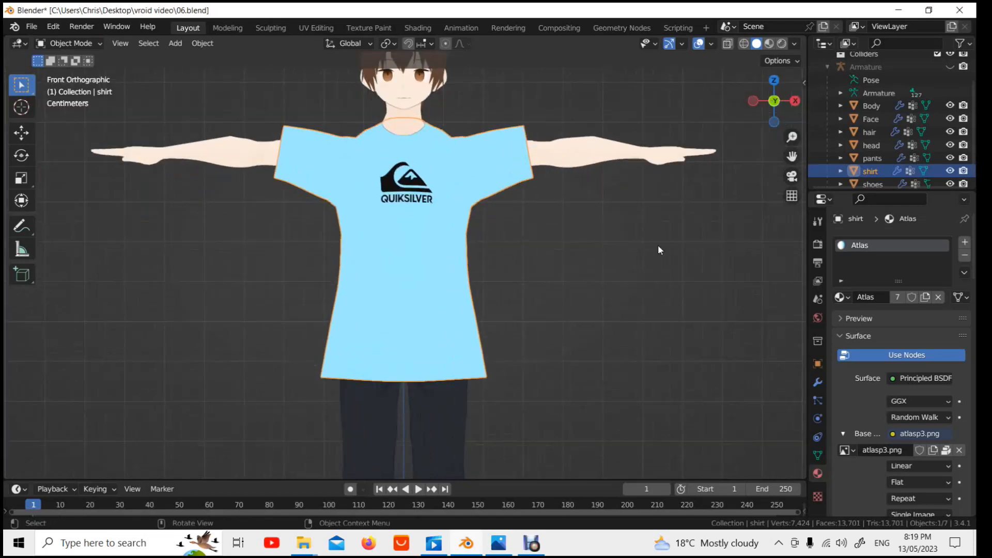
{"action": "left_click", "coordinate": [753, 100]}
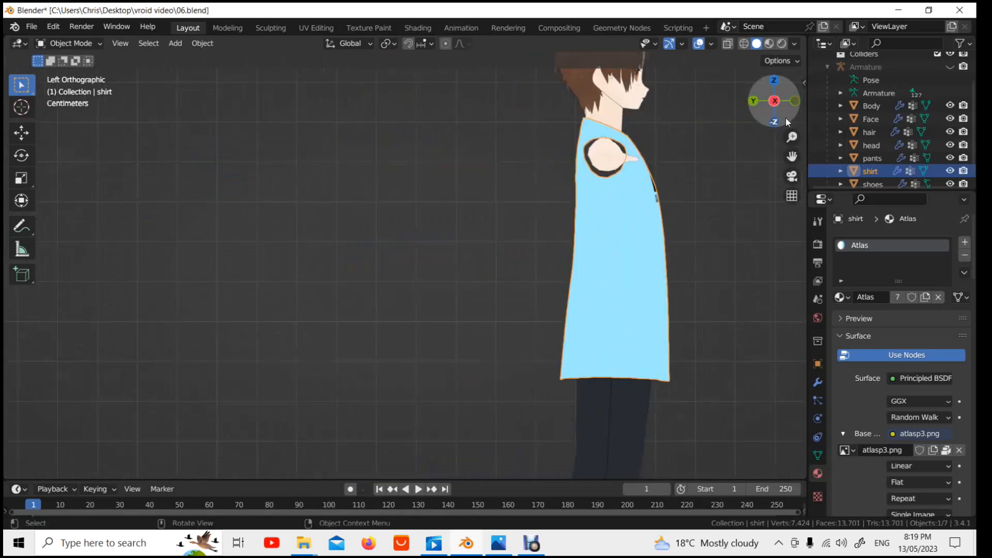
{"action": "left_click_drag", "start_coordinate": [799, 158], "coordinate": [586, 124]}
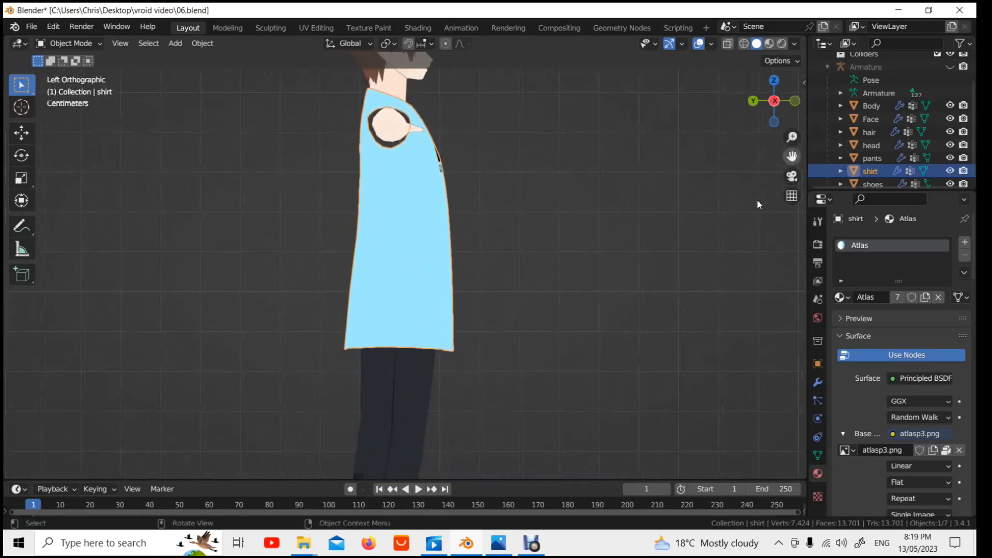
{"action": "scroll", "coordinate": [639, 280], "scroll_direction": "up", "scroll_amount": 3}
{"action": "scroll", "coordinate": [639, 280], "scroll_direction": "up", "scroll_amount": 1}
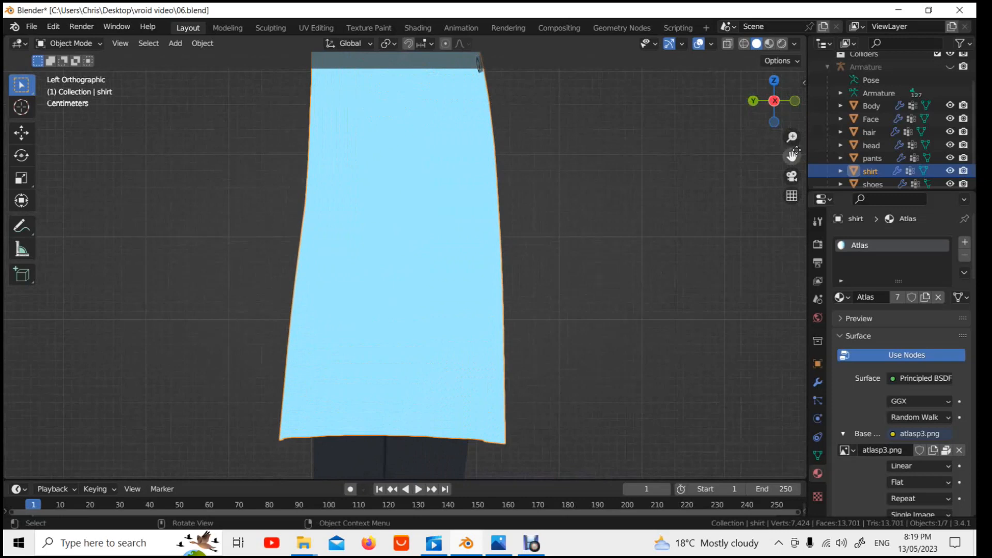
{"action": "left_click_drag", "start_coordinate": [791, 157], "coordinate": [792, 142]}
{"action": "scroll", "coordinate": [522, 280], "scroll_direction": "up", "scroll_amount": 3}
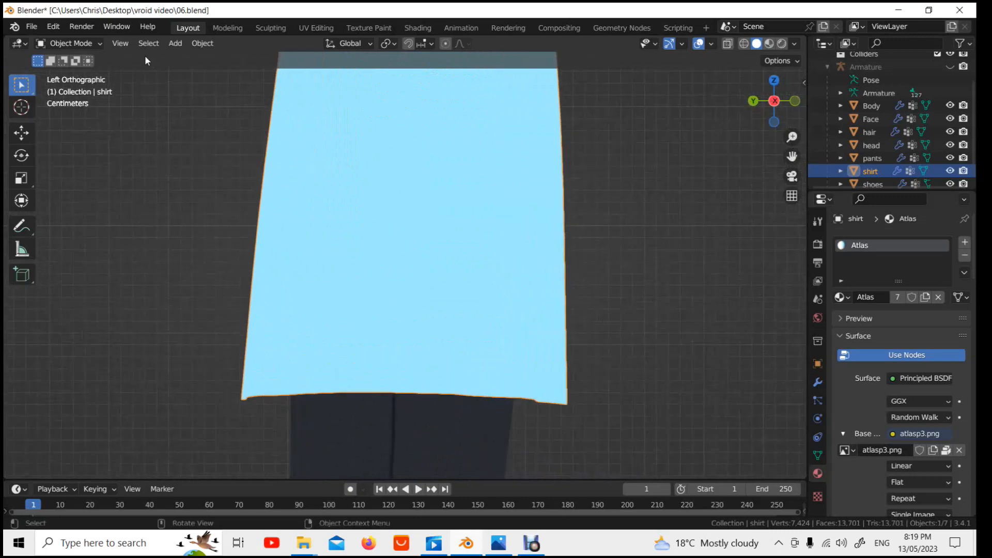
{"action": "left_click", "coordinate": [104, 43]}
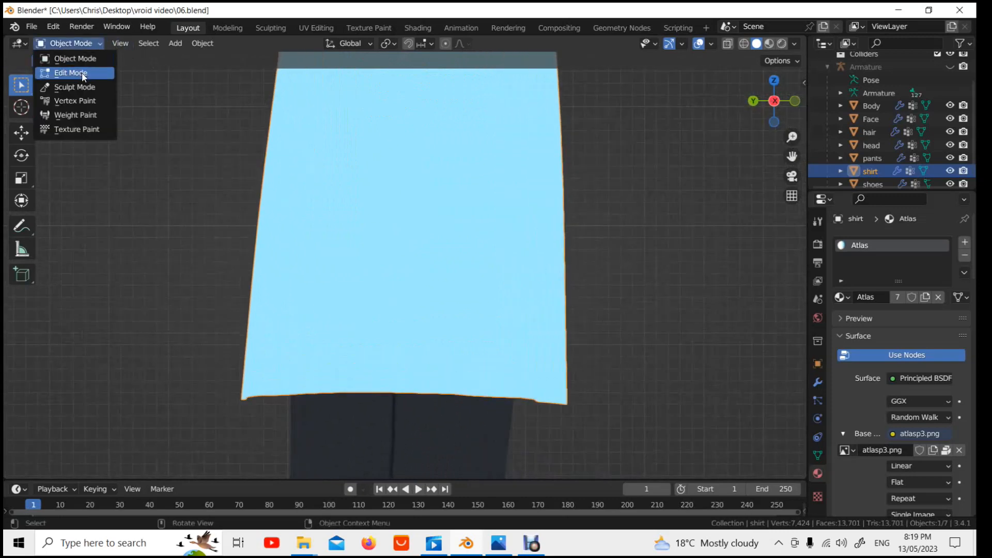
{"action": "left_click", "coordinate": [82, 73]}
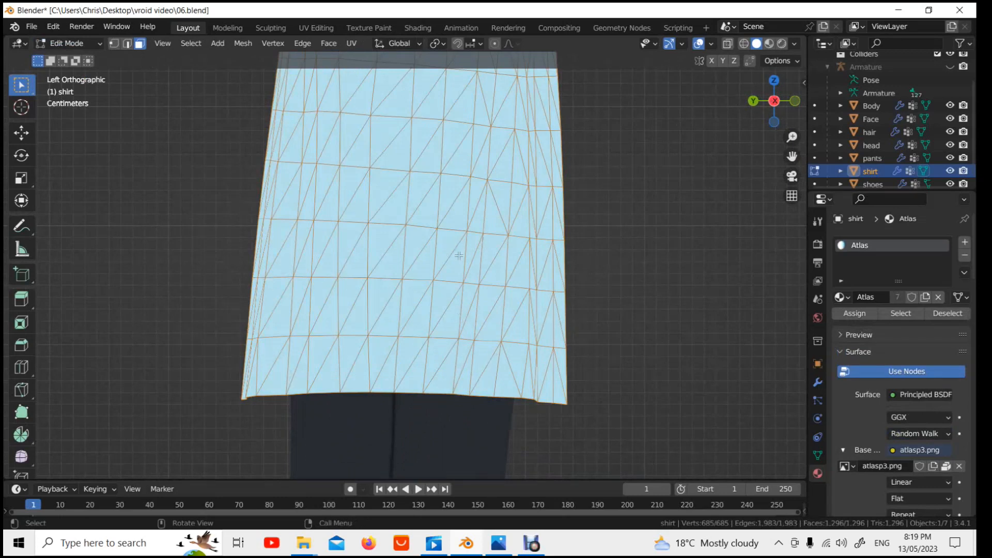
Step: Examine the reduced shirt mesh in the reference image shirt decimate.jpg and return to Blender
{"action": "left_click", "coordinate": [540, 551]}
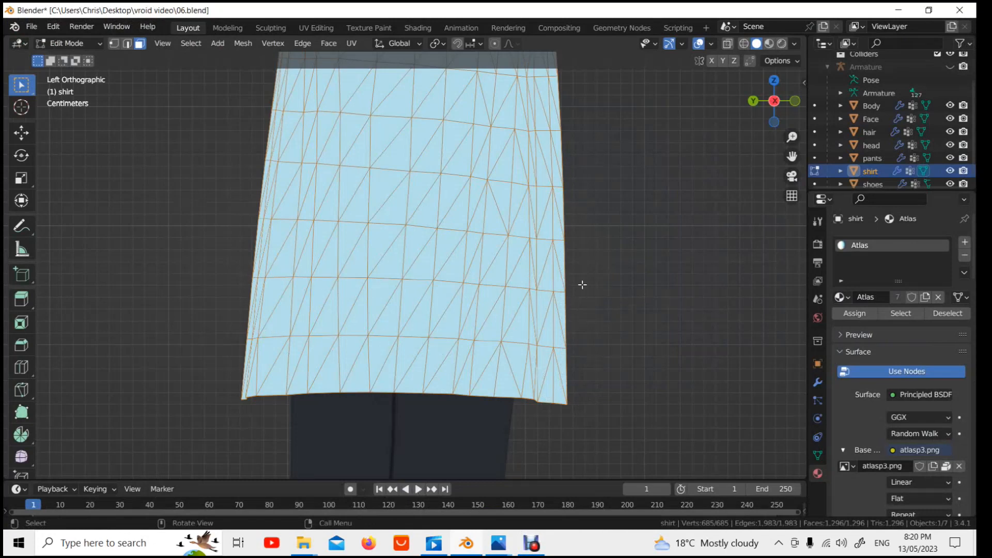
{"action": "left_click", "coordinate": [504, 551]}
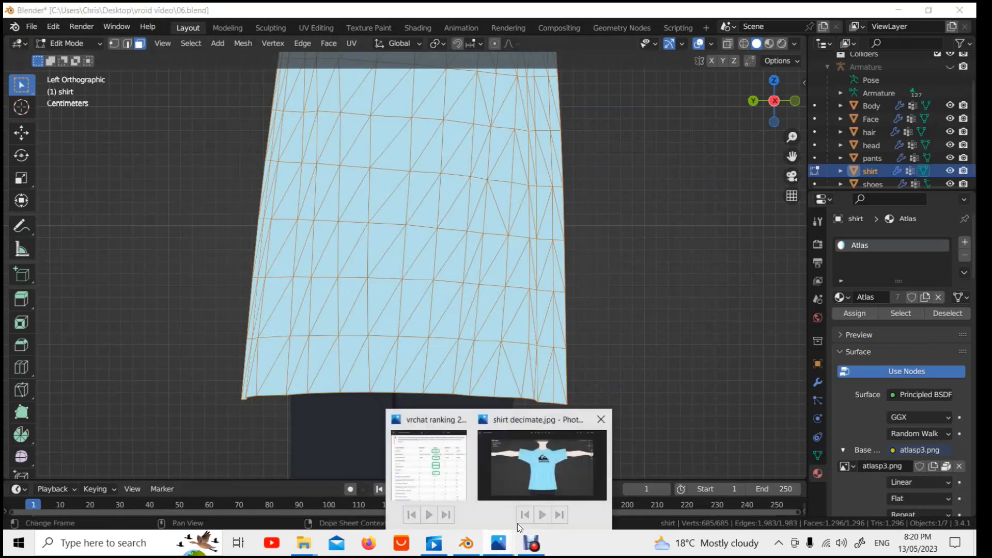
{"action": "left_click", "coordinate": [513, 488]}
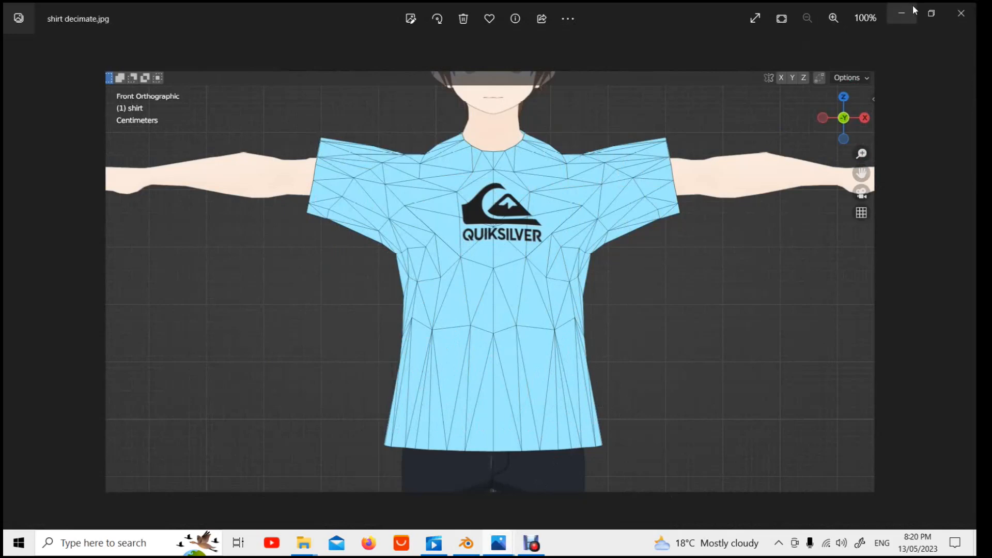
{"action": "left_click", "coordinate": [478, 548]}
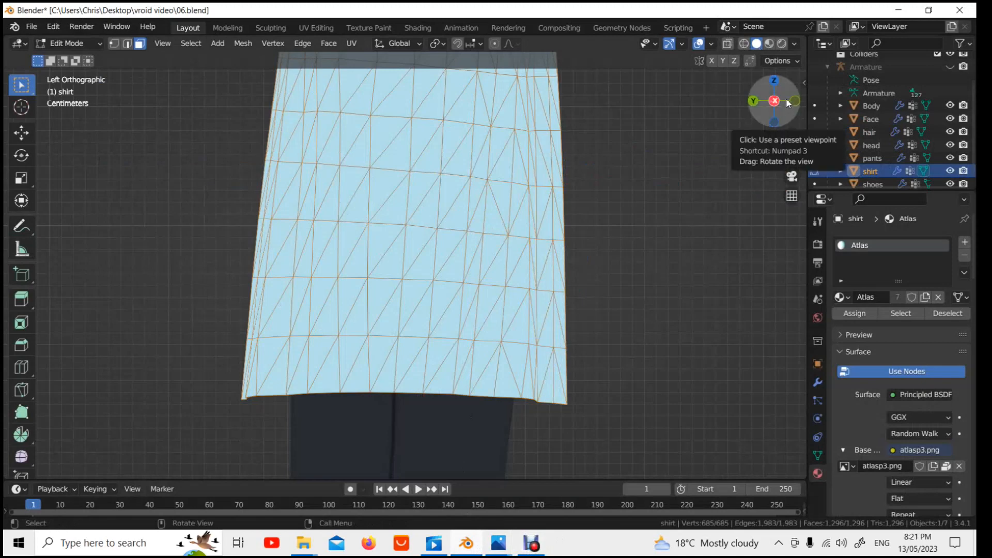
Step: Turn on X-ray display and hide the pants object to expose the shirt's lower hem for editing
{"action": "scroll", "coordinate": [790, 102], "scroll_direction": "up", "scroll_amount": 1}
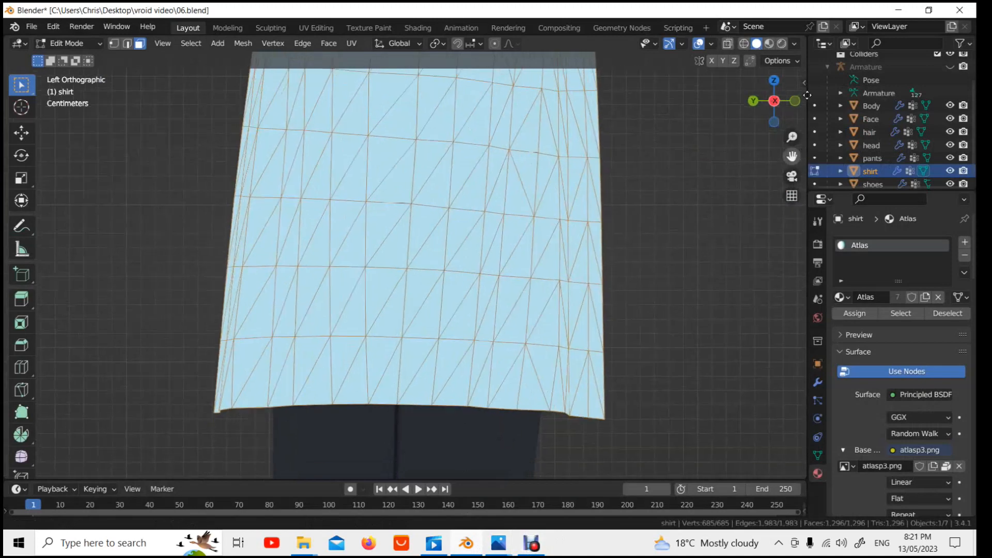
{"action": "left_click_drag", "start_coordinate": [807, 95], "coordinate": [812, 0]}
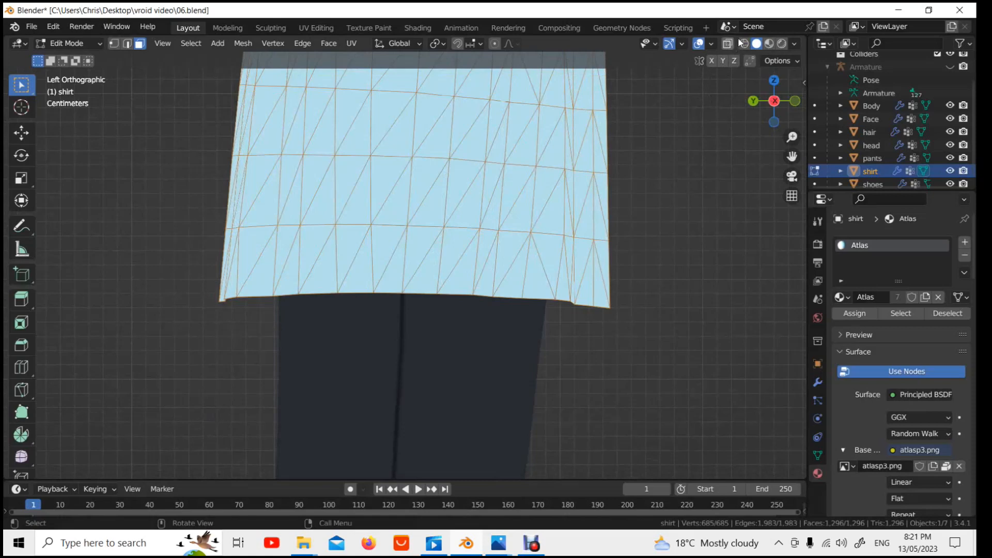
{"action": "left_click", "coordinate": [728, 43]}
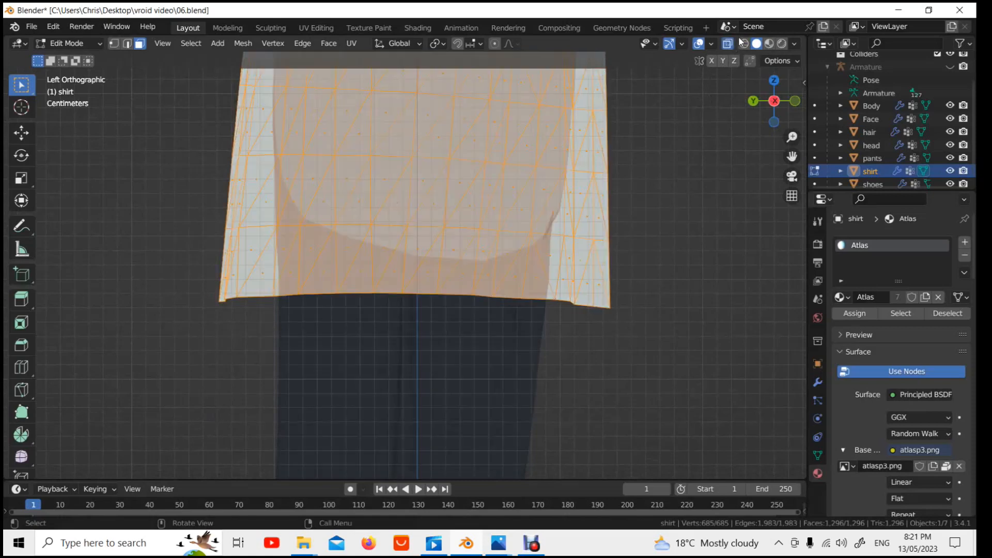
{"action": "left_click", "coordinate": [949, 159]}
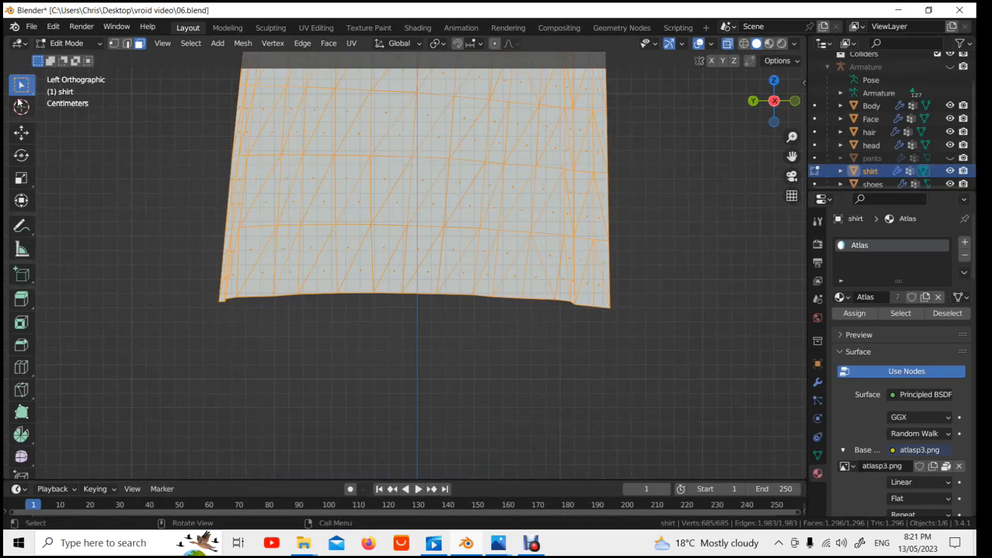
Step: Select the two lowest rows of faces around the shirt's hem using the Select Lasso tool
{"action": "left_click", "coordinate": [20, 84]}
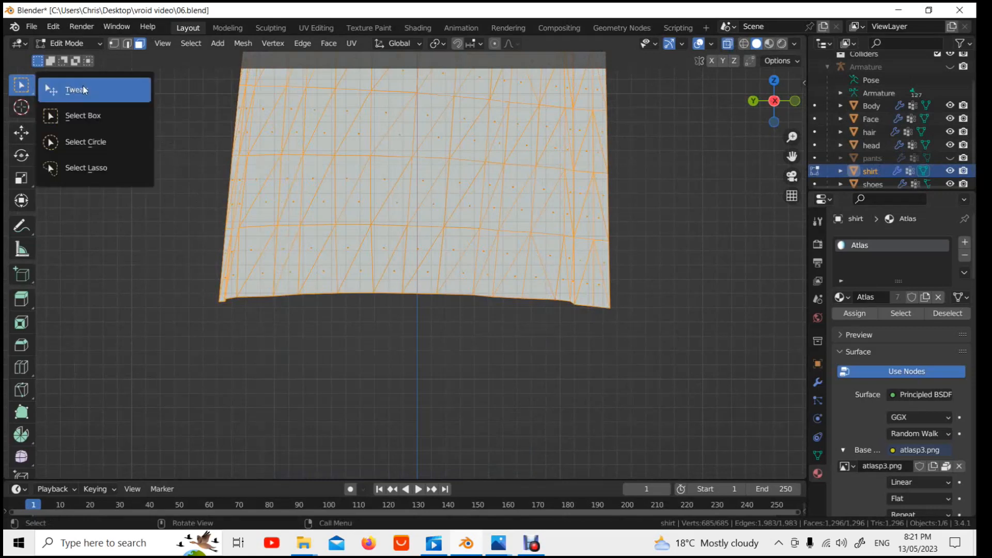
{"action": "left_click", "coordinate": [94, 170]}
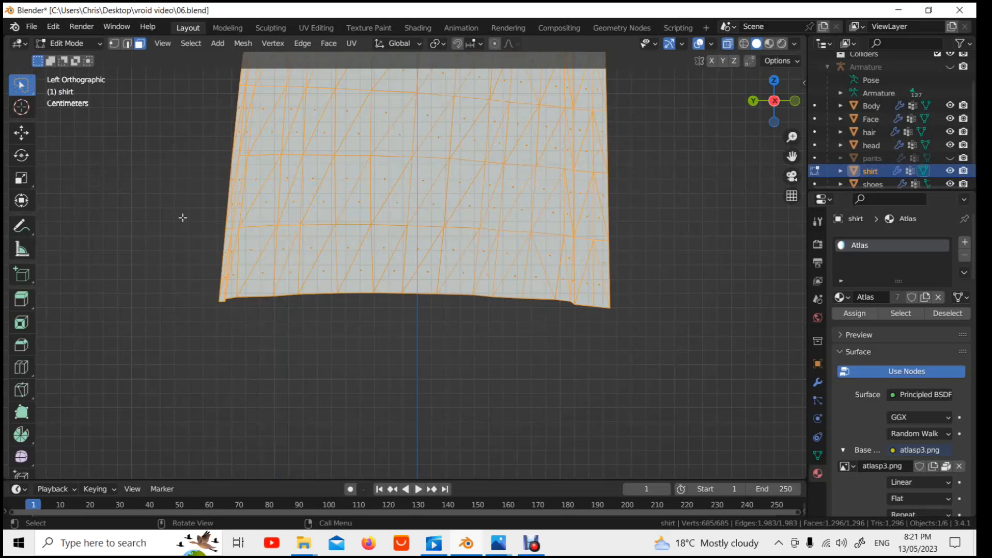
{"action": "left_click", "coordinate": [31, 87]}
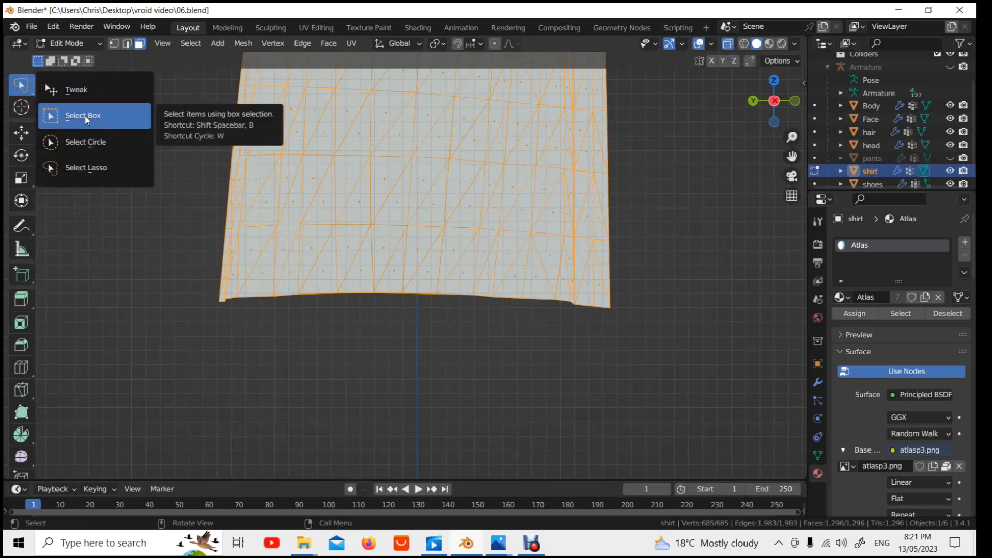
{"action": "left_click", "coordinate": [75, 89]}
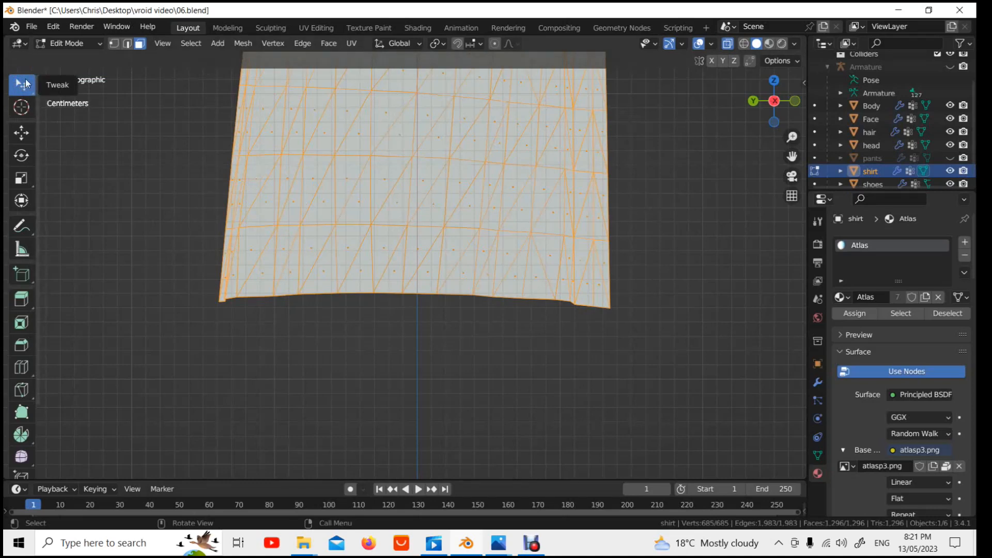
{"action": "mouse_move", "coordinate": [26, 84]}
{"action": "left_mouse_down"}
{"action": "mouse_move", "coordinate": [70, 98]}
{"action": "mouse_move", "coordinate": [90, 162]}
{"action": "left_mouse_up"}
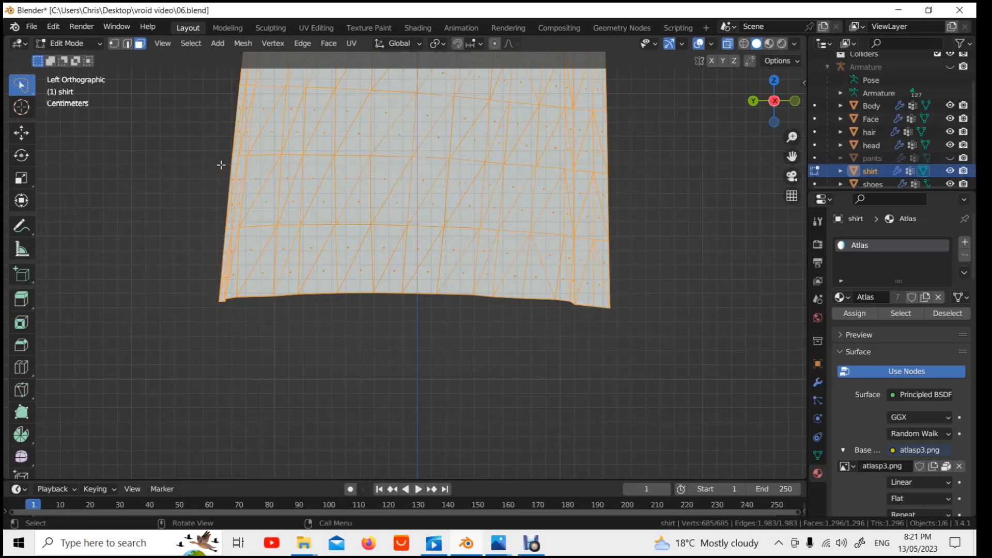
{"action": "mouse_move", "coordinate": [215, 165]}
{"action": "left_mouse_down"}
{"action": "mouse_move", "coordinate": [636, 186]}
{"action": "mouse_move", "coordinate": [708, 398]}
{"action": "mouse_move", "coordinate": [150, 394]}
{"action": "mouse_move", "coordinate": [88, 381]}
{"action": "mouse_move", "coordinate": [101, 379]}
{"action": "left_mouse_up"}
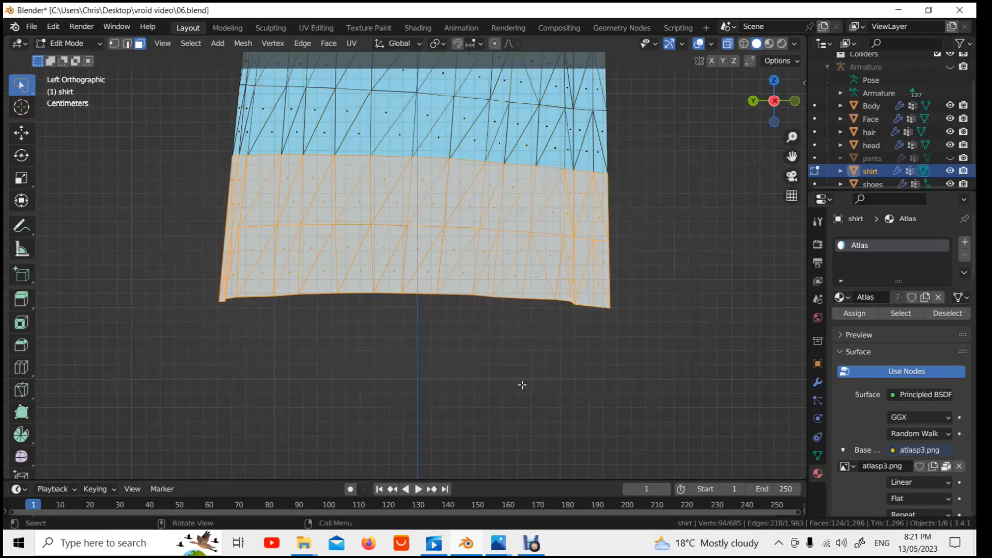
Step: Separate the selected hem faces of the shirt into their own mesh object
{"action": "middle_click_drag", "start_coordinate": [520, 385], "coordinate": [123, 299]}
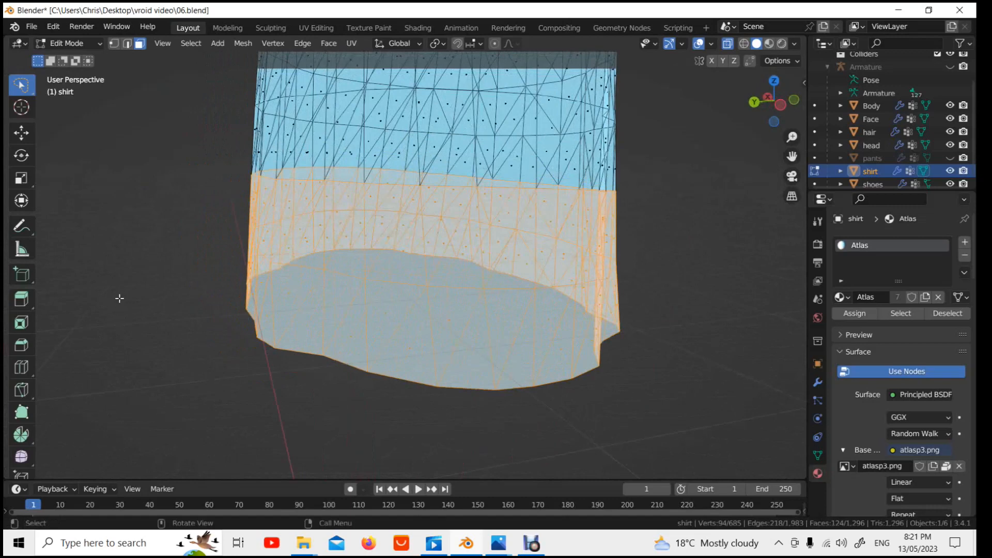
{"action": "key", "text": "p"}
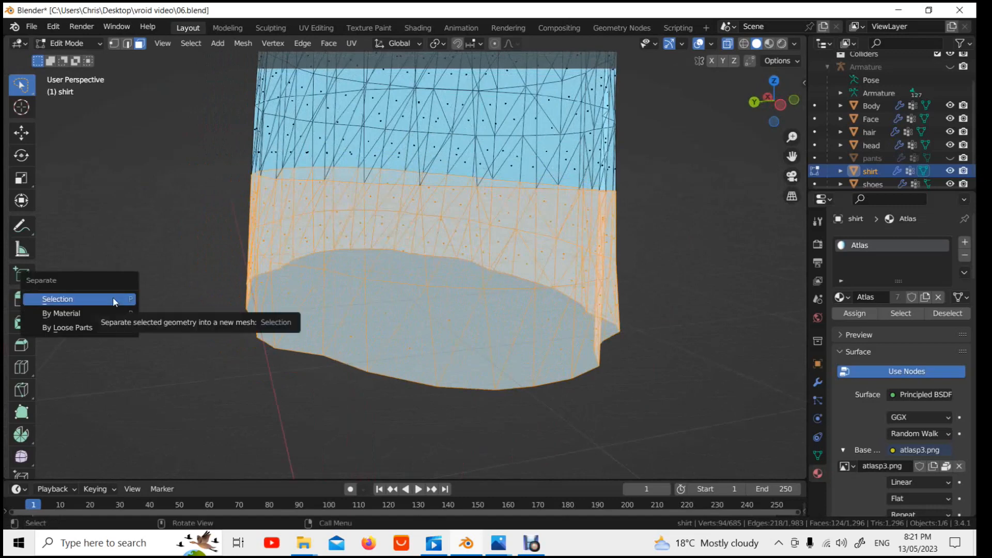
{"action": "left_click", "coordinate": [112, 296]}
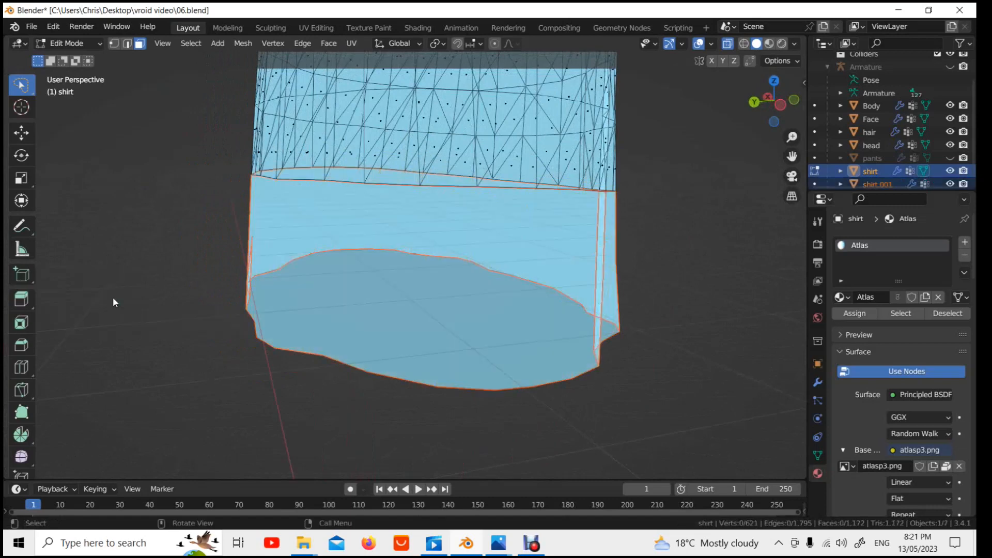
Step: Hide the separated hem piece and show the pants again to check the shortened shirt against them
{"action": "left_click", "coordinate": [96, 41]}
{"action": "middle_click_drag", "start_coordinate": [723, 261], "coordinate": [670, 216]}
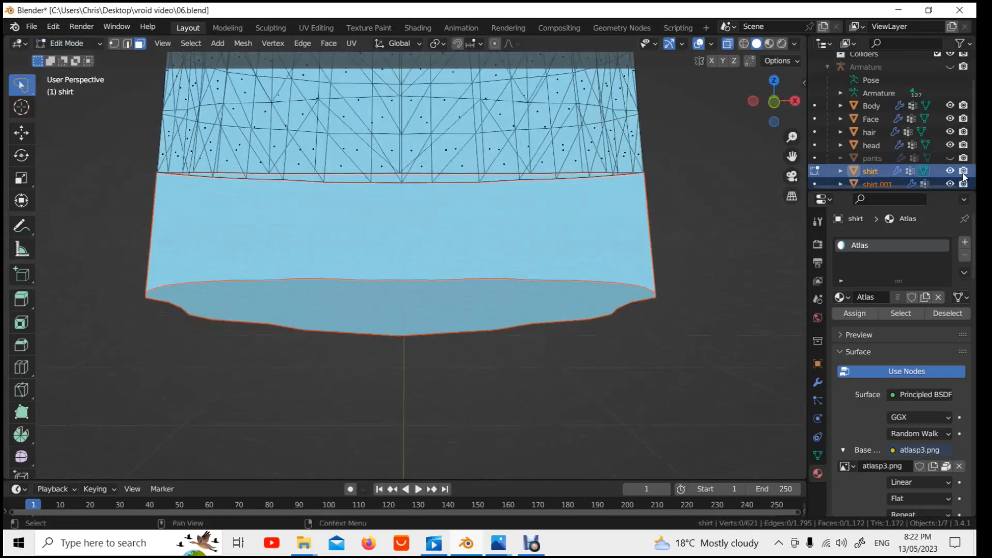
{"action": "scroll", "coordinate": [962, 173], "scroll_direction": "down", "scroll_amount": 1}
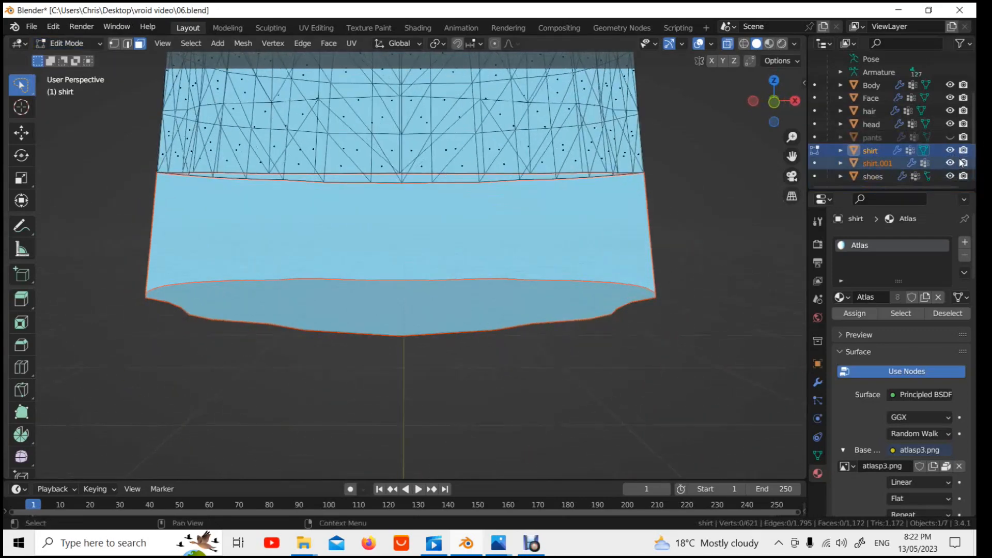
{"action": "left_click", "coordinate": [950, 163]}
{"action": "left_click", "coordinate": [949, 136]}
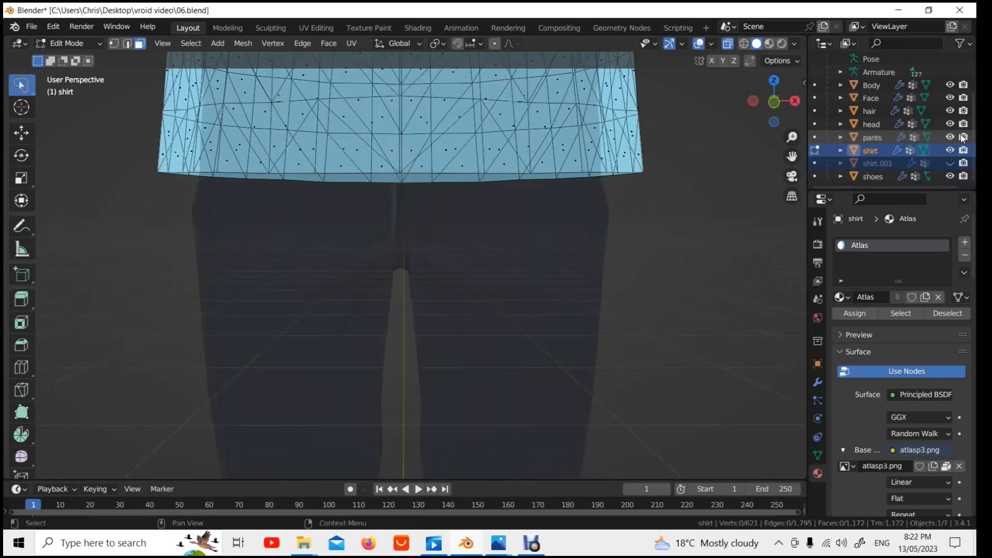
Step: Return to Object Mode, unhide the separated hem piece shirt.001 and delete it
{"action": "scroll", "coordinate": [444, 220], "scroll_direction": "down", "scroll_amount": 3}
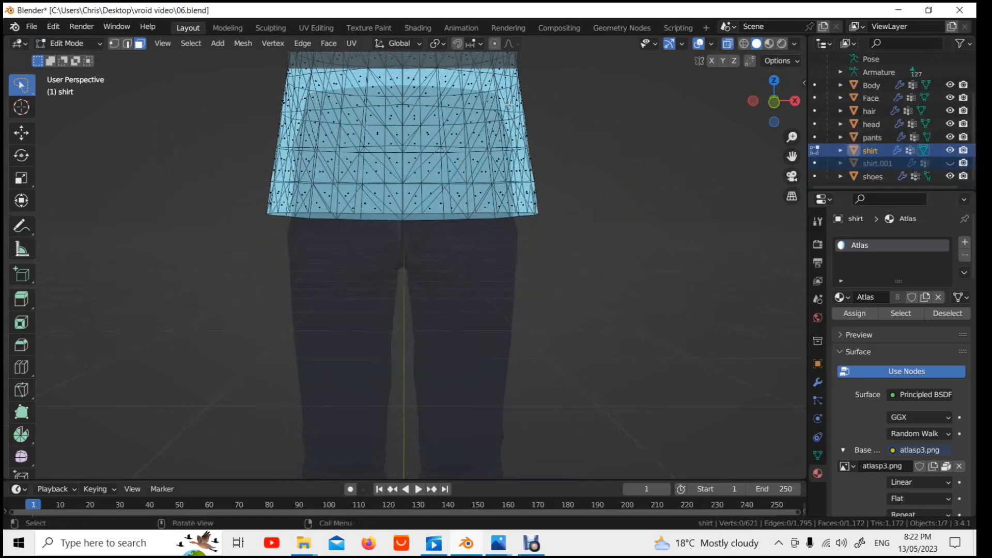
{"action": "left_click", "coordinate": [91, 45]}
{"action": "left_click", "coordinate": [82, 58]}
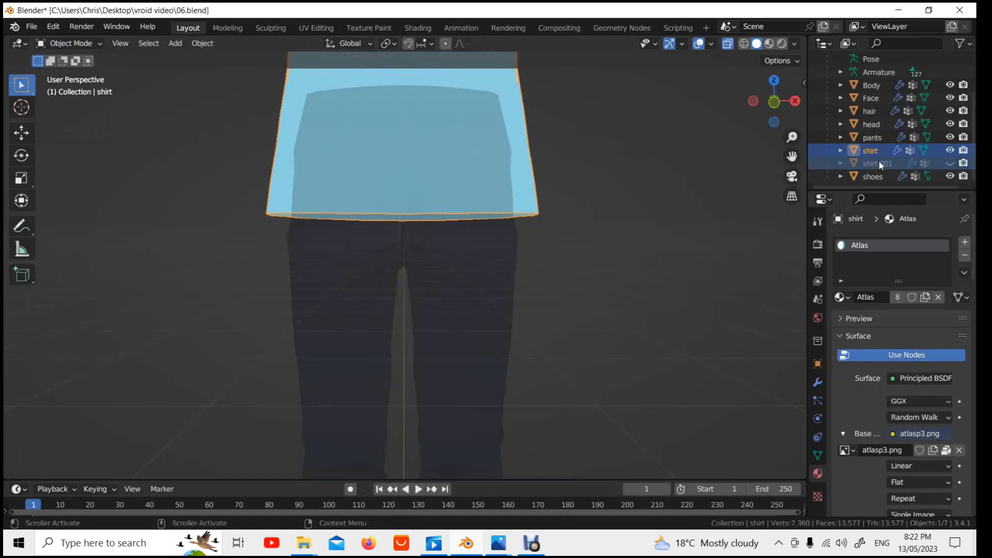
{"action": "left_click", "coordinate": [951, 163]}
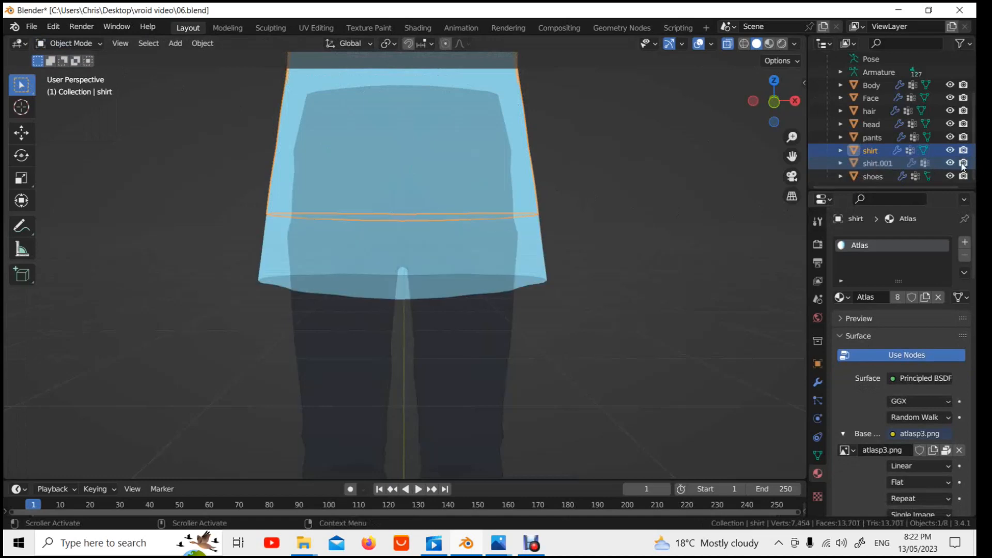
{"action": "left_click", "coordinate": [528, 247]}
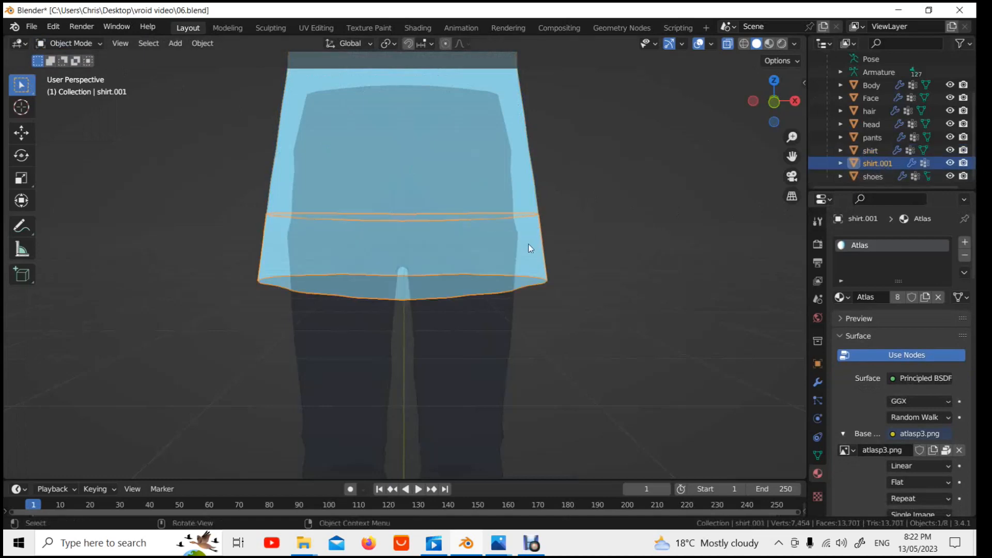
{"action": "key", "text": "Delete"}
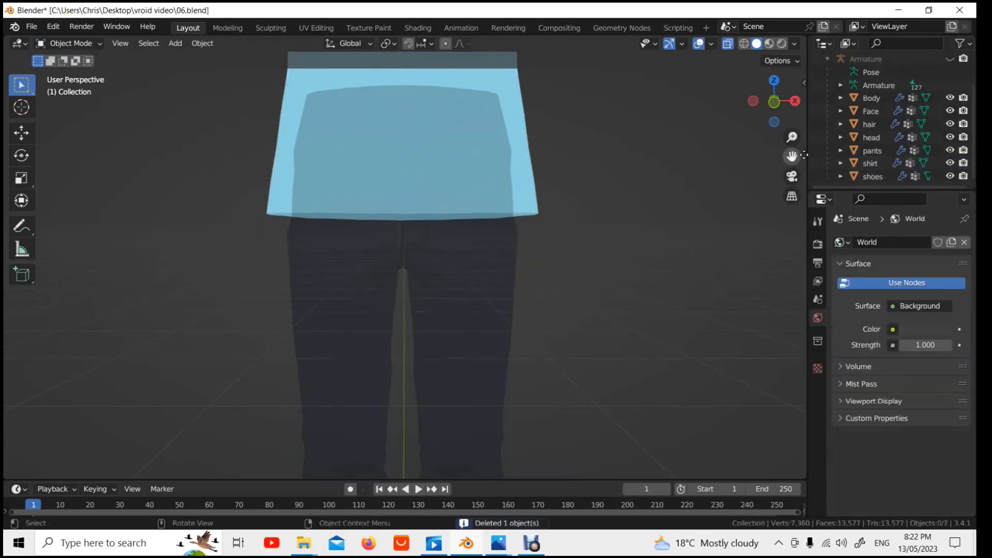
Step: Turn off X-ray display with the whole shortened shirt in view
{"action": "left_click_drag", "start_coordinate": [792, 156], "coordinate": [805, 336]}
{"action": "scroll", "coordinate": [633, 138], "scroll_direction": "down", "scroll_amount": 4}
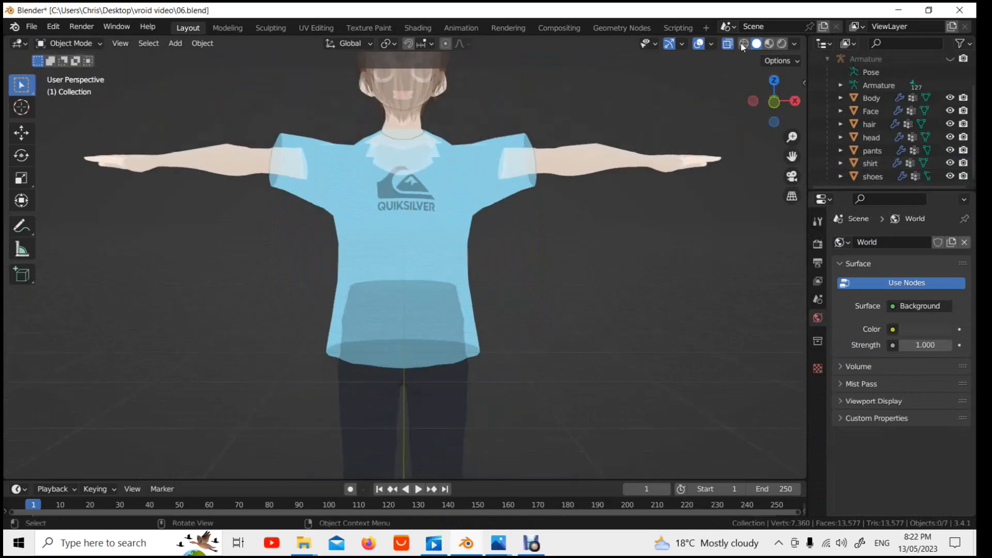
{"action": "key", "text": "alt+z"}
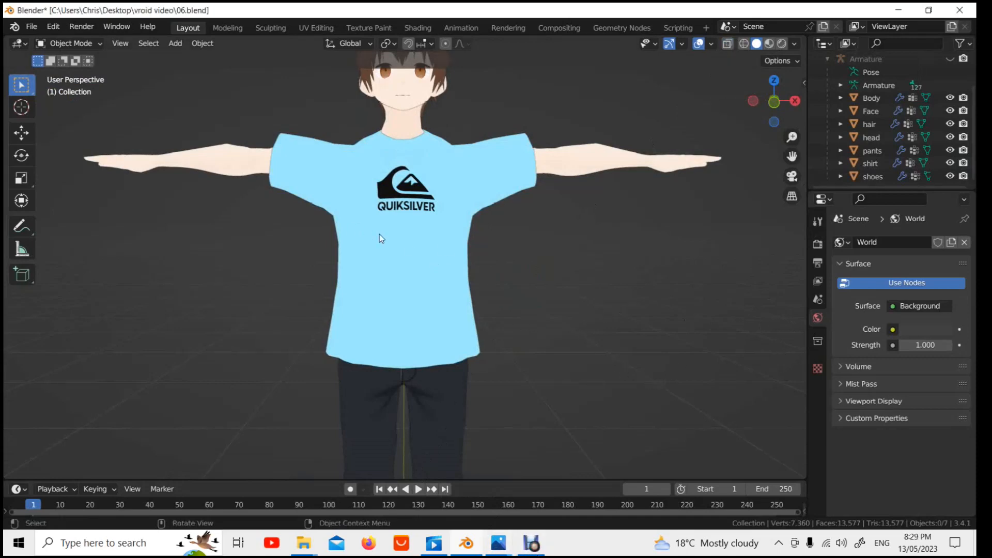
Step: Add a Decimate modifier to the shirt and enable its Symmetry option on the X axis
{"action": "left_click", "coordinate": [439, 259]}
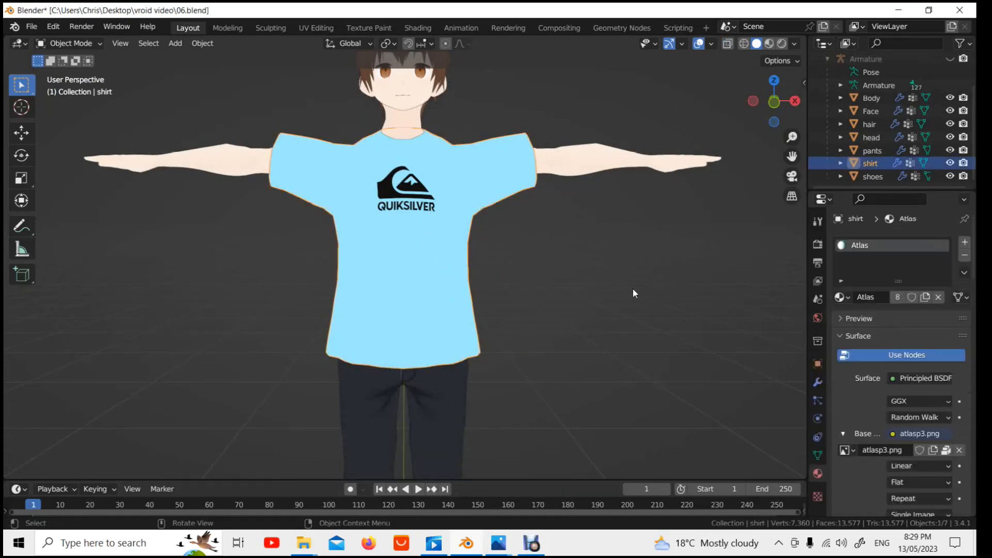
{"action": "left_click", "coordinate": [826, 385]}
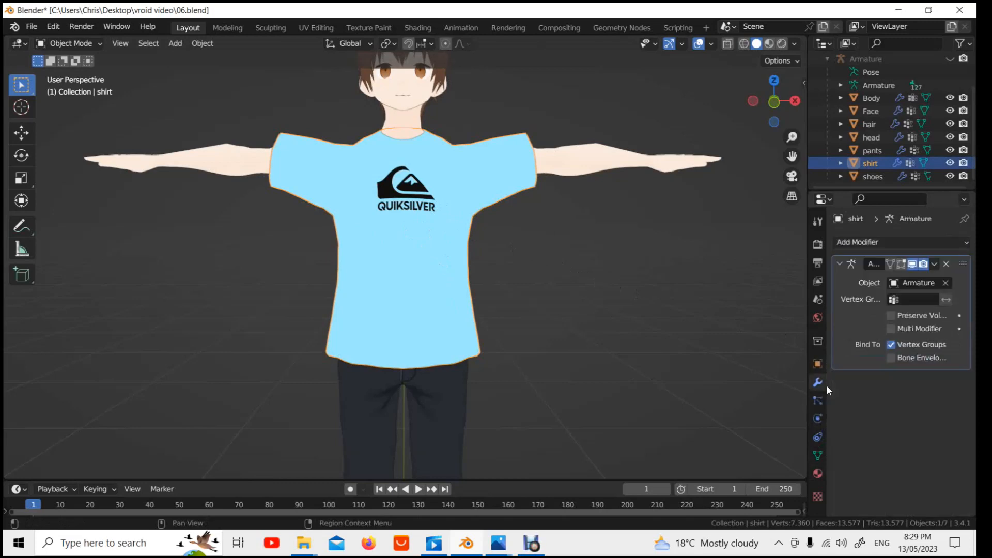
{"action": "left_click", "coordinate": [879, 240]}
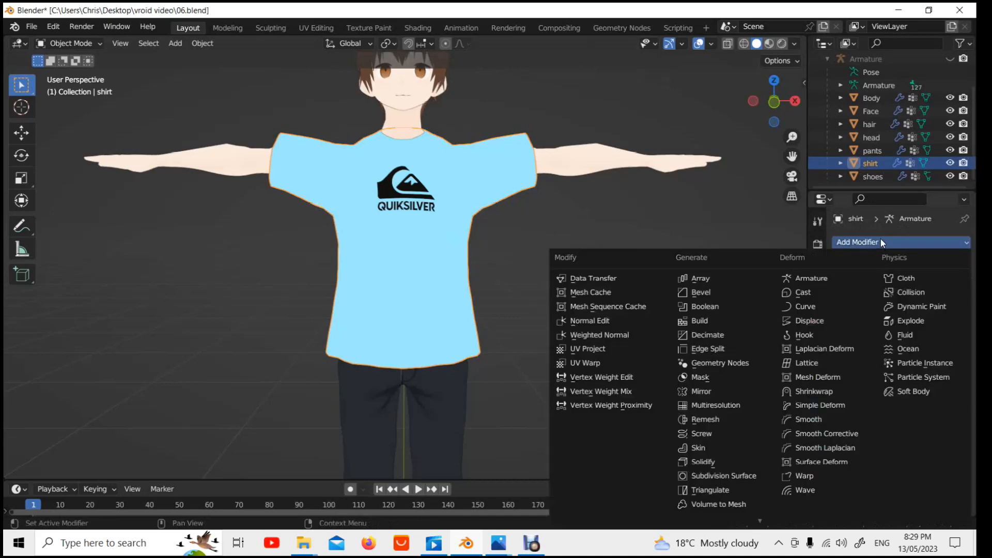
{"action": "left_click", "coordinate": [727, 336]}
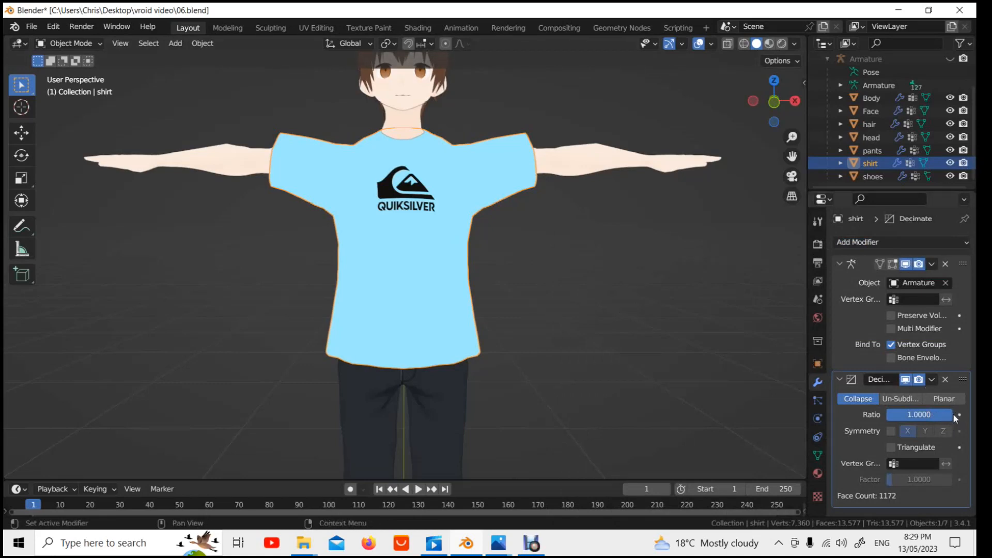
{"action": "left_click", "coordinate": [901, 432]}
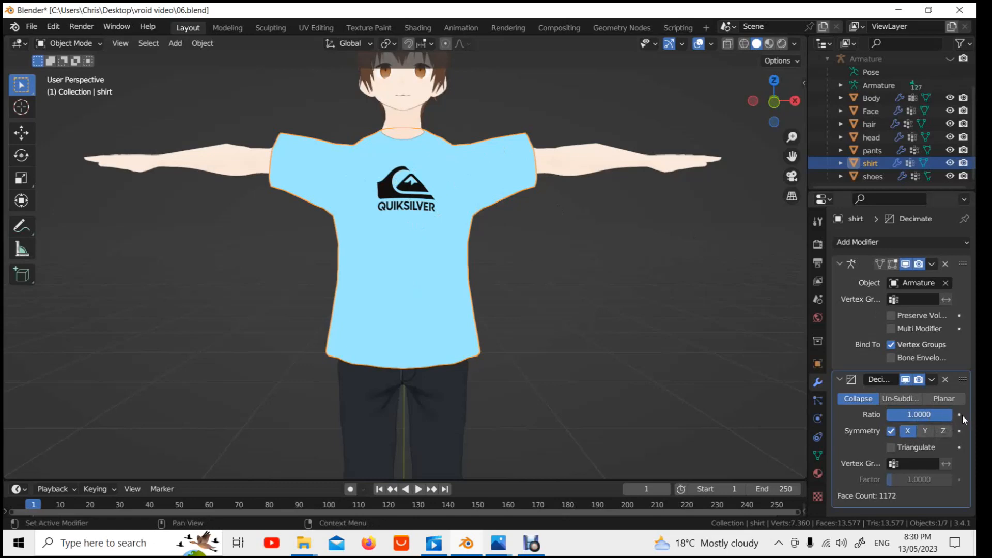
Step: Try different collapse ratios on the shirt's Decimate modifier and set the ratio to 0.3047
{"action": "left_click_drag", "start_coordinate": [950, 414], "coordinate": [916, 415]}
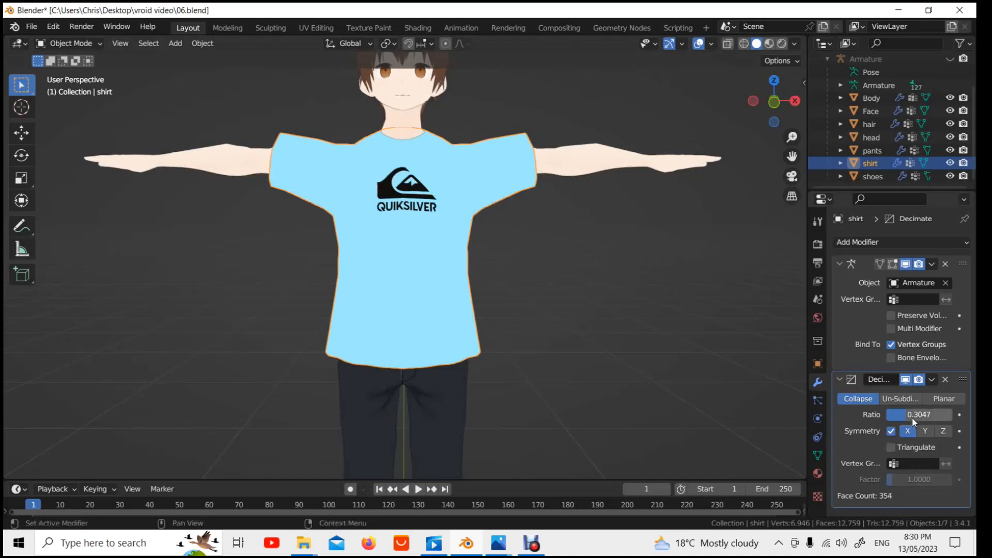
{"action": "left_click_drag", "start_coordinate": [919, 414], "coordinate": [30, 413]}
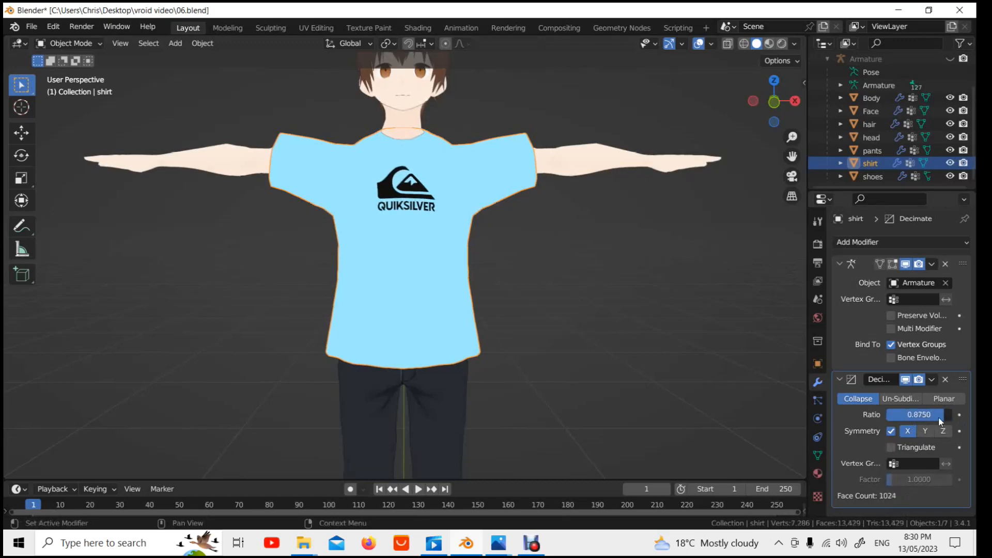
{"action": "left_click_drag", "start_coordinate": [917, 413], "coordinate": [902, 415]}
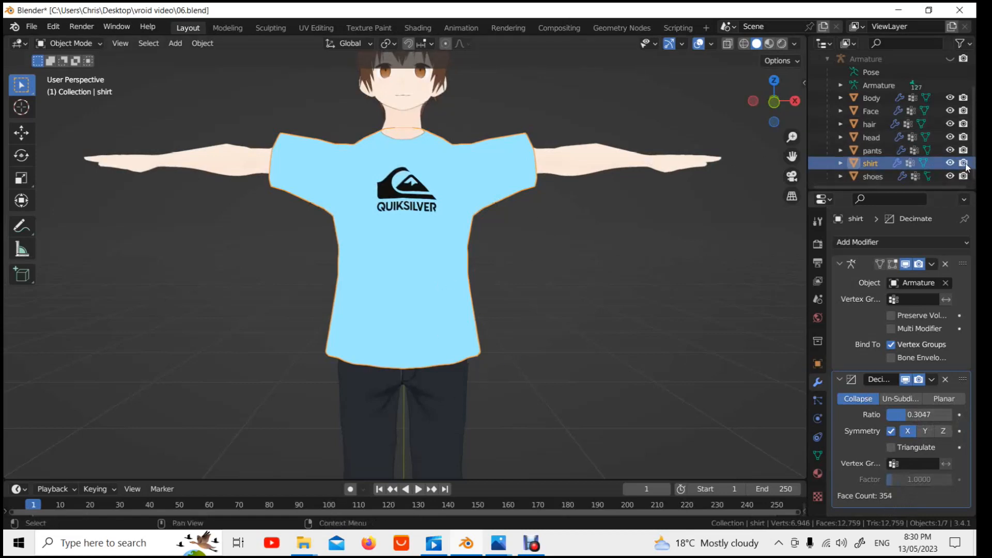
Step: Hide the shirt and enter Edit Mode on the pants, with the waistband framed in left orthographic view
{"action": "left_click", "coordinate": [950, 163]}
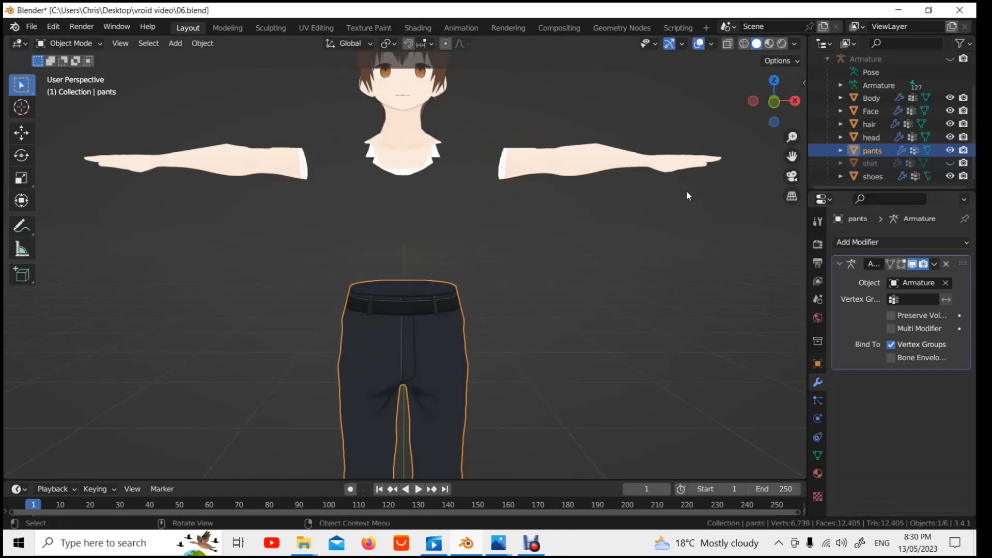
{"action": "left_click", "coordinate": [779, 102]}
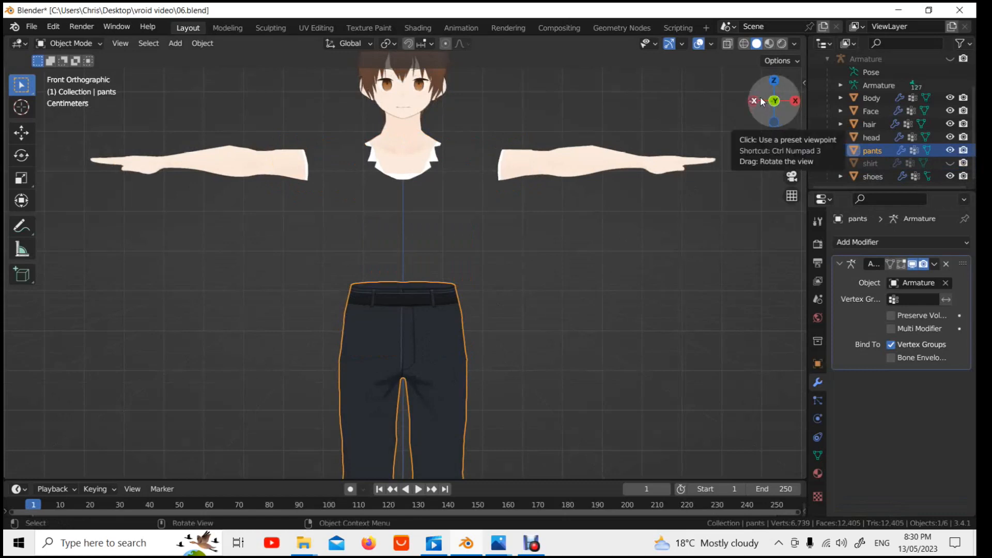
{"action": "left_click", "coordinate": [762, 100]}
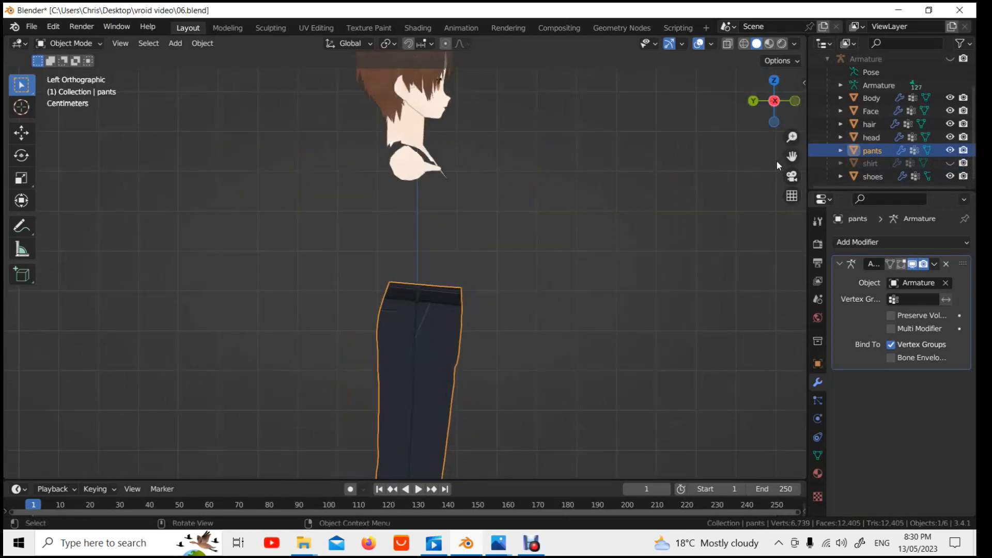
{"action": "left_click_drag", "start_coordinate": [793, 157], "coordinate": [758, 94]}
{"action": "scroll", "coordinate": [589, 248], "scroll_direction": "up", "scroll_amount": 6}
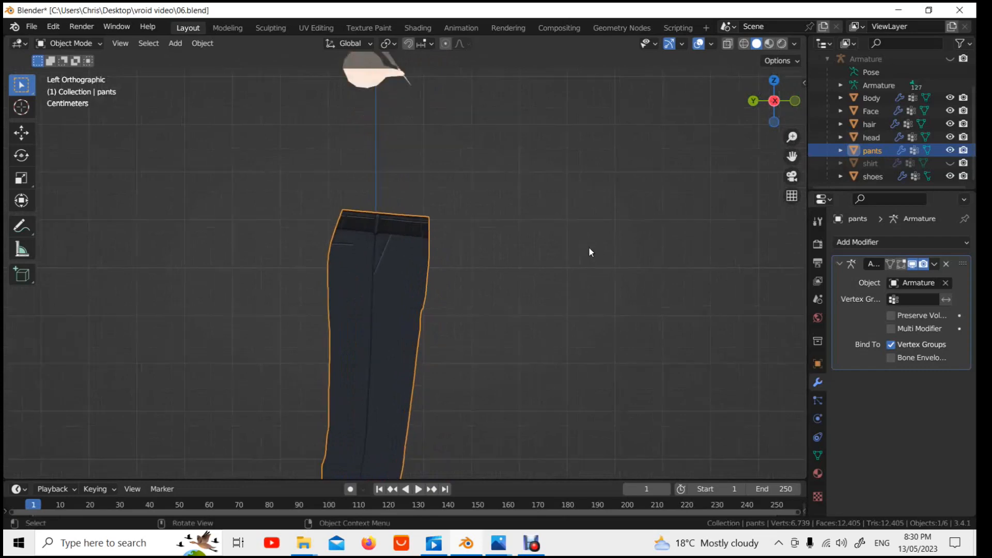
{"action": "scroll", "coordinate": [589, 247], "scroll_direction": "up", "scroll_amount": 2}
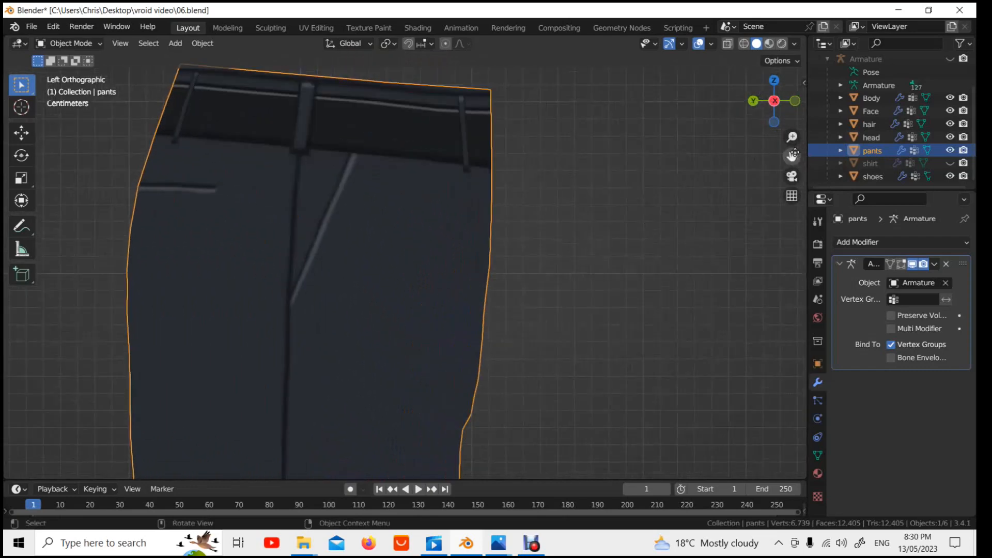
{"action": "left_click_drag", "start_coordinate": [792, 156], "coordinate": [825, 241]}
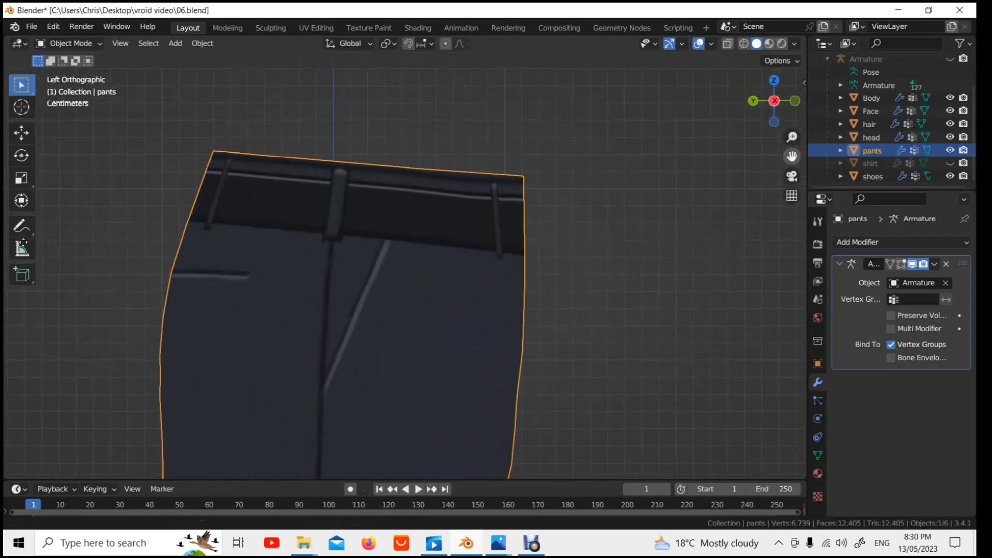
{"action": "left_click", "coordinate": [93, 40]}
{"action": "left_click", "coordinate": [94, 73]}
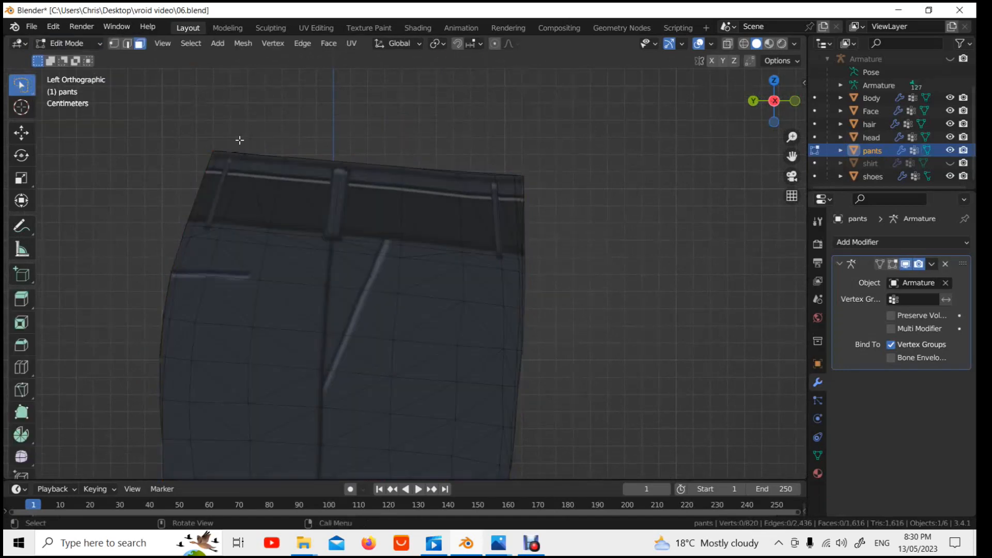
{"action": "scroll", "coordinate": [408, 156], "scroll_direction": "up", "scroll_amount": 3}
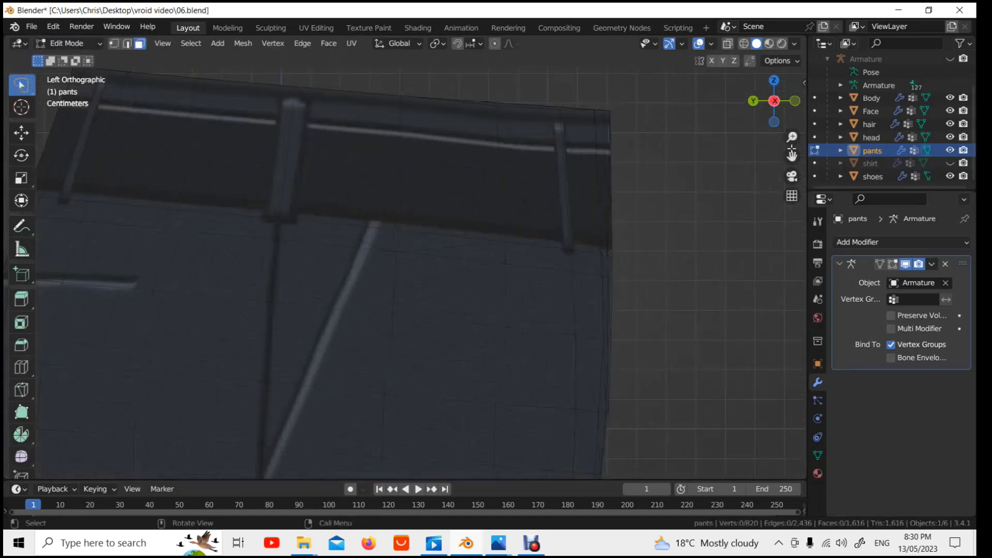
Step: Turn on X-ray display and set the viewport colour to Material, with the whole pants waistband in view
{"action": "left_click_drag", "start_coordinate": [792, 154], "coordinate": [29, 261]}
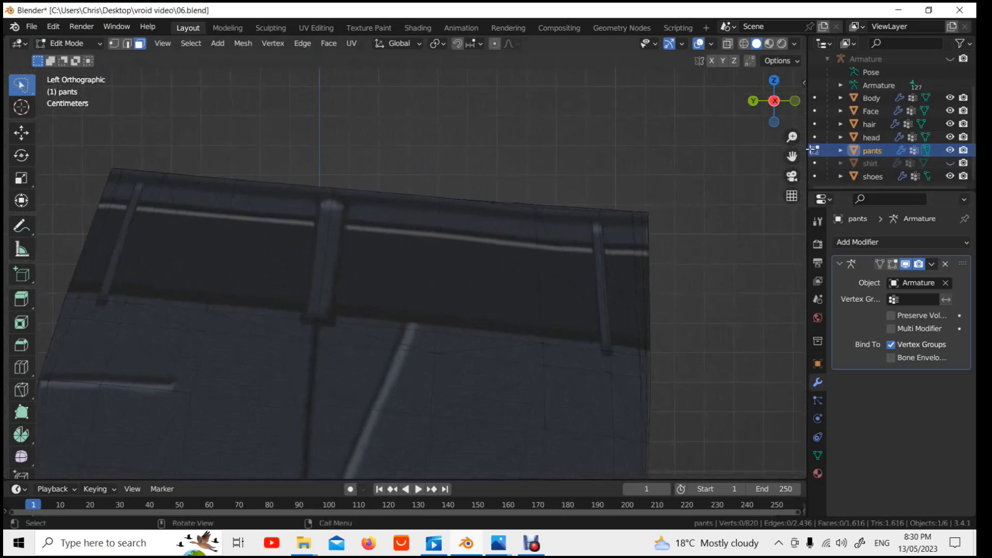
{"action": "left_click_drag", "start_coordinate": [803, 149], "coordinate": [22, 103]}
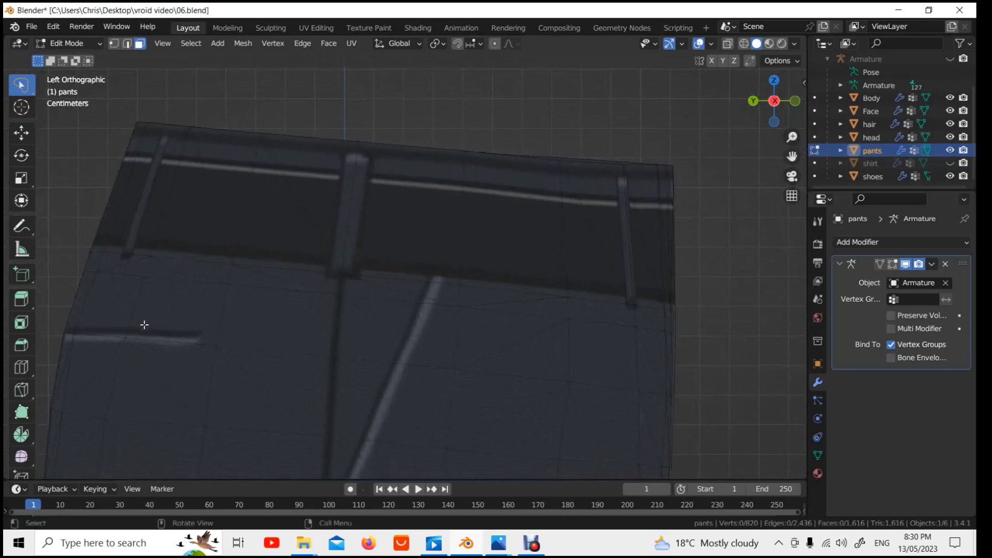
{"action": "left_click", "coordinate": [738, 43]}
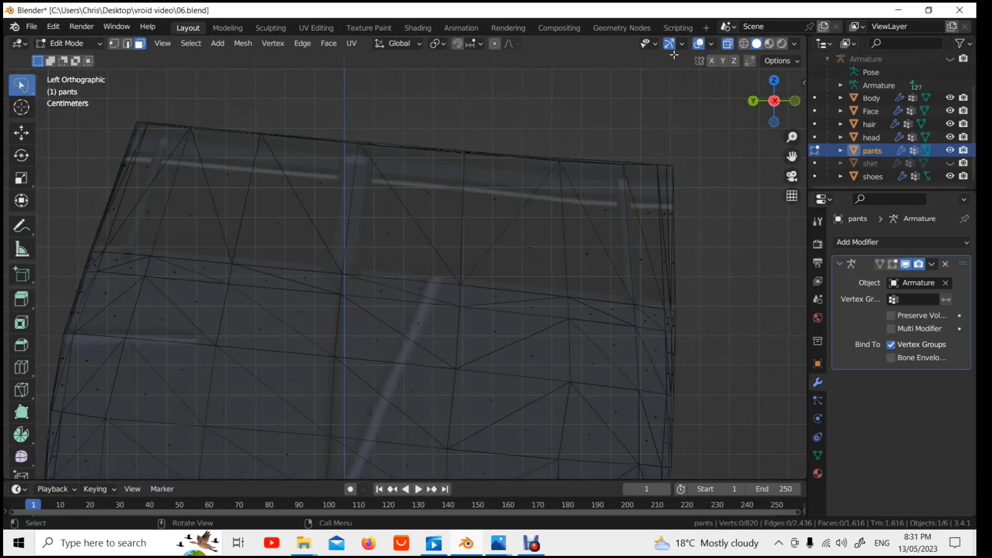
{"action": "left_click", "coordinate": [795, 44]}
{"action": "left_click", "coordinate": [745, 141]}
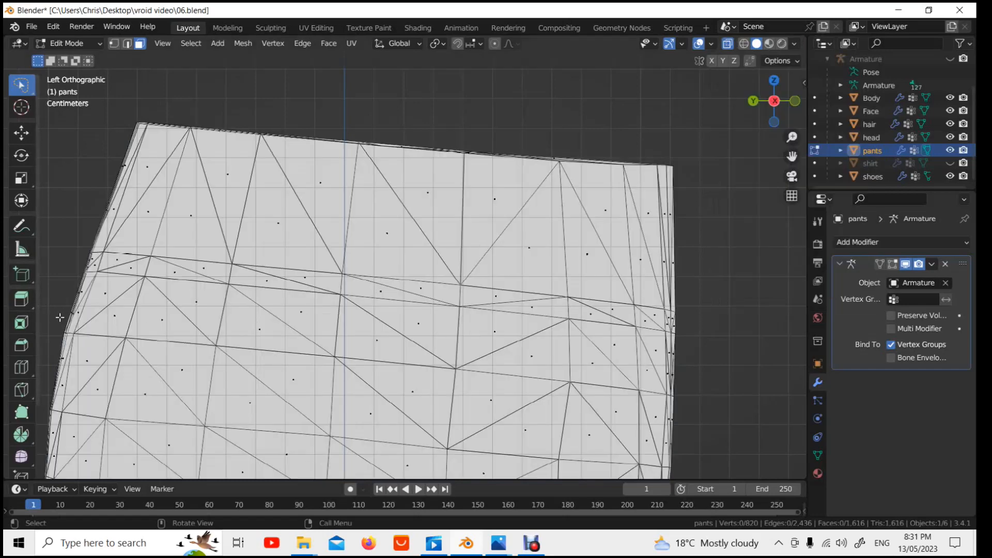
Step: Try lasso-selecting the waistband faces through the mesh in left orthographic view, and clear the selection
{"action": "left_click_drag", "start_coordinate": [60, 317], "coordinate": [114, 327]}
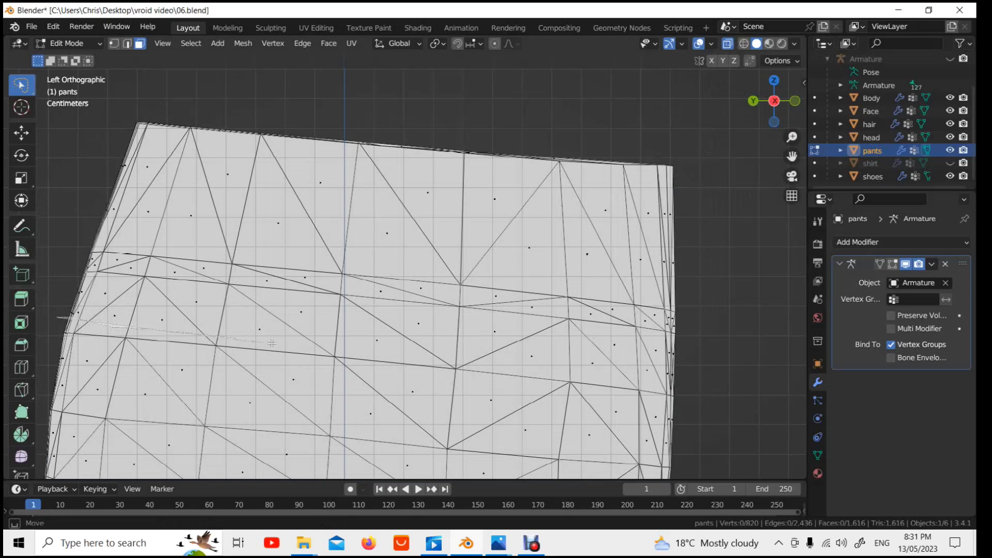
{"action": "mouse_move", "coordinate": [272, 343]}
{"action": "left_mouse_down"}
{"action": "mouse_move", "coordinate": [716, 381]}
{"action": "mouse_move", "coordinate": [733, 244]}
{"action": "mouse_move", "coordinate": [579, 108]}
{"action": "mouse_move", "coordinate": [106, 68]}
{"action": "left_mouse_up"}
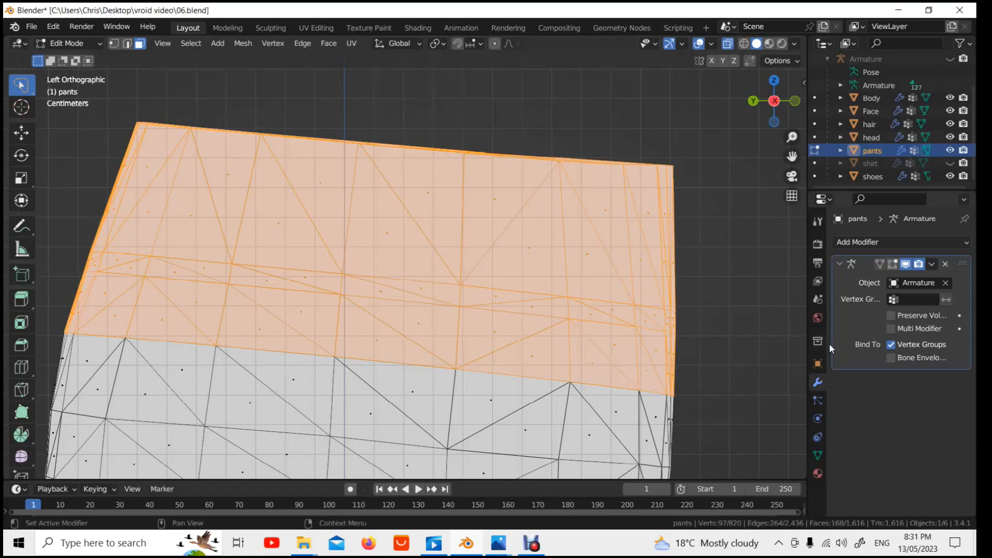
{"action": "scroll", "coordinate": [723, 326], "scroll_direction": "down", "scroll_amount": 3}
{"action": "middle_click_drag", "start_coordinate": [731, 332], "coordinate": [155, 342]}
{"action": "scroll", "coordinate": [604, 311], "scroll_direction": "down", "scroll_amount": 3}
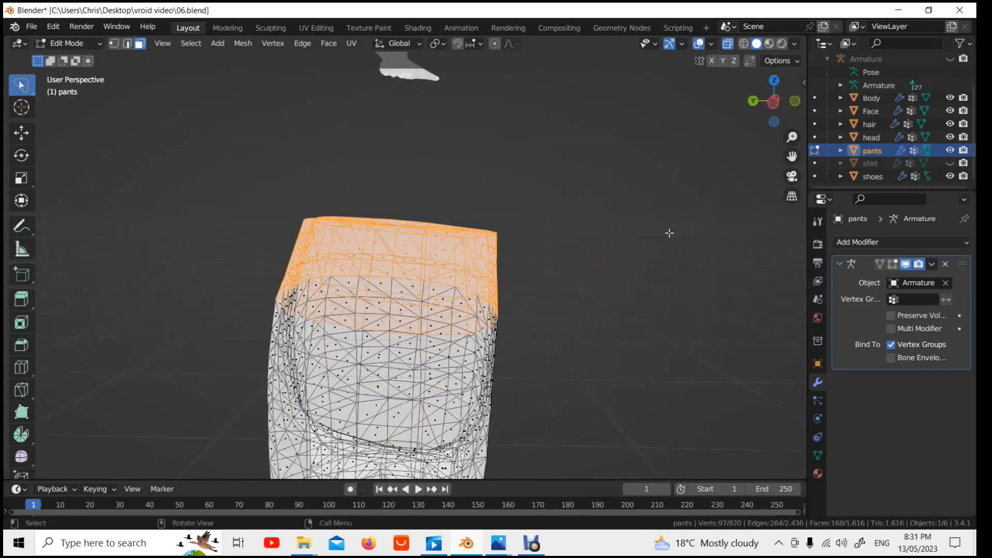
{"action": "left_click", "coordinate": [783, 102]}
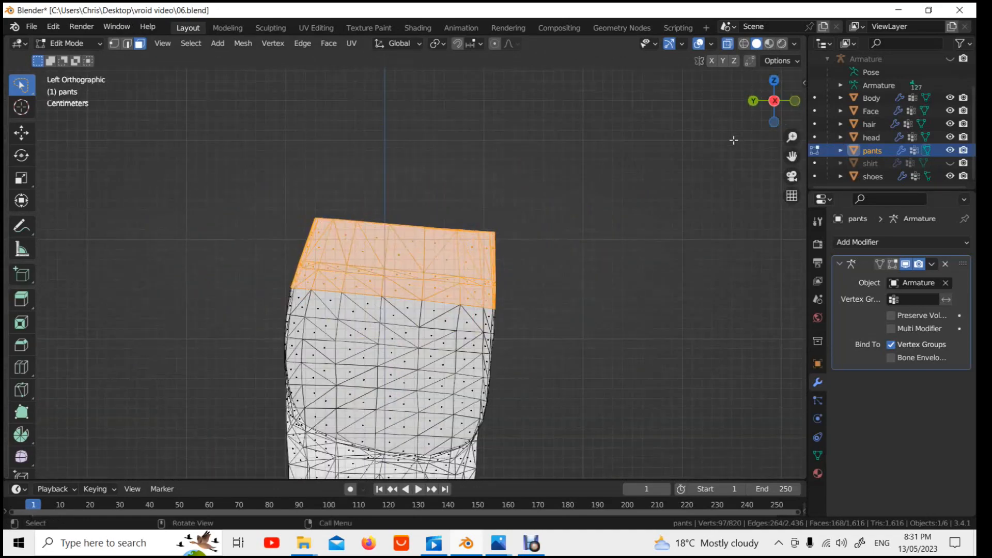
{"action": "scroll", "coordinate": [678, 187], "scroll_direction": "up", "scroll_amount": 3}
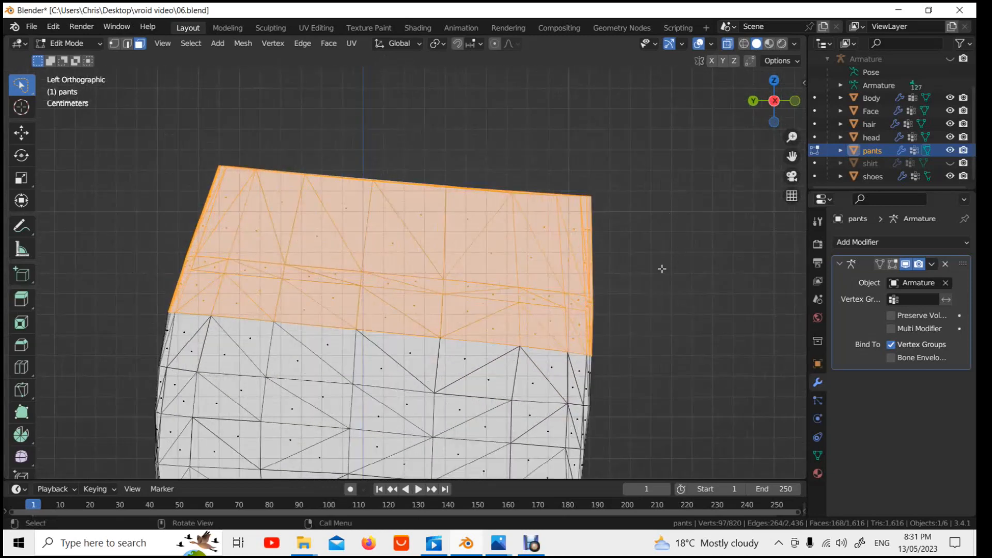
{"action": "key", "text": "alt+a"}
Step: Lasso-select the waistband faces again, turn off X-ray, and add the missed triangles in the band's lowest row on the left side
{"action": "mouse_move", "coordinate": [155, 293]}
{"action": "right_mouse_down", "text": "ctrl"}
{"action": "mouse_move", "coordinate": [617, 326]}
{"action": "mouse_move", "coordinate": [542, 108]}
{"action": "mouse_move", "coordinate": [55, 162]}
{"action": "right_mouse_up", "text": "ctrl"}
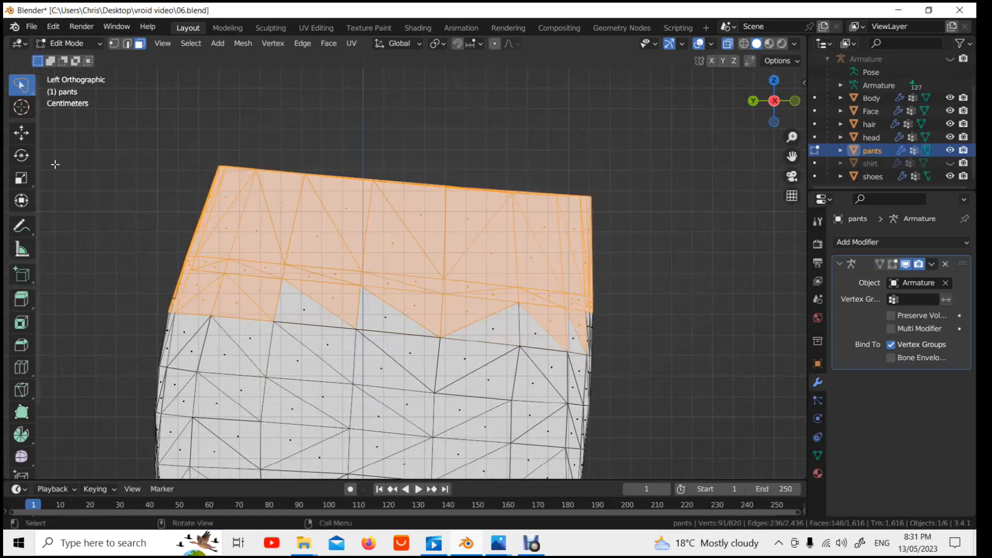
{"action": "left_click", "coordinate": [728, 45]}
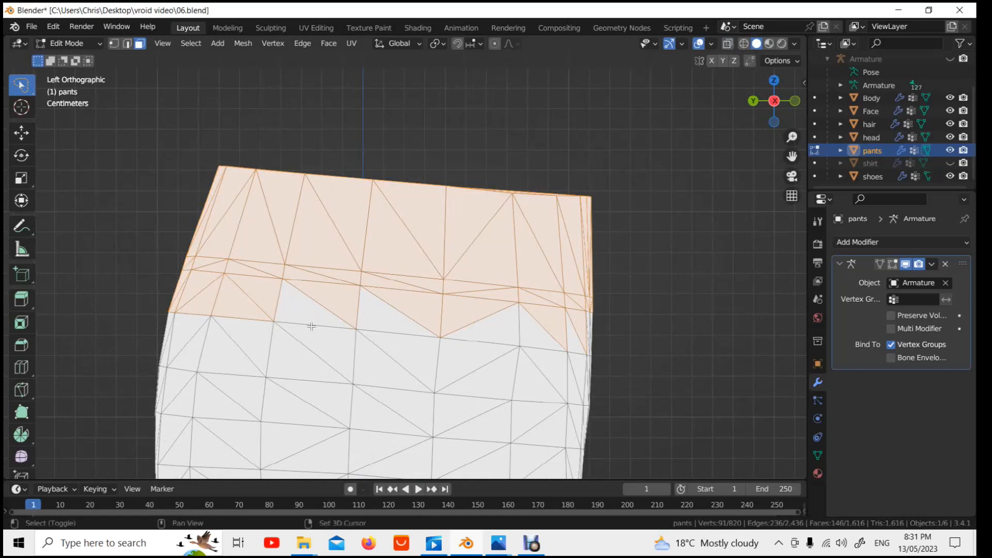
{"action": "left_click", "coordinate": [344, 313], "text": "shift"}
{"action": "left_click", "coordinate": [375, 316], "text": "shift"}
{"action": "left_click", "coordinate": [530, 334], "text": "shift"}
{"action": "left_click", "coordinate": [555, 339], "text": "shift"}
{"action": "left_click", "coordinate": [583, 342], "text": "shift"}
Step: Add the missed triangles in the waistband's lowest row on the front and right side to the selection
{"action": "middle_click_drag", "start_coordinate": [665, 341], "coordinate": [516, 326]}
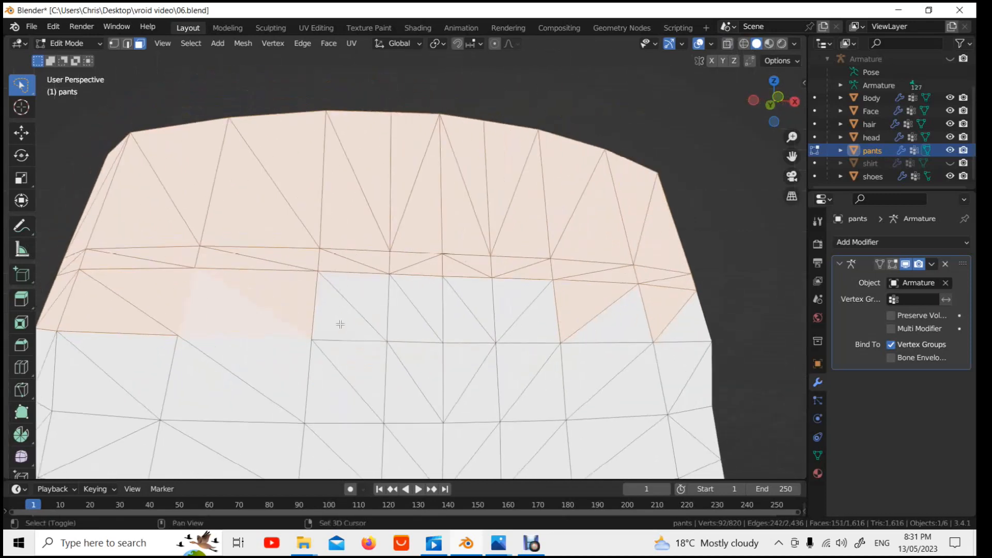
{"action": "left_click_drag", "start_coordinate": [340, 324], "coordinate": [542, 318], "text": "shift"}
{"action": "left_click", "coordinate": [688, 329], "text": "shift"}
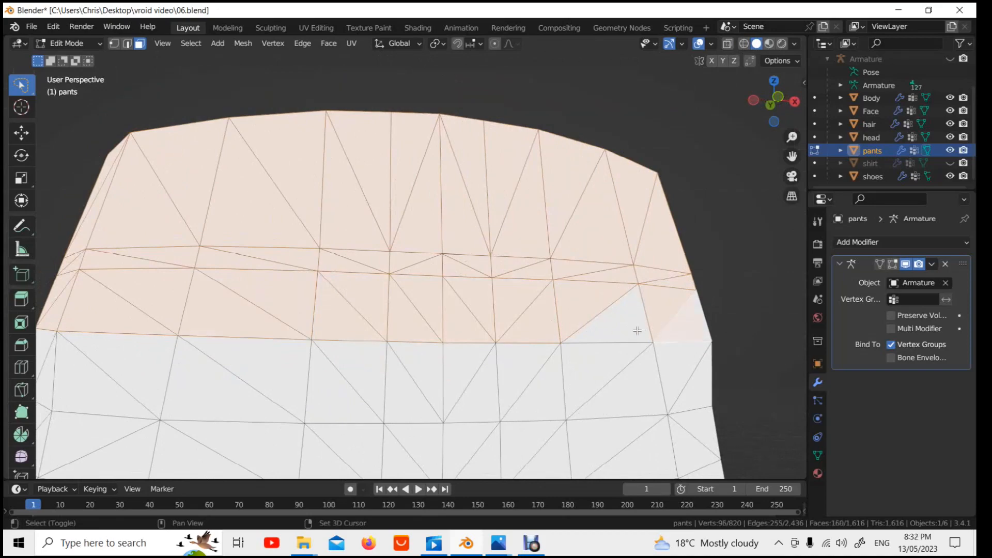
{"action": "left_click", "coordinate": [637, 330], "text": "shift"}
{"action": "middle_click_drag", "start_coordinate": [637, 331], "coordinate": [446, 312]}
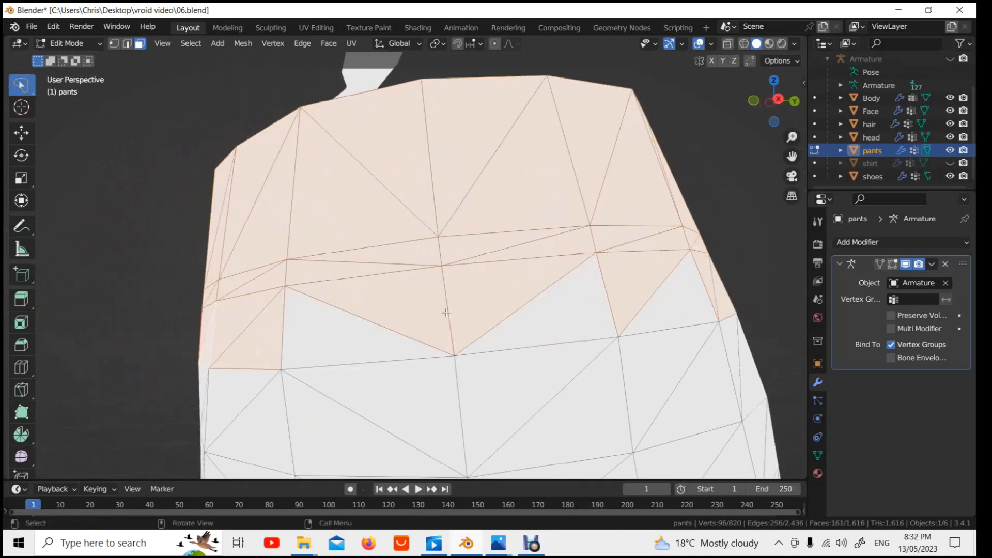
{"action": "left_click", "coordinate": [412, 339], "text": "shift"}
{"action": "left_click", "coordinate": [574, 328], "text": "shift"}
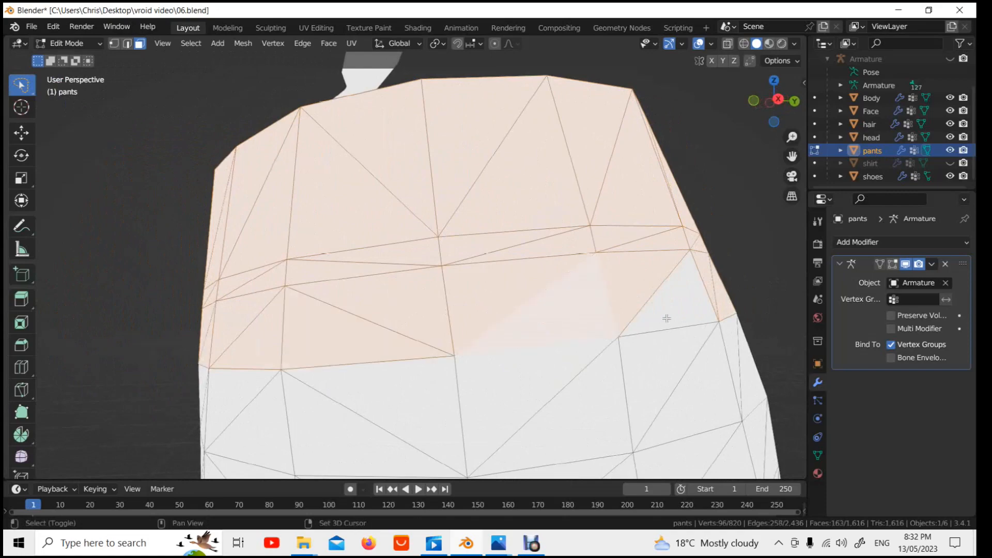
{"action": "left_click", "coordinate": [691, 308], "text": "shift"}
Step: Add the four unselected triangles in the waistband's lowest row at the back of the pants to the selection
{"action": "middle_click_drag", "start_coordinate": [690, 308], "coordinate": [615, 248]}
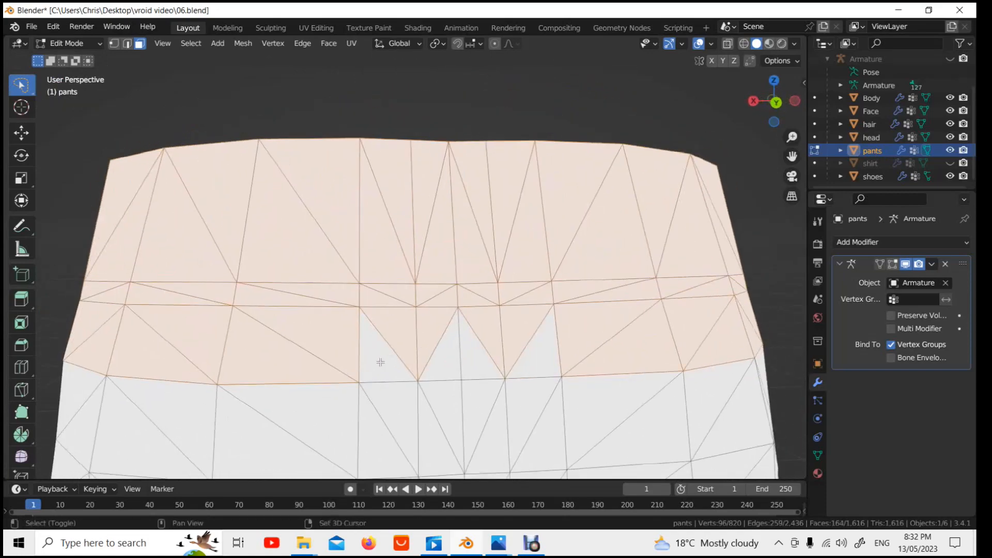
{"action": "left_click", "coordinate": [381, 362], "text": "shift"}
{"action": "left_click", "coordinate": [446, 364], "text": "shift"}
{"action": "left_click", "coordinate": [490, 367], "text": "shift"}
{"action": "left_click", "coordinate": [550, 354], "text": "shift"}
Step: Separate the selected waistband faces from the pants into their own object using the Selection option
{"action": "scroll", "coordinate": [740, 214], "scroll_direction": "down", "scroll_amount": 5}
{"action": "middle_click_drag", "start_coordinate": [728, 243], "coordinate": [591, 237]}
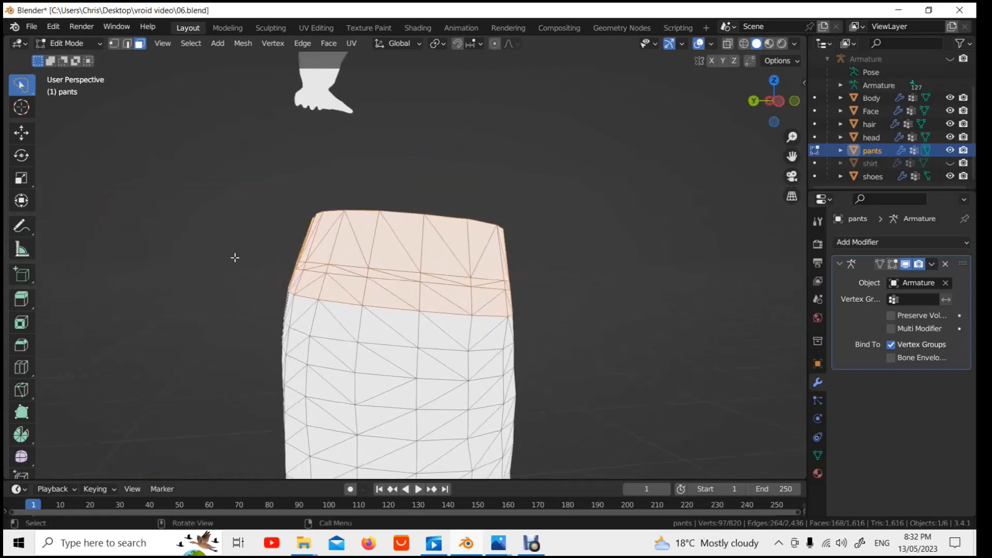
{"action": "key", "text": "p"}
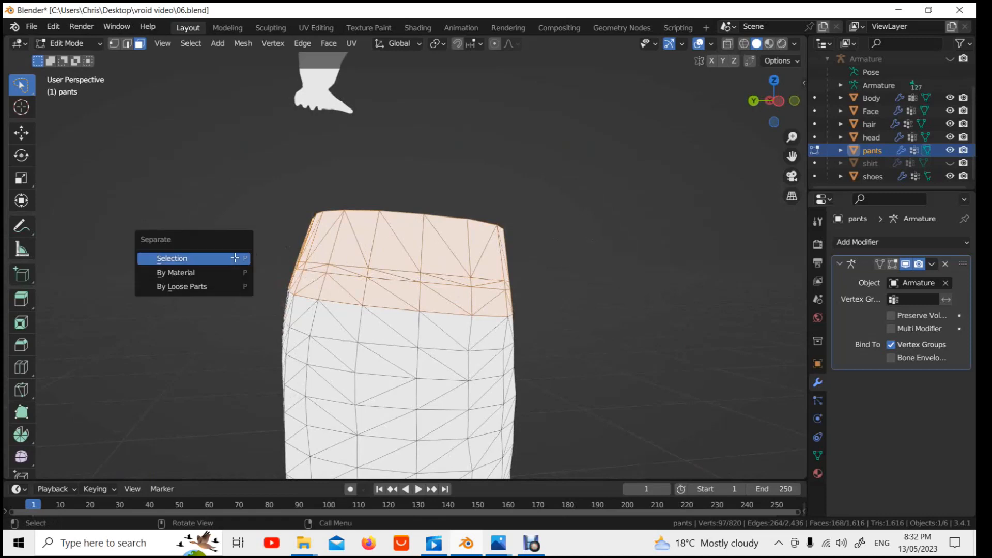
{"action": "left_click", "coordinate": [235, 258]}
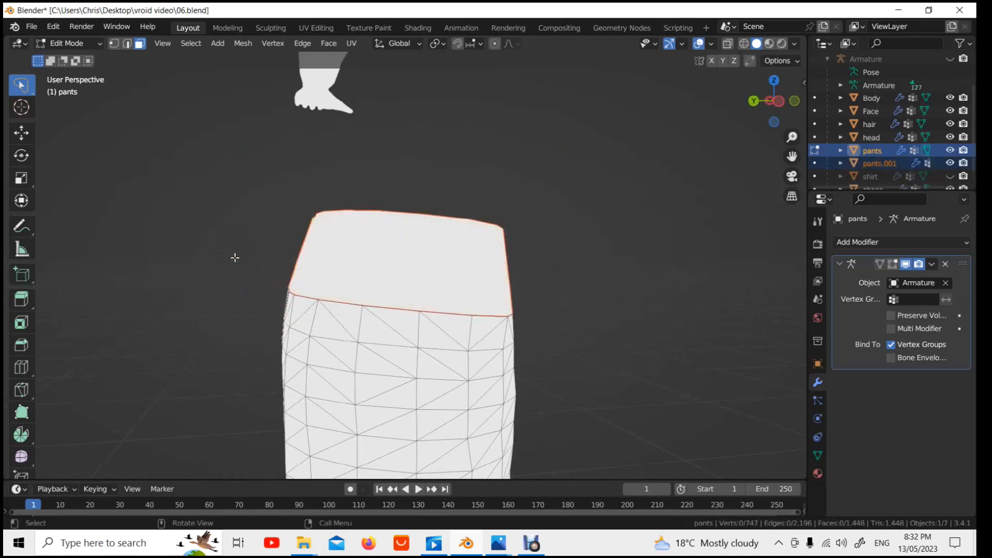
Step: Hide and show the pants, then hide the separated waistband to check the cut between the two pieces
{"action": "left_click", "coordinate": [960, 151]}
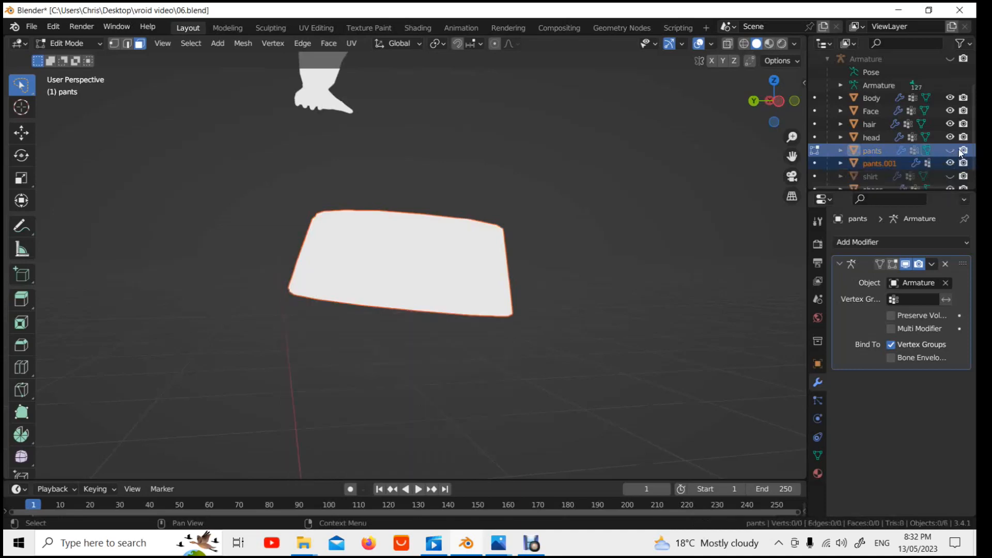
{"action": "left_click", "coordinate": [959, 151]}
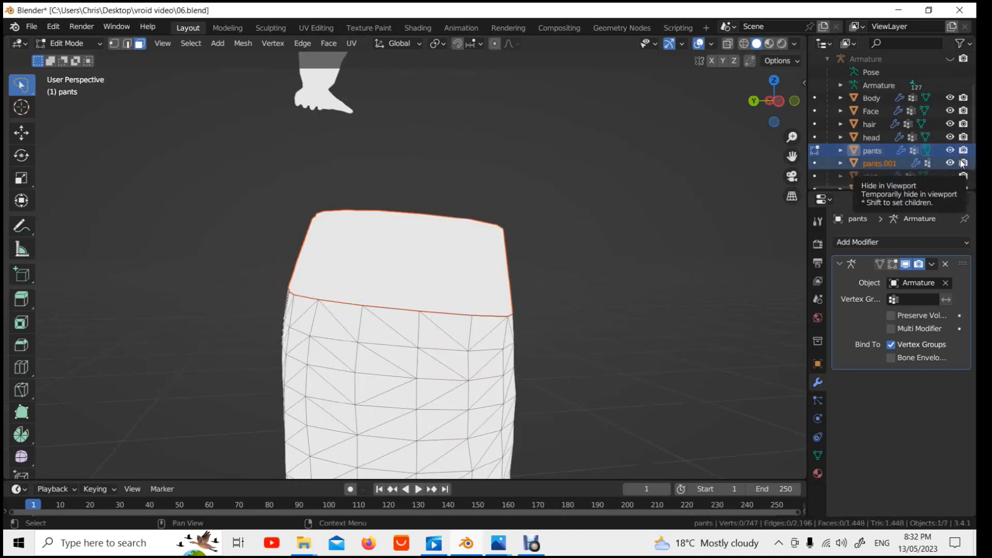
{"action": "left_click", "coordinate": [962, 164]}
{"action": "middle_click_drag", "start_coordinate": [631, 279], "coordinate": [581, 267]}
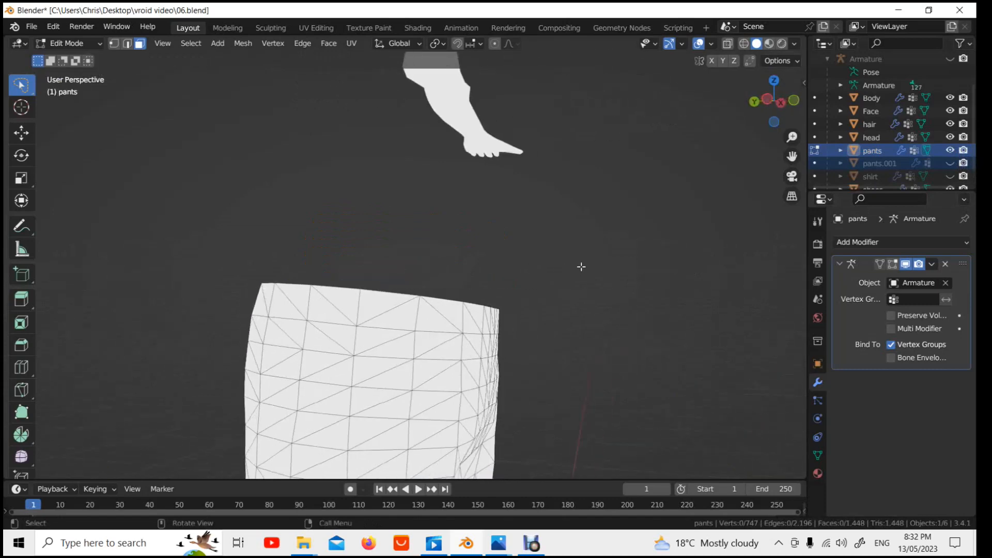
Step: Return to Object Mode, unhide the separated waistband object pants.001 and delete it
{"action": "left_click", "coordinate": [95, 40]}
{"action": "left_click", "coordinate": [95, 55]}
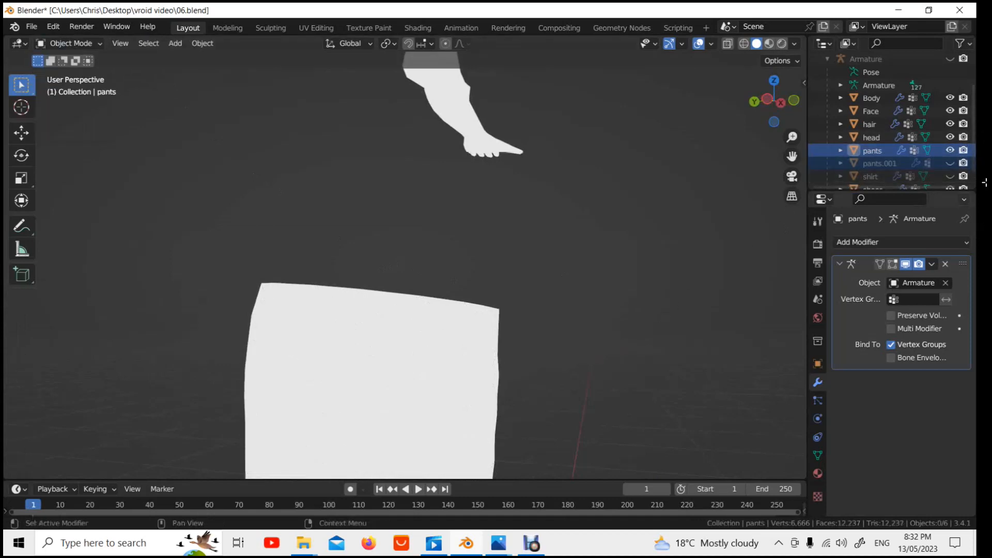
{"action": "left_click", "coordinate": [949, 163]}
{"action": "left_click", "coordinate": [413, 241]}
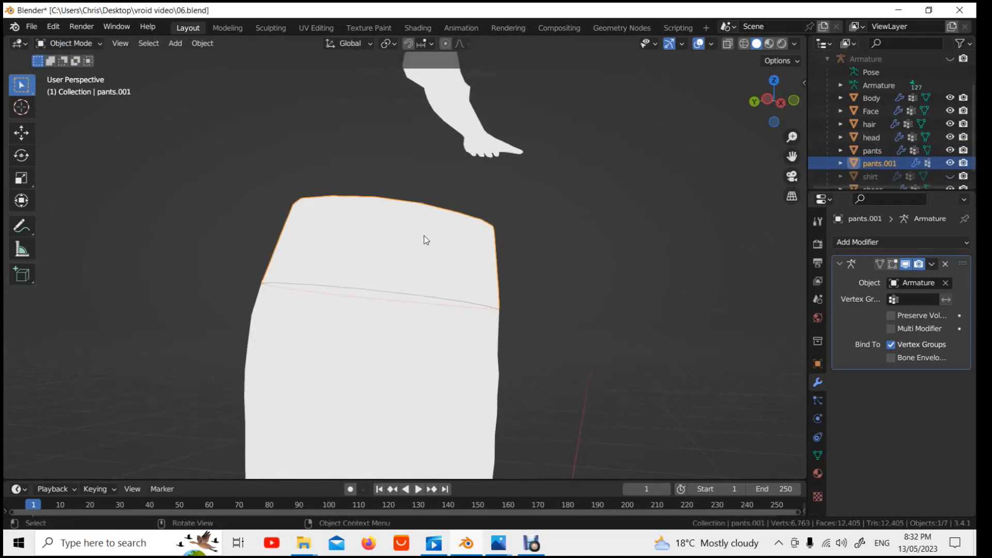
{"action": "key", "text": "Delete"}
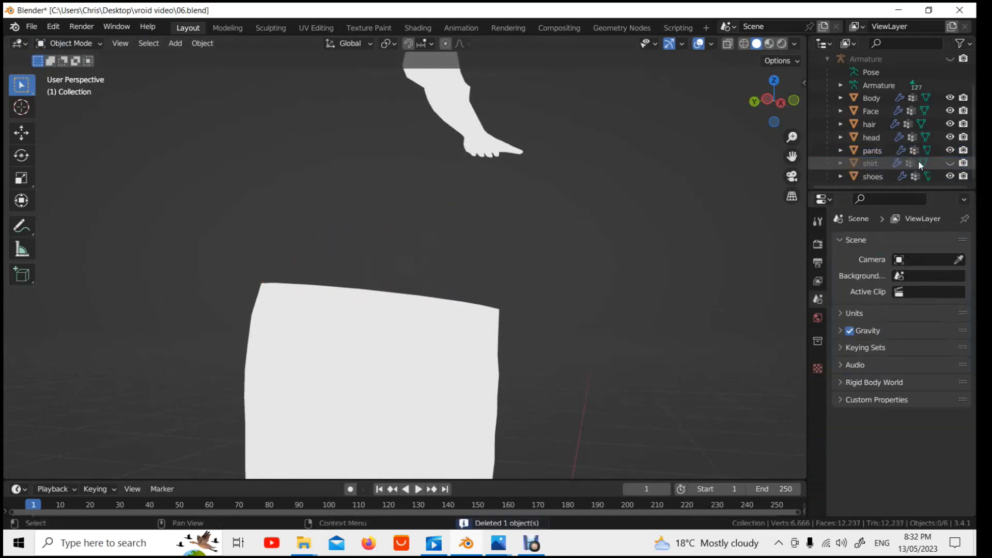
Step: Select the remaining pants, check their mesh in Edit Mode and return to Object Mode
{"action": "left_click", "coordinate": [92, 44]}
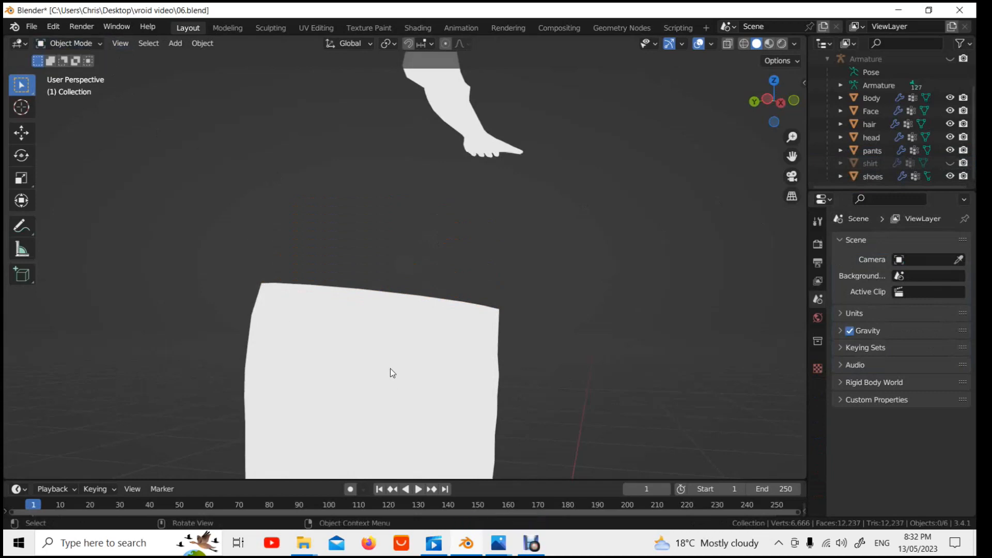
{"action": "left_click", "coordinate": [389, 368]}
{"action": "left_click", "coordinate": [98, 44]}
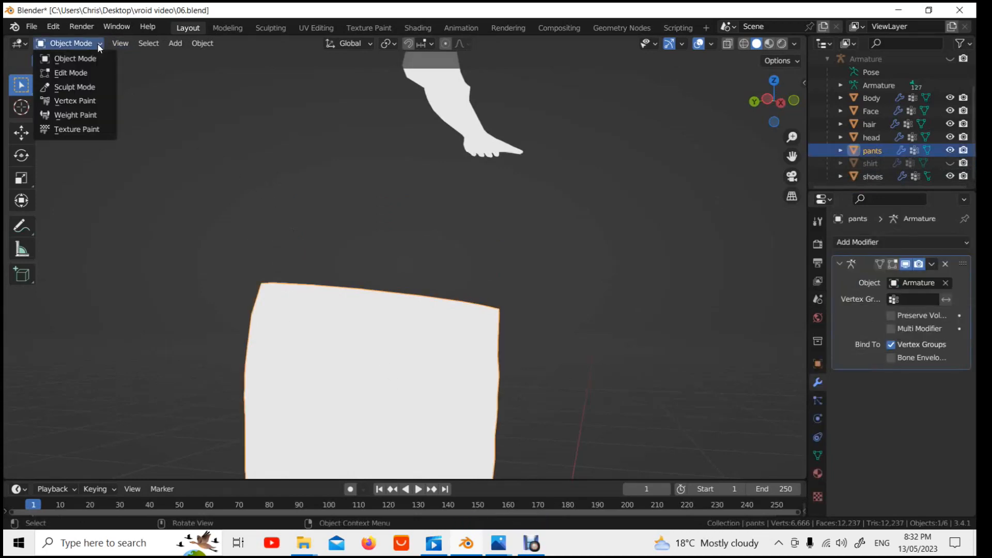
{"action": "left_click", "coordinate": [96, 72]}
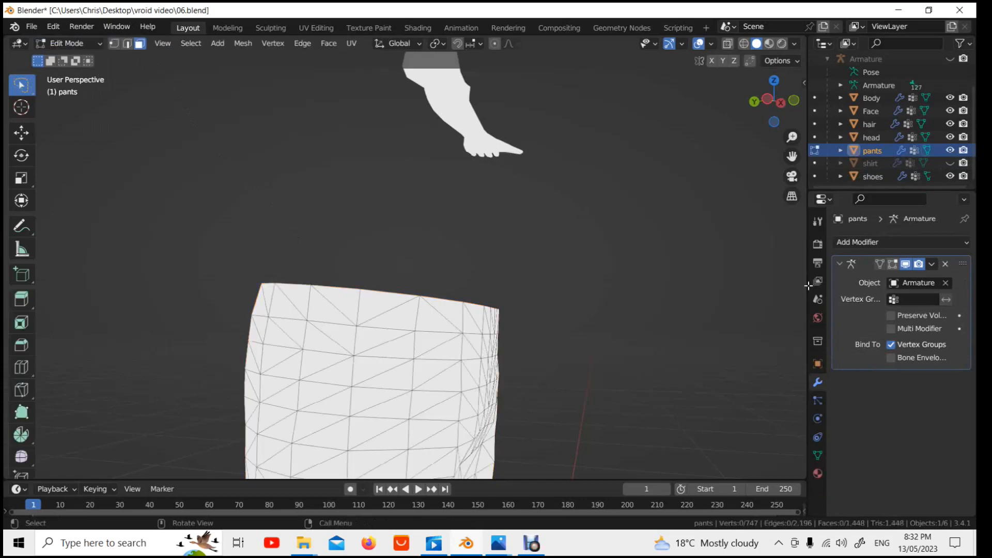
{"action": "left_click", "coordinate": [92, 41]}
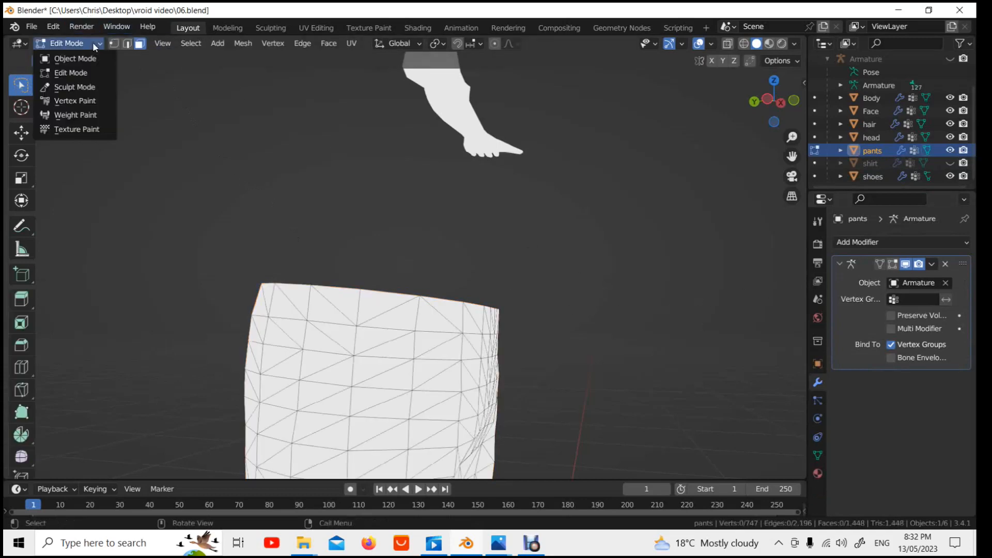
{"action": "left_click", "coordinate": [92, 57]}
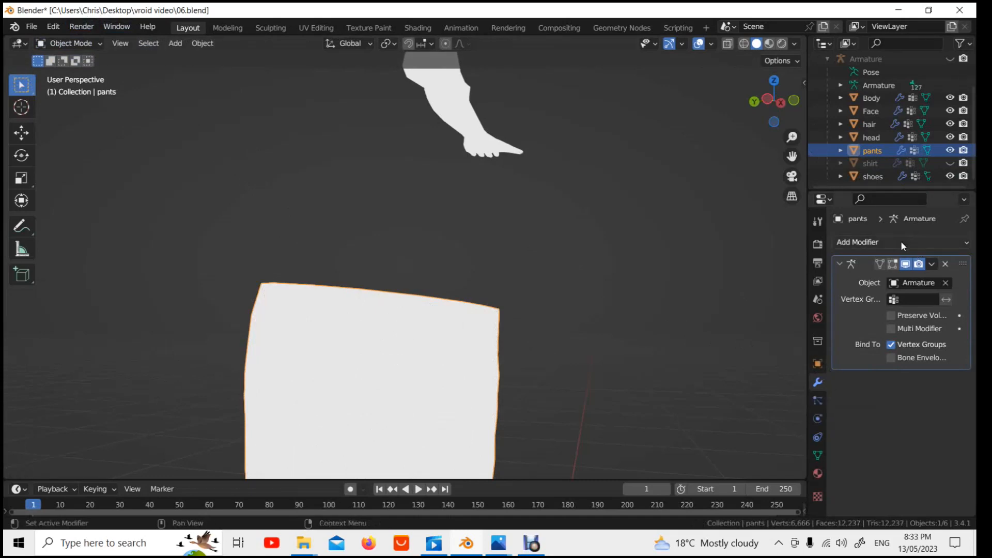
Step: Switch the viewport colour to Texture and show the shortened pants in front orthographic view
{"action": "scroll", "coordinate": [752, 263], "scroll_direction": "down", "scroll_amount": 2}
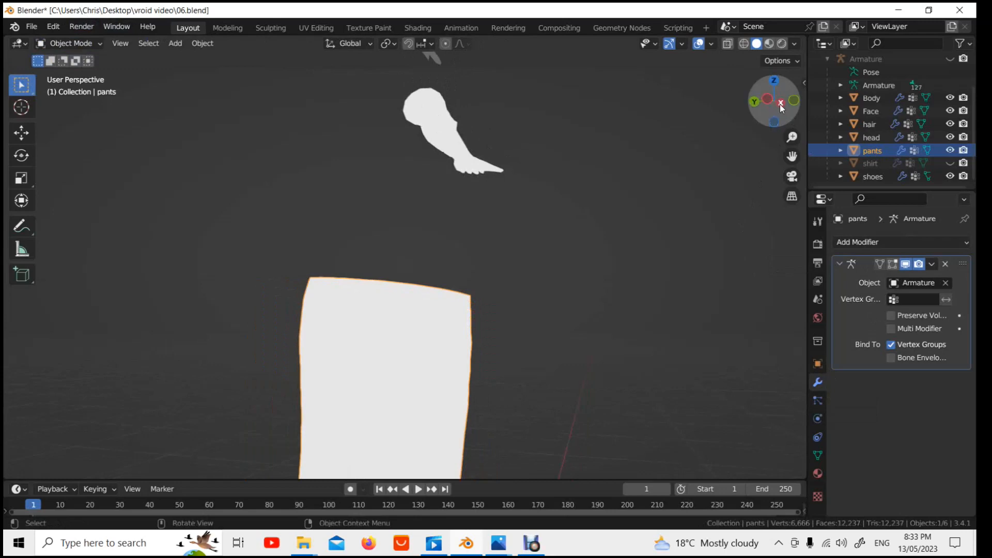
{"action": "left_click", "coordinate": [801, 43]}
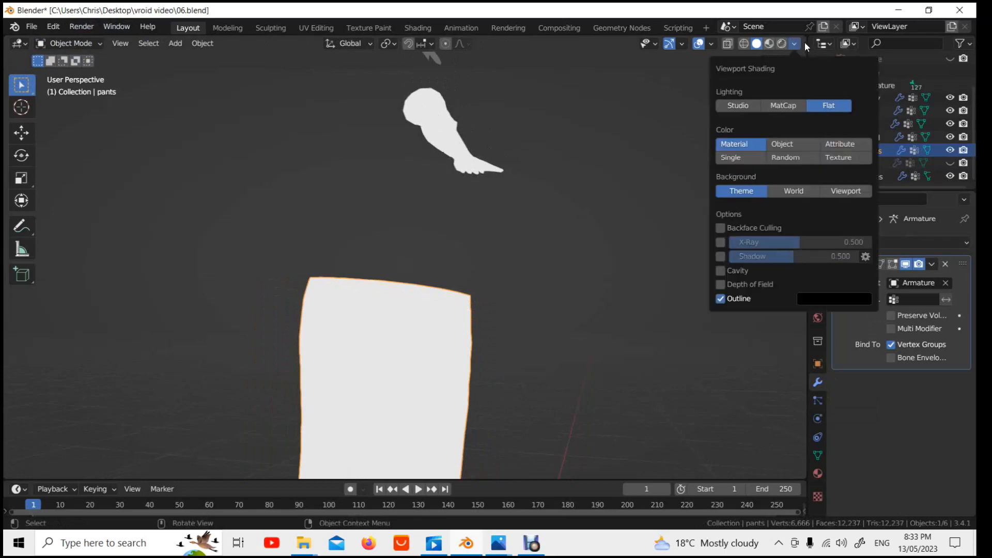
{"action": "left_click", "coordinate": [856, 157]}
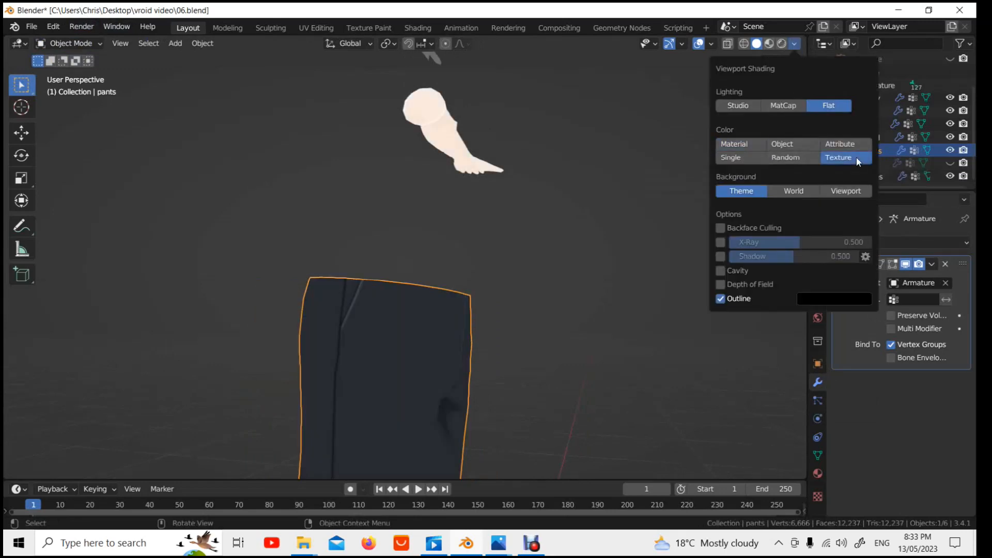
{"action": "middle_click_drag", "start_coordinate": [596, 259], "coordinate": [675, 250]}
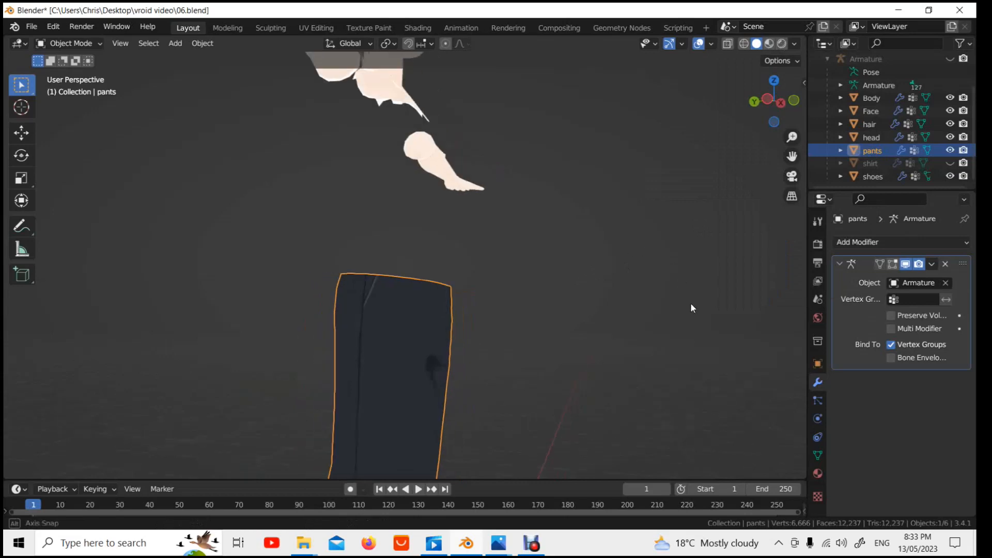
{"action": "middle_click_drag", "start_coordinate": [690, 305], "coordinate": [596, 305]}
{"action": "left_click", "coordinate": [783, 98]}
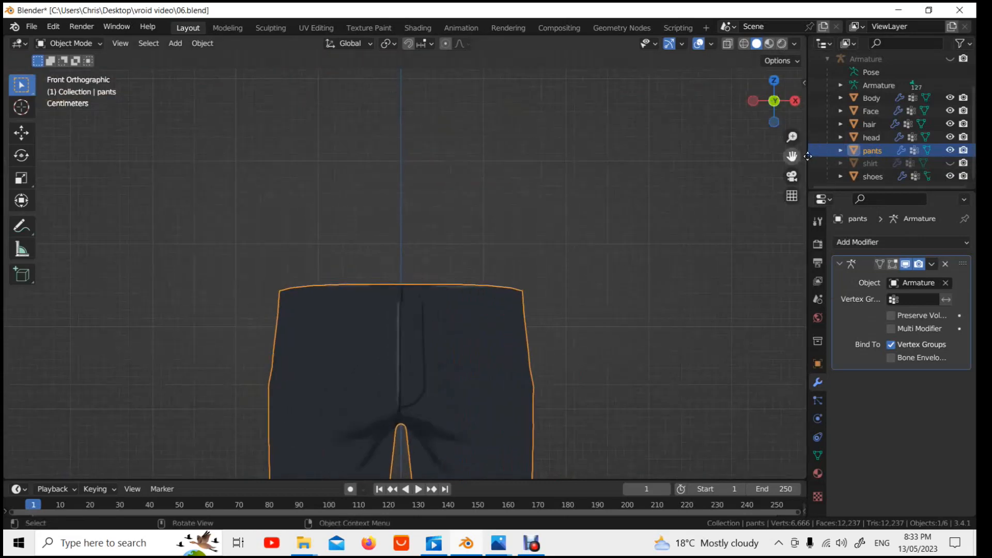
Step: Add a Decimate modifier to the pants, set its ratio to 0.3047 and compare the result with and without X symmetry, keeping symmetry on
{"action": "left_click_drag", "start_coordinate": [792, 157], "coordinate": [797, 57]}
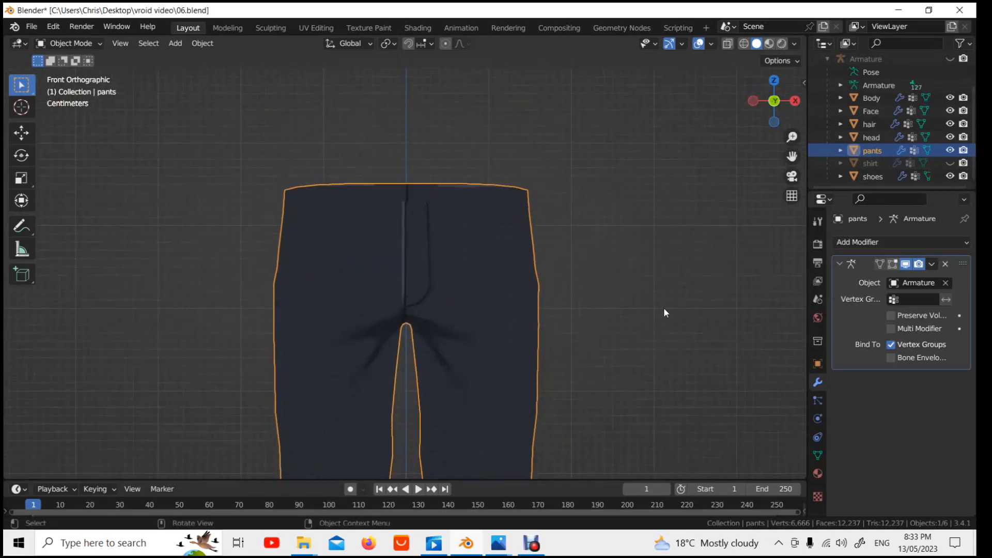
{"action": "left_click", "coordinate": [901, 242]}
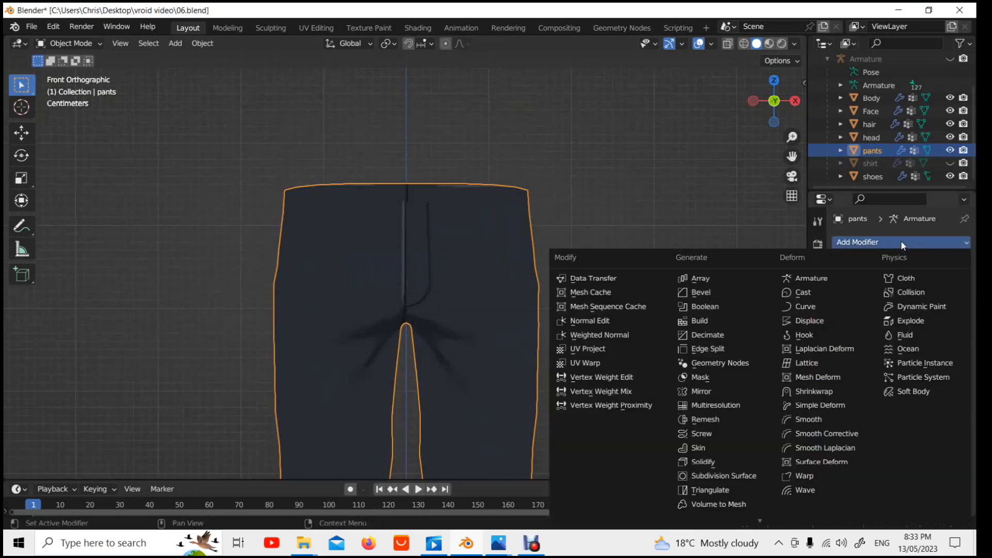
{"action": "left_click", "coordinate": [722, 337]}
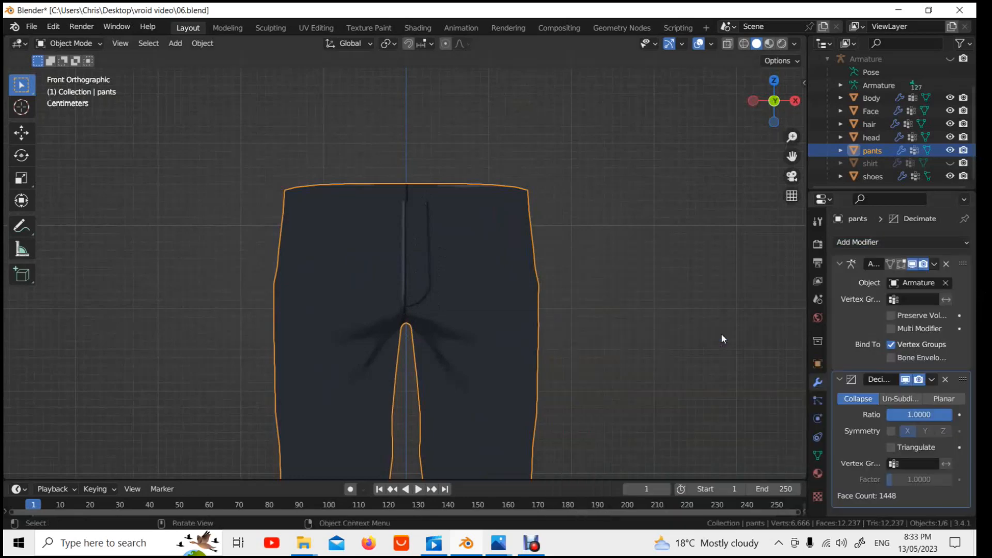
{"action": "left_click", "coordinate": [898, 433]}
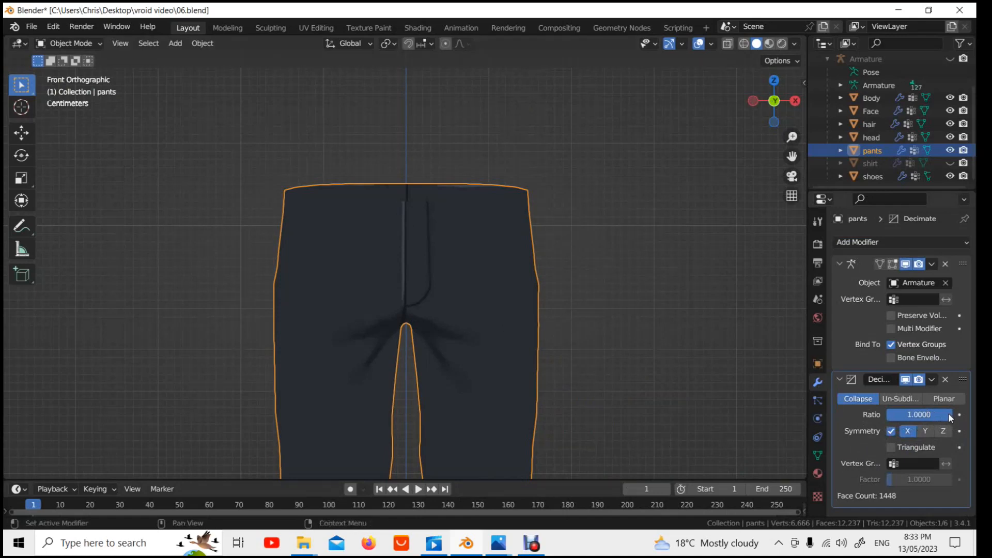
{"action": "left_click_drag", "start_coordinate": [951, 415], "coordinate": [909, 405]}
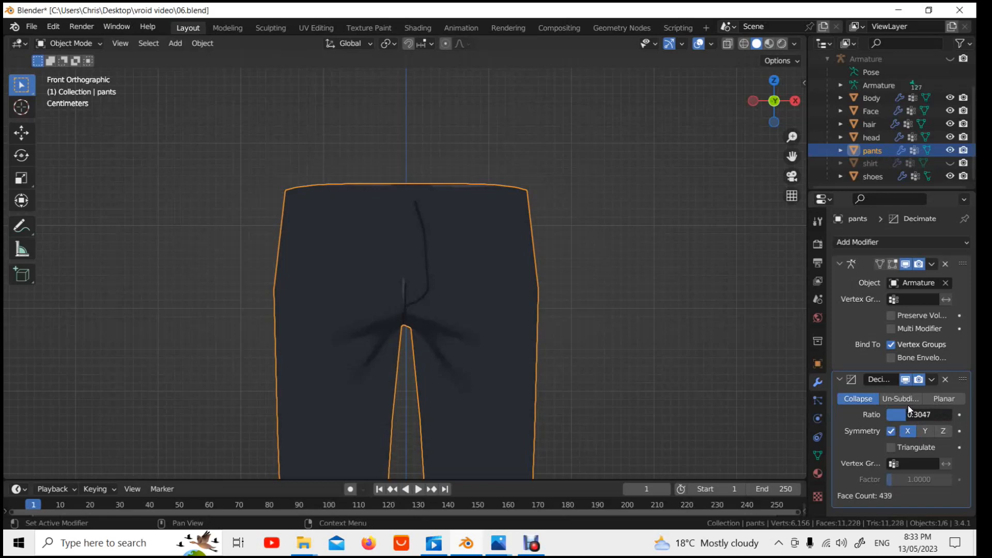
{"action": "left_click", "coordinate": [902, 435]}
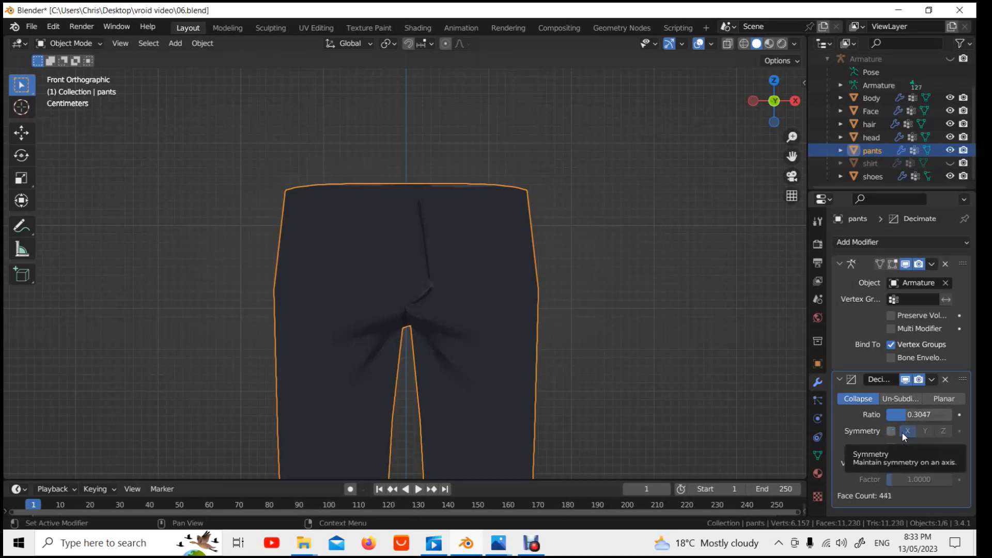
{"action": "left_click", "coordinate": [901, 432]}
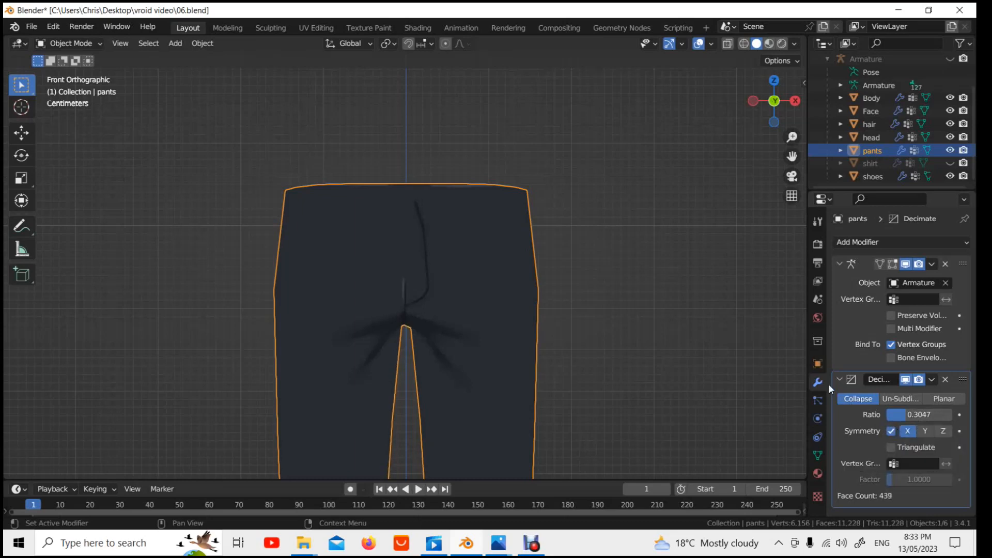
Step: Unhide the shirt and check the decimated pants together with the rest of the avatar
{"action": "scroll", "coordinate": [600, 305], "scroll_direction": "down", "scroll_amount": 2}
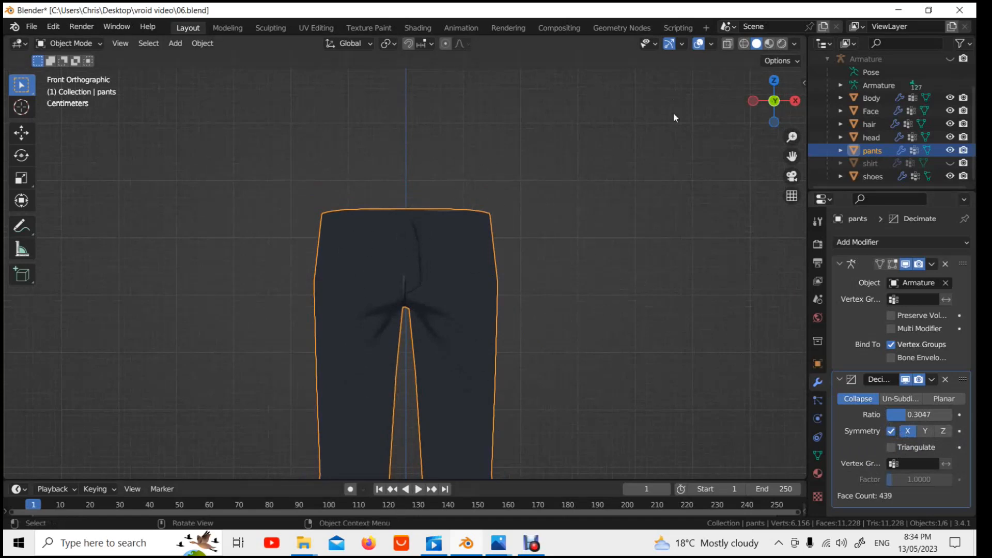
{"action": "scroll", "coordinate": [708, 150], "scroll_direction": "down", "scroll_amount": 2}
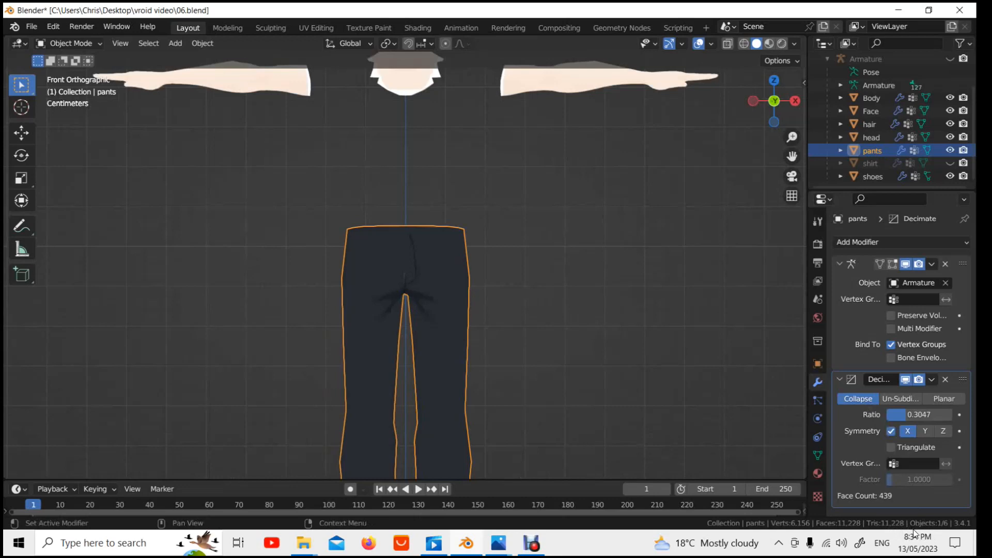
{"action": "scroll", "coordinate": [628, 265], "scroll_direction": "down", "scroll_amount": 2}
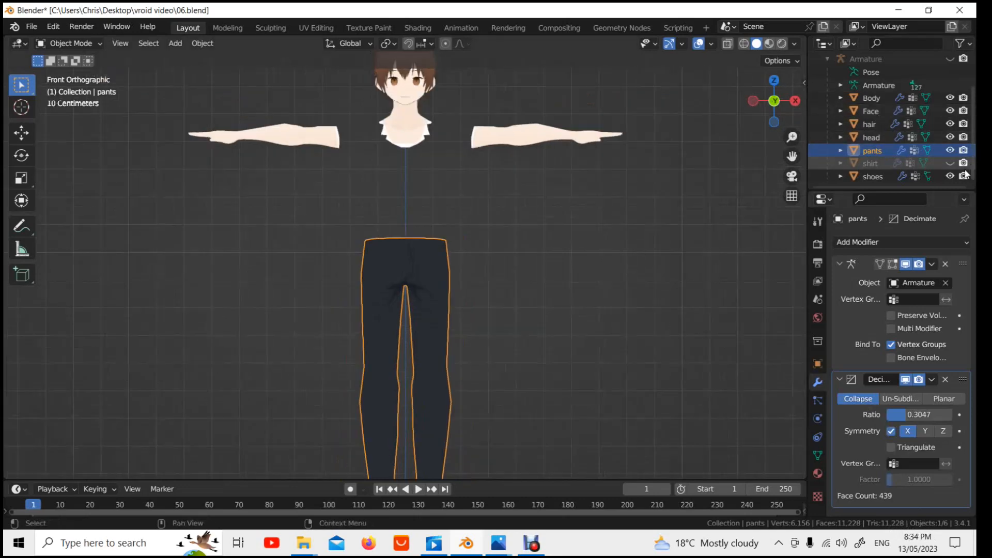
{"action": "left_click", "coordinate": [949, 163]}
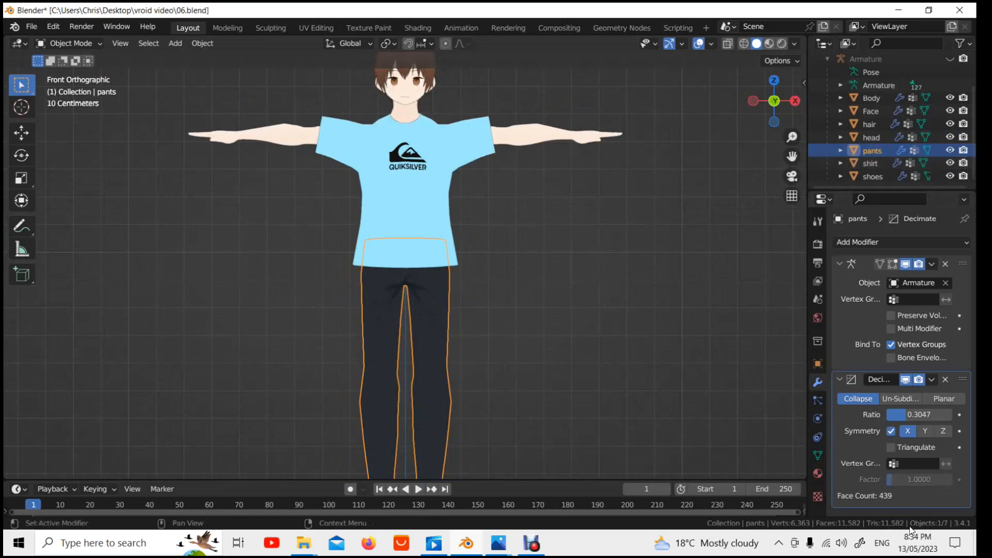
{"action": "scroll", "coordinate": [699, 130], "scroll_direction": "up", "scroll_amount": 2}
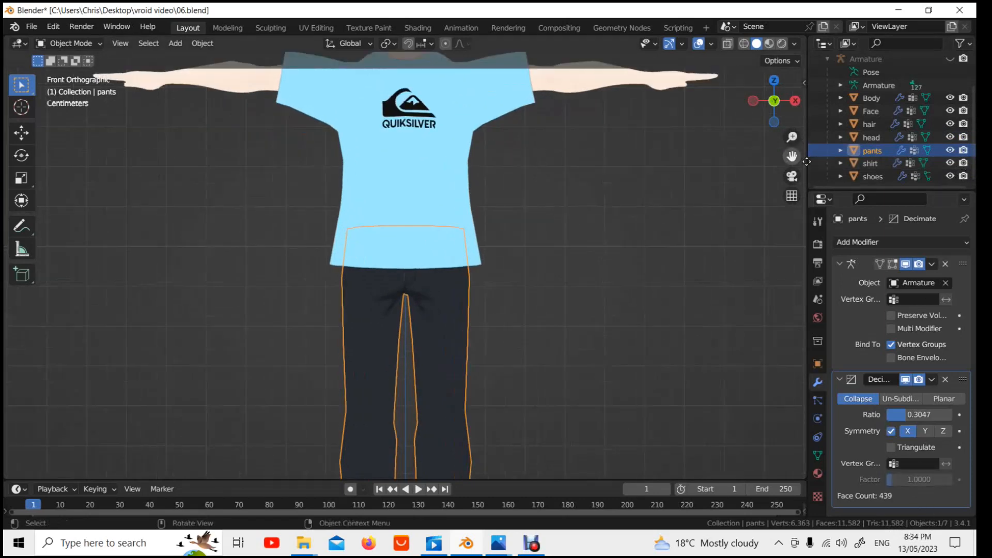
{"action": "left_click_drag", "start_coordinate": [792, 156], "coordinate": [798, 316]}
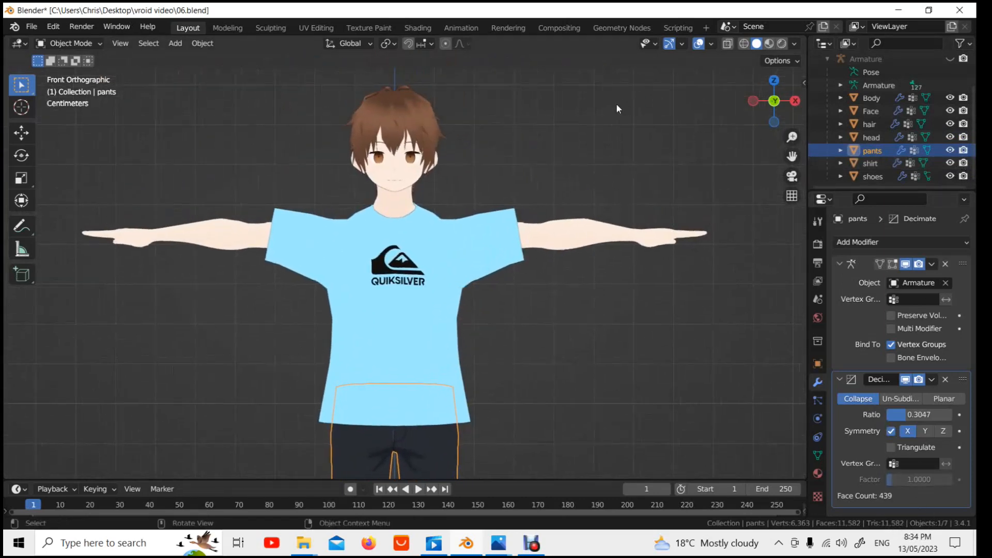
Step: Select the shoes and add a Decimate modifier with X symmetry and a ratio of 0.6016
{"action": "left_click", "coordinate": [577, 231]}
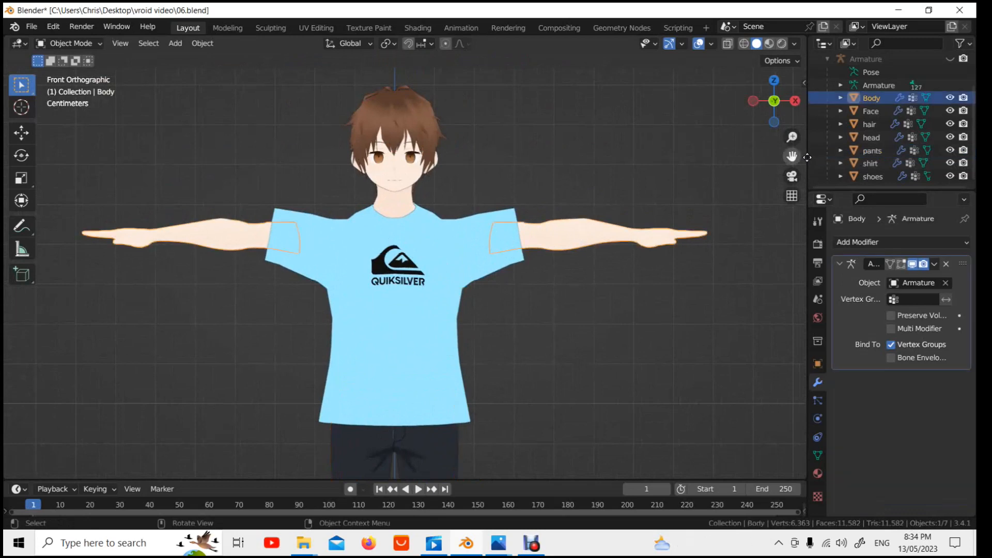
{"action": "left_click_drag", "start_coordinate": [795, 157], "coordinate": [774, 199]}
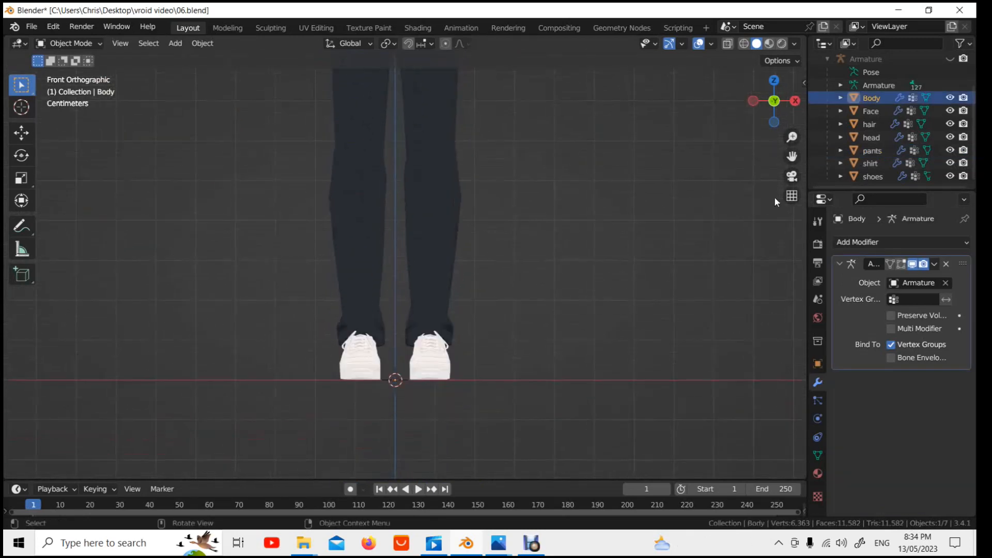
{"action": "left_click", "coordinate": [447, 368]}
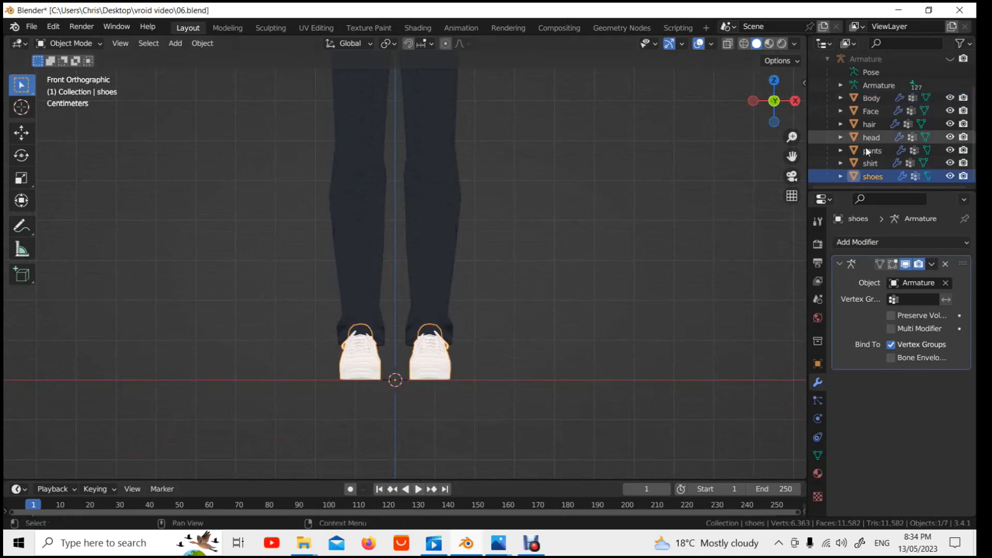
{"action": "left_click", "coordinate": [893, 240]}
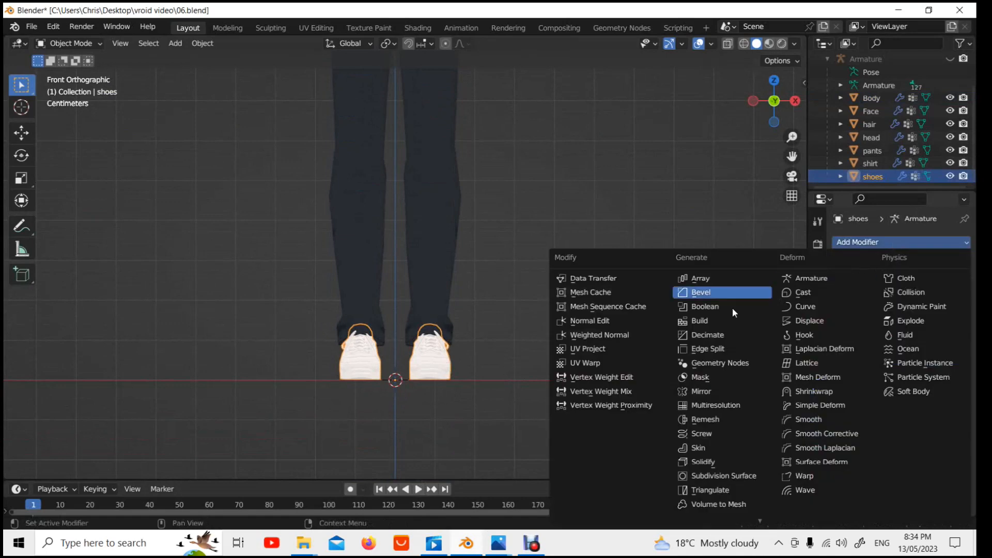
{"action": "left_click", "coordinate": [703, 336]}
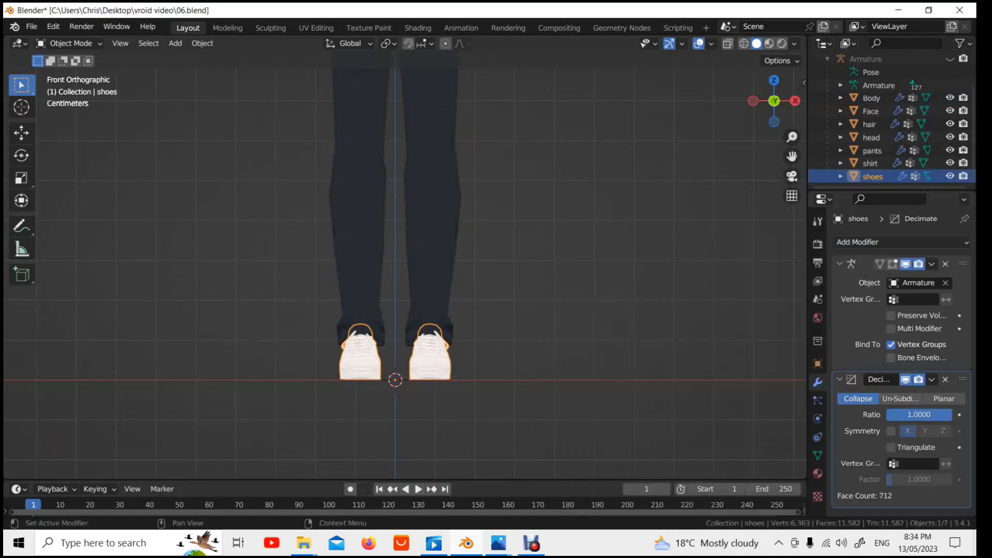
{"action": "left_click", "coordinate": [899, 431]}
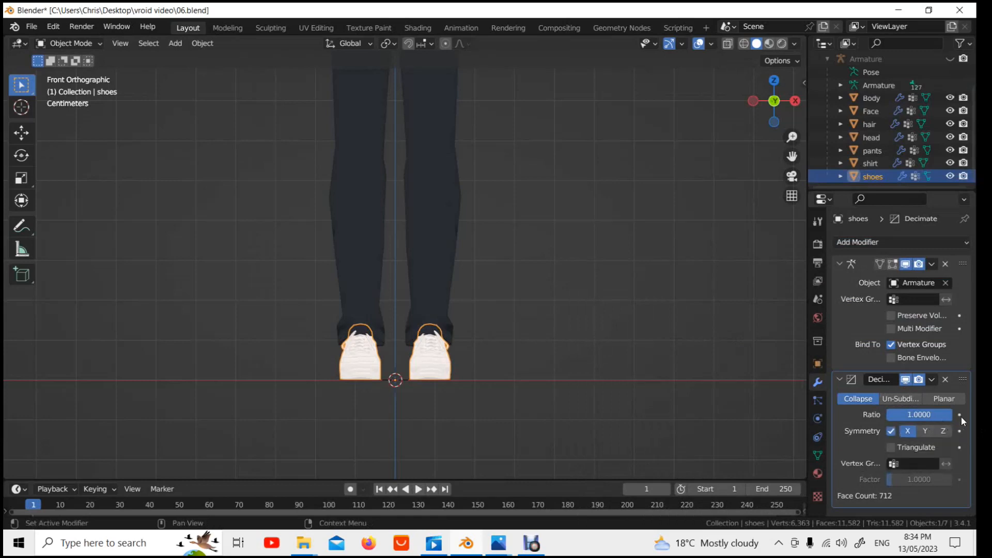
{"action": "left_click_drag", "start_coordinate": [949, 415], "coordinate": [931, 415]}
Step: Examine the decimated shoes and pants up close from the front and back for visible shape changes
{"action": "scroll", "coordinate": [434, 346], "scroll_direction": "up", "scroll_amount": 4}
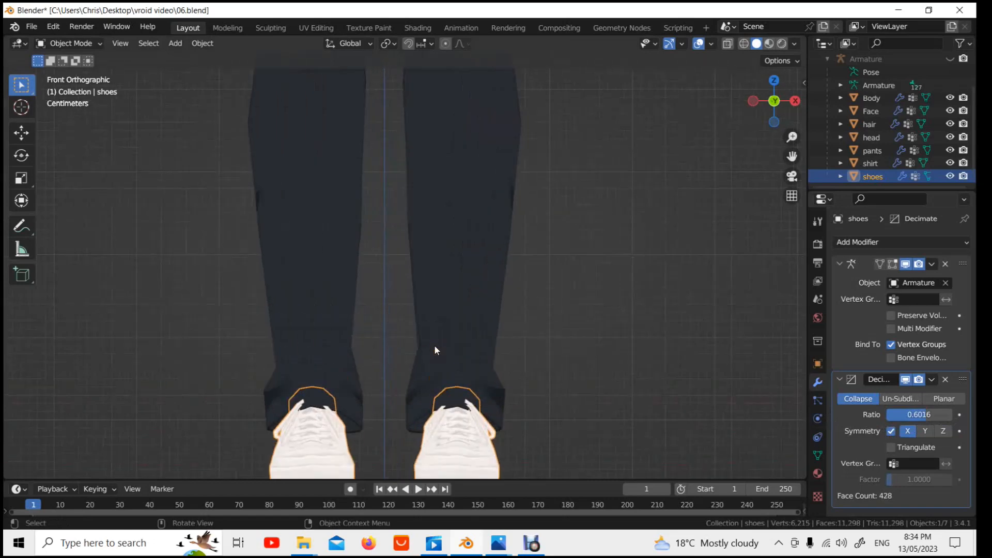
{"action": "middle_click_drag", "start_coordinate": [434, 346], "coordinate": [583, 393]}
{"action": "scroll", "coordinate": [579, 342], "scroll_direction": "down", "scroll_amount": 5}
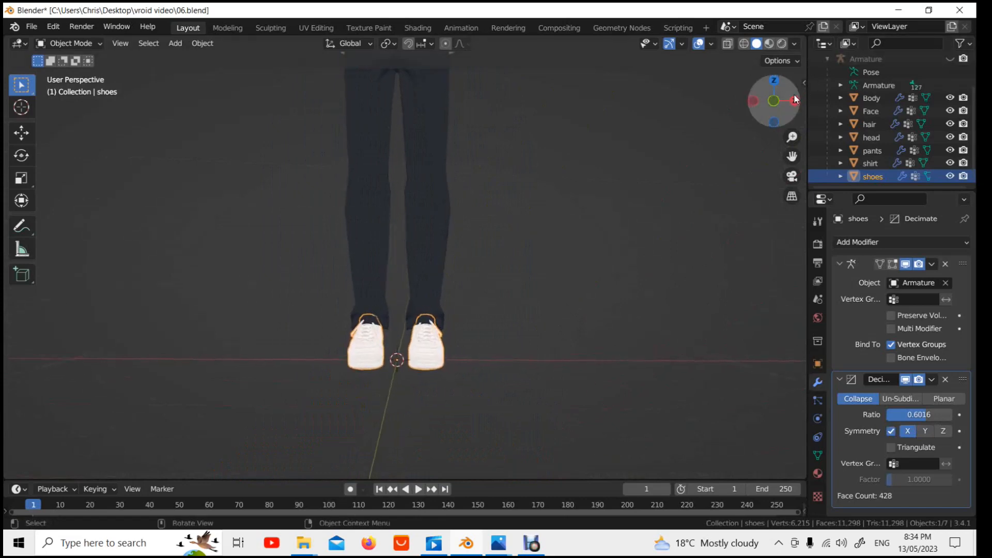
{"action": "left_click", "coordinate": [785, 98]}
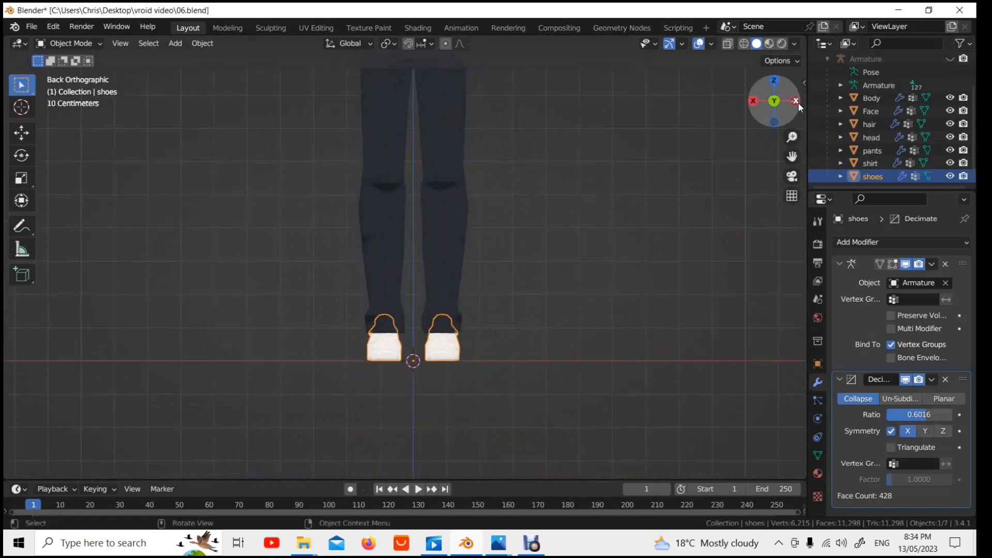
{"action": "left_click", "coordinate": [783, 98]}
{"action": "scroll", "coordinate": [684, 278], "scroll_direction": "up", "scroll_amount": 3}
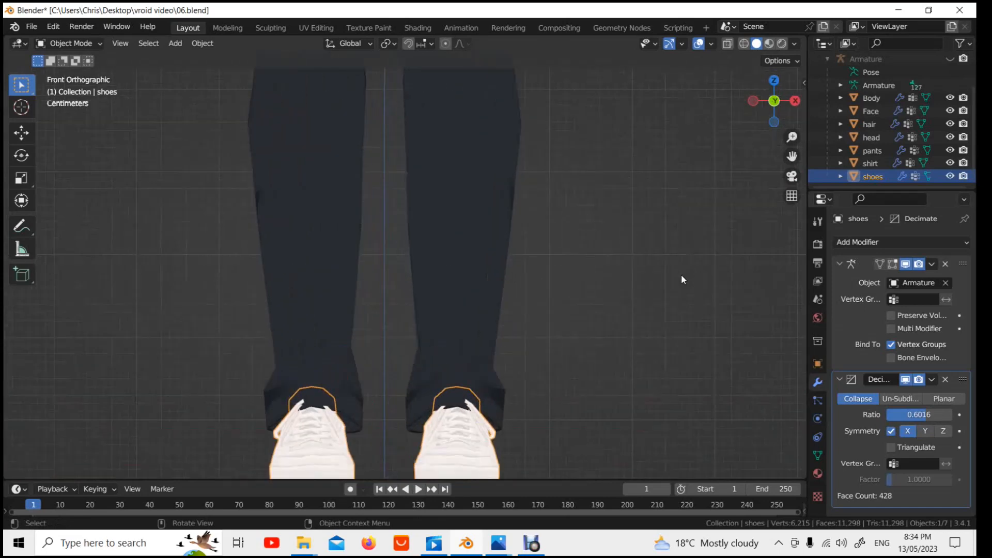
{"action": "scroll", "coordinate": [681, 274], "scroll_direction": "down", "scroll_amount": 2}
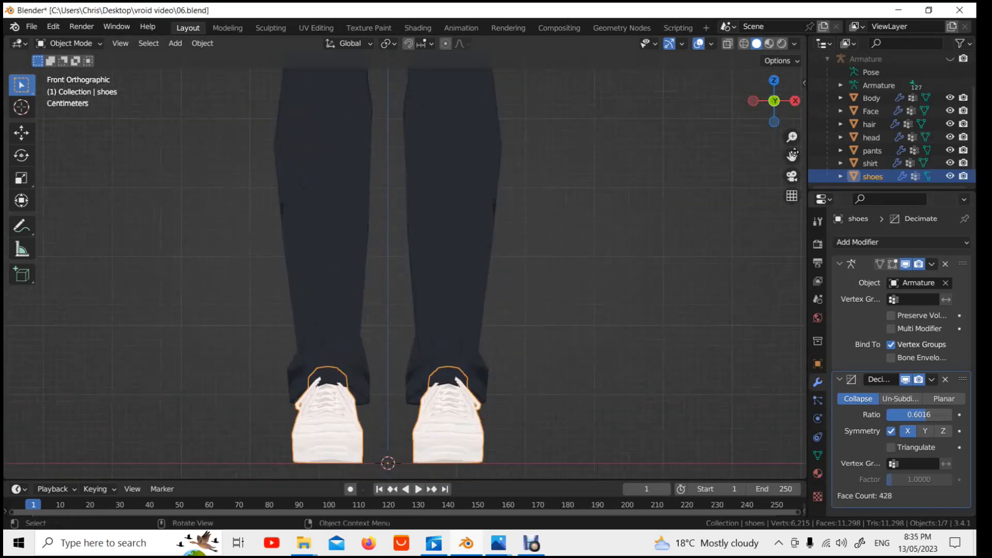
{"action": "left_click_drag", "start_coordinate": [793, 154], "coordinate": [753, 511]}
{"action": "scroll", "coordinate": [567, 24], "scroll_direction": "down", "scroll_amount": 1}
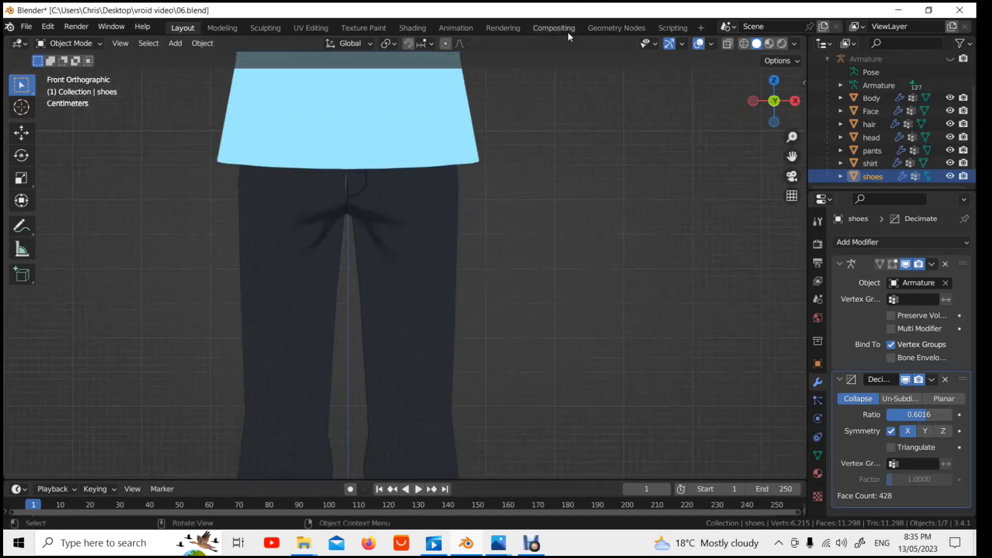
{"action": "scroll", "coordinate": [589, 110], "scroll_direction": "down", "scroll_amount": 4}
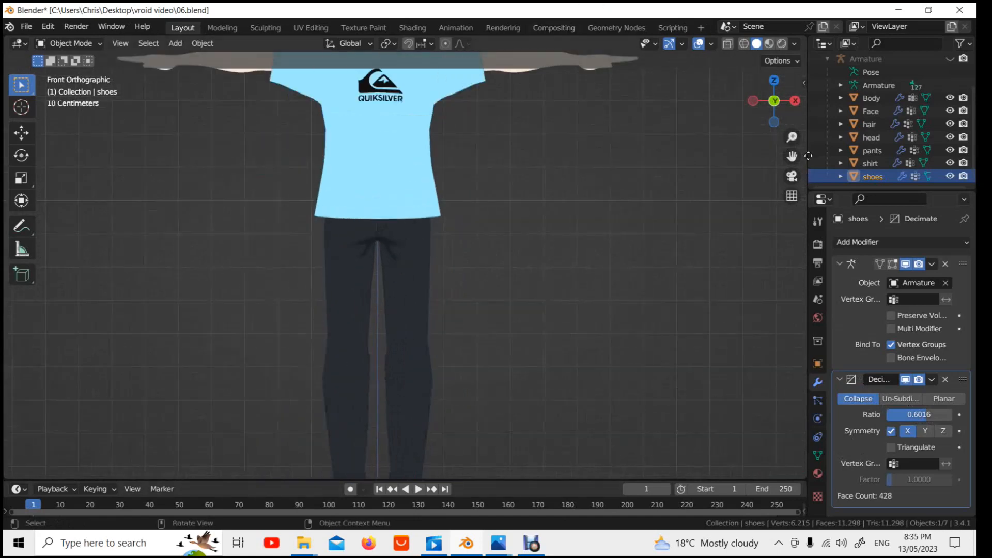
Step: Select the Body mesh and add a Decimate modifier with X symmetry and a ratio of 0.4062
{"action": "left_click_drag", "start_coordinate": [792, 156], "coordinate": [792, 285]}
{"action": "left_click", "coordinate": [519, 181]}
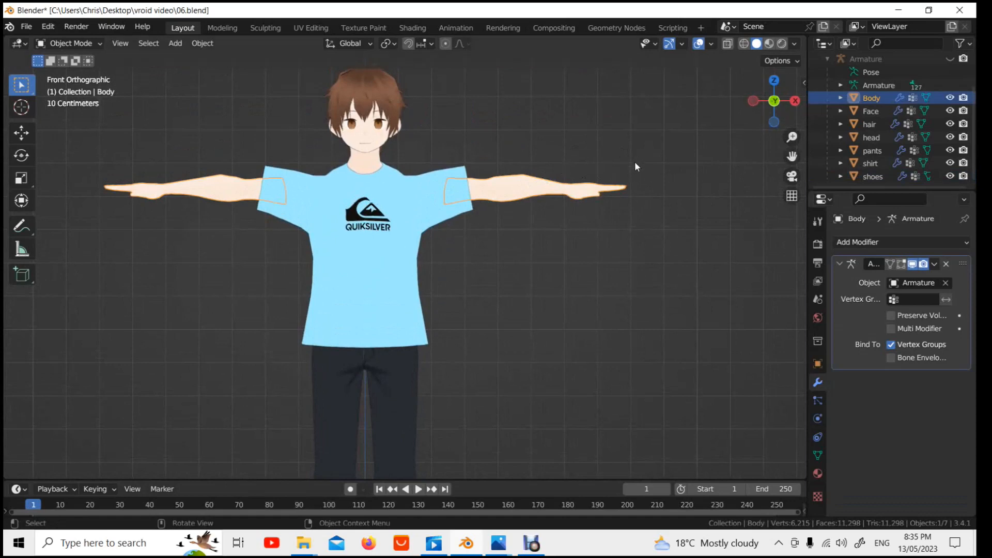
{"action": "left_click", "coordinate": [875, 241]}
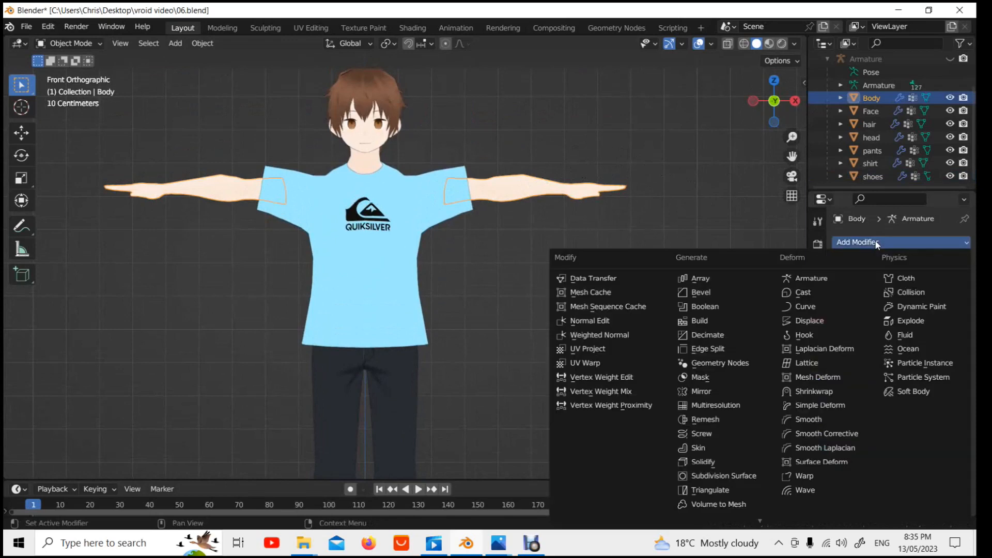
{"action": "left_click", "coordinate": [722, 337]}
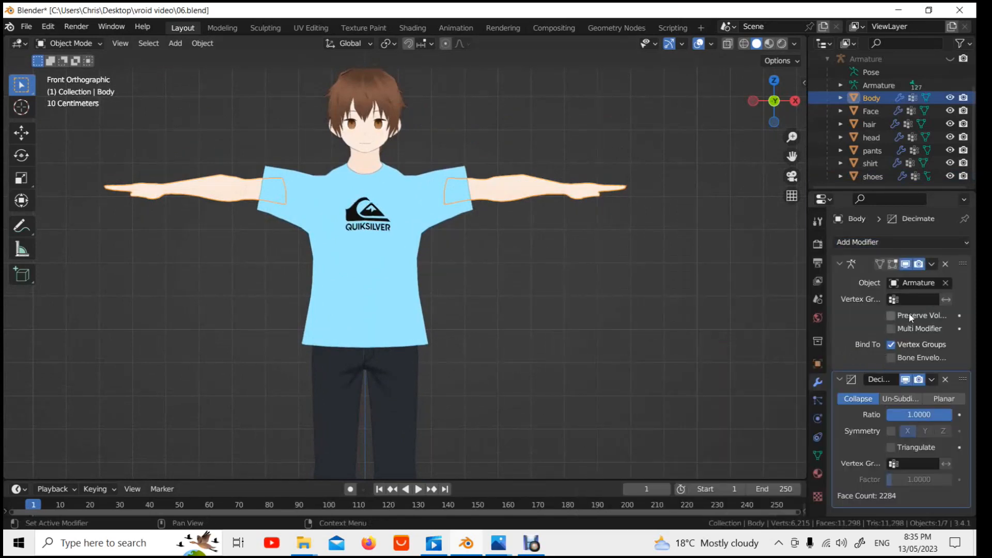
{"action": "left_click", "coordinate": [893, 432]}
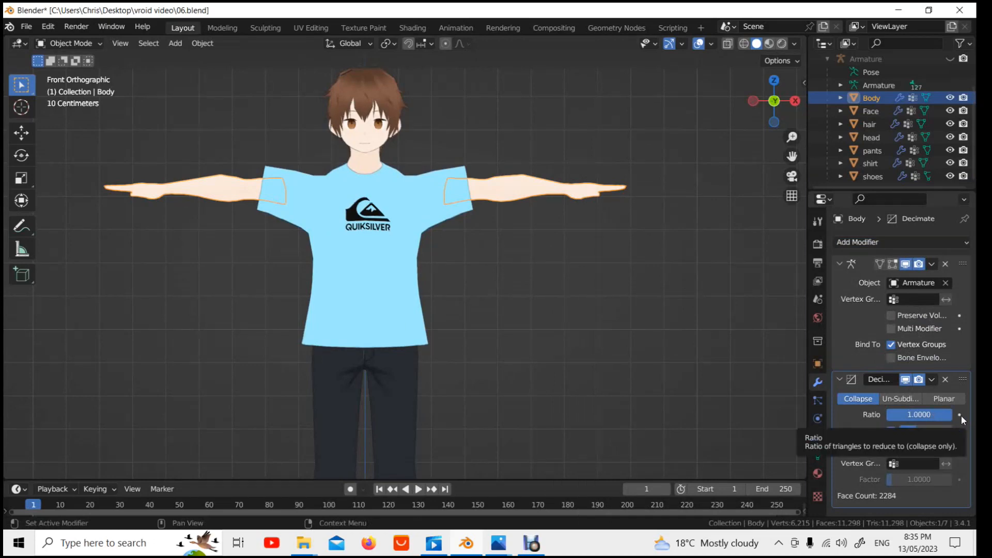
{"action": "left_click_drag", "start_coordinate": [955, 416], "coordinate": [925, 415]}
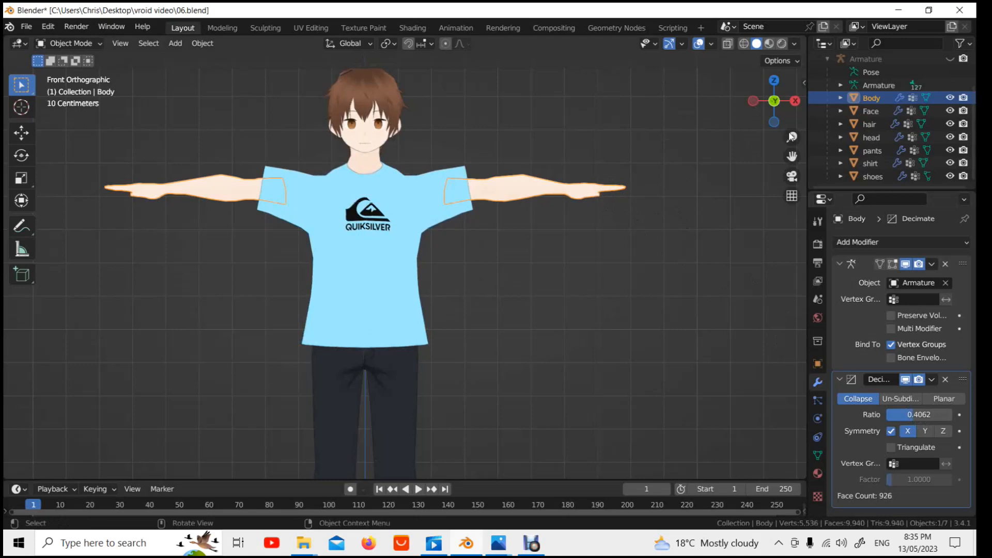
Step: Select the hair mesh and view it with the avatar's upper body
{"action": "left_click_drag", "start_coordinate": [791, 156], "coordinate": [812, 280]}
{"action": "left_click_drag", "start_coordinate": [18, 279], "coordinate": [20, 279]}
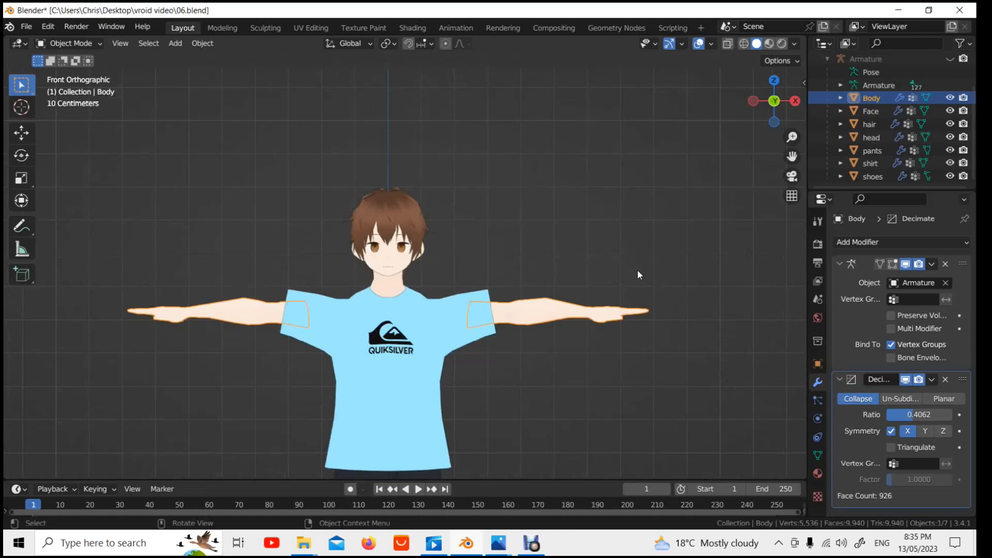
{"action": "left_click", "coordinate": [408, 220]}
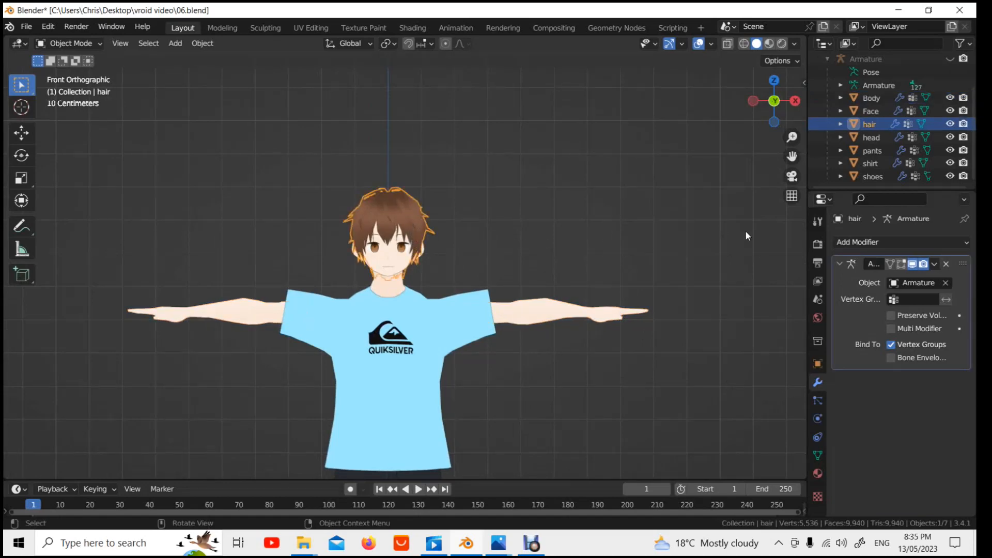
{"action": "left_click_drag", "start_coordinate": [792, 155], "coordinate": [812, 203]}
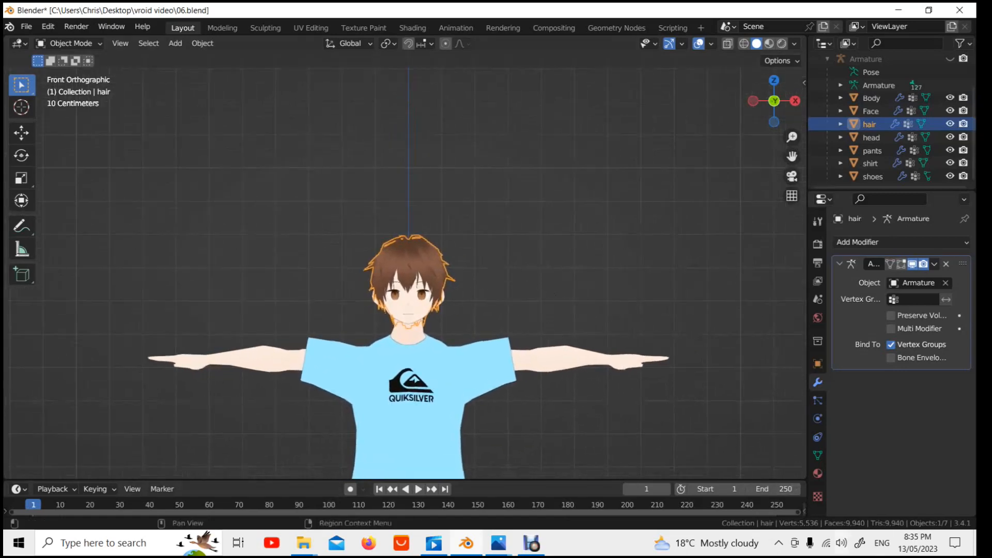
{"action": "scroll", "coordinate": [701, 289], "scroll_direction": "down", "scroll_amount": 3}
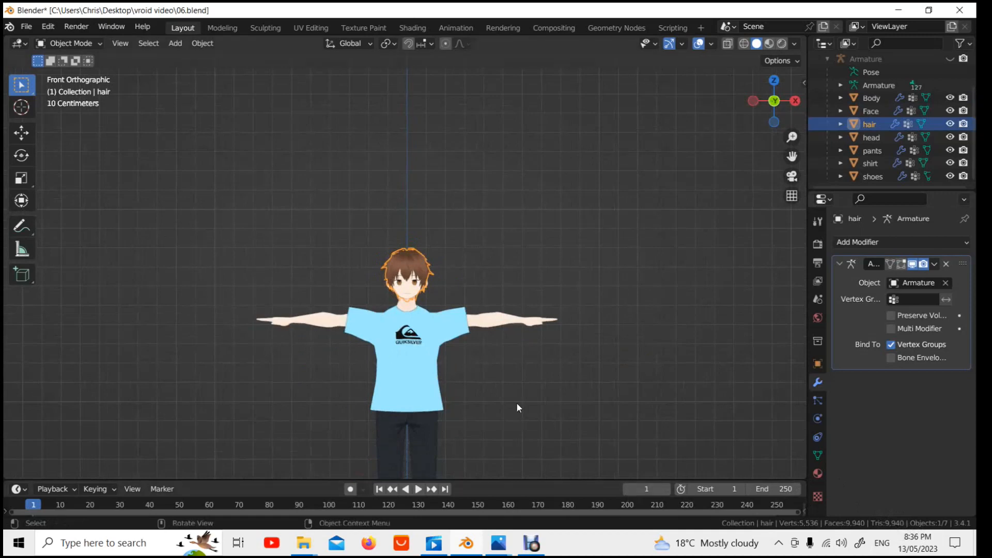
Step: Add a Decimate modifier to the hair mesh and set its ratio to 0.9219
{"action": "scroll", "coordinate": [514, 401], "scroll_direction": "down", "scroll_amount": 1}
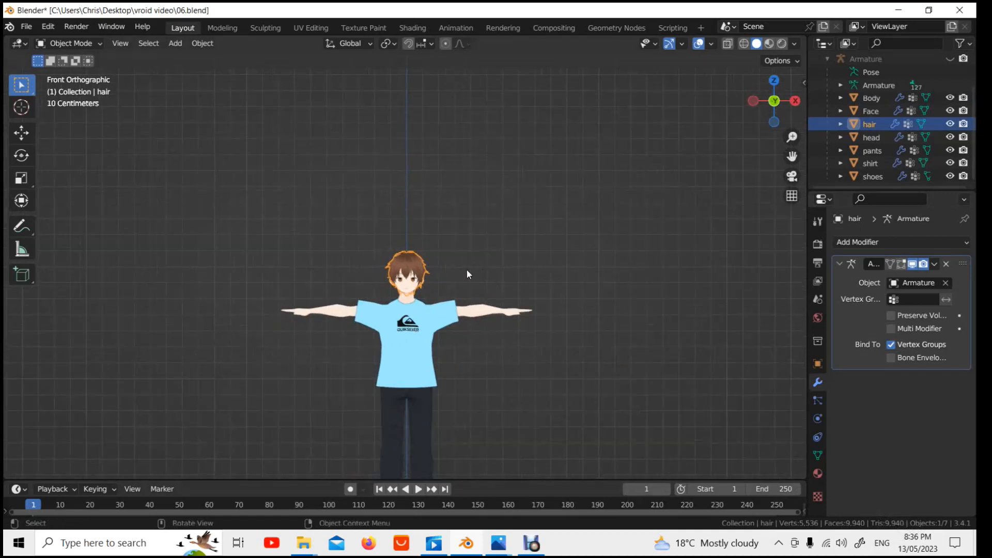
{"action": "scroll", "coordinate": [452, 268], "scroll_direction": "up", "scroll_amount": 4}
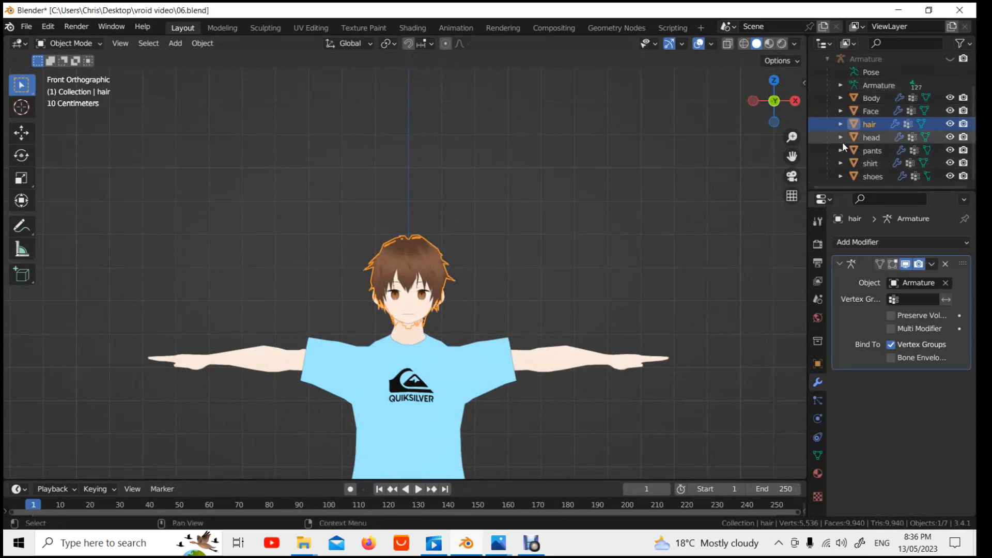
{"action": "left_click", "coordinate": [895, 243]}
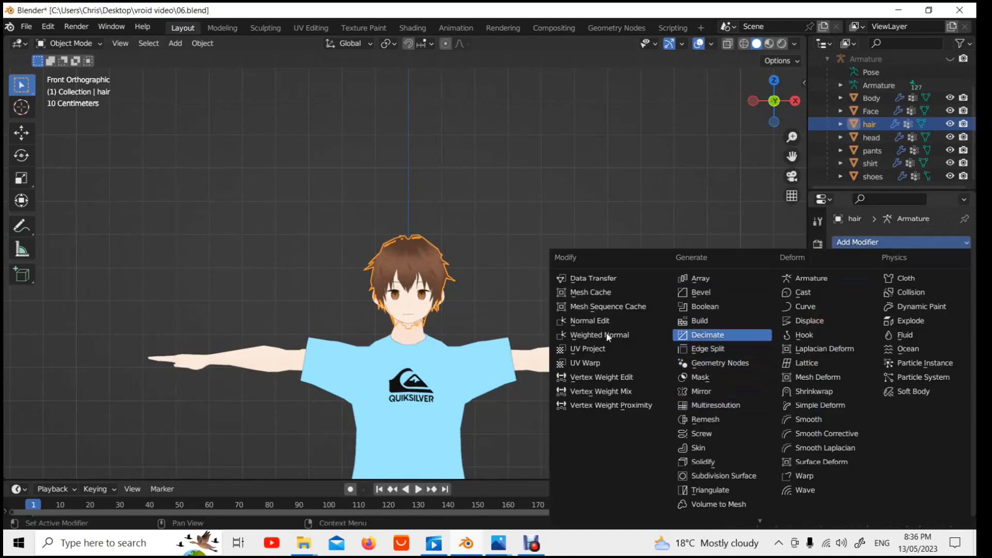
{"action": "scroll", "coordinate": [914, 504], "scroll_direction": "down", "scroll_amount": 1}
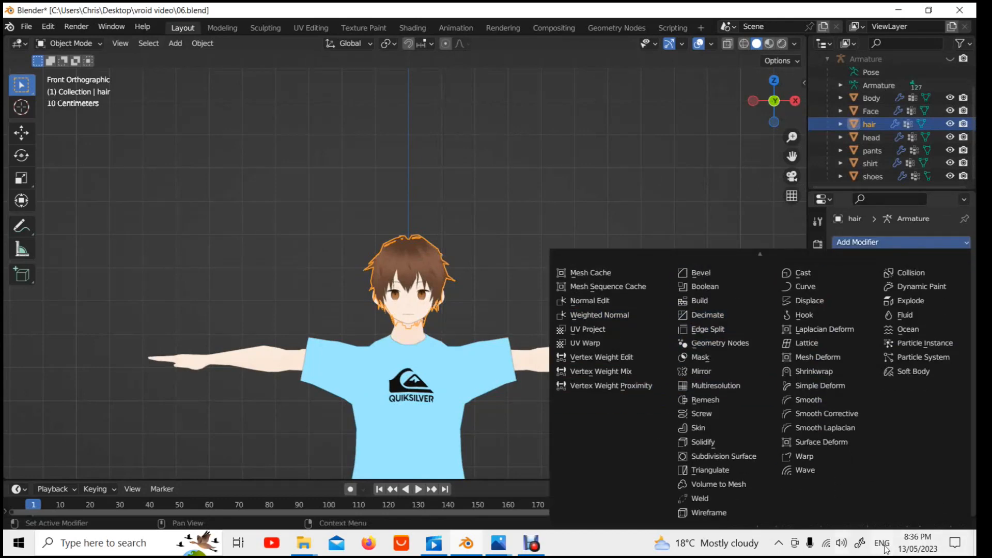
{"action": "left_click", "coordinate": [725, 316]}
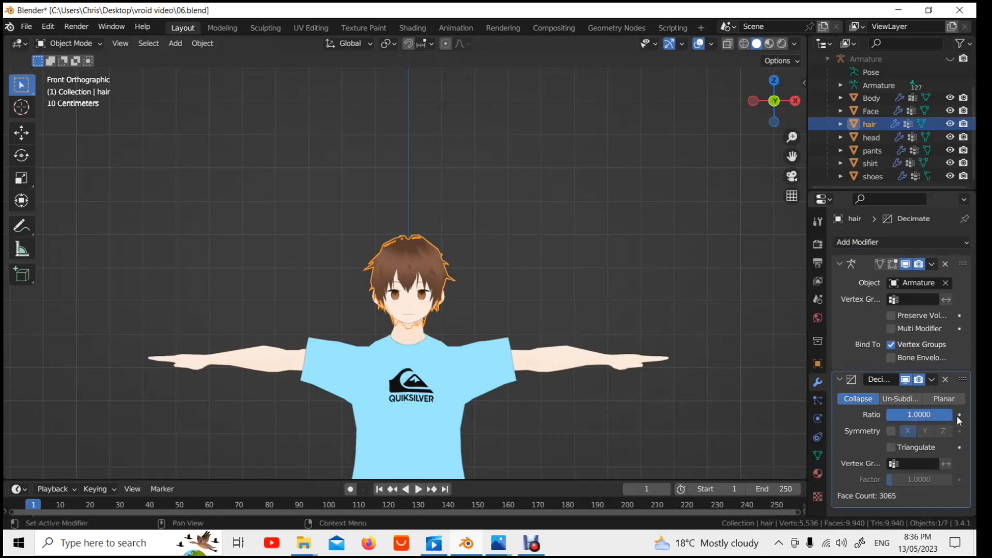
{"action": "left_click_drag", "start_coordinate": [955, 416], "coordinate": [947, 415]}
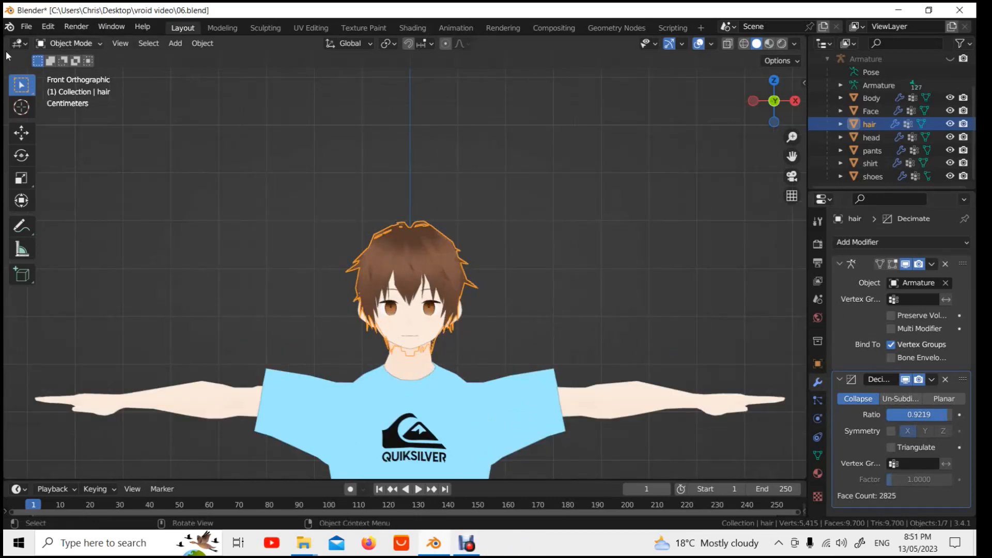
Step: Save the project as a new file named 07.blend in the vroid video folder
{"action": "left_click", "coordinate": [31, 26]}
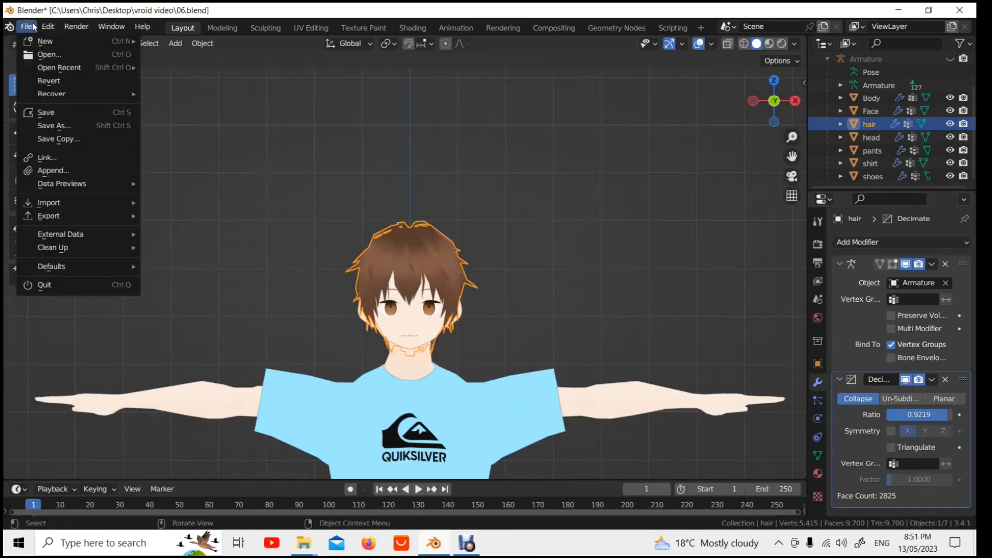
{"action": "left_click", "coordinate": [64, 126]}
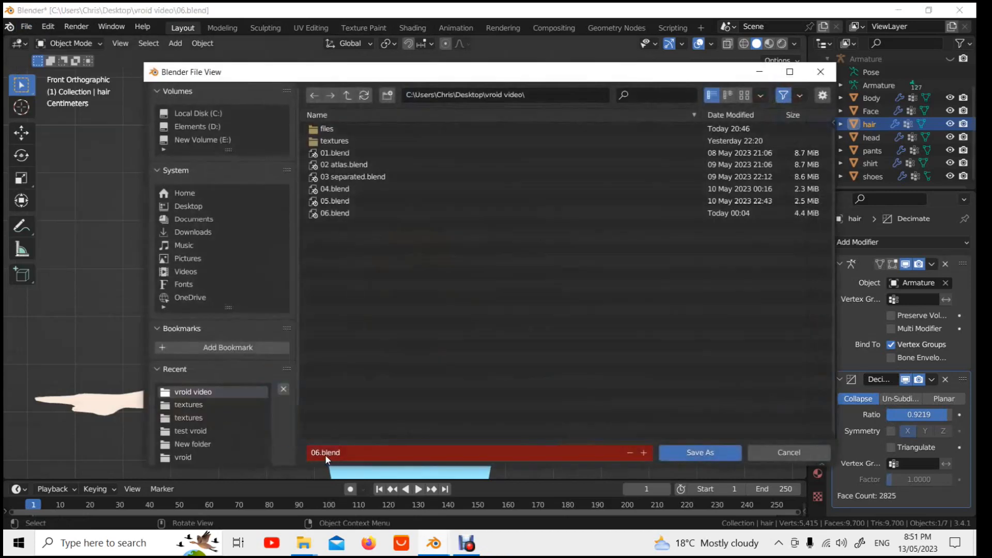
{"action": "left_click", "coordinate": [326, 454]}
{"action": "type", "text": "07"}
{"action": "key", "text": "Return"}
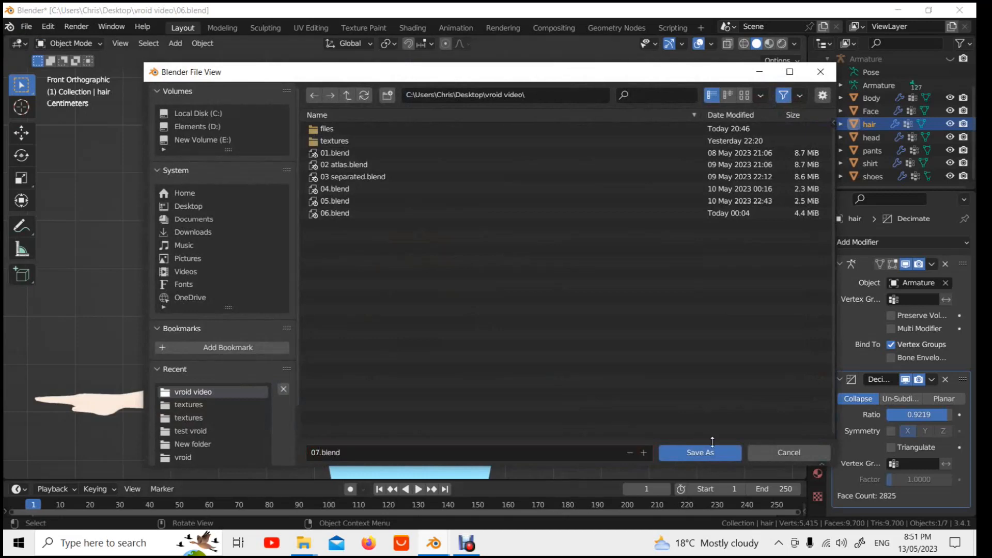
{"action": "left_click", "coordinate": [714, 455]}
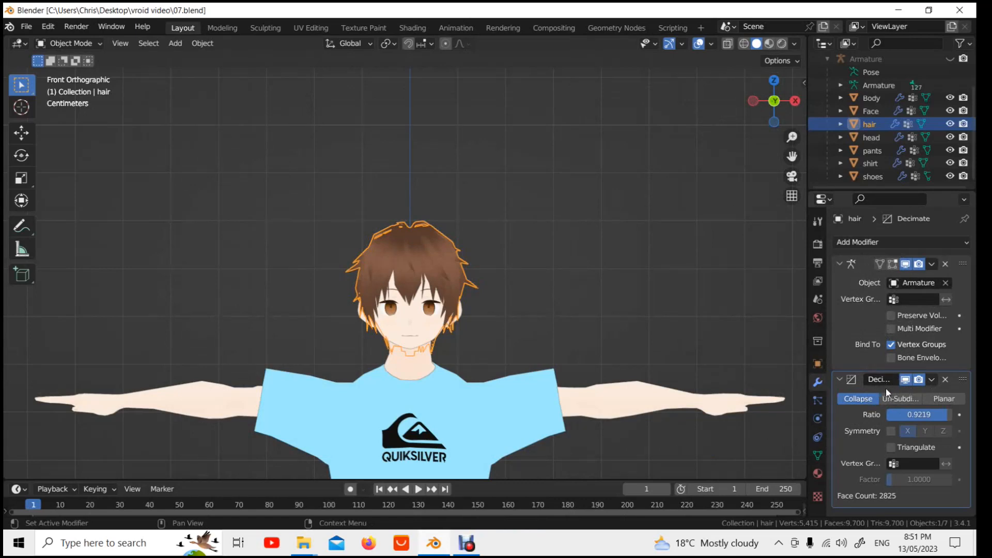
Step: Apply the Decimate modifiers on the hair and Body meshes
{"action": "left_click", "coordinate": [932, 380]}
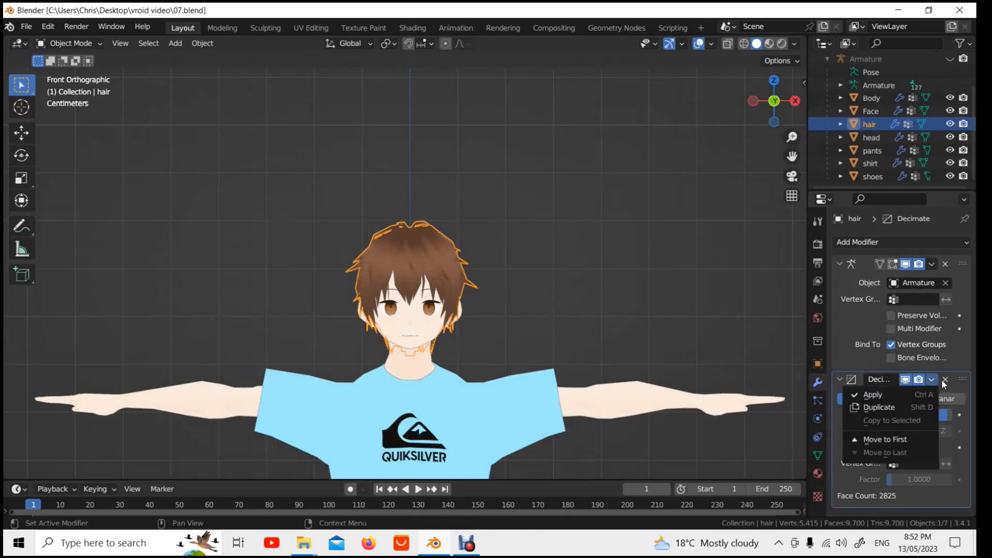
{"action": "left_click", "coordinate": [884, 395]}
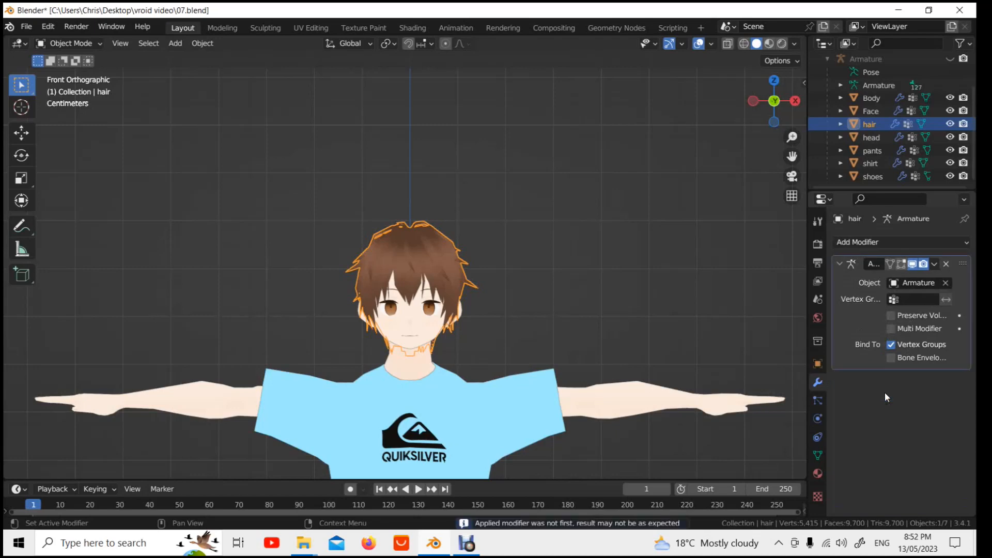
{"action": "left_click", "coordinate": [873, 98]}
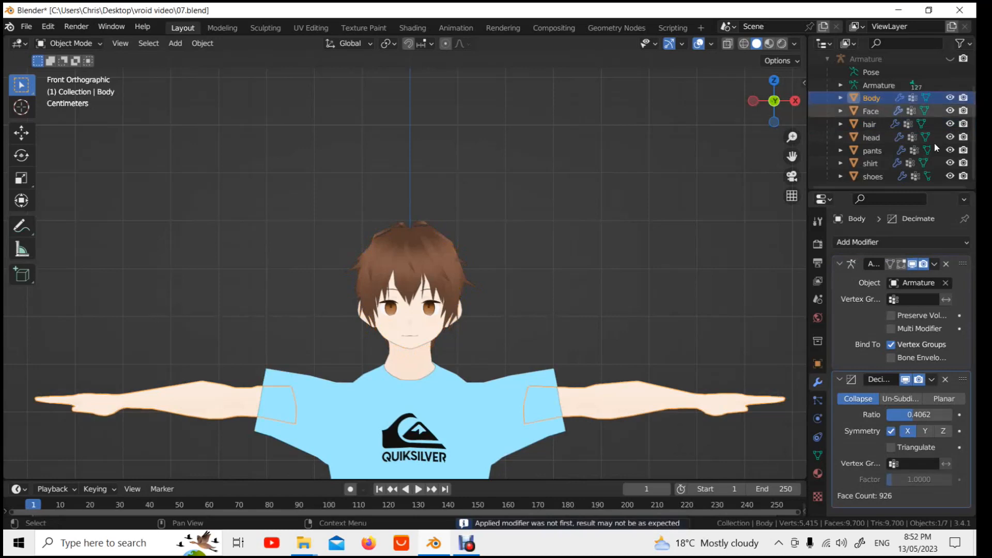
{"action": "left_click", "coordinate": [931, 380]}
{"action": "left_click", "coordinate": [907, 398]}
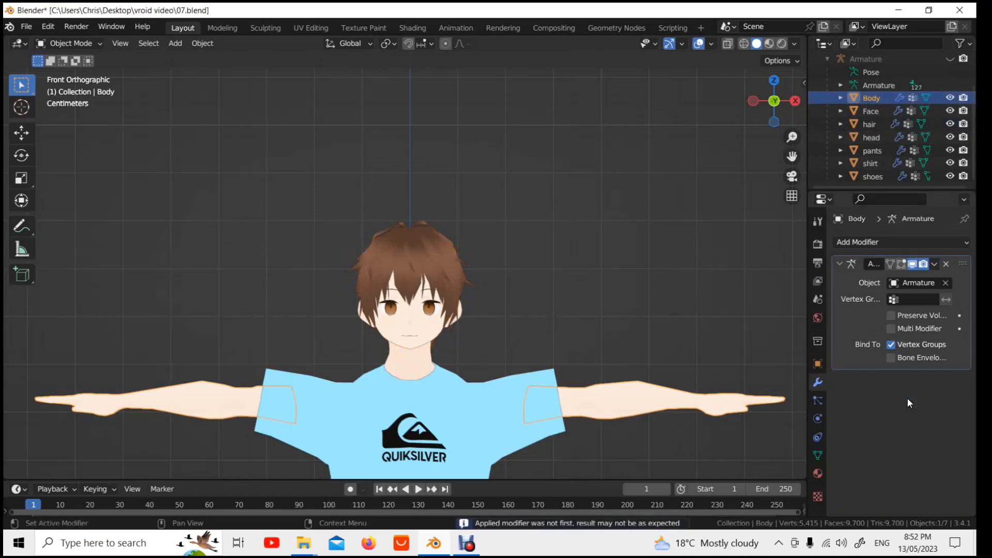
Step: Check the Face, hair and head meshes for remaining Decimate modifiers, and apply the one on the pants
{"action": "left_click", "coordinate": [883, 111]}
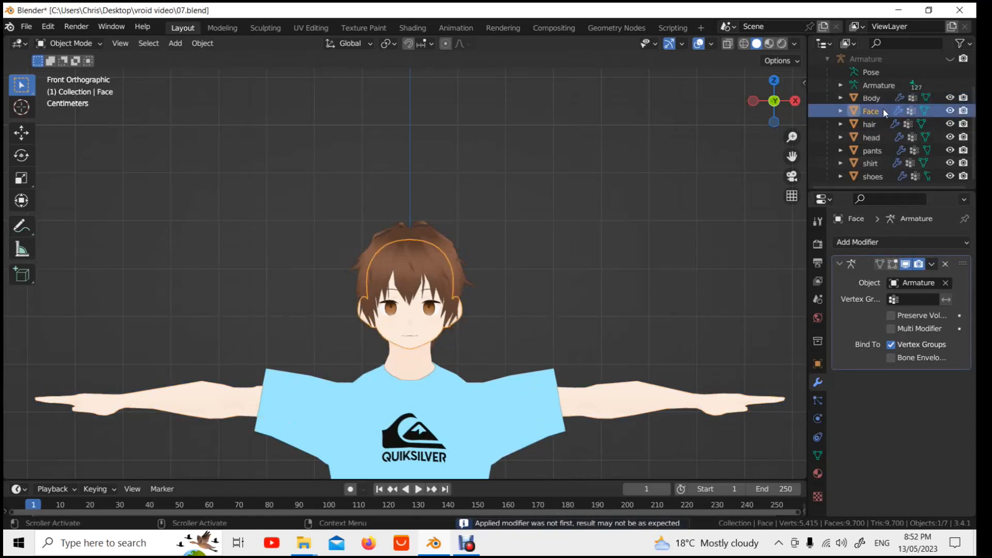
{"action": "left_click", "coordinate": [884, 122]}
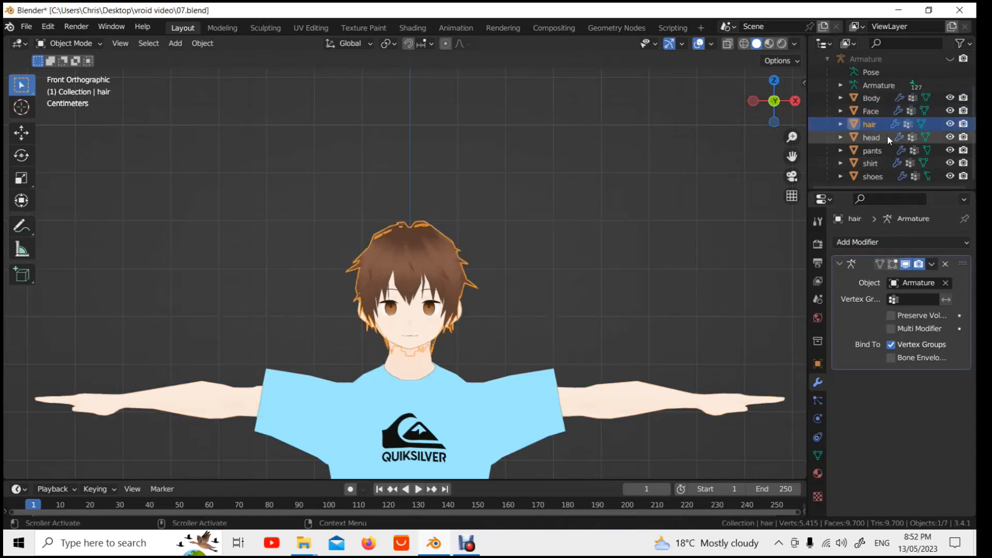
{"action": "left_click", "coordinate": [888, 135]}
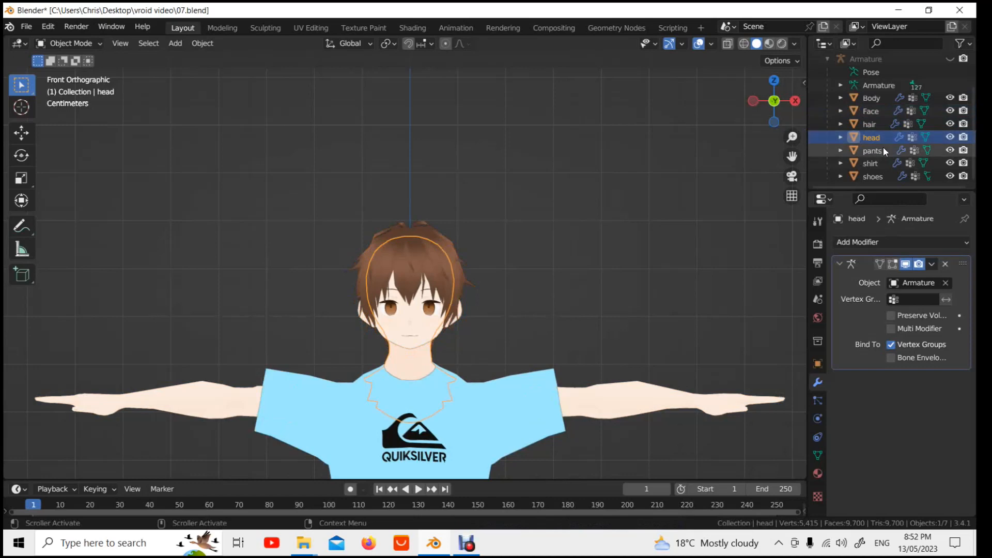
{"action": "left_click", "coordinate": [882, 149]}
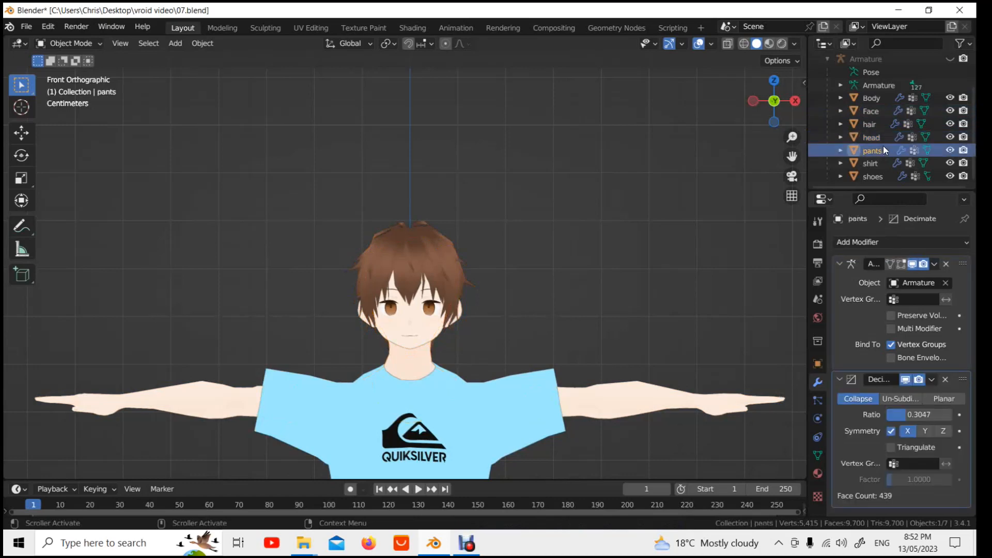
{"action": "left_click", "coordinate": [931, 379]}
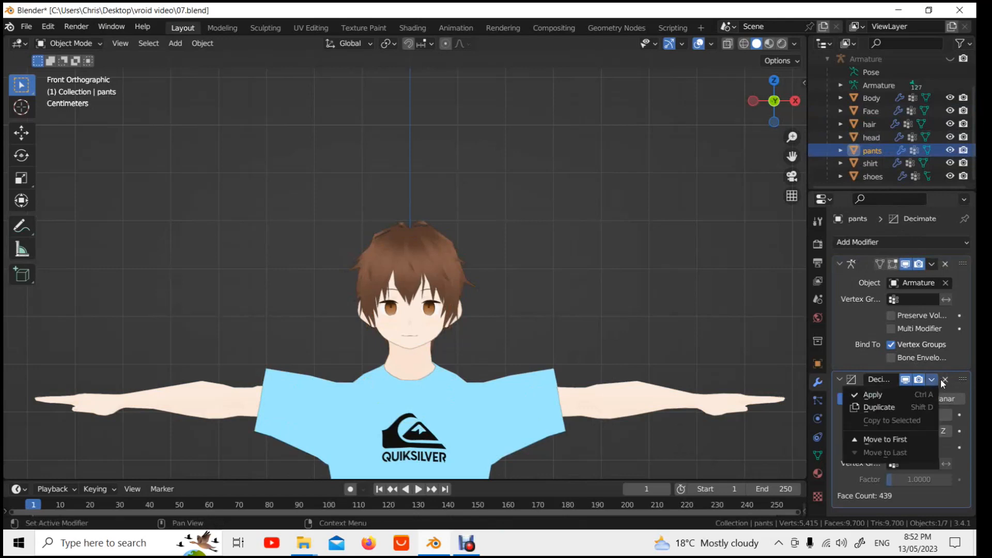
{"action": "left_click", "coordinate": [905, 393]}
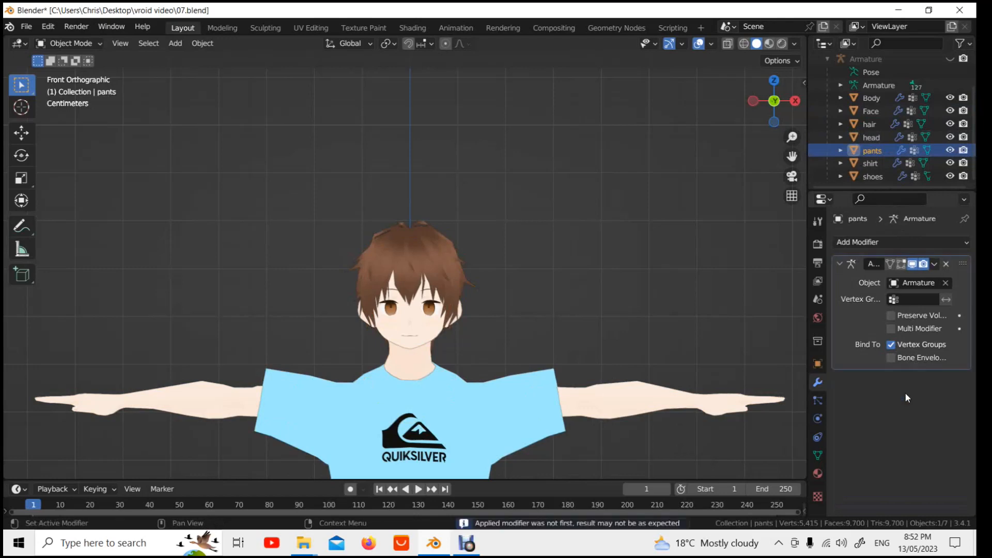
Step: Apply the Decimate modifiers on the shirt and shoes meshes
{"action": "left_click", "coordinate": [881, 163]}
{"action": "left_click", "coordinate": [932, 380]}
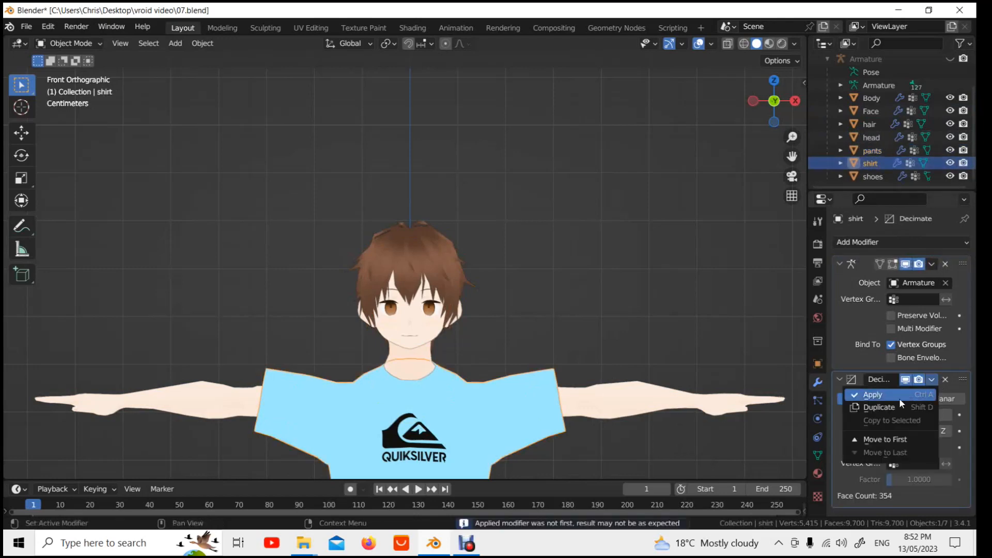
{"action": "left_click", "coordinate": [899, 397]}
{"action": "left_click", "coordinate": [882, 176]}
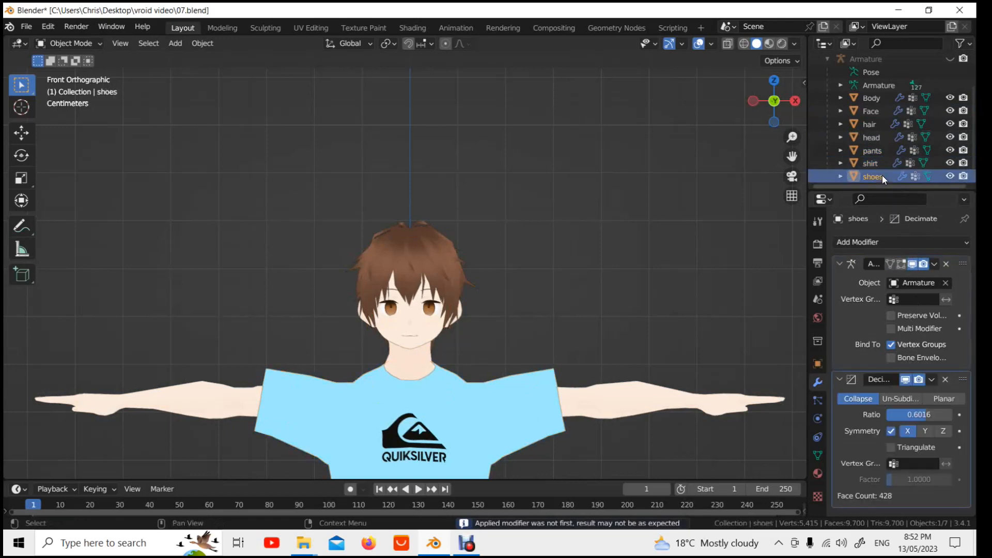
{"action": "left_click", "coordinate": [933, 379]}
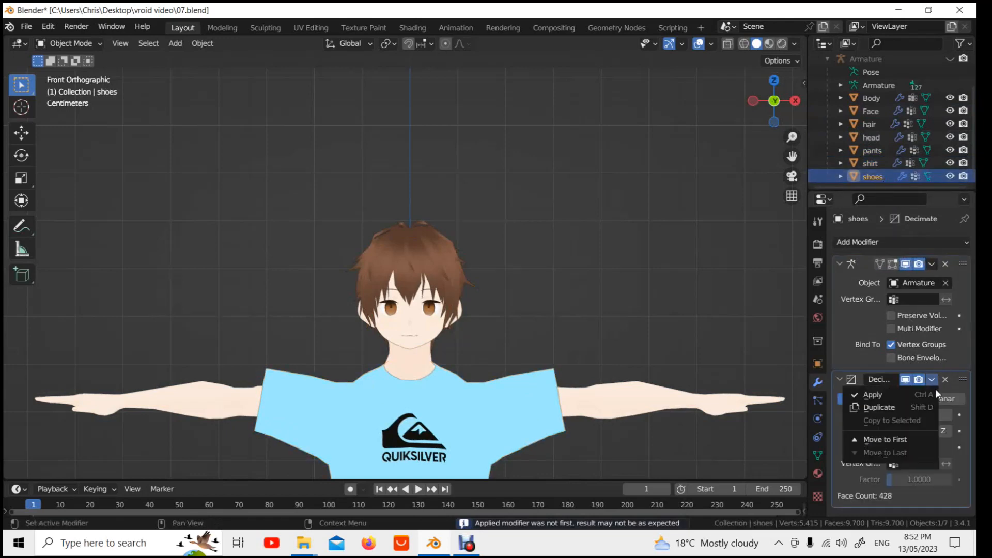
{"action": "left_click", "coordinate": [910, 399]}
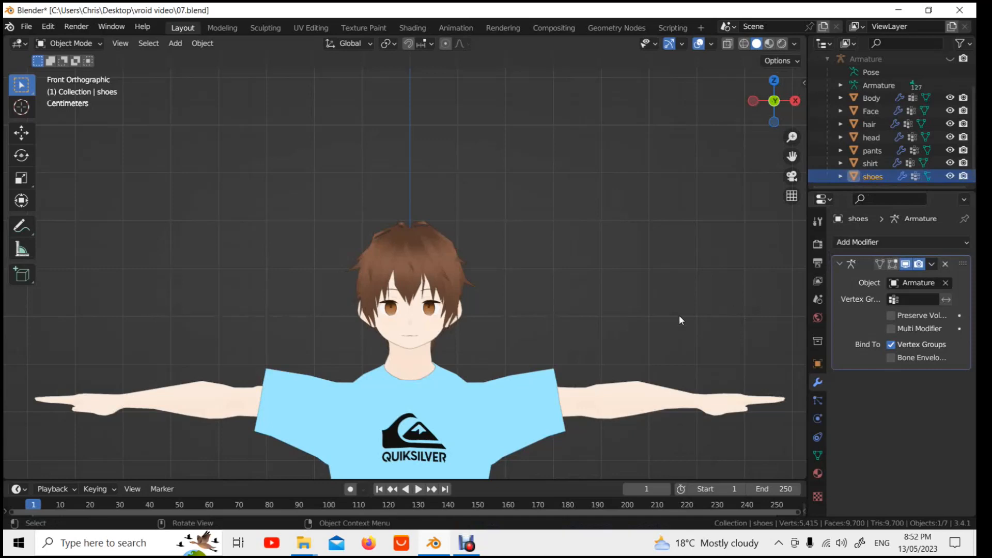
Step: Unhide the armature and check the bone limits in the vrchat ranking 2.png image
{"action": "left_click", "coordinate": [963, 59]}
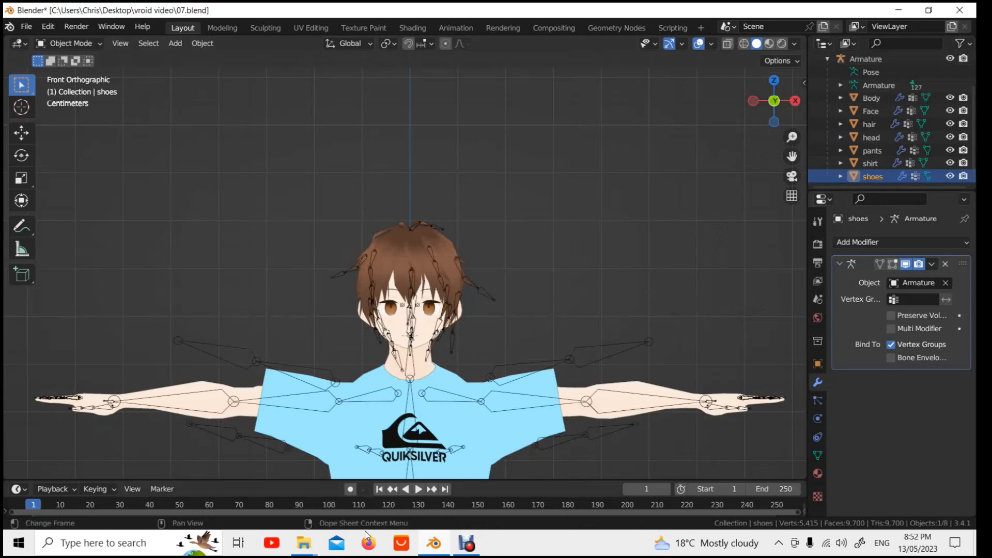
{"action": "left_click", "coordinate": [315, 553]}
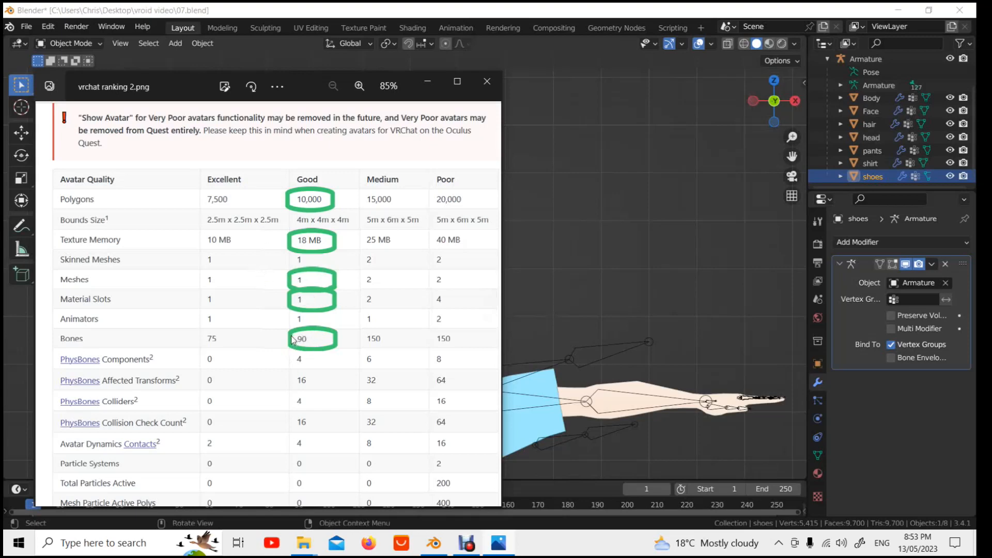
{"action": "left_click", "coordinate": [428, 82]}
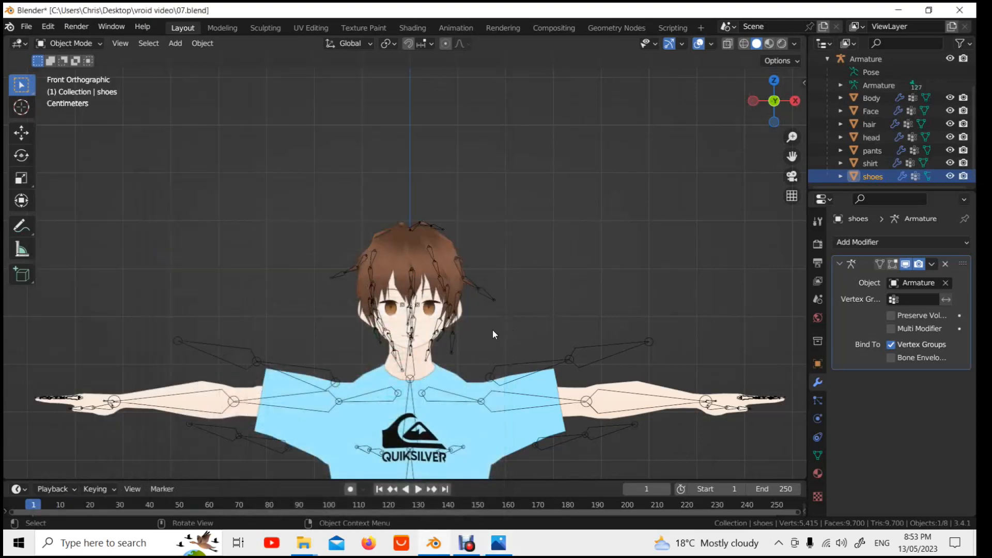
Step: Select the armature and switch it to Edit Mode to work on the bones around the head and hair
{"action": "scroll", "coordinate": [405, 272], "scroll_direction": "up", "scroll_amount": 5}
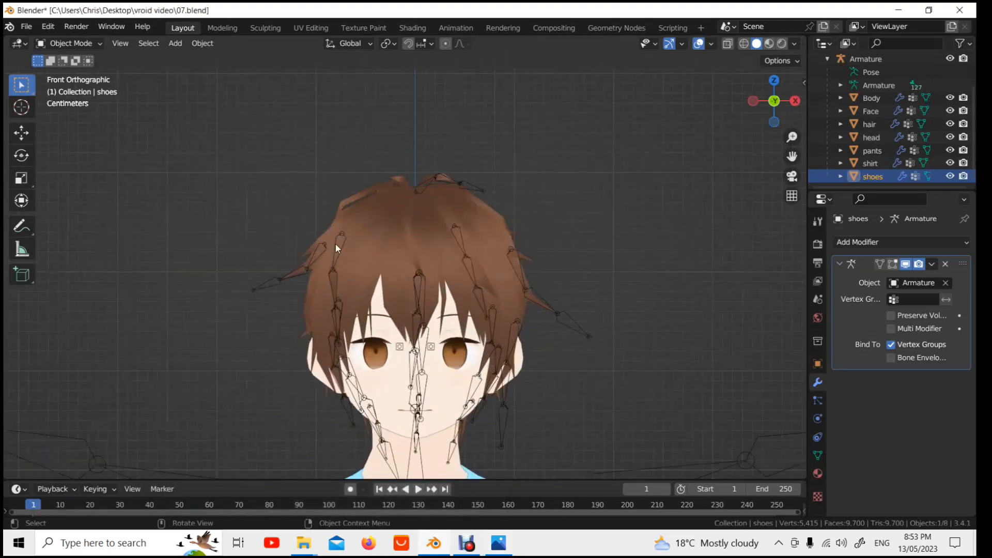
{"action": "scroll", "coordinate": [481, 255], "scroll_direction": "up", "scroll_amount": 1}
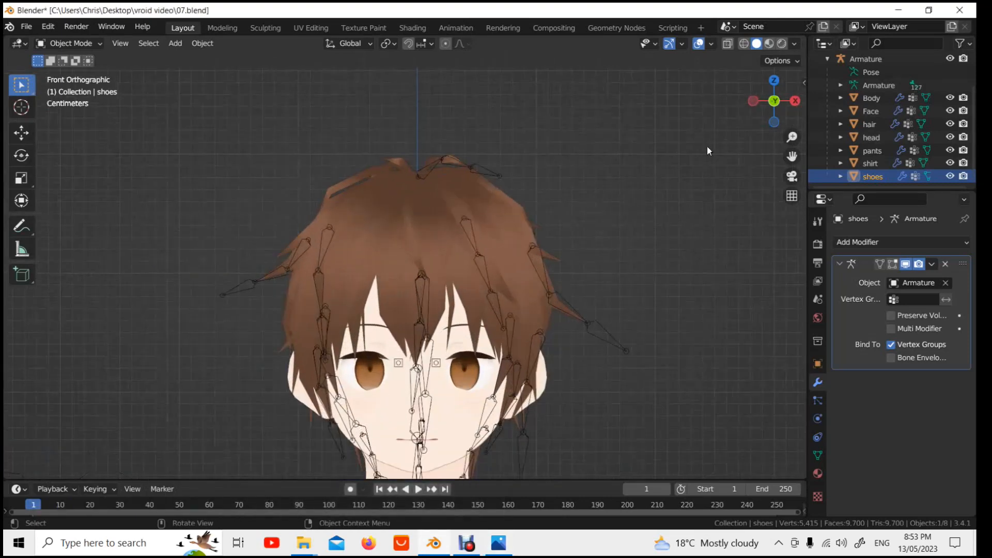
{"action": "left_click_drag", "start_coordinate": [791, 155], "coordinate": [789, 46]}
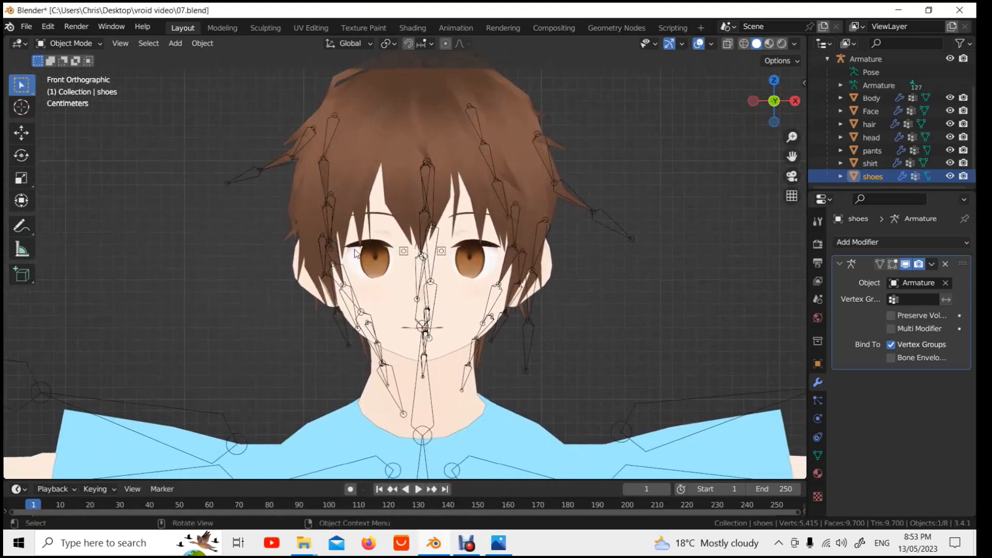
{"action": "left_click", "coordinate": [437, 300]}
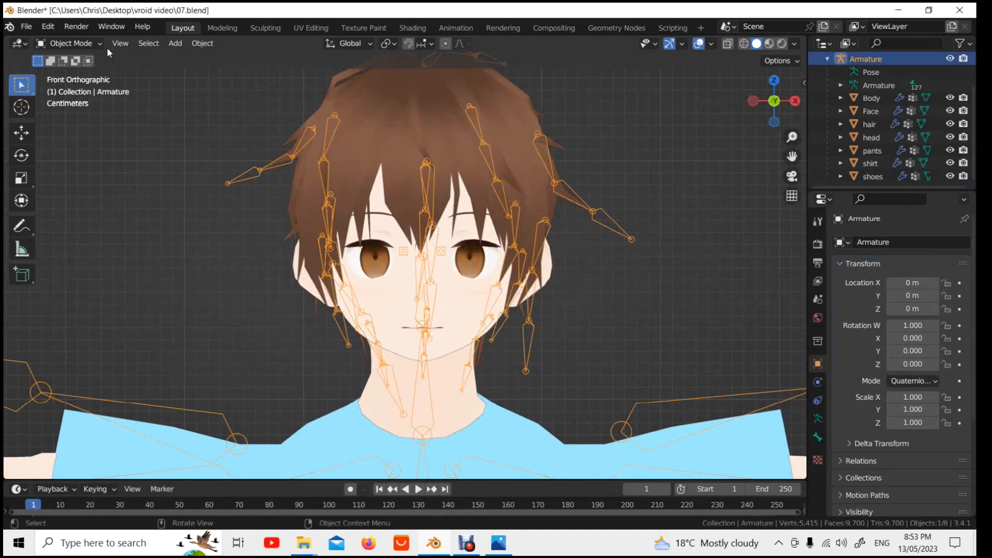
{"action": "left_click", "coordinate": [90, 43]}
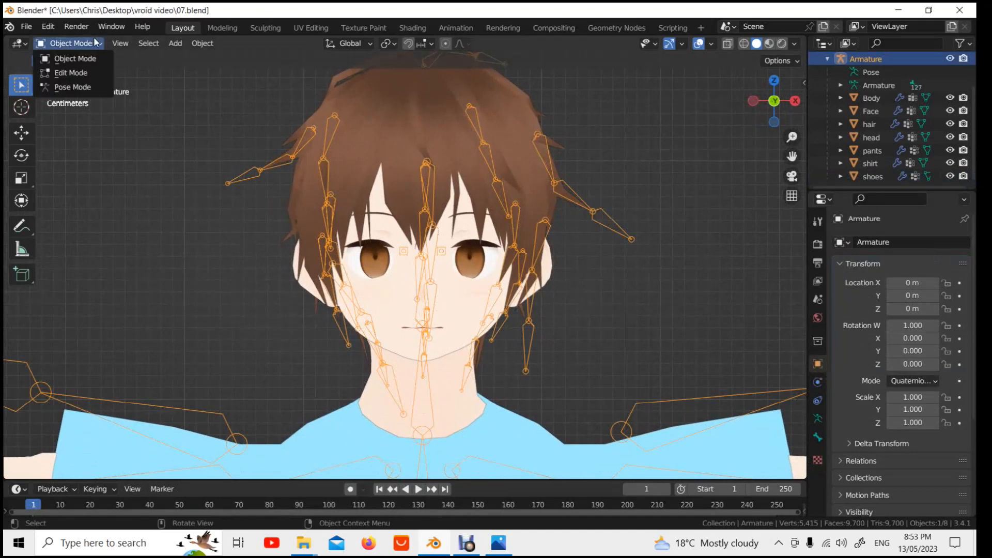
{"action": "left_click", "coordinate": [84, 73]}
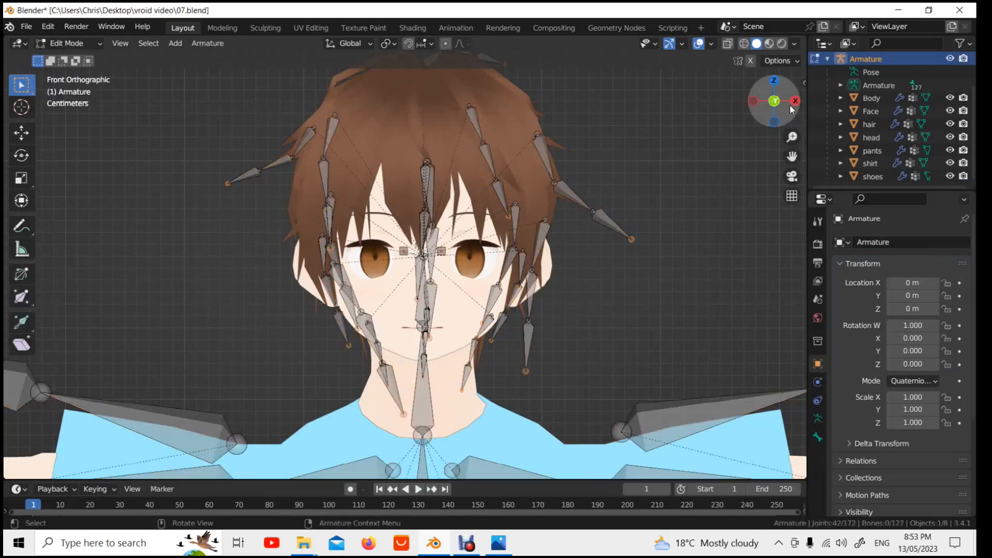
{"action": "left_click_drag", "start_coordinate": [792, 156], "coordinate": [816, 139]}
{"action": "scroll", "coordinate": [603, 218], "scroll_direction": "up", "scroll_amount": 1}
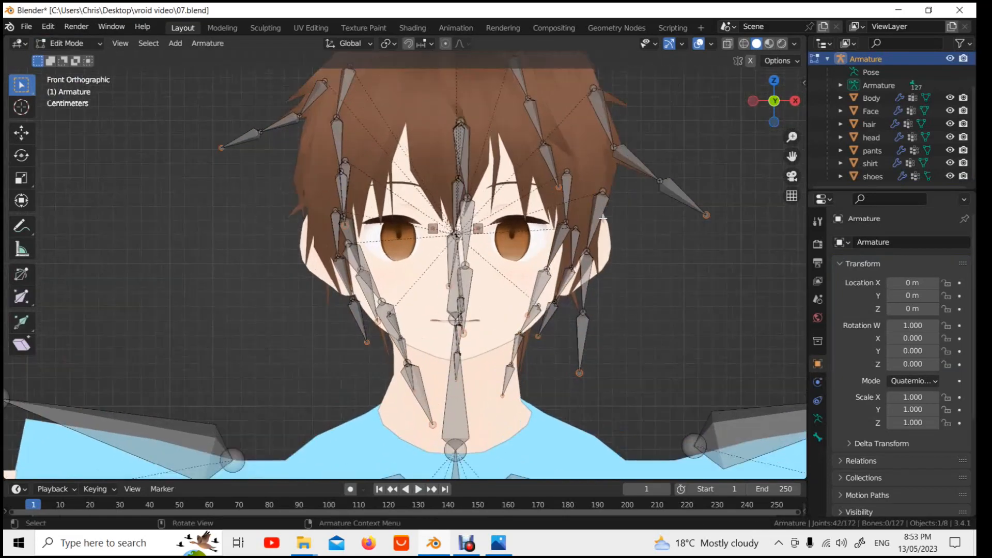
{"action": "scroll", "coordinate": [603, 218], "scroll_direction": "up", "scroll_amount": 1}
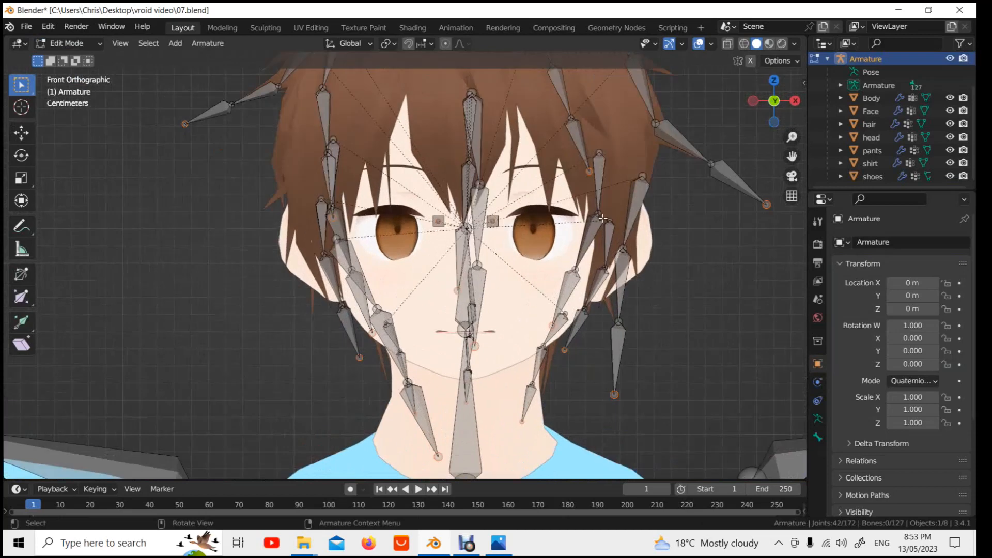
Step: Select the neck, head and both FaceEye bones one by one to identify them among the hair bones
{"action": "left_click", "coordinate": [469, 419]}
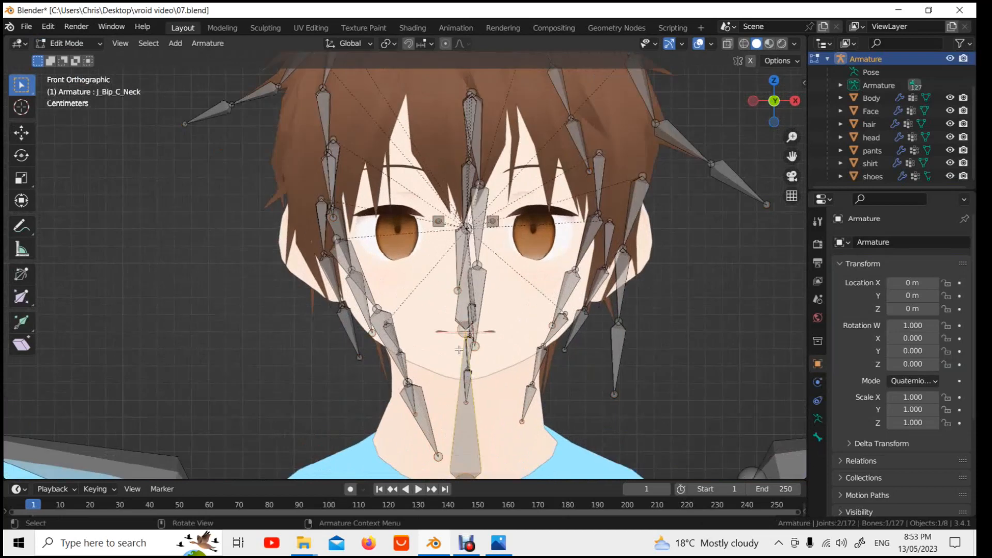
{"action": "left_click", "coordinate": [469, 301]}
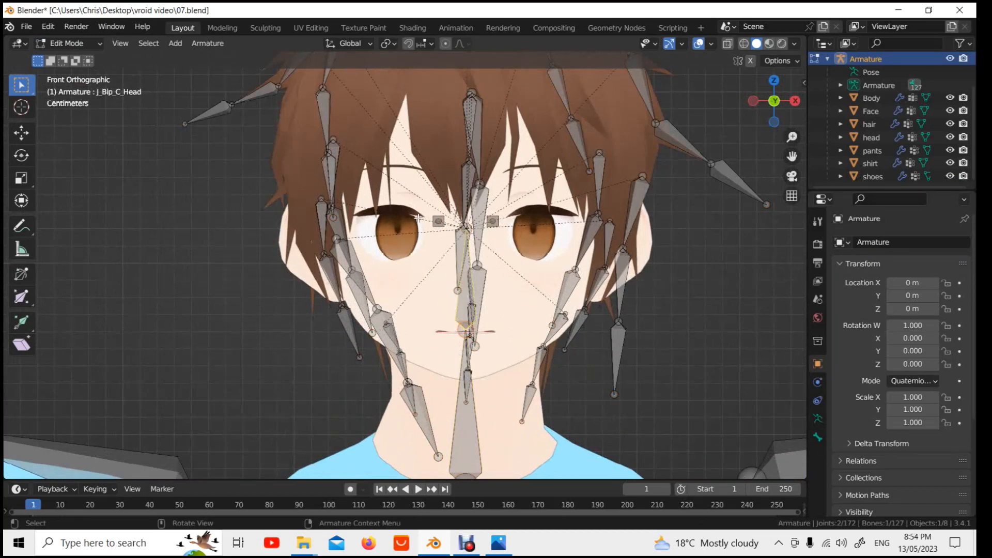
{"action": "left_click", "coordinate": [443, 220]}
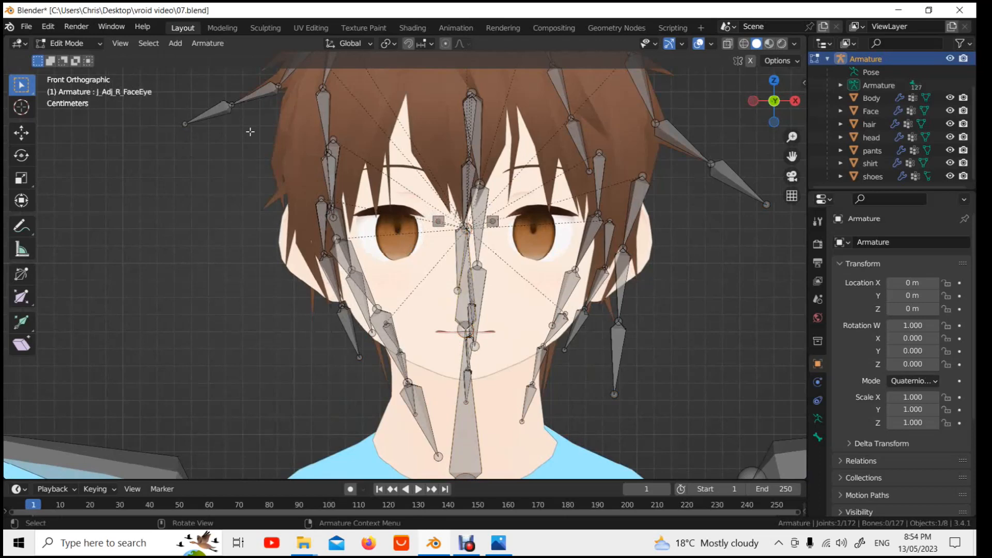
{"action": "left_click", "coordinate": [499, 222]}
{"action": "scroll", "coordinate": [411, 257], "scroll_direction": "down", "scroll_amount": 1}
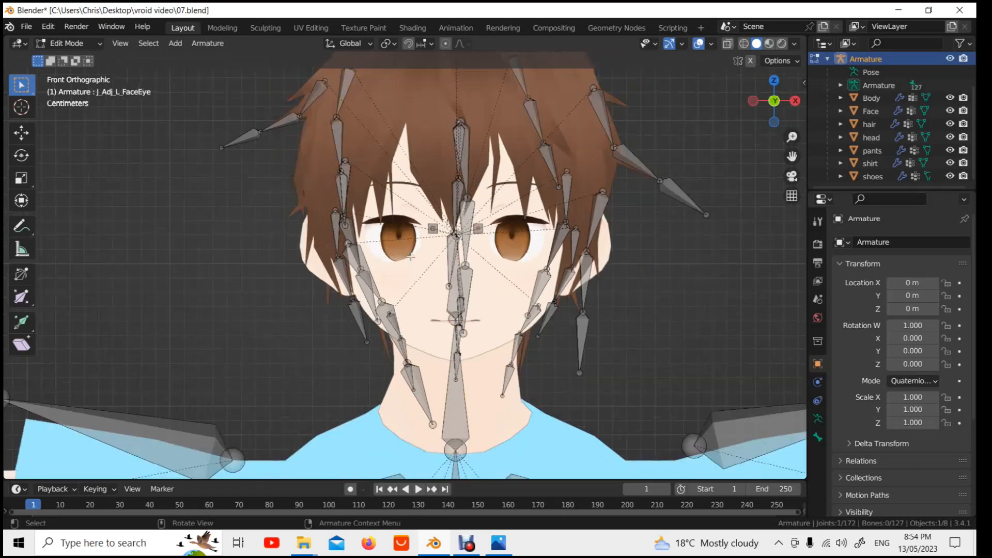
{"action": "scroll", "coordinate": [411, 256], "scroll_direction": "down", "scroll_amount": 1}
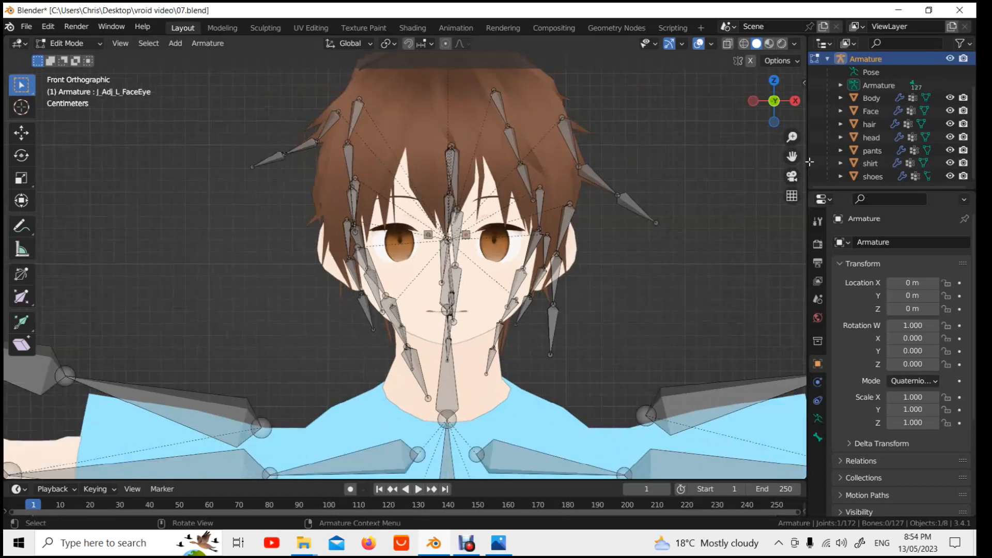
Step: Lasso-select all the hair bone chains on the avatar's right side of the head and delete those bones
{"action": "left_click_drag", "start_coordinate": [804, 162], "coordinate": [809, 177]}
{"action": "scroll", "coordinate": [620, 221], "scroll_direction": "up", "scroll_amount": 1}
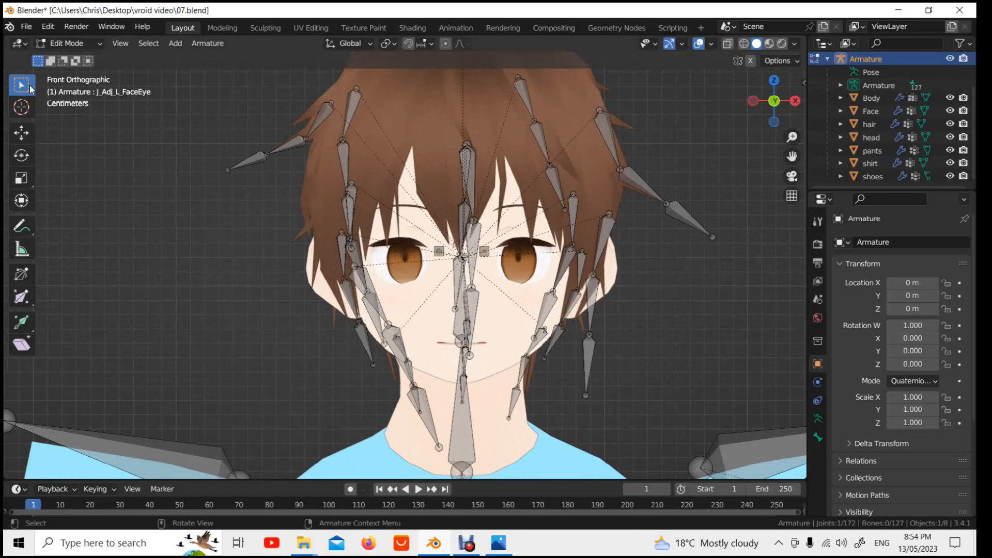
{"action": "mouse_move", "coordinate": [35, 88]}
{"action": "left_mouse_down"}
{"action": "mouse_move", "coordinate": [116, 148]}
{"action": "mouse_move", "coordinate": [114, 159]}
{"action": "left_mouse_up"}
{"action": "mouse_move", "coordinate": [436, 465]}
{"action": "left_mouse_down"}
{"action": "mouse_move", "coordinate": [446, 421]}
{"action": "mouse_move", "coordinate": [406, 292]}
{"action": "mouse_move", "coordinate": [383, 118]}
{"action": "mouse_move", "coordinate": [364, 72]}
{"action": "mouse_move", "coordinate": [238, 98]}
{"action": "mouse_move", "coordinate": [165, 195]}
{"action": "left_mouse_up"}
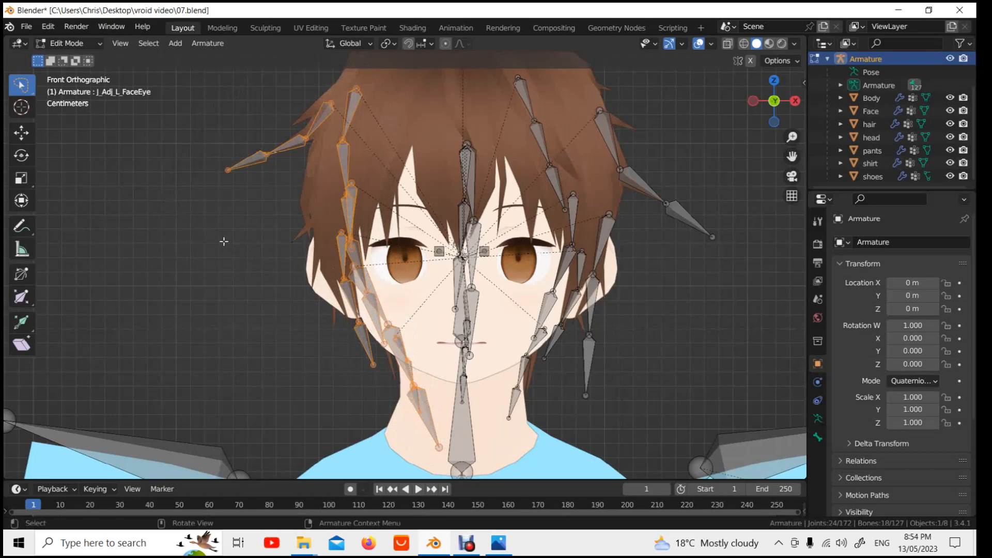
{"action": "key", "text": "x"}
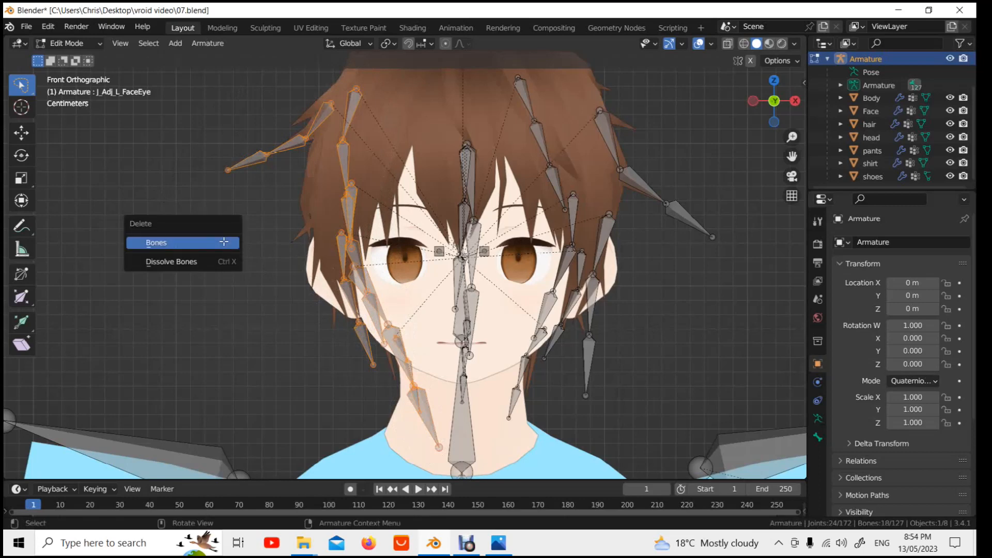
{"action": "left_click", "coordinate": [224, 242]}
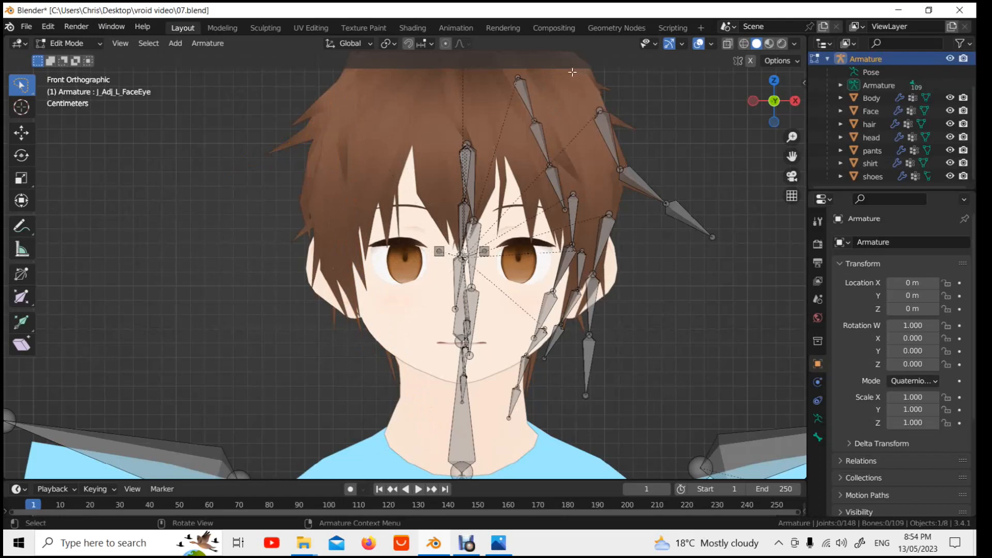
Step: Lasso-select the hair bone chains on the avatar's left side of the head and delete them
{"action": "mouse_move", "coordinate": [568, 71]}
{"action": "right_mouse_down", "text": "ctrl"}
{"action": "mouse_move", "coordinate": [511, 73]}
{"action": "mouse_move", "coordinate": [508, 148]}
{"action": "mouse_move", "coordinate": [541, 271]}
{"action": "mouse_move", "coordinate": [502, 352]}
{"action": "mouse_move", "coordinate": [510, 423]}
{"action": "mouse_move", "coordinate": [566, 441]}
{"action": "mouse_move", "coordinate": [732, 324]}
{"action": "mouse_move", "coordinate": [771, 174]}
{"action": "mouse_move", "coordinate": [690, 98]}
{"action": "right_mouse_up", "text": "ctrl"}
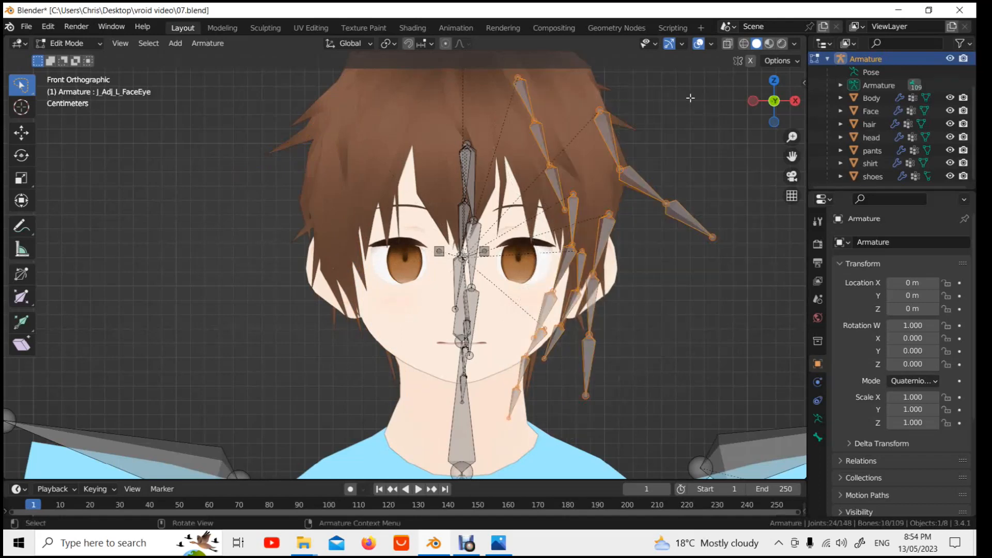
{"action": "key", "text": "x"}
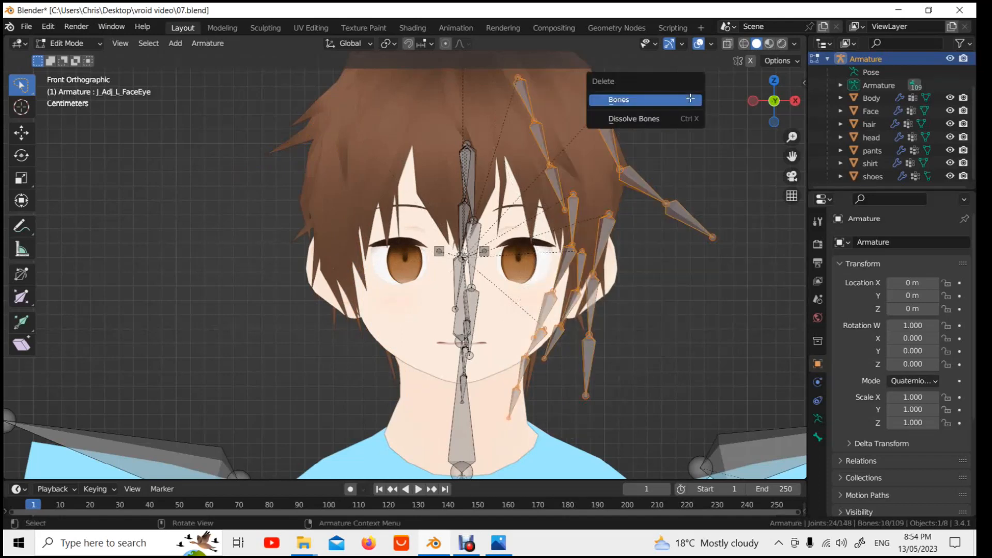
{"action": "left_click", "coordinate": [691, 99]}
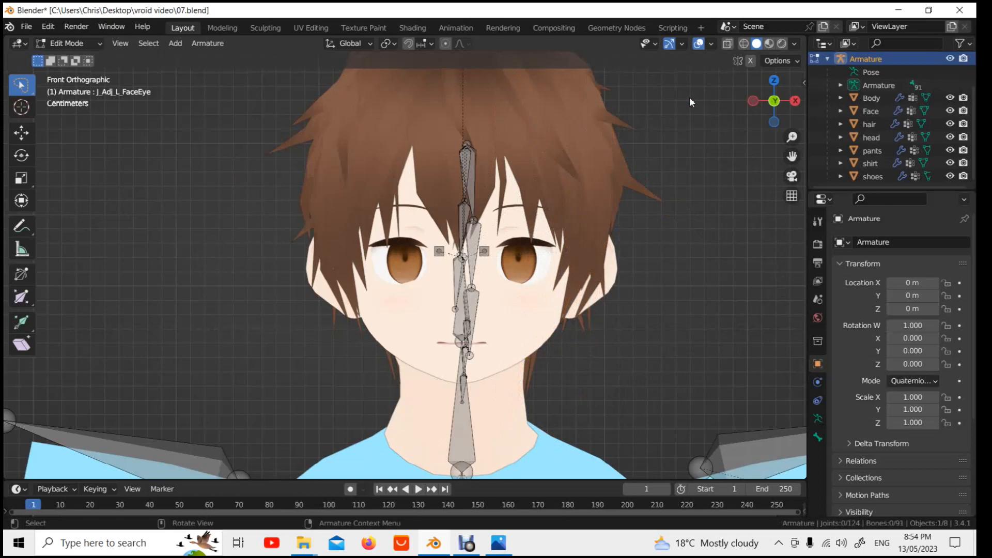
Step: In the right orthographic view, lasso-select the fringe bone chain in front of the face and delete it
{"action": "left_click", "coordinate": [795, 101]}
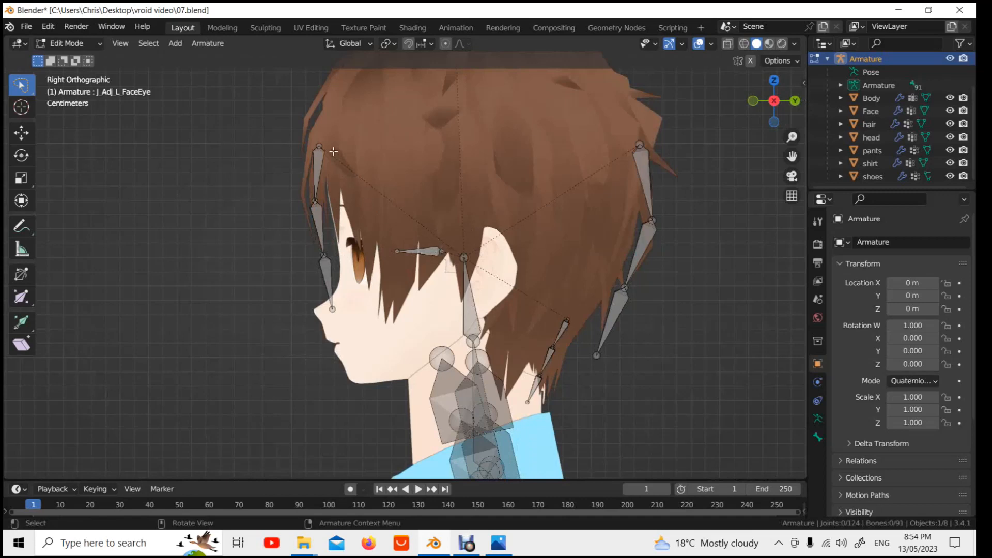
{"action": "mouse_move", "coordinate": [318, 108]}
{"action": "right_mouse_down", "text": "ctrl"}
{"action": "mouse_move", "coordinate": [356, 274]}
{"action": "mouse_move", "coordinate": [320, 335]}
{"action": "mouse_move", "coordinate": [268, 150]}
{"action": "right_mouse_up", "text": "ctrl"}
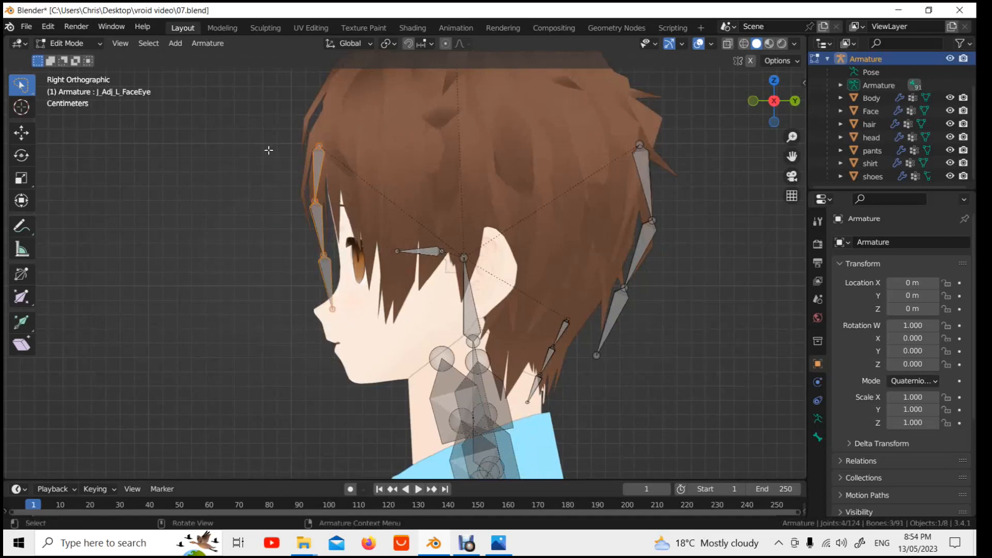
{"action": "key", "text": "x"}
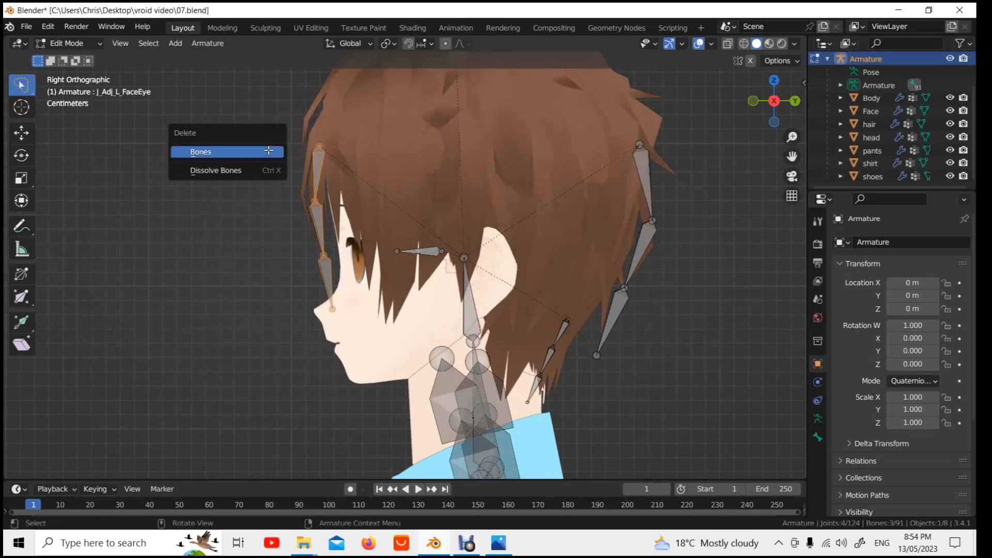
{"action": "left_click", "coordinate": [268, 150]}
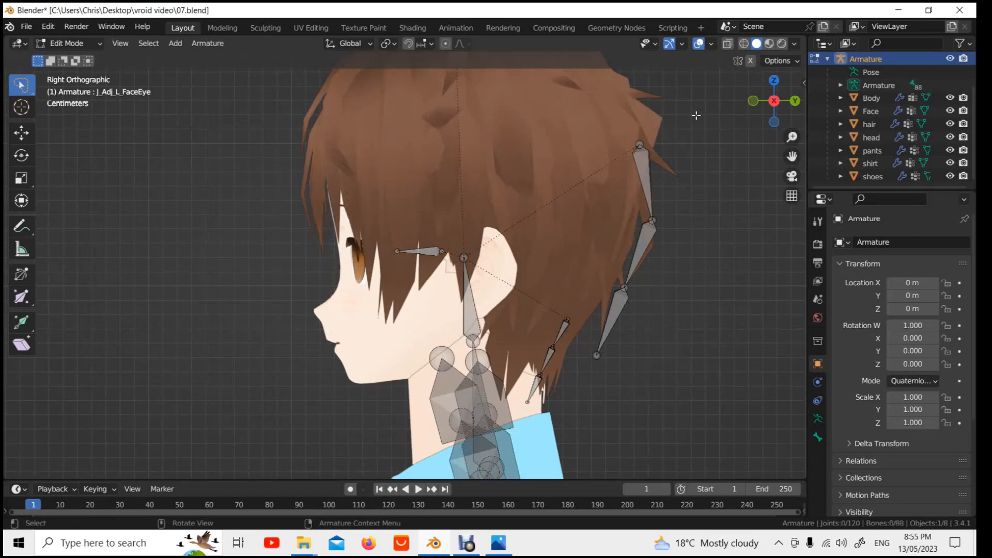
Step: Lasso-select the hair bone chains at the back of the head and nape and delete them
{"action": "mouse_move", "coordinate": [696, 115]}
{"action": "right_mouse_down", "text": "ctrl"}
{"action": "mouse_move", "coordinate": [636, 111]}
{"action": "mouse_move", "coordinate": [574, 305]}
{"action": "mouse_move", "coordinate": [534, 338]}
{"action": "mouse_move", "coordinate": [525, 380]}
{"action": "mouse_move", "coordinate": [543, 406]}
{"action": "mouse_move", "coordinate": [558, 413]}
{"action": "mouse_move", "coordinate": [674, 365]}
{"action": "mouse_move", "coordinate": [690, 217]}
{"action": "right_mouse_up", "text": "ctrl"}
{"action": "key", "text": "x"}
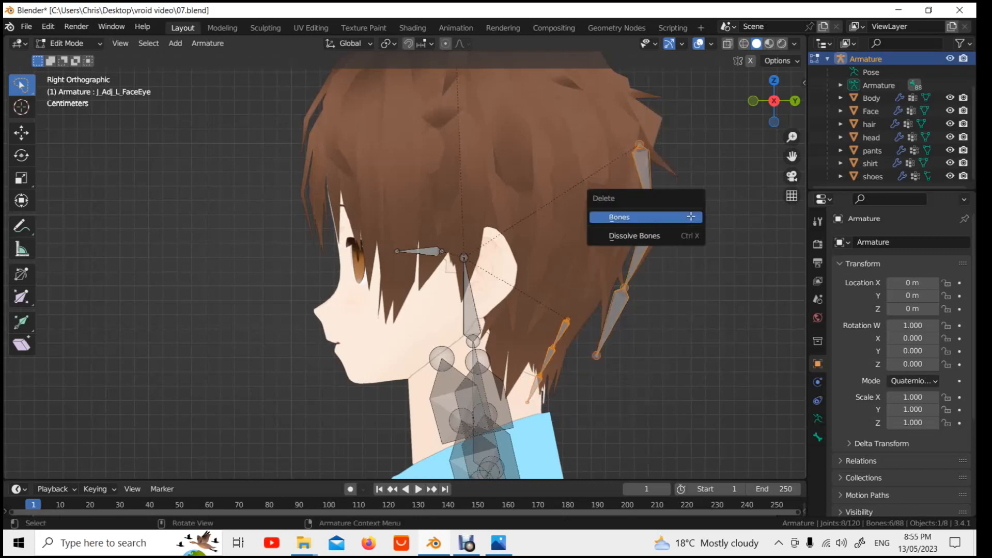
Step: Delete the selected hair bones at the back of the head and check the head from the back, side and front
{"action": "left_click", "coordinate": [690, 216]}
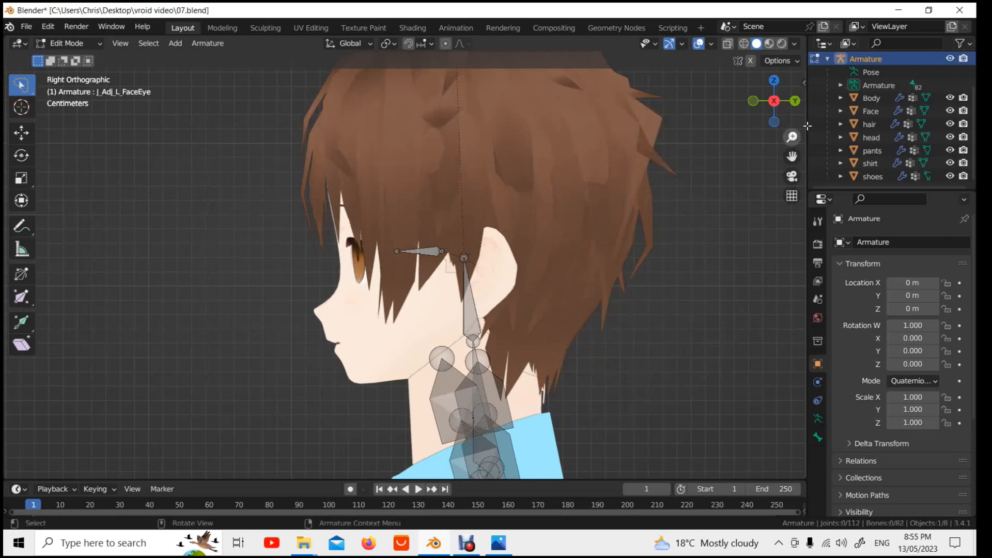
{"action": "left_click", "coordinate": [799, 100]}
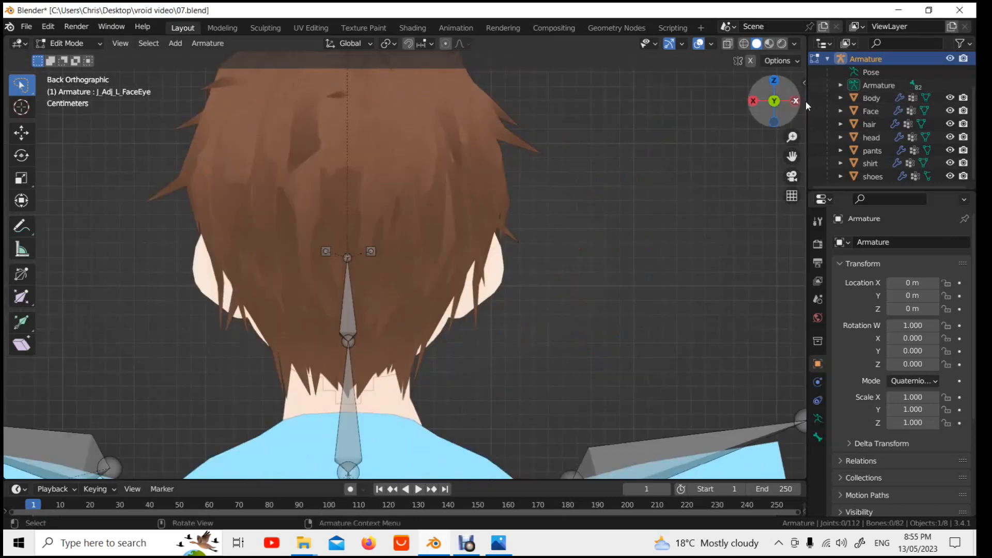
{"action": "left_click", "coordinate": [800, 100]}
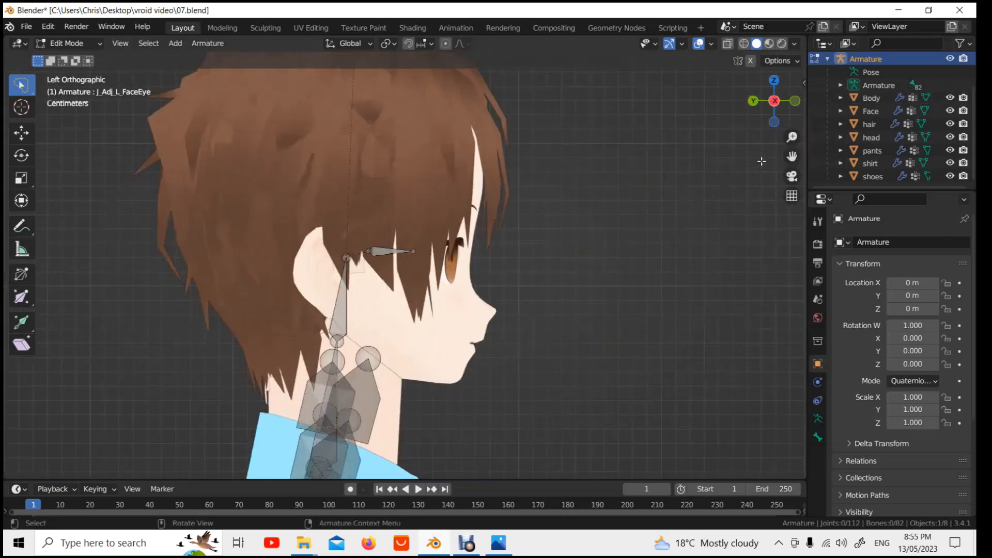
{"action": "left_click", "coordinate": [803, 100]}
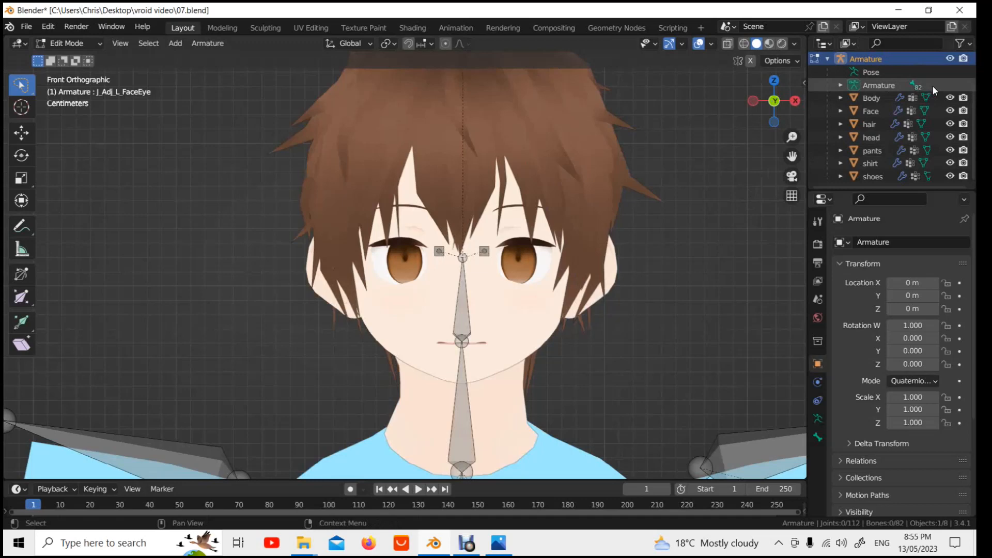
Step: Delete the chain of three hair bones on top of the head
{"action": "scroll", "coordinate": [678, 317], "scroll_direction": "down", "scroll_amount": 2}
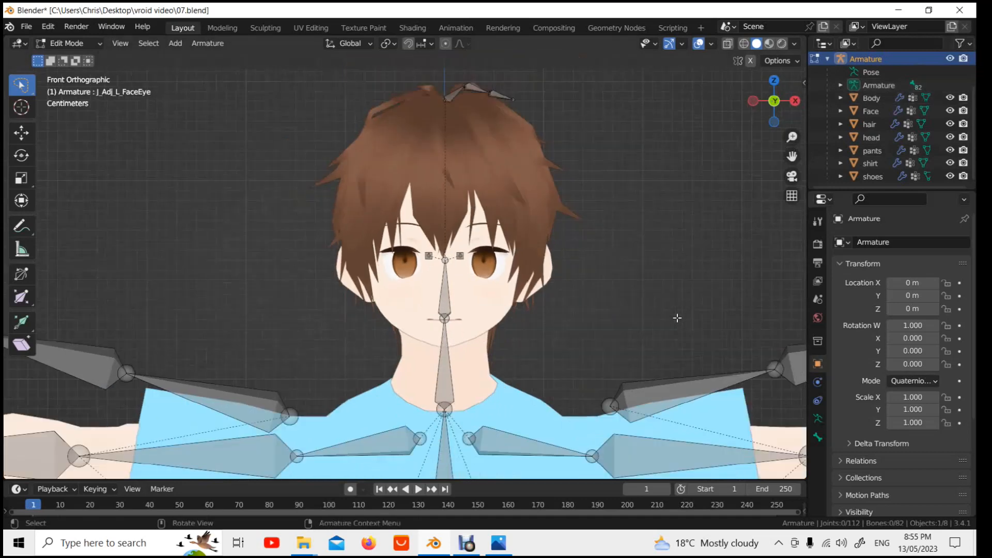
{"action": "scroll", "coordinate": [676, 317], "scroll_direction": "down", "scroll_amount": 3}
{"action": "scroll", "coordinate": [524, 127], "scroll_direction": "up", "scroll_amount": 2}
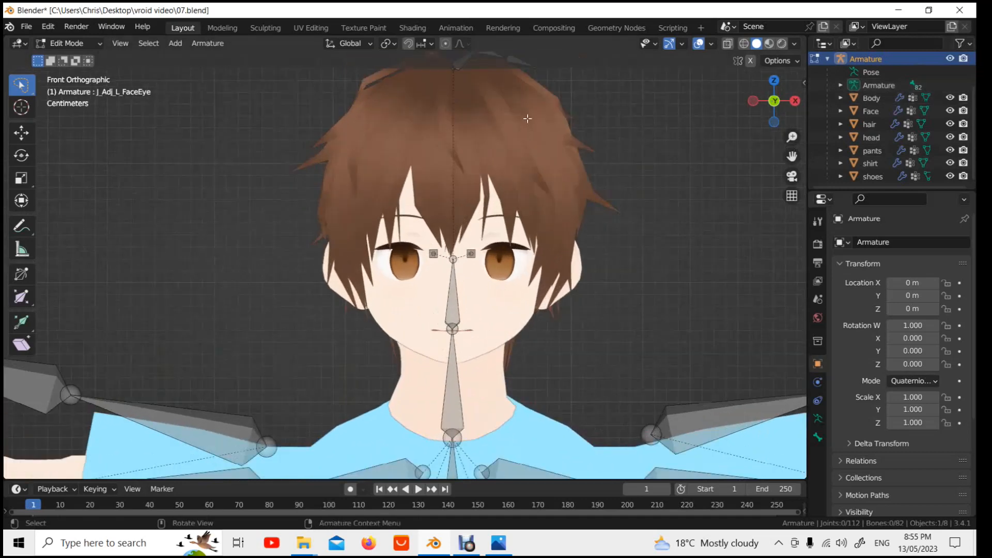
{"action": "scroll", "coordinate": [527, 118], "scroll_direction": "down", "scroll_amount": 2}
{"action": "mouse_move", "coordinate": [791, 156]}
{"action": "left_mouse_down"}
{"action": "mouse_move", "coordinate": [814, 206]}
{"action": "mouse_move", "coordinate": [839, 332]}
{"action": "left_mouse_up"}
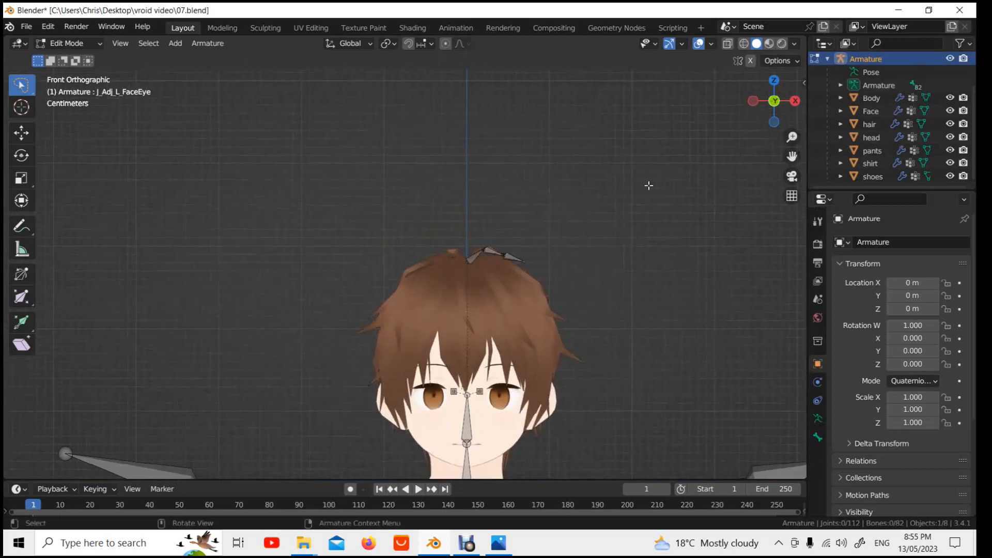
{"action": "scroll", "coordinate": [536, 192], "scroll_direction": "up", "scroll_amount": 3}
{"action": "left_click_drag", "start_coordinate": [452, 176], "coordinate": [630, 331]}
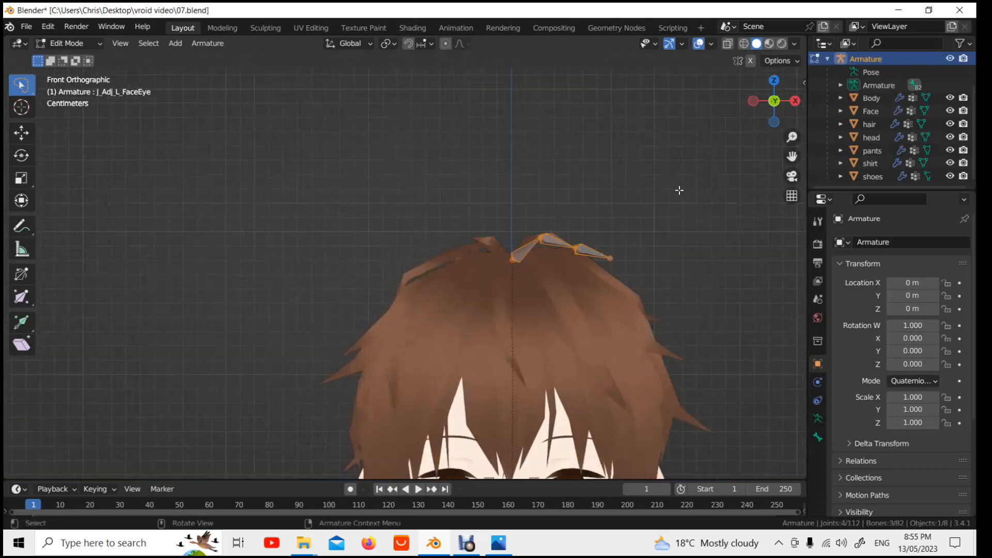
{"action": "key", "text": "x"}
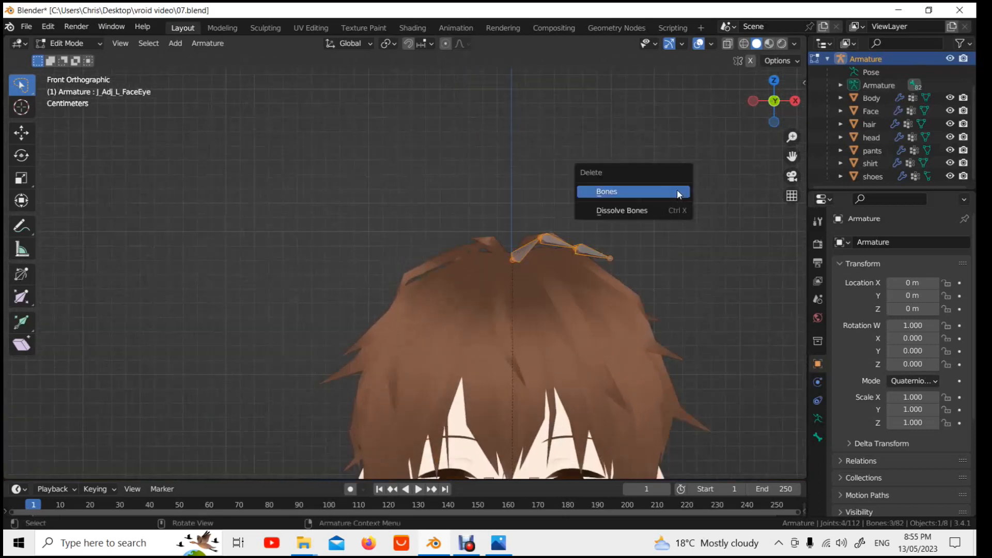
{"action": "left_click", "coordinate": [678, 192]}
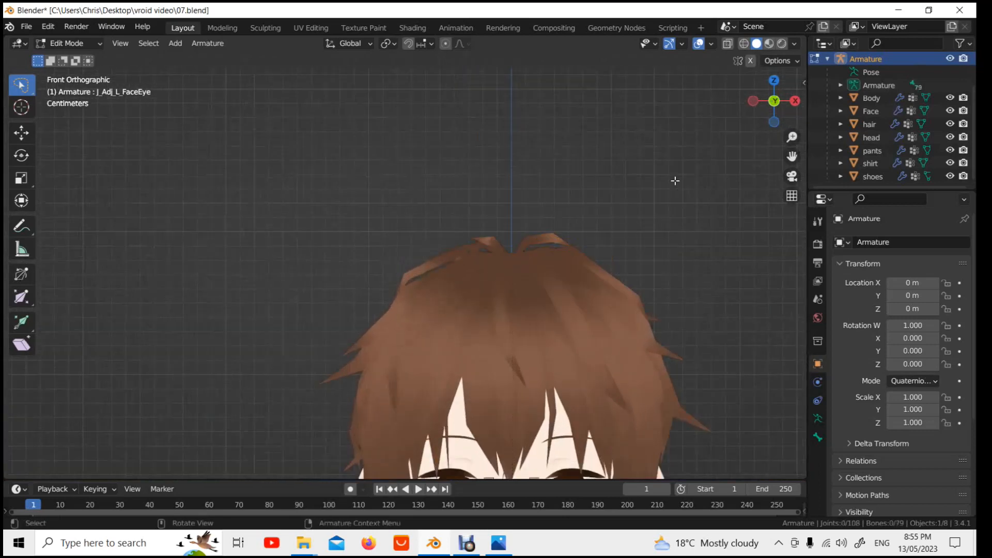
Step: Check the bone limits for each avatar quality in the image vrchat ranking 2.png, and return to the full armature
{"action": "middle_click_drag", "start_coordinate": [675, 177], "coordinate": [669, 149]}
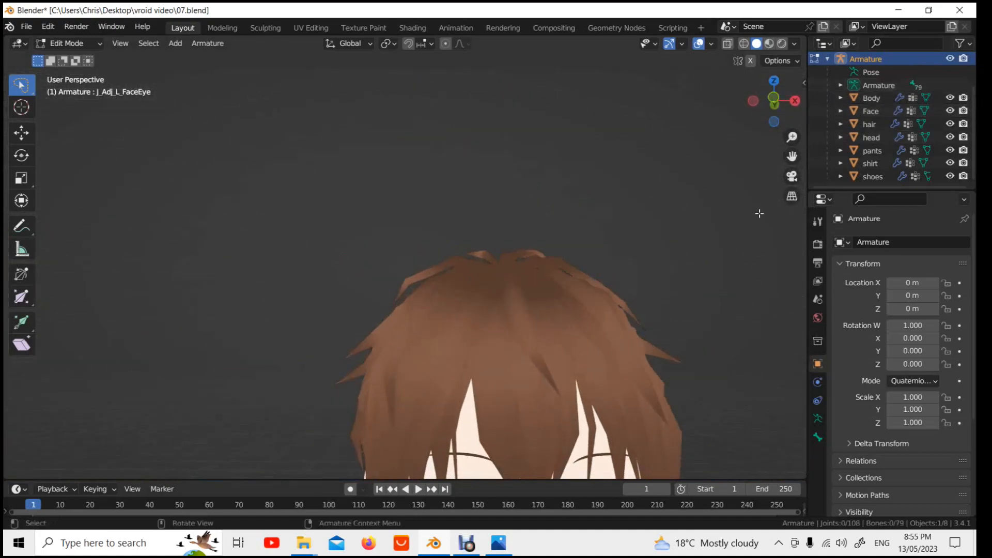
{"action": "left_click", "coordinate": [503, 551]}
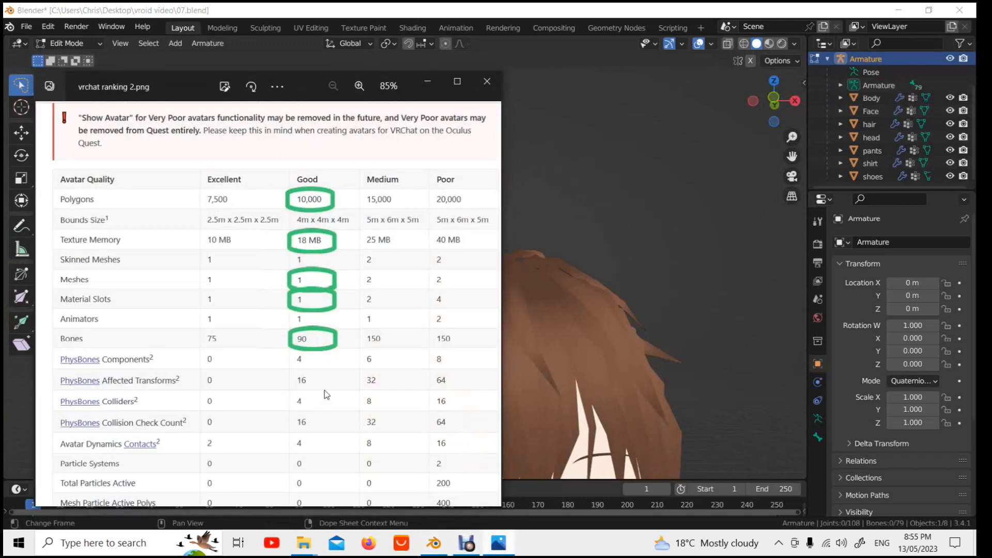
{"action": "left_click", "coordinate": [506, 551]}
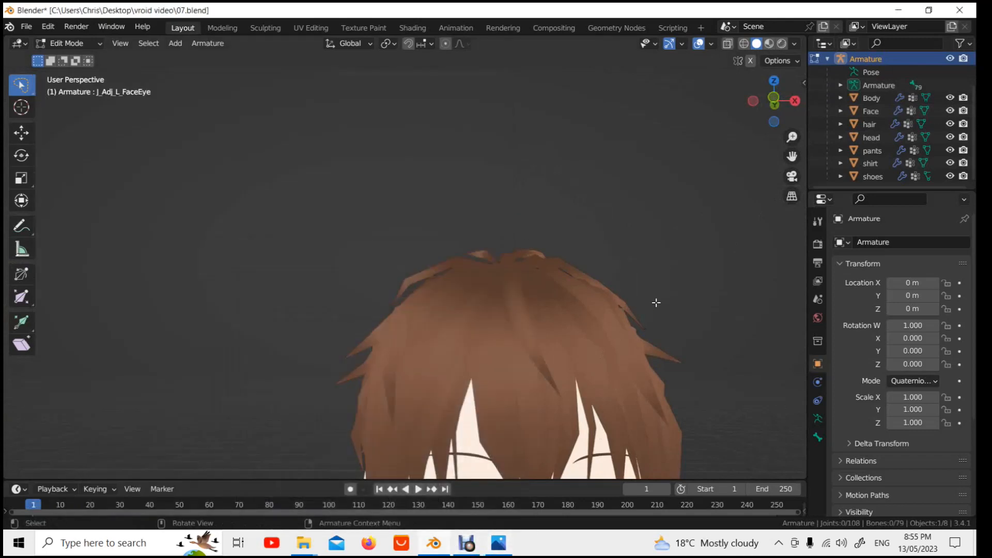
{"action": "scroll", "coordinate": [655, 301], "scroll_direction": "down", "scroll_amount": 4}
{"action": "scroll", "coordinate": [501, 288], "scroll_direction": "down", "scroll_amount": 3}
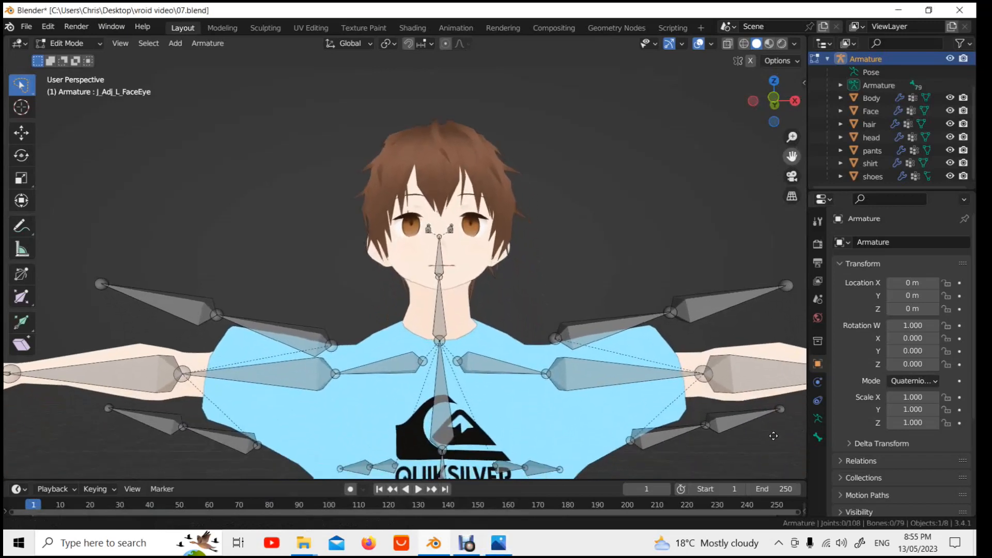
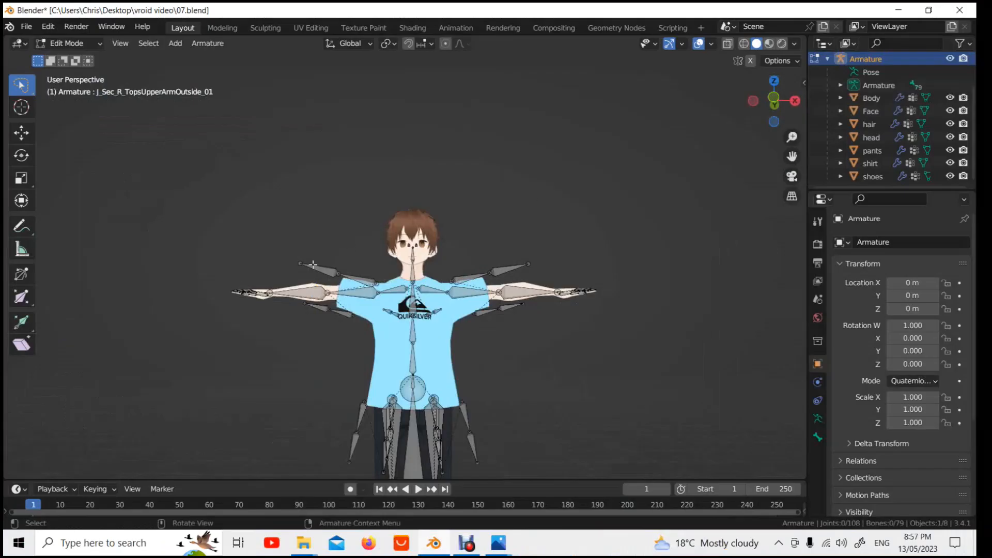
Step: Delete the outer end bones of the upper and lower sleeve chains on both arms
{"action": "left_click", "coordinate": [324, 268]}
{"action": "scroll", "coordinate": [285, 304], "scroll_direction": "up", "scroll_amount": 4}
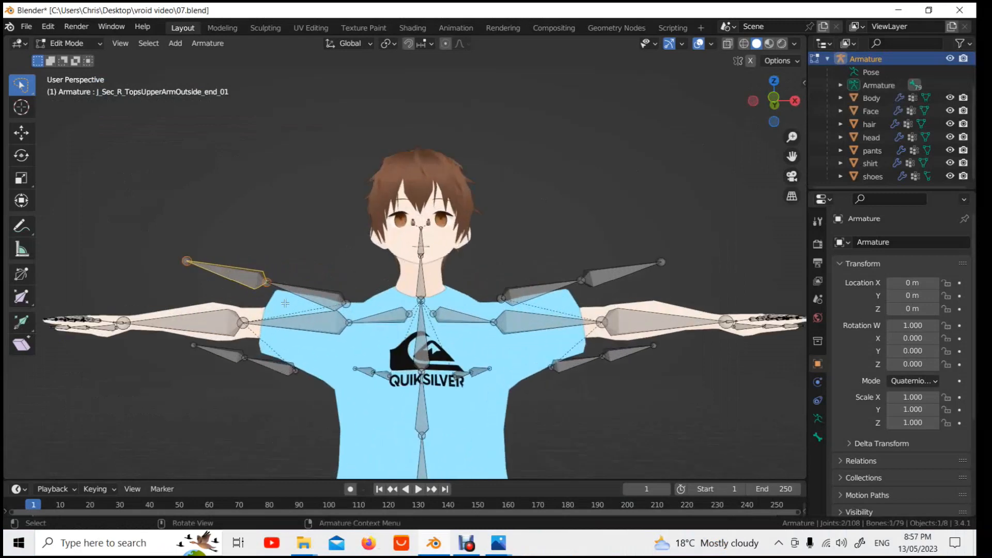
{"action": "left_click", "coordinate": [225, 358], "text": "shift"}
{"action": "left_click", "coordinate": [620, 272], "text": "shift"}
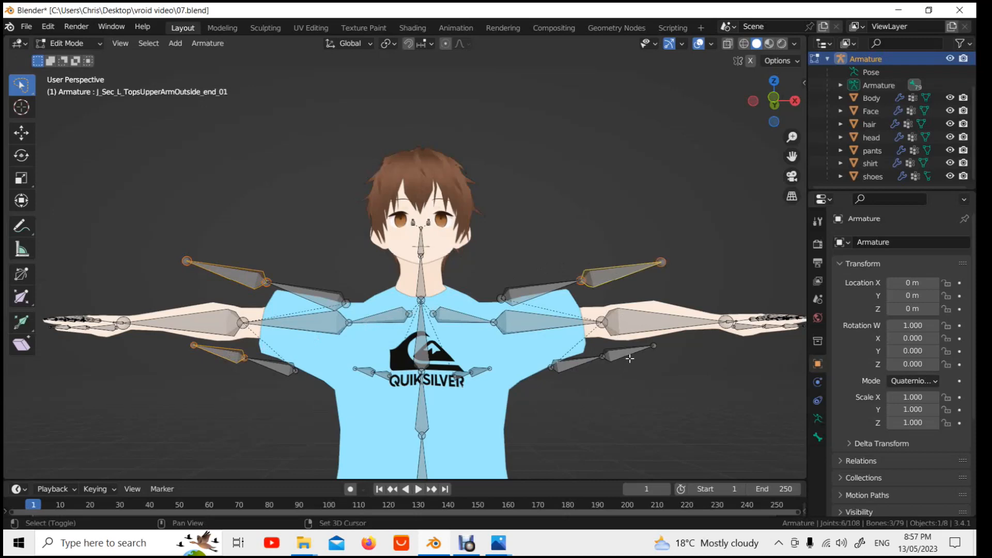
{"action": "left_click", "coordinate": [630, 357], "text": "shift"}
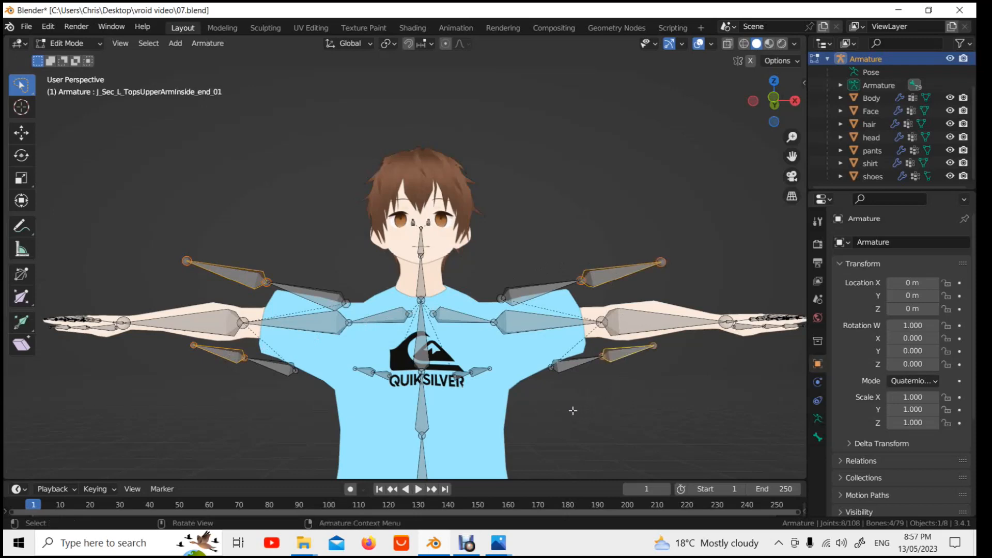
{"action": "key", "text": "x"}
{"action": "left_click", "coordinate": [531, 406]}
Step: Delete the end bones of the shirt-hem chains at both sides and at the front of the character's left leg
{"action": "scroll", "coordinate": [630, 286], "scroll_direction": "down", "scroll_amount": 4}
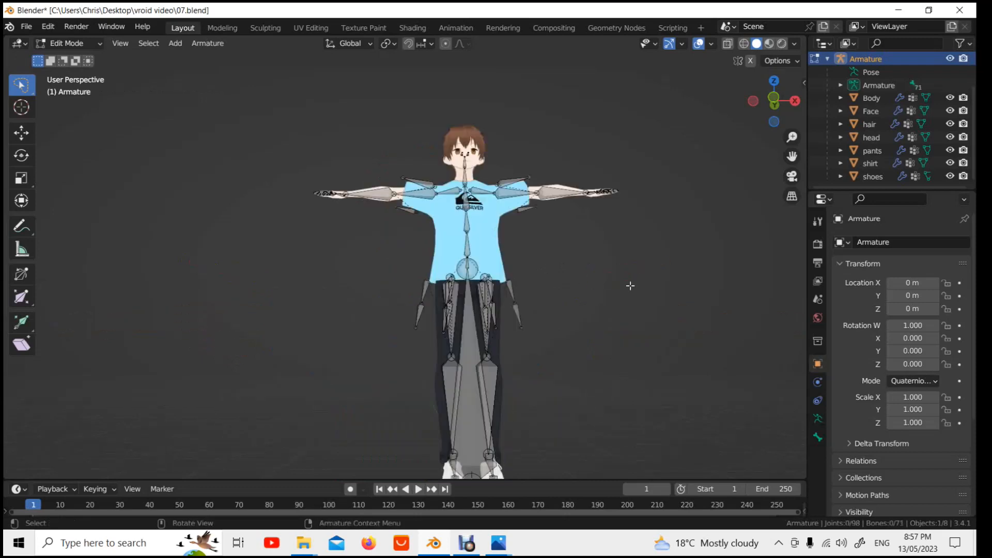
{"action": "scroll", "coordinate": [631, 286], "scroll_direction": "up", "scroll_amount": 4}
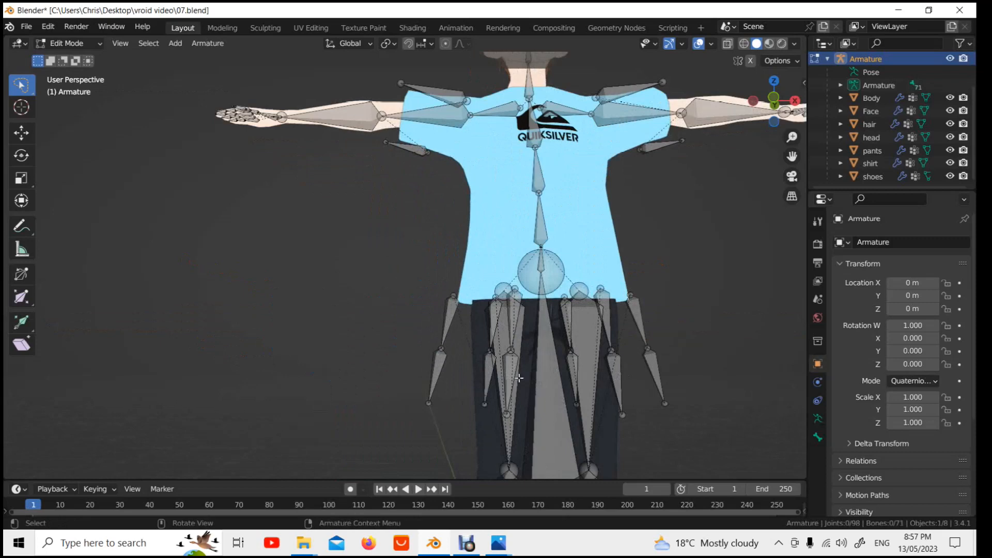
{"action": "left_click", "coordinate": [440, 377]}
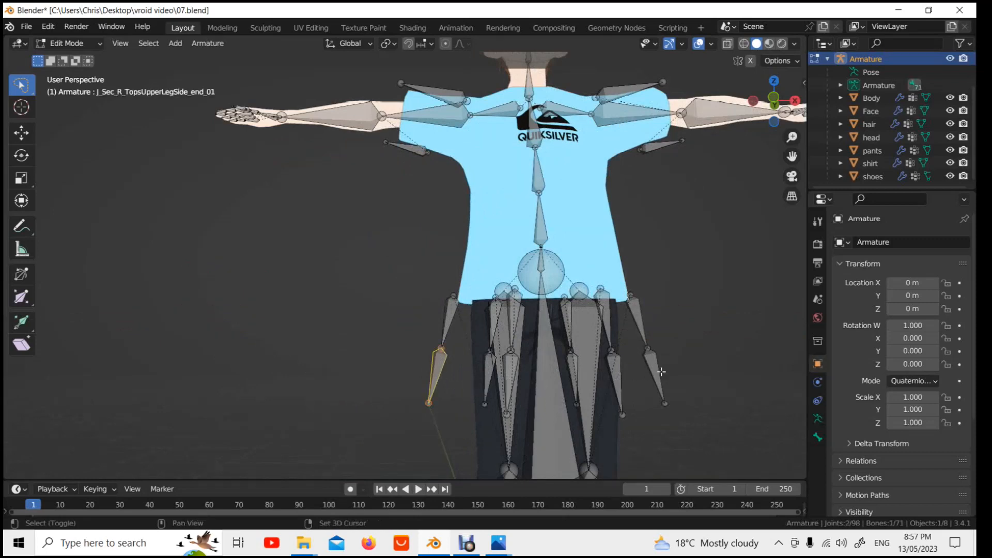
{"action": "left_click", "coordinate": [661, 372], "text": "shift"}
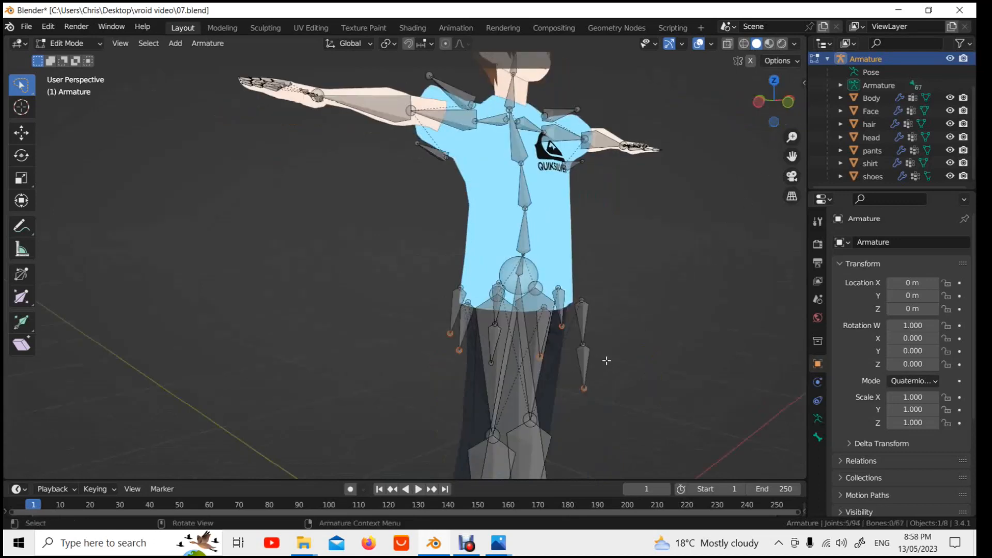
{"action": "left_click", "coordinate": [607, 360]}
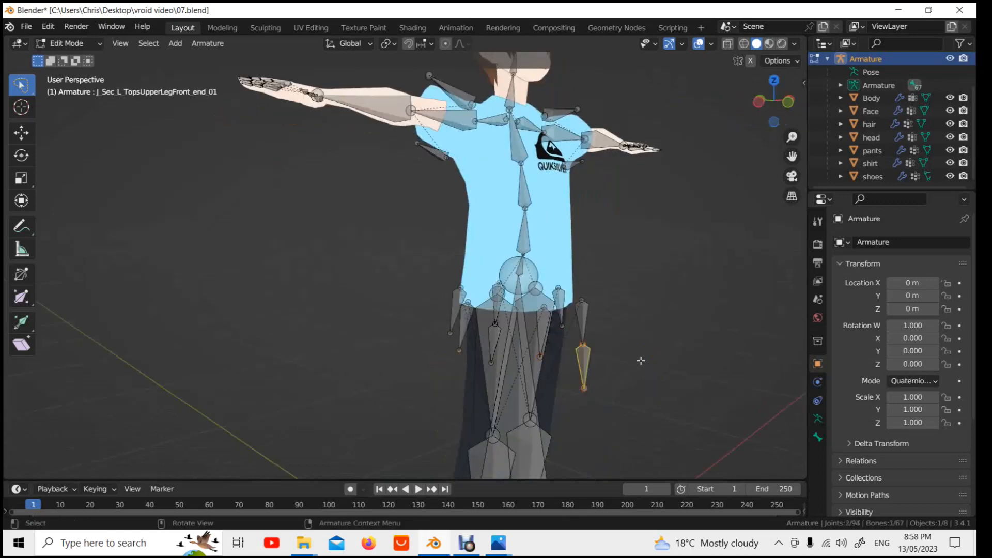
{"action": "key", "text": "x"}
{"action": "left_click", "coordinate": [641, 360]}
Step: Delete the remaining long end bone of the shirt-hem chain at the back, and check the whole armature
{"action": "middle_click_drag", "start_coordinate": [434, 411], "coordinate": [381, 386]}
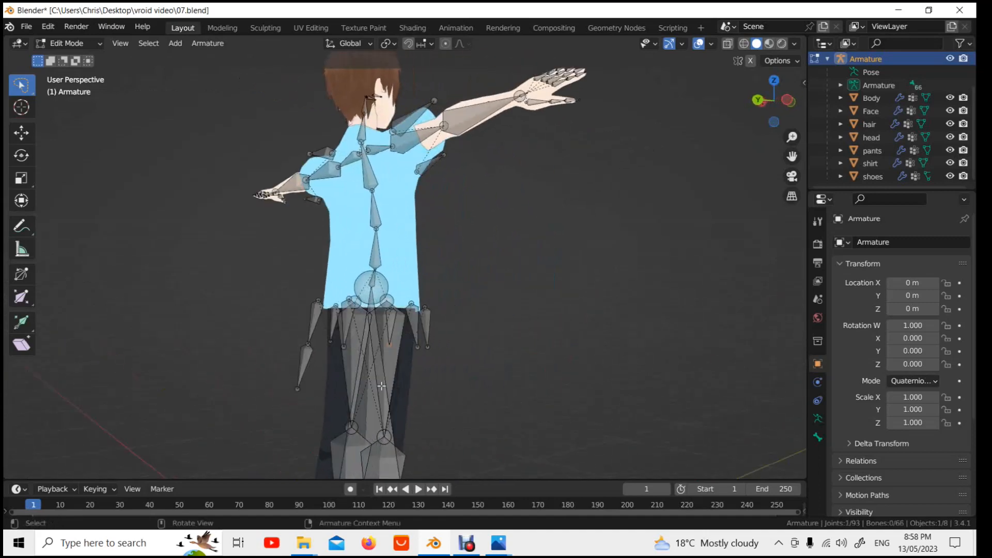
{"action": "left_click", "coordinate": [310, 357]}
{"action": "key", "text": "x"}
{"action": "left_click", "coordinate": [237, 373]}
{"action": "middle_click_drag", "start_coordinate": [377, 375], "coordinate": [587, 362]}
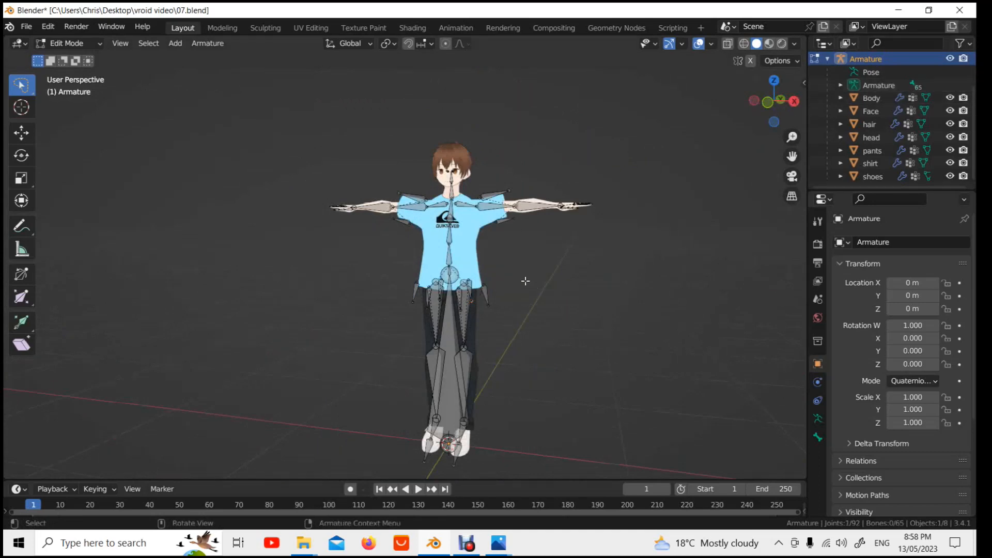
{"action": "scroll", "coordinate": [526, 282], "scroll_direction": "up", "scroll_amount": 4}
{"action": "middle_click_drag", "start_coordinate": [612, 247], "coordinate": [639, 255]}
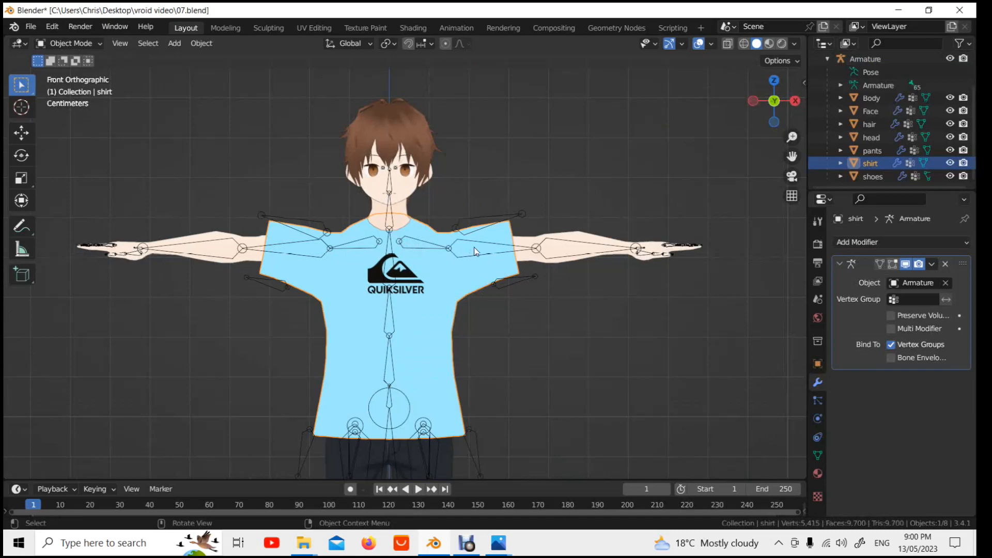
Step: Select the armature in side view and switch it to Pose Mode
{"action": "left_click", "coordinate": [395, 179]}
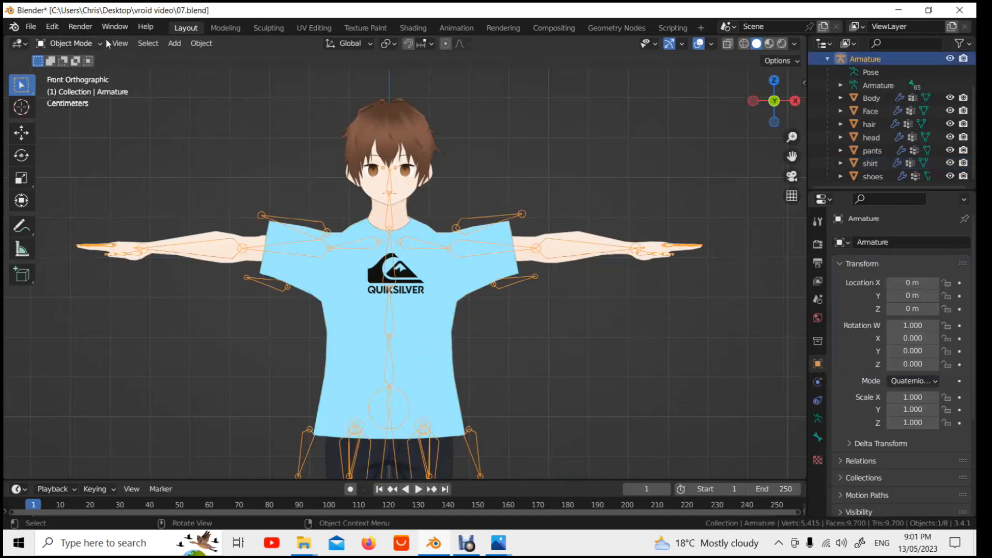
{"action": "left_click", "coordinate": [796, 101]}
{"action": "left_click_drag", "start_coordinate": [799, 150], "coordinate": [798, 222]}
{"action": "scroll", "coordinate": [491, 197], "scroll_direction": "up", "scroll_amount": 4}
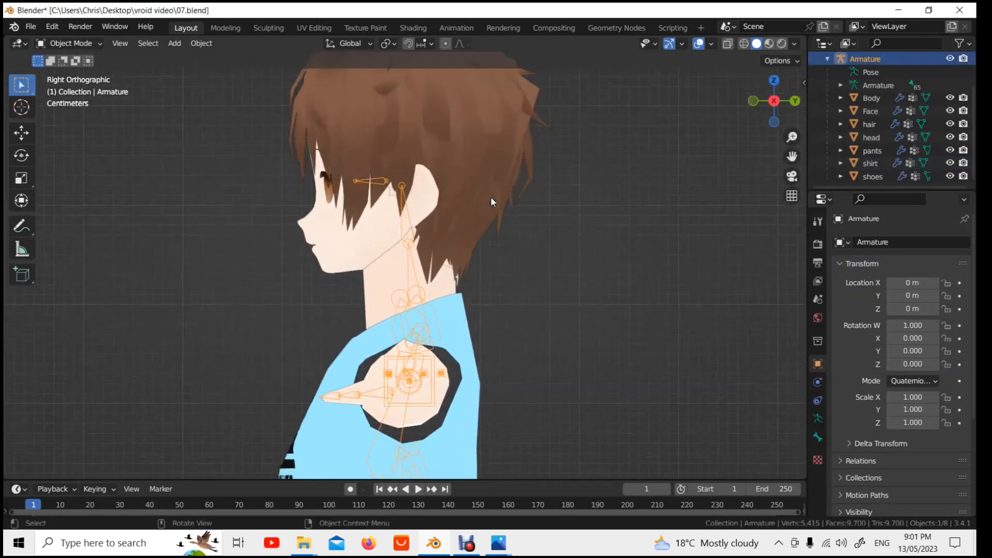
{"action": "left_click", "coordinate": [77, 48]}
{"action": "left_click", "coordinate": [81, 84]}
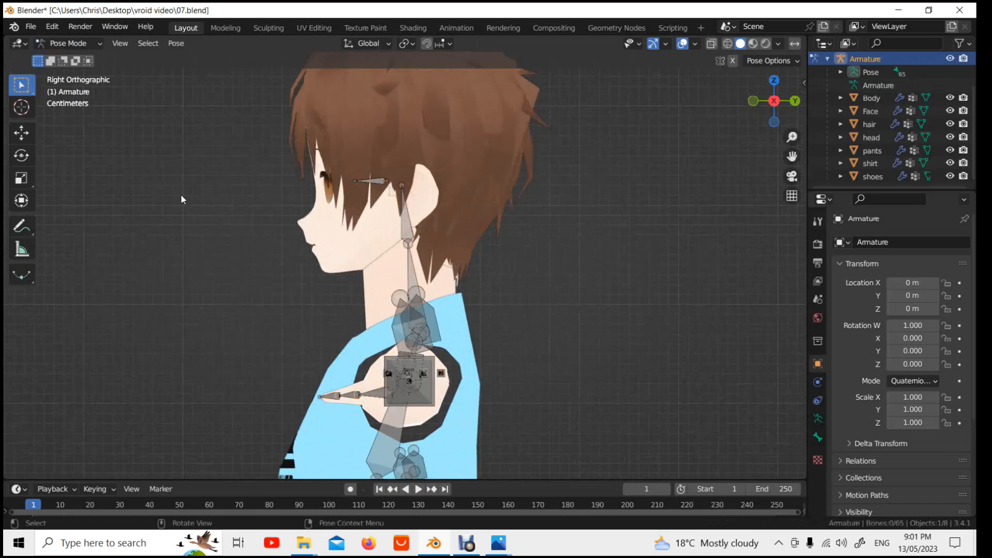
Step: Try rotating the neck bone forward to test how the head and hair follow it
{"action": "scroll", "coordinate": [512, 178], "scroll_direction": "down", "scroll_amount": 3}
{"action": "scroll", "coordinate": [419, 123], "scroll_direction": "down", "scroll_amount": 1}
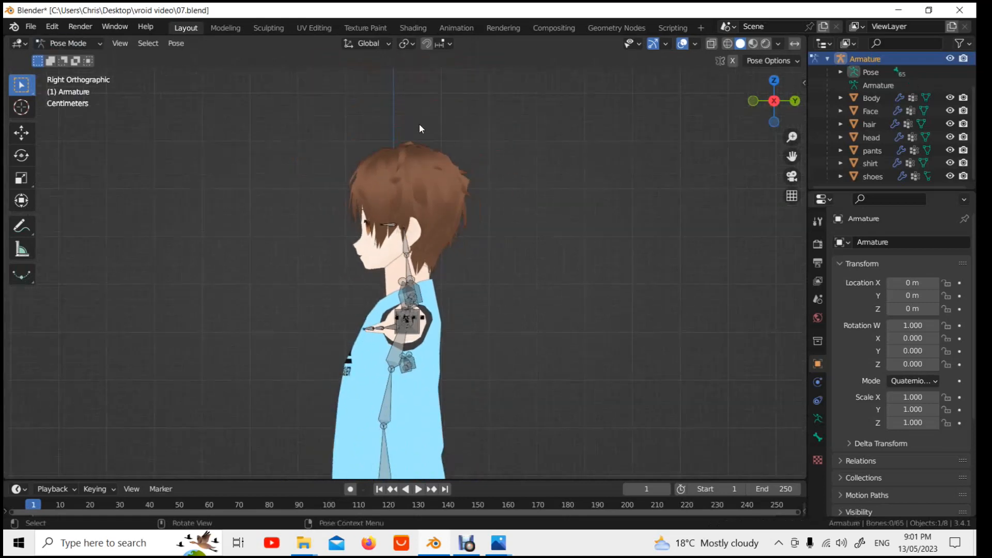
{"action": "left_click", "coordinate": [412, 264]}
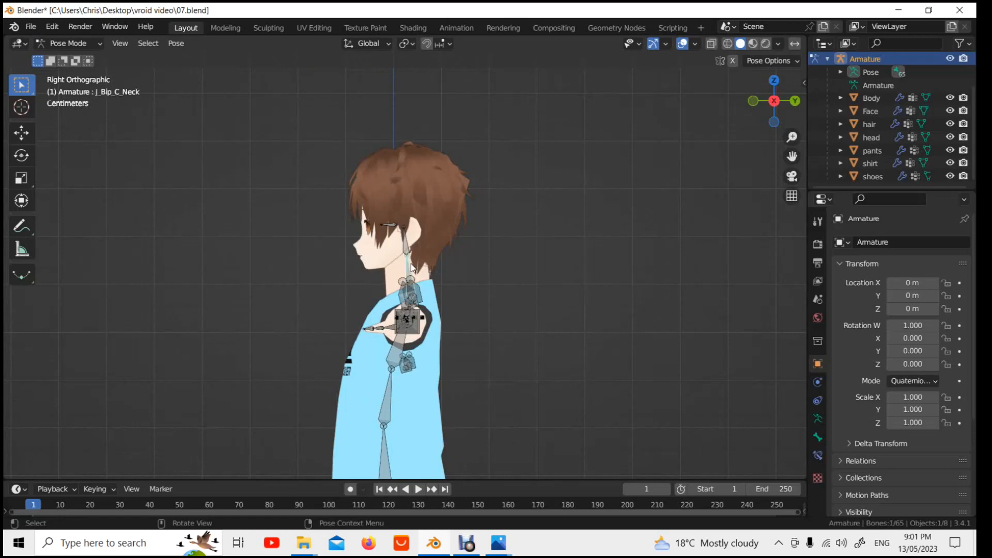
{"action": "key", "text": "r"}
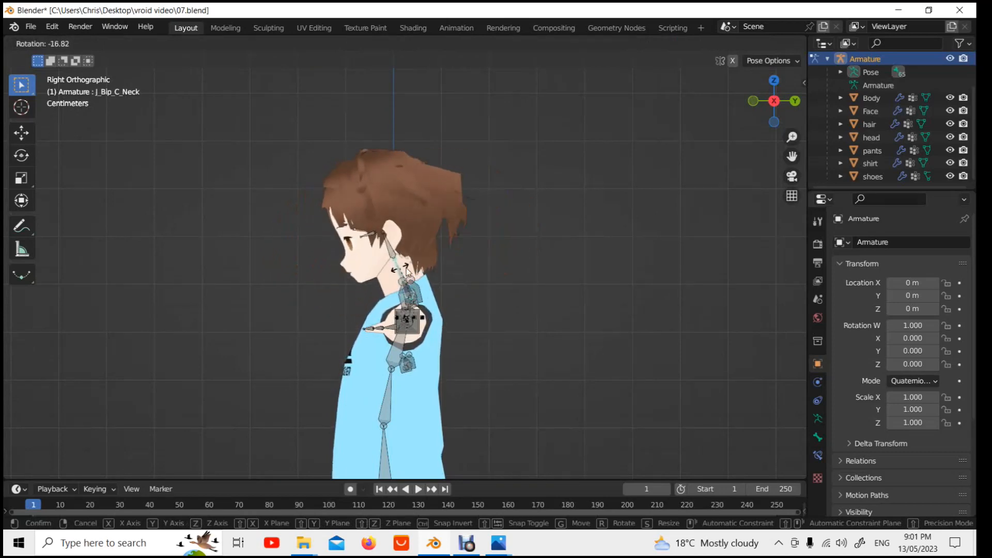
{"action": "key", "text": "Escape"}
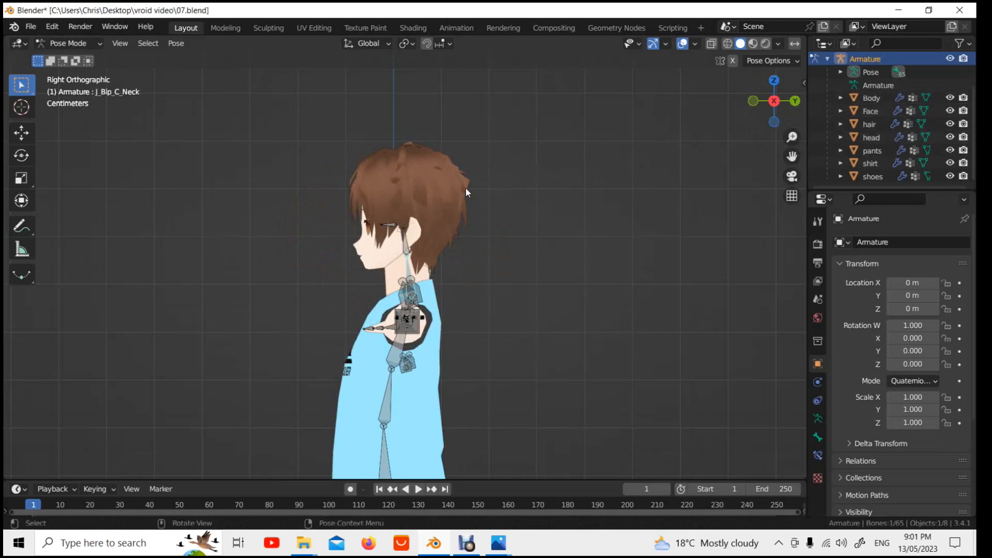
Step: Switch back to Object Mode and select the hair mesh
{"action": "left_click", "coordinate": [68, 43]}
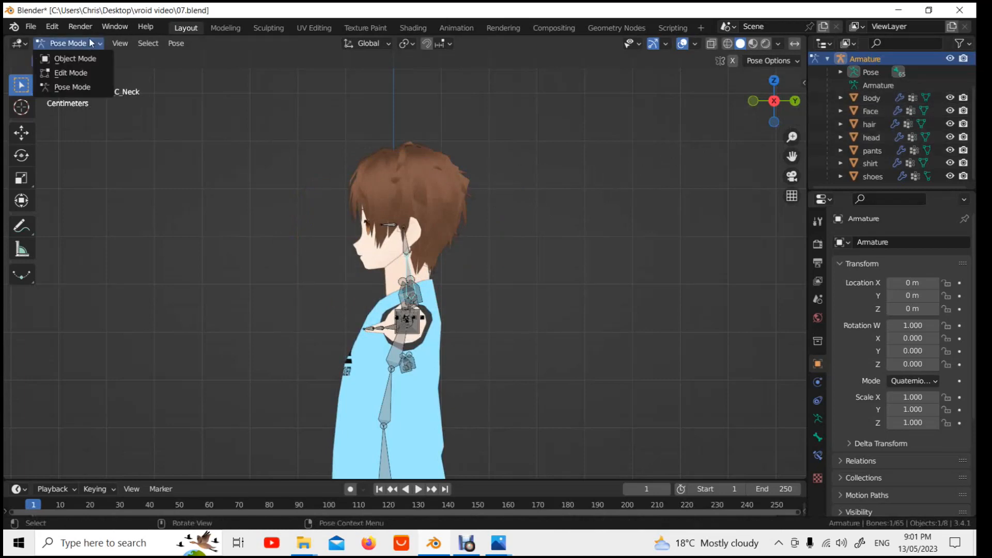
{"action": "left_click", "coordinate": [83, 54]}
{"action": "left_click", "coordinate": [428, 176]}
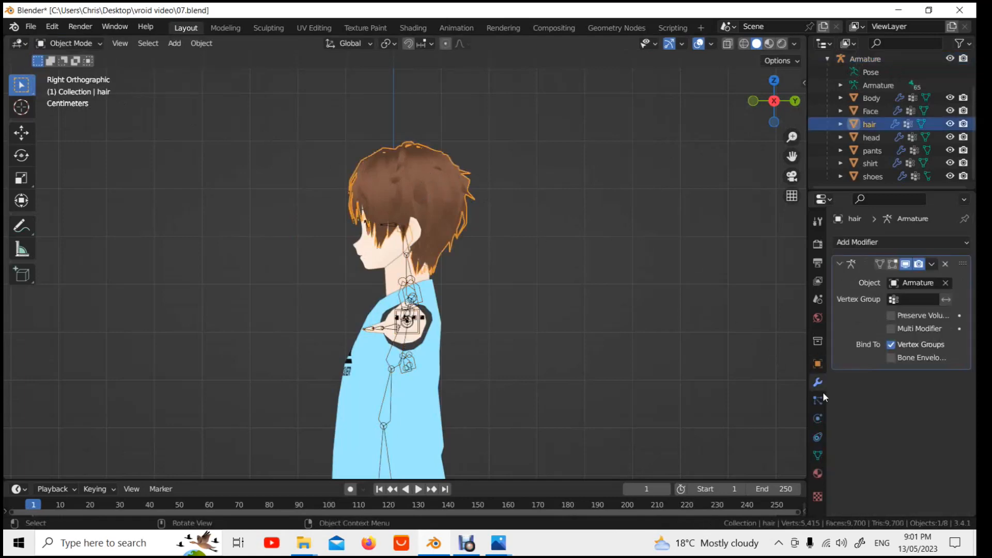
Step: Open the hair mesh's vertex groups and make J_Bip_C_Head the active group
{"action": "left_click", "coordinate": [825, 457]}
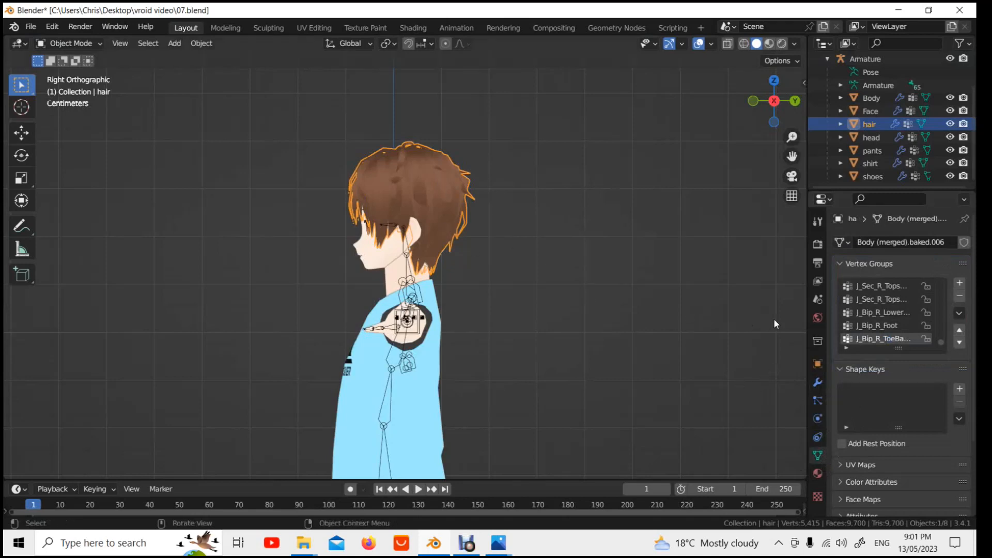
{"action": "scroll", "coordinate": [892, 335], "scroll_direction": "up", "scroll_amount": 5}
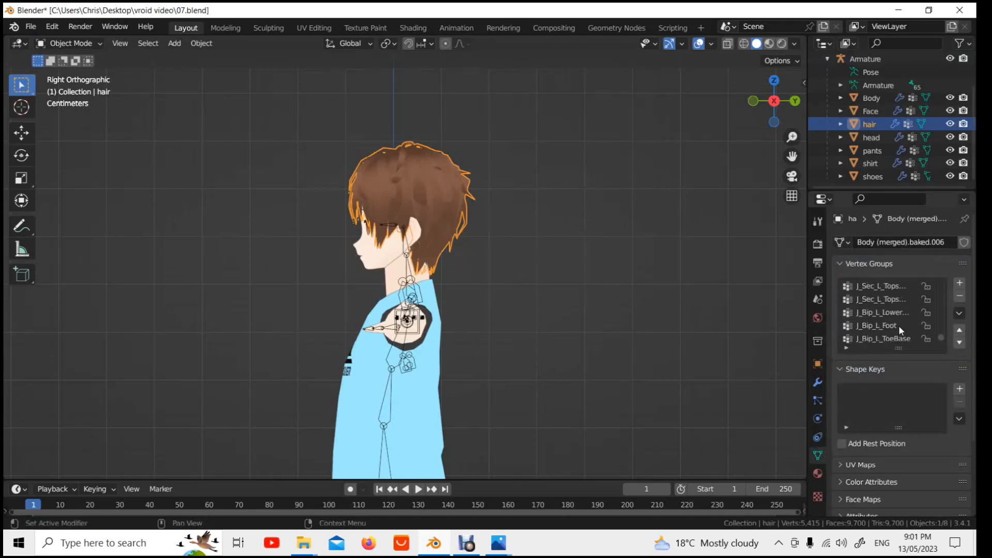
{"action": "scroll", "coordinate": [898, 325], "scroll_direction": "up", "scroll_amount": 8}
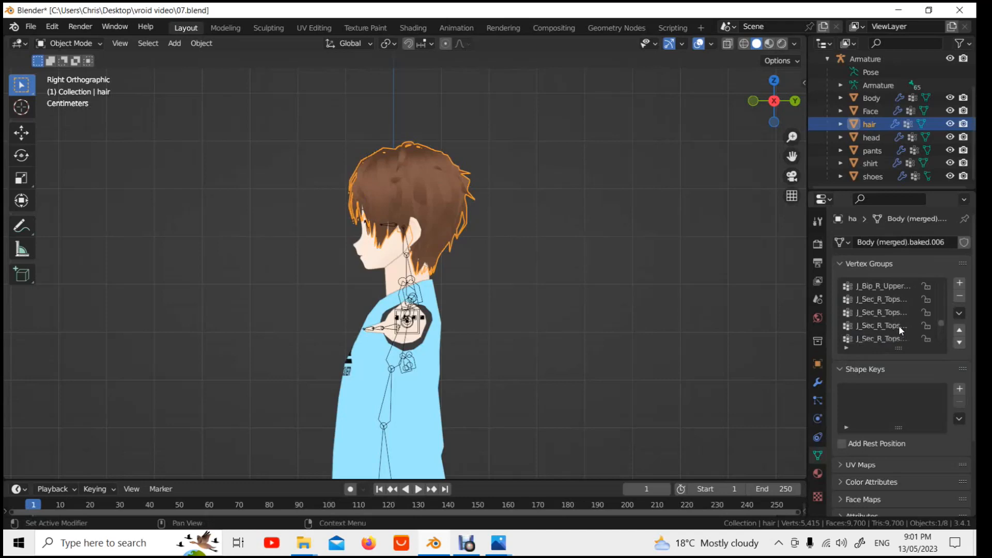
{"action": "scroll", "coordinate": [898, 324], "scroll_direction": "up", "scroll_amount": 10}
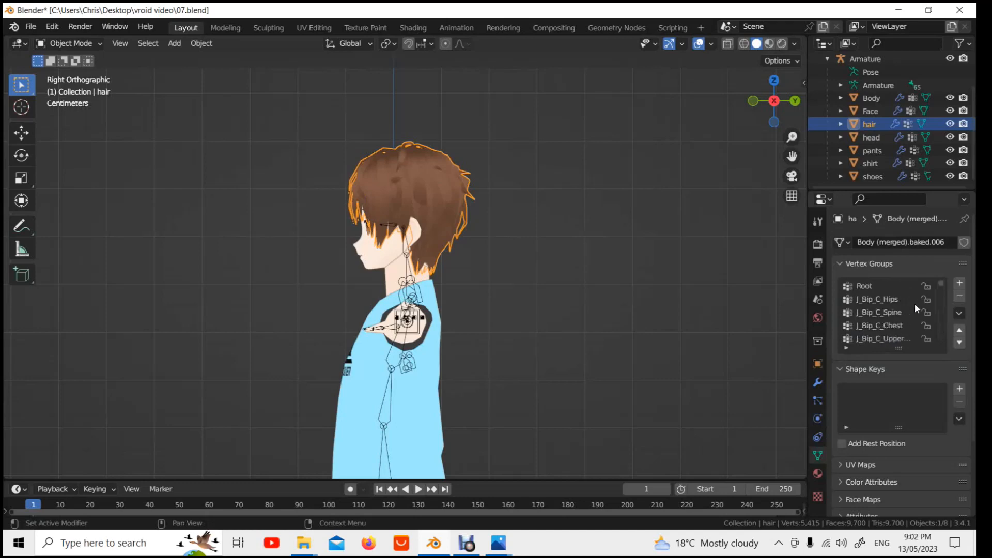
{"action": "scroll", "coordinate": [904, 316], "scroll_direction": "down", "scroll_amount": 8}
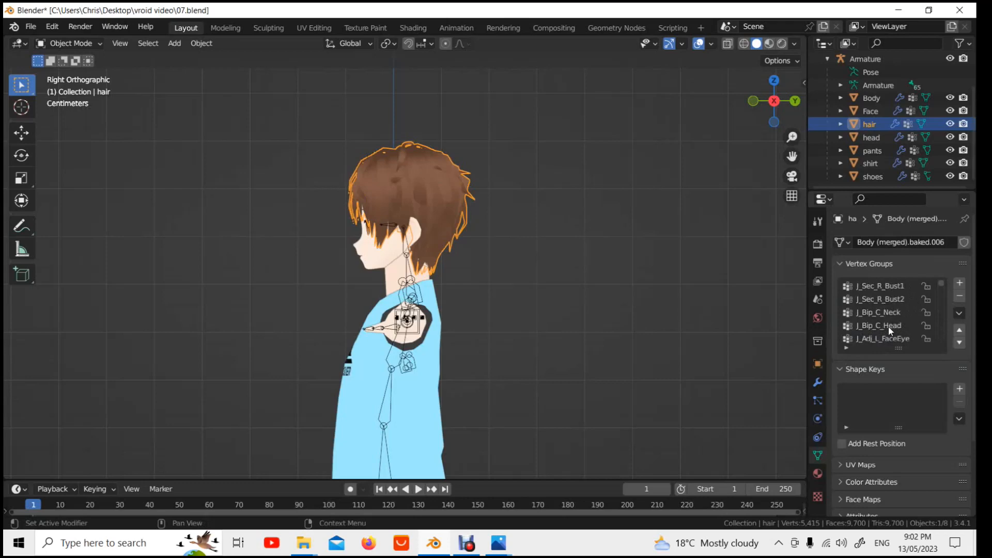
{"action": "left_click", "coordinate": [888, 327]}
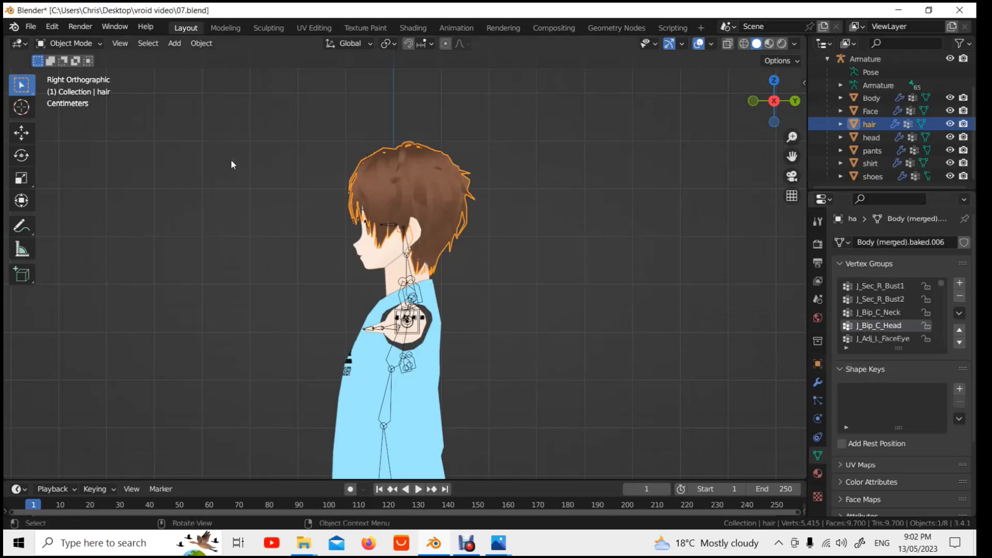
Step: Enter Edit Mode on the hair, check which faces belong to the J_Bip_C_Head group, and deselect them
{"action": "left_click", "coordinate": [89, 42]}
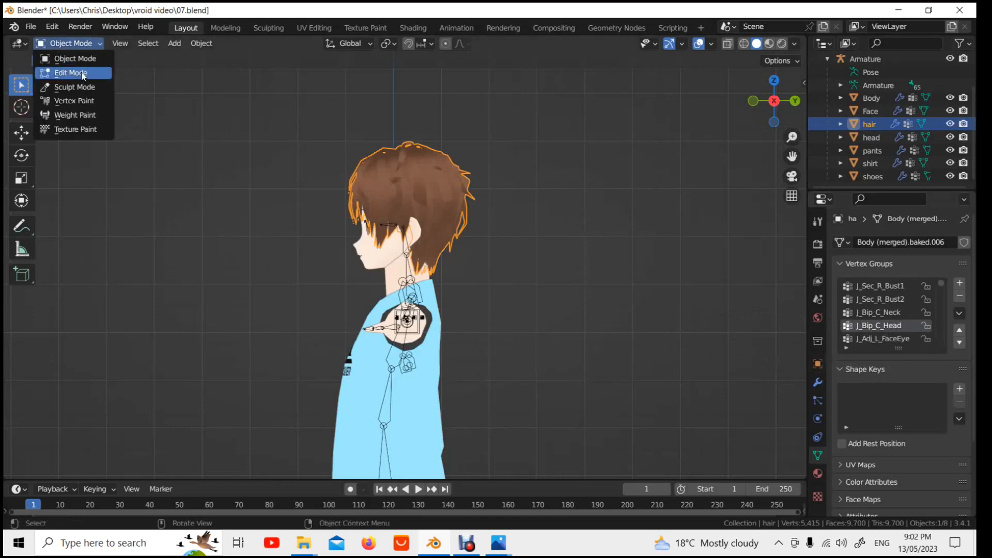
{"action": "left_click", "coordinate": [82, 76]}
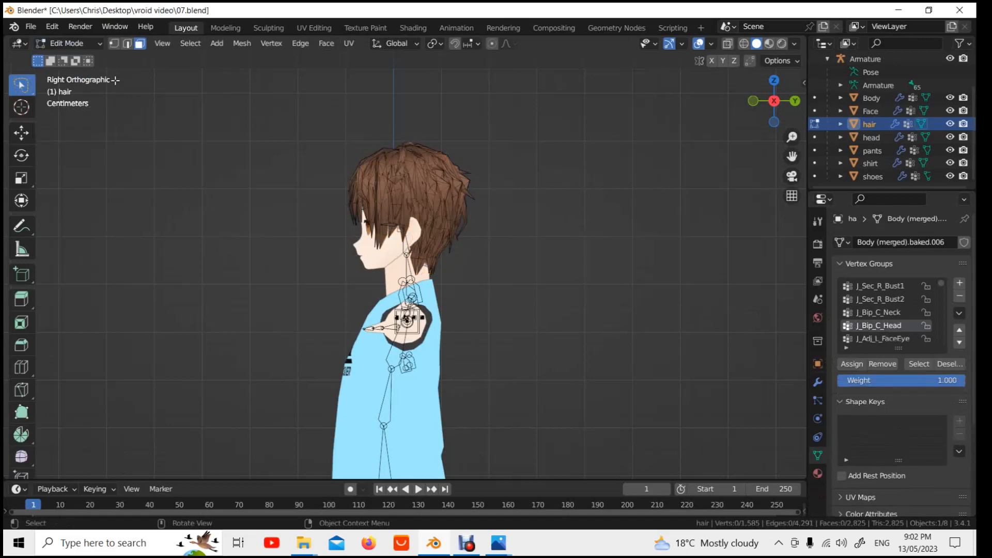
{"action": "left_click", "coordinate": [932, 365]}
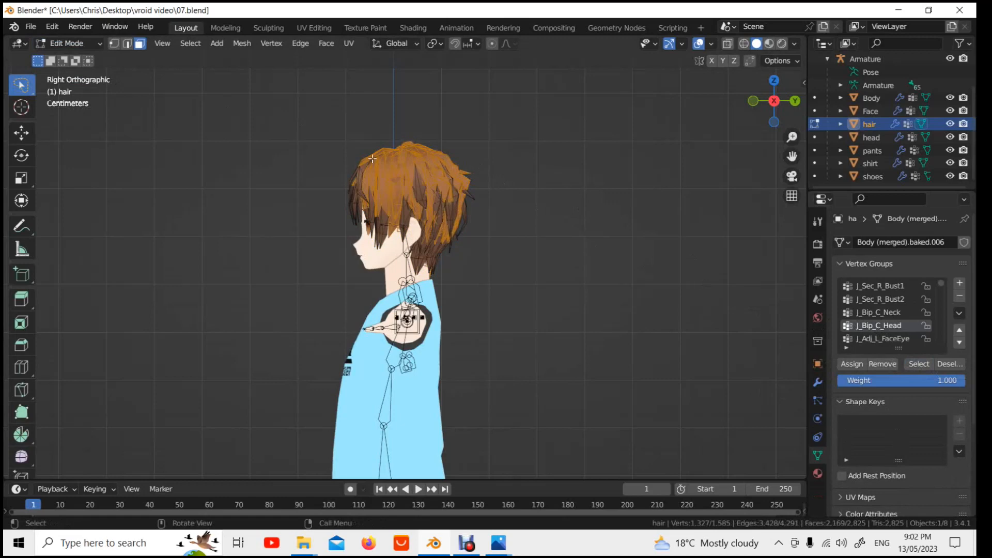
{"action": "left_click", "coordinate": [961, 364]}
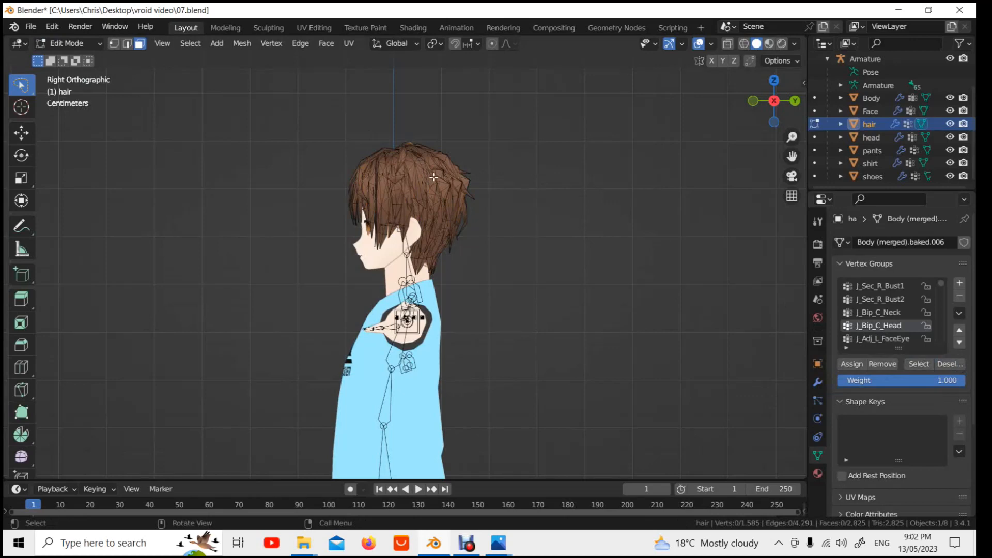
Step: Assign the entire hair mesh to J_Bip_C_Head with weight 1.000 and check the group's selection
{"action": "key", "text": "a"}
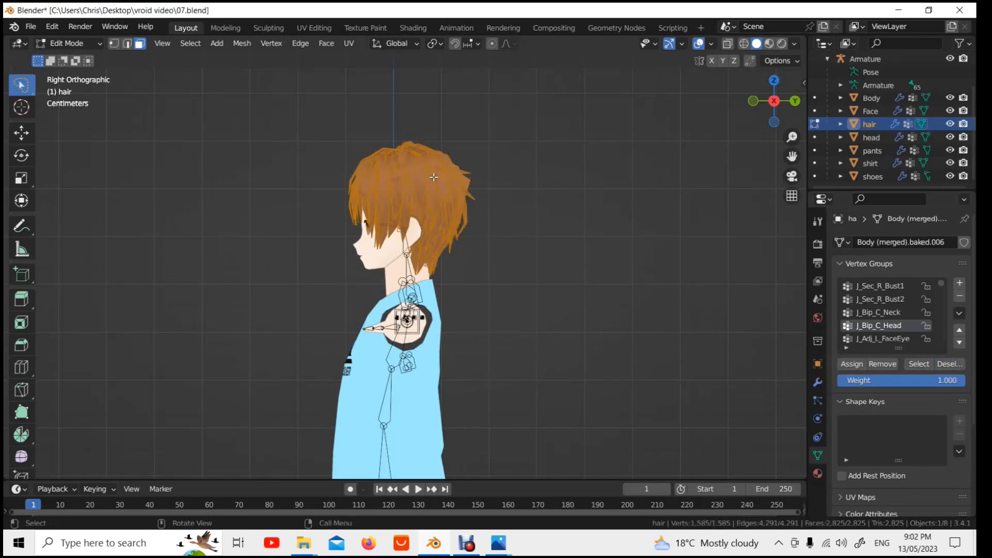
{"action": "left_click", "coordinate": [861, 363]}
{"action": "left_click", "coordinate": [953, 365]}
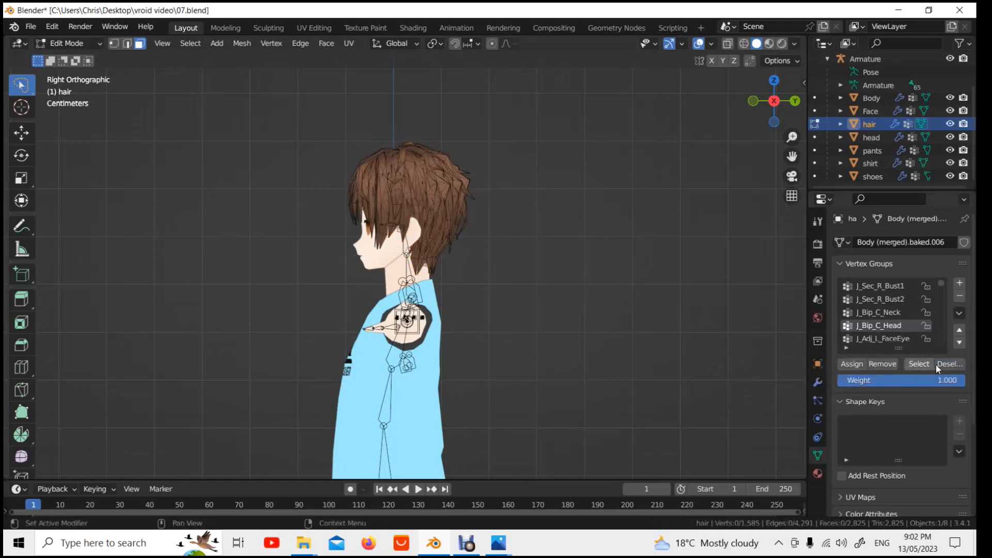
{"action": "left_click", "coordinate": [933, 364]}
{"action": "left_click", "coordinate": [961, 365]}
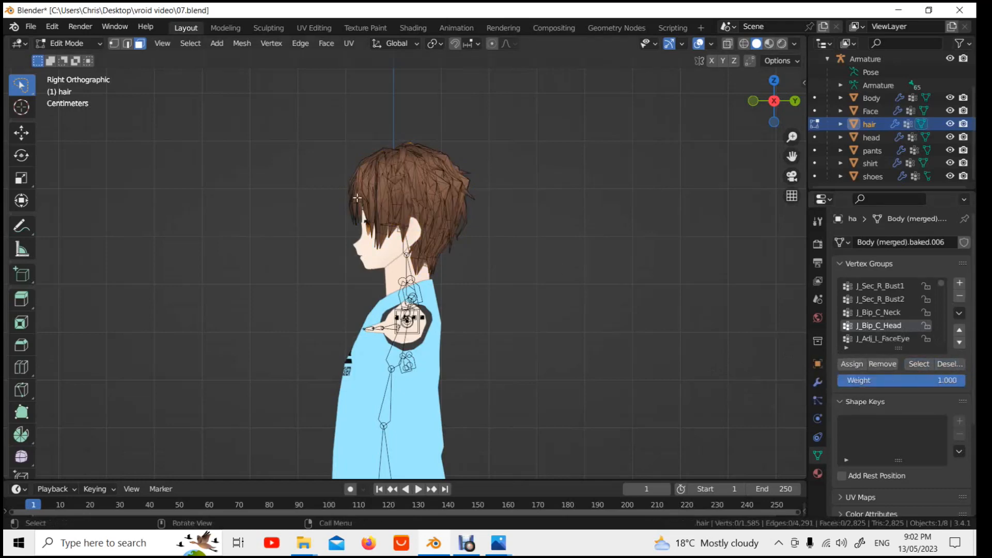
Step: Return to Object Mode, put the armature in Pose Mode, and test the hair with a cancelled forward rotation of the neck bone
{"action": "left_click", "coordinate": [87, 41]}
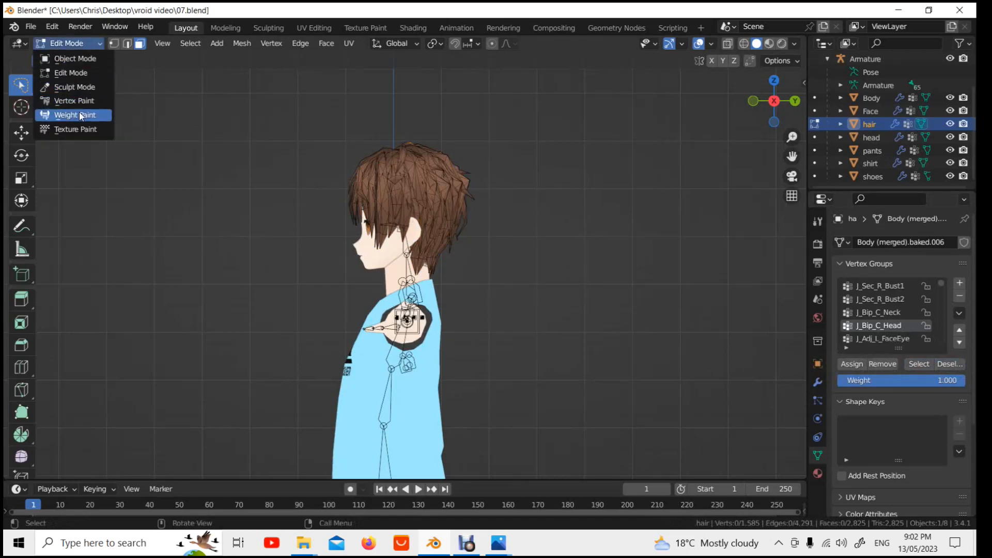
{"action": "left_click", "coordinate": [87, 59]}
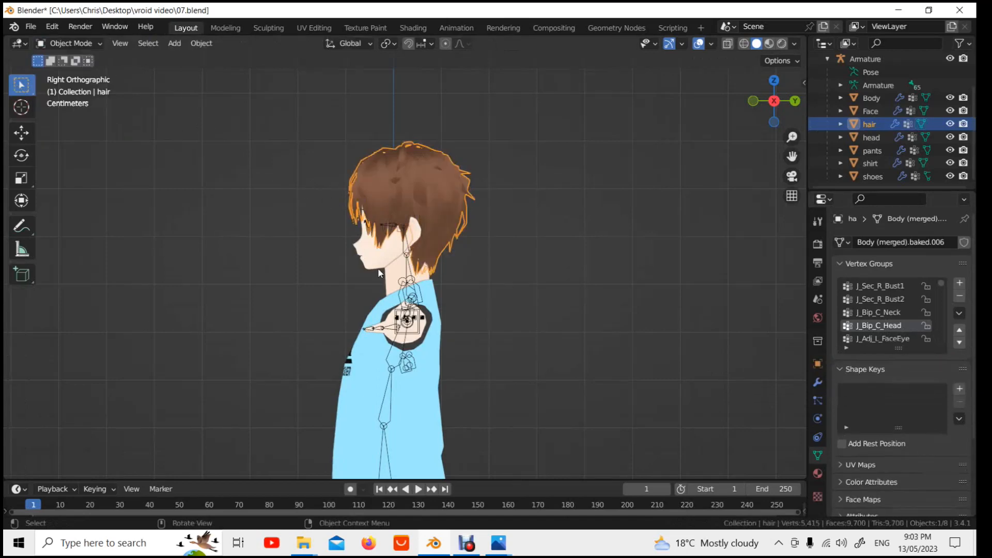
{"action": "left_click", "coordinate": [415, 280]}
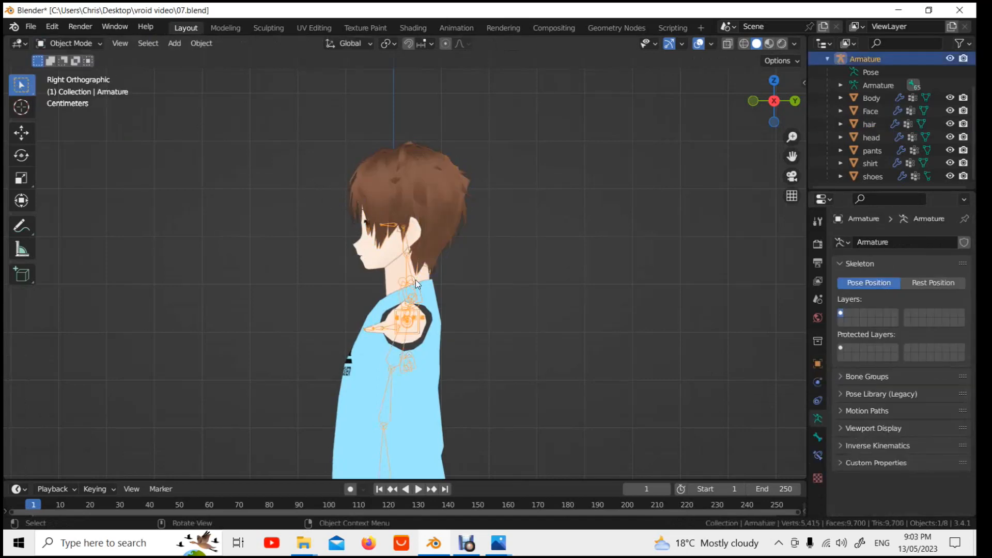
{"action": "left_click", "coordinate": [97, 43]}
{"action": "left_click", "coordinate": [86, 87]}
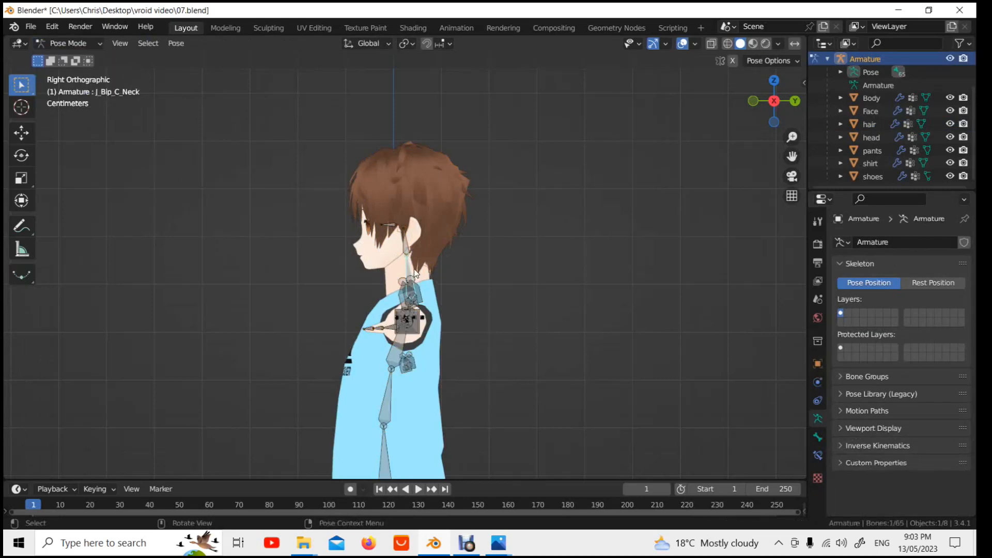
{"action": "key", "text": "r"}
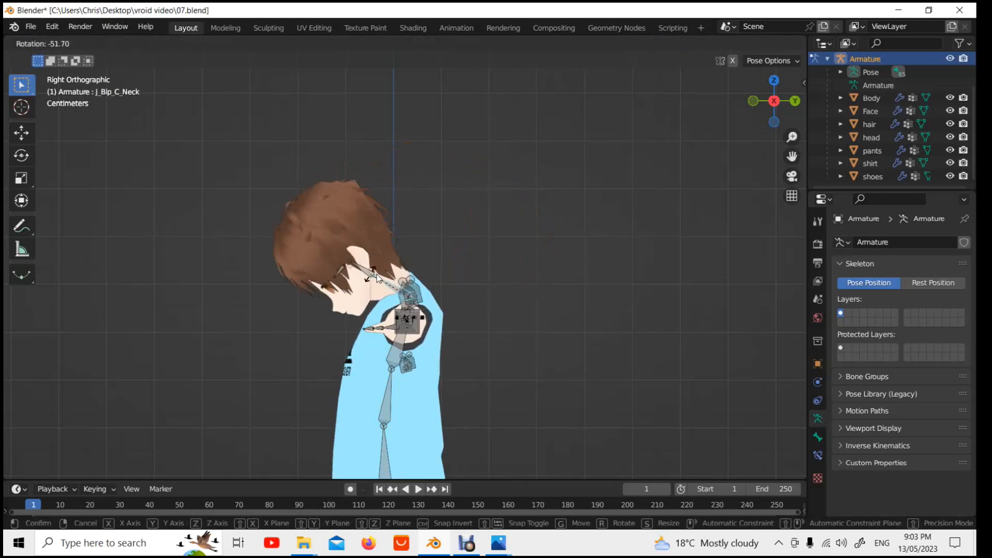
{"action": "right_click", "coordinate": [376, 279]}
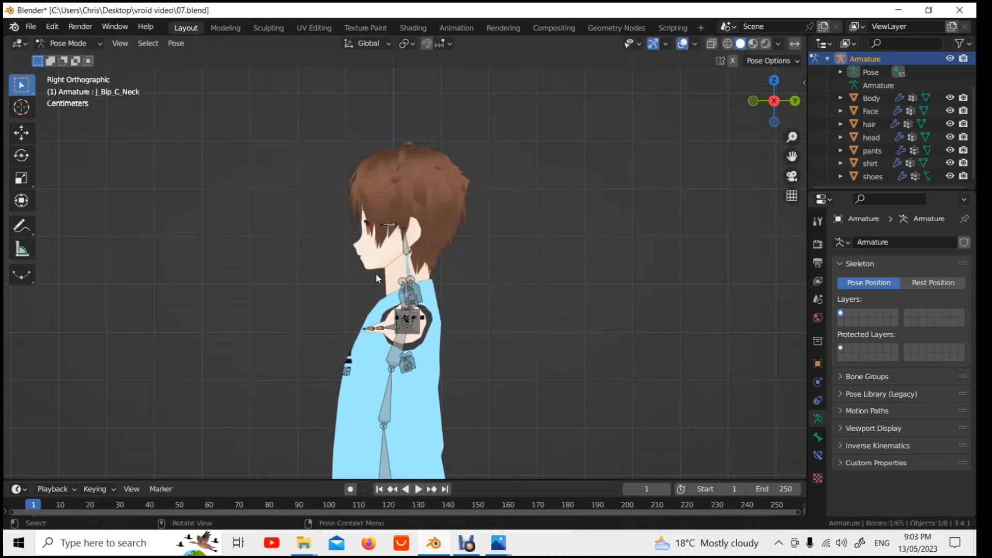
Step: In front view, test the left arm's deformation with cancelled rotations of the lower-arm and upper-arm bones
{"action": "left_click", "coordinate": [755, 100]}
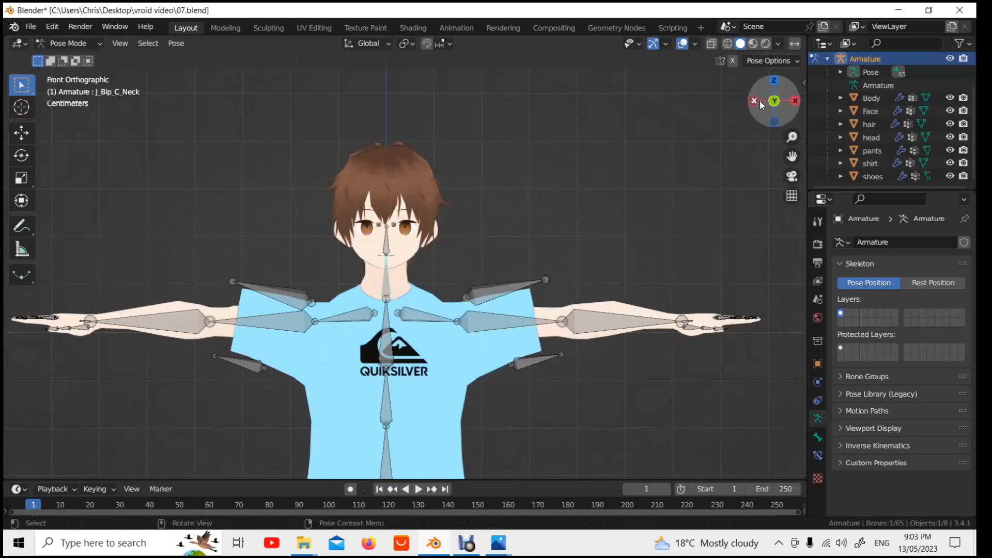
{"action": "left_click", "coordinate": [594, 317]}
{"action": "key", "text": "r"}
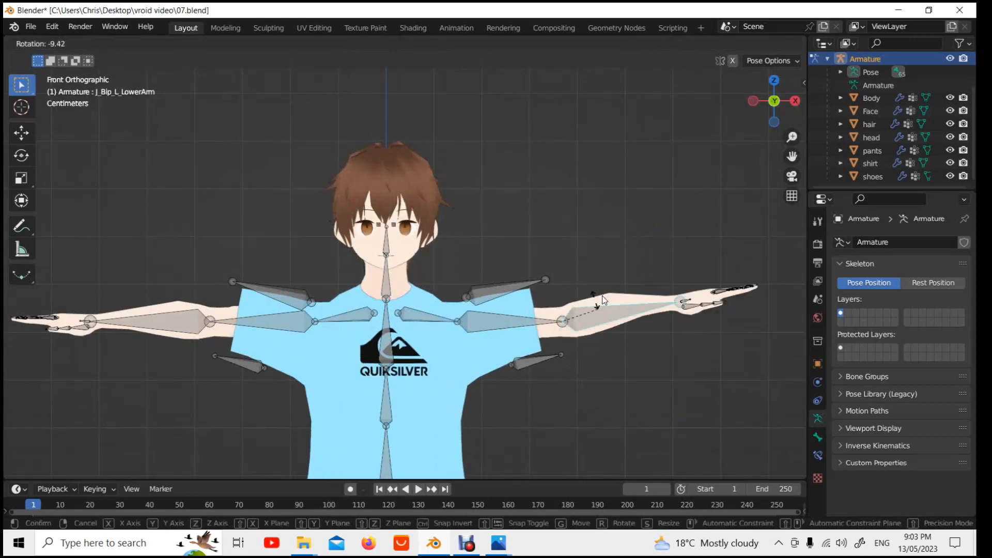
{"action": "right_click", "coordinate": [601, 315]}
{"action": "left_click", "coordinate": [519, 317]}
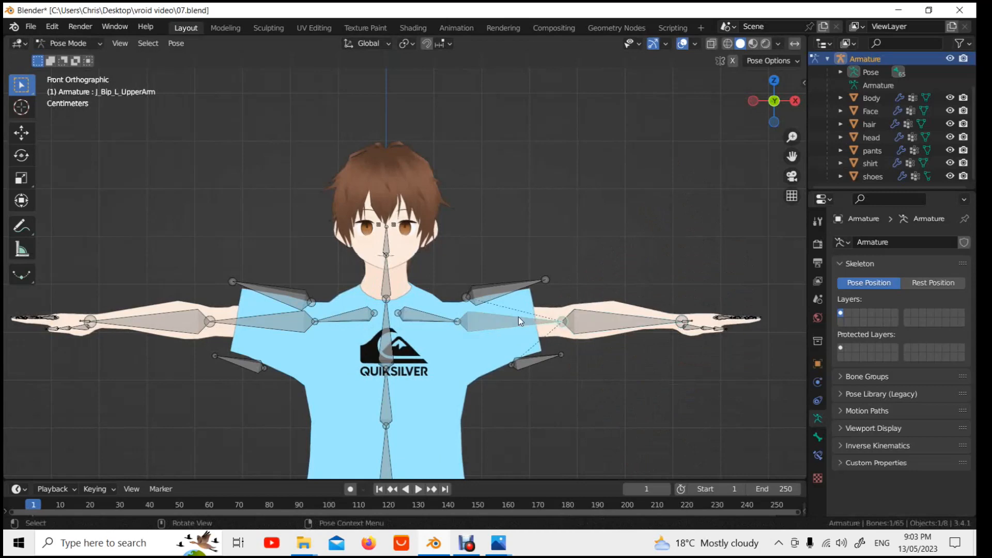
{"action": "key", "text": "r"}
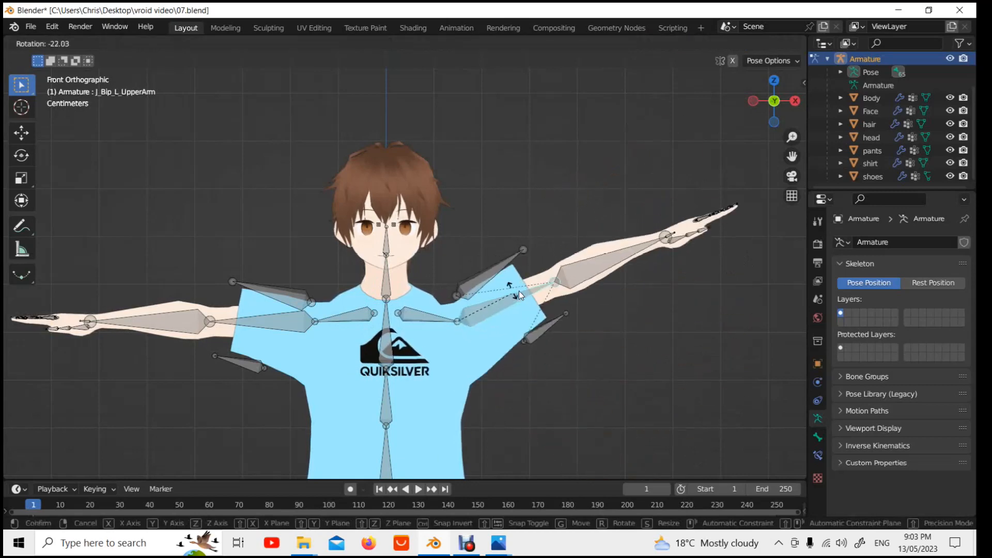
{"action": "right_click", "coordinate": [517, 299]}
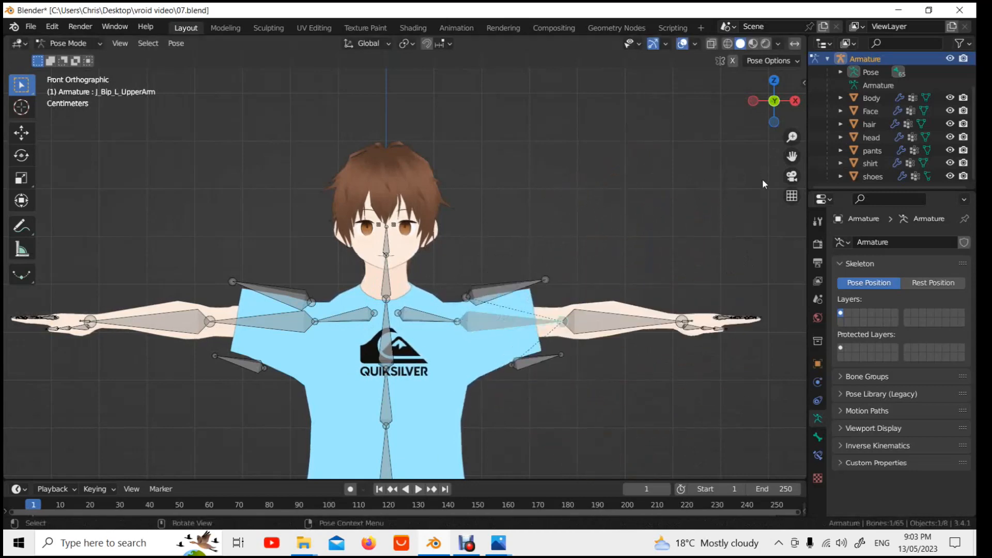
Step: In side view, test the leg's deformation by rotating the left lower-leg bone
{"action": "scroll", "coordinate": [757, 186], "scroll_direction": "down", "scroll_amount": 5}
{"action": "left_click", "coordinate": [795, 101]}
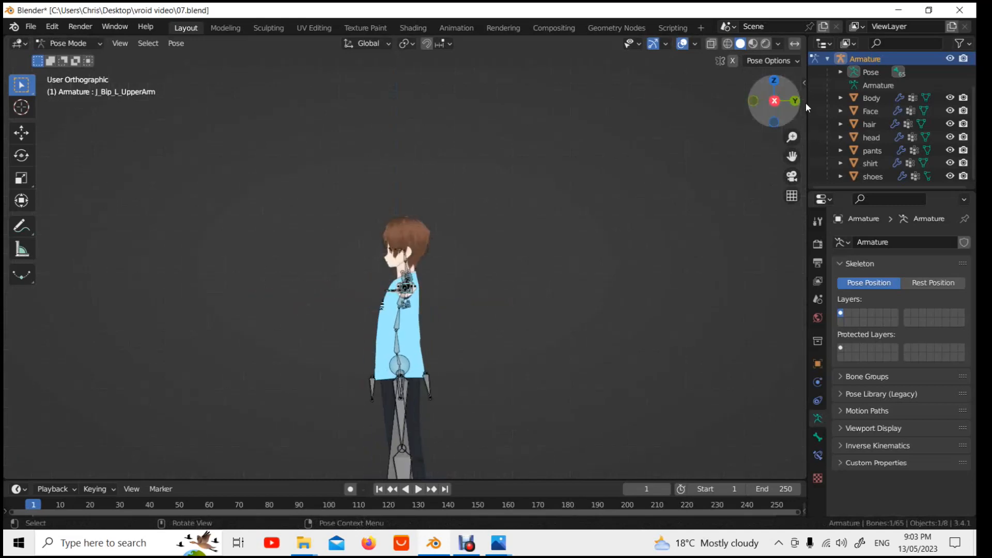
{"action": "left_click_drag", "start_coordinate": [796, 155], "coordinate": [513, 311]}
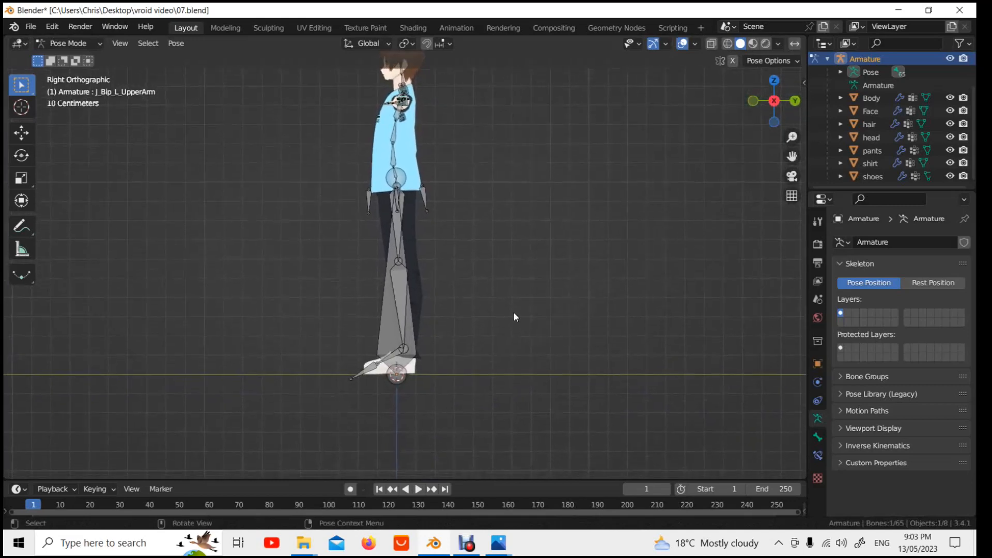
{"action": "scroll", "coordinate": [513, 312], "scroll_direction": "up", "scroll_amount": 5}
{"action": "left_click", "coordinate": [404, 339]}
{"action": "key", "text": "r"}
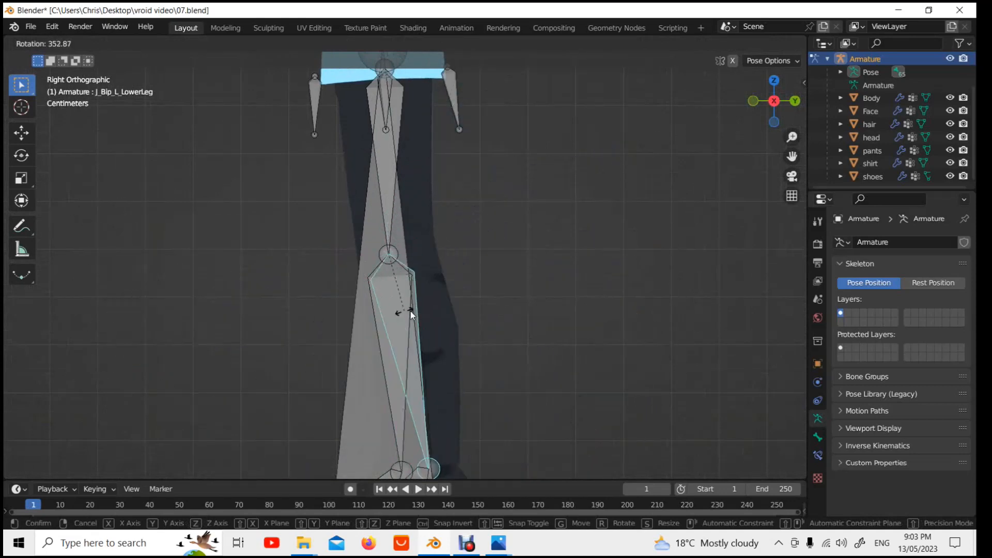
{"action": "left_click", "coordinate": [421, 400]}
Step: Test the torso's deformation by rotating the spine bone and the chest bone in side view
{"action": "scroll", "coordinate": [537, 340], "scroll_direction": "down", "scroll_amount": 2}
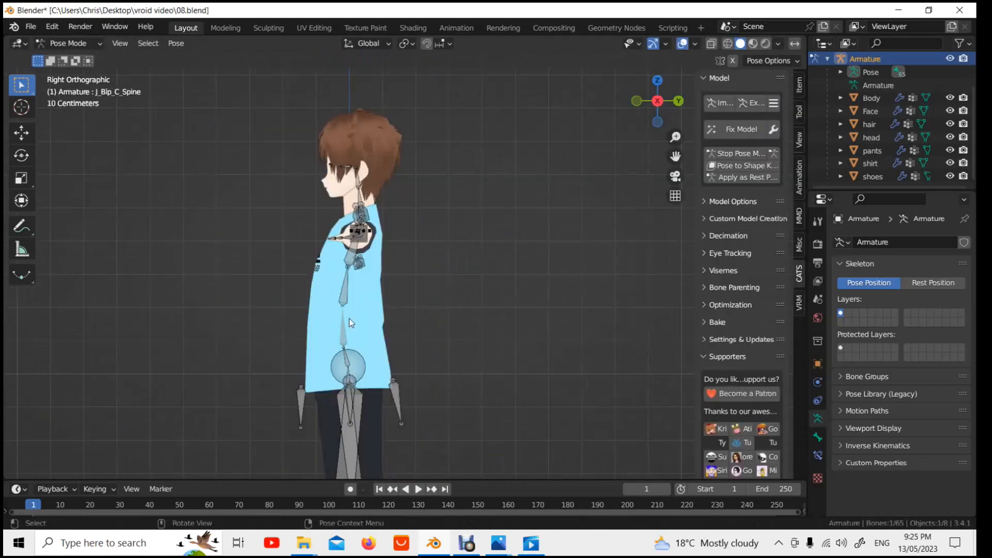
{"action": "key", "text": "r"}
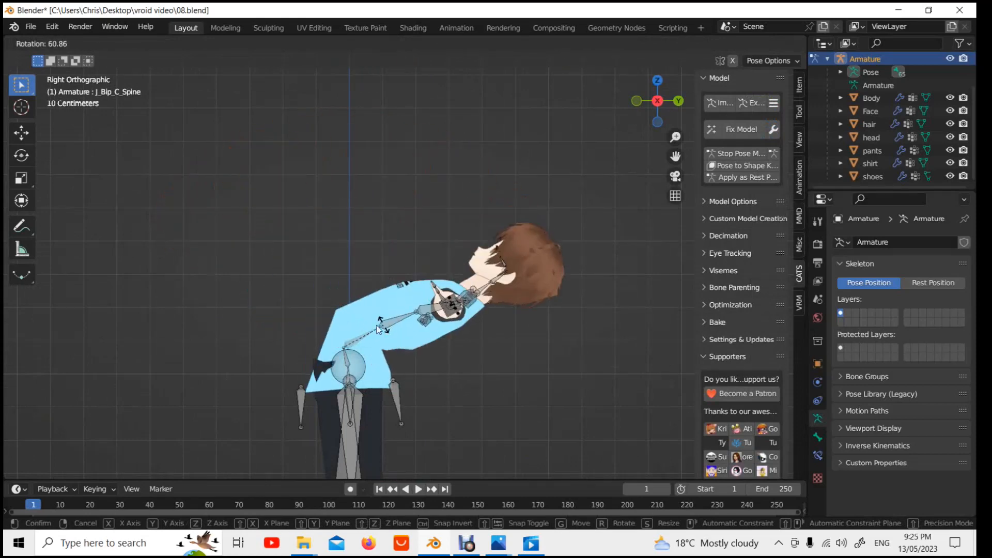
{"action": "left_click", "coordinate": [359, 325]}
{"action": "left_click", "coordinate": [351, 283]}
{"action": "key", "text": "r"}
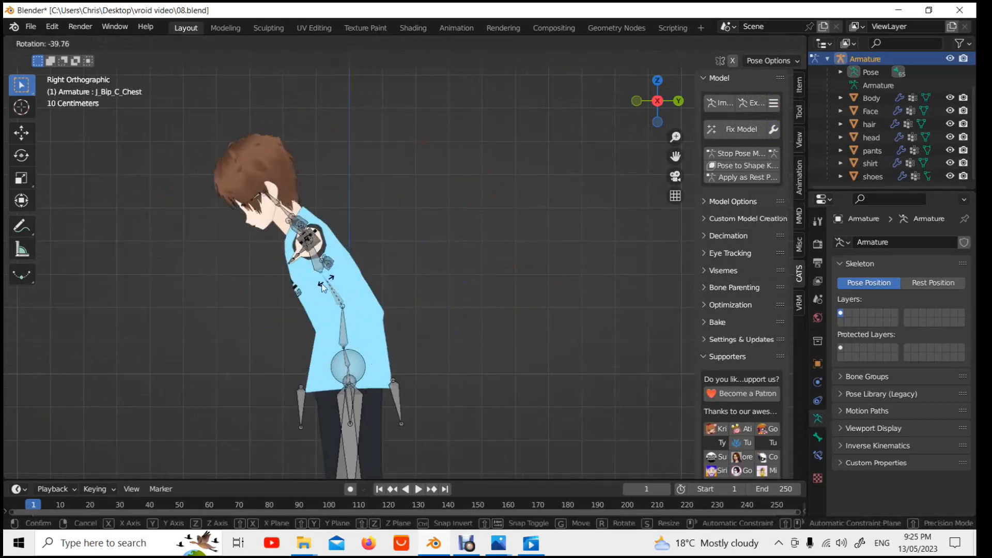
{"action": "left_click", "coordinate": [368, 292]}
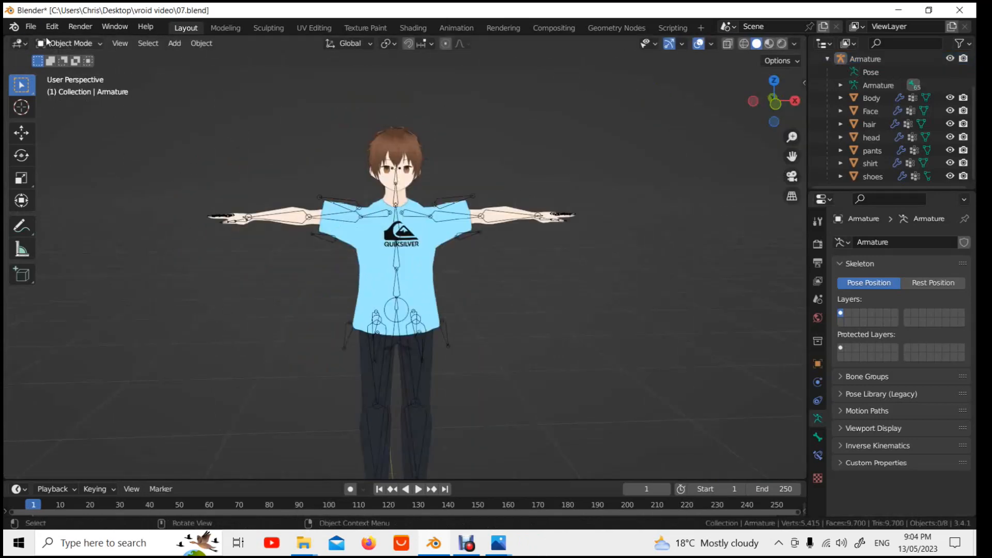
Step: Save the scene as a new file named 08.blend
{"action": "left_click", "coordinate": [30, 26]}
{"action": "left_click", "coordinate": [62, 126]}
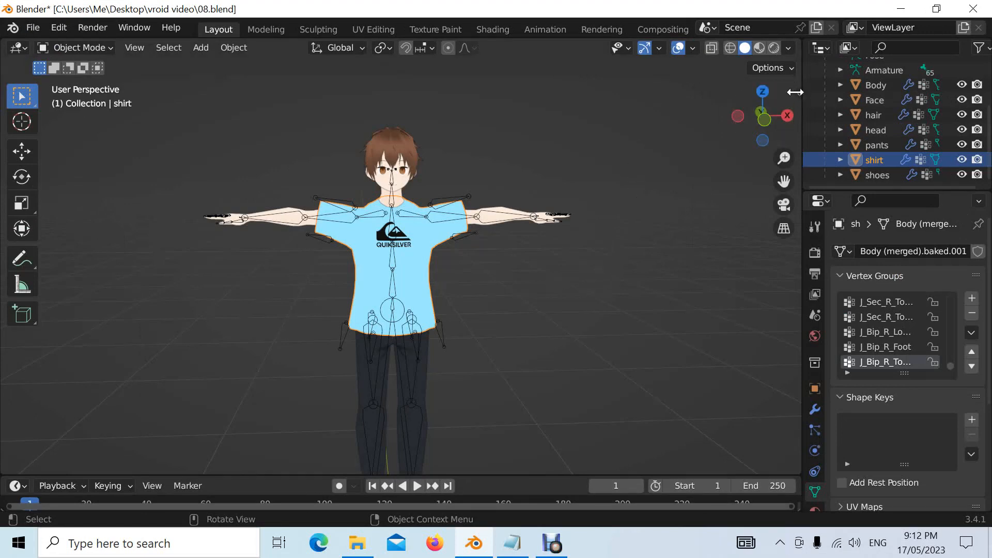
Step: Show the CATS add-on tools beside the viewport and widen them until their labels are readable
{"action": "left_click_drag", "start_coordinate": [797, 93], "coordinate": [677, 95]}
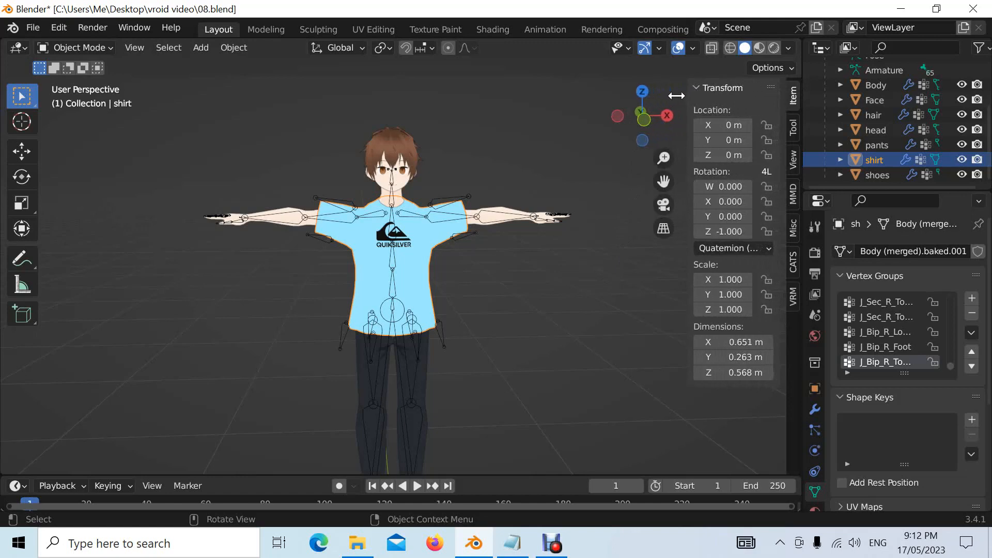
{"action": "left_click", "coordinate": [793, 262]}
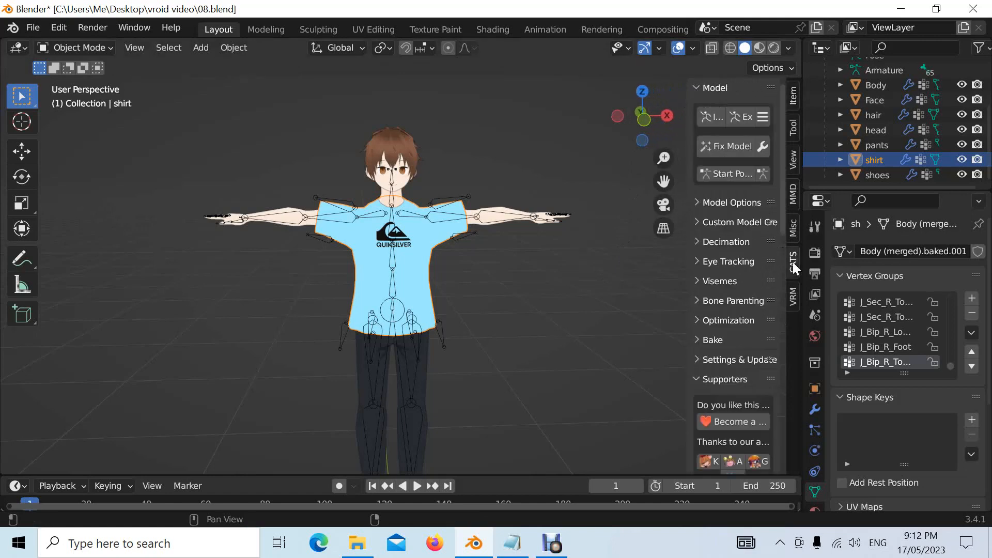
{"action": "left_click_drag", "start_coordinate": [686, 93], "coordinate": [657, 94]}
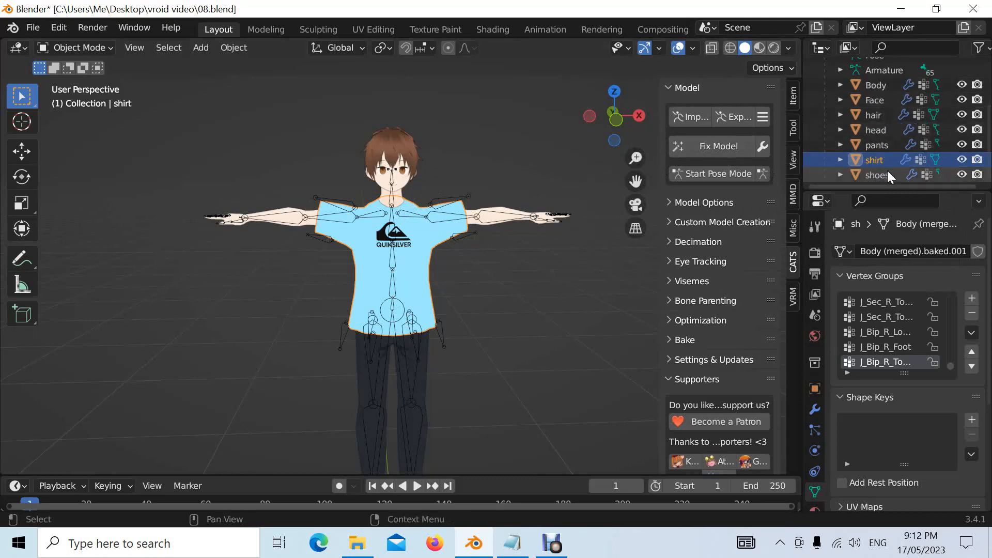
Step: Run Fix Model on the avatar to clean up its armature and join its separate meshes
{"action": "left_click", "coordinate": [709, 148]}
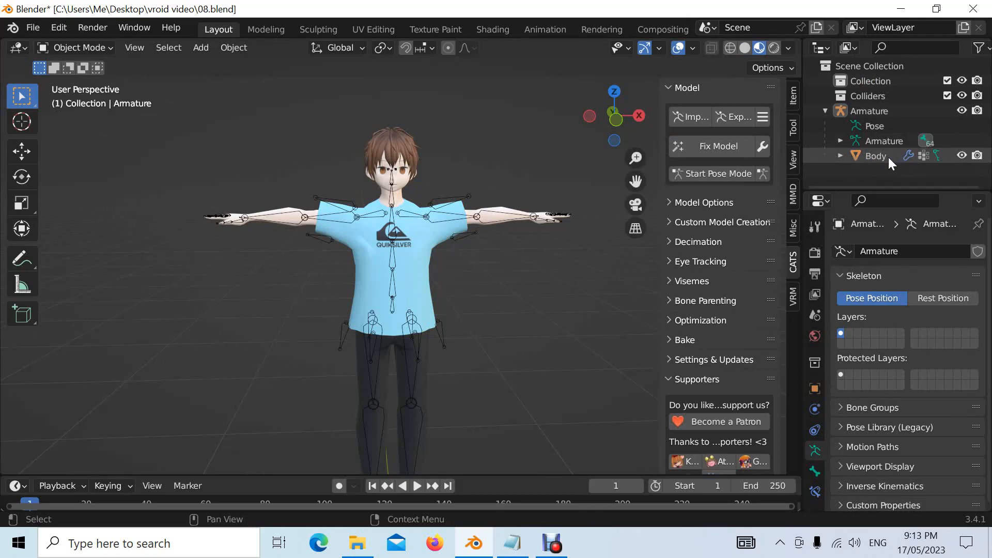
{"action": "scroll", "coordinate": [611, 170], "scroll_direction": "down", "scroll_amount": 1}
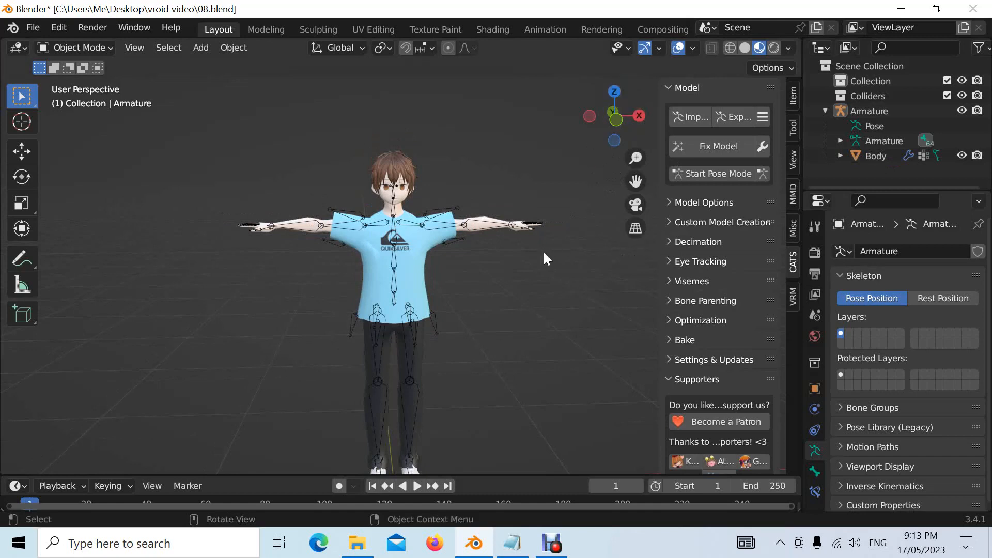
Step: Create eye tracking in front view with Head, Eye_L and Eye_R as bones, Basis for all blink shapes and a movement range of 0.80
{"action": "left_click", "coordinate": [671, 260]}
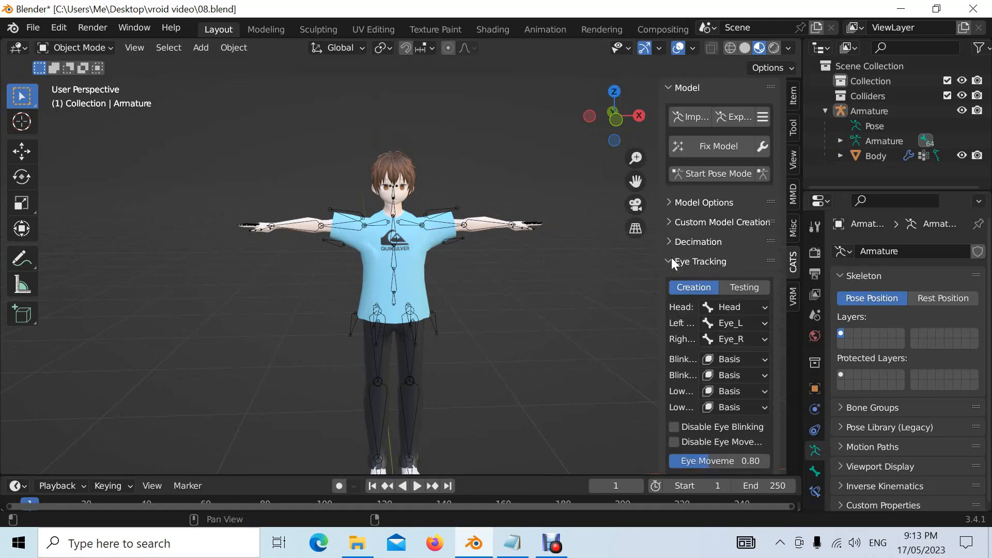
{"action": "scroll", "coordinate": [431, 202], "scroll_direction": "up", "scroll_amount": 4}
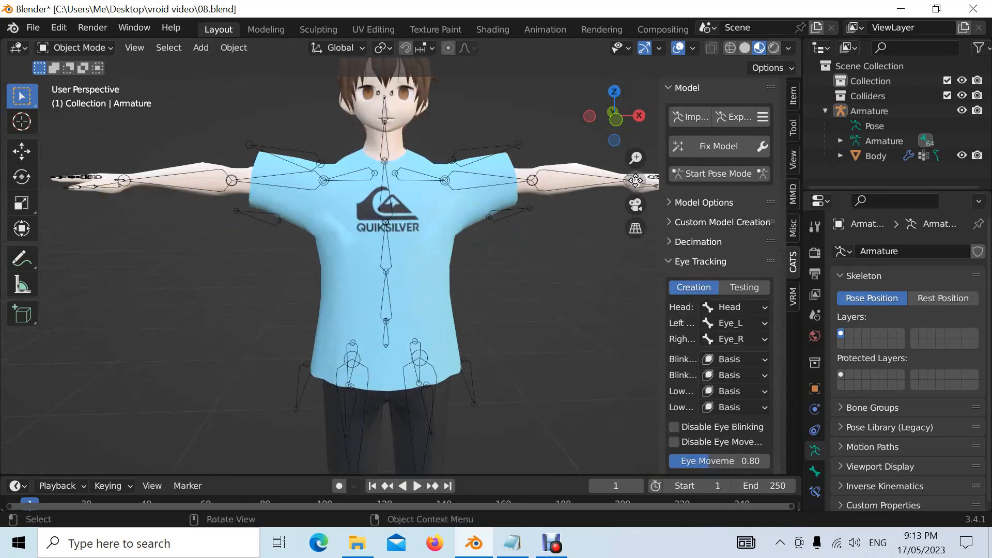
{"action": "left_click_drag", "start_coordinate": [635, 182], "coordinate": [647, 282]}
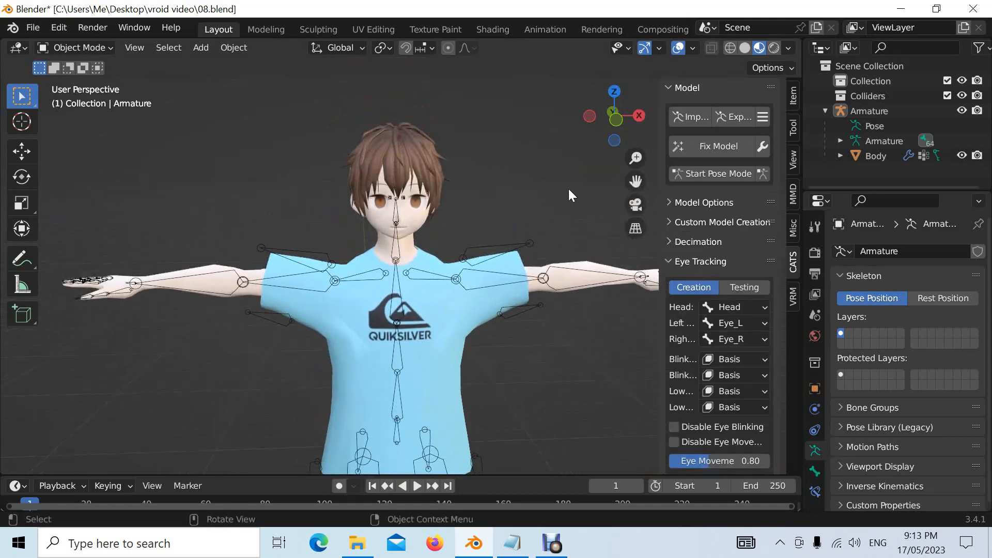
{"action": "left_click", "coordinate": [619, 116]}
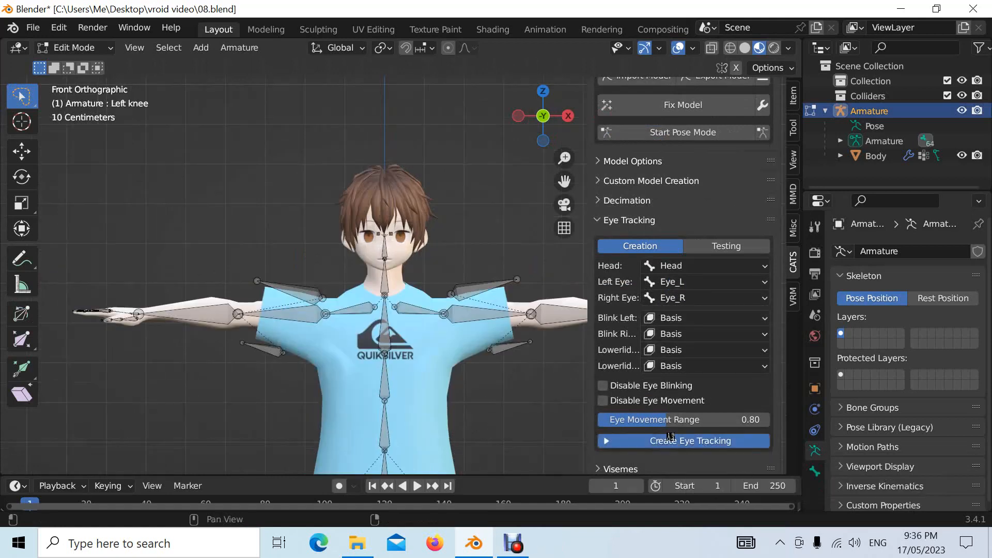
{"action": "left_click", "coordinate": [671, 440]}
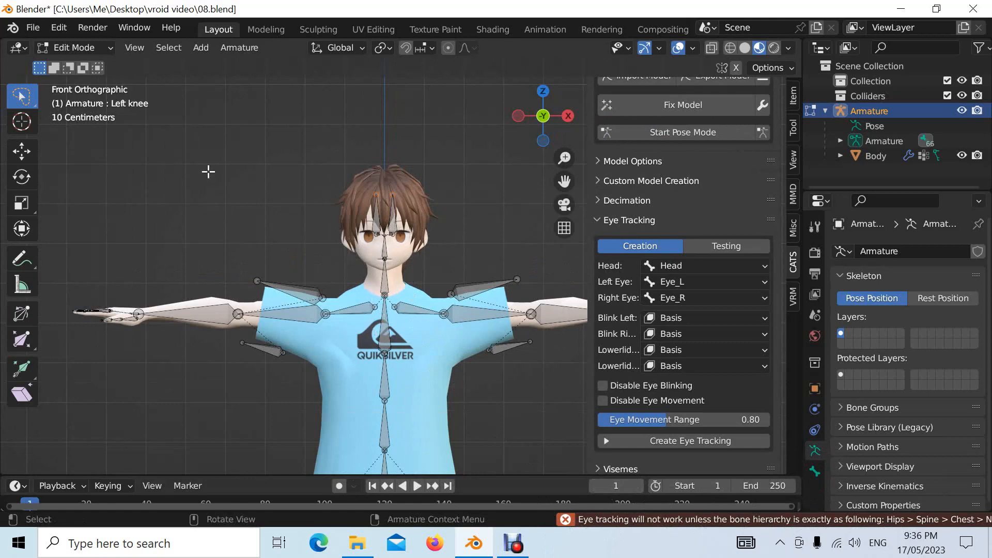
Step: Inspect the torso bone chain by selecting the upper chest and chest bones in Edit Mode
{"action": "left_click", "coordinate": [385, 317]}
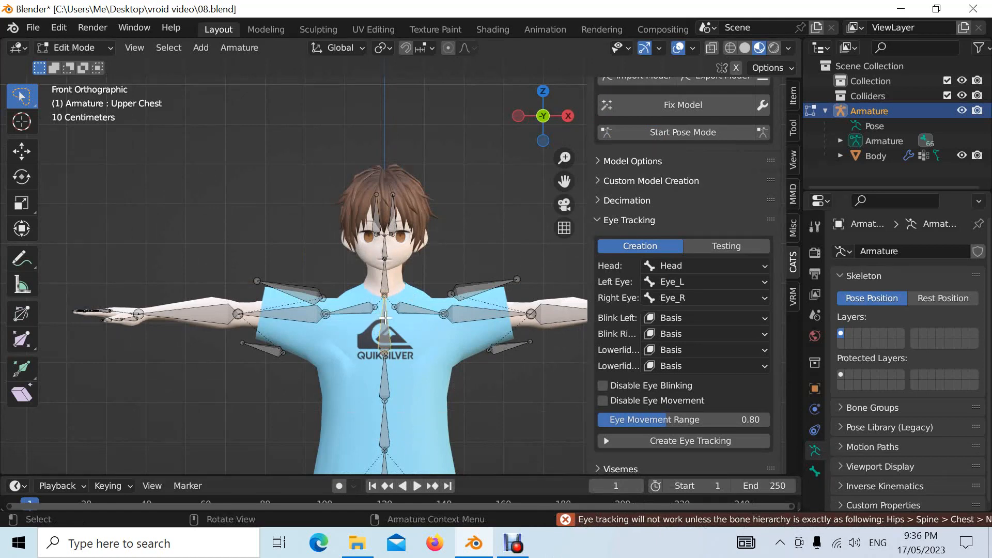
{"action": "left_click", "coordinate": [106, 48]}
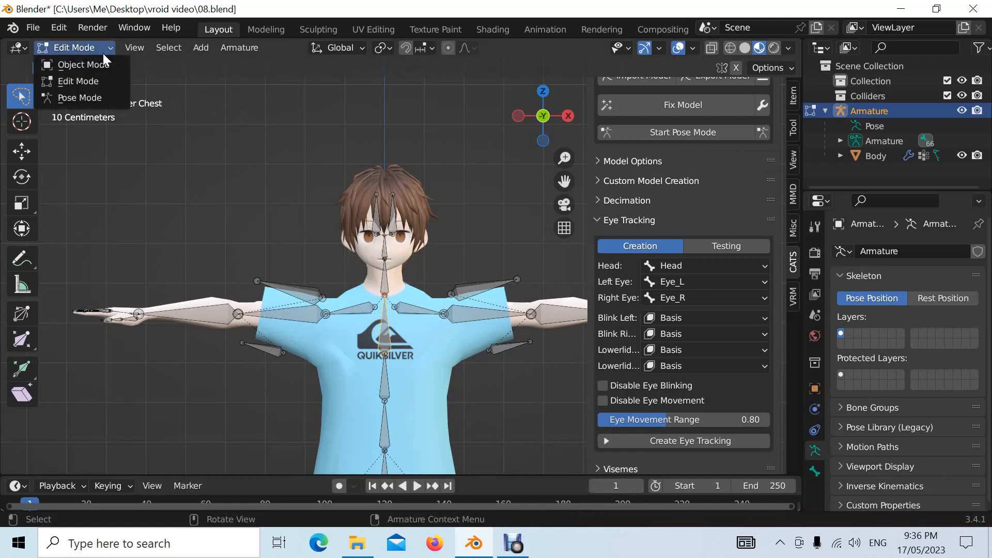
{"action": "left_click", "coordinate": [98, 65]}
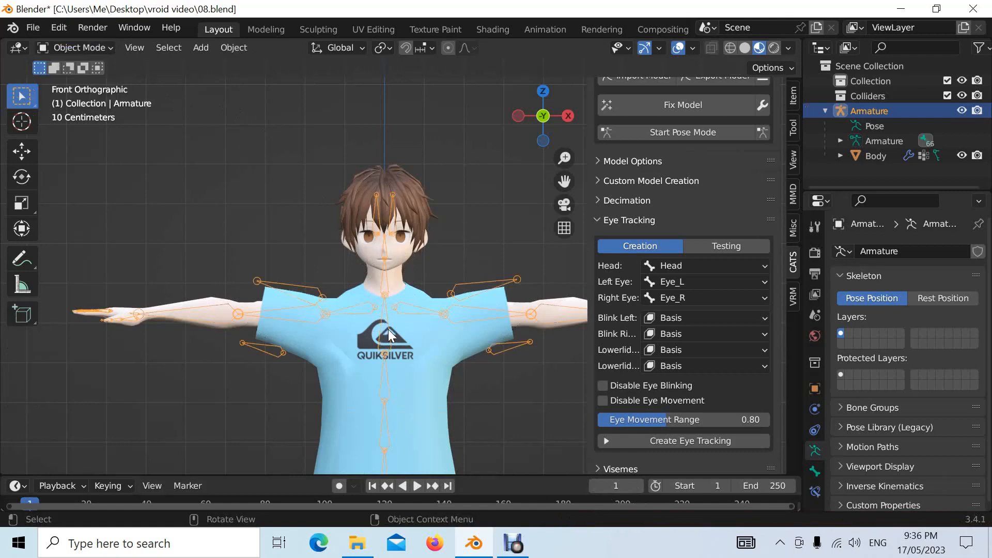
{"action": "left_click", "coordinate": [107, 47]}
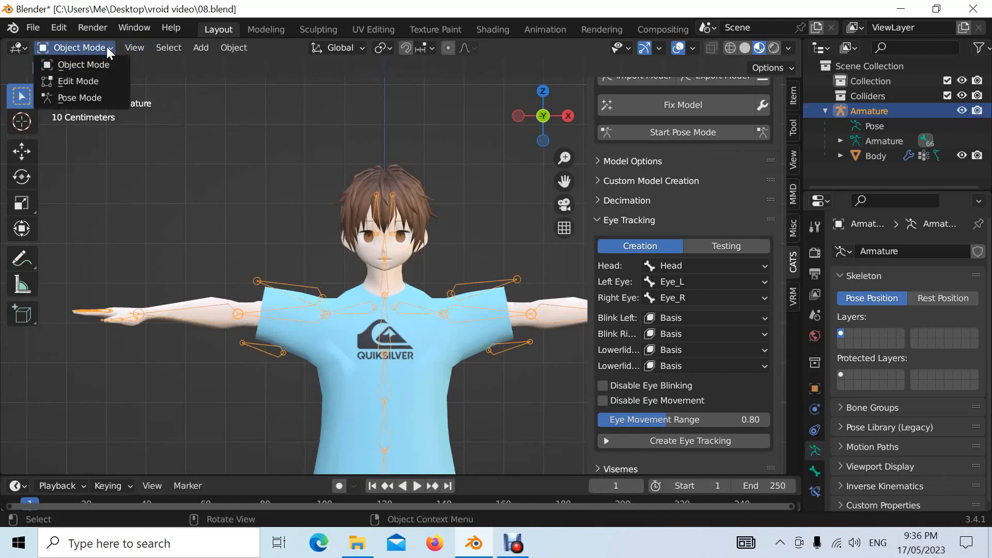
{"action": "left_click", "coordinate": [99, 76]}
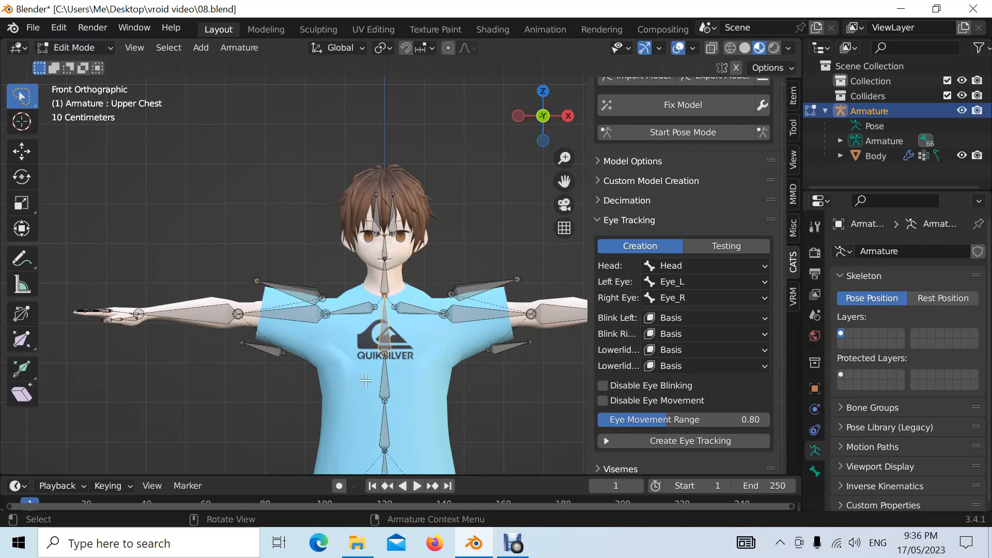
{"action": "left_click", "coordinate": [390, 385]}
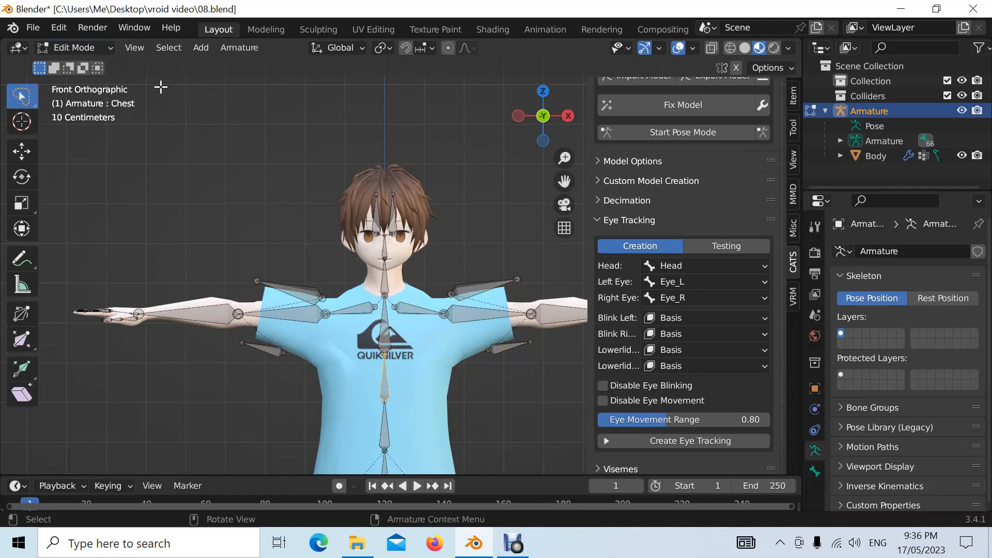
{"action": "left_click", "coordinate": [385, 334]}
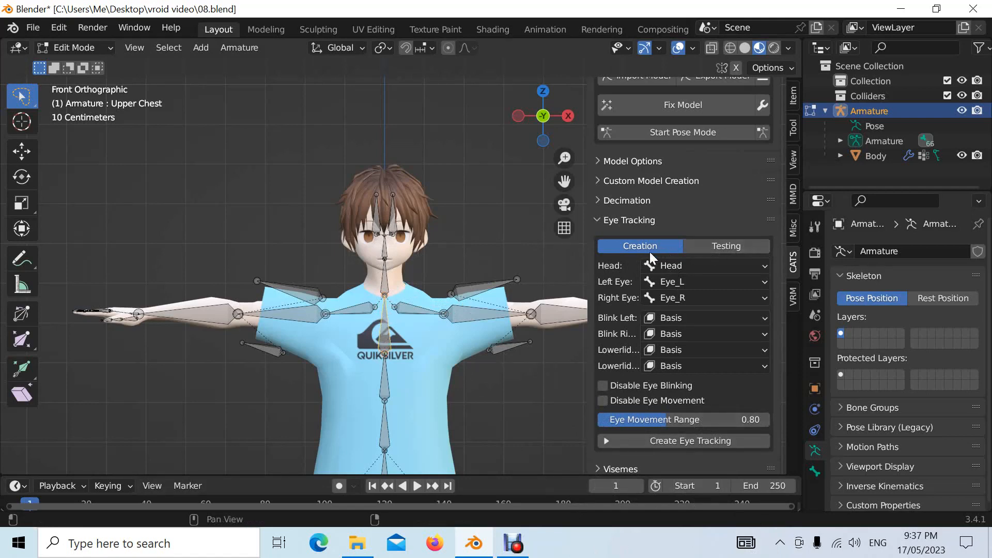
Step: Test the eye tracking with an up-down rotation of 4 and a left-right rotation of 1, and end the eye test
{"action": "left_click", "coordinate": [730, 242]}
{"action": "scroll", "coordinate": [445, 217], "scroll_direction": "up", "scroll_amount": 5}
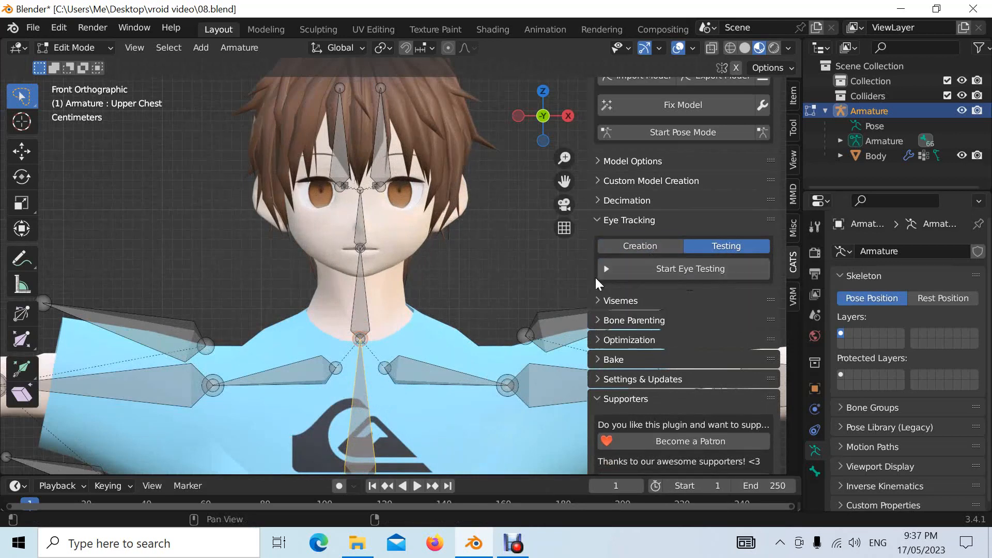
{"action": "left_click", "coordinate": [687, 269]}
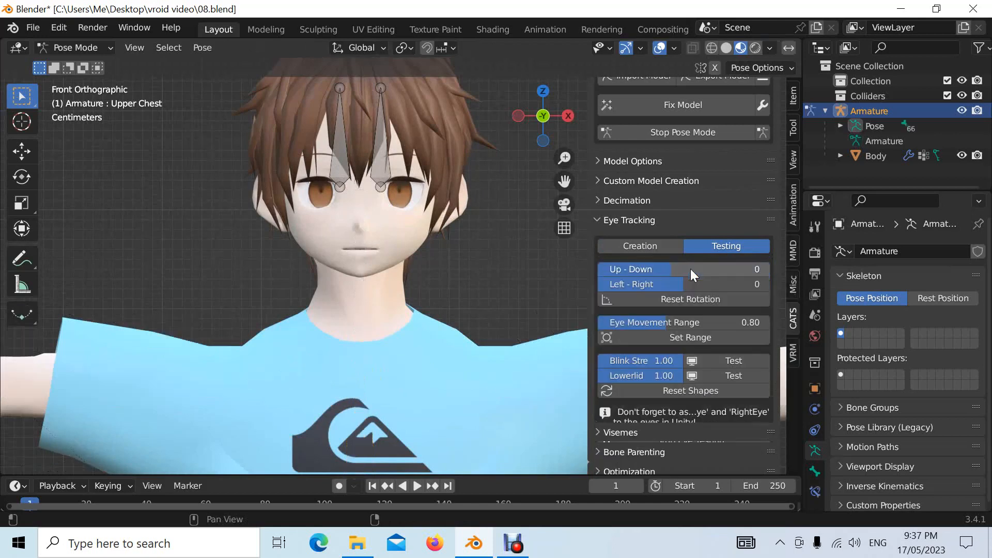
{"action": "mouse_move", "coordinate": [670, 264]}
{"action": "left_mouse_down"}
{"action": "mouse_move", "coordinate": [726, 262]}
{"action": "mouse_move", "coordinate": [582, 265]}
{"action": "mouse_move", "coordinate": [823, 266]}
{"action": "mouse_move", "coordinate": [686, 269]}
{"action": "left_mouse_up"}
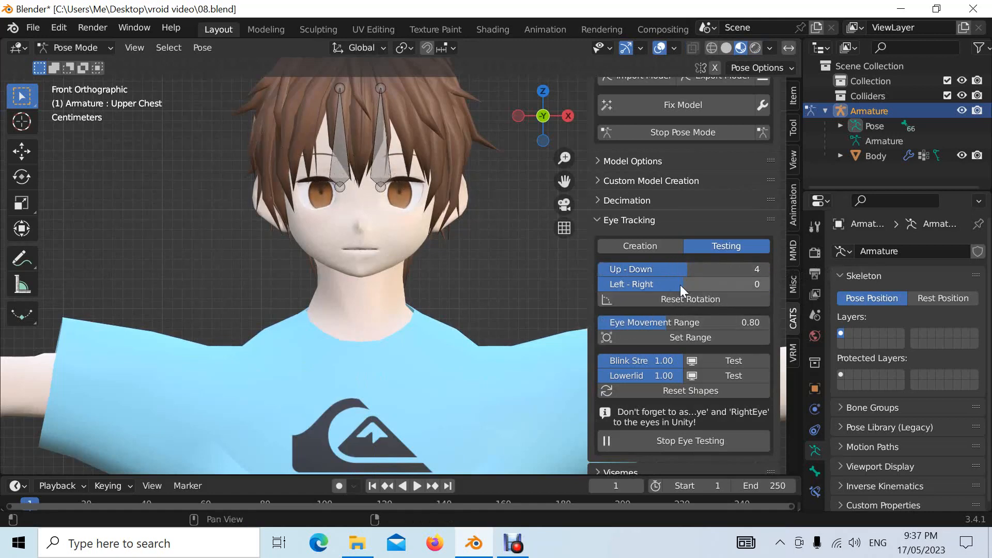
{"action": "mouse_move", "coordinate": [680, 284]}
{"action": "left_mouse_down"}
{"action": "mouse_move", "coordinate": [818, 283]}
{"action": "mouse_move", "coordinate": [574, 278]}
{"action": "mouse_move", "coordinate": [705, 274]}
{"action": "mouse_move", "coordinate": [693, 283]}
{"action": "left_mouse_up"}
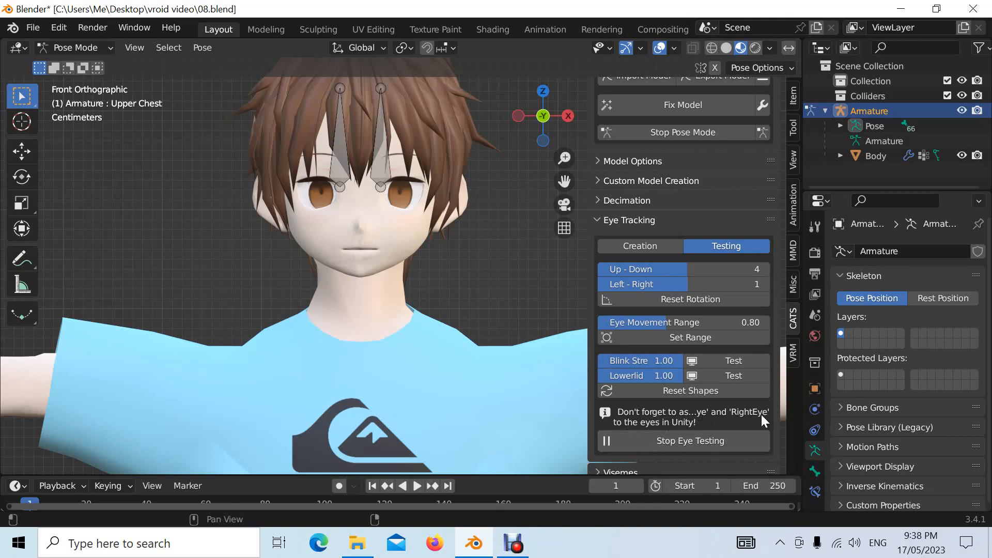
{"action": "left_click", "coordinate": [696, 438]}
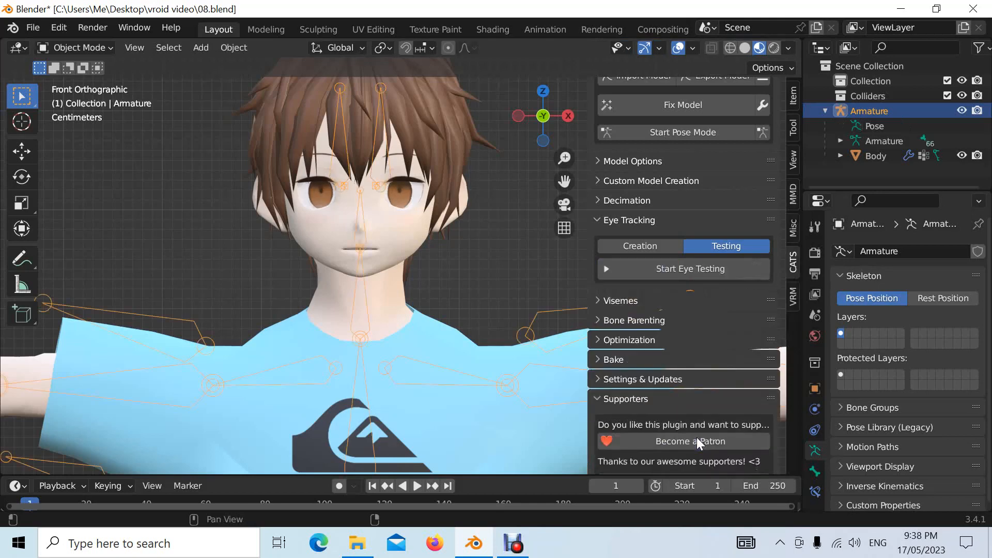
{"action": "left_click", "coordinate": [635, 243]}
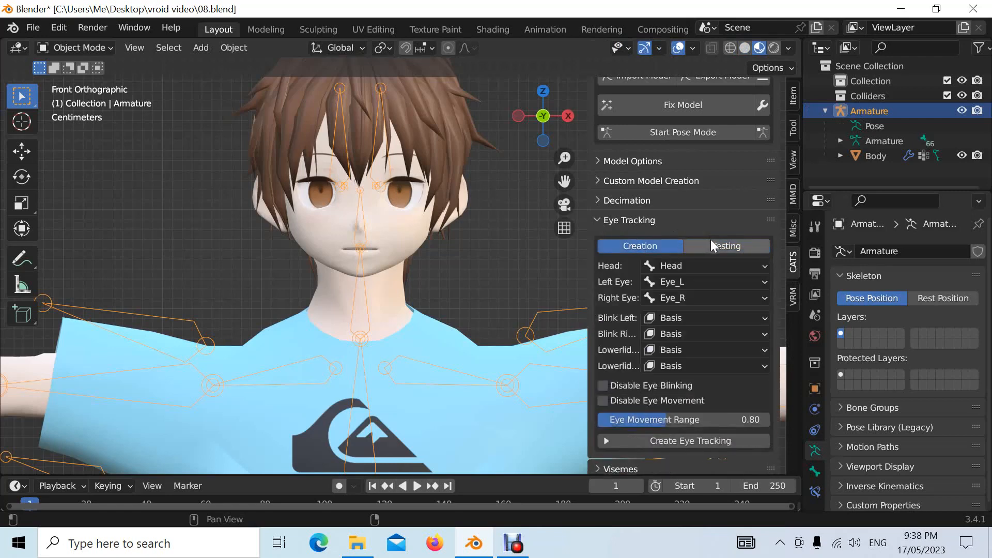
{"action": "left_click", "coordinate": [597, 220]}
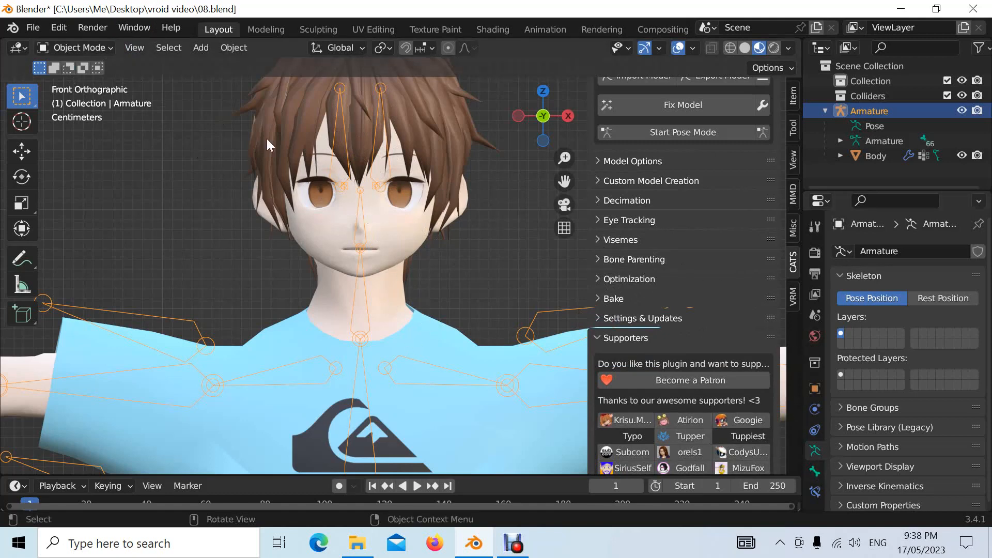
Step: Select the body mesh and enlarge its shape key list until the full key names are readable
{"action": "left_click", "coordinate": [395, 229]}
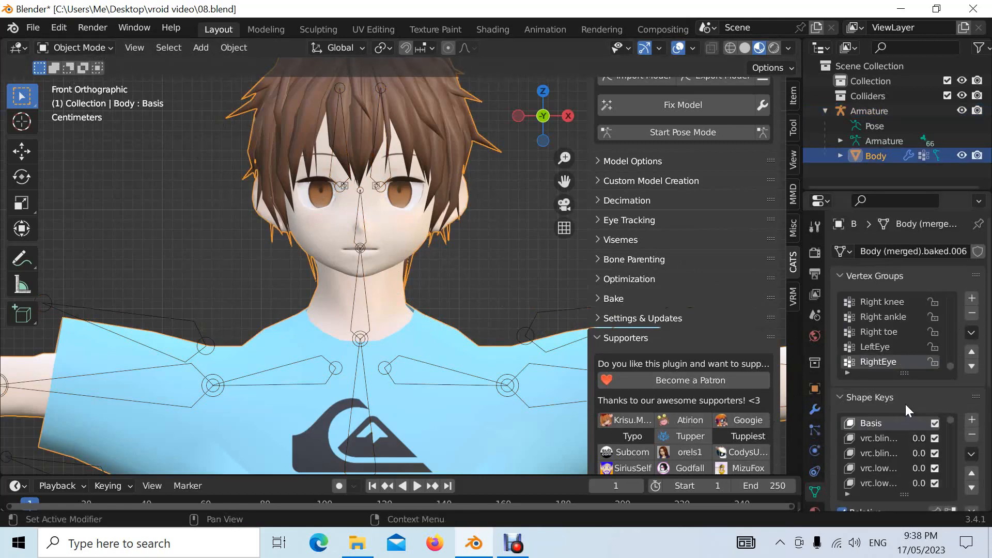
{"action": "scroll", "coordinate": [905, 404], "scroll_direction": "down", "scroll_amount": 2}
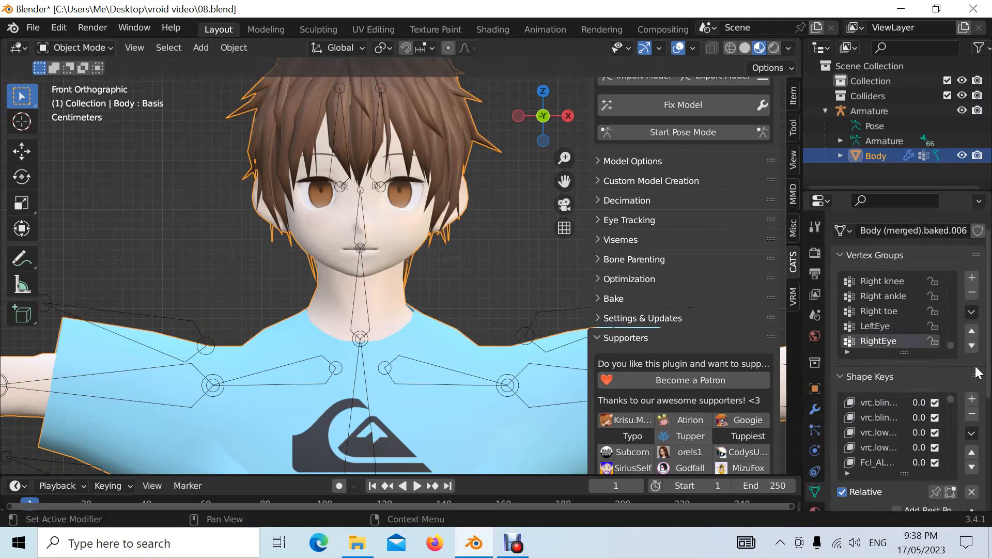
{"action": "scroll", "coordinate": [989, 400], "scroll_direction": "down", "scroll_amount": 3}
{"action": "scroll", "coordinate": [990, 403], "scroll_direction": "down", "scroll_amount": 1}
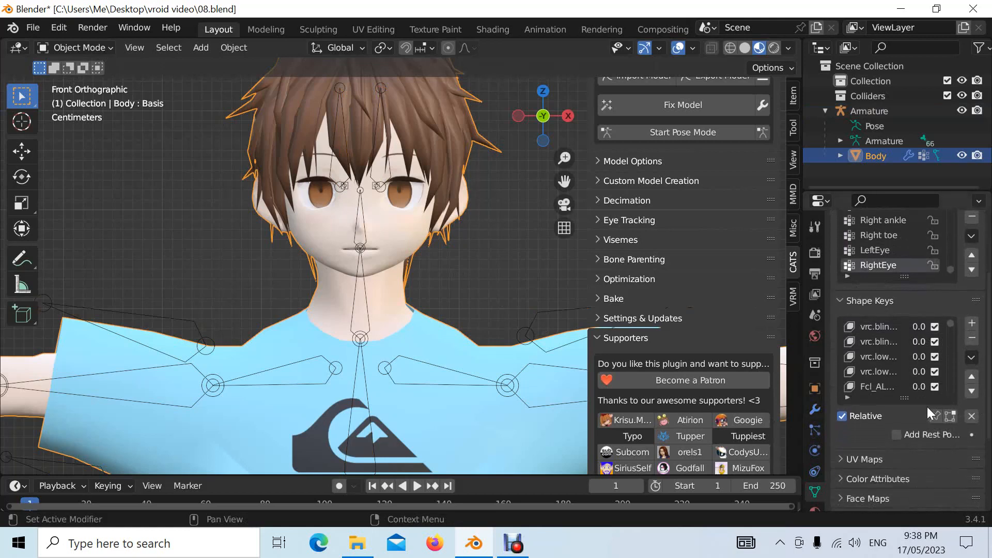
{"action": "left_click_drag", "start_coordinate": [879, 400], "coordinate": [879, 444]}
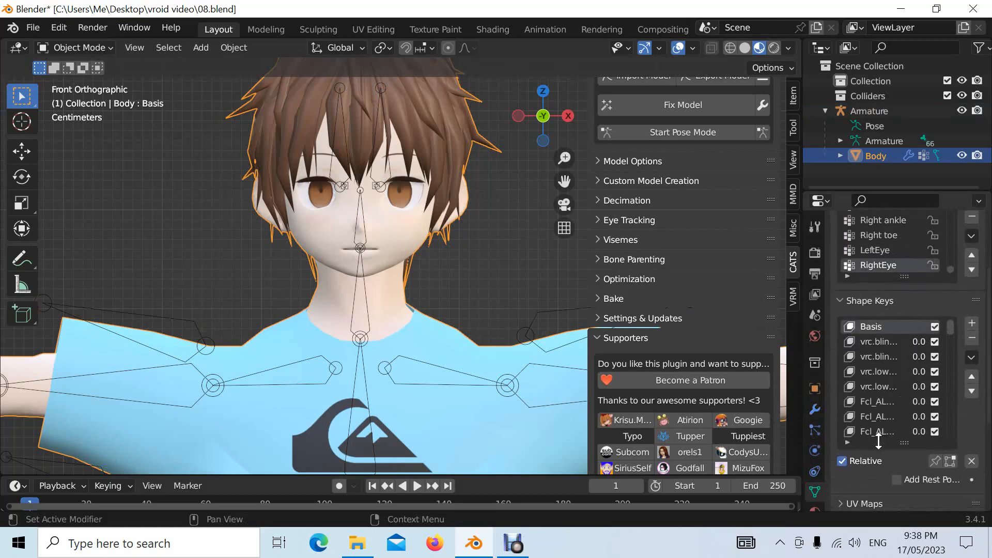
{"action": "left_click", "coordinate": [878, 341]}
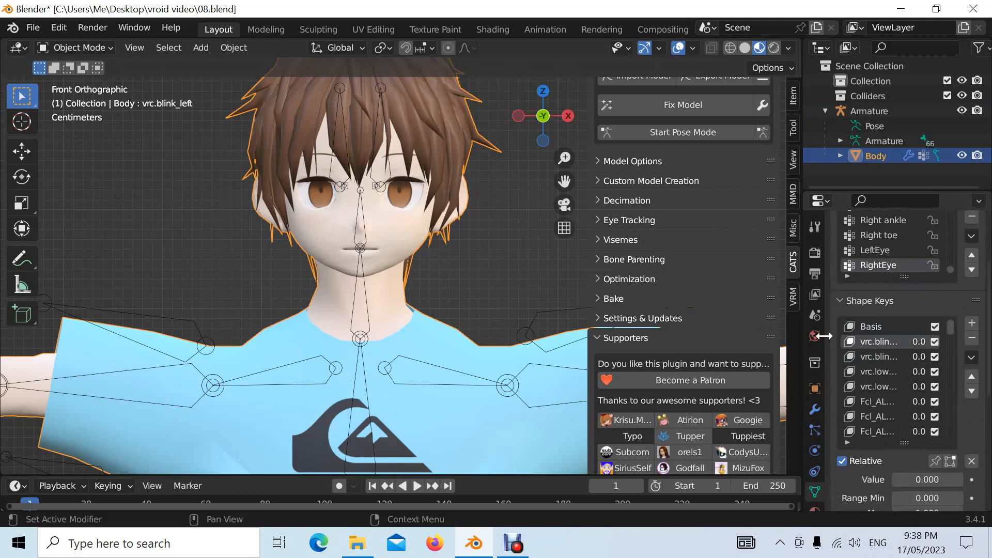
{"action": "left_click_drag", "start_coordinate": [827, 336], "coordinate": [698, 334]}
Step: Preview the Fcl_EYE_Close shape key by varying its value, and rename it as Blink
{"action": "left_click_drag", "start_coordinate": [950, 327], "coordinate": [951, 354]}
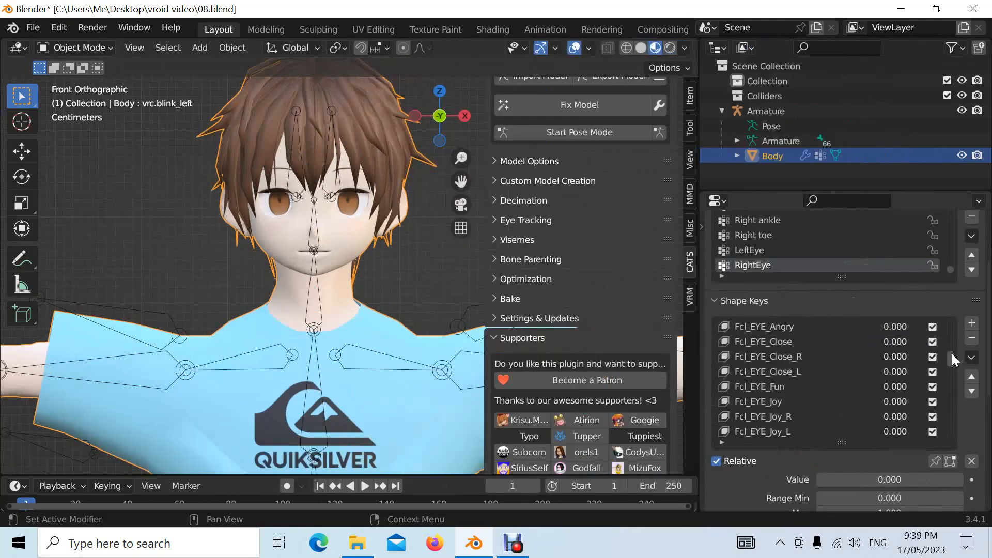
{"action": "left_click", "coordinate": [763, 341]}
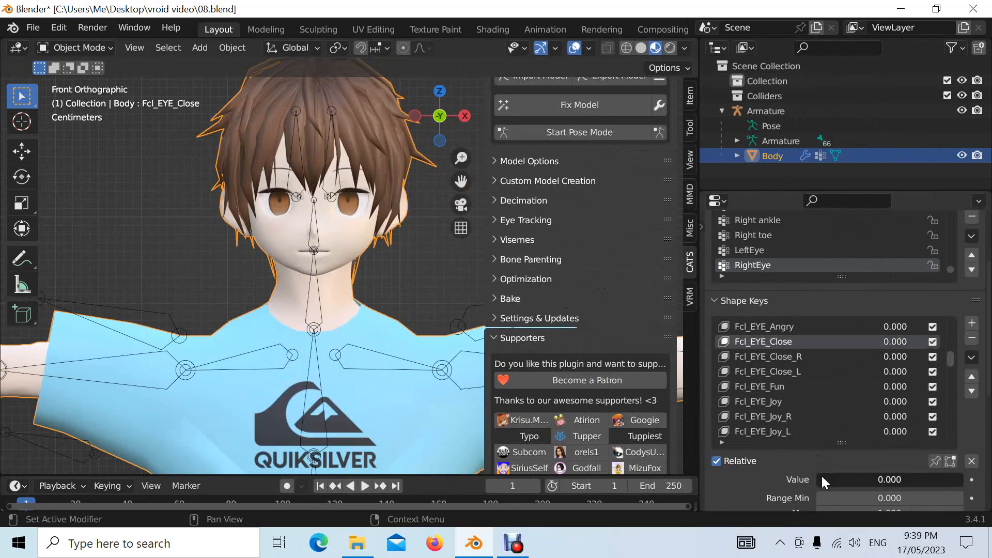
{"action": "left_click_drag", "start_coordinate": [821, 474], "coordinate": [651, 463]}
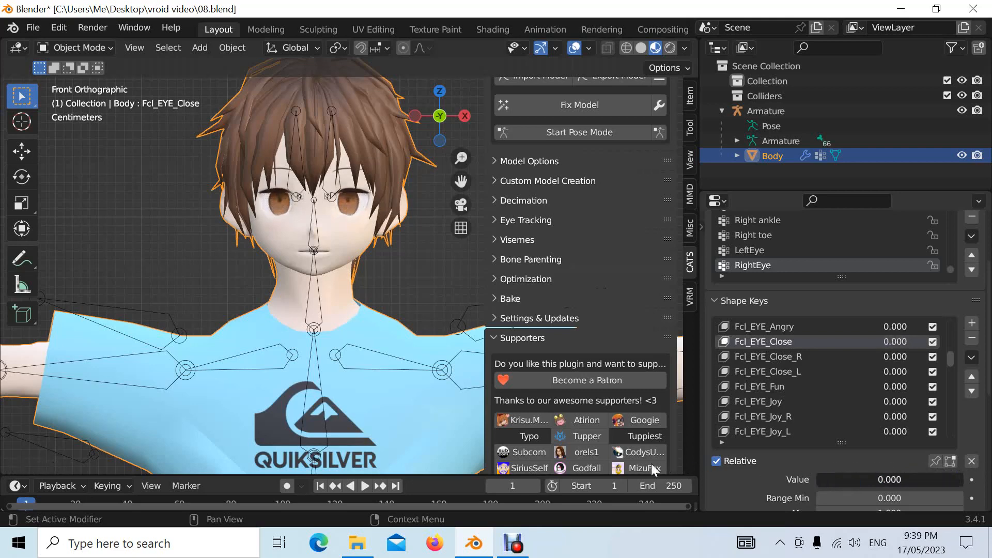
{"action": "double_click", "coordinate": [760, 342]}
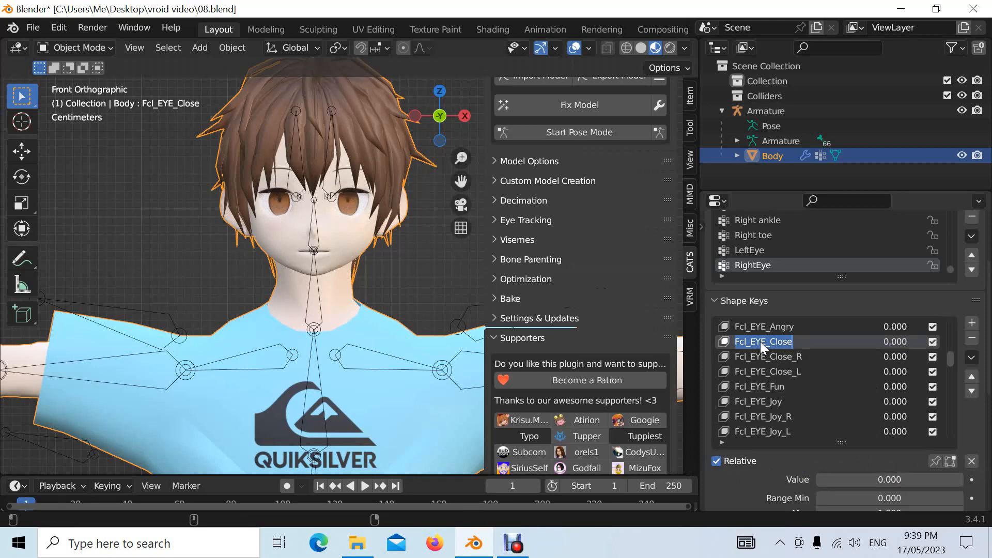
{"action": "type", "text": "Blink"}
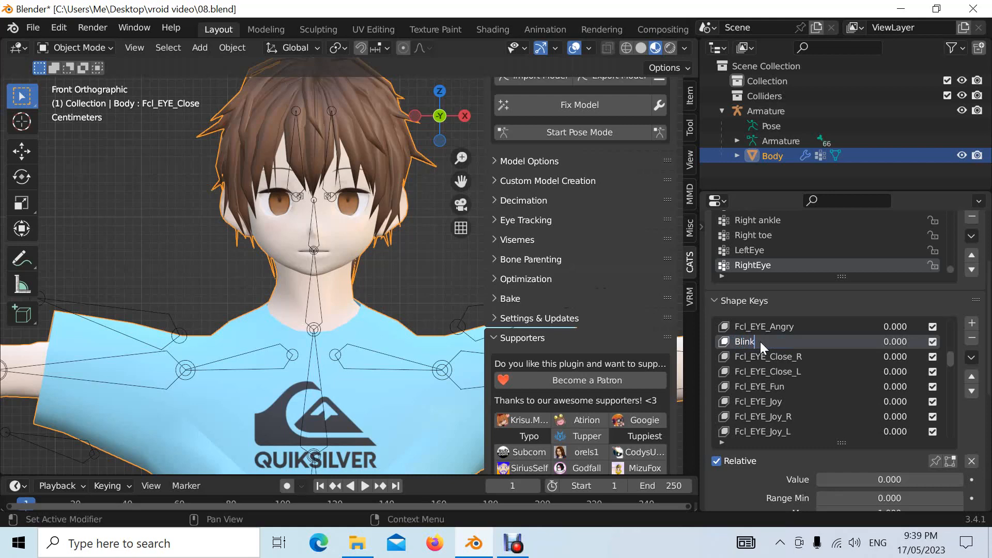
{"action": "key", "text": "Return"}
{"action": "mouse_move", "coordinate": [832, 478]}
{"action": "left_mouse_down"}
{"action": "mouse_move", "coordinate": [991, 478]}
{"action": "mouse_move", "coordinate": [628, 467]}
{"action": "mouse_move", "coordinate": [815, 478]}
{"action": "left_mouse_up"}
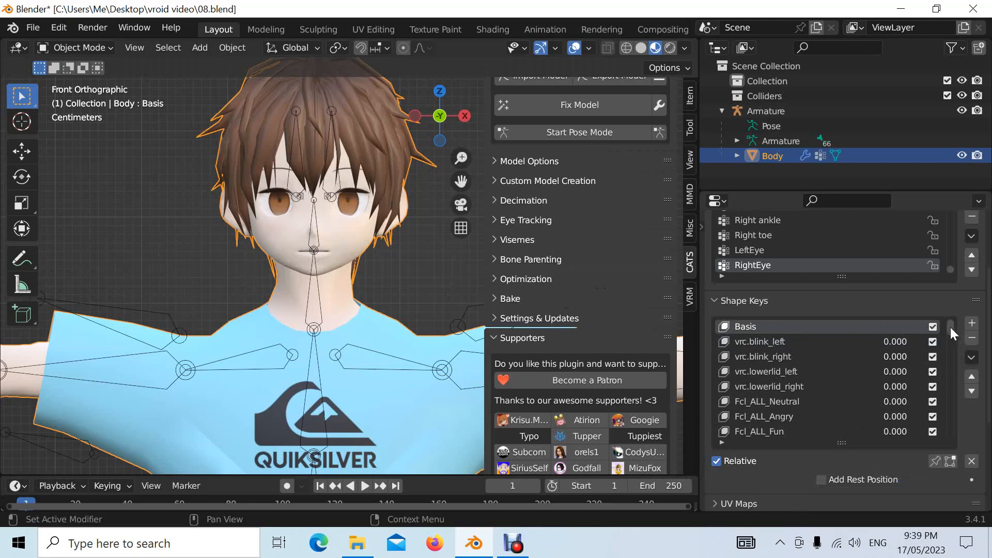
Step: Expand the CATS Visemes settings and preview the Fcl_MTH_A mouth shape key up close at 1.000, returning its value to 0
{"action": "left_click_drag", "start_coordinate": [950, 327], "coordinate": [956, 406]}
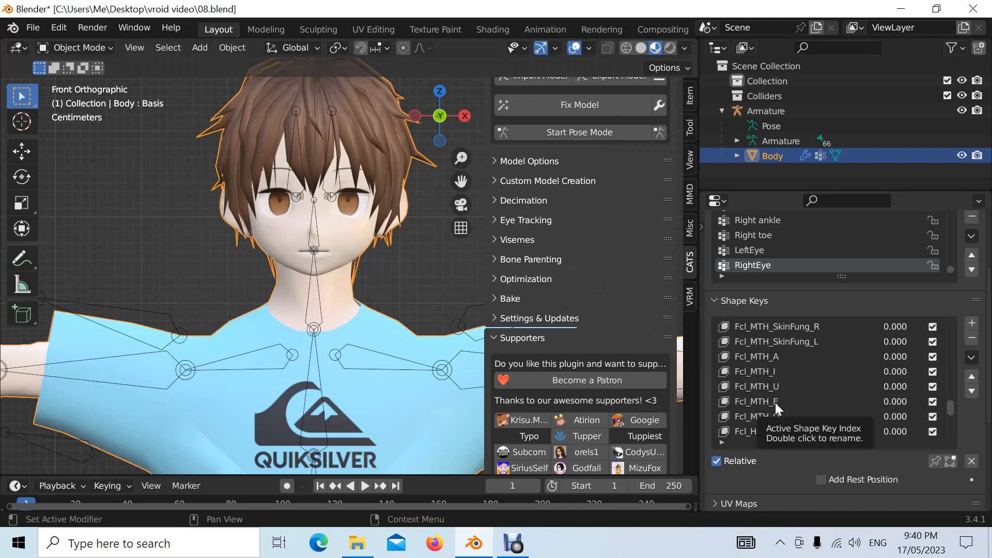
{"action": "left_click", "coordinate": [495, 240]}
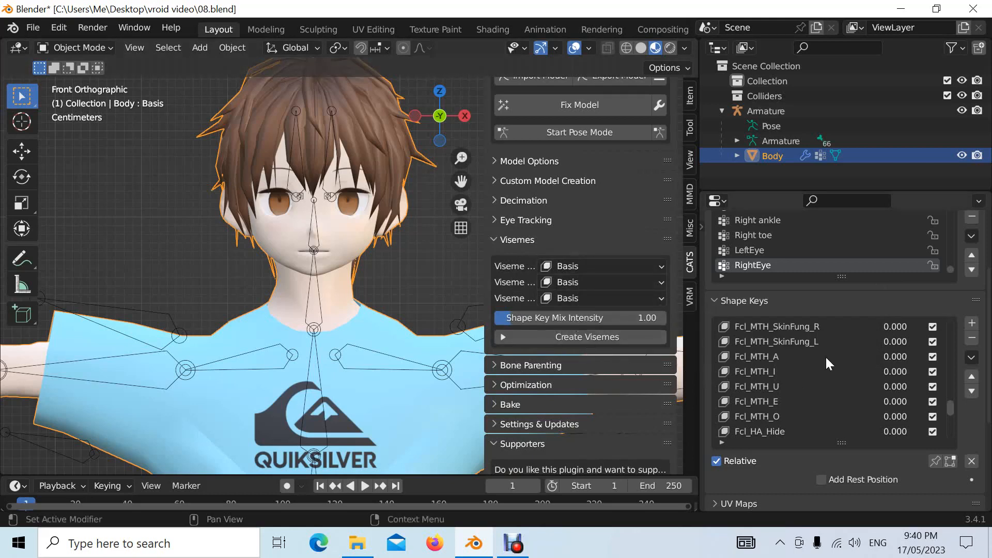
{"action": "left_click", "coordinate": [768, 355]}
{"action": "scroll", "coordinate": [985, 322], "scroll_direction": "down", "scroll_amount": 3}
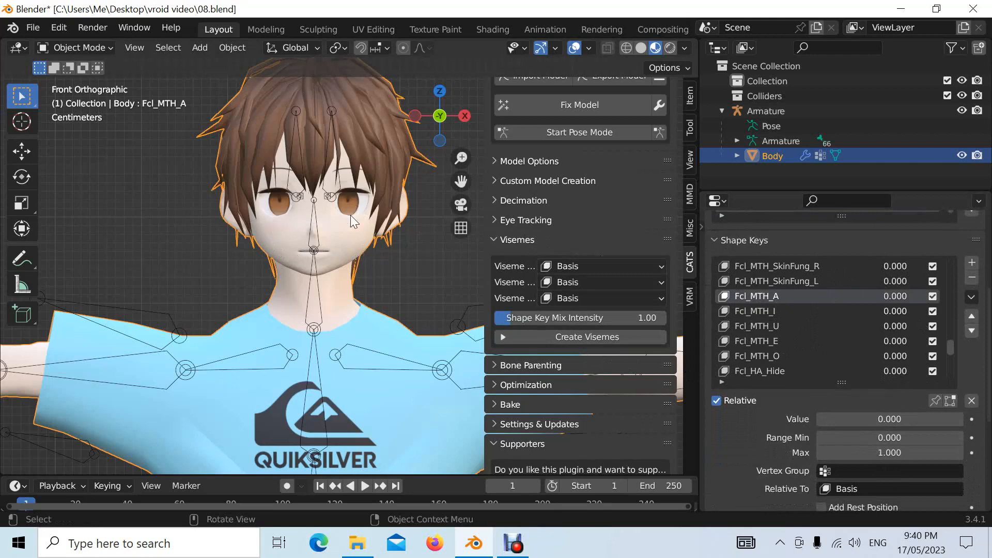
{"action": "scroll", "coordinate": [354, 243], "scroll_direction": "up", "scroll_amount": 2}
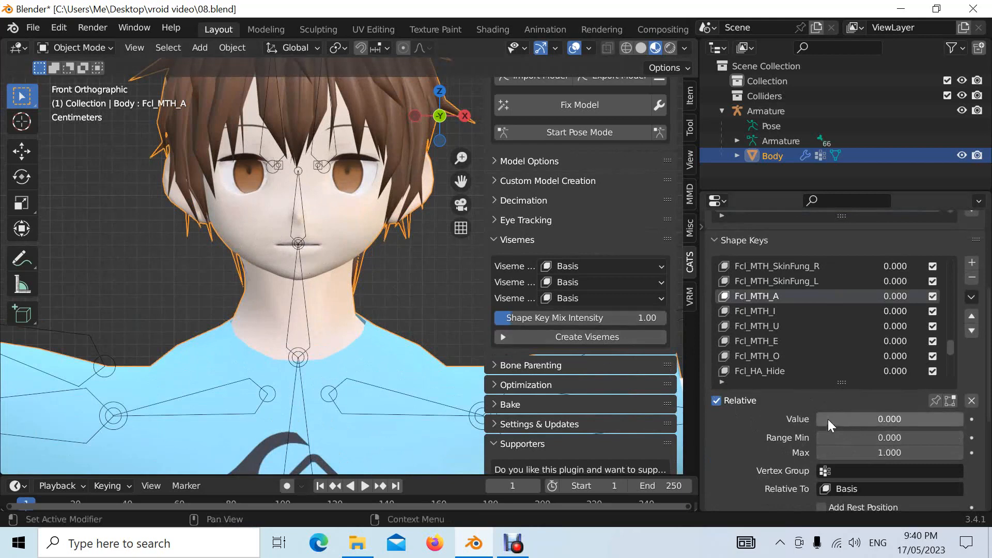
{"action": "left_click_drag", "start_coordinate": [826, 420], "coordinate": [964, 418]}
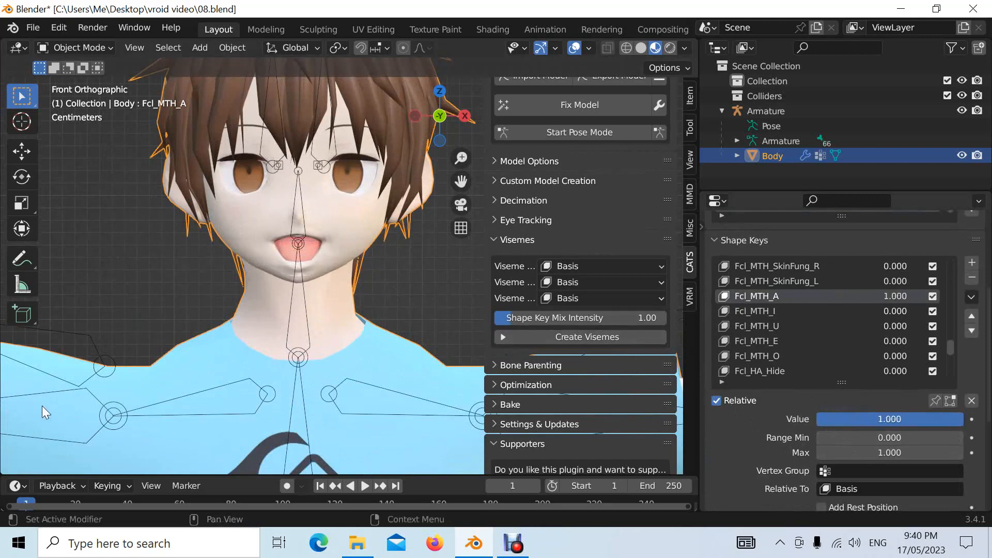
{"action": "left_click_drag", "start_coordinate": [42, 406], "coordinate": [129, 413]}
{"action": "scroll", "coordinate": [349, 291], "scroll_direction": "up", "scroll_amount": 3}
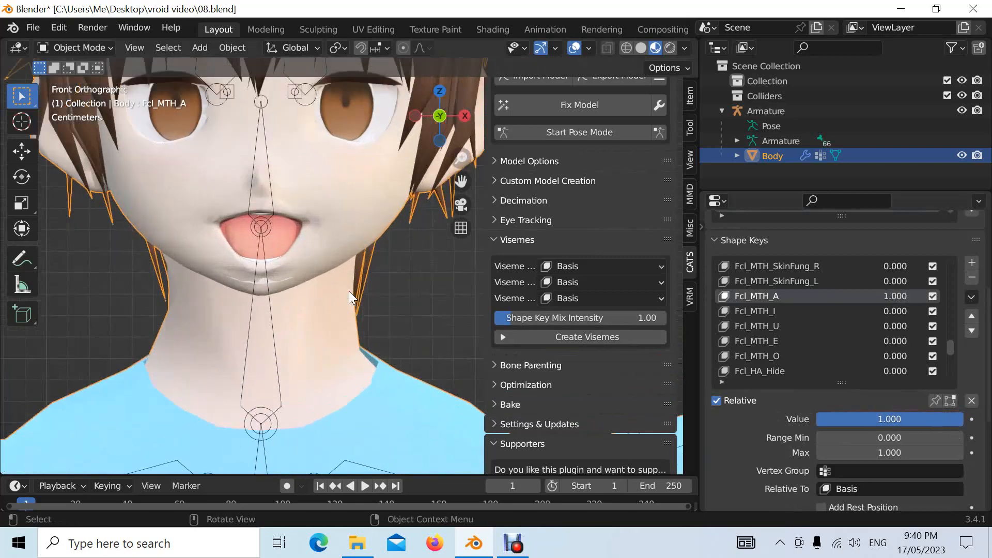
{"action": "scroll", "coordinate": [349, 290], "scroll_direction": "up", "scroll_amount": 3}
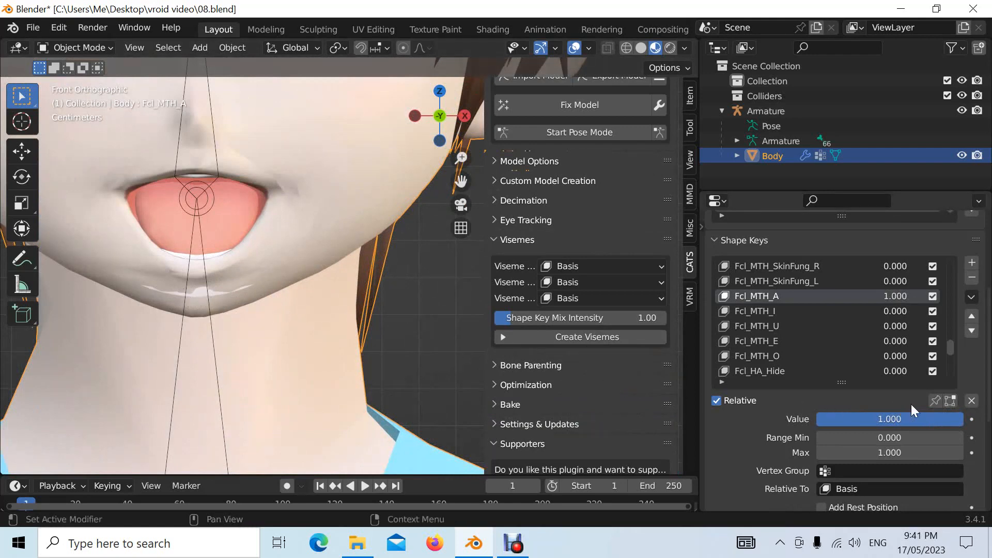
{"action": "left_click_drag", "start_coordinate": [957, 416], "coordinate": [798, 393]}
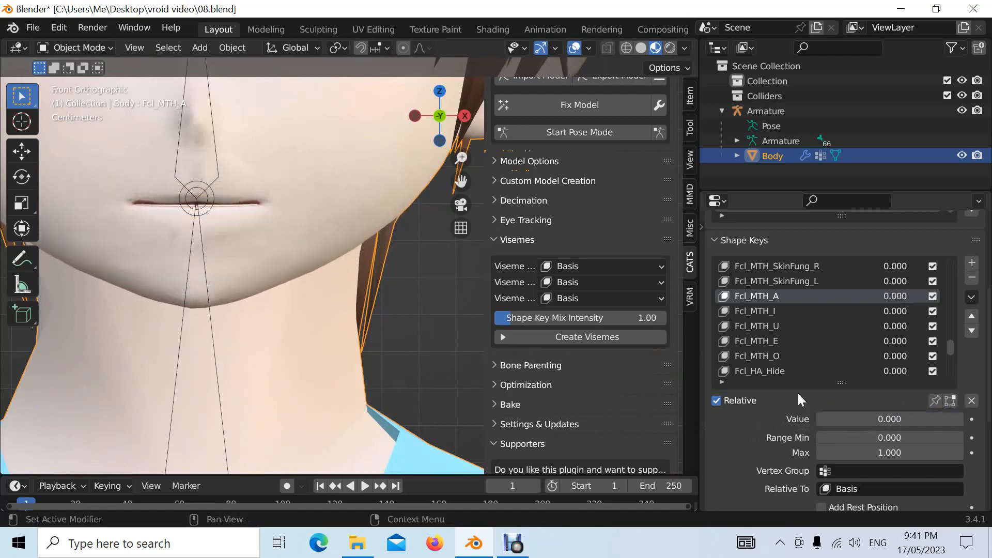
Step: Preview the Fcl_MTH_E and Fcl_MTH_O mouth shape keys by varying their values, returning Fcl_MTH_O to 0
{"action": "left_click", "coordinate": [773, 340]}
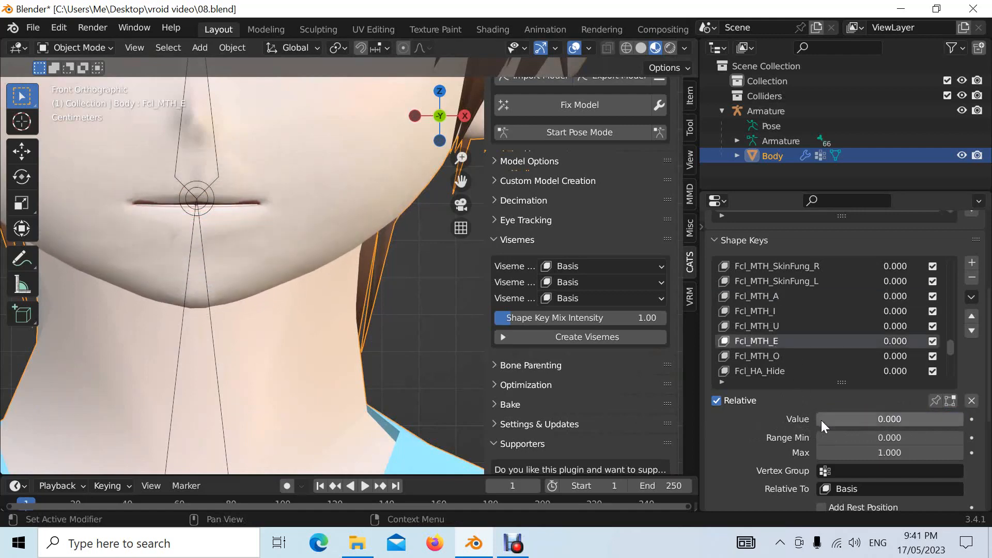
{"action": "left_click_drag", "start_coordinate": [820, 420], "coordinate": [783, 370]}
{"action": "left_click", "coordinate": [772, 356]}
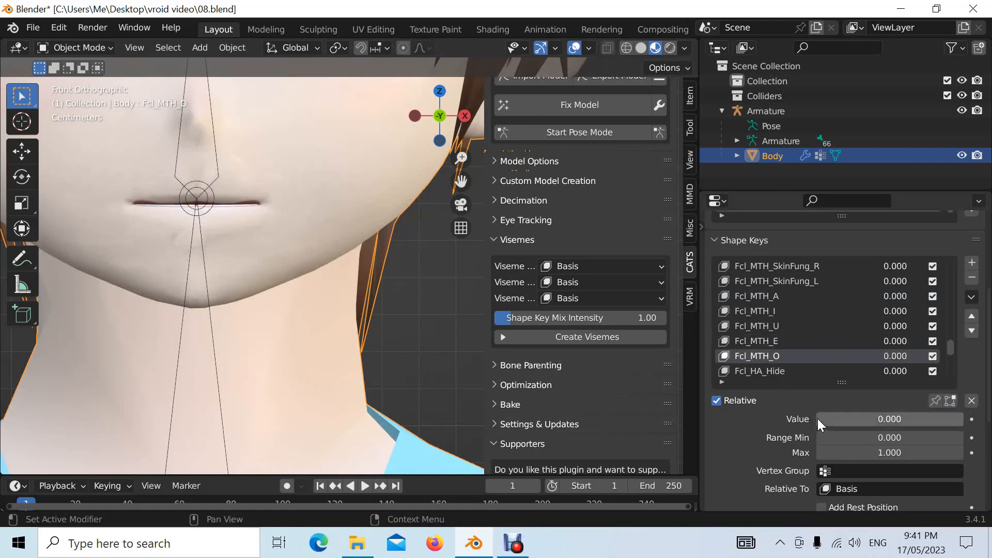
{"action": "left_click_drag", "start_coordinate": [817, 418], "coordinate": [78, 420]}
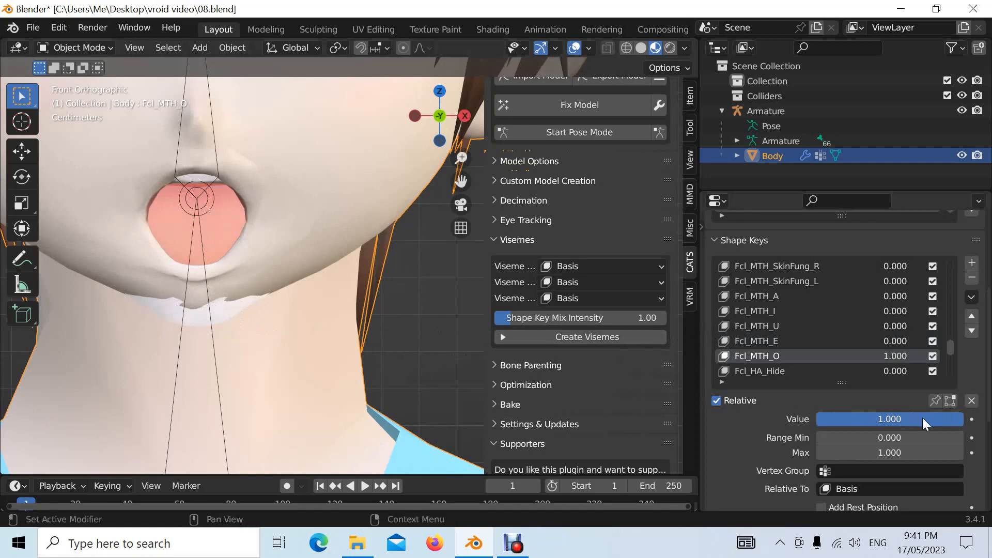
{"action": "left_click_drag", "start_coordinate": [958, 415], "coordinate": [714, 419]}
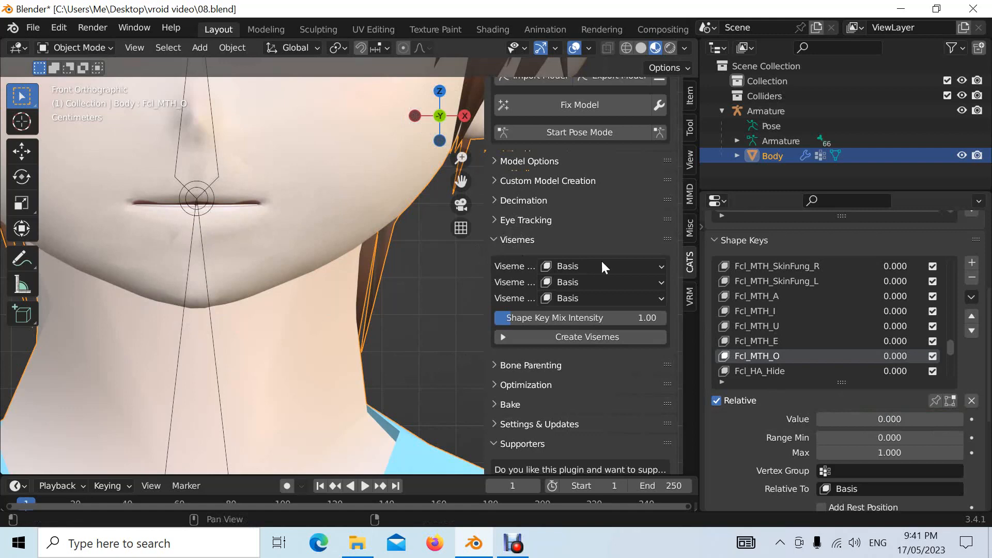
Step: Enlarge the 3D viewport by narrowing the properties editor and the CATS sidebar, and bring the whole face into view
{"action": "left_click_drag", "start_coordinate": [701, 338], "coordinate": [818, 336]}
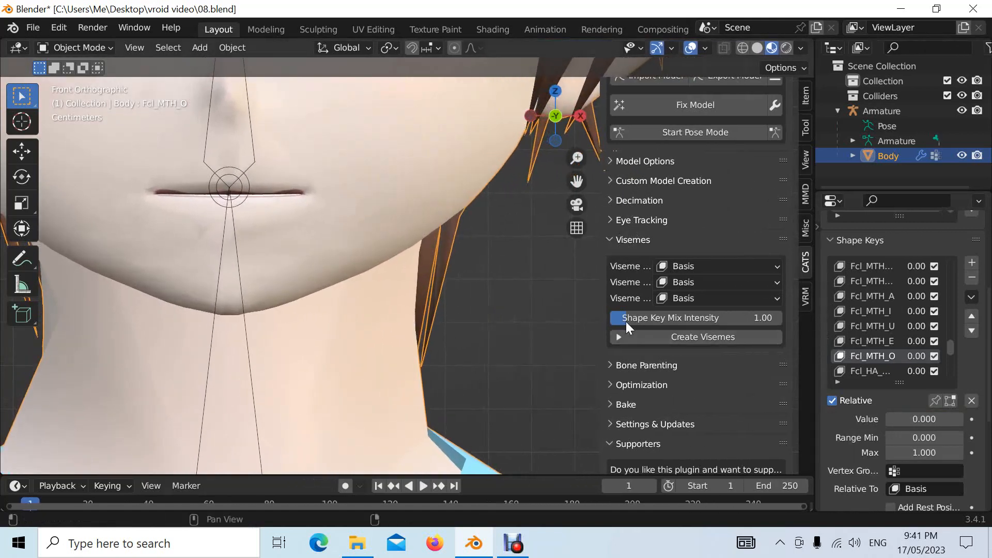
{"action": "left_click_drag", "start_coordinate": [597, 298], "coordinate": [670, 296]}
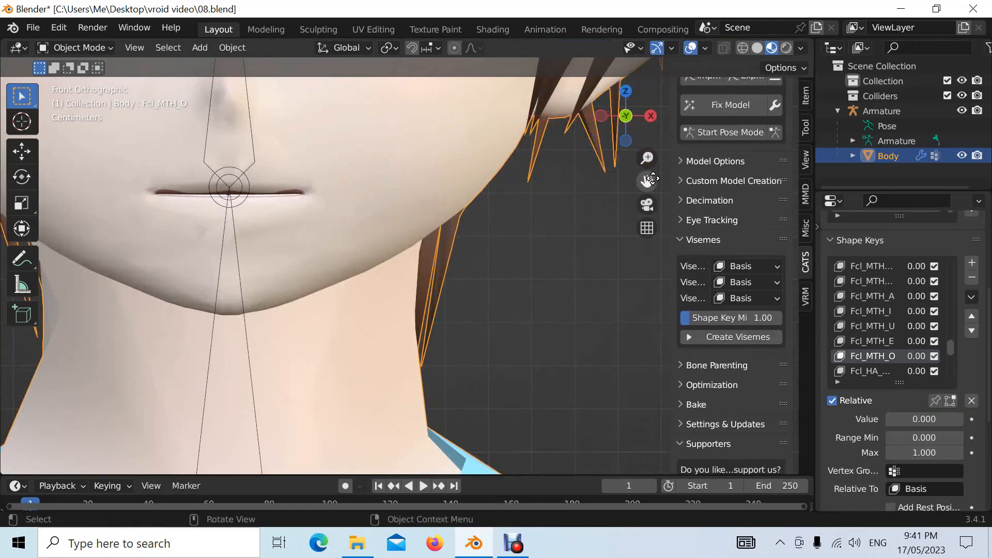
{"action": "left_click_drag", "start_coordinate": [648, 181], "coordinate": [653, 198]}
{"action": "scroll", "coordinate": [584, 229], "scroll_direction": "down", "scroll_amount": 5}
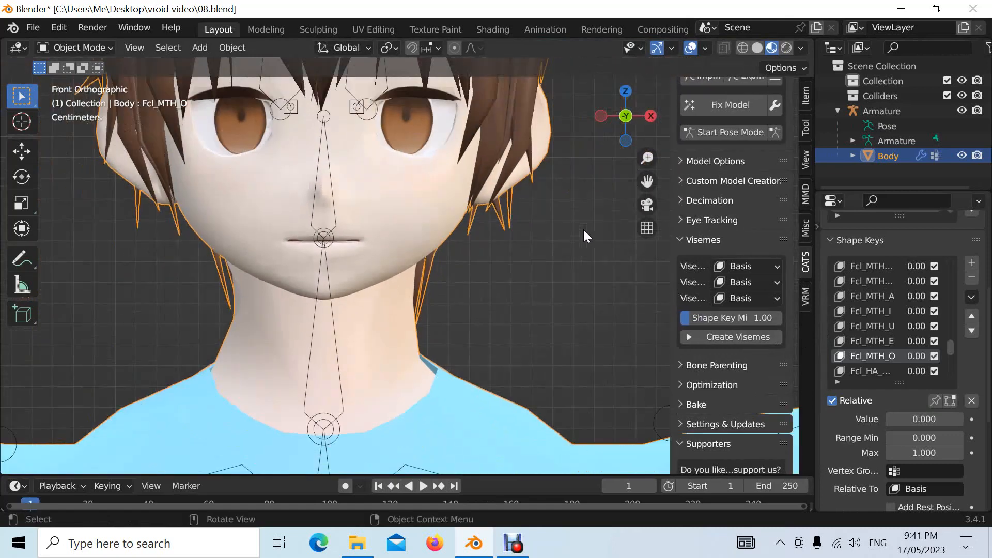
Step: Set the Fcl_MTH_O shape key to 1.000 and examine the mouth and chin from the left side view
{"action": "left_click", "coordinate": [600, 116]}
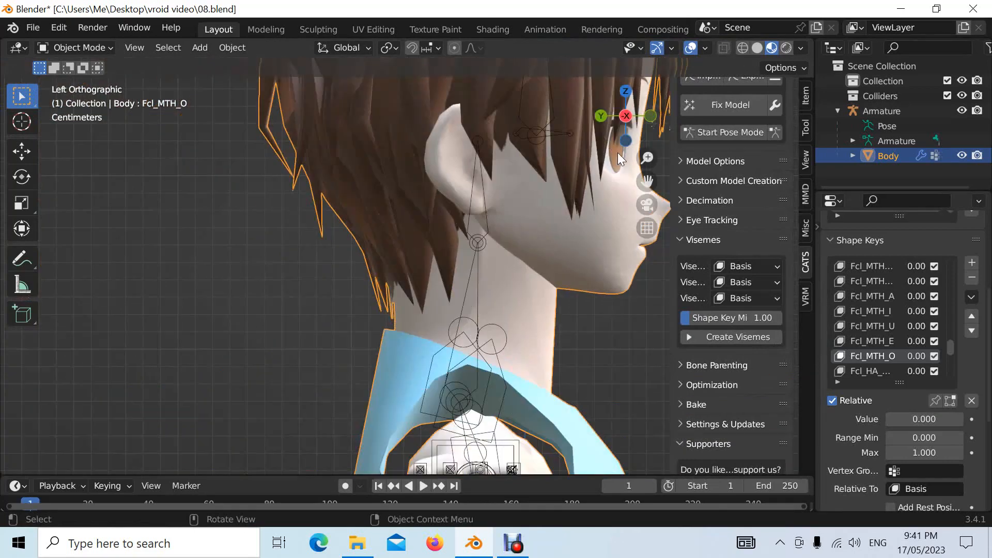
{"action": "left_click_drag", "start_coordinate": [646, 177], "coordinate": [551, 257]}
{"action": "scroll", "coordinate": [550, 257], "scroll_direction": "up", "scroll_amount": 4}
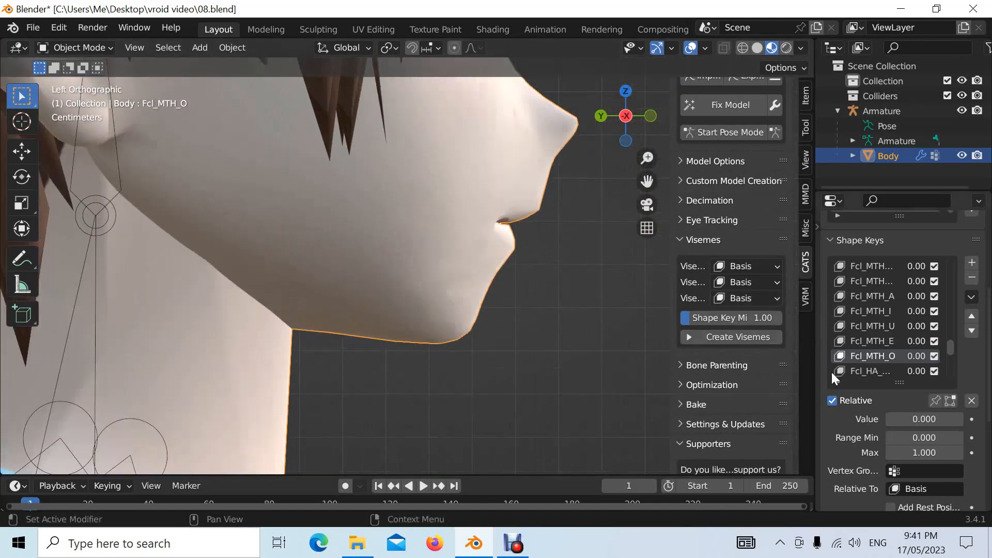
{"action": "left_click_drag", "start_coordinate": [890, 414], "coordinate": [21, 405]}
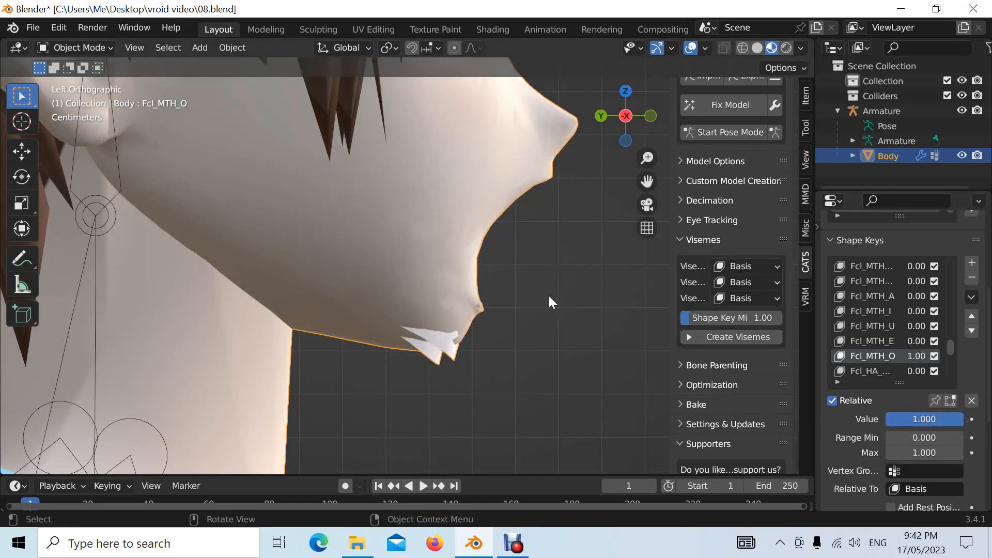
Step: In Edit Mode, select all linked geometry of the teeth protruding below the chin and move it up about 0.0044 m along Z
{"action": "left_click", "coordinate": [108, 46]}
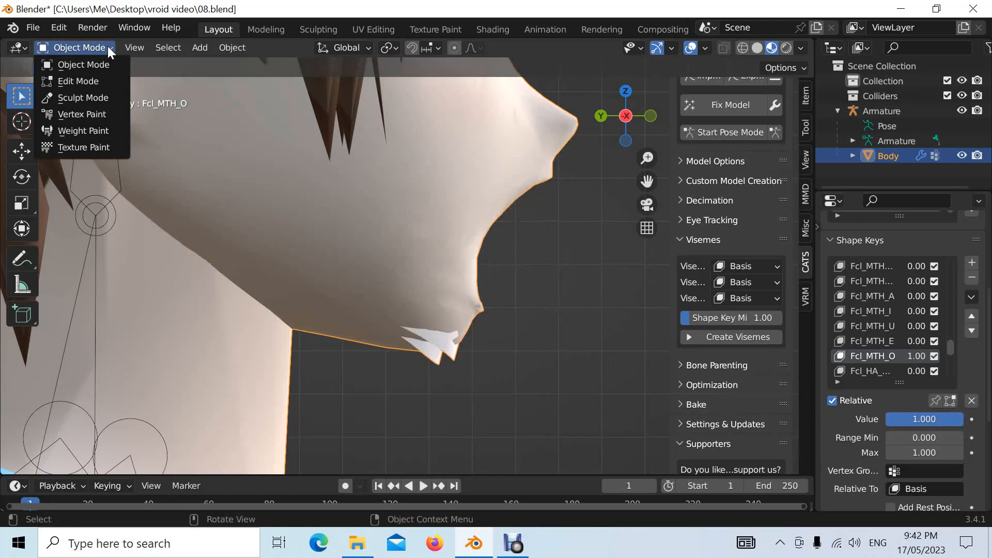
{"action": "left_click", "coordinate": [98, 84]}
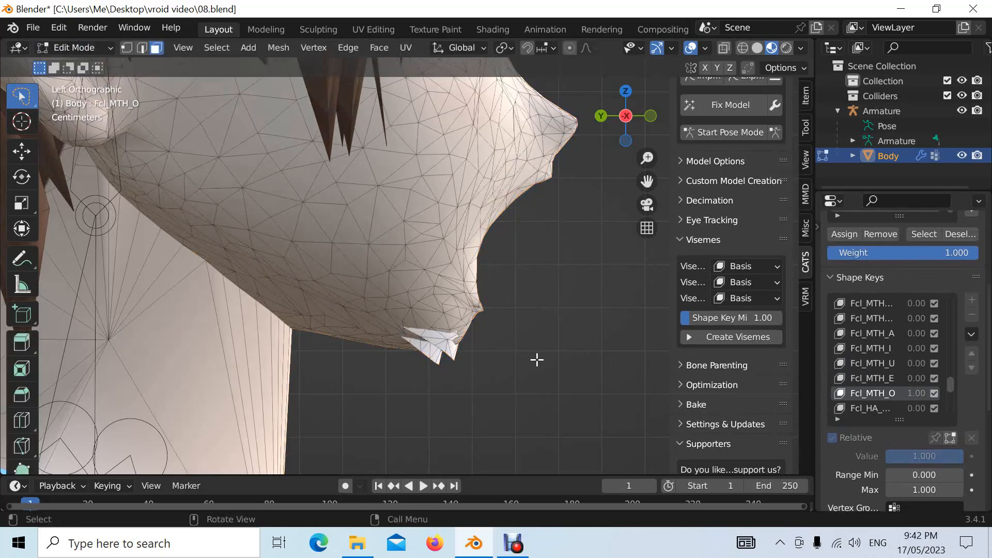
{"action": "scroll", "coordinate": [537, 360], "scroll_direction": "up", "scroll_amount": 2}
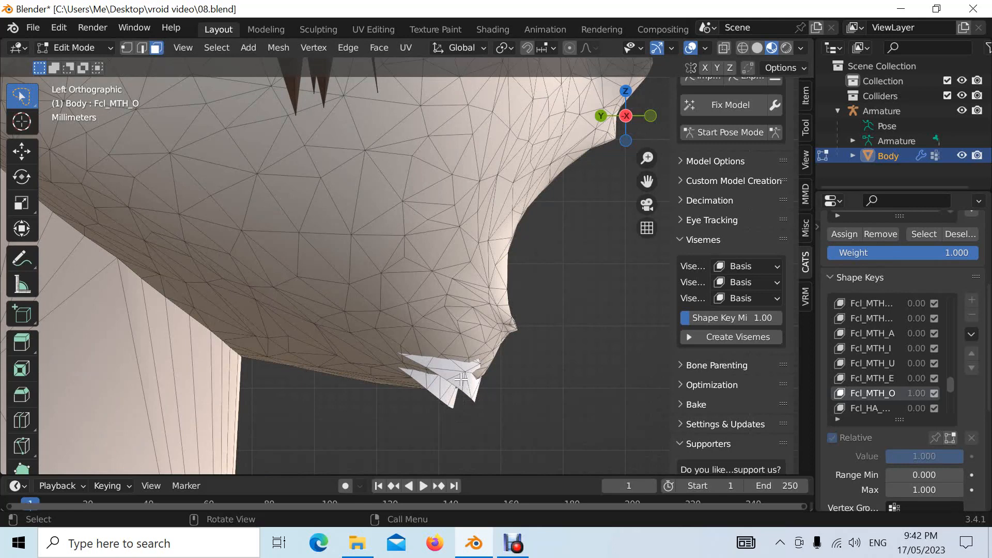
{"action": "left_click", "coordinate": [460, 379], "text": "shift"}
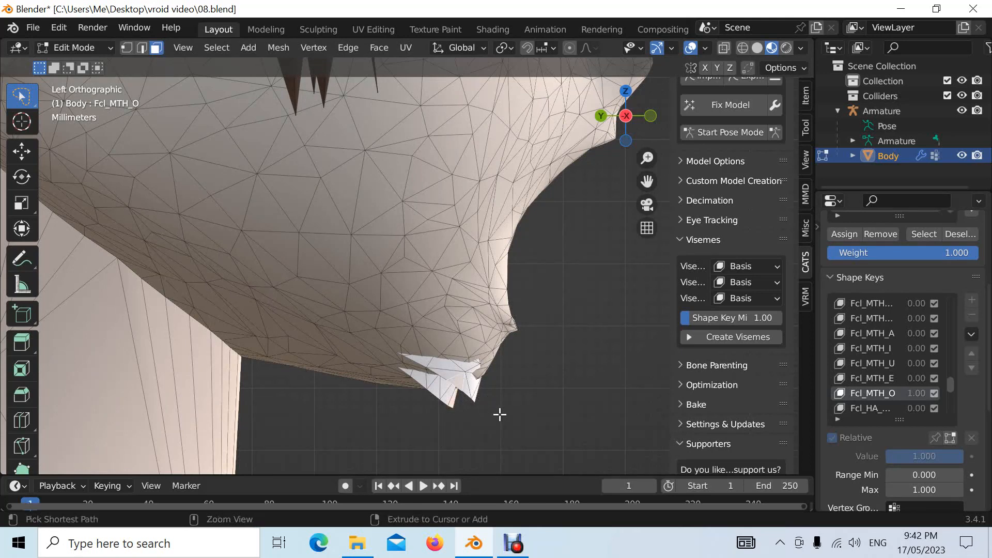
{"action": "key", "text": "ctrl+l"}
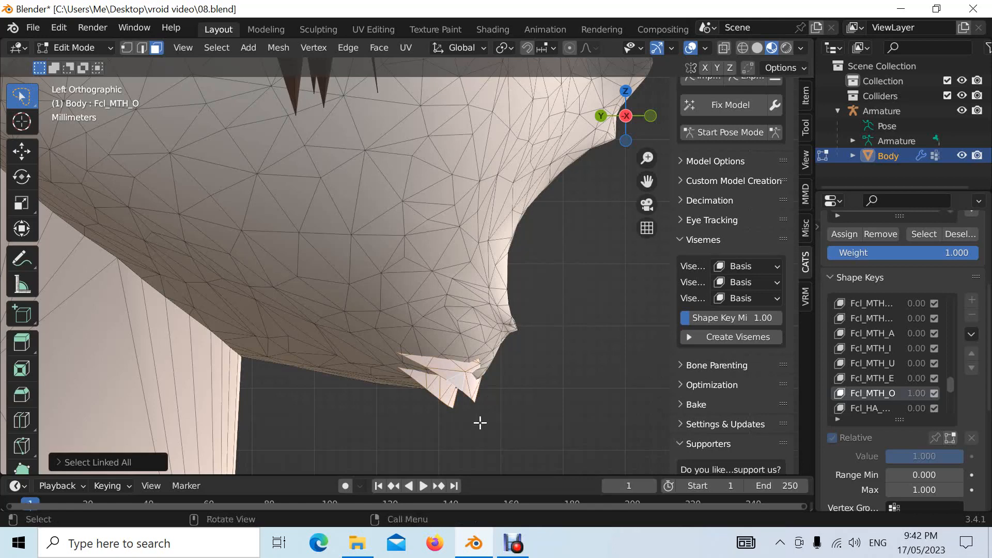
{"action": "key", "text": "g"}
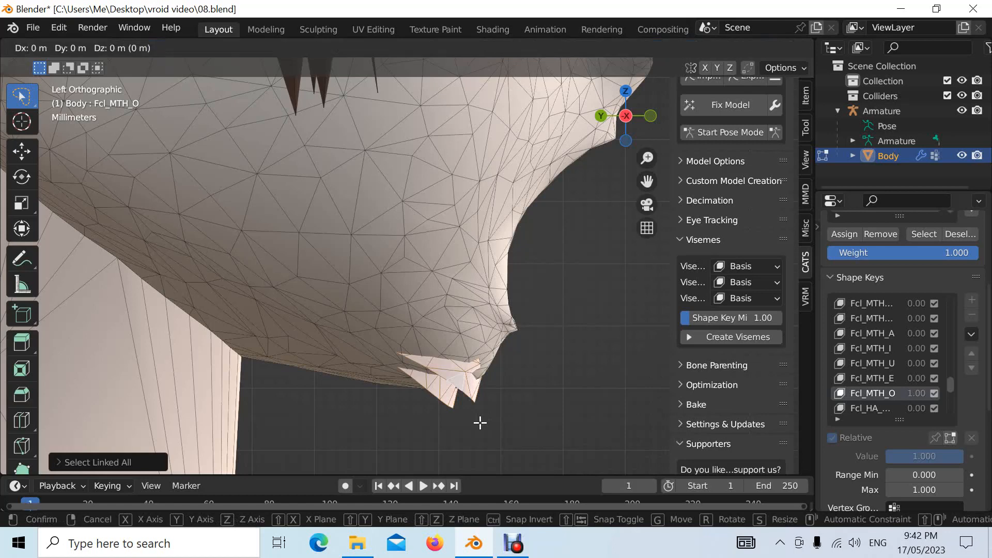
{"action": "key", "text": "z"}
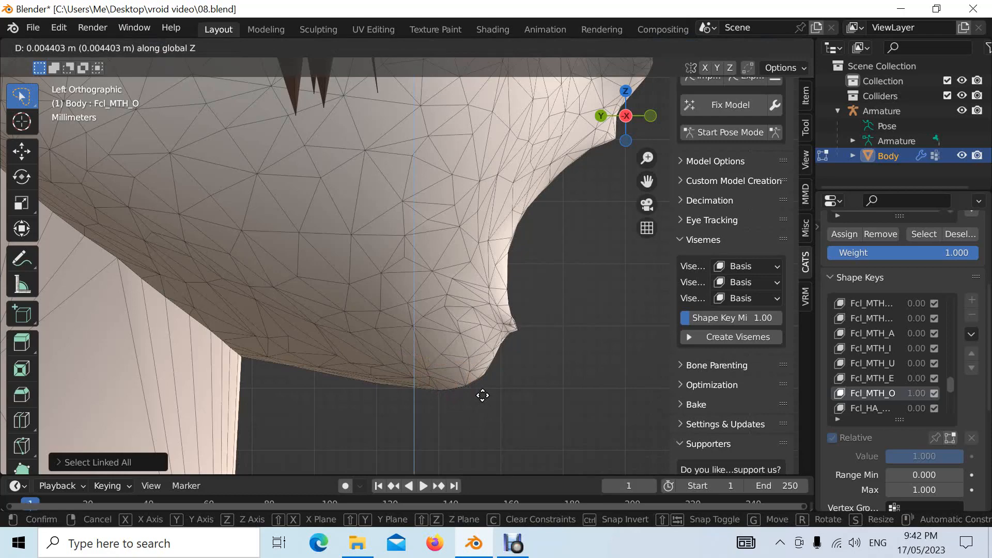
{"action": "left_click", "coordinate": [482, 395]}
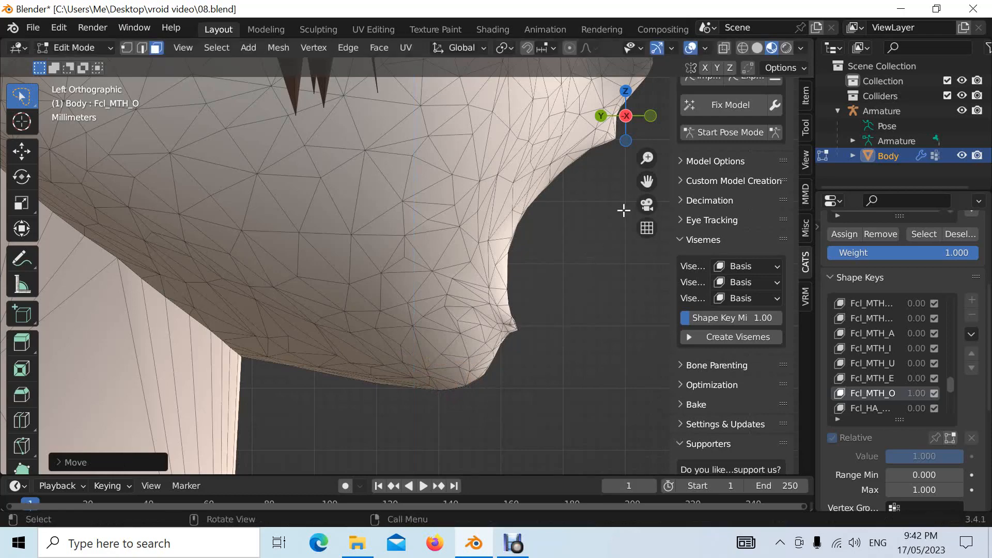
Step: From the front view, raise the selected lower teeth a further 0.0037 m or so along Z inside the open mouth
{"action": "scroll", "coordinate": [609, 222], "scroll_direction": "down", "scroll_amount": 1}
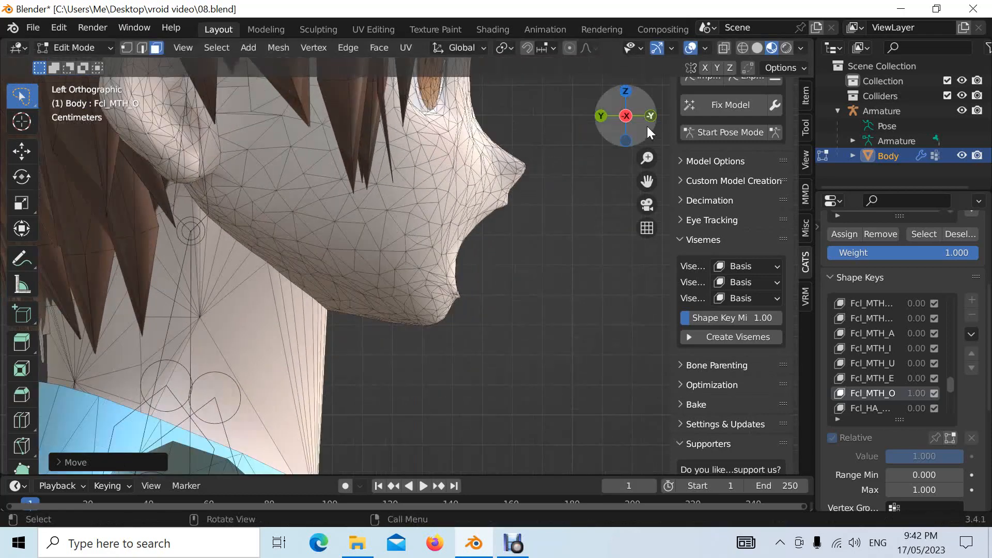
{"action": "left_click", "coordinate": [649, 118]}
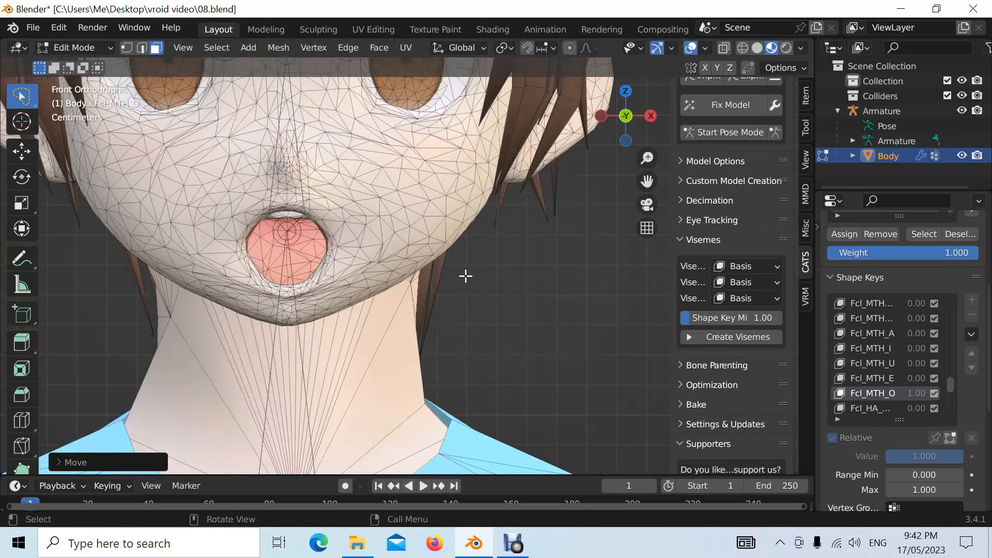
{"action": "left_click_drag", "start_coordinate": [646, 182], "coordinate": [697, 166]}
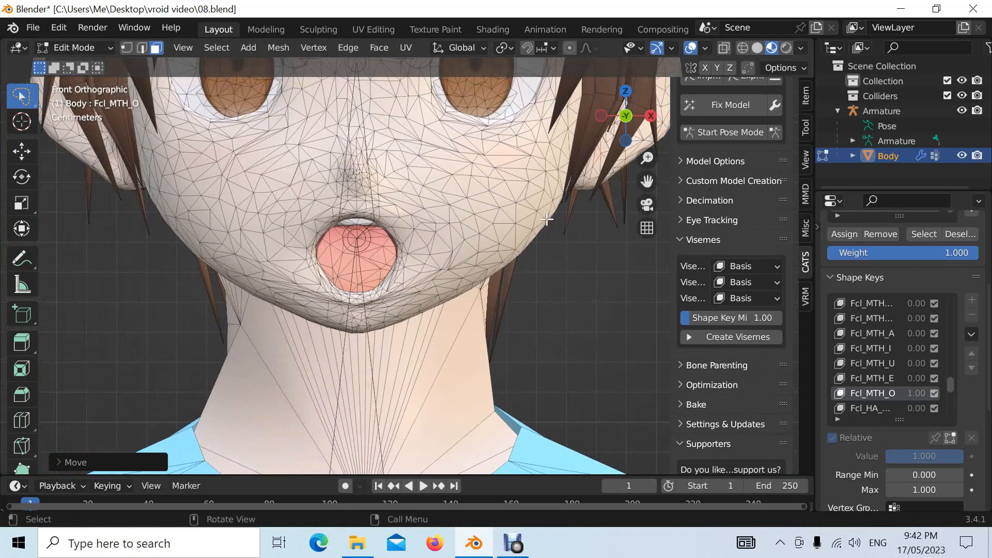
{"action": "scroll", "coordinate": [409, 251], "scroll_direction": "up", "scroll_amount": 4}
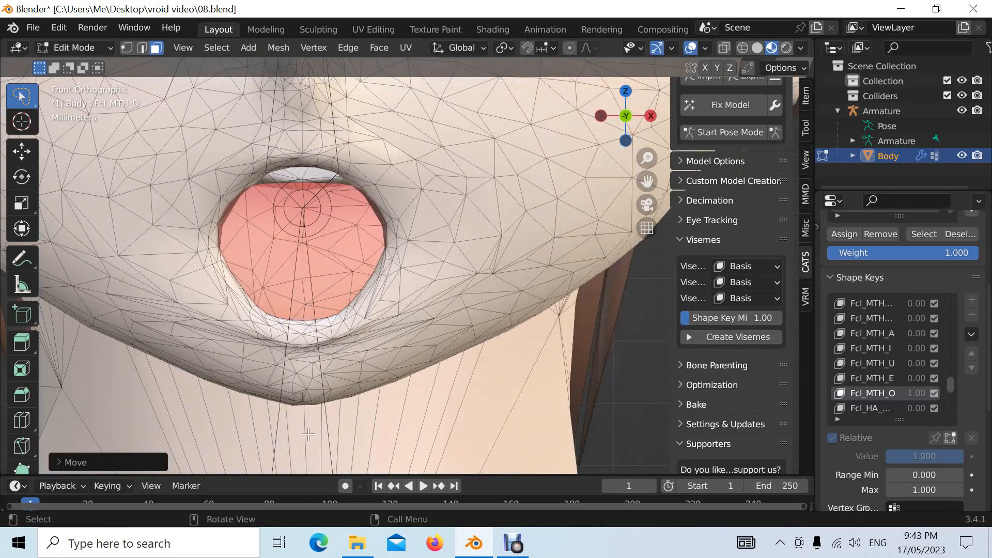
{"action": "key", "text": "g"}
{"action": "key", "text": "z"}
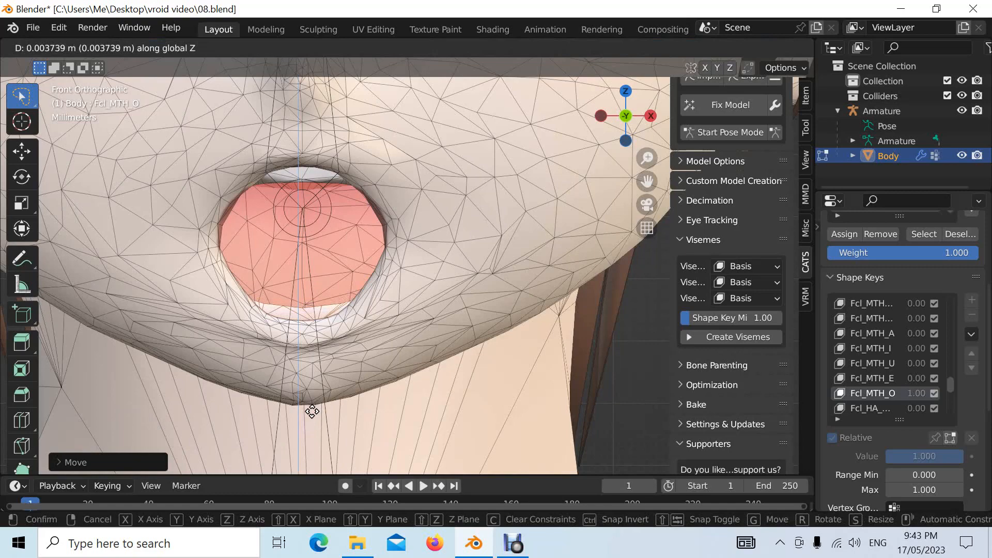
{"action": "left_click", "coordinate": [312, 411]}
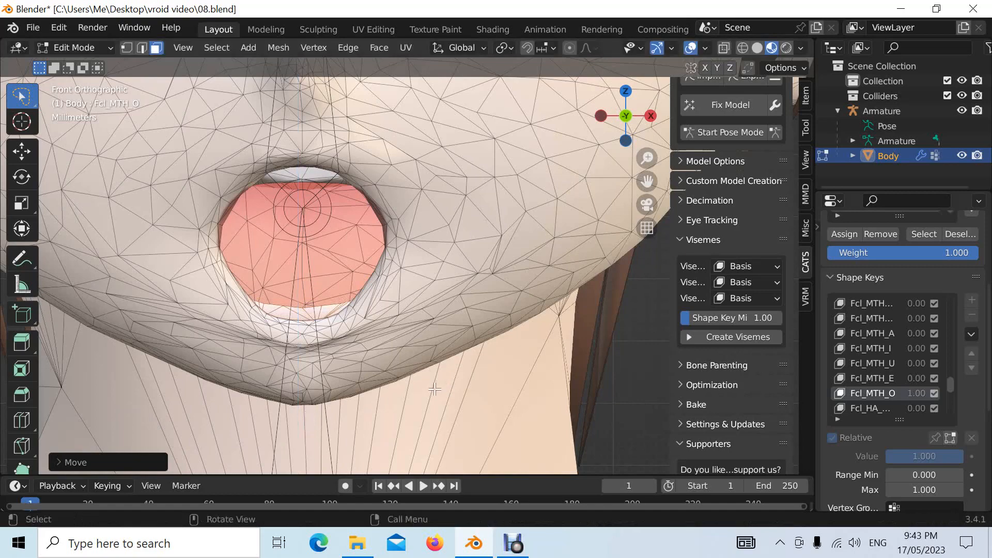
Step: Return to Object Mode and set the Fcl_MTH_O shape key value back to 0
{"action": "scroll", "coordinate": [434, 390], "scroll_direction": "down", "scroll_amount": 5}
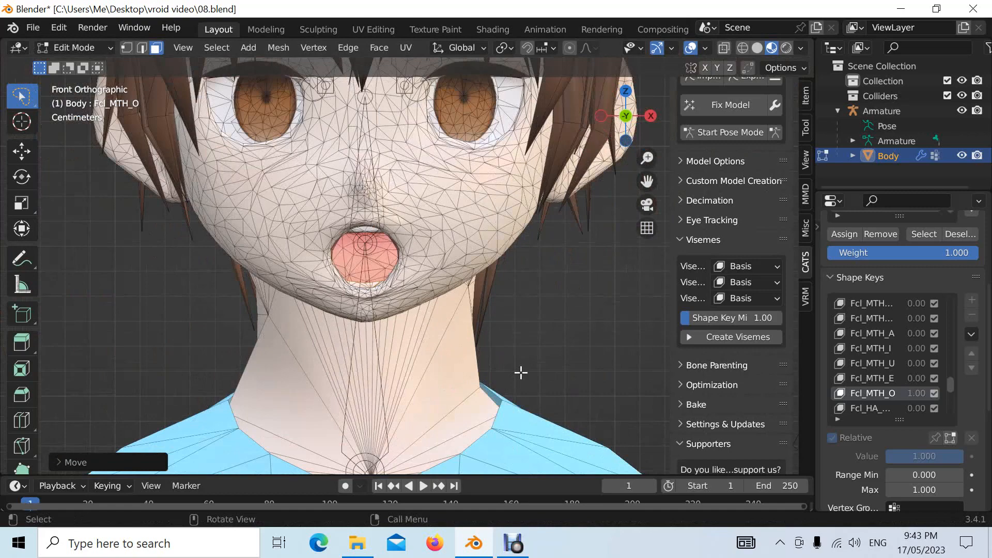
{"action": "key", "text": "Tab"}
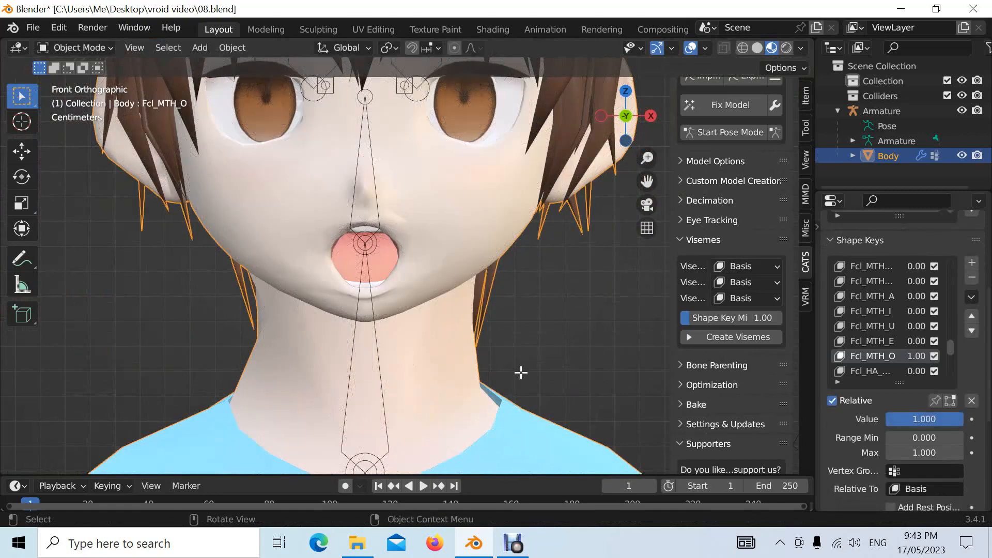
{"action": "left_click_drag", "start_coordinate": [954, 411], "coordinate": [761, 430]}
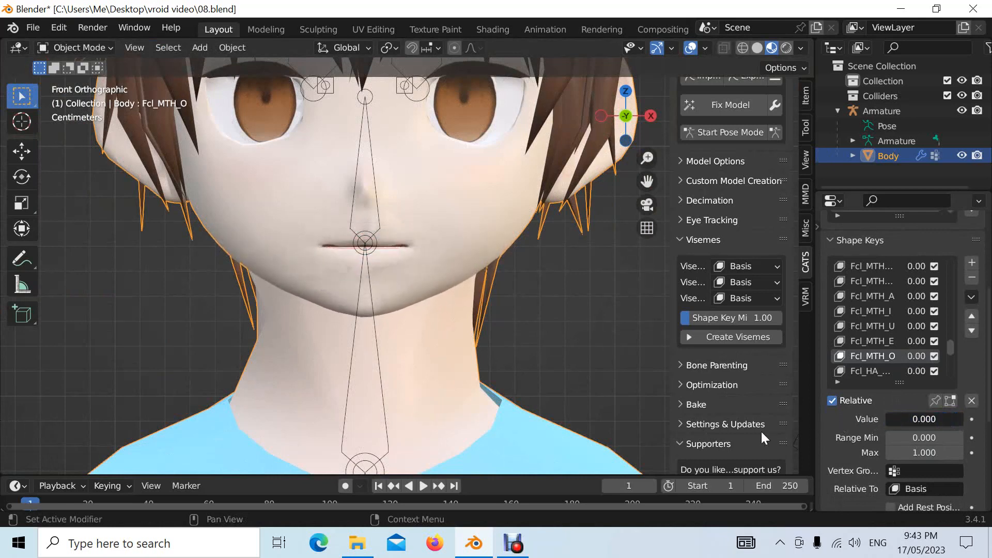
Step: Set the Fcl_MTH_A shape key to 1.000 and examine the open mouth up close from the front
{"action": "left_click", "coordinate": [878, 296]}
{"action": "left_click_drag", "start_coordinate": [890, 418], "coordinate": [984, 423]}
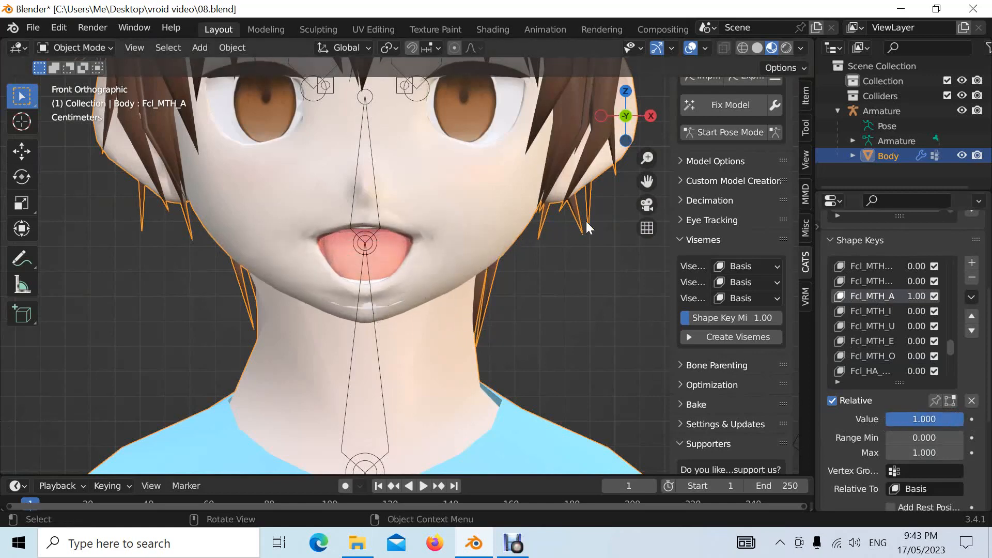
{"action": "scroll", "coordinate": [466, 284], "scroll_direction": "up", "scroll_amount": 5}
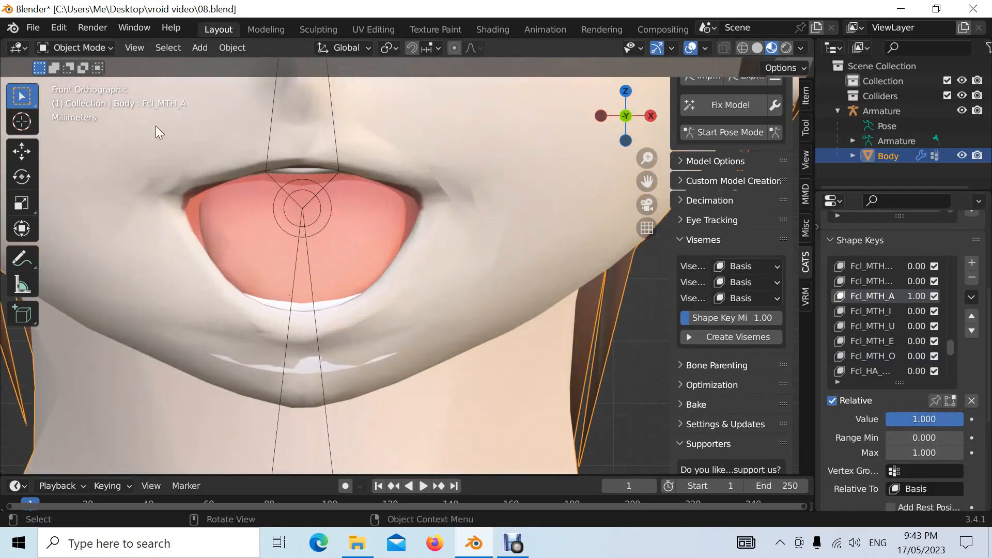
Step: In Edit Mode, raise the selected lower teeth about 0.0012 m along Z in the Fcl_MTH_A shape key
{"action": "left_click", "coordinate": [94, 48]}
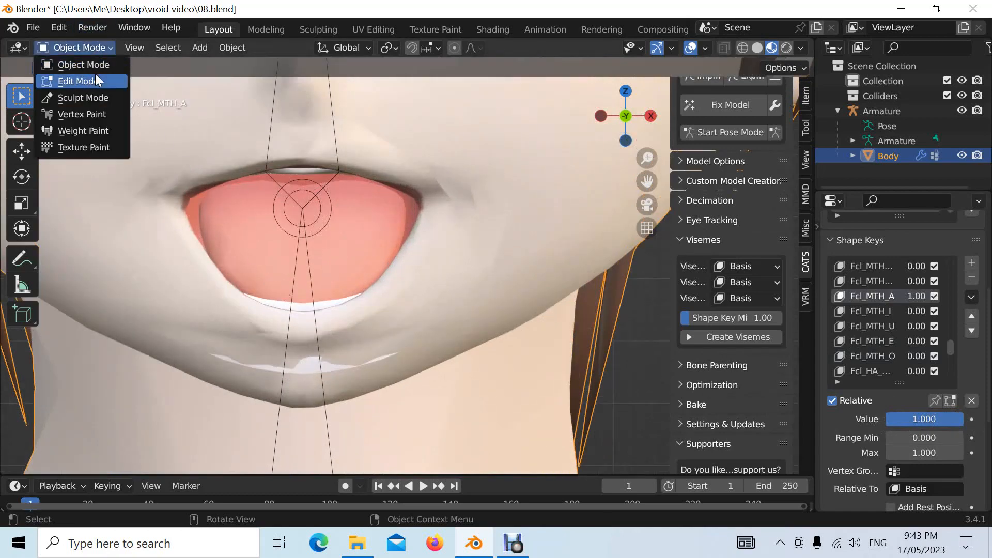
{"action": "left_click", "coordinate": [95, 81]}
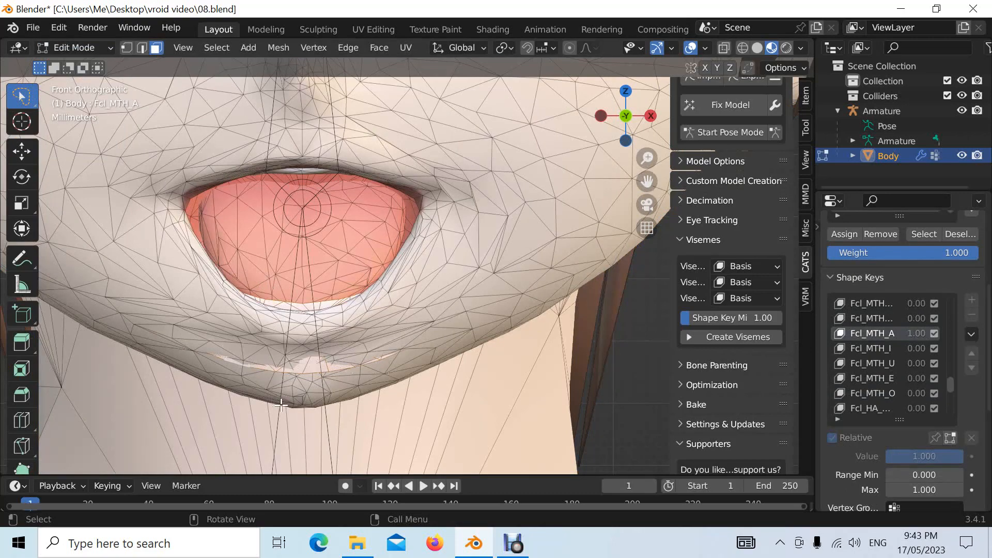
{"action": "key", "text": "g"}
{"action": "key", "text": "z"}
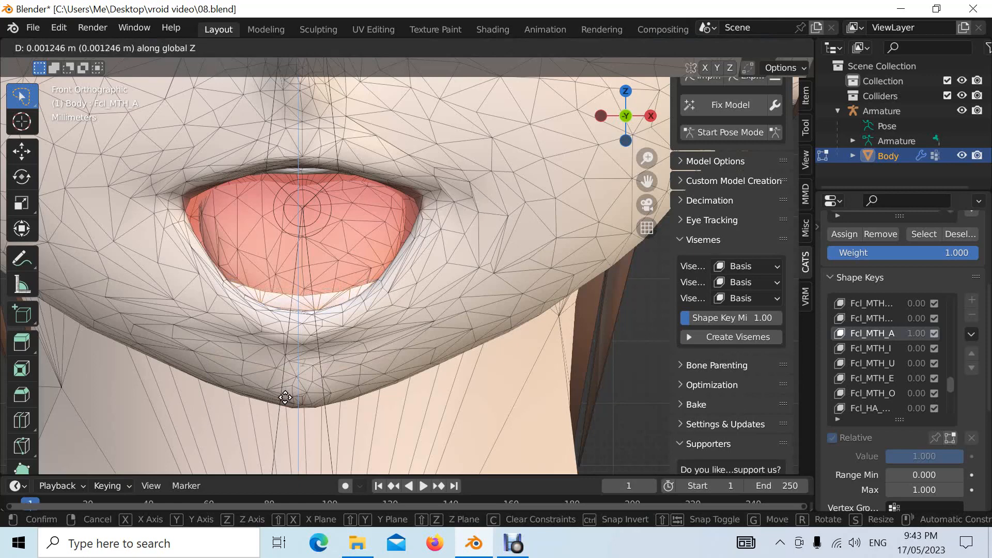
{"action": "left_click", "coordinate": [285, 397]}
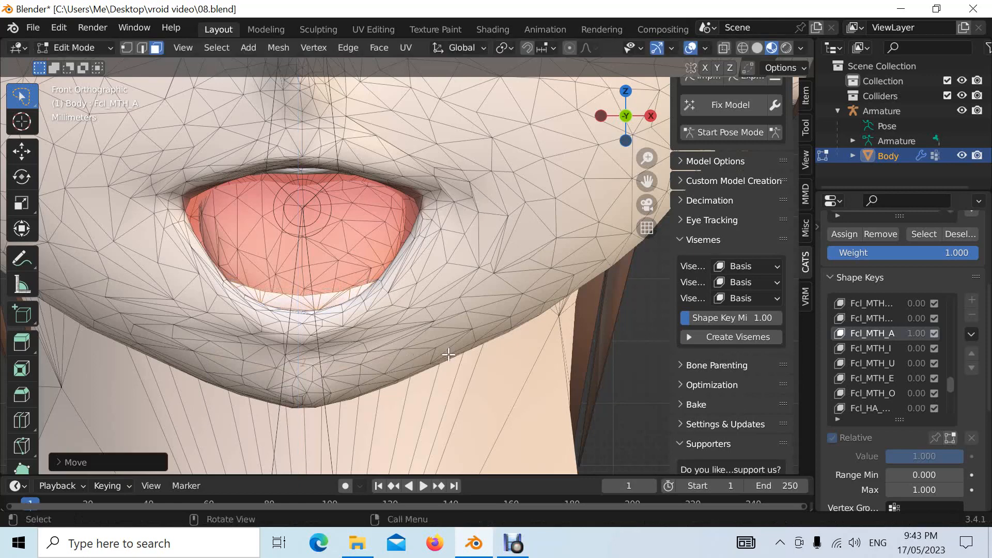
Step: Select all linked geometry of the upper teeth and lower it about 0.0015 m along Z below the upper lip
{"action": "left_click", "coordinate": [303, 171]}
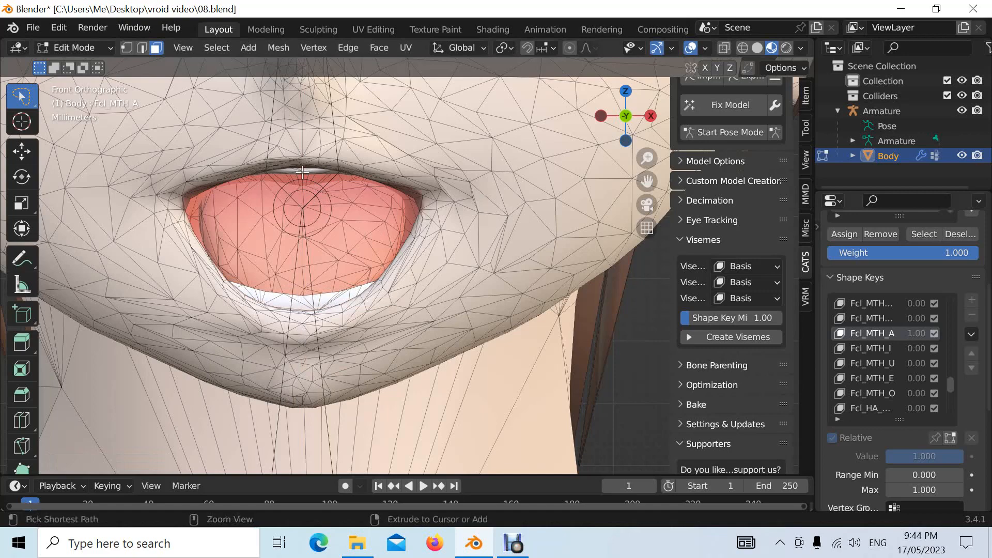
{"action": "key", "text": "ctrl+l"}
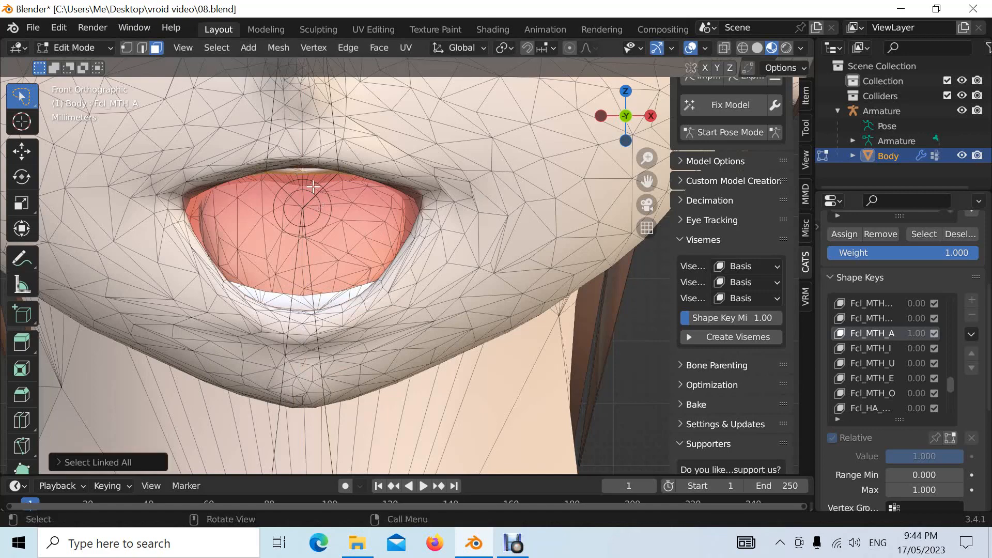
{"action": "scroll", "coordinate": [316, 183], "scroll_direction": "up", "scroll_amount": 3}
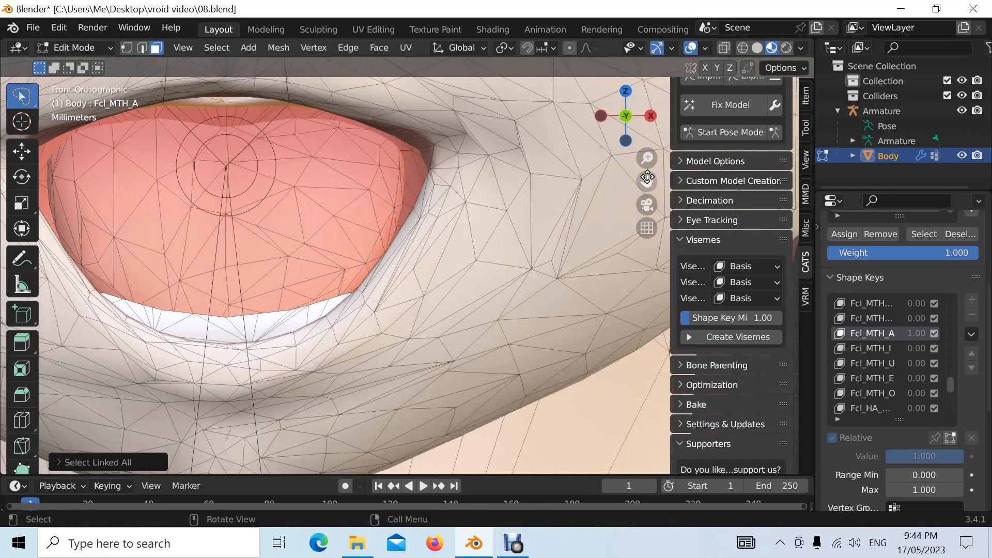
{"action": "left_click_drag", "start_coordinate": [646, 181], "coordinate": [716, 347]}
{"action": "scroll", "coordinate": [289, 236], "scroll_direction": "up", "scroll_amount": 3}
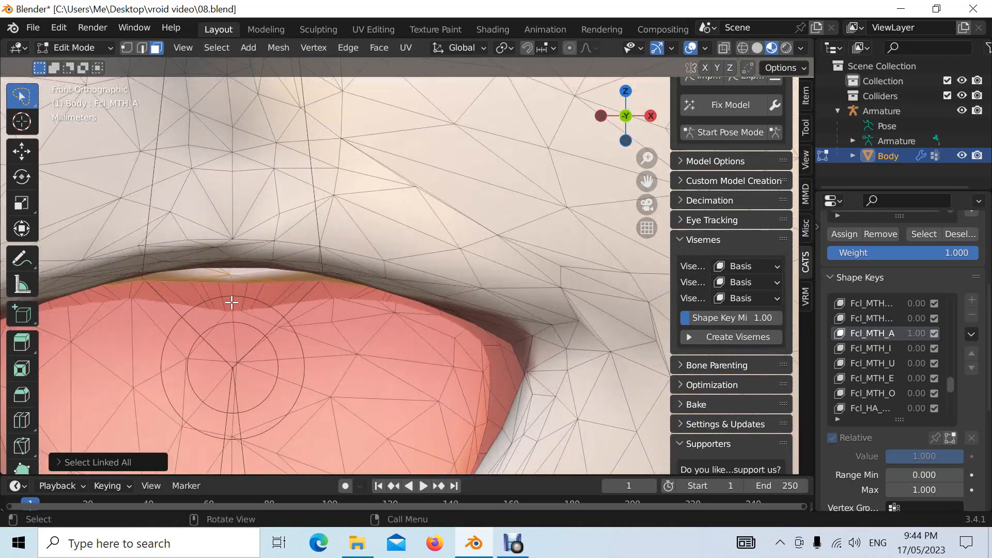
{"action": "key", "text": "g"}
{"action": "key", "text": "z"}
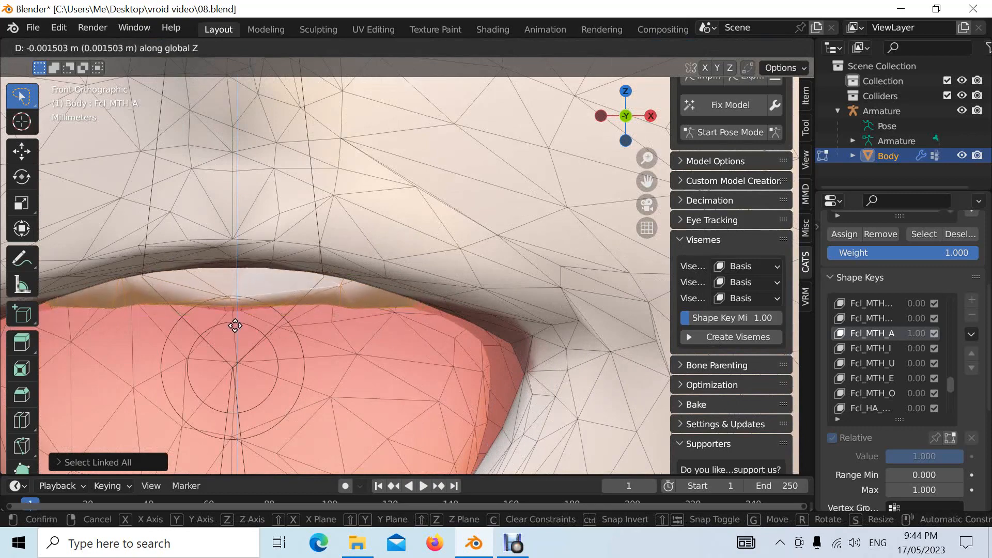
{"action": "left_click", "coordinate": [235, 328]}
{"action": "scroll", "coordinate": [237, 331], "scroll_direction": "down", "scroll_amount": 5}
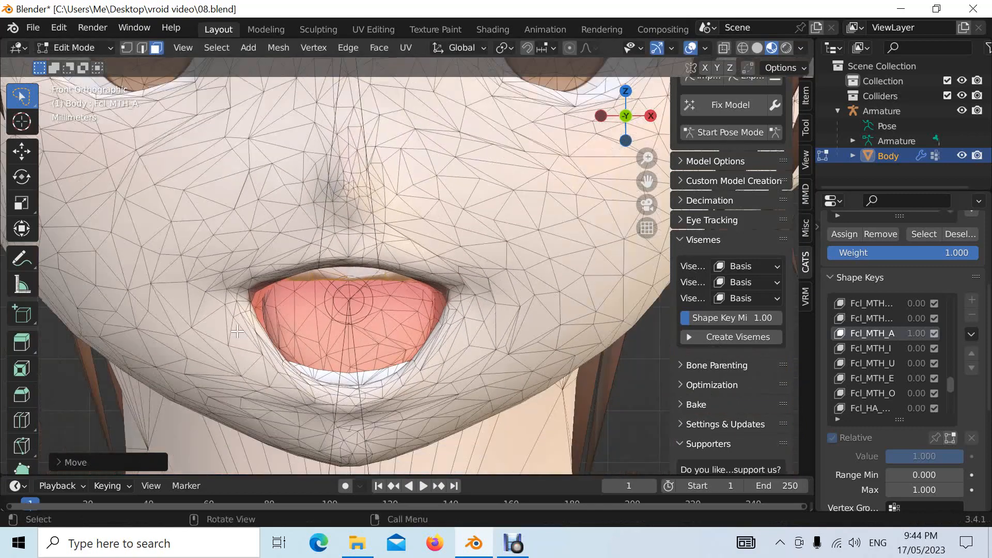
{"action": "scroll", "coordinate": [237, 331], "scroll_direction": "down", "scroll_amount": 3}
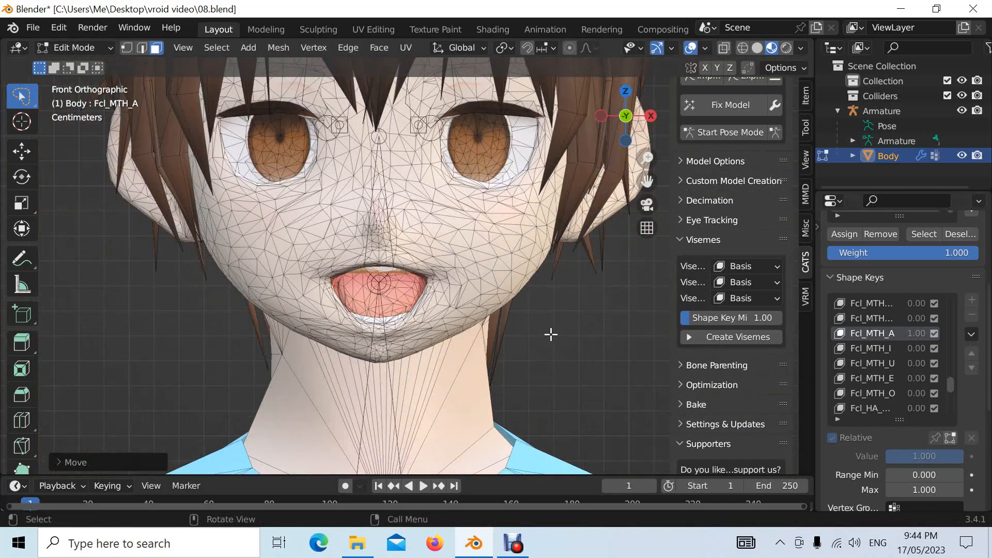
Step: Return to Object Mode, set Fcl_MTH_A back to 0, and preview Fcl_MTH_E, leaving its value at 0
{"action": "key", "text": "Tab"}
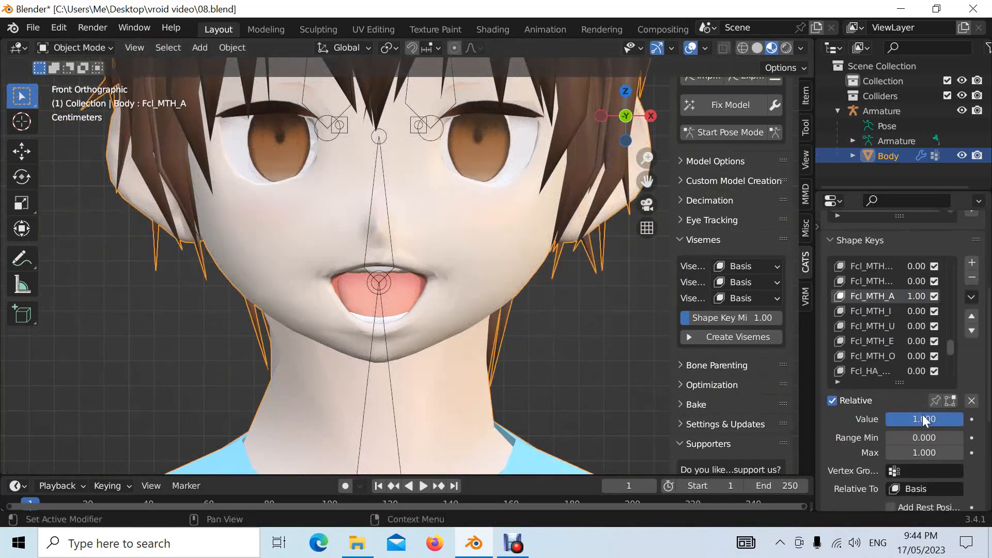
{"action": "left_click_drag", "start_coordinate": [956, 417], "coordinate": [885, 419]}
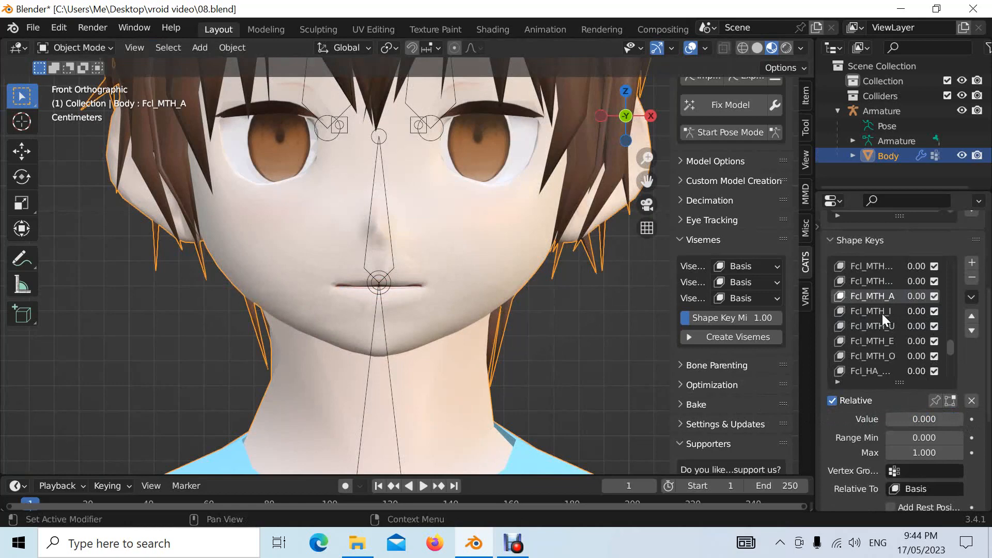
{"action": "left_click", "coordinate": [883, 340]}
{"action": "mouse_move", "coordinate": [895, 416]}
{"action": "left_mouse_down"}
{"action": "mouse_move", "coordinate": [972, 416]}
{"action": "mouse_move", "coordinate": [798, 413]}
{"action": "mouse_move", "coordinate": [885, 419]}
{"action": "left_mouse_up"}
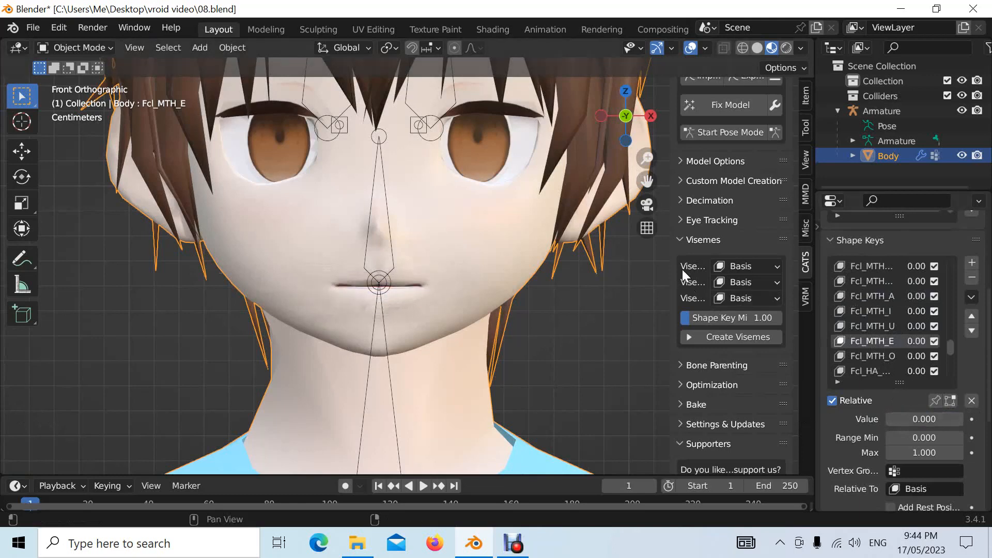
Step: Widen the CATS sidebar and make Basis the active shape key of the Body mesh
{"action": "left_click_drag", "start_coordinate": [669, 251], "coordinate": [624, 252]}
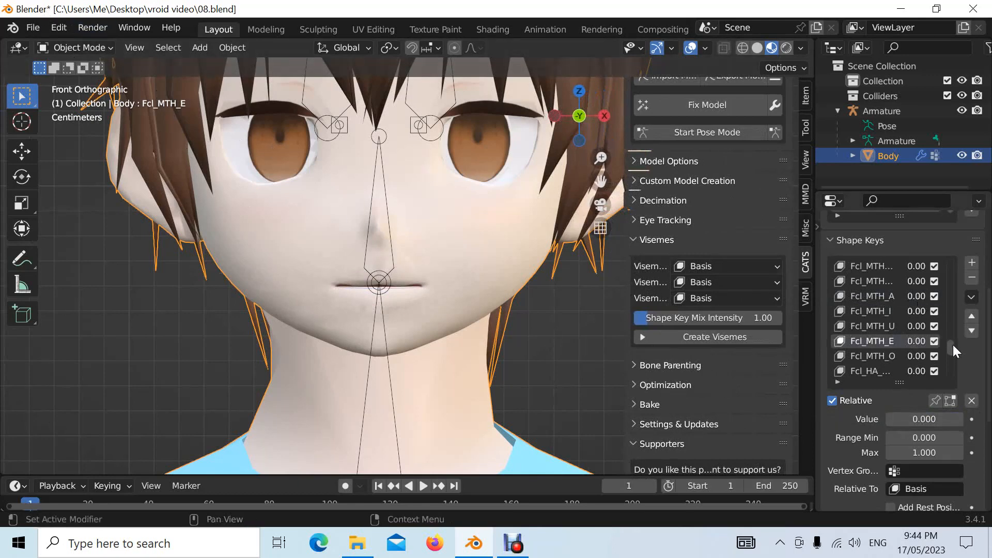
{"action": "left_click_drag", "start_coordinate": [953, 349], "coordinate": [938, 245]}
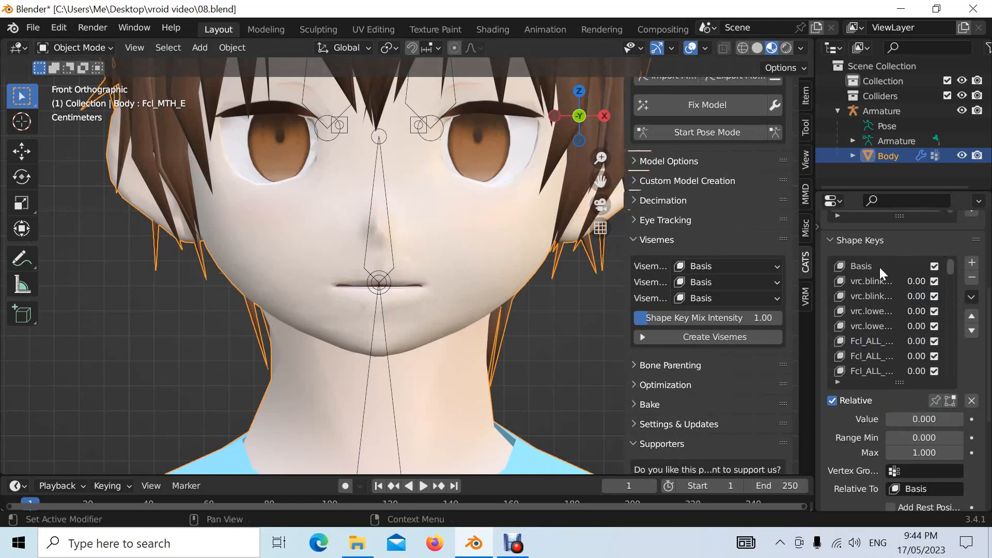
{"action": "left_click", "coordinate": [863, 263]}
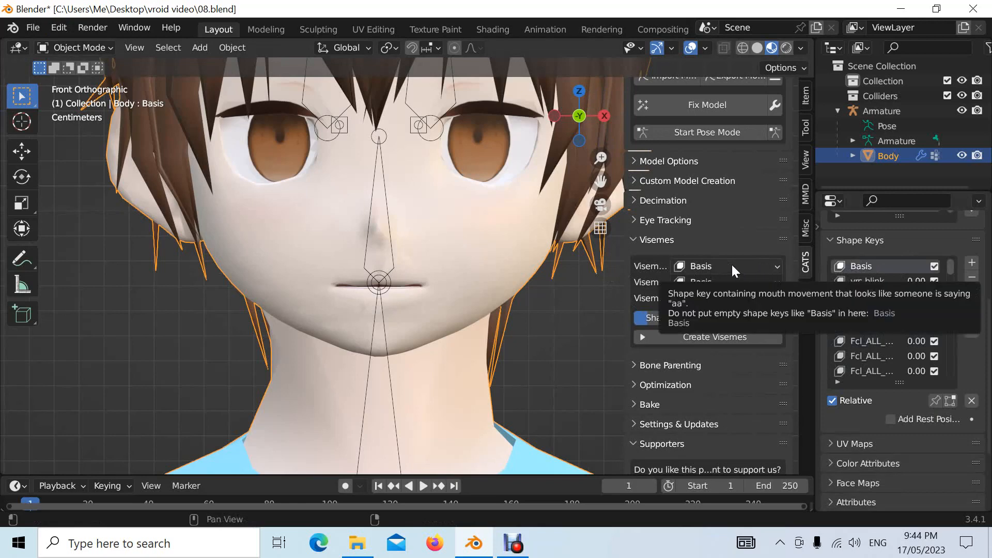
Step: Assign Fcl_MTH_A to viseme aa, Fcl_MTH_O to oh and Fcl_MTH_E to ch, and create the visemes at mix intensity 1.00
{"action": "left_click", "coordinate": [774, 266]}
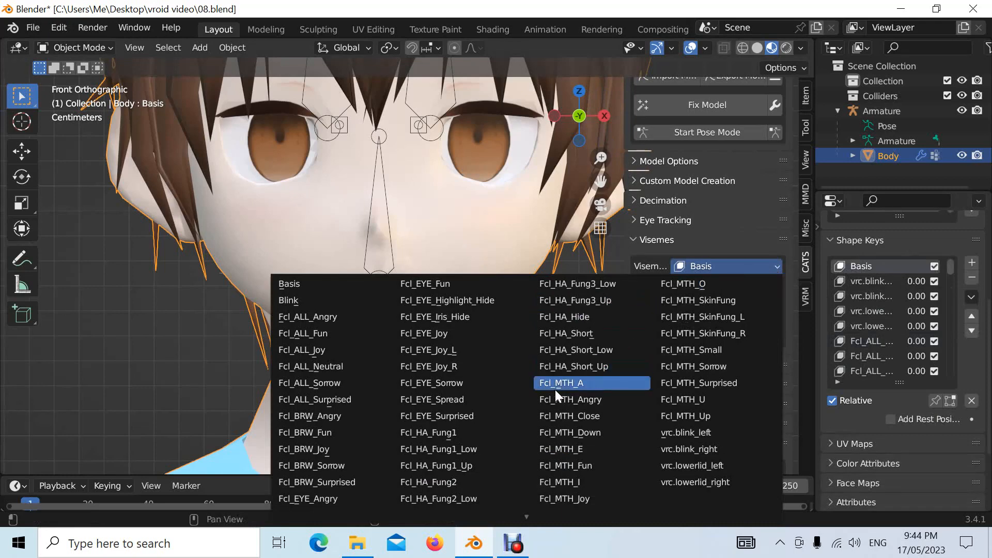
{"action": "left_click", "coordinate": [593, 382]}
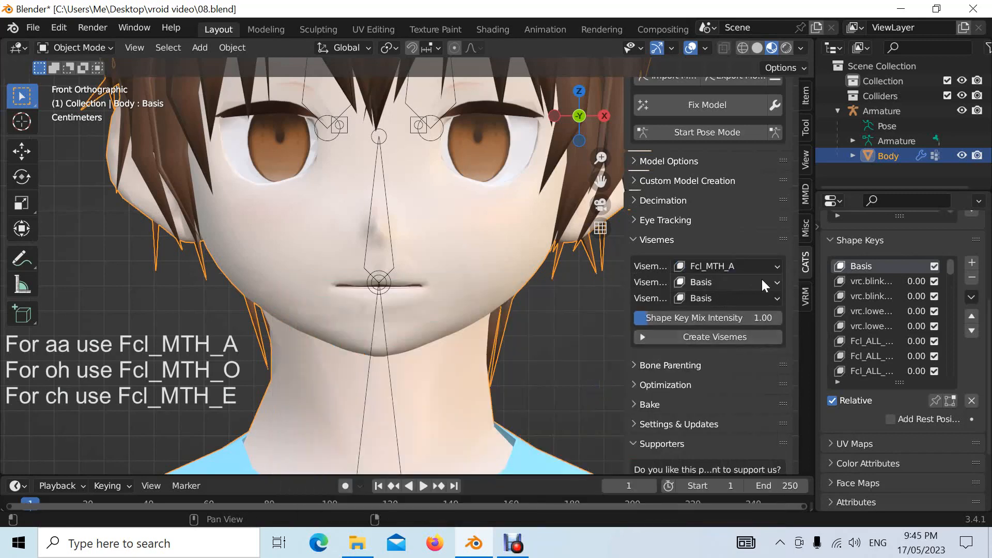
{"action": "left_click", "coordinate": [711, 283]}
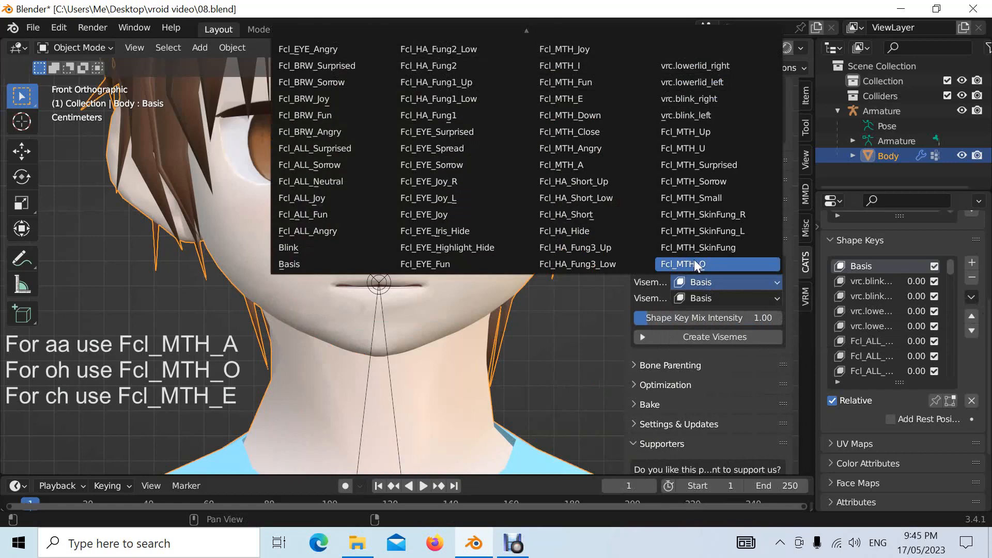
{"action": "left_click", "coordinate": [694, 262]}
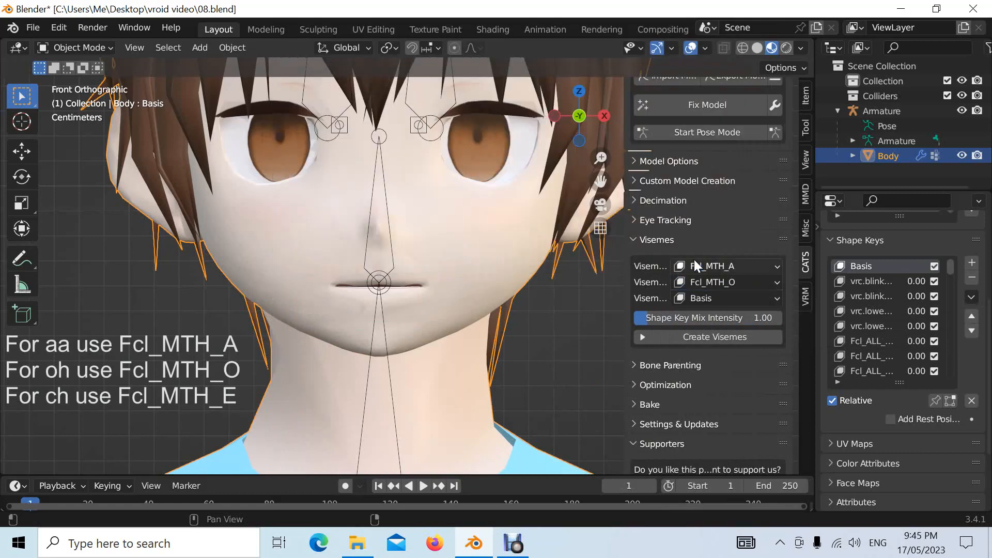
{"action": "left_click", "coordinate": [712, 300]}
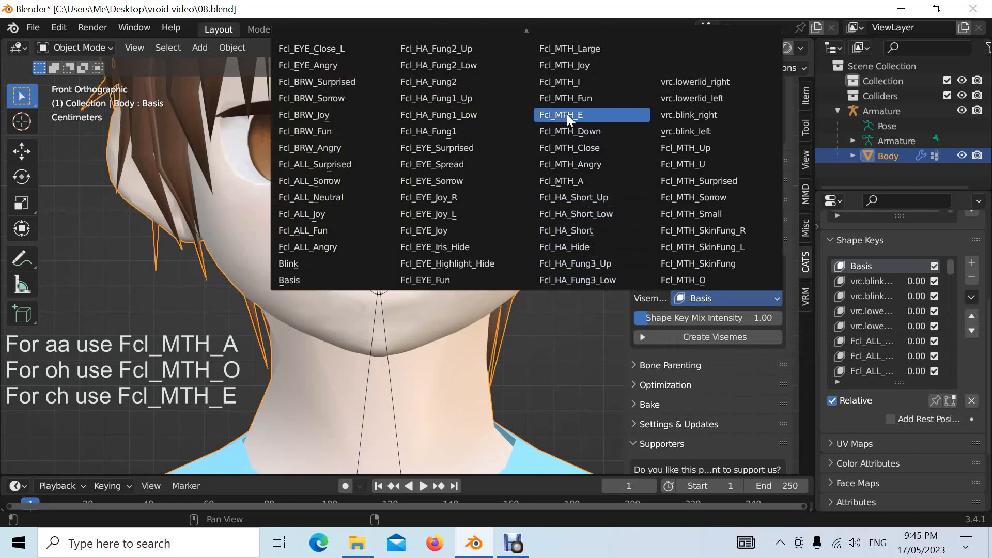
{"action": "left_click", "coordinate": [580, 114]}
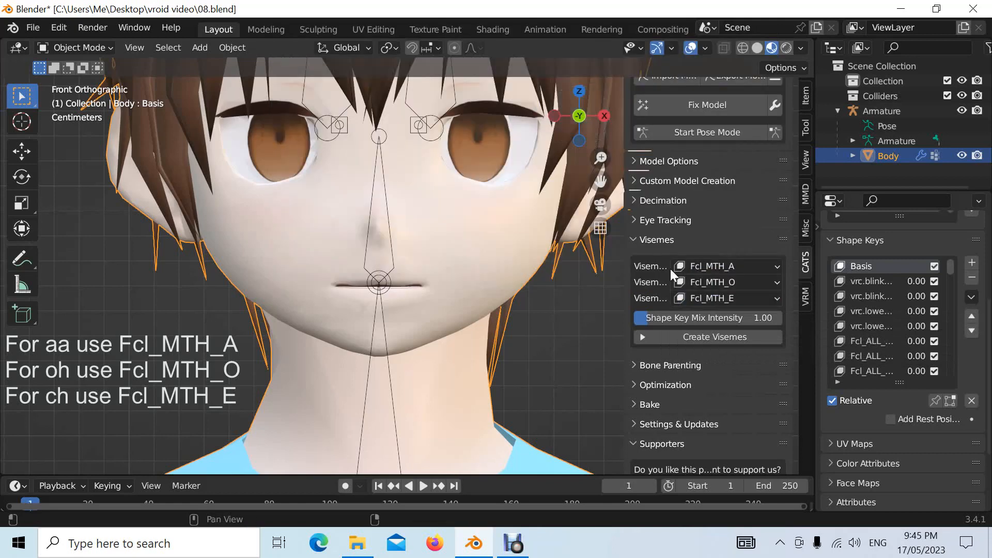
{"action": "left_click", "coordinate": [723, 336]}
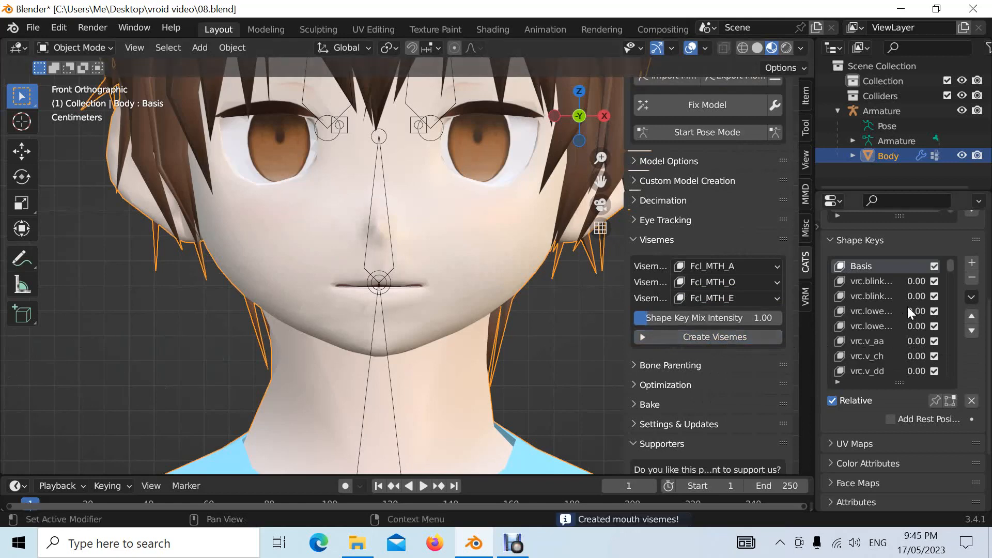
Step: Look through the new viseme shape keys and test vrc.v_aa and vrc.v_ch, returning each value to 0
{"action": "scroll", "coordinate": [894, 335], "scroll_direction": "down", "scroll_amount": 10}
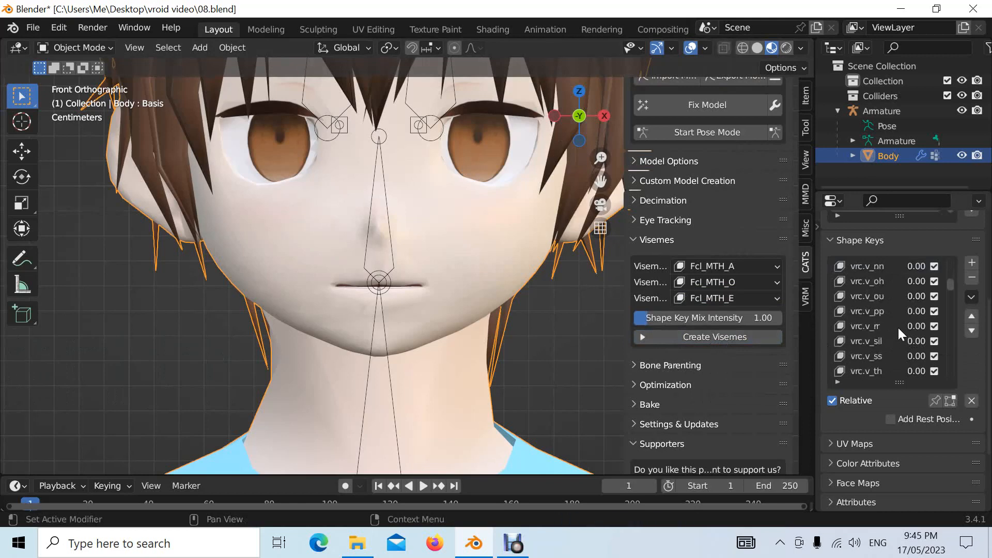
{"action": "scroll", "coordinate": [898, 328], "scroll_direction": "up", "scroll_amount": 4}
{"action": "scroll", "coordinate": [898, 328], "scroll_direction": "up", "scroll_amount": 2}
{"action": "left_click", "coordinate": [864, 281]}
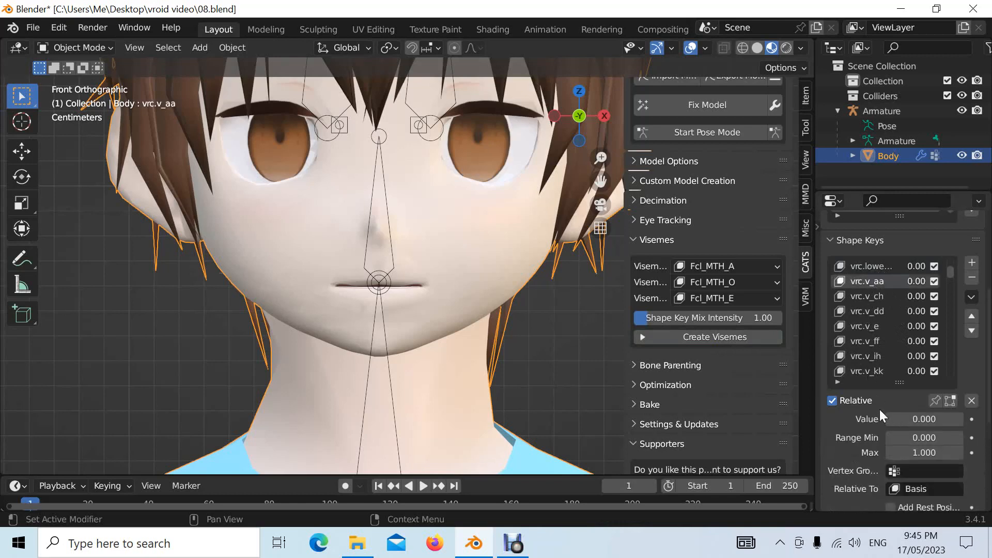
{"action": "left_click_drag", "start_coordinate": [891, 418], "coordinate": [829, 420]}
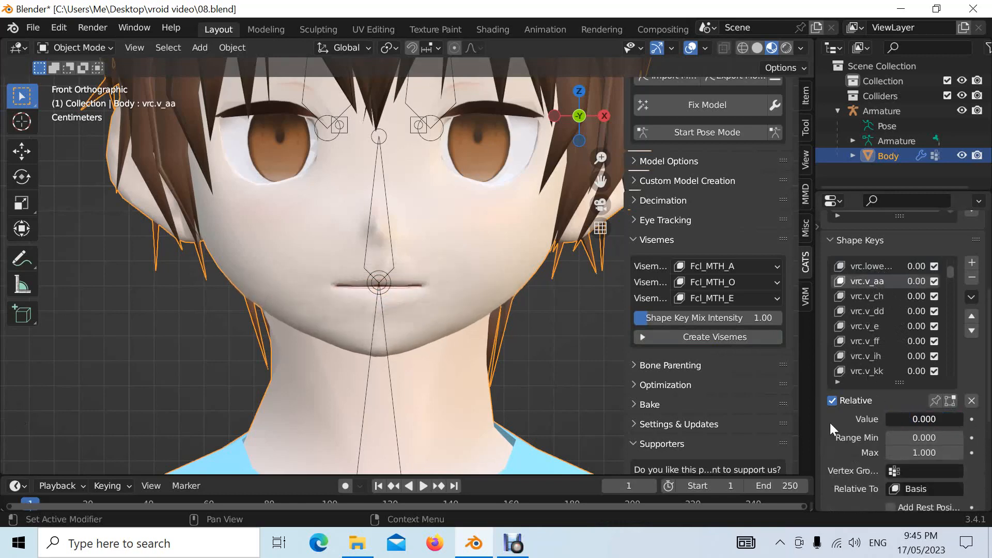
{"action": "left_click", "coordinate": [869, 295]}
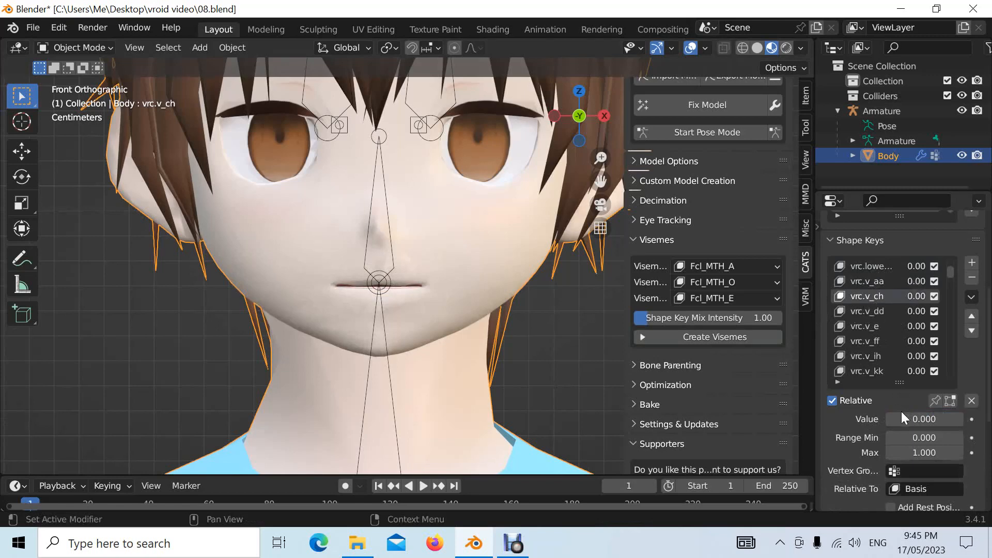
{"action": "left_click_drag", "start_coordinate": [898, 414], "coordinate": [798, 420]}
Step: Test the vrc.v_rr shape key, return its value to 0, and make Basis the active shape key again
{"action": "left_click", "coordinate": [872, 343]}
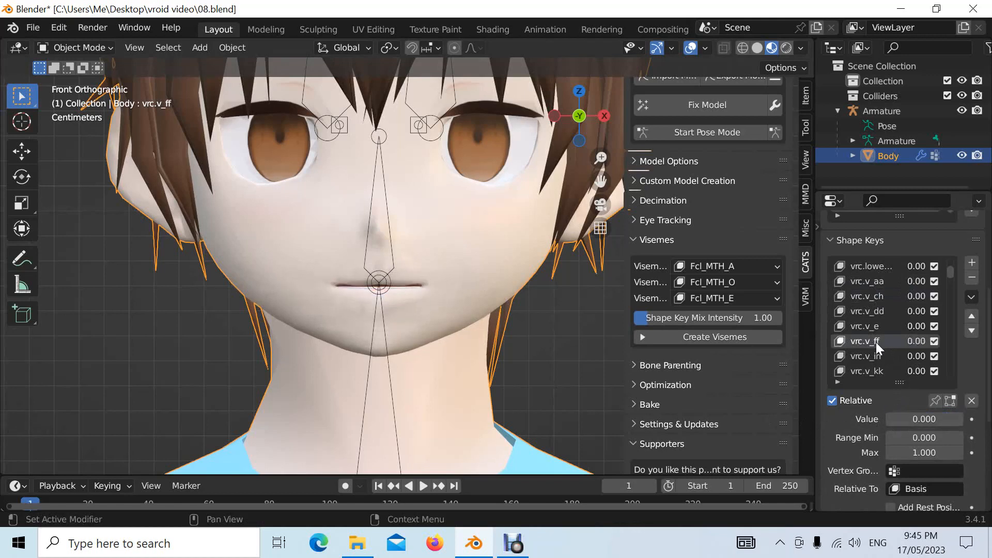
{"action": "scroll", "coordinate": [876, 342], "scroll_direction": "down", "scroll_amount": 5}
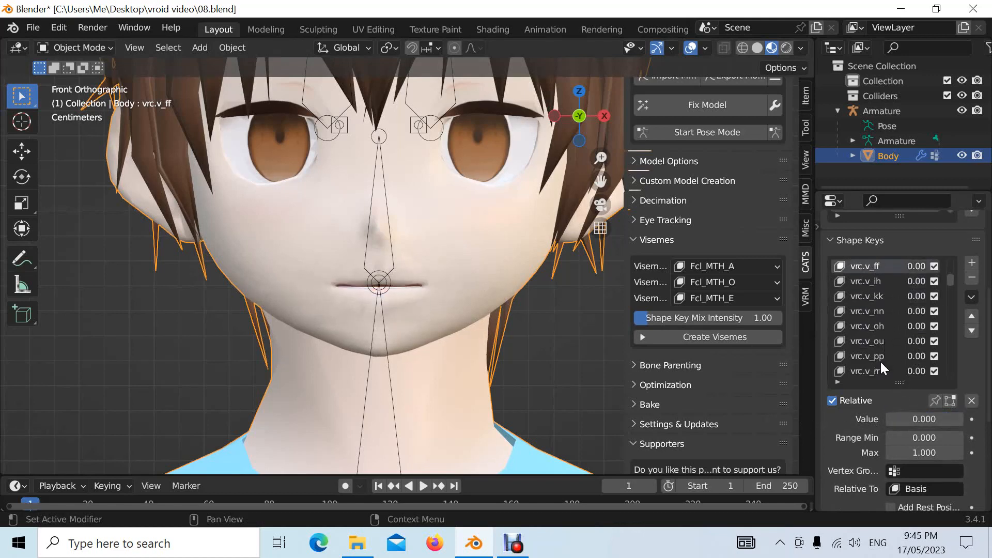
{"action": "left_click", "coordinate": [872, 369]}
{"action": "left_click_drag", "start_coordinate": [896, 418], "coordinate": [767, 411]}
{"action": "scroll", "coordinate": [897, 326], "scroll_direction": "down", "scroll_amount": 5}
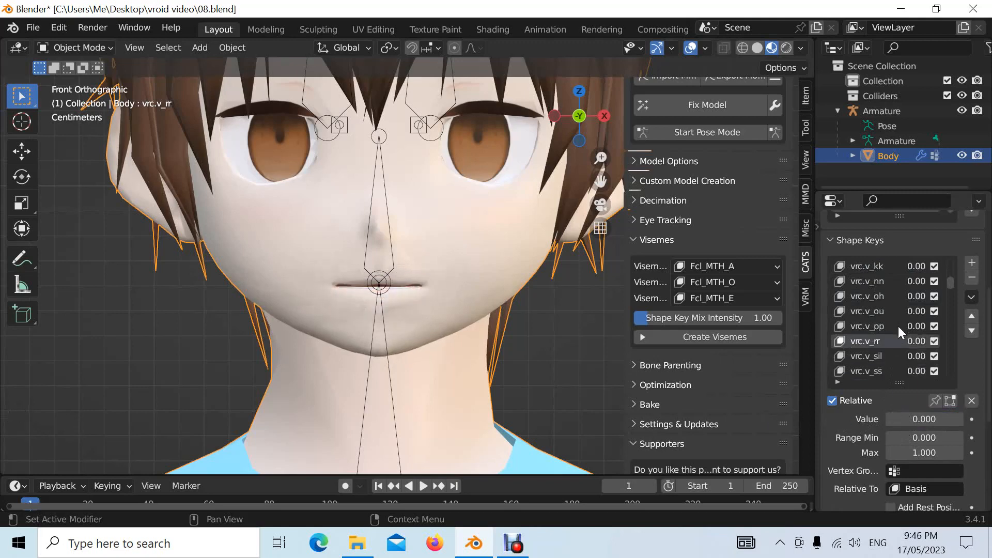
{"action": "scroll", "coordinate": [895, 326], "scroll_direction": "up", "scroll_amount": 14}
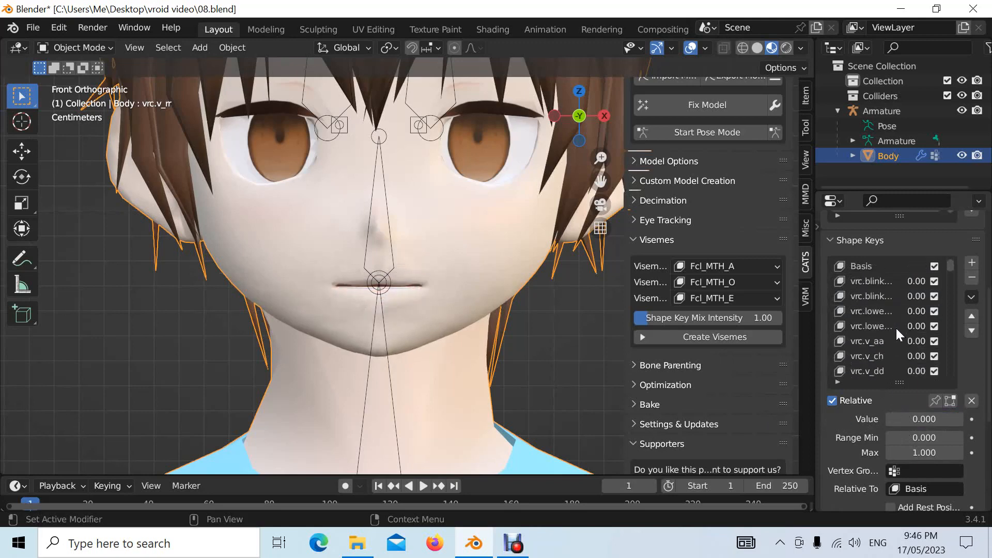
{"action": "left_click", "coordinate": [870, 266]}
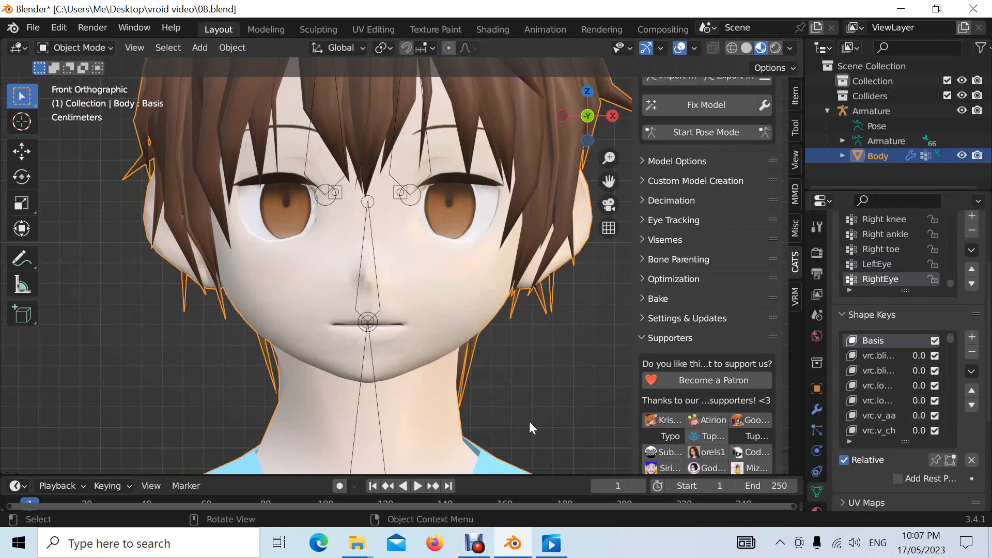
Step: Save the Blender scene as a new file named 09.blend in the vroid video folder
{"action": "left_click", "coordinate": [33, 23]}
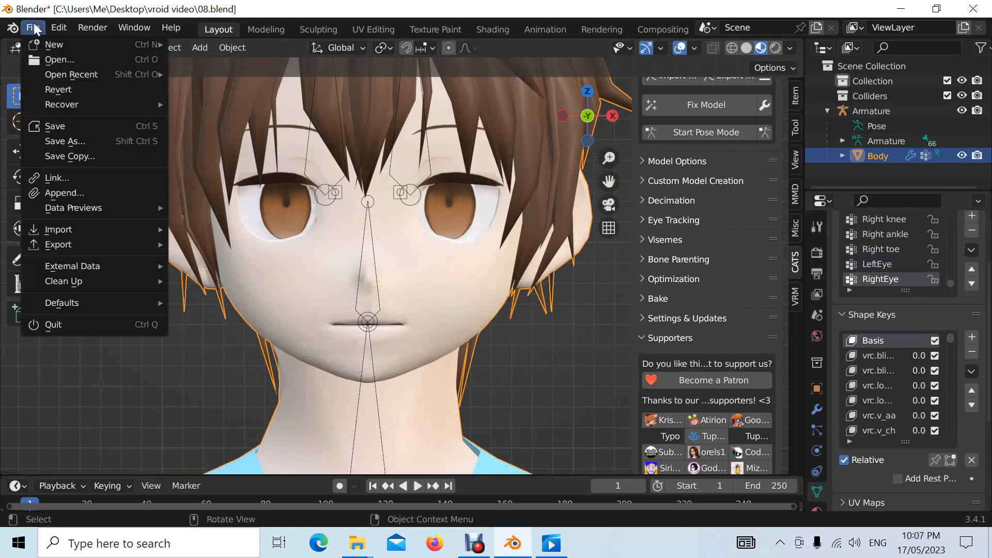
{"action": "left_click", "coordinate": [130, 139]}
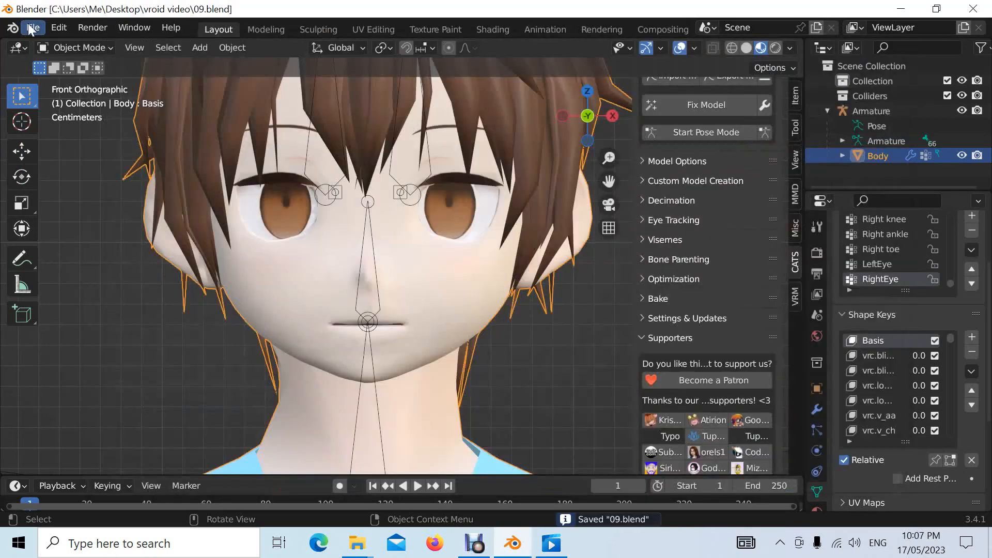
{"action": "left_click", "coordinate": [55, 209]}
Step: Export the avatar as 09.fbx with Path Mode set to Copy, textures embedded, and Camera and Lamp object types excluded
{"action": "left_click", "coordinate": [28, 30]}
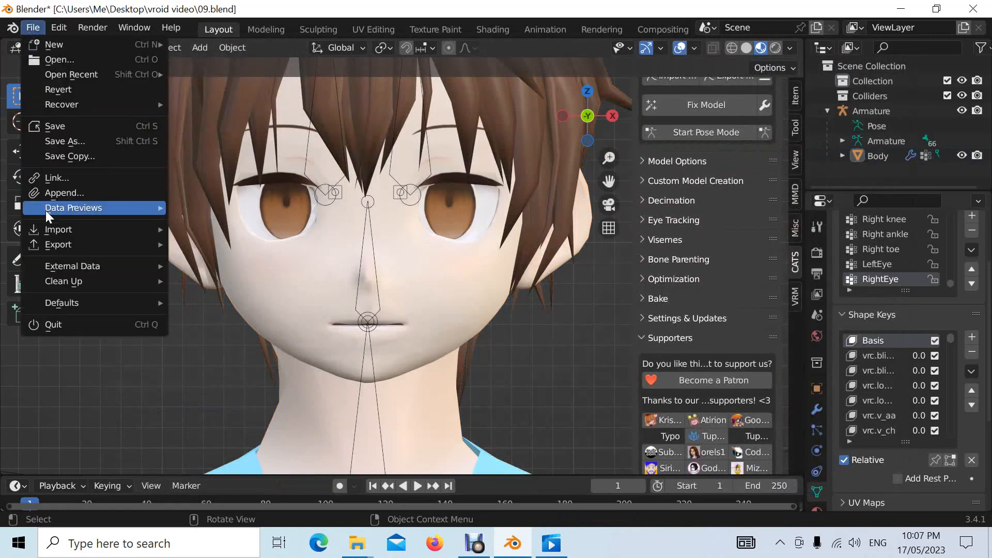
{"action": "mouse_move", "coordinate": [92, 246]}
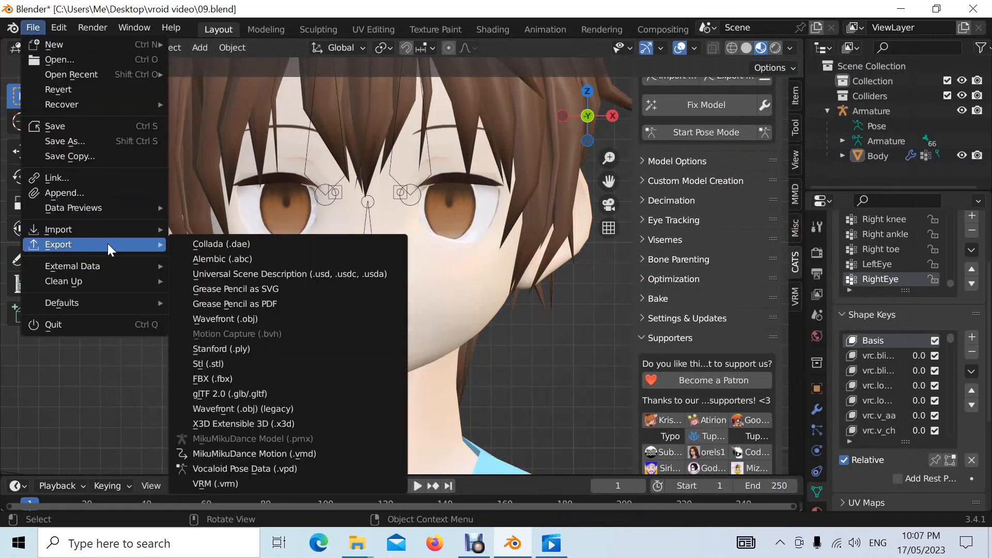
{"action": "left_click", "coordinate": [240, 383]}
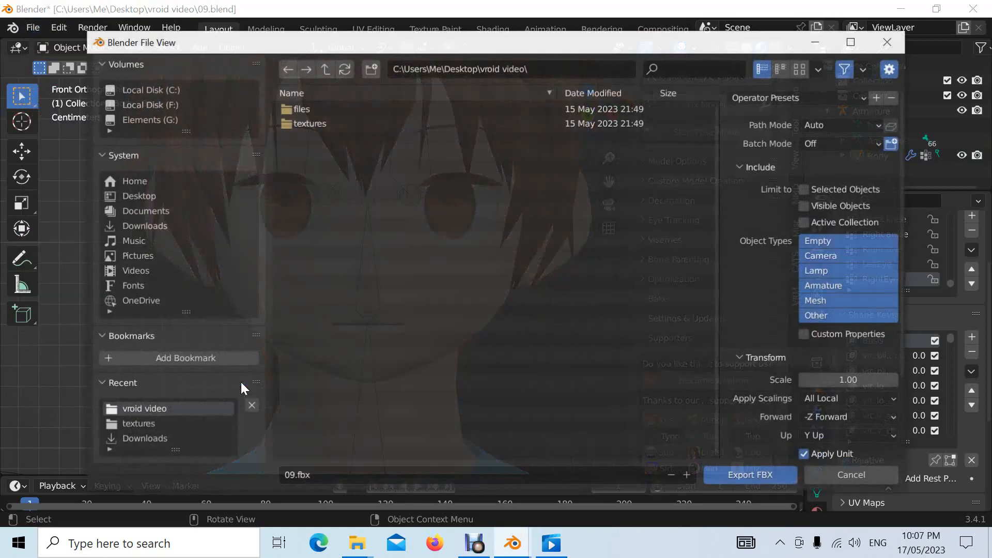
{"action": "left_click", "coordinate": [880, 124]}
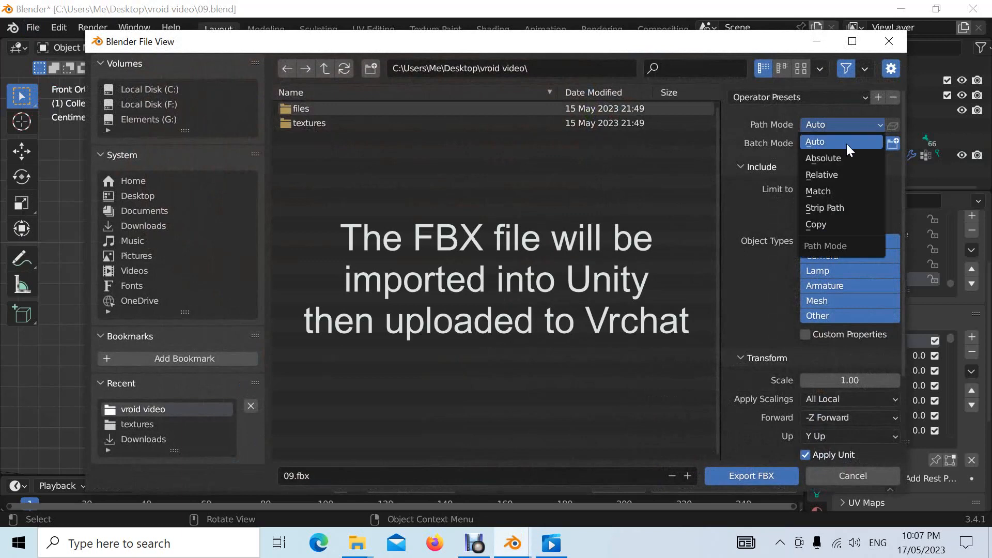
{"action": "left_click", "coordinate": [819, 226]}
{"action": "left_click", "coordinate": [893, 127]}
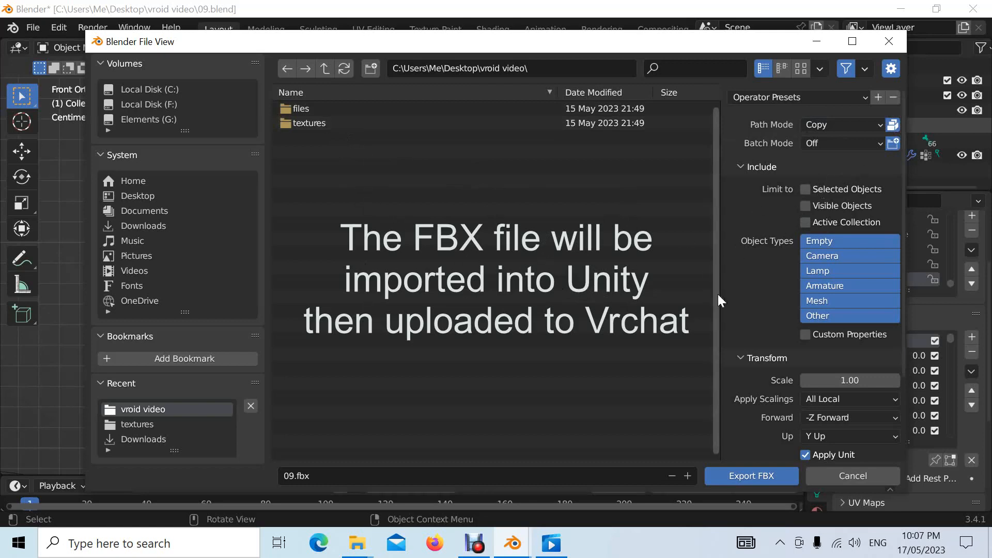
{"action": "left_click", "coordinate": [813, 256], "text": "shift"}
{"action": "left_click", "coordinate": [813, 268], "text": "shift"}
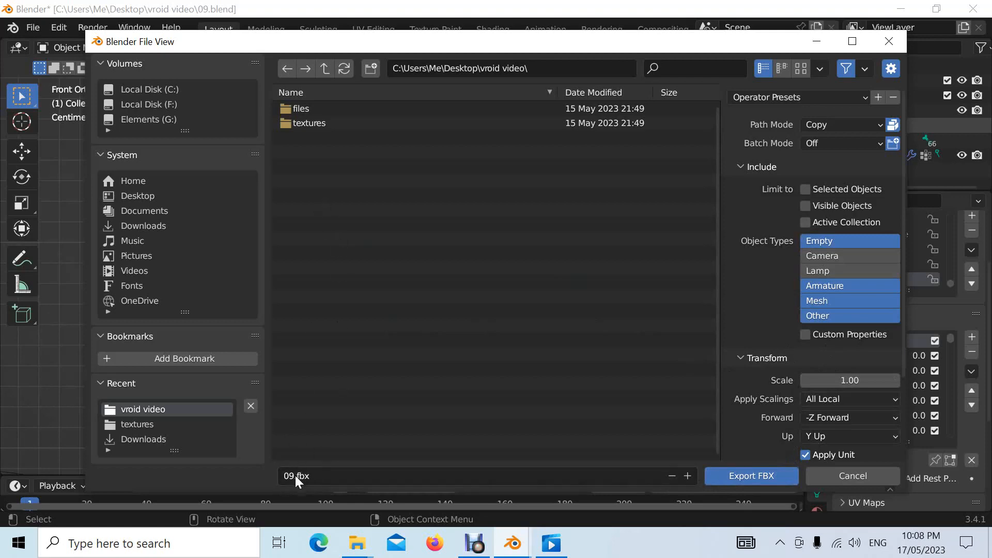
{"action": "left_click", "coordinate": [757, 476]}
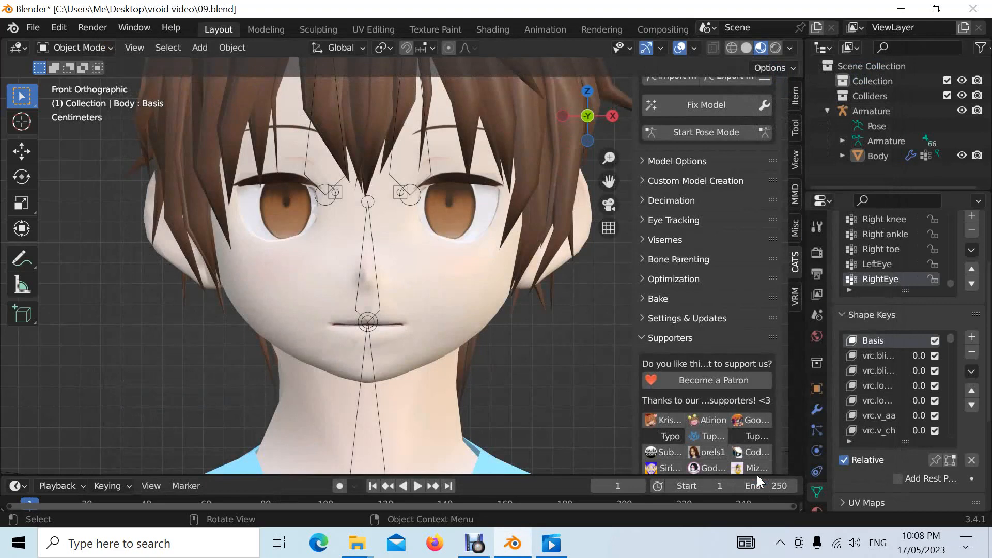
Step: Close Blender without saving, switch to Unity Hub and check the installed editor versions
{"action": "left_click", "coordinate": [973, 9]}
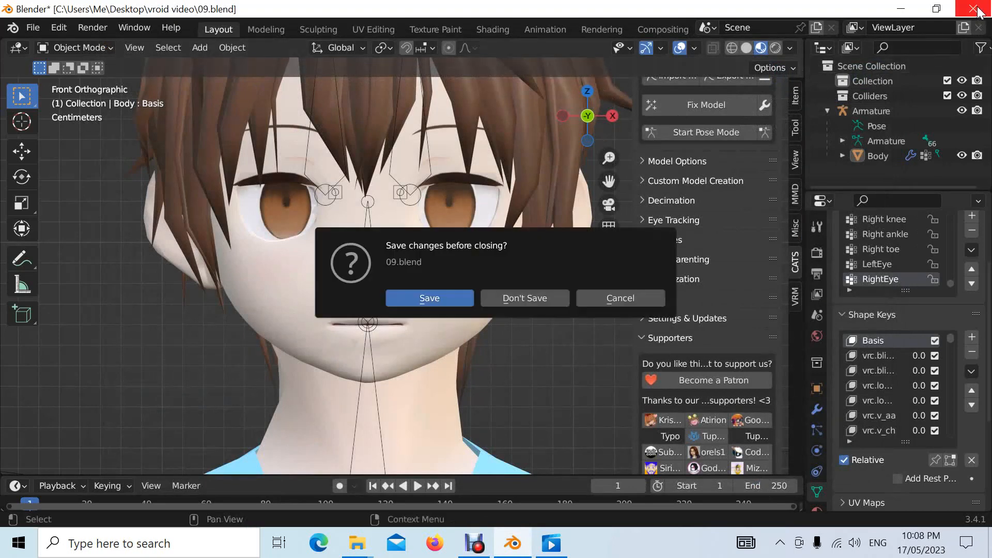
{"action": "left_click", "coordinate": [523, 298]}
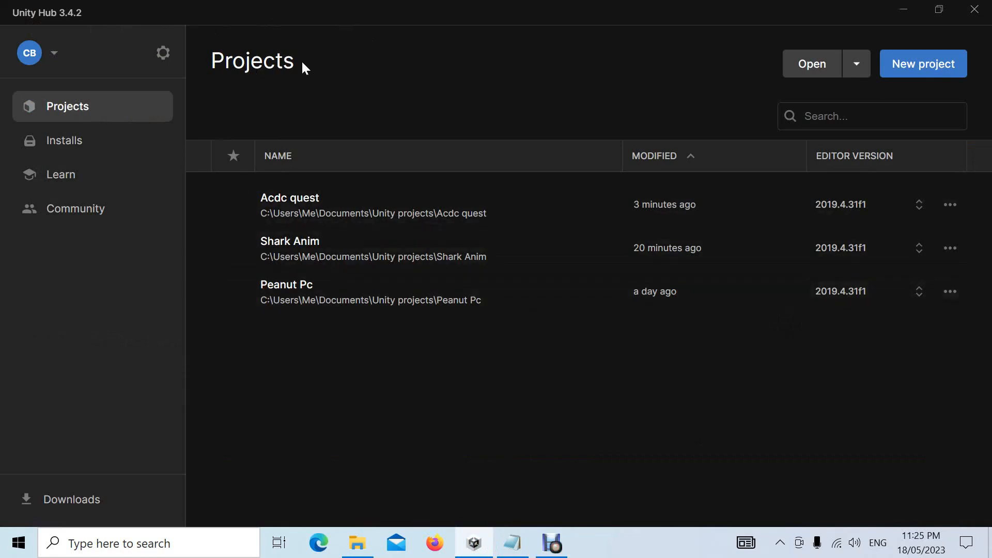
{"action": "left_click", "coordinate": [71, 146]}
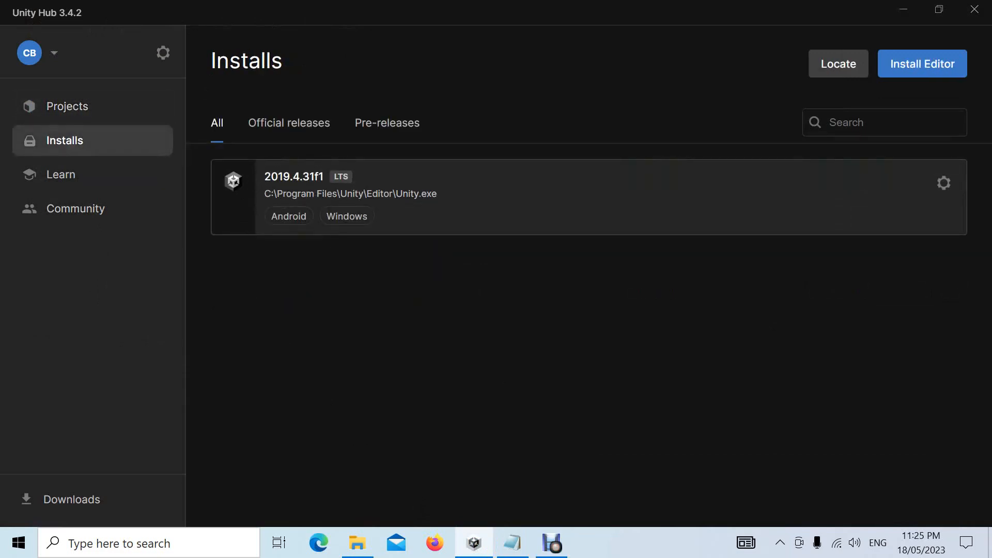
{"action": "left_click", "coordinate": [78, 111]}
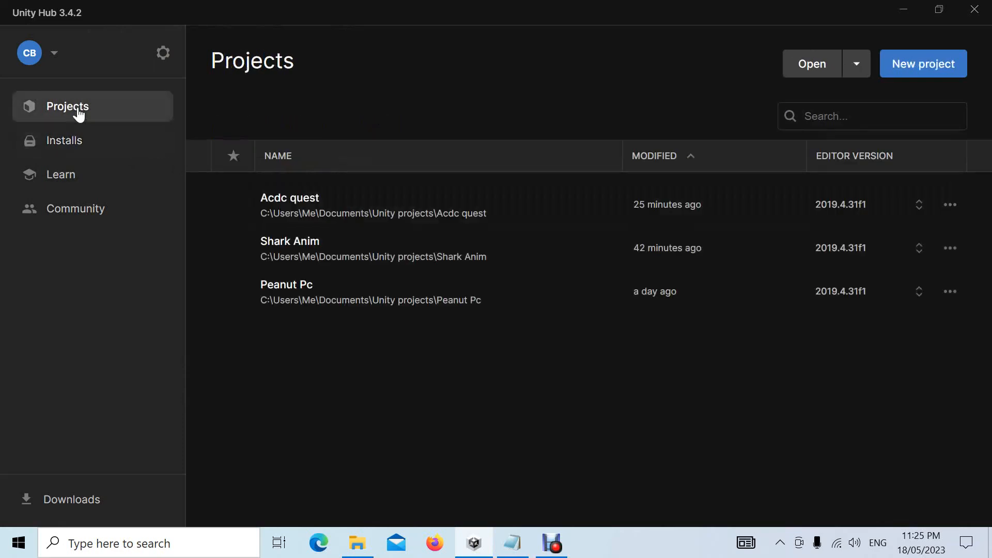
Step: Create a new Unity project named Demo from the 3D Core template
{"action": "left_click", "coordinate": [926, 65]}
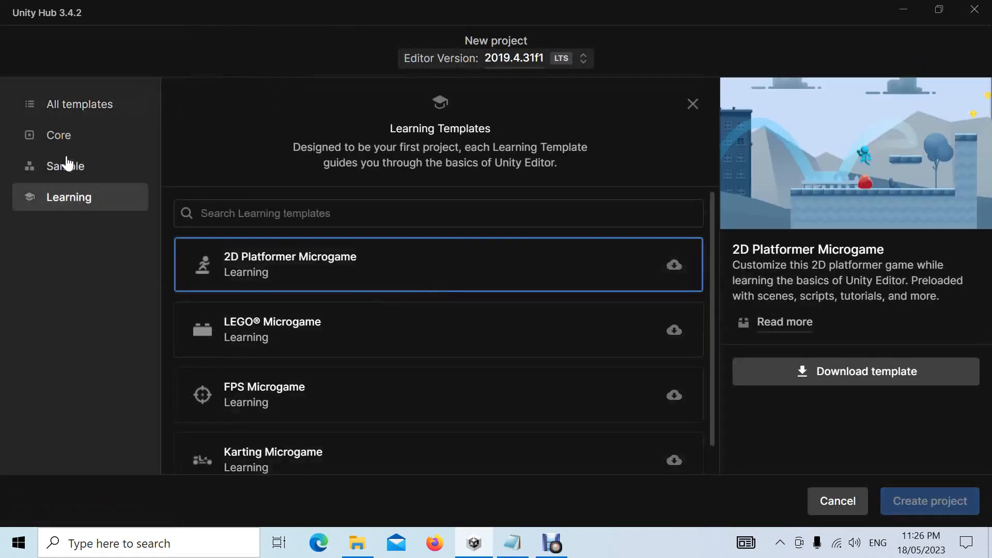
{"action": "left_click", "coordinate": [63, 138]}
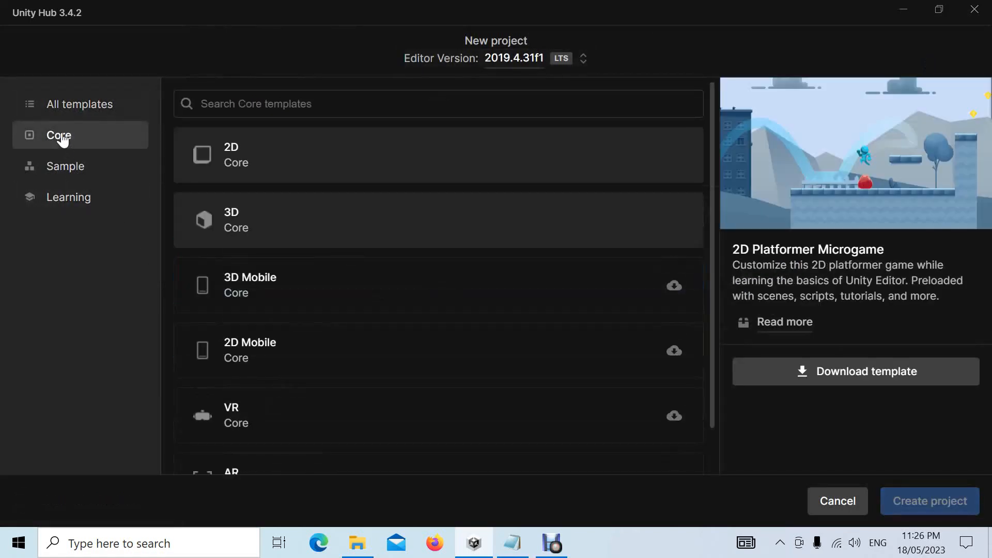
{"action": "left_click", "coordinate": [307, 219]}
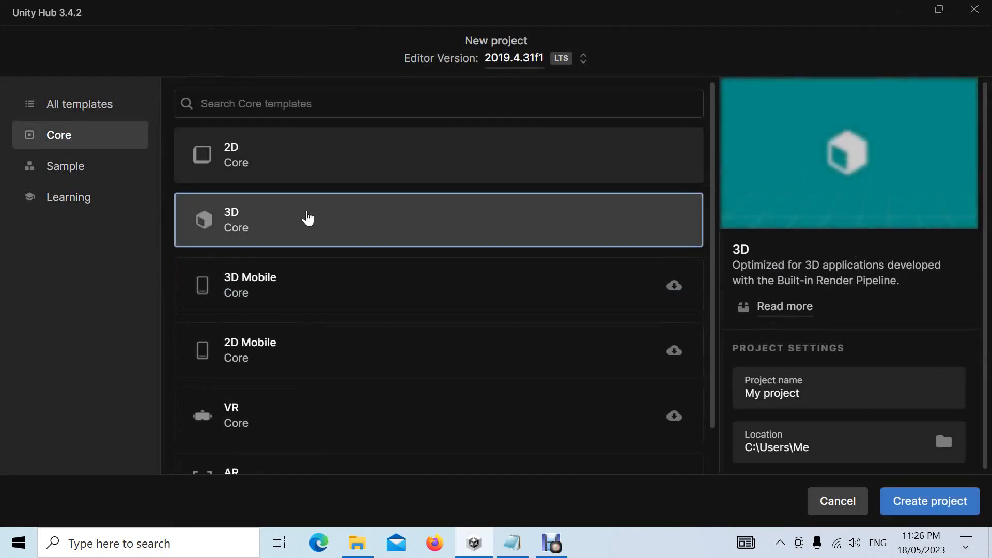
{"action": "left_click", "coordinate": [878, 392]}
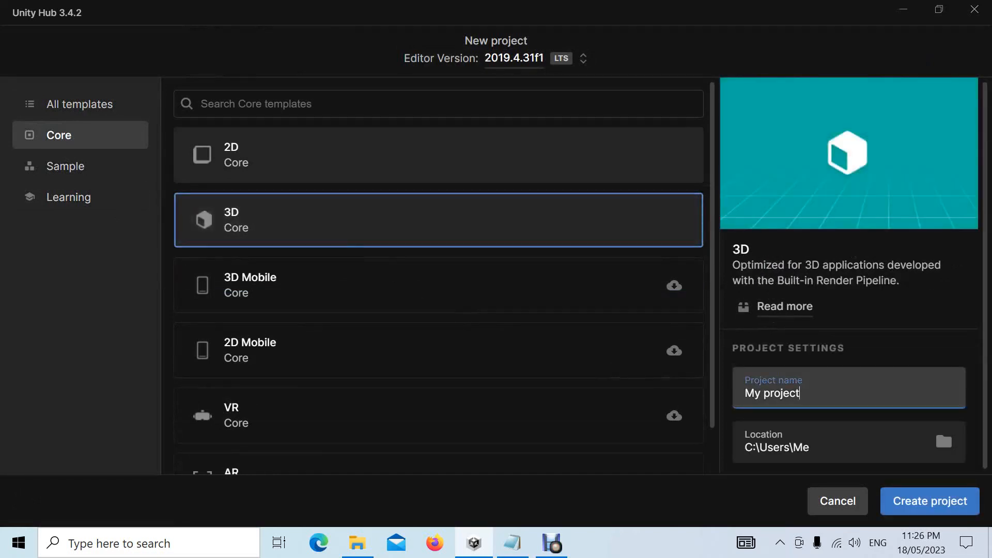
{"action": "left_click_drag", "start_coordinate": [800, 393], "coordinate": [728, 396]}
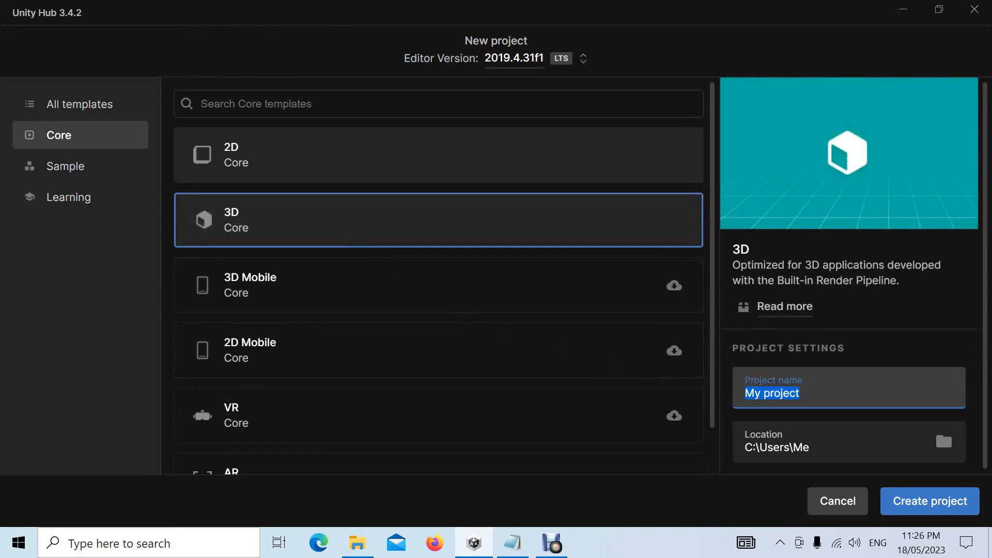
{"action": "type", "text": "Dem"}
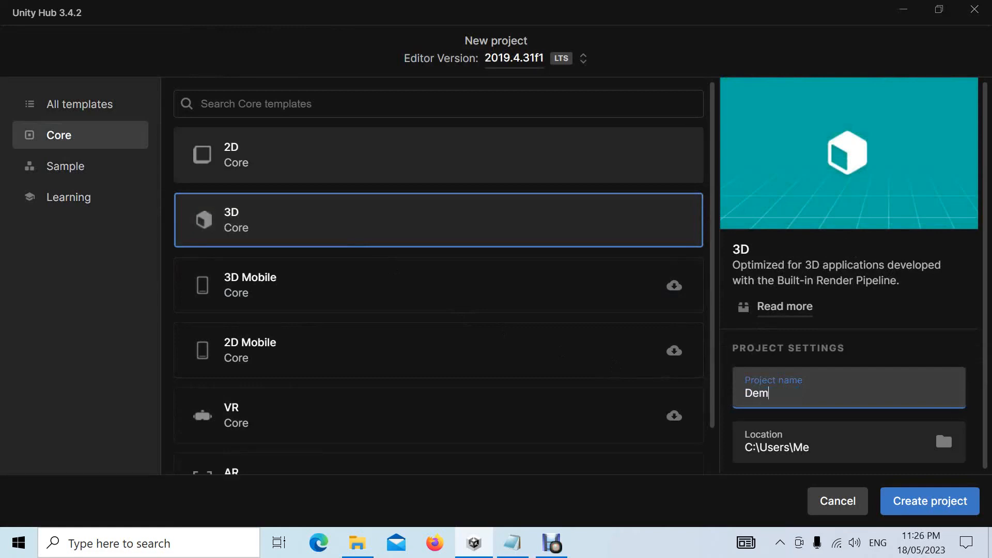
{"action": "type", "text": "o"}
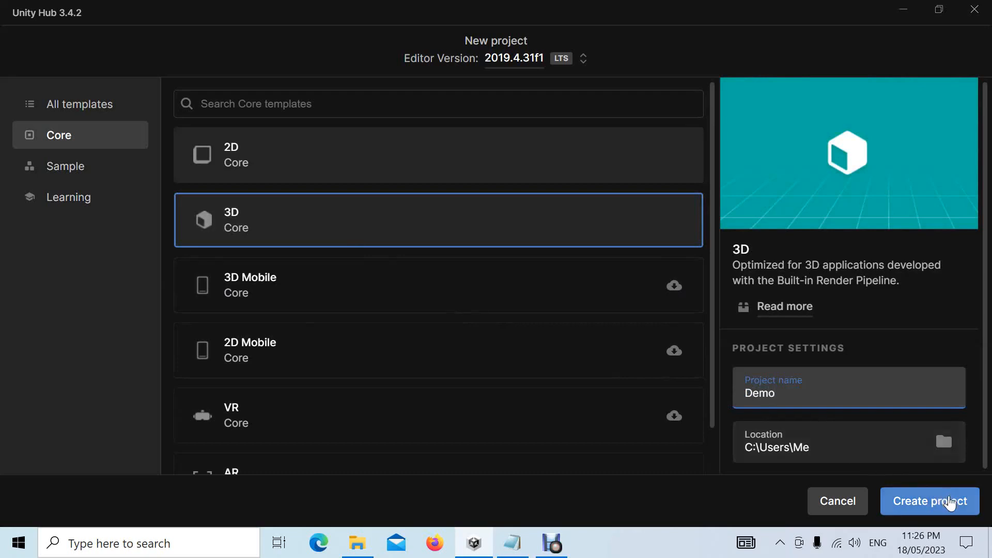
{"action": "left_click", "coordinate": [949, 501]}
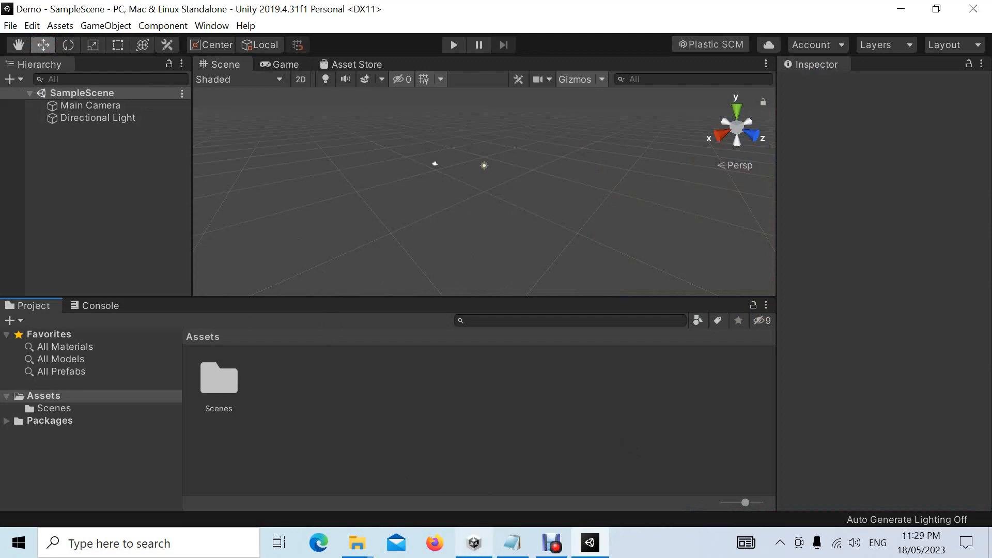
Step: Import the complete VRCSDK3-AVATAR-2022.10.27.00.35_Public package from the Addons folder into the Demo project
{"action": "left_click", "coordinate": [357, 548]}
{"action": "left_click", "coordinate": [389, 422]}
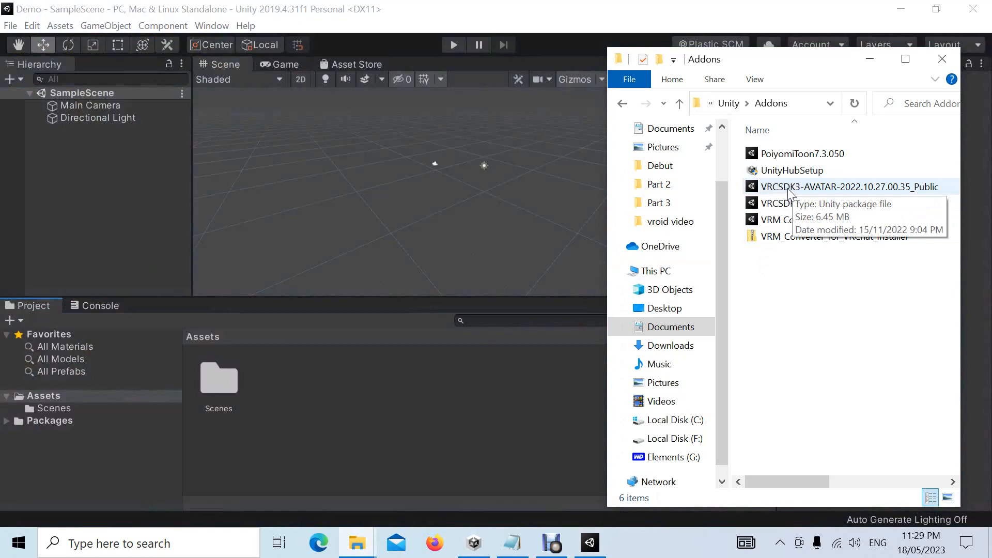
{"action": "left_click", "coordinate": [838, 189]}
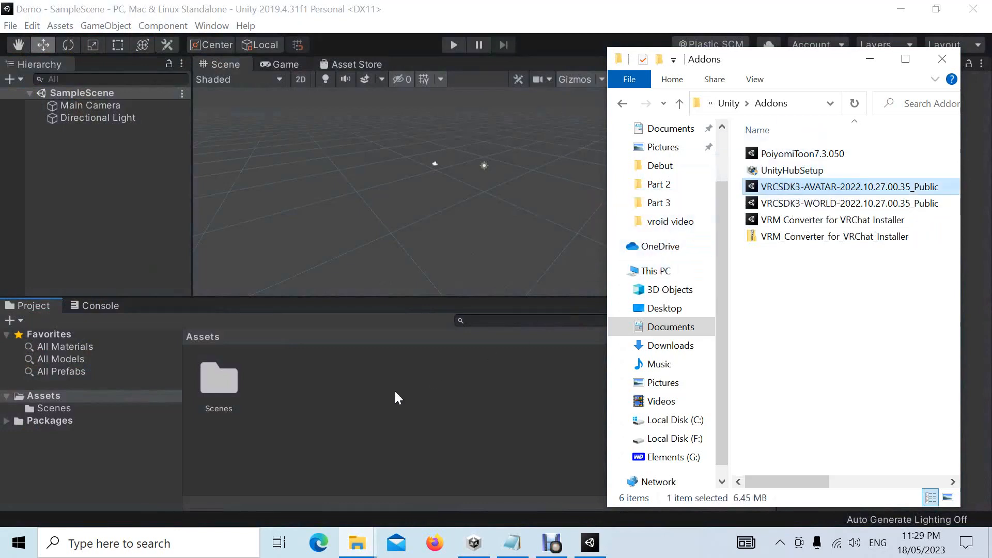
{"action": "left_click_drag", "start_coordinate": [395, 392], "coordinate": [371, 403]}
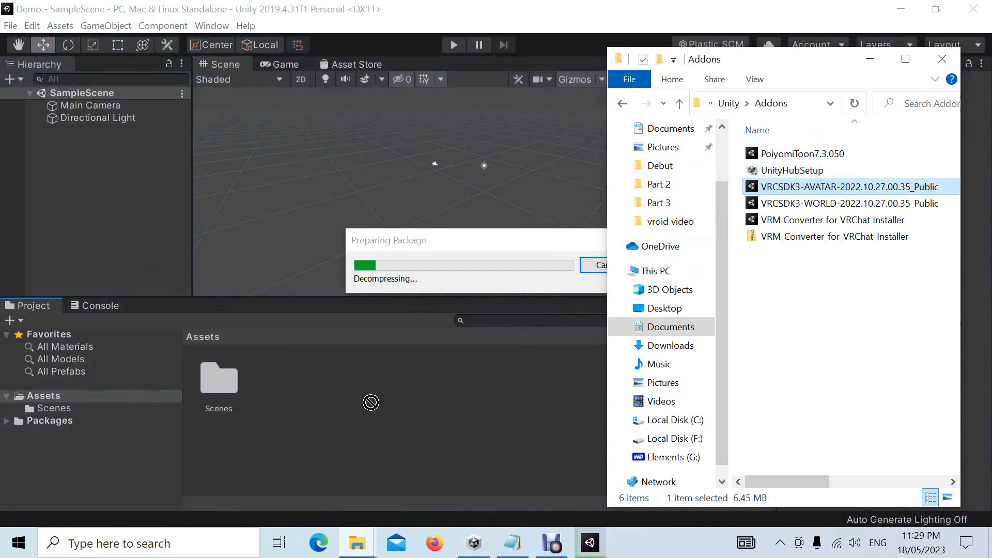
{"action": "left_click", "coordinate": [870, 59]}
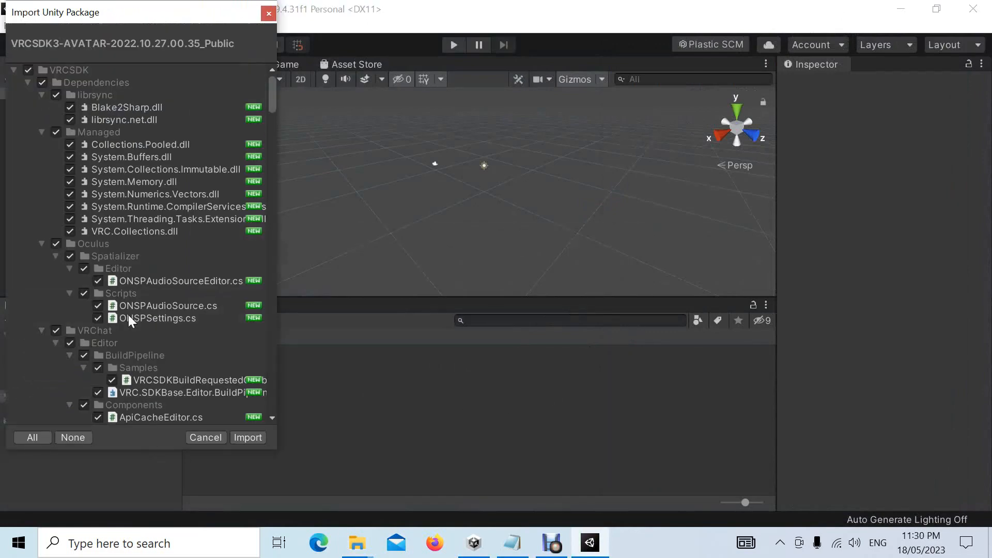
{"action": "left_click", "coordinate": [247, 437]}
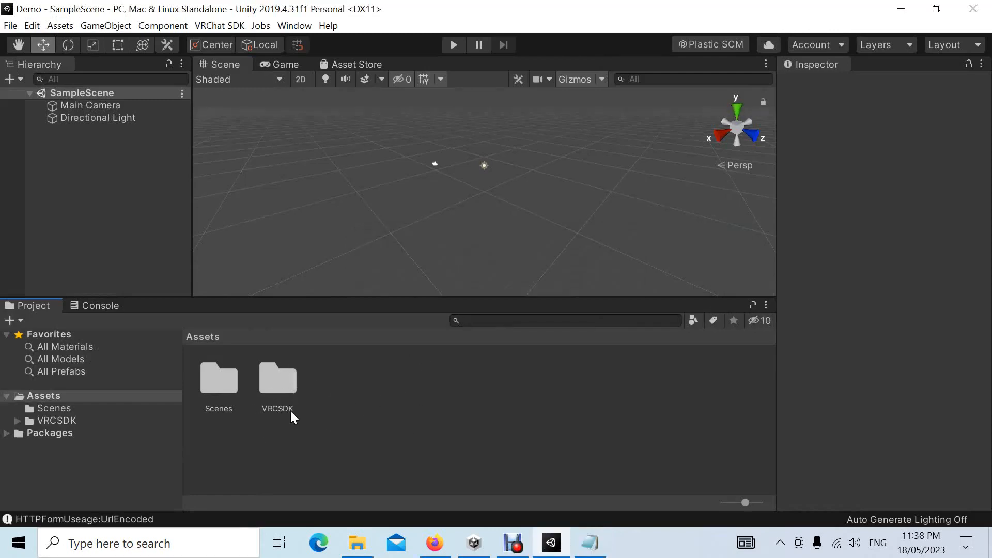
Step: Open the VRChat SDK control panel and check the account's login status and the Builder page
{"action": "left_click", "coordinate": [227, 26]}
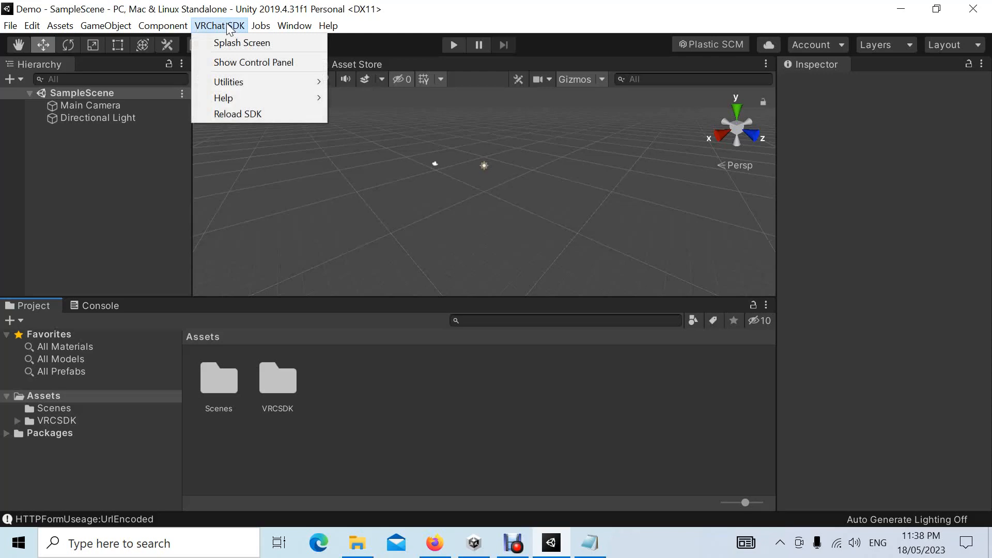
{"action": "left_click", "coordinate": [261, 62]}
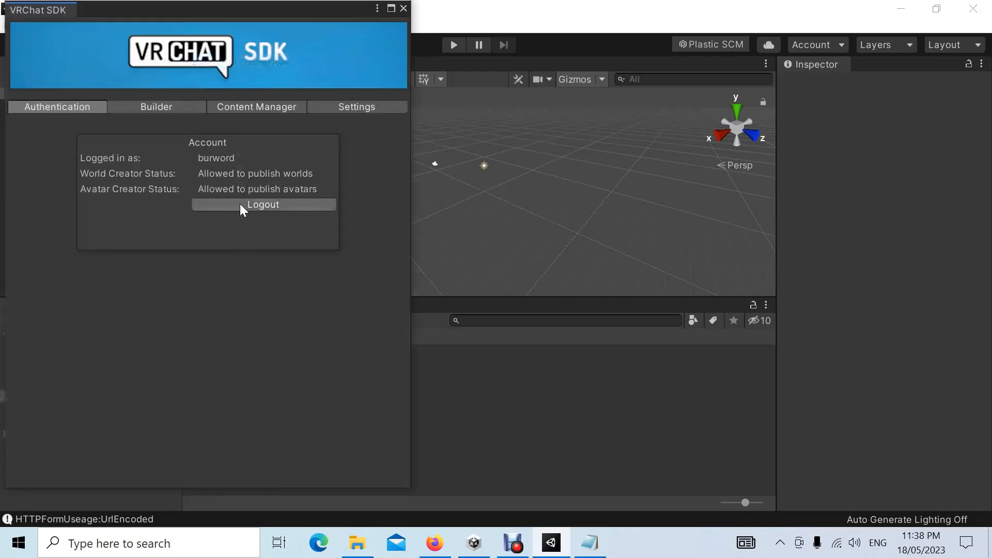
{"action": "left_click", "coordinate": [153, 104]}
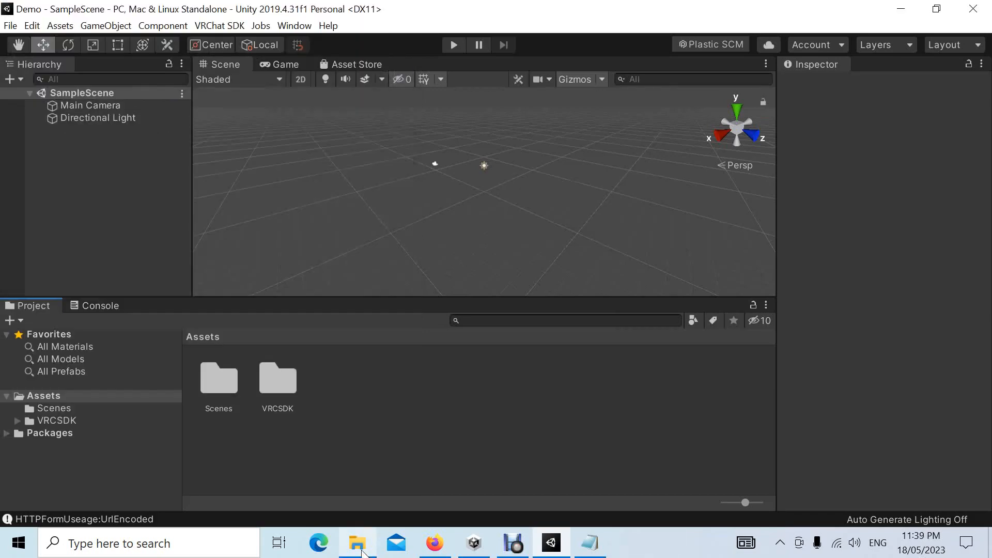
Step: Import 09.fbx from the vroid video folder into the project's Assets folder
{"action": "left_click", "coordinate": [363, 551]}
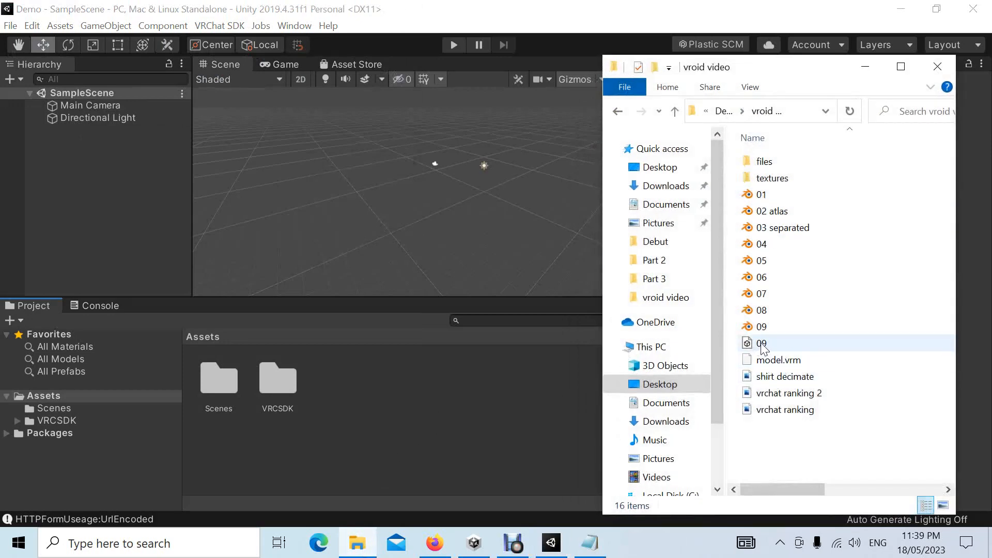
{"action": "left_click_drag", "start_coordinate": [760, 348], "coordinate": [433, 447]}
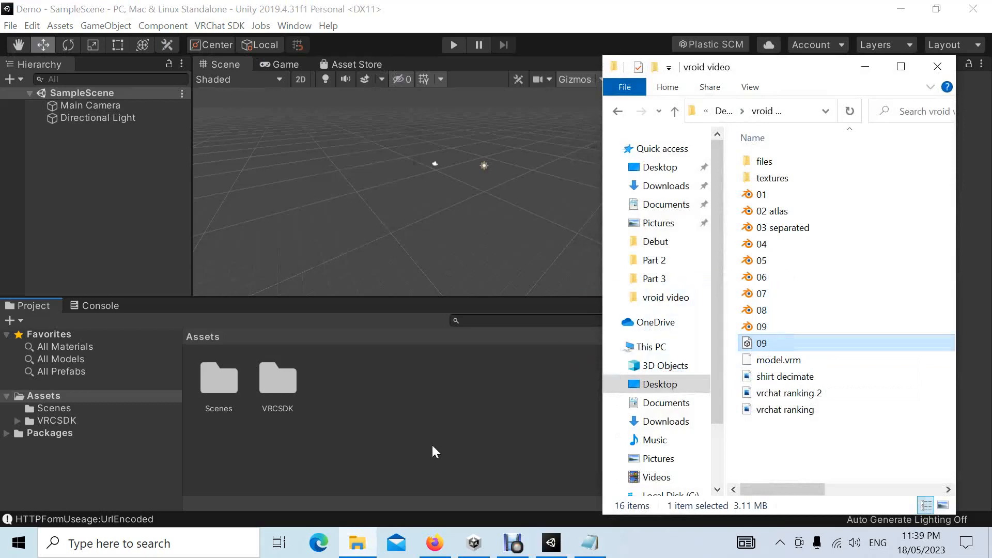
{"action": "left_click_drag", "start_coordinate": [379, 408], "coordinate": [379, 408]}
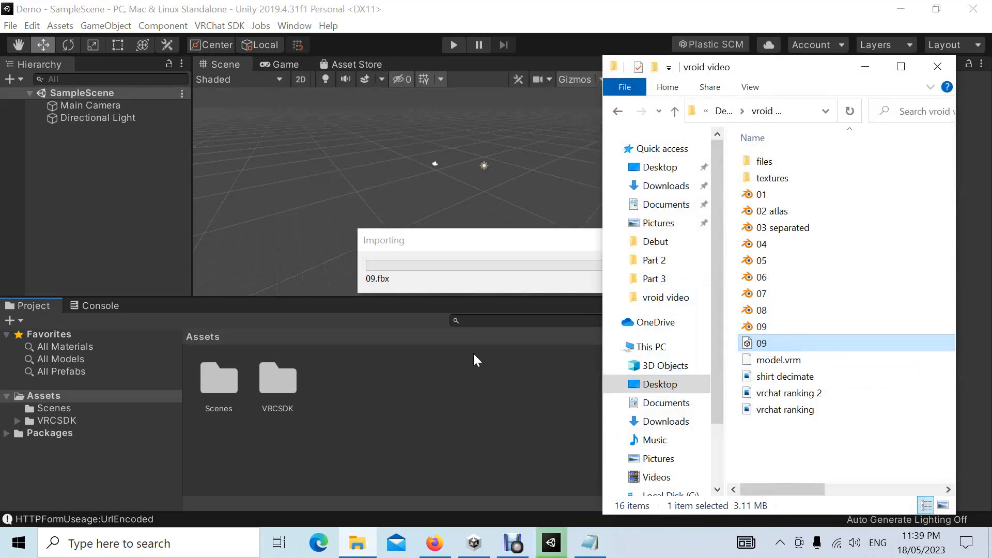
{"action": "left_click", "coordinate": [865, 66]}
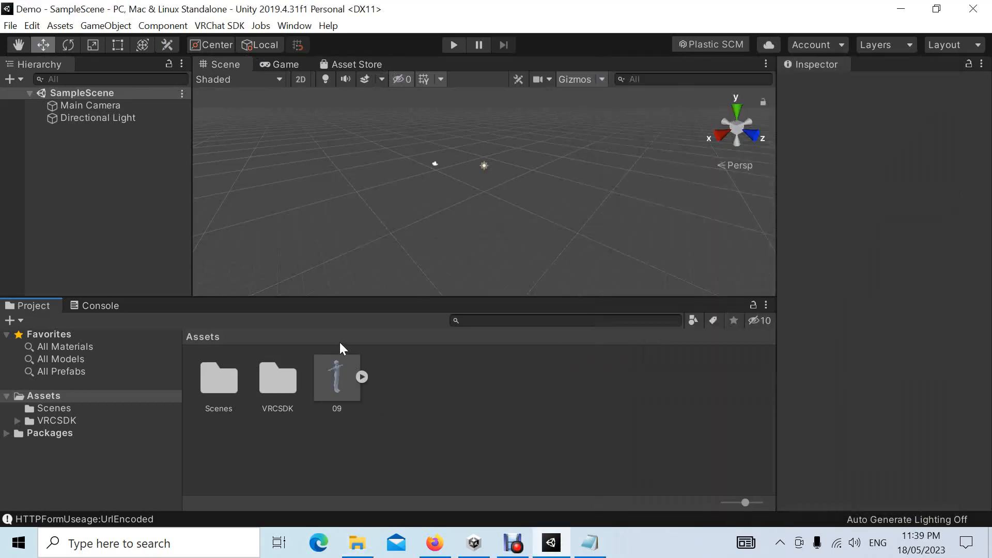
Step: Extract the textures embedded in the 09 model into a new Textures folder inside Assets
{"action": "left_click", "coordinate": [340, 386]}
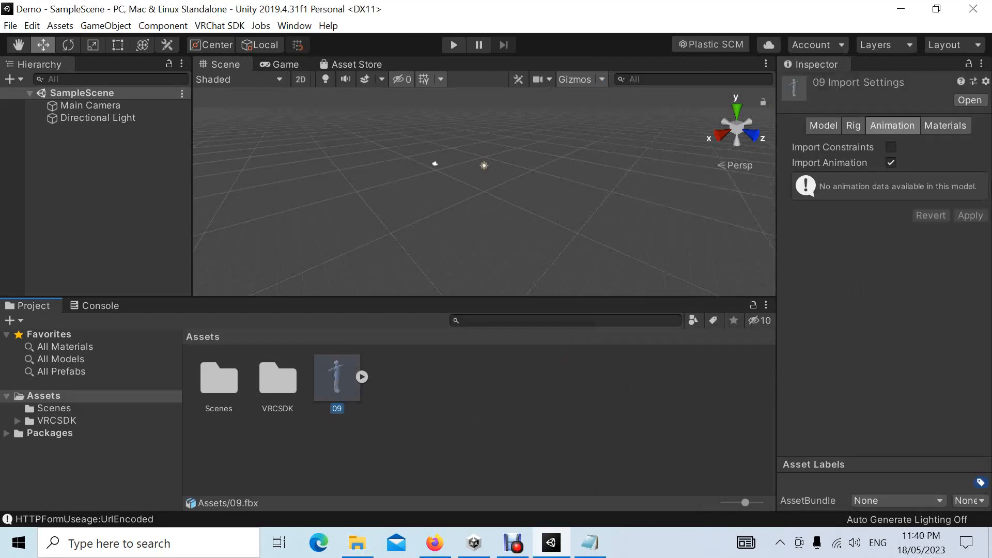
{"action": "left_click", "coordinate": [943, 126]}
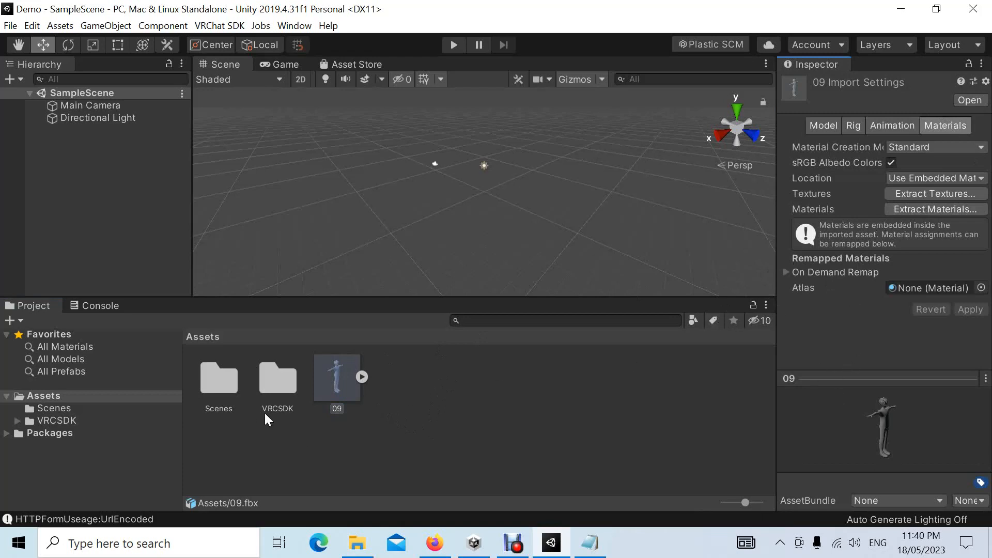
{"action": "left_click", "coordinate": [916, 192]}
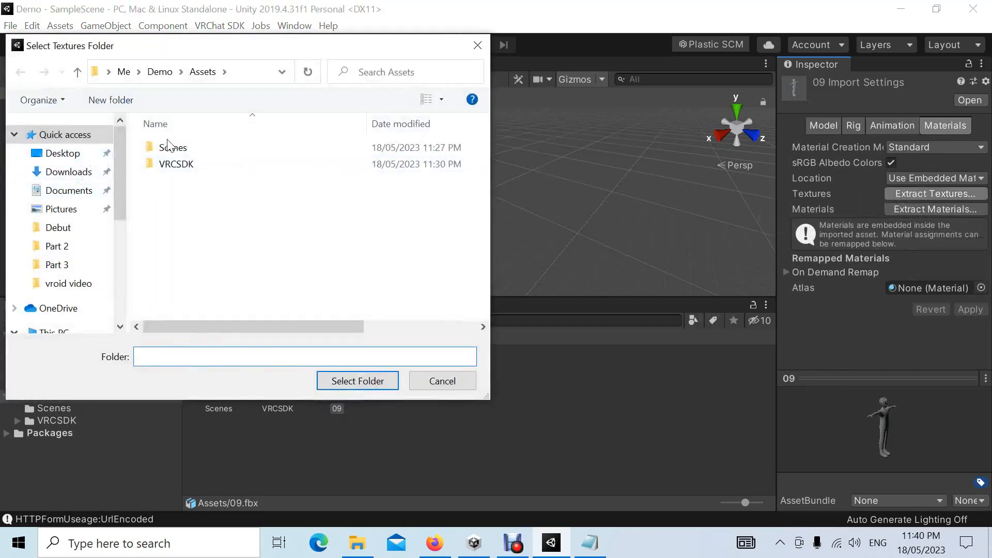
{"action": "right_click", "coordinate": [170, 212]}
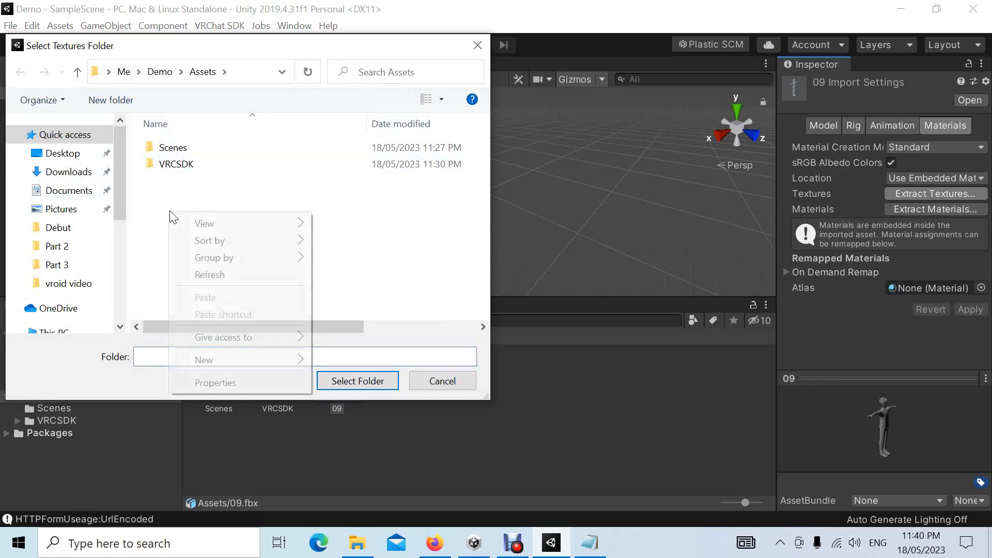
{"action": "mouse_move", "coordinate": [214, 360]}
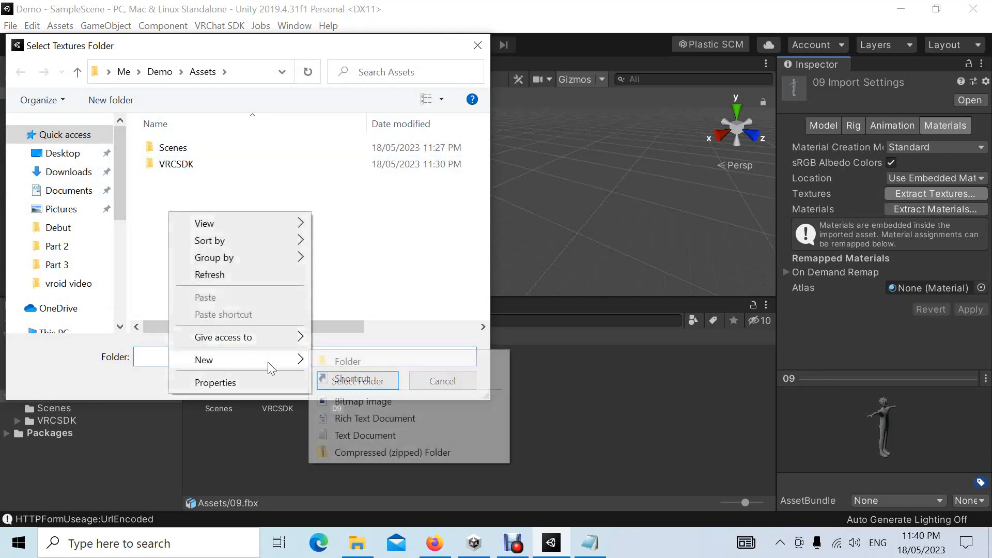
{"action": "left_click", "coordinate": [356, 365]}
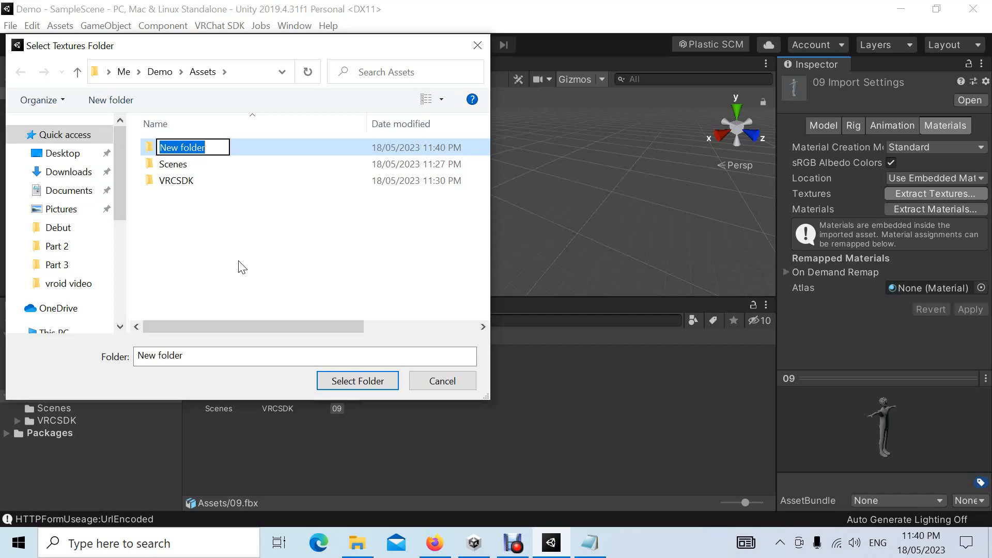
{"action": "type", "text": "Te"}
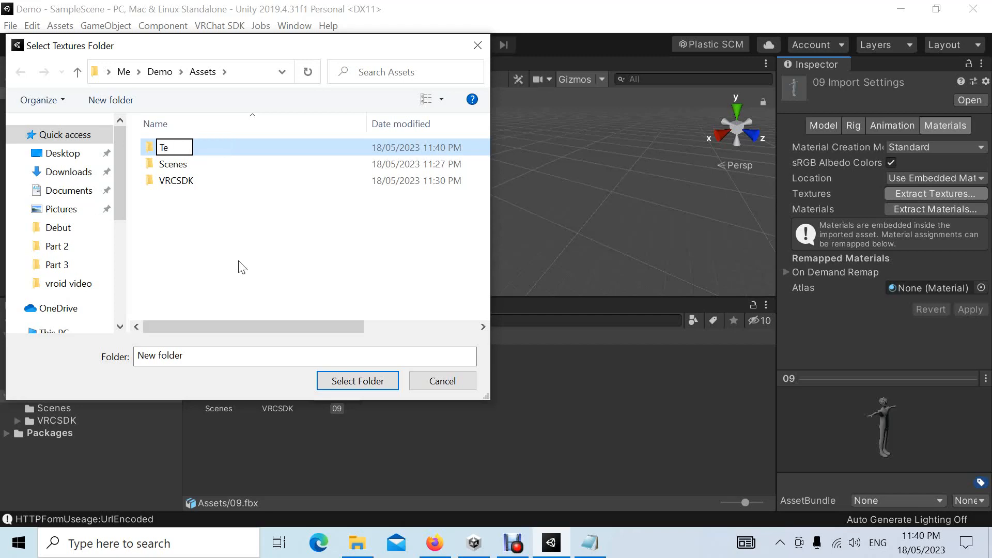
{"action": "type", "text": "xtures"}
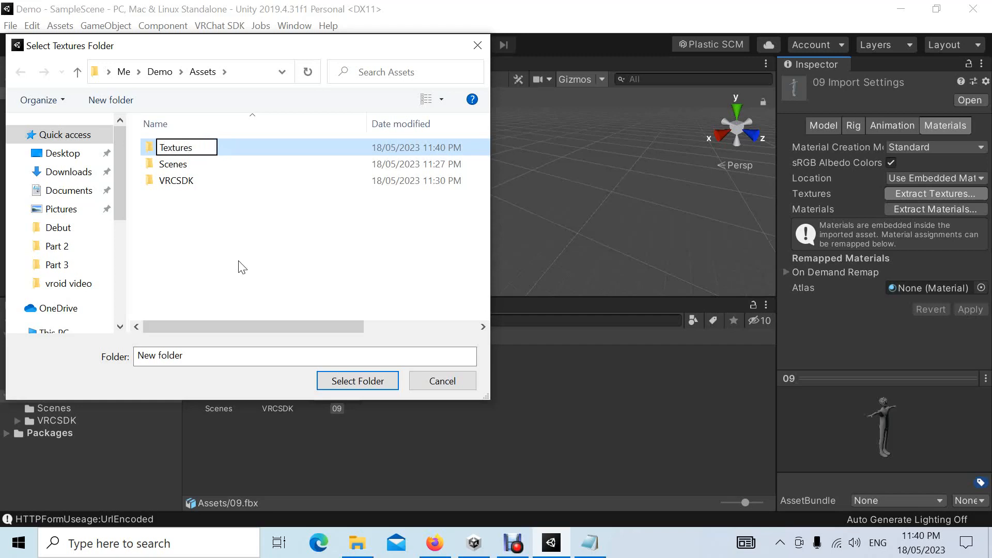
{"action": "left_click", "coordinate": [211, 254]}
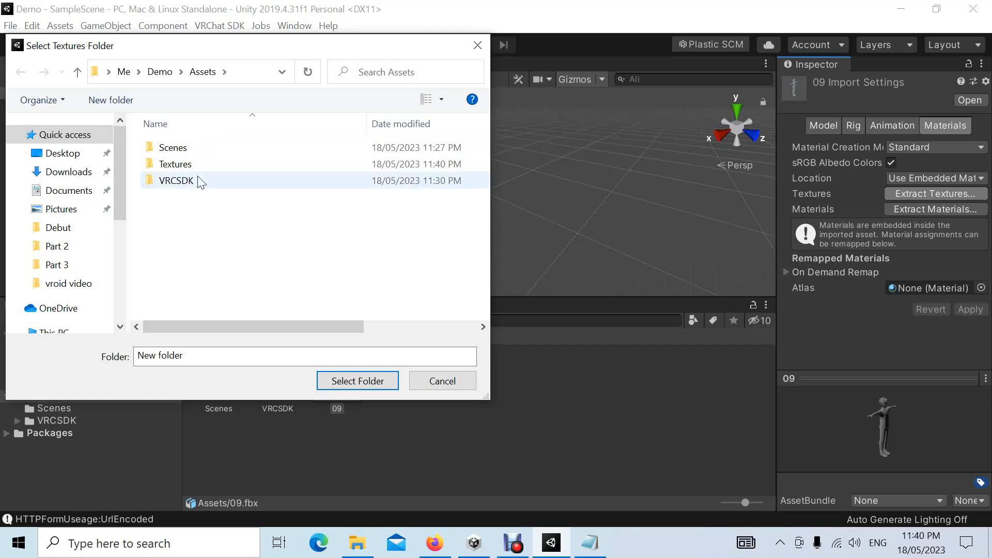
{"action": "left_click", "coordinate": [181, 165]}
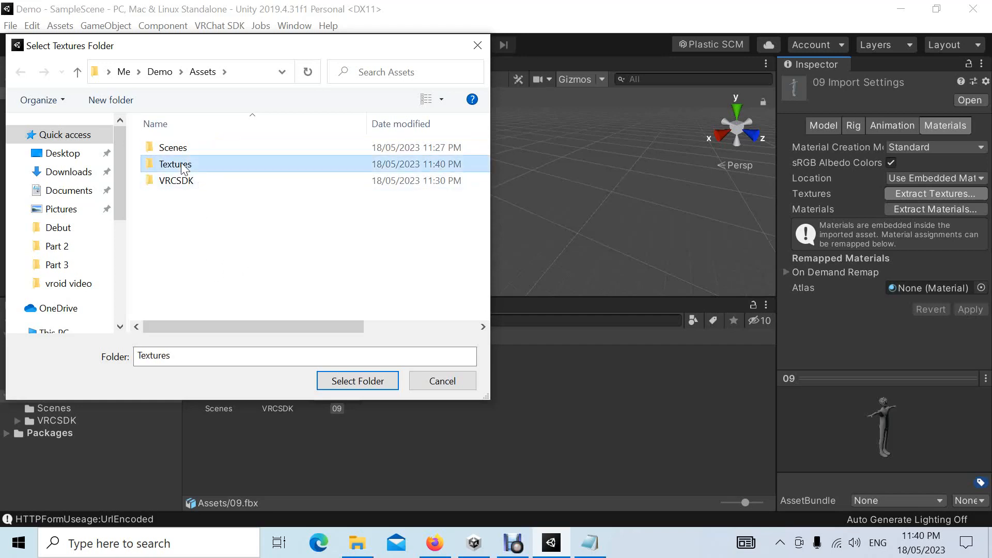
{"action": "left_click", "coordinate": [357, 381]}
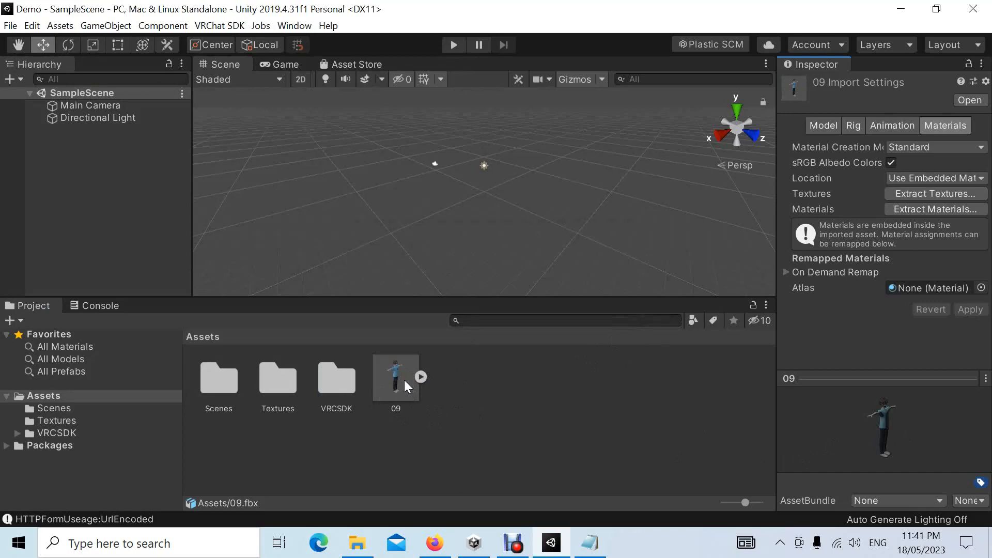
Step: Extract the 09 model's embedded materials into a new Materials folder inside Assets
{"action": "left_click", "coordinate": [916, 212]}
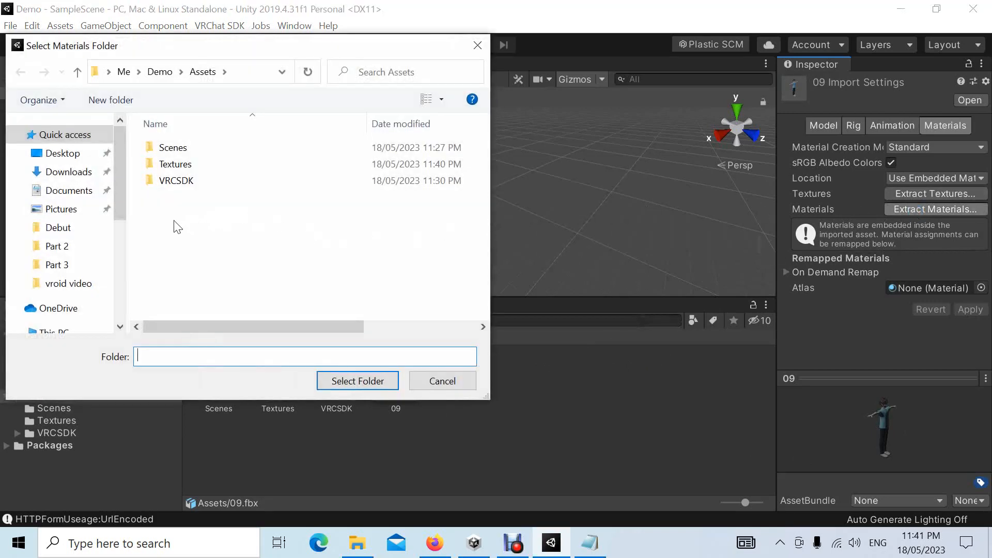
{"action": "right_click", "coordinate": [174, 221]}
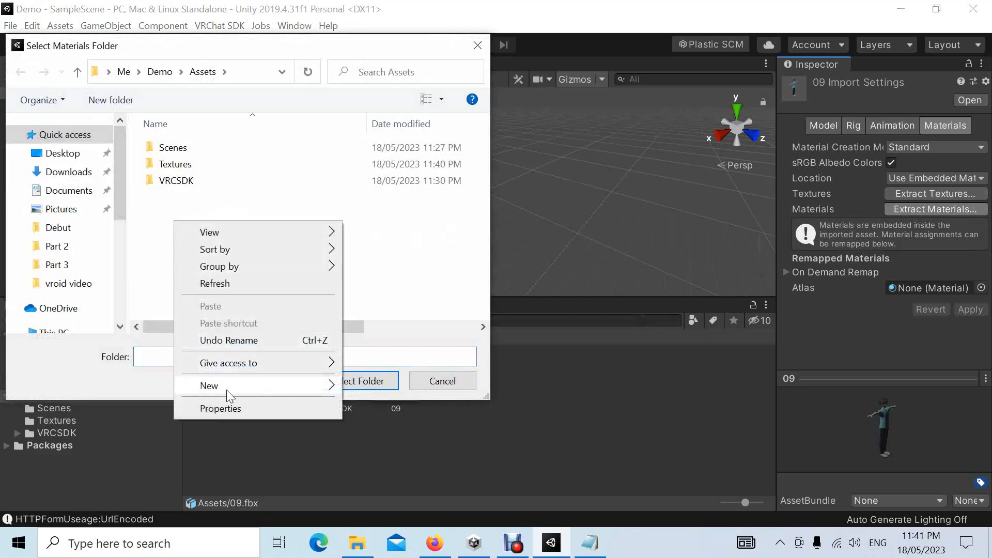
{"action": "mouse_move", "coordinate": [229, 396]}
{"action": "left_click", "coordinate": [401, 392]}
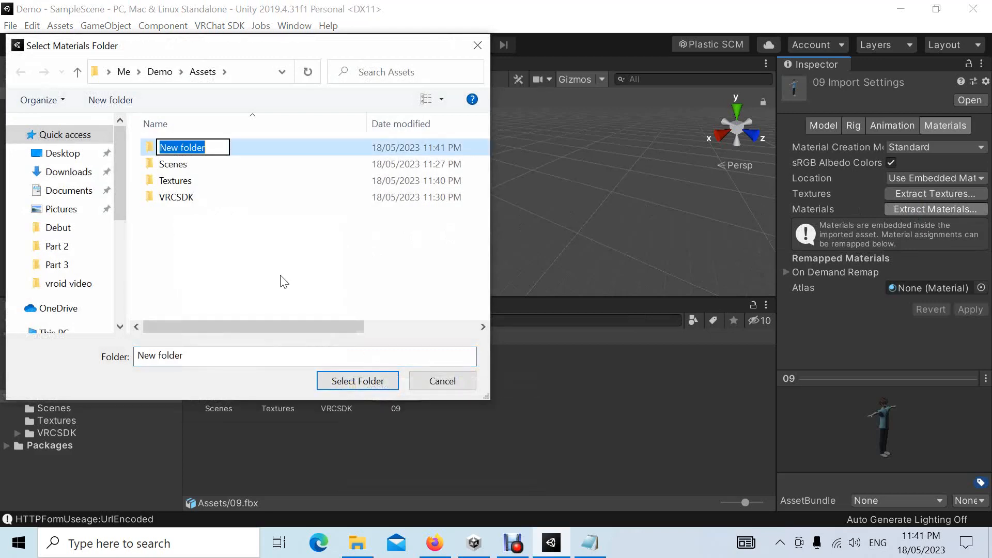
{"action": "type", "text": "Ma"}
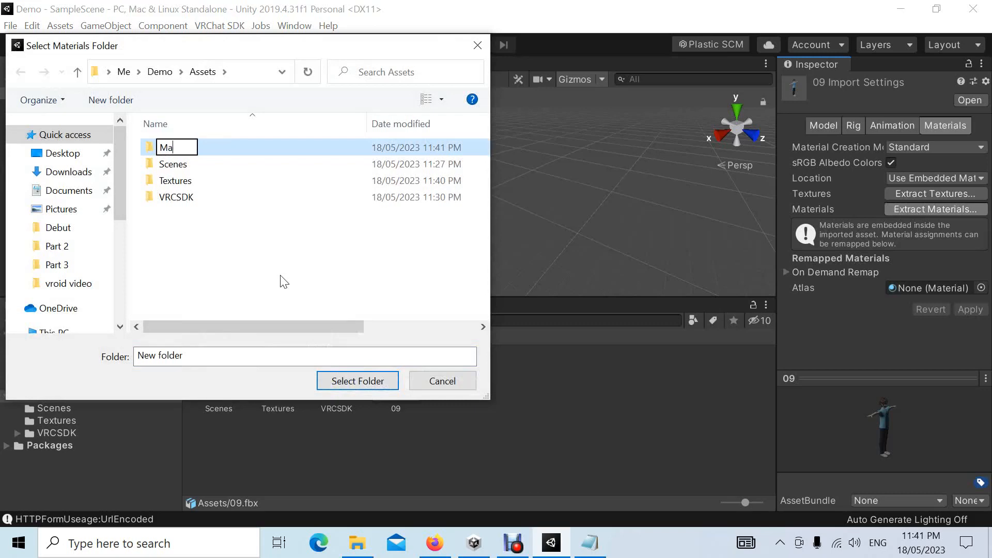
{"action": "type", "text": "terials"}
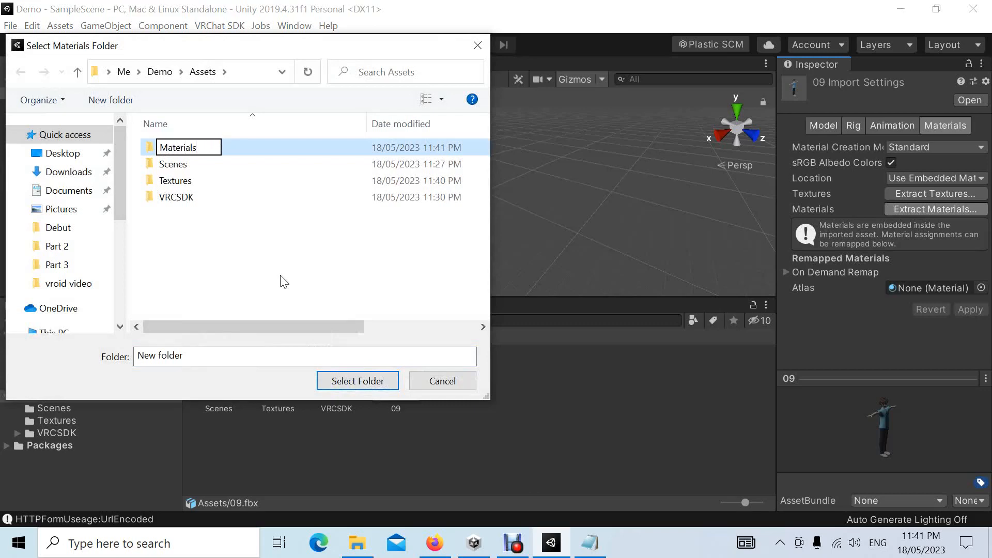
{"action": "left_click", "coordinate": [214, 246]}
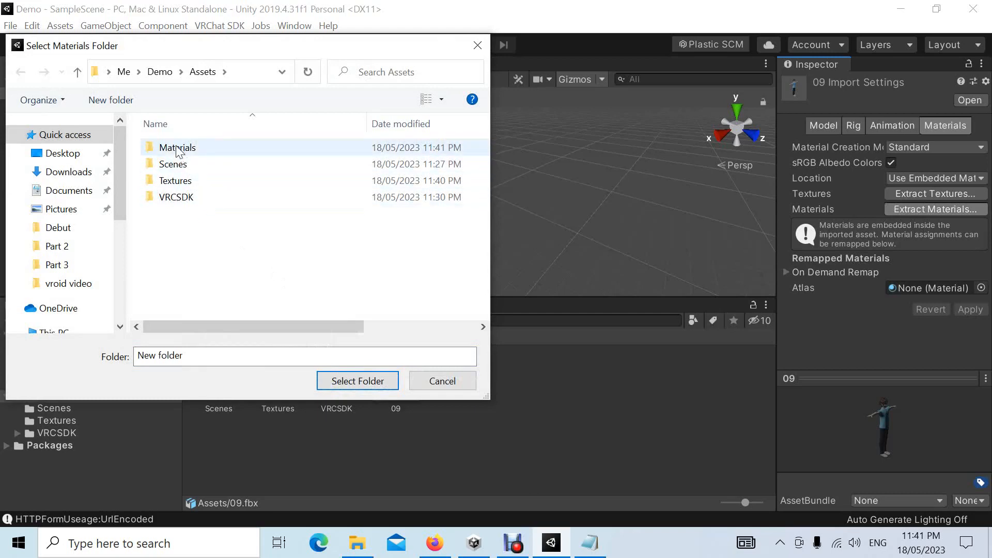
{"action": "left_click", "coordinate": [176, 148]}
{"action": "left_click", "coordinate": [364, 379]}
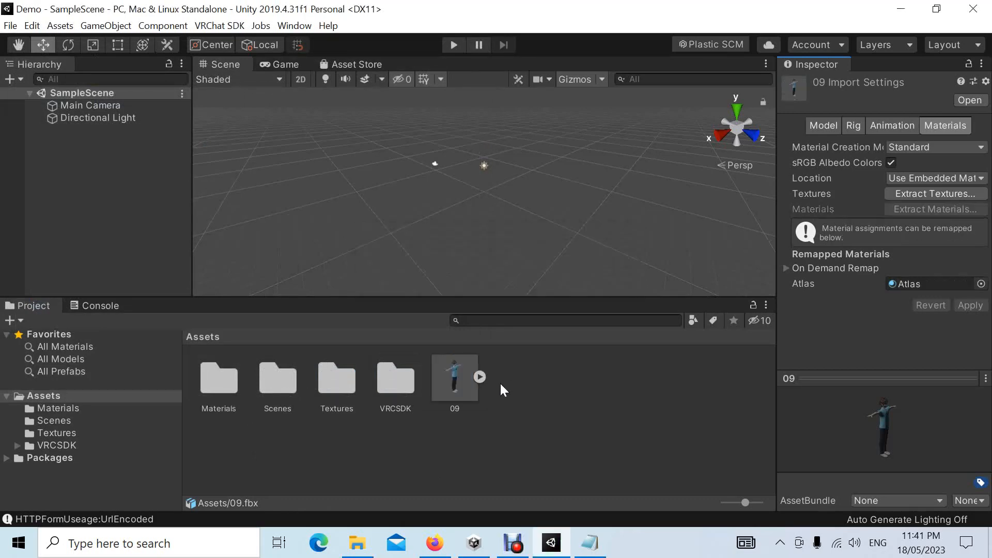
Step: Check the extracted contents of the Materials and Textures folders
{"action": "double_click", "coordinate": [224, 389]}
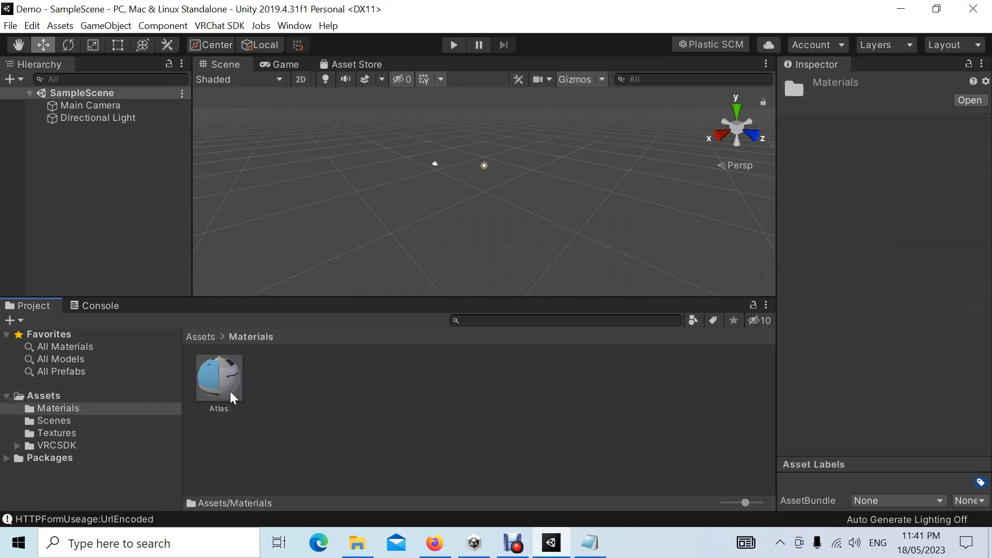
{"action": "left_click", "coordinate": [200, 337]}
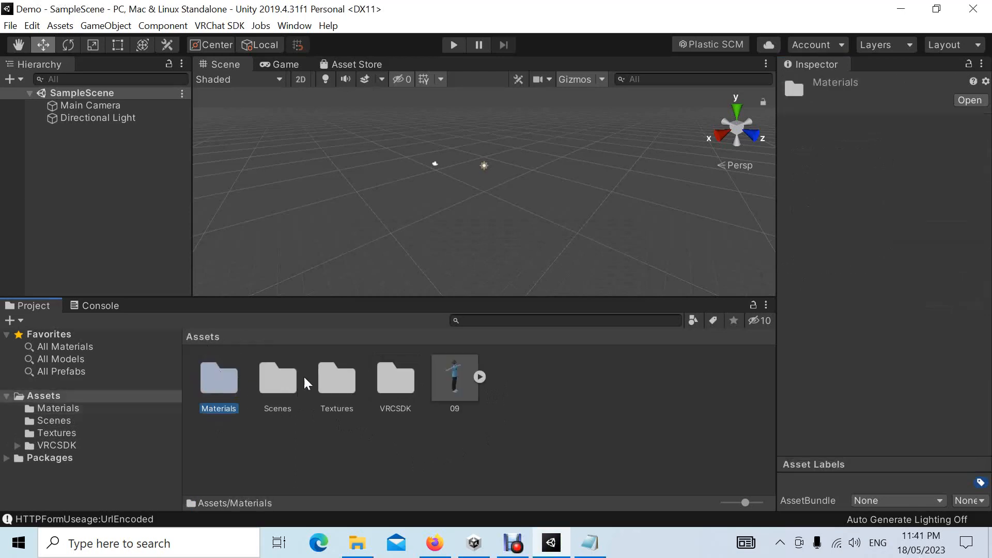
{"action": "double_click", "coordinate": [334, 377]}
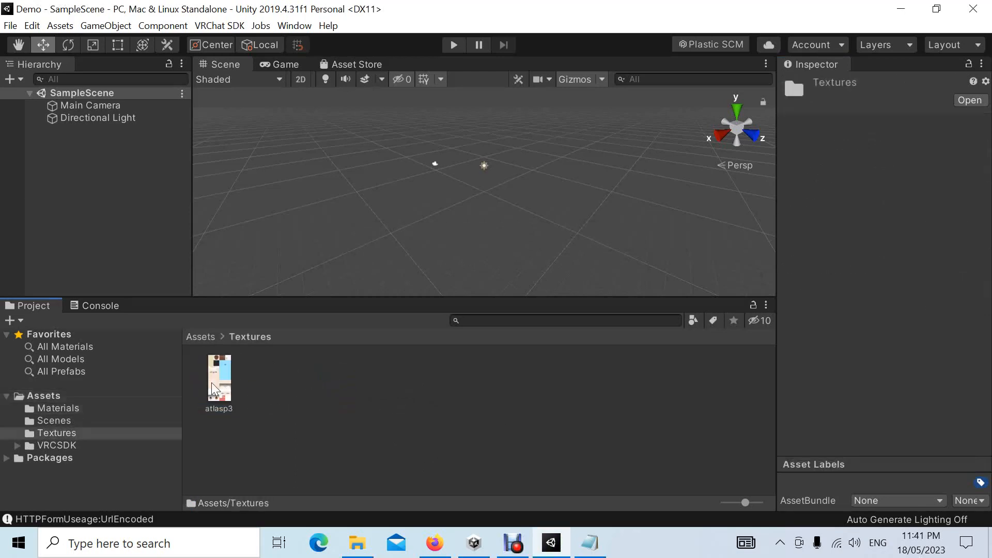
{"action": "left_click", "coordinate": [202, 335]}
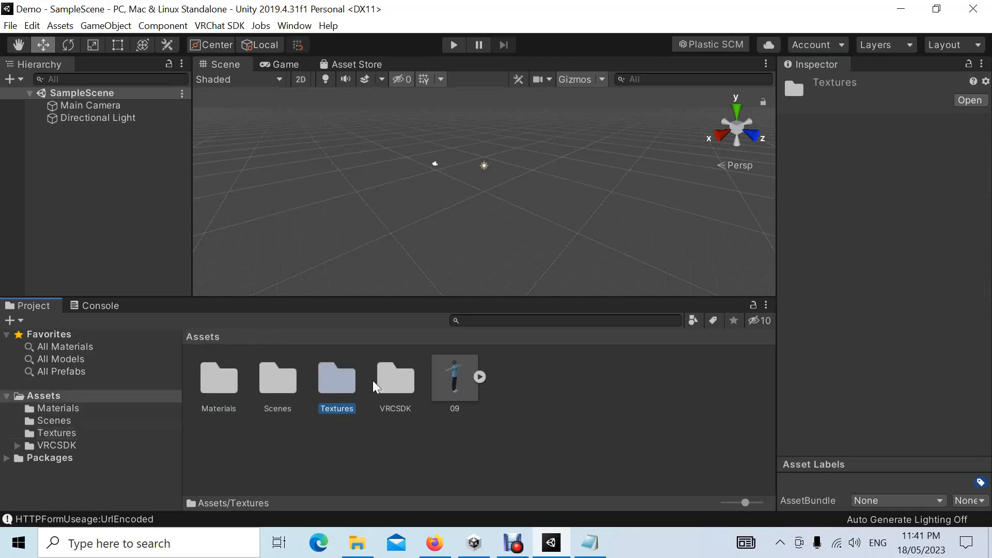
Step: Change the shader of the Atlas material in the Materials folder to VRChat/Mobile/Toon Lit
{"action": "double_click", "coordinate": [220, 380]}
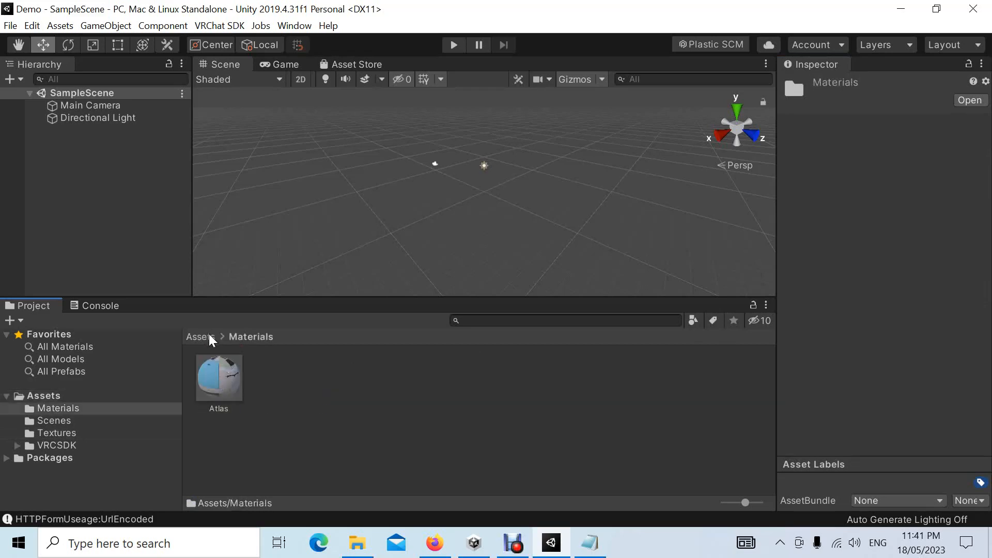
{"action": "left_click", "coordinate": [222, 381]}
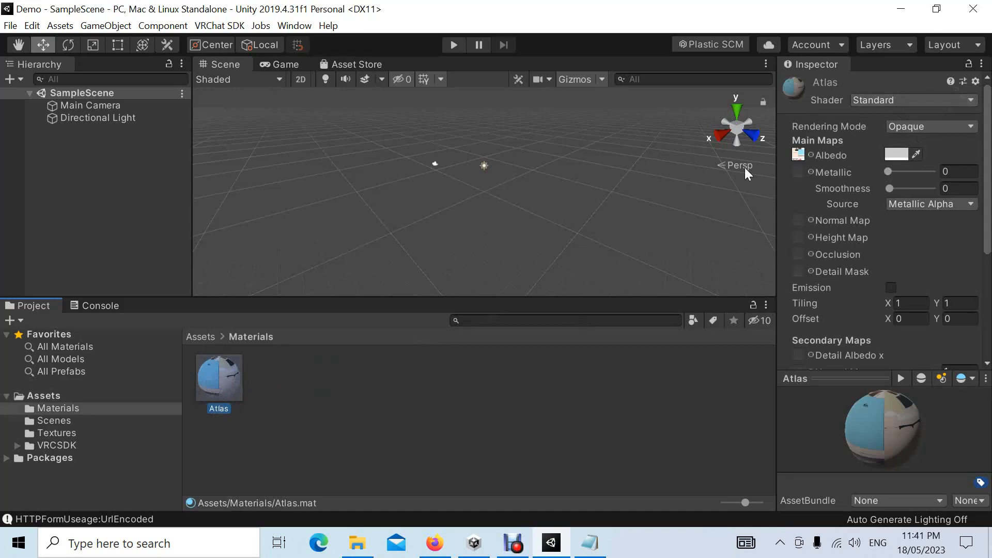
{"action": "left_click", "coordinate": [968, 100]}
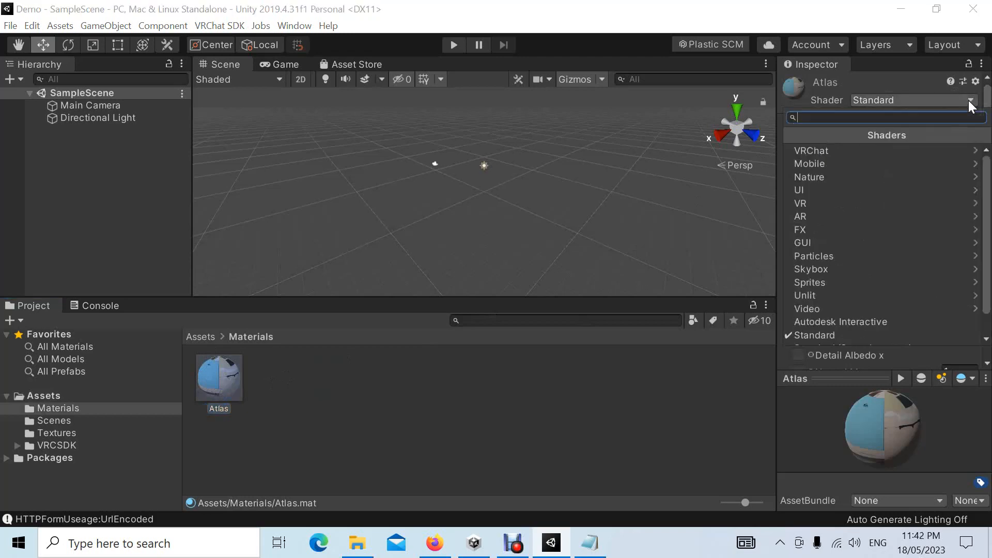
{"action": "left_click", "coordinate": [834, 151]}
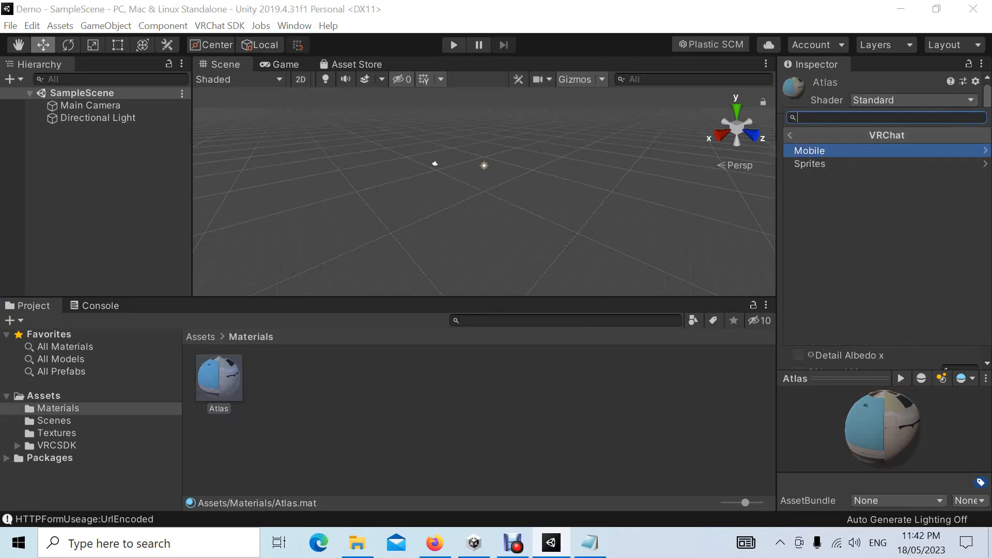
{"action": "left_click", "coordinate": [971, 101]}
{"action": "left_click", "coordinate": [971, 101]}
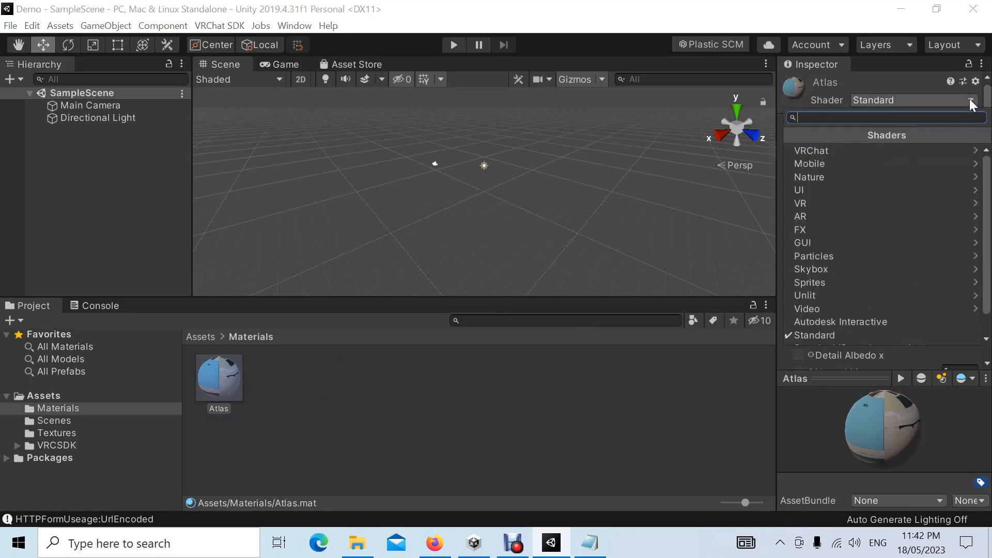
{"action": "left_click", "coordinate": [823, 150]}
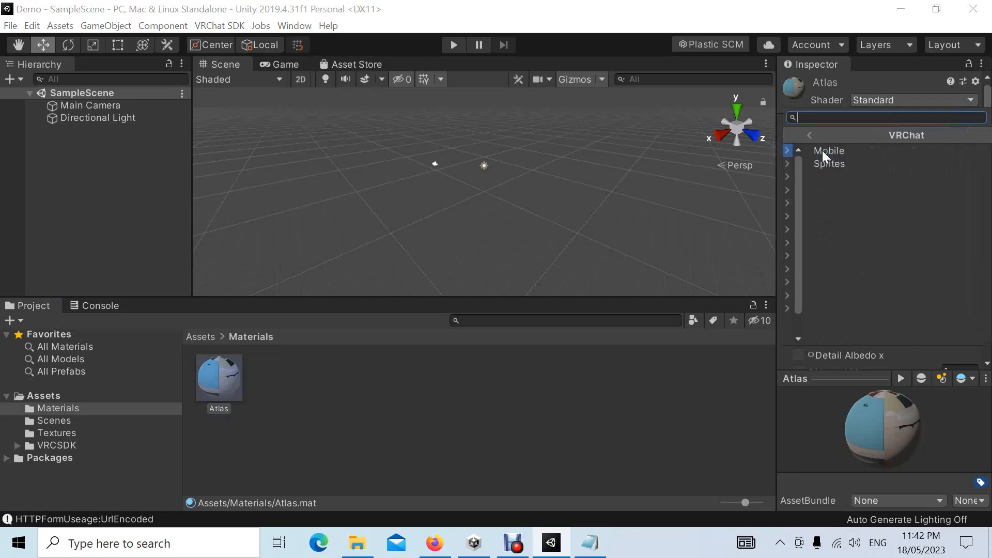
{"action": "left_click", "coordinate": [822, 150]}
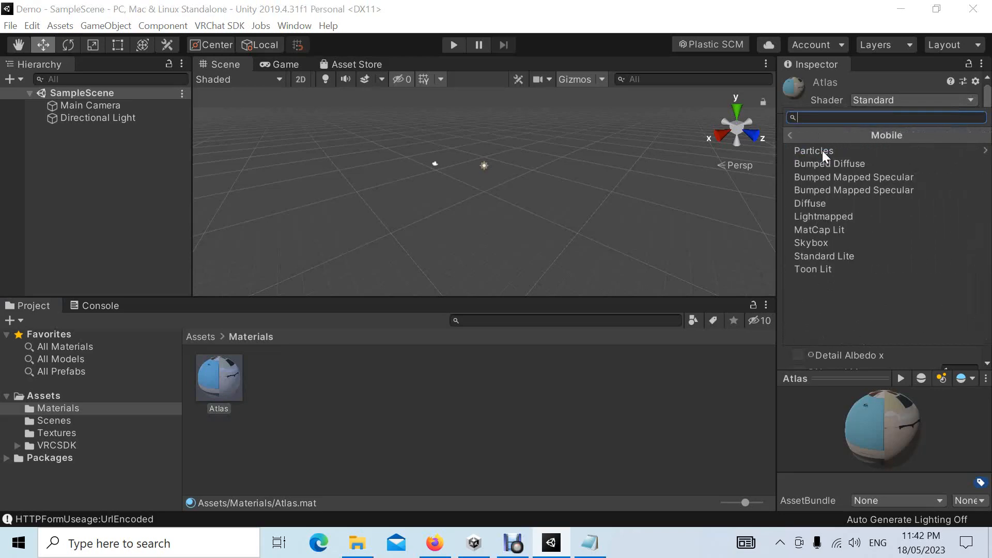
{"action": "left_click", "coordinate": [829, 270]}
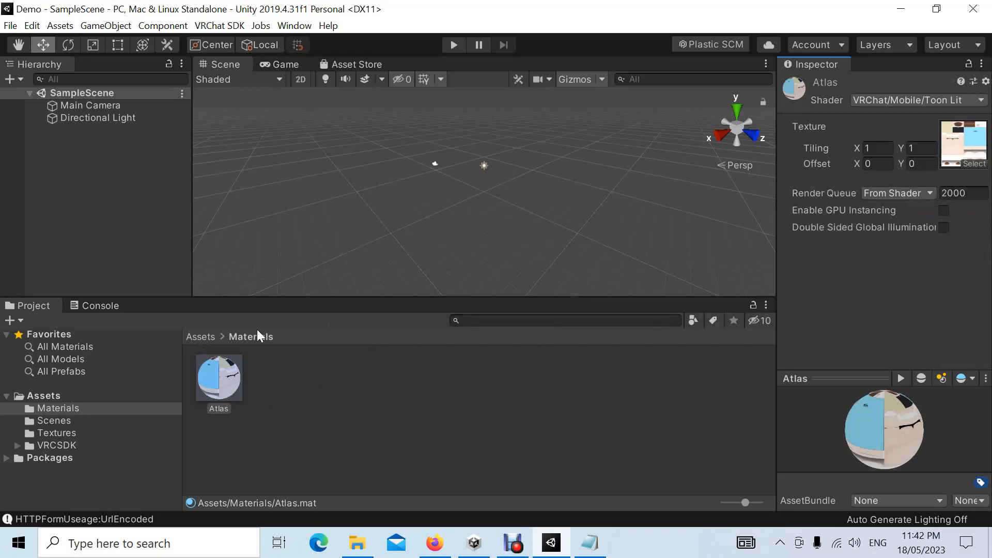
Step: Set the 09 model's rig animation type to Humanoid and apply the import settings
{"action": "left_click", "coordinate": [194, 339]}
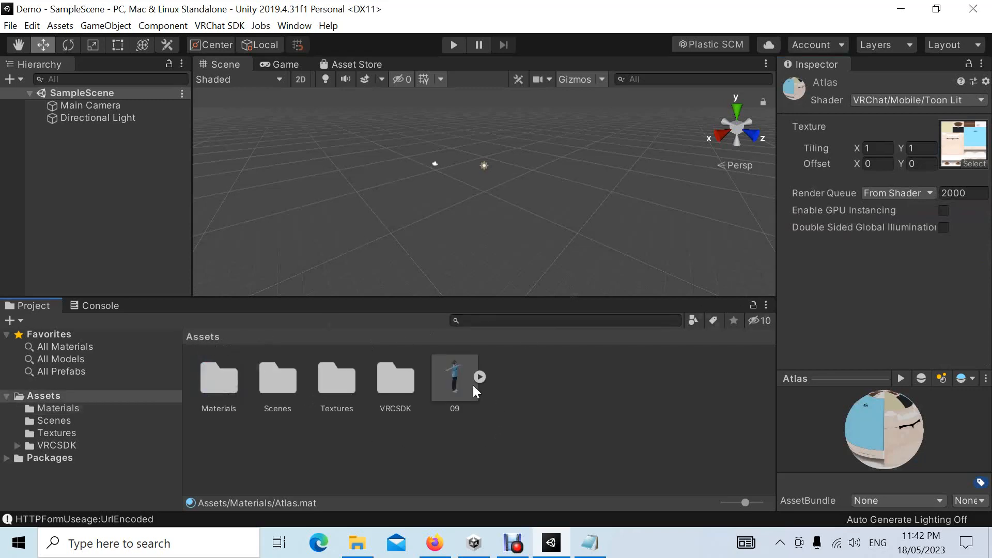
{"action": "left_click", "coordinate": [450, 373]}
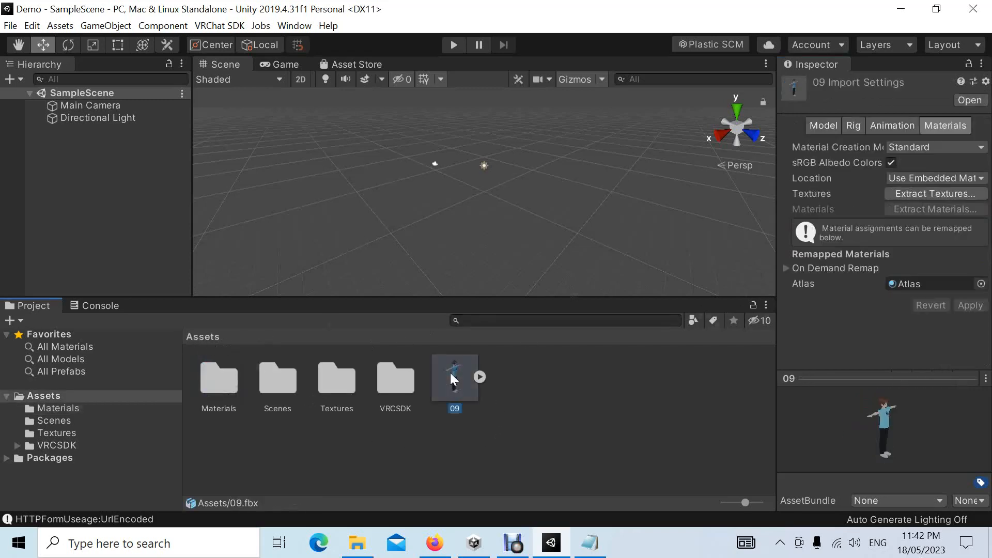
{"action": "left_click", "coordinate": [854, 125]}
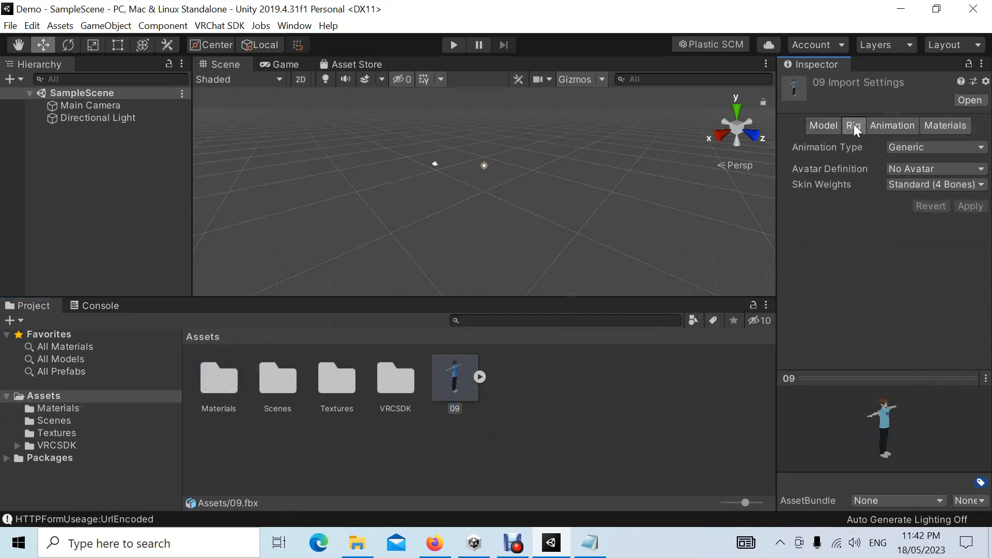
{"action": "left_click", "coordinate": [973, 149]}
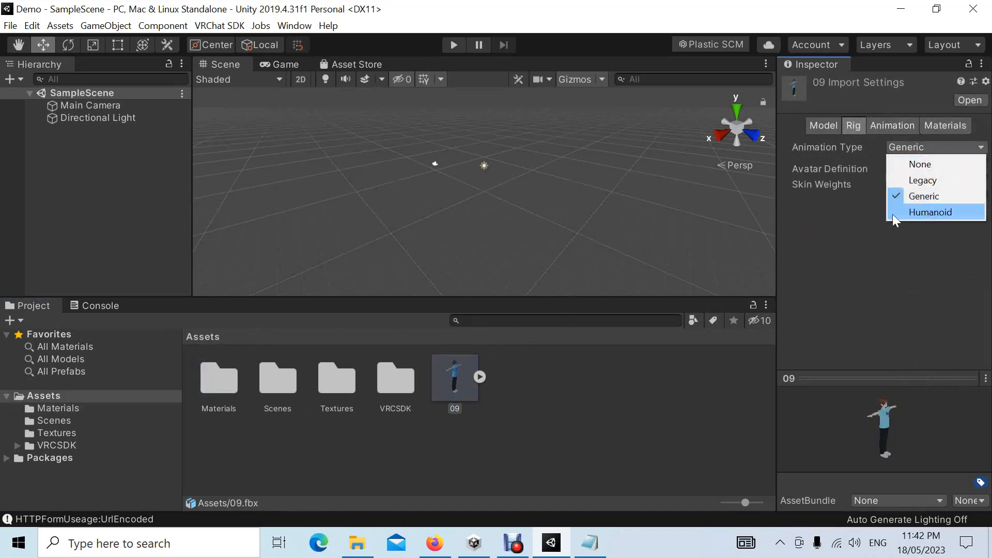
{"action": "left_click", "coordinate": [940, 211]}
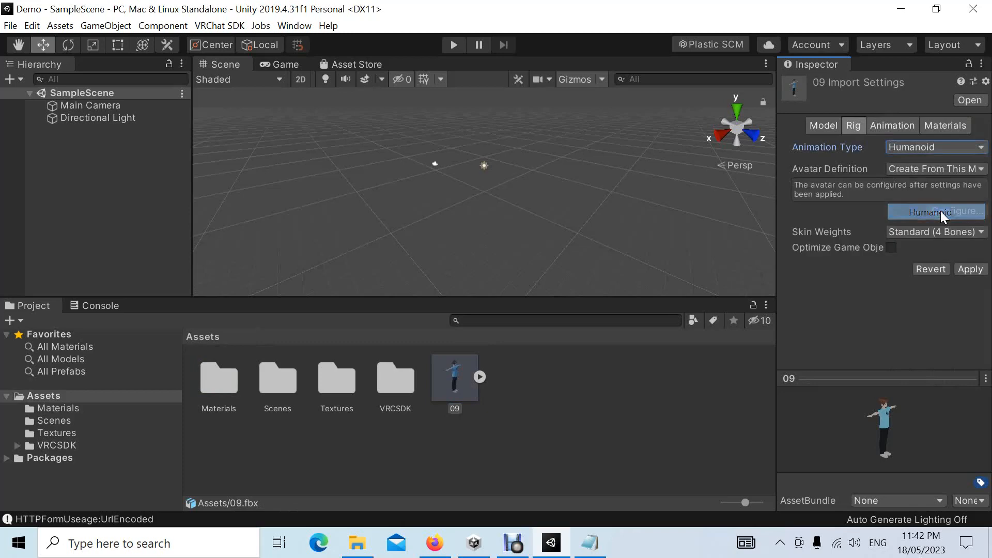
{"action": "left_click", "coordinate": [958, 269]}
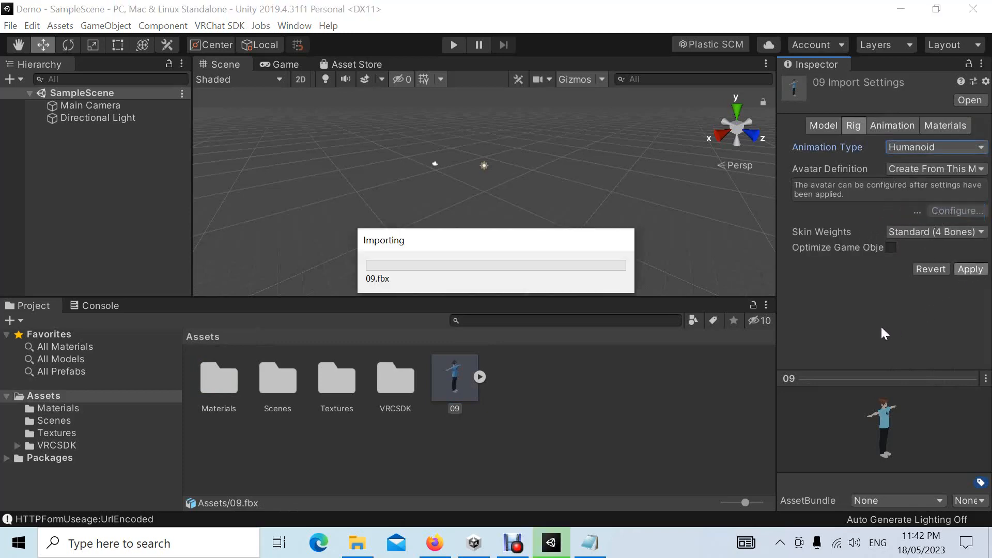
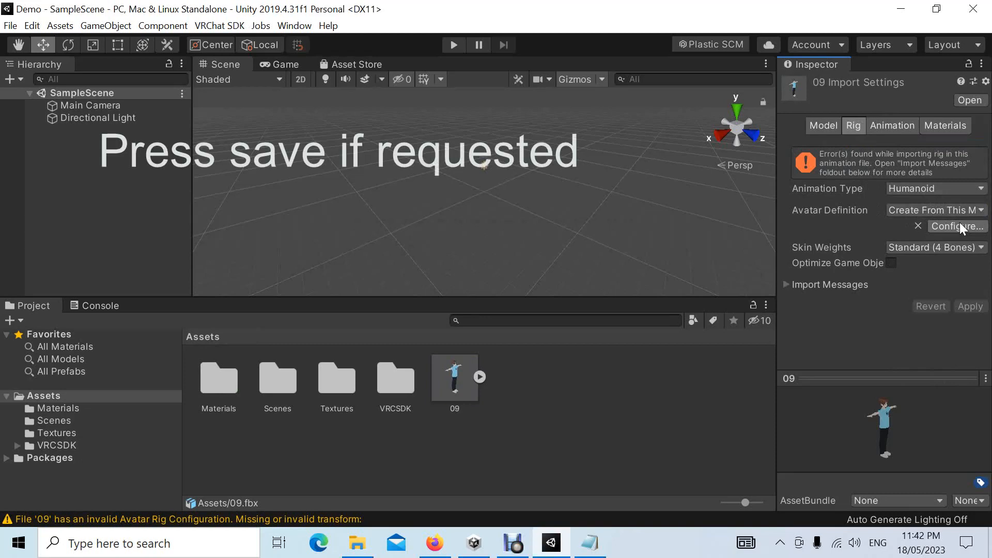
Step: Configure the 09 avatar's head mapping by setting the Jaw bone to None
{"action": "left_click", "coordinate": [957, 226]}
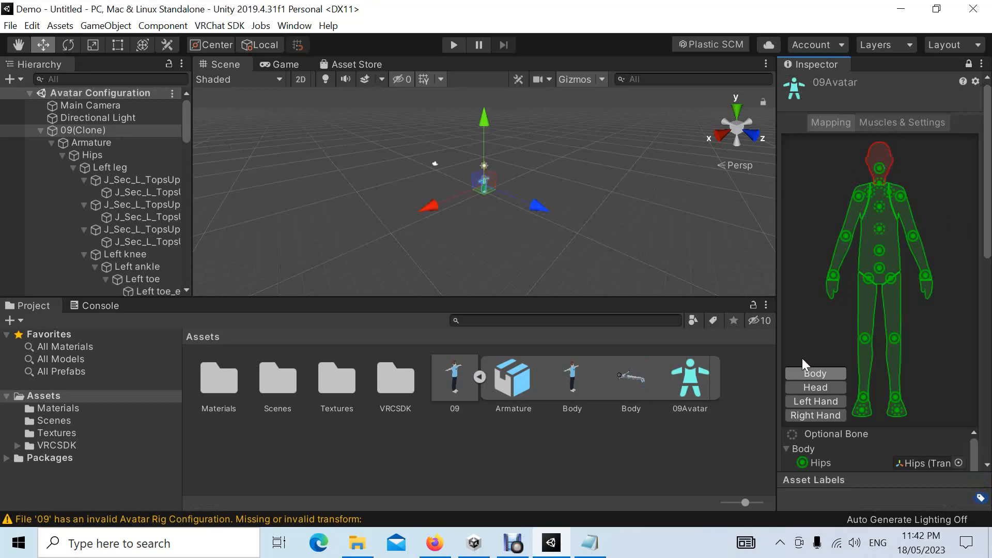
{"action": "left_click", "coordinate": [826, 386]}
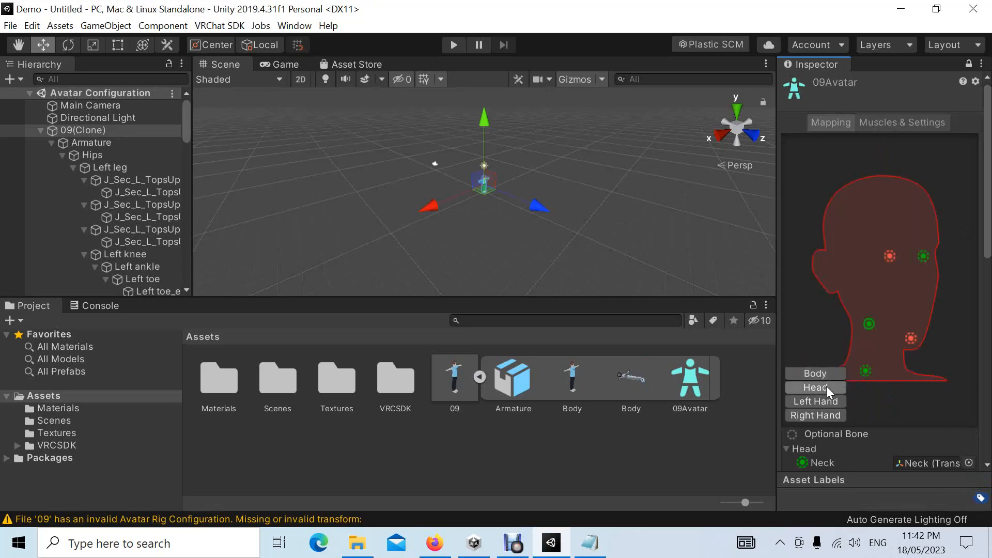
{"action": "scroll", "coordinate": [826, 386], "scroll_direction": "down", "scroll_amount": 5}
{"action": "left_click", "coordinate": [911, 187]}
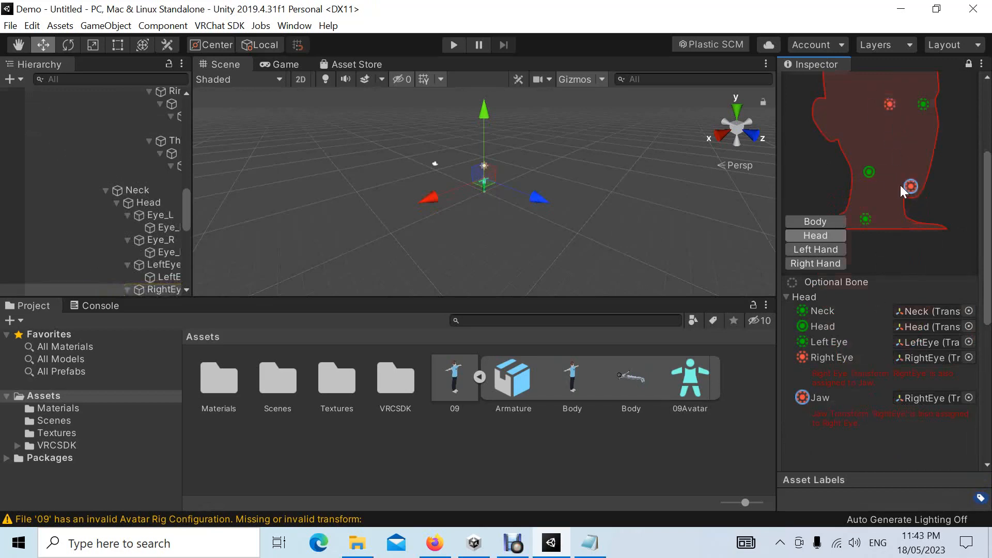
{"action": "left_click", "coordinate": [969, 398]}
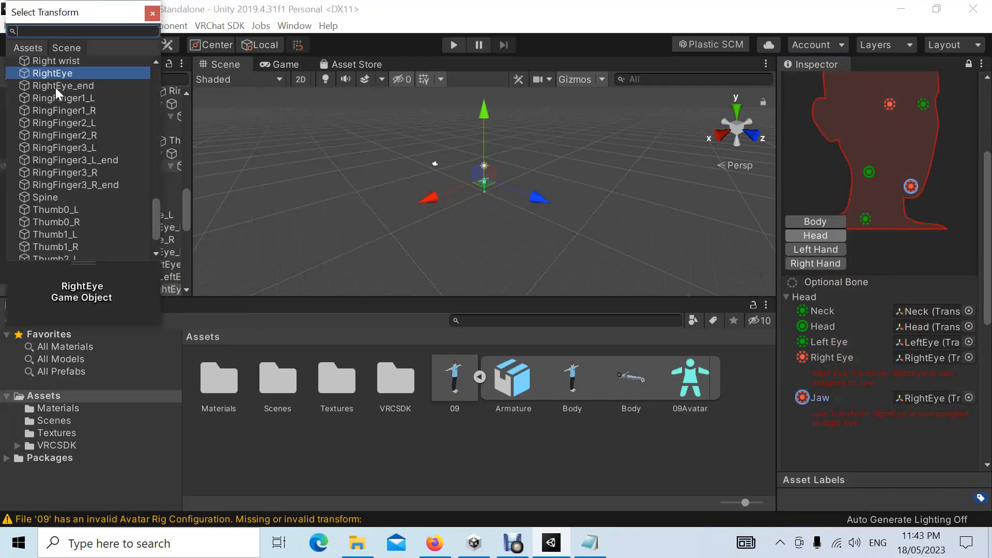
{"action": "scroll", "coordinate": [68, 91], "scroll_direction": "up", "scroll_amount": 20}
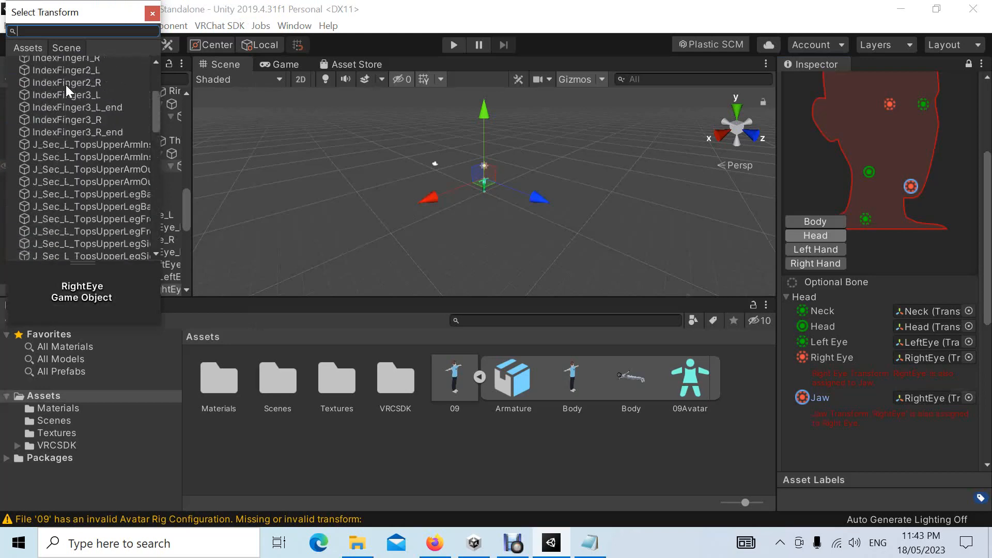
{"action": "left_click", "coordinate": [58, 61]}
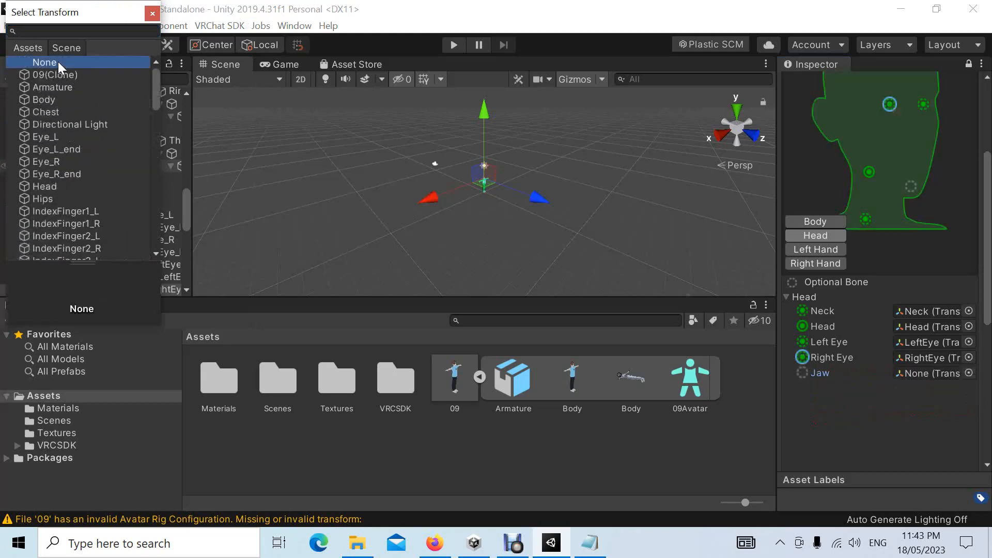
{"action": "left_click_drag", "start_coordinate": [102, 18], "coordinate": [707, 110]}
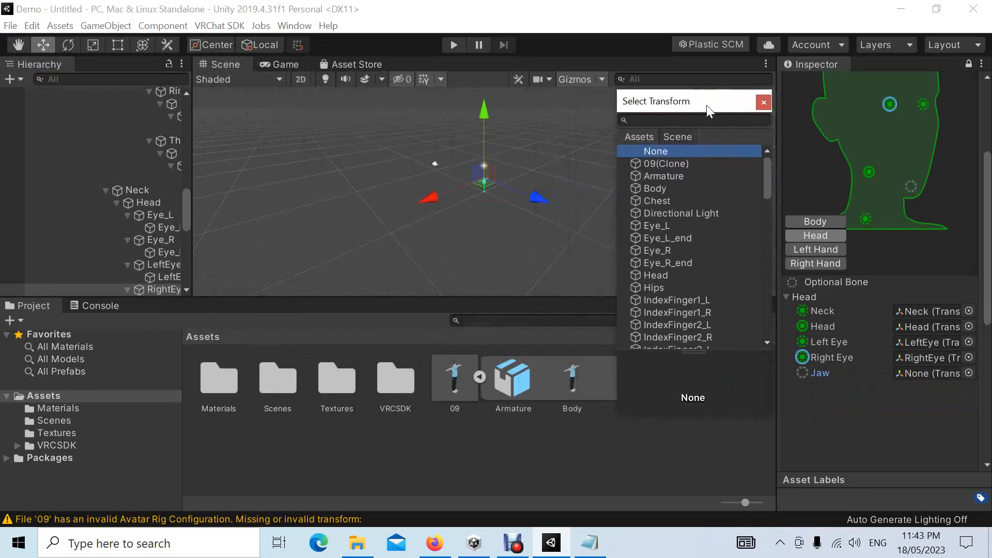
{"action": "left_click", "coordinate": [763, 101]}
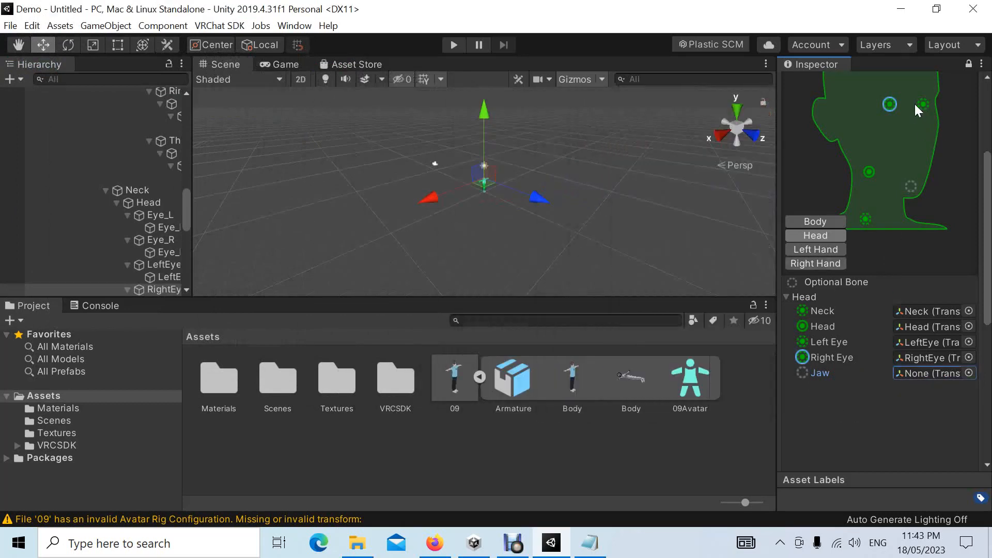
Step: Review the avatar's body bone mapping, apply it and finish the avatar configuration
{"action": "scroll", "coordinate": [915, 129], "scroll_direction": "up", "scroll_amount": 3}
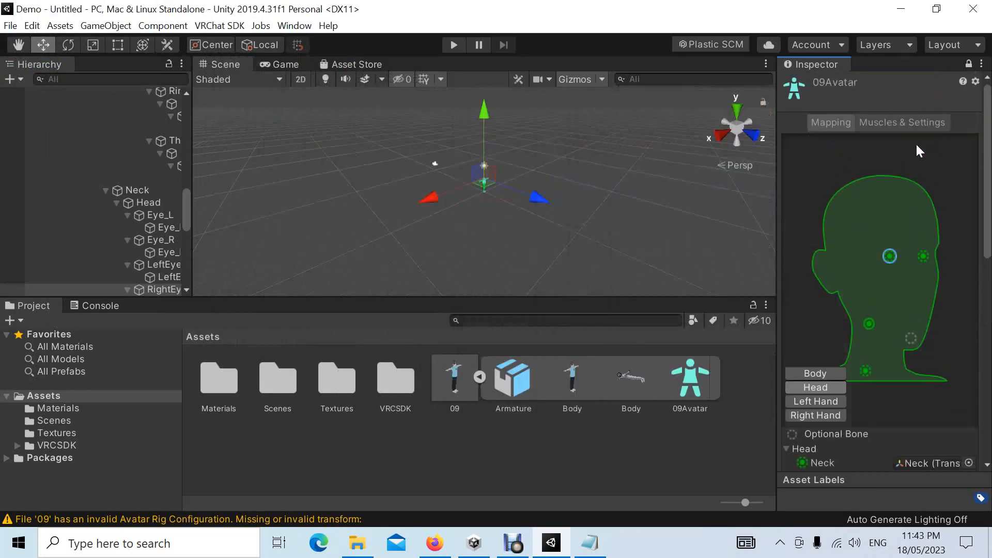
{"action": "left_click", "coordinate": [824, 373]}
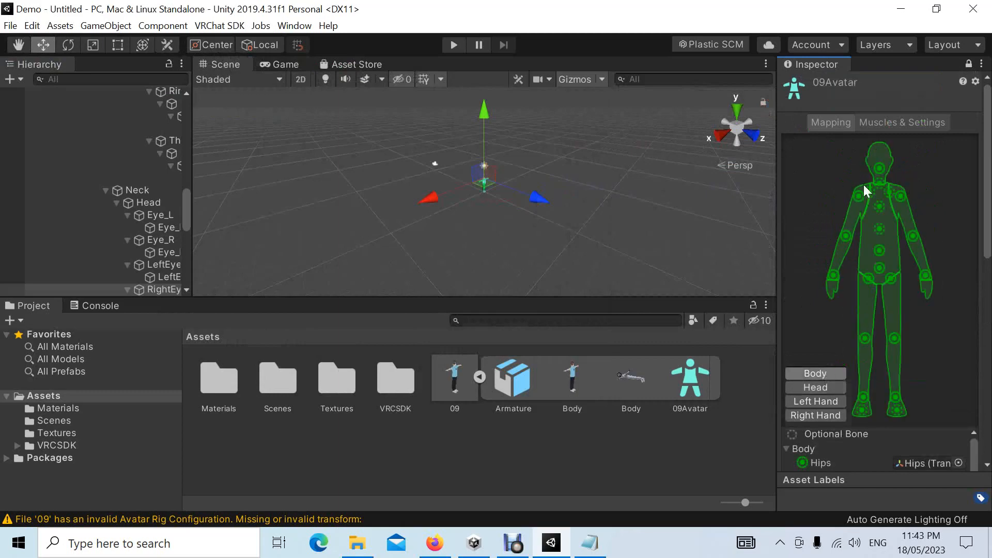
{"action": "left_click_drag", "start_coordinate": [987, 219], "coordinate": [989, 419]}
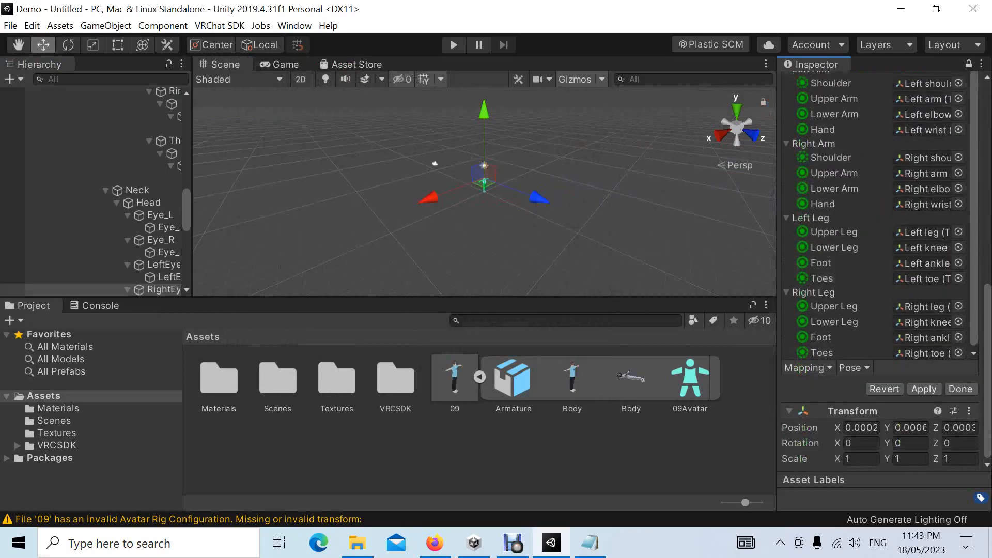
{"action": "left_click", "coordinate": [924, 389]}
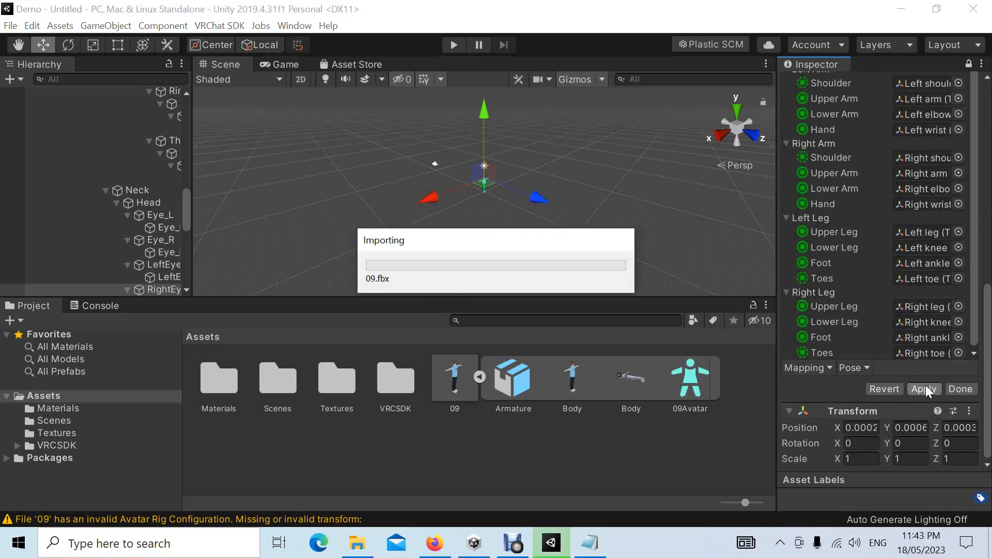
{"action": "left_click", "coordinate": [961, 389]}
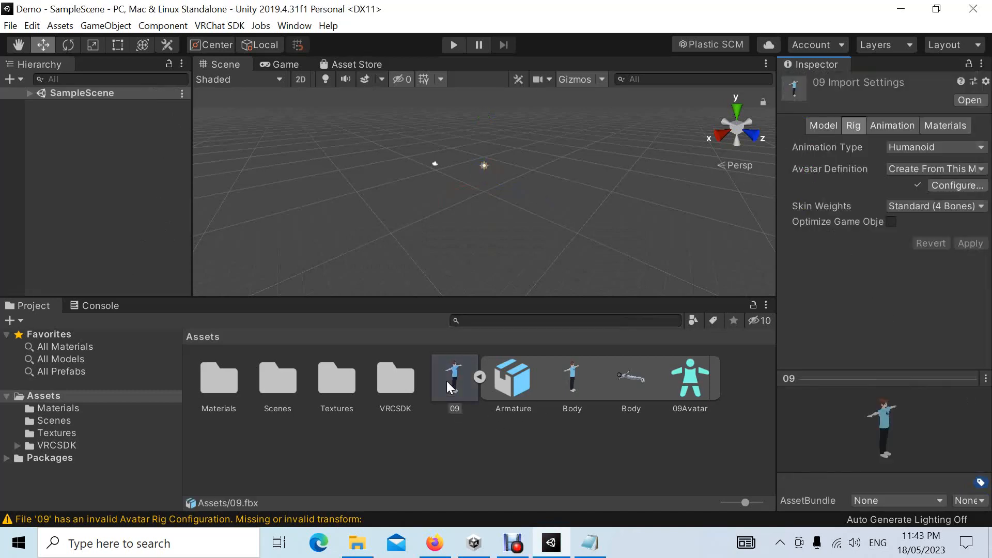
Step: Place the 09 model from Assets into SampleScene as a top-level object
{"action": "left_click_drag", "start_coordinate": [448, 374], "coordinate": [86, 212]}
{"action": "left_click_drag", "start_coordinate": [51, 140], "coordinate": [99, 153]}
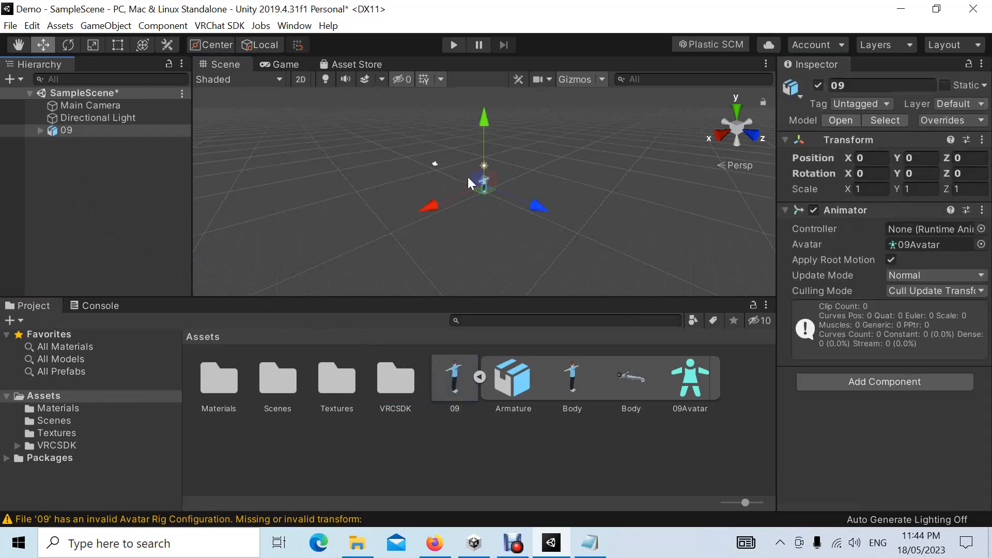
{"action": "scroll", "coordinate": [488, 193], "scroll_direction": "up", "scroll_amount": 5}
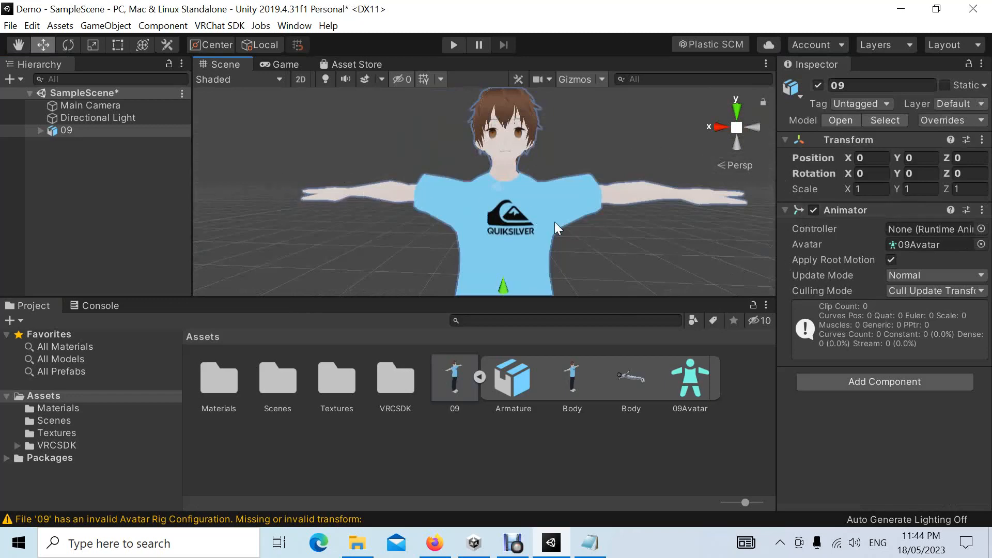
Step: Add a VRC Avatar Descriptor component to the 09 object
{"action": "left_click", "coordinate": [912, 388]}
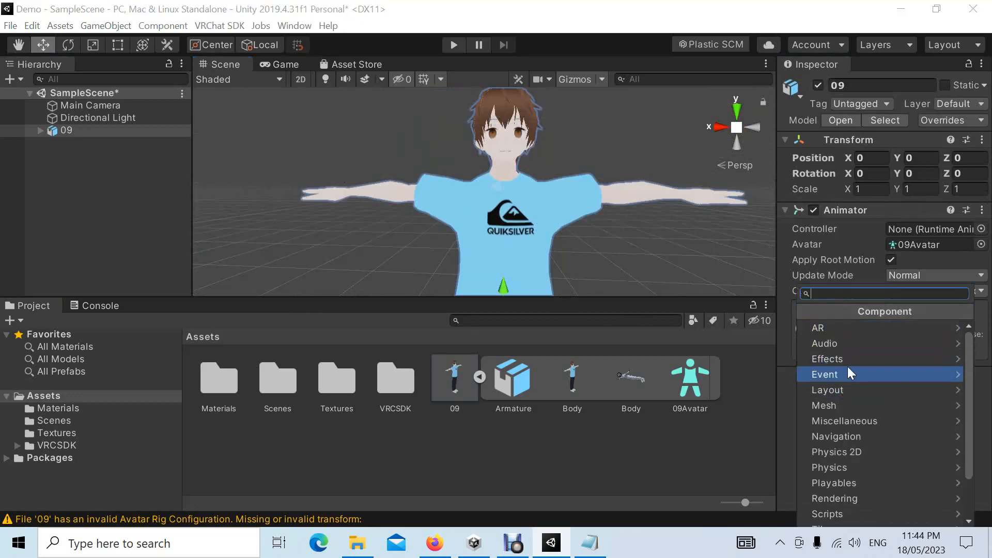
{"action": "scroll", "coordinate": [851, 384], "scroll_direction": "down", "scroll_amount": 2}
{"action": "scroll", "coordinate": [851, 387], "scroll_direction": "up", "scroll_amount": 2}
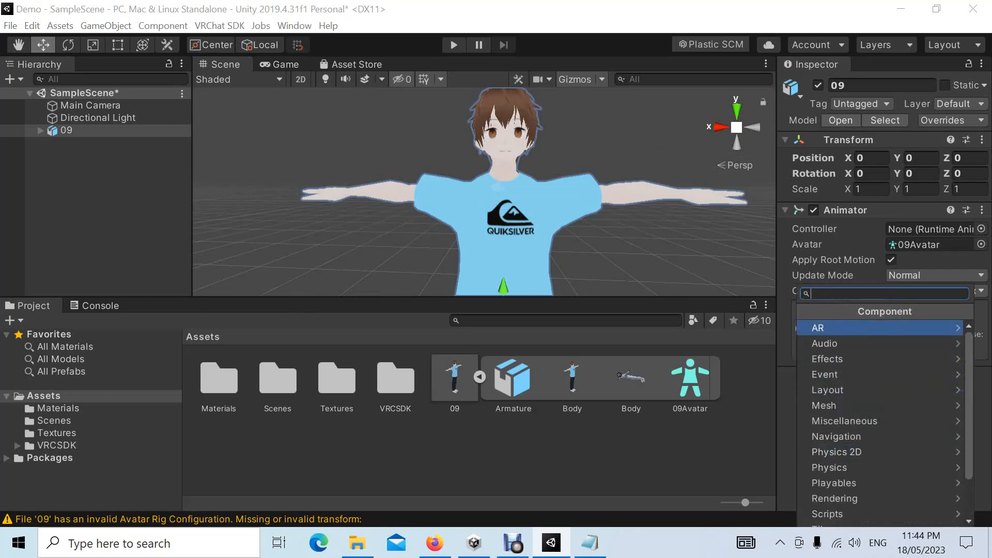
{"action": "type", "text": "vr"}
{"action": "type", "text": "c"}
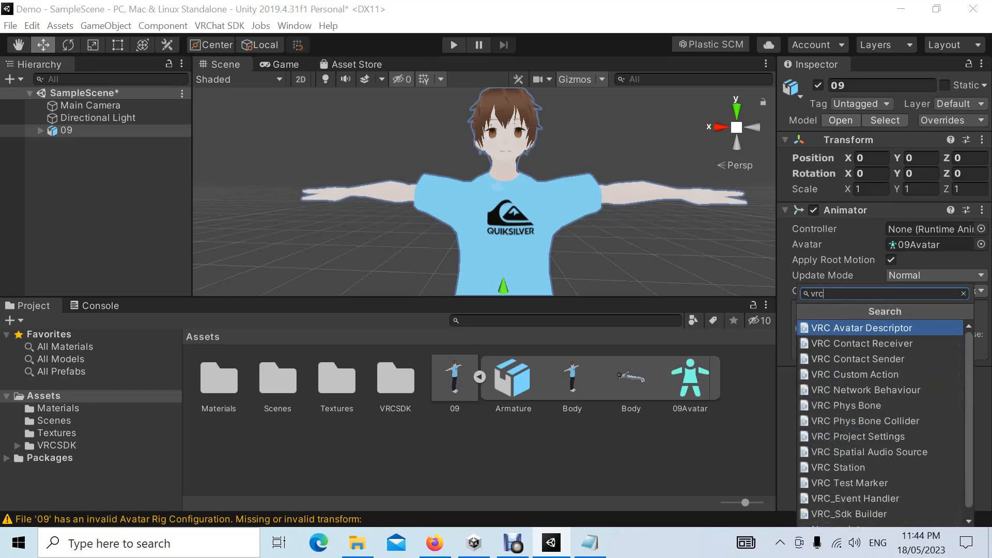
{"action": "left_click", "coordinate": [896, 327]}
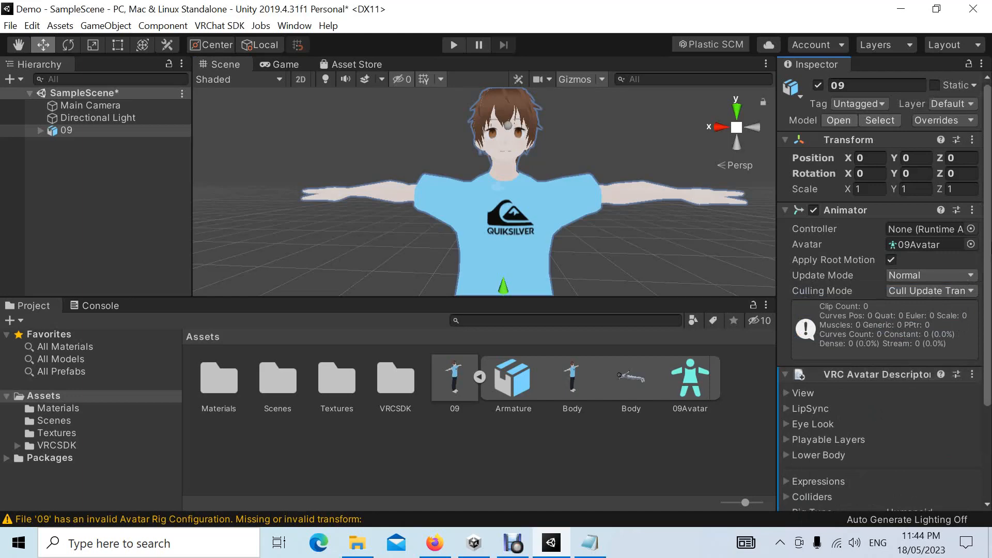
Step: Move the VRC Avatar Descriptor's view position up and back toward the face, to about Y 1.64 and Z 0.076
{"action": "scroll", "coordinate": [879, 258], "scroll_direction": "down", "scroll_amount": 5}
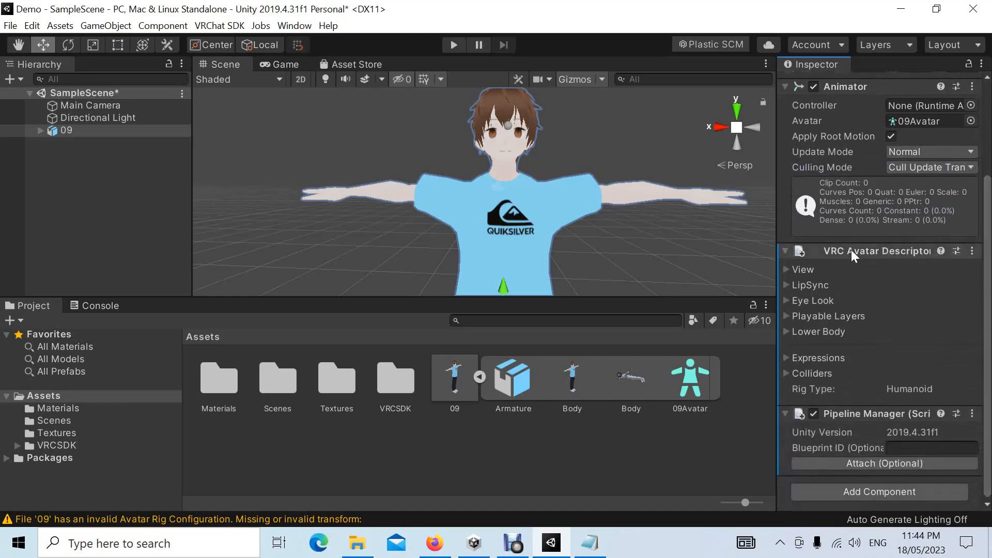
{"action": "left_click", "coordinate": [789, 269]}
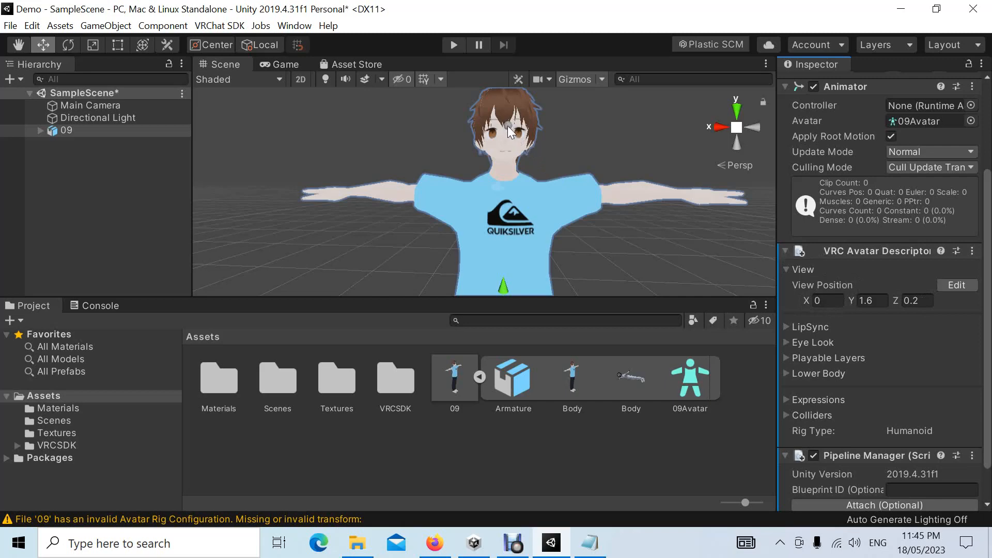
{"action": "scroll", "coordinate": [562, 139], "scroll_direction": "down", "scroll_amount": 4}
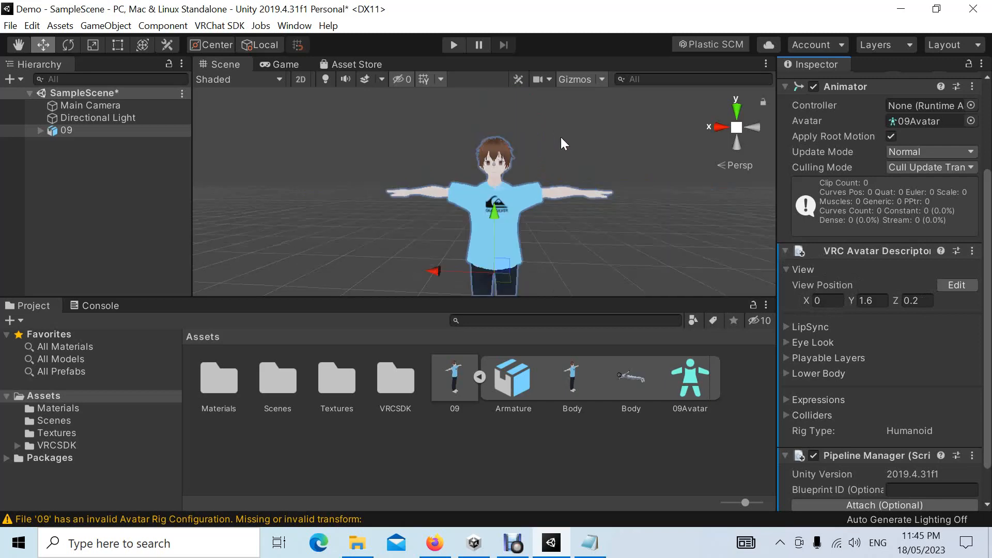
{"action": "left_click_drag", "start_coordinate": [550, 181], "coordinate": [652, 201], "text": "alt"}
{"action": "left_click_drag", "start_coordinate": [469, 221], "coordinate": [591, 221], "text": "alt"}
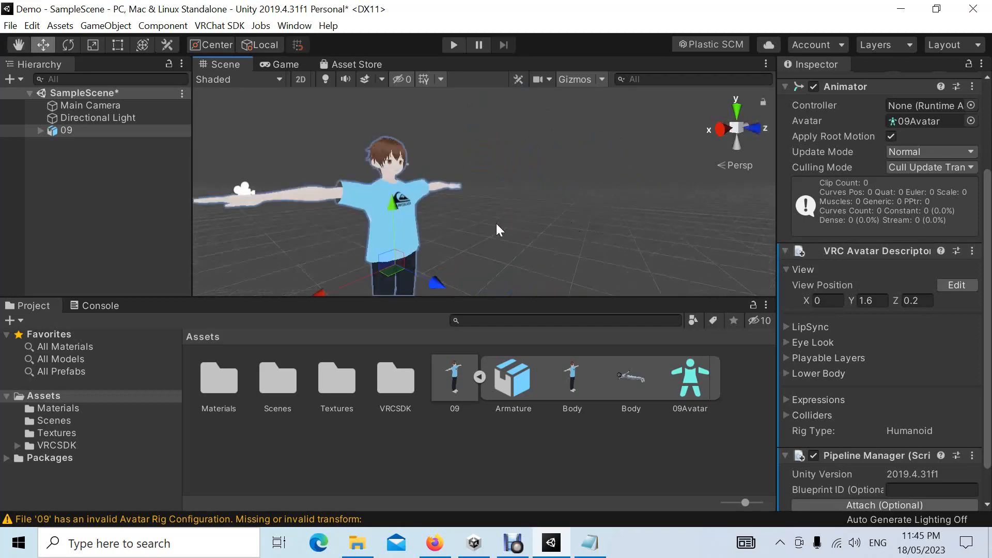
{"action": "middle_click_drag", "start_coordinate": [570, 211], "coordinate": [634, 222]}
{"action": "scroll", "coordinate": [628, 208], "scroll_direction": "up", "scroll_amount": 3}
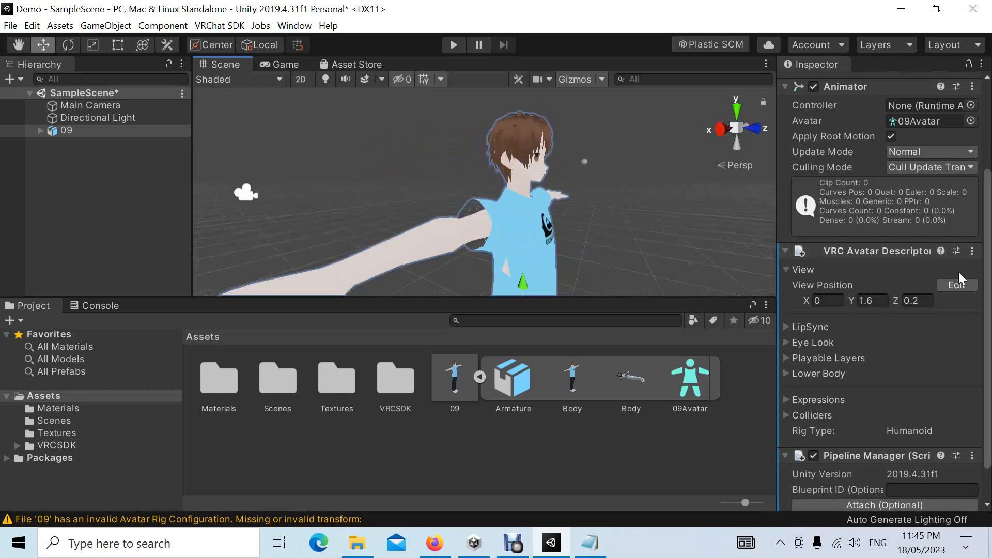
{"action": "left_click", "coordinate": [957, 285]}
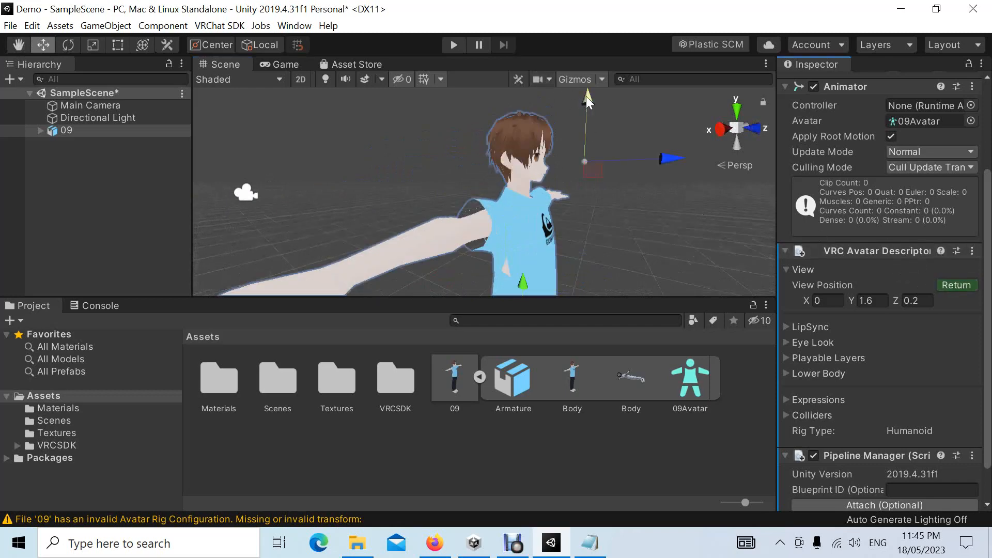
{"action": "left_click_drag", "start_coordinate": [590, 99], "coordinate": [588, 87]}
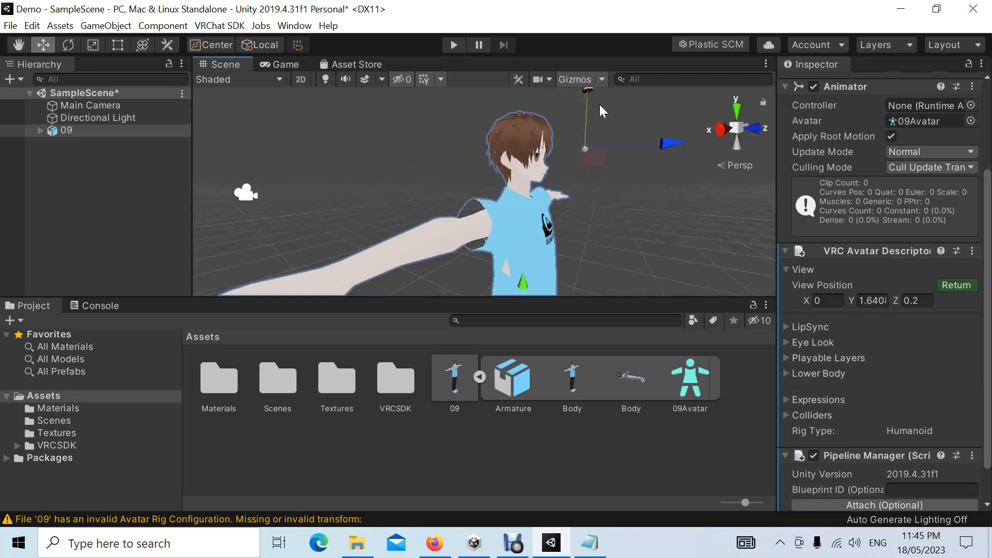
{"action": "left_click_drag", "start_coordinate": [668, 141], "coordinate": [647, 139]}
Step: Fine-tune the view position between the avatar's eyes to about Y 1.617 and Z 0.059, and finish editing it
{"action": "right_click_drag", "start_coordinate": [664, 190], "coordinate": [466, 178]}
{"action": "scroll", "coordinate": [616, 220], "scroll_direction": "down", "scroll_amount": 8}
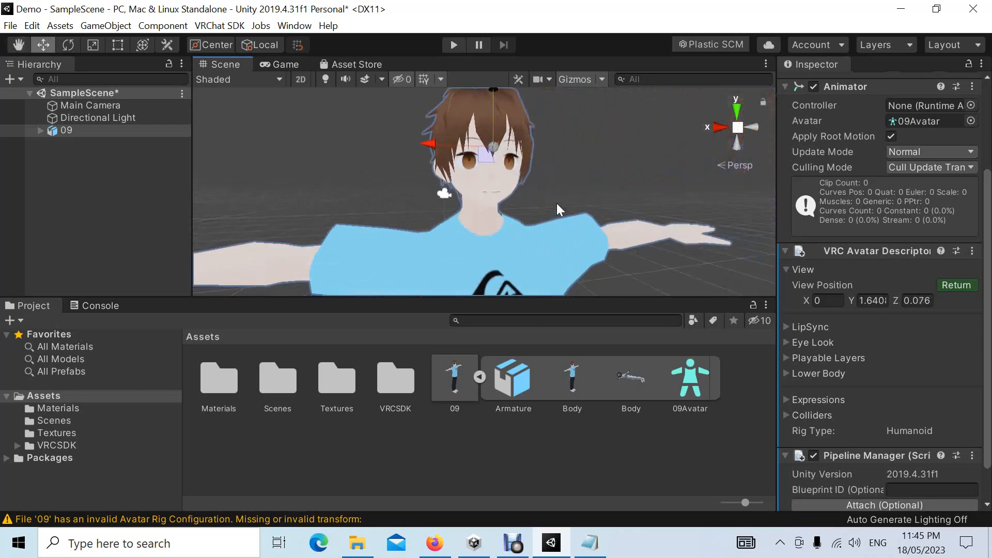
{"action": "middle_click_drag", "start_coordinate": [586, 119], "coordinate": [582, 123]}
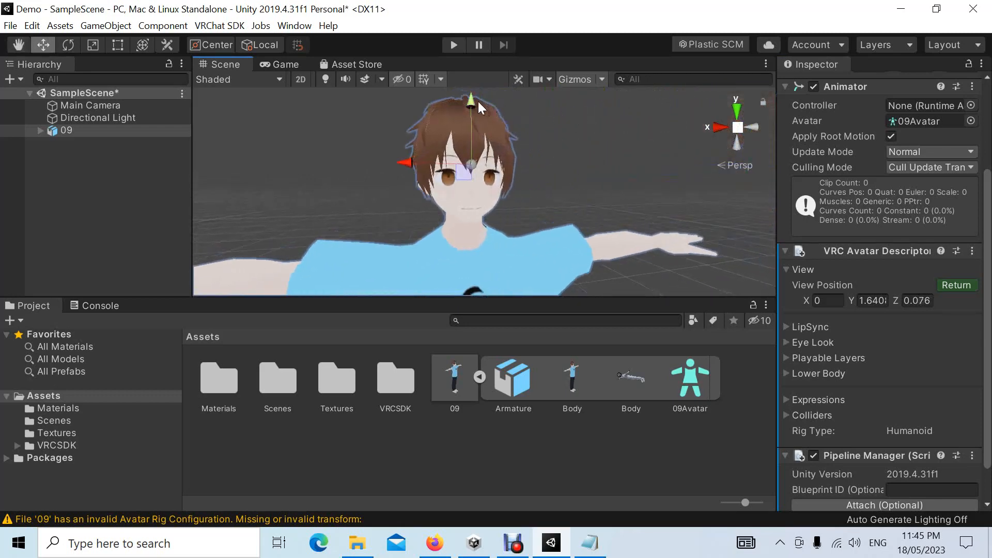
{"action": "left_click_drag", "start_coordinate": [470, 98], "coordinate": [470, 111]}
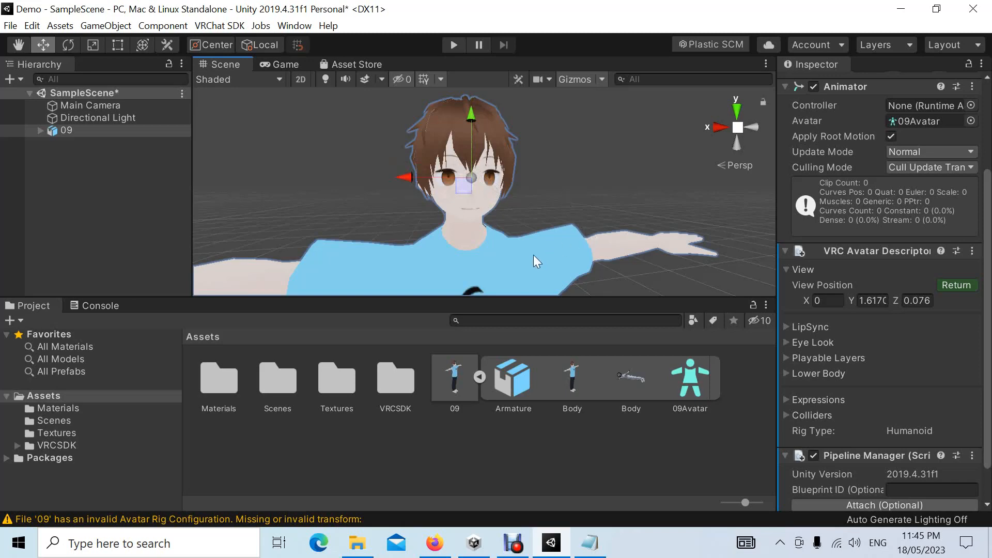
{"action": "middle_click_drag", "start_coordinate": [519, 259], "coordinate": [556, 257]}
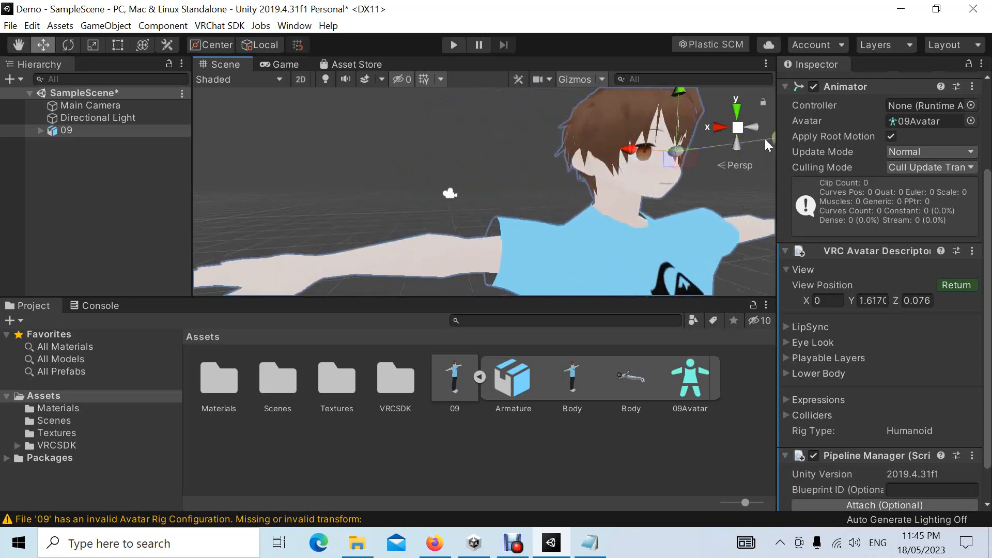
{"action": "left_click_drag", "start_coordinate": [765, 139], "coordinate": [762, 138]}
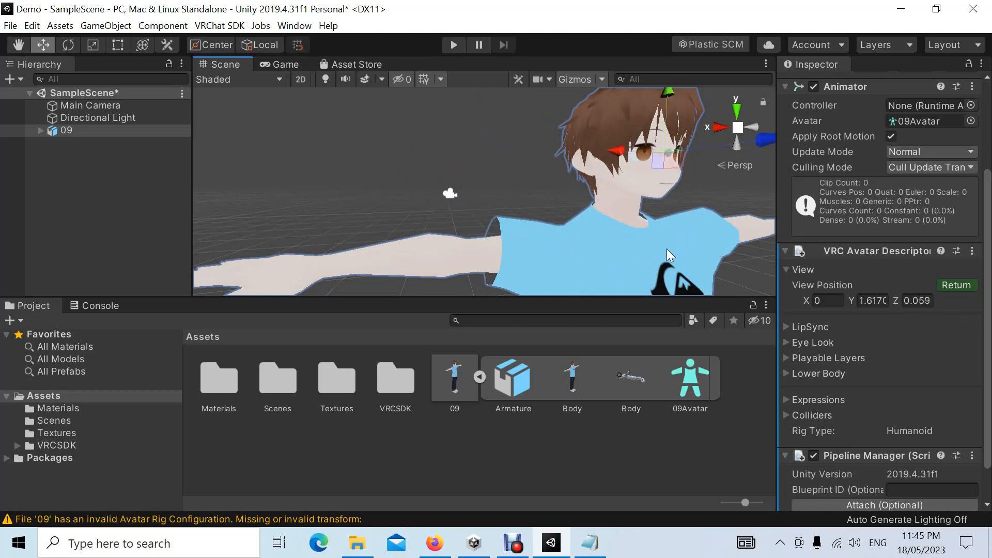
{"action": "right_click_drag", "start_coordinate": [665, 249], "coordinate": [569, 244]}
{"action": "middle_click_drag", "start_coordinate": [602, 240], "coordinate": [576, 247]}
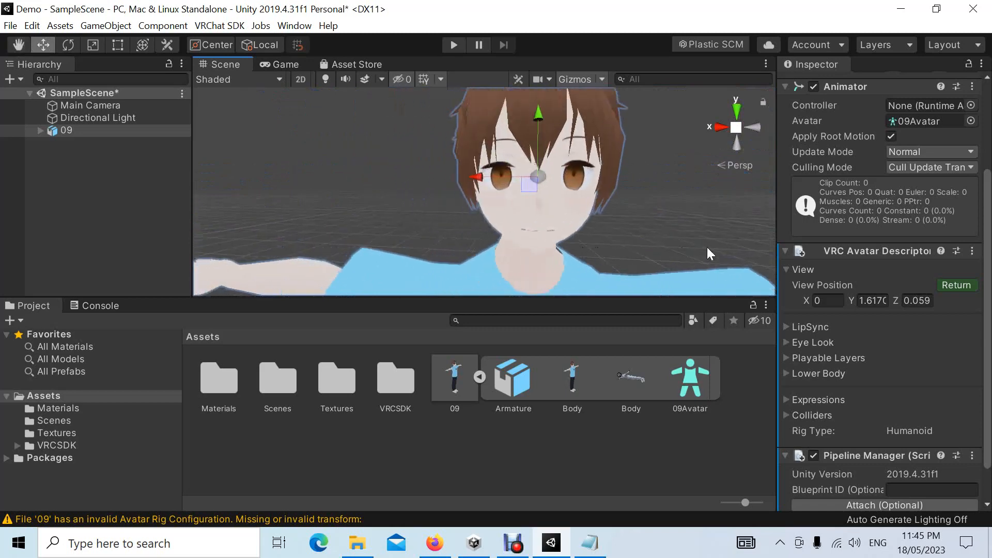
{"action": "left_click", "coordinate": [963, 285]}
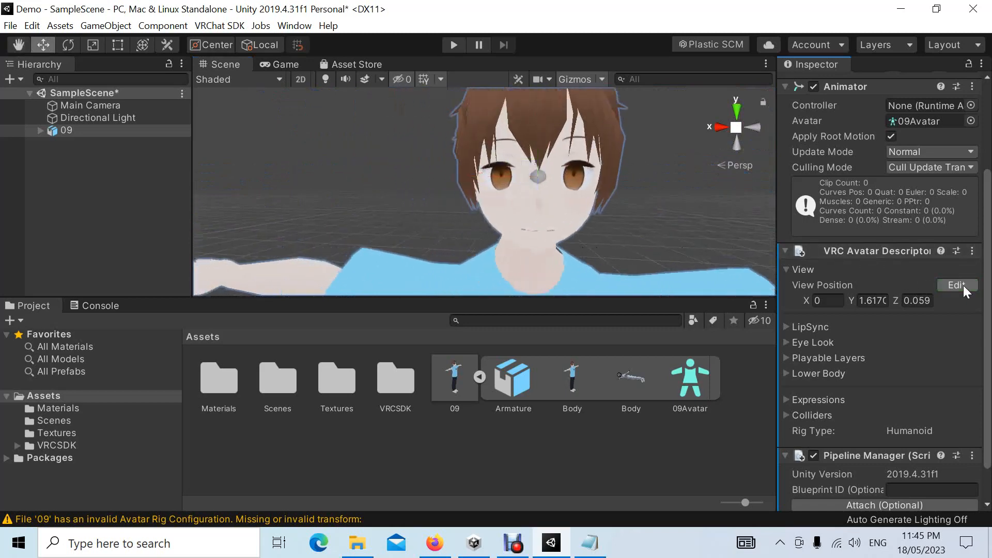
Step: Auto-detect the avatar descriptor's LipSync settings and review the assigned visemes
{"action": "left_click", "coordinate": [788, 325]}
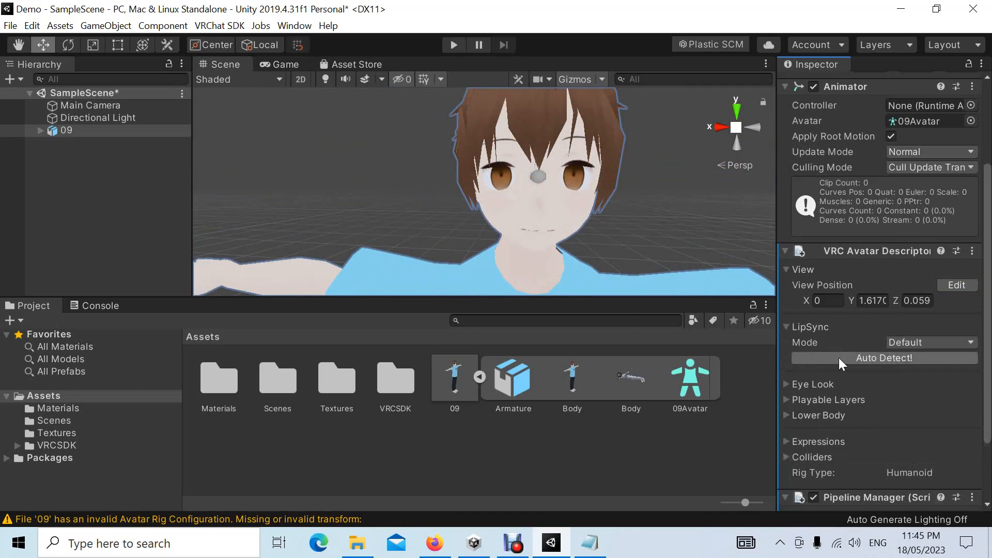
{"action": "left_click", "coordinate": [885, 358]}
{"action": "scroll", "coordinate": [910, 405], "scroll_direction": "down", "scroll_amount": 6}
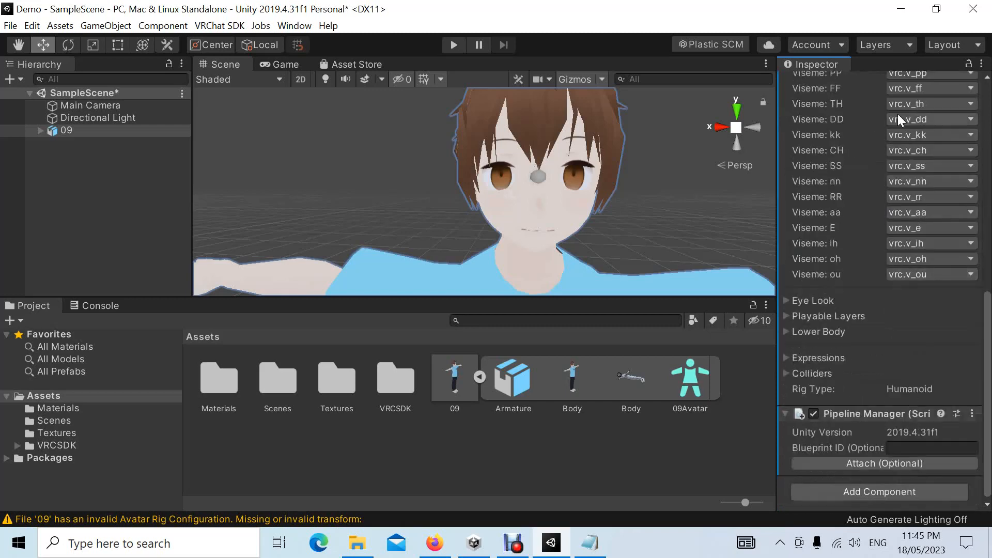
{"action": "scroll", "coordinate": [906, 184], "scroll_direction": "up", "scroll_amount": 3}
{"action": "scroll", "coordinate": [910, 212], "scroll_direction": "down", "scroll_amount": 3}
Step: Enable Eye Look on the avatar descriptor and assign the LeftEye transform as the Left Eye Bone
{"action": "left_click", "coordinate": [786, 299]}
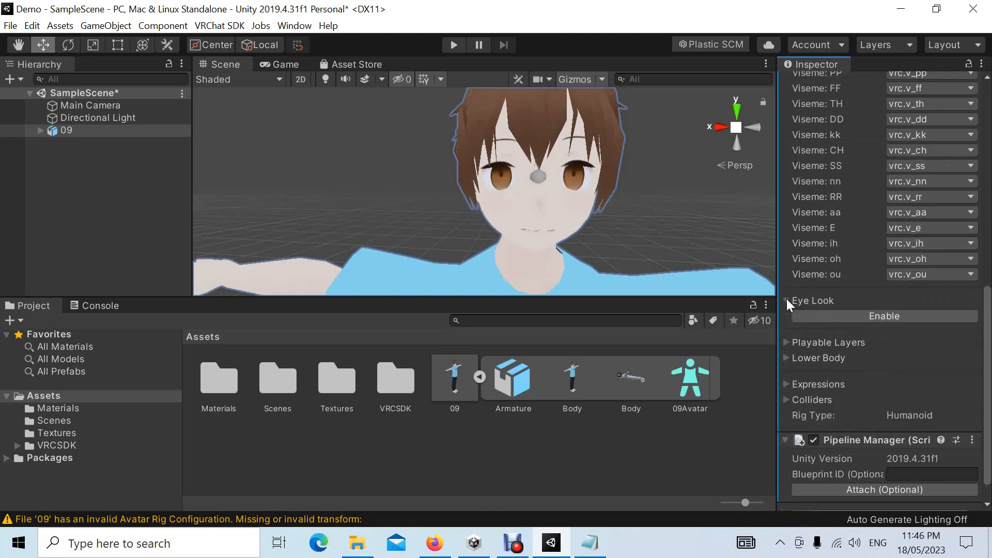
{"action": "left_click", "coordinate": [923, 316]}
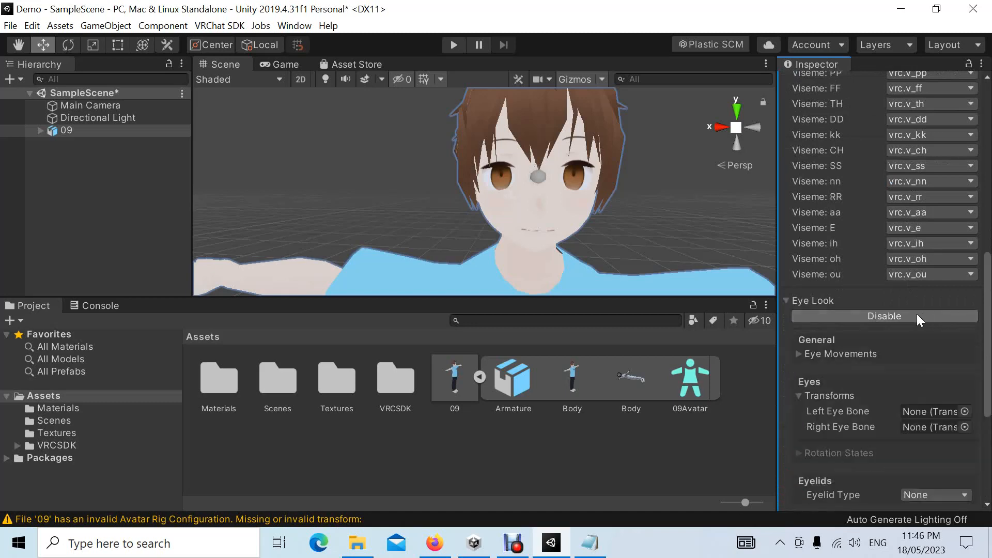
{"action": "scroll", "coordinate": [912, 317], "scroll_direction": "down", "scroll_amount": 5}
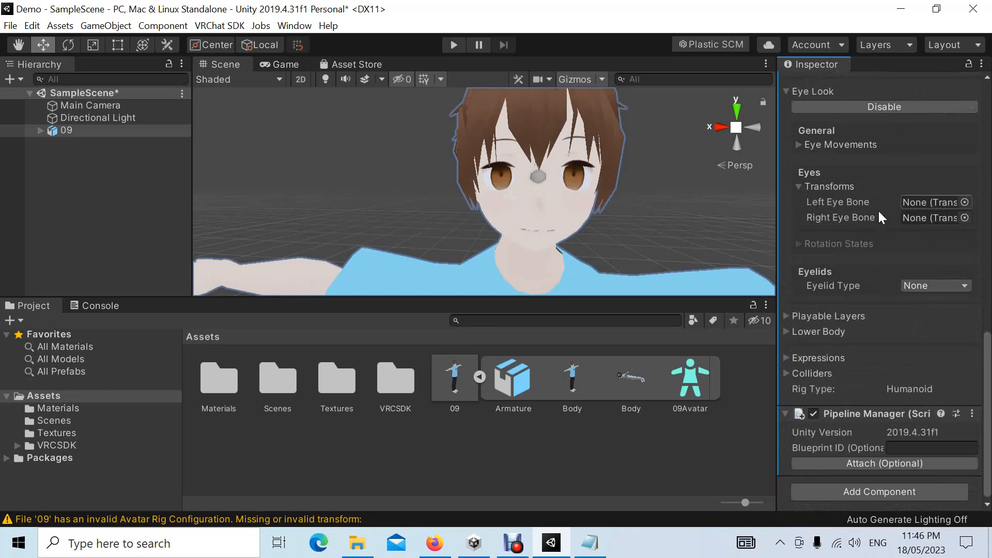
{"action": "left_click", "coordinate": [964, 202]}
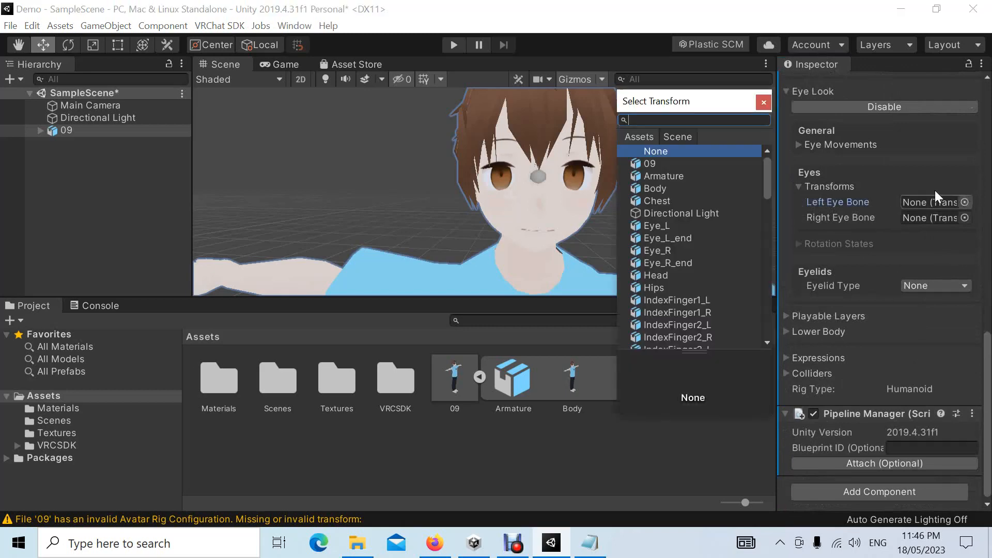
{"action": "left_click_drag", "start_coordinate": [767, 178], "coordinate": [765, 187]}
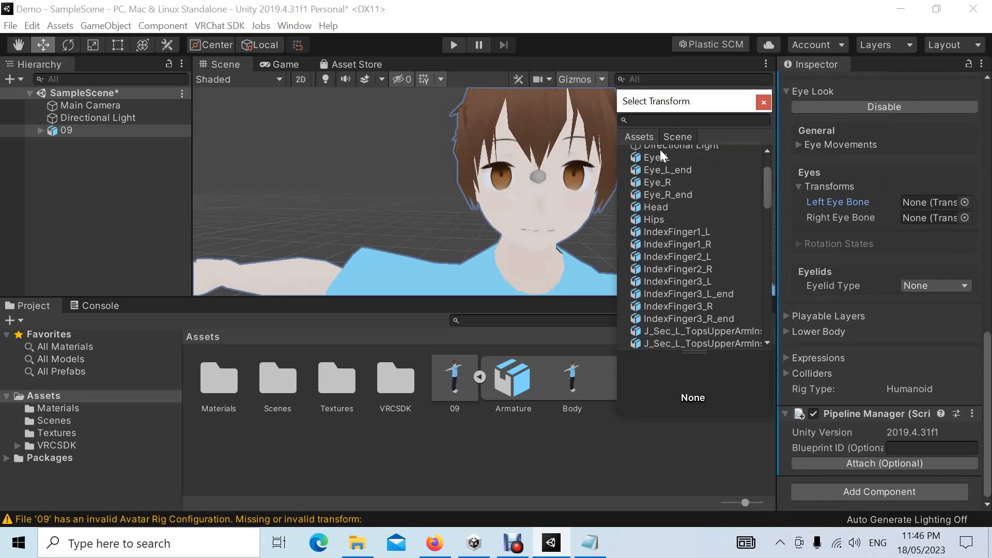
{"action": "left_click_drag", "start_coordinate": [767, 187], "coordinate": [746, 252]}
{"action": "left_click", "coordinate": [664, 269]}
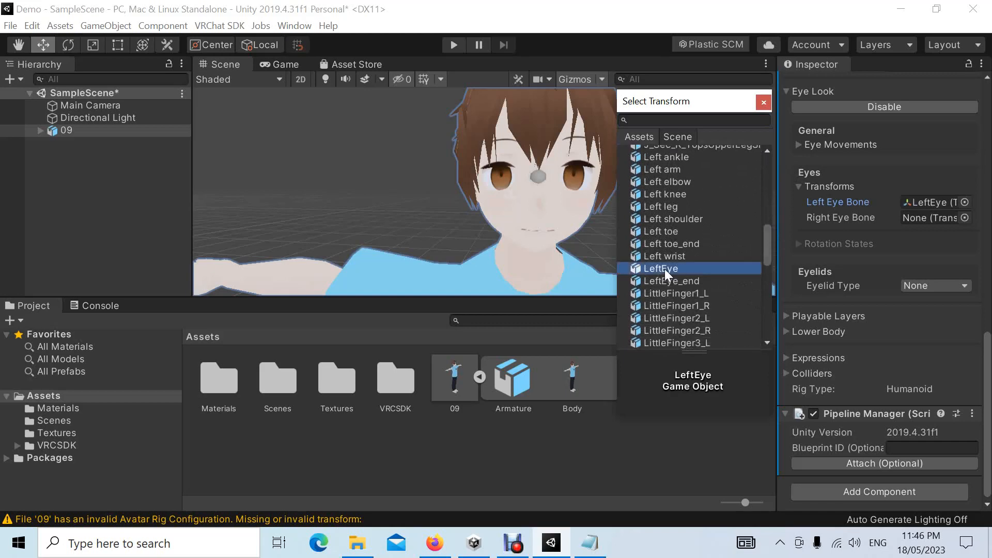
Step: Assign the RightEye transform as the Right Eye Bone
{"action": "left_click", "coordinate": [965, 218]}
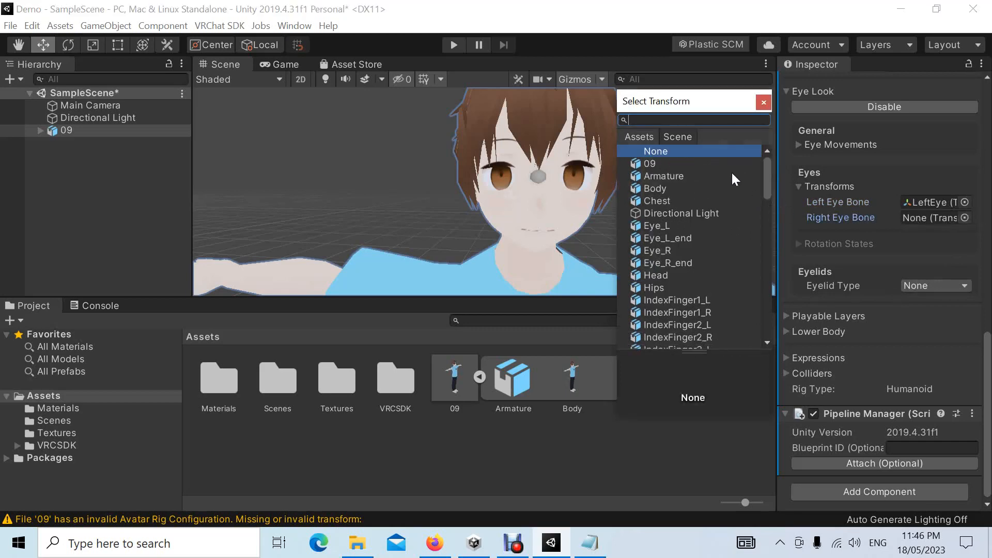
{"action": "left_click_drag", "start_coordinate": [768, 175], "coordinate": [770, 296]}
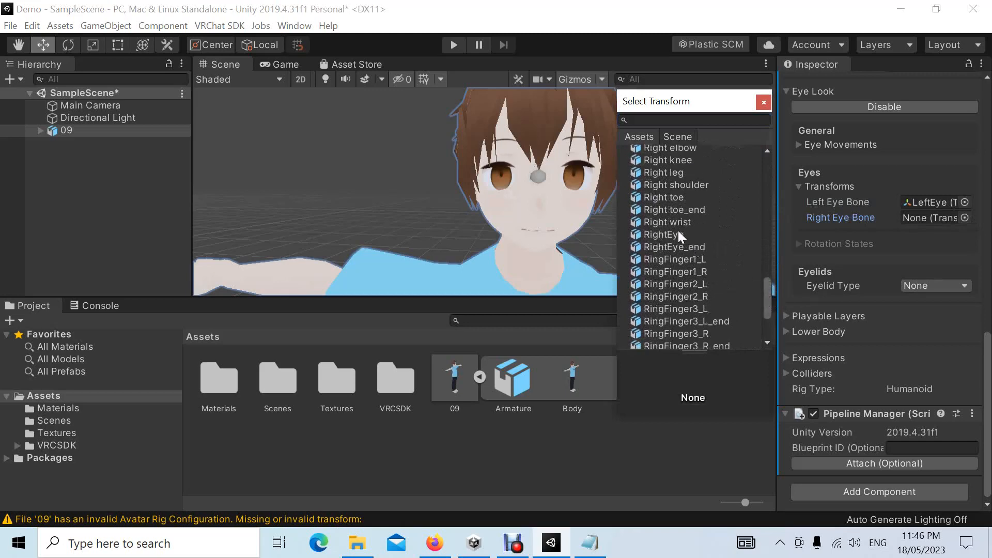
{"action": "left_click", "coordinate": [668, 235]}
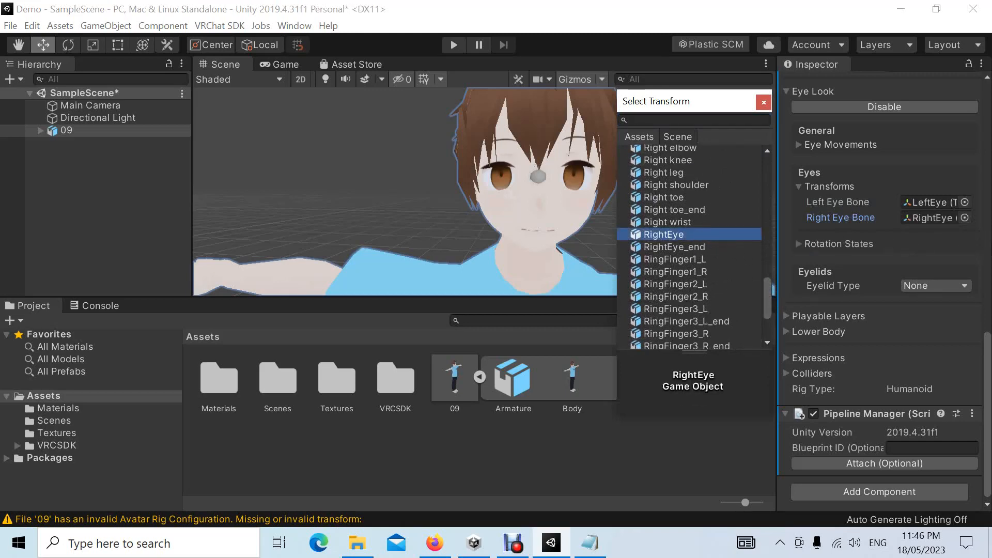
{"action": "left_click", "coordinate": [981, 248]}
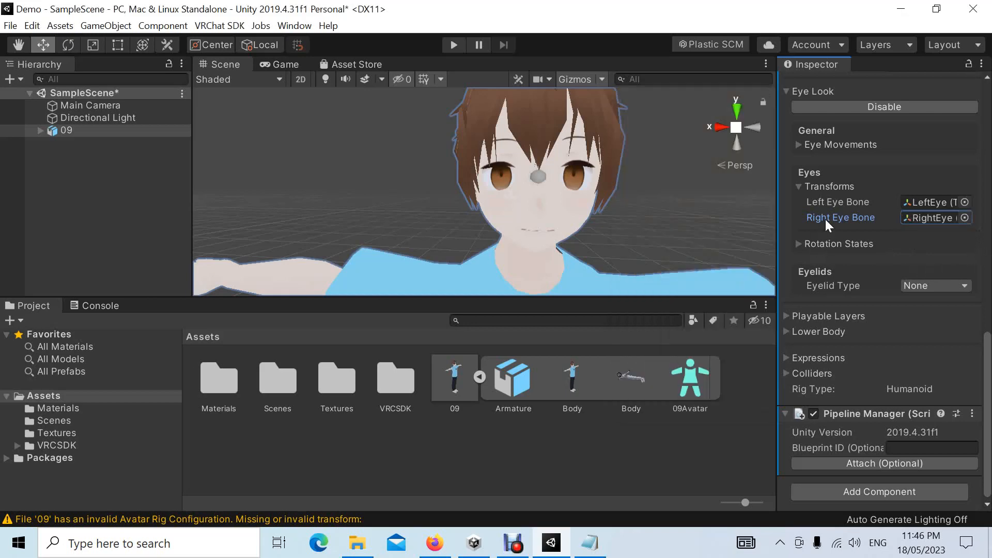
Step: Preview the Looking Straight state in the eye Rotation States and return from the preview
{"action": "left_click", "coordinate": [799, 244]}
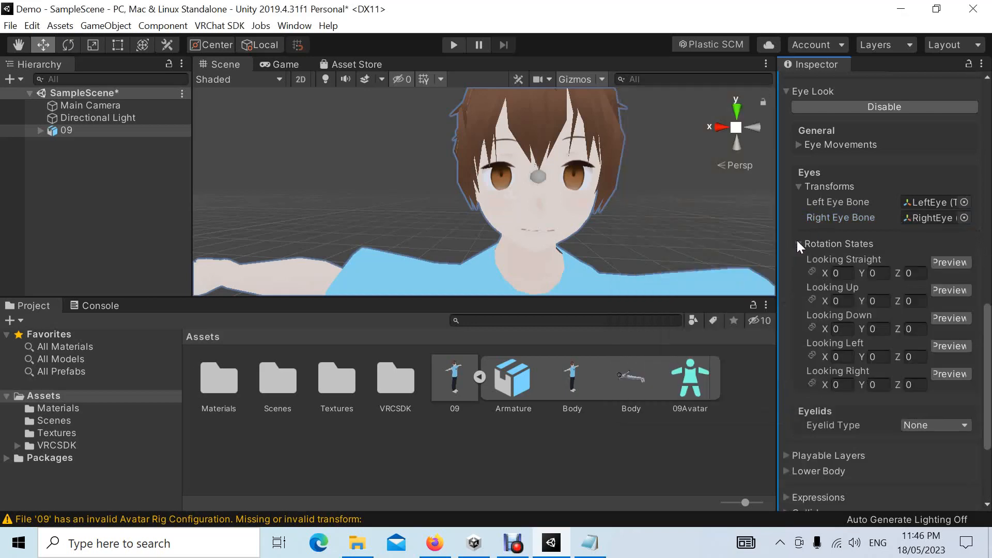
{"action": "left_click", "coordinate": [947, 261]}
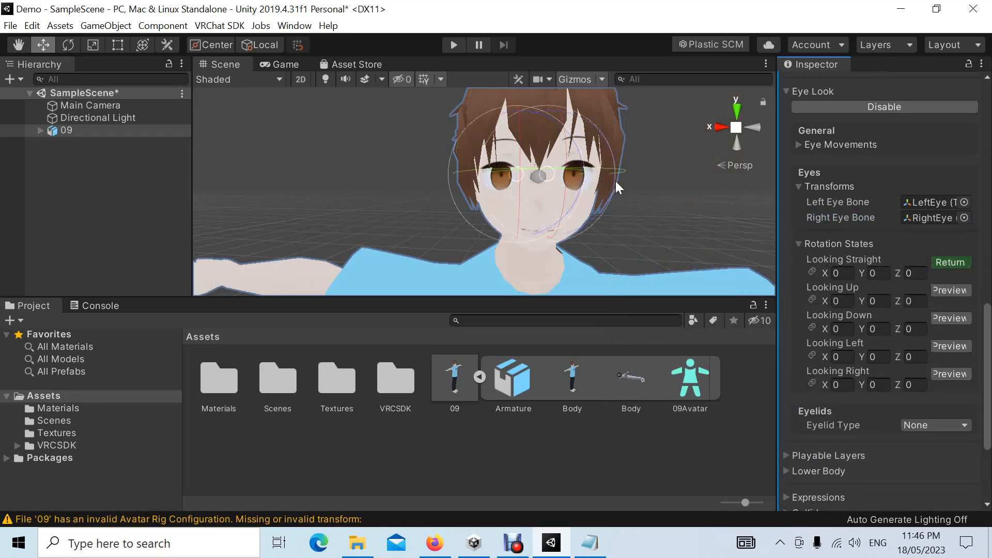
{"action": "left_click", "coordinate": [950, 262]}
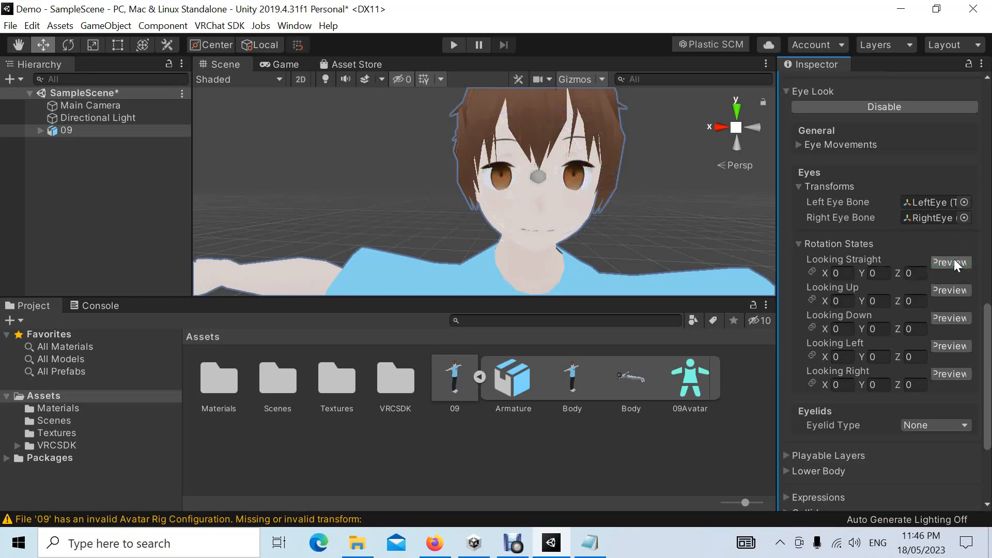
Step: Set the Looking Up rotation to X -15 while previewing it, and return from the preview
{"action": "left_click", "coordinate": [948, 292]}
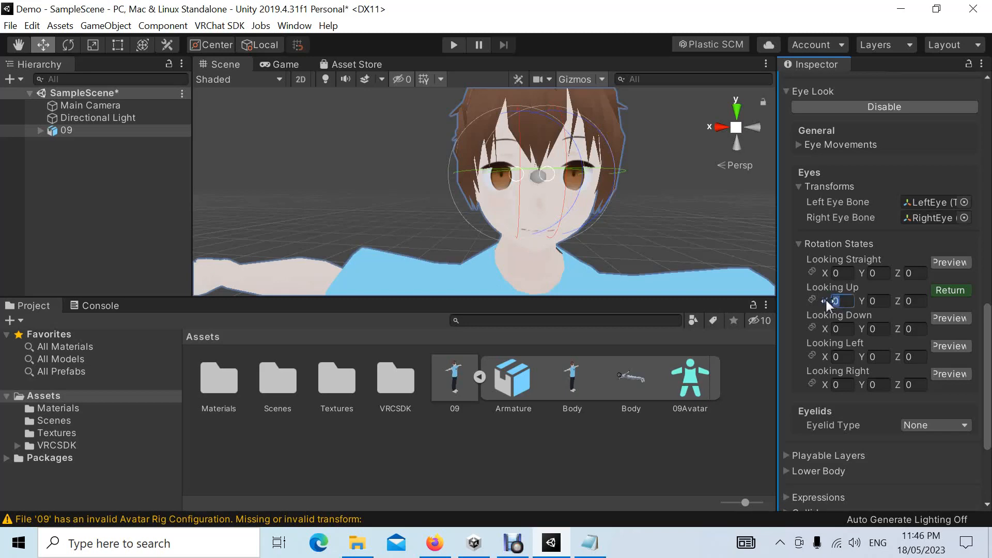
{"action": "key", "text": "BackSpace"}
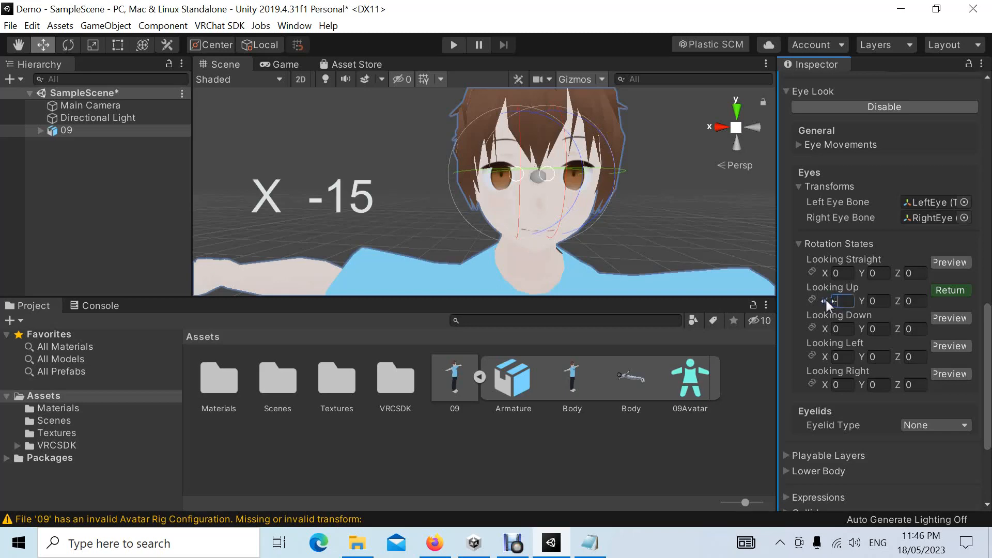
{"action": "type", "text": "-15"}
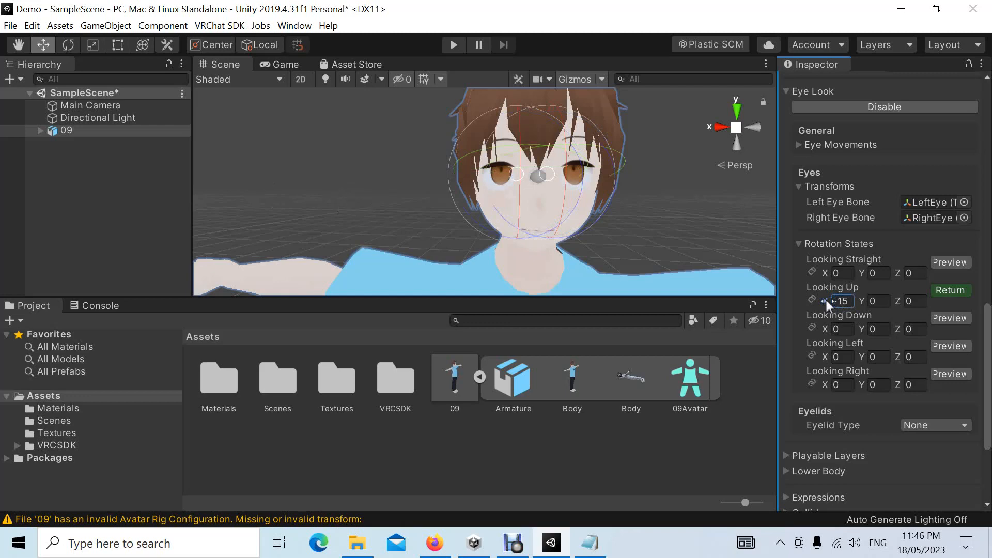
{"action": "left_click", "coordinate": [961, 288]}
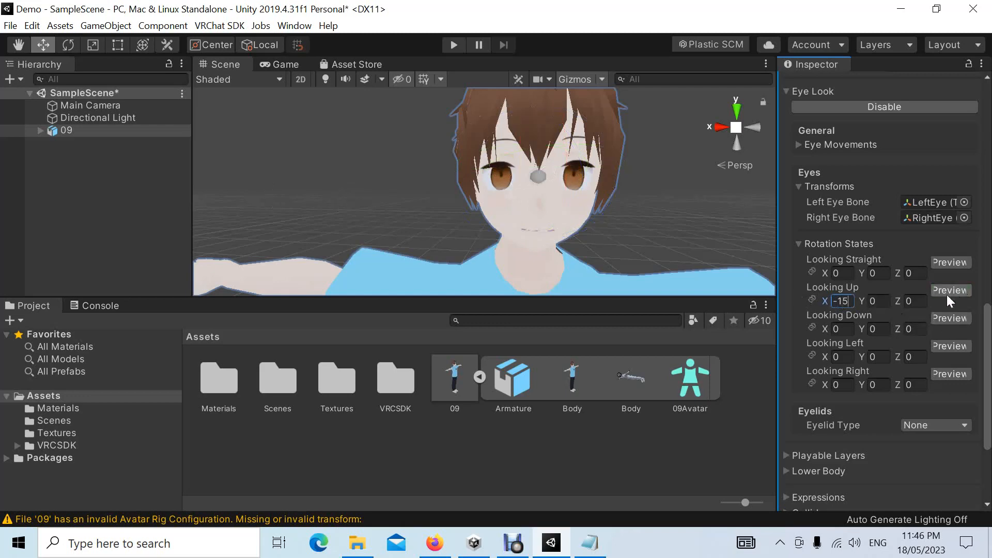
Step: Set the Looking Down rotation to X 15 while previewing it
{"action": "left_click", "coordinate": [941, 317]}
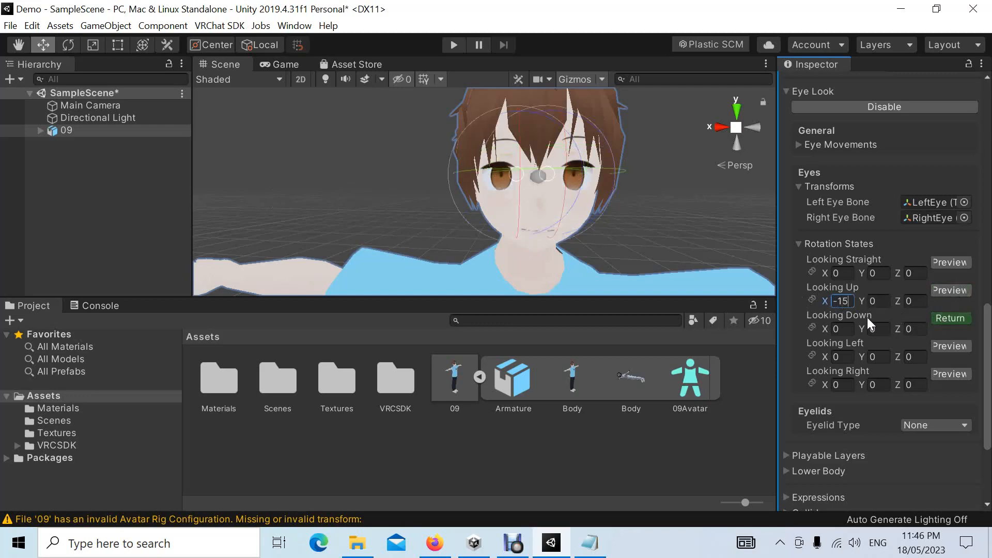
{"action": "left_click", "coordinate": [841, 329]}
{"action": "left_click_drag", "start_coordinate": [838, 328], "coordinate": [825, 330]}
{"action": "type", "text": "15"}
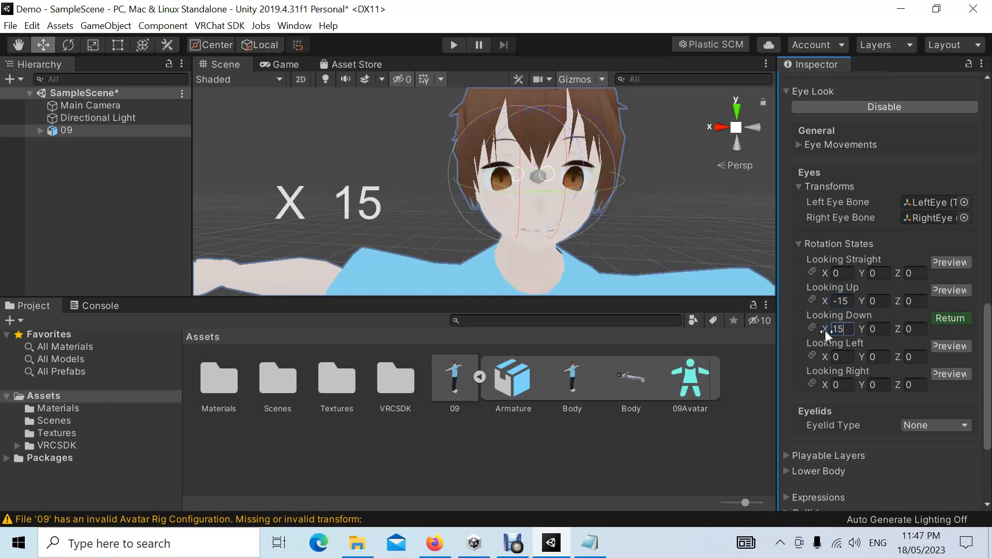
Step: End the Looking Down preview, then set the Looking Left rotation to Y -20 while previewing it and return from the preview
{"action": "left_click", "coordinate": [950, 318]}
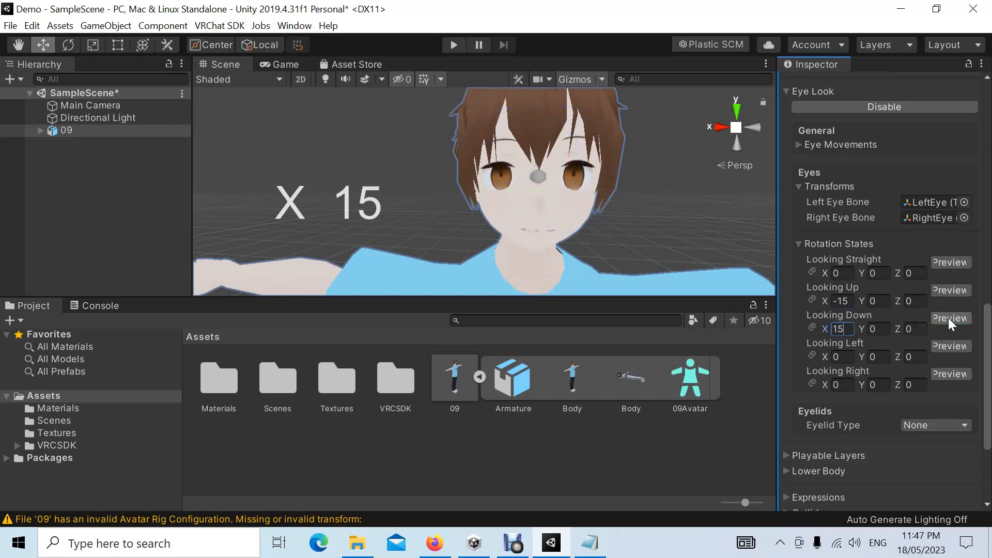
{"action": "left_click", "coordinate": [950, 346]}
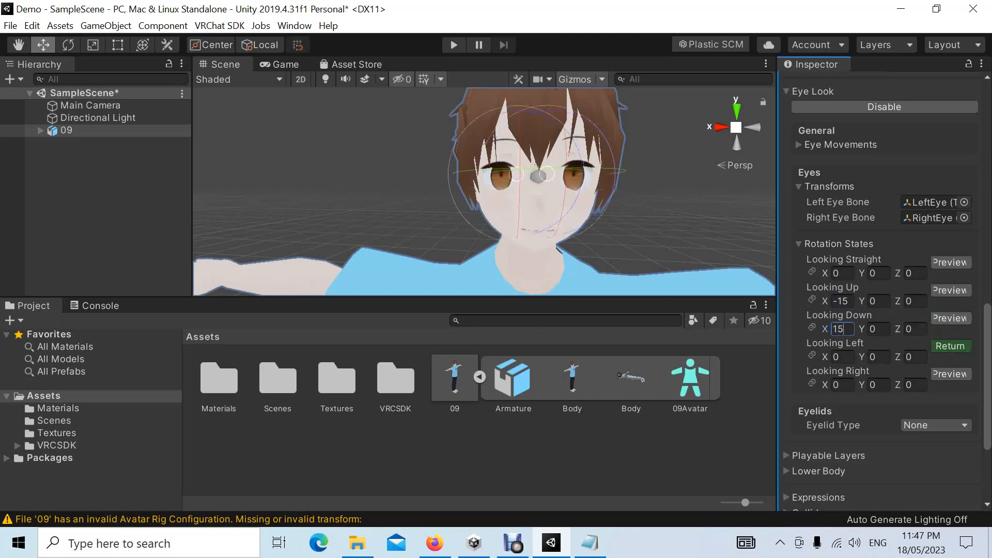
{"action": "left_click", "coordinate": [864, 357]}
{"action": "type", "text": "29"}
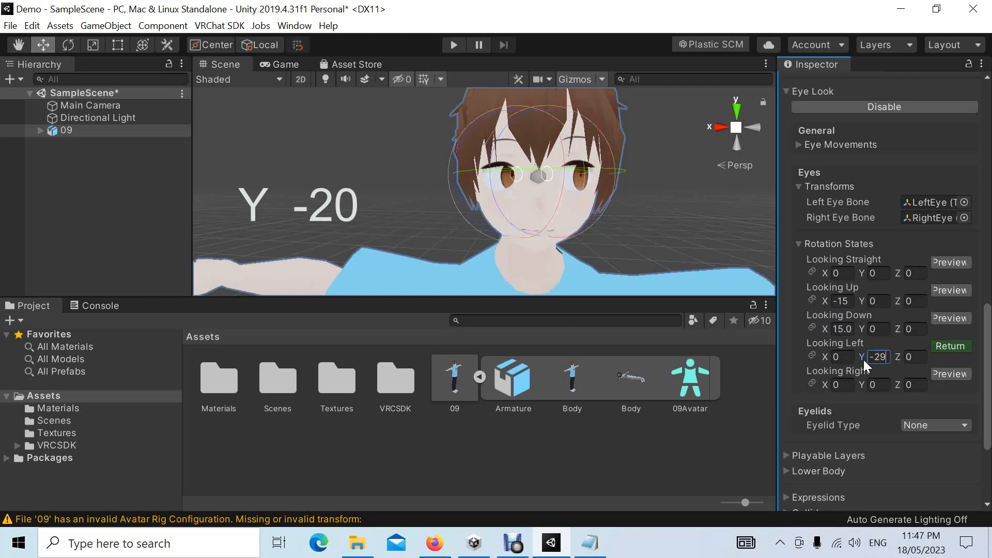
{"action": "key", "text": "BackSpace"}
{"action": "type", "text": "0"}
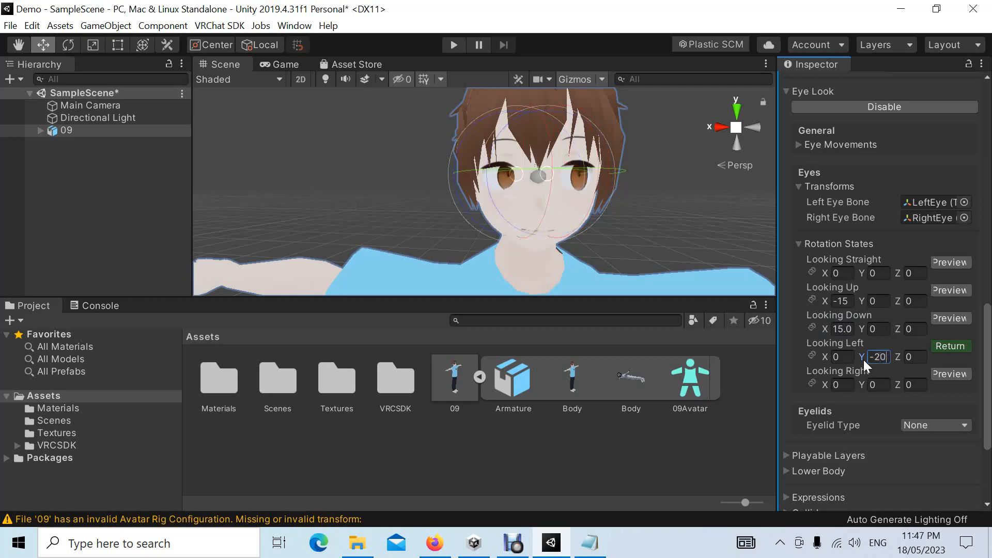
{"action": "left_click", "coordinate": [956, 347]}
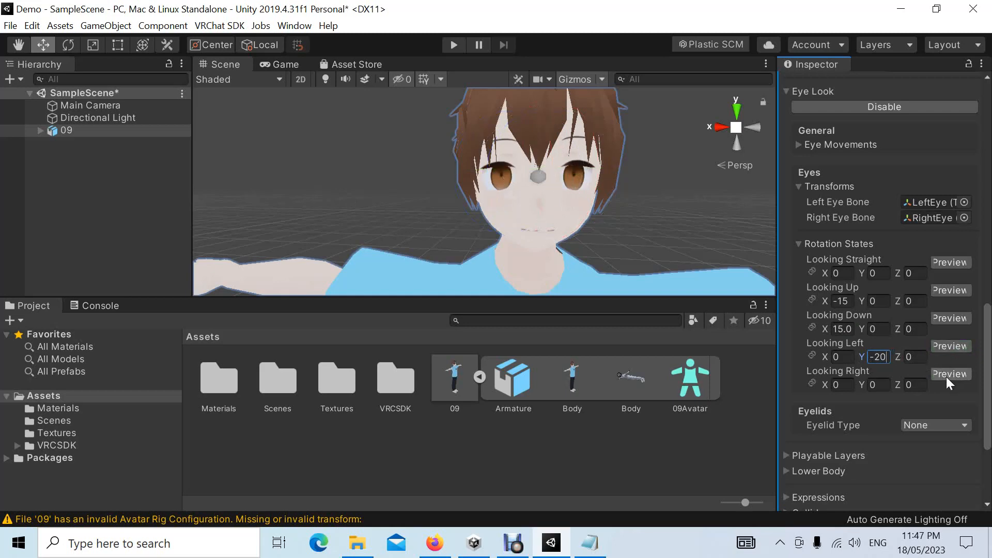
Step: Set the Looking Right rotation to Y 20 while previewing it, and return from the preview
{"action": "left_click", "coordinate": [946, 375]}
{"action": "left_click", "coordinate": [872, 385]}
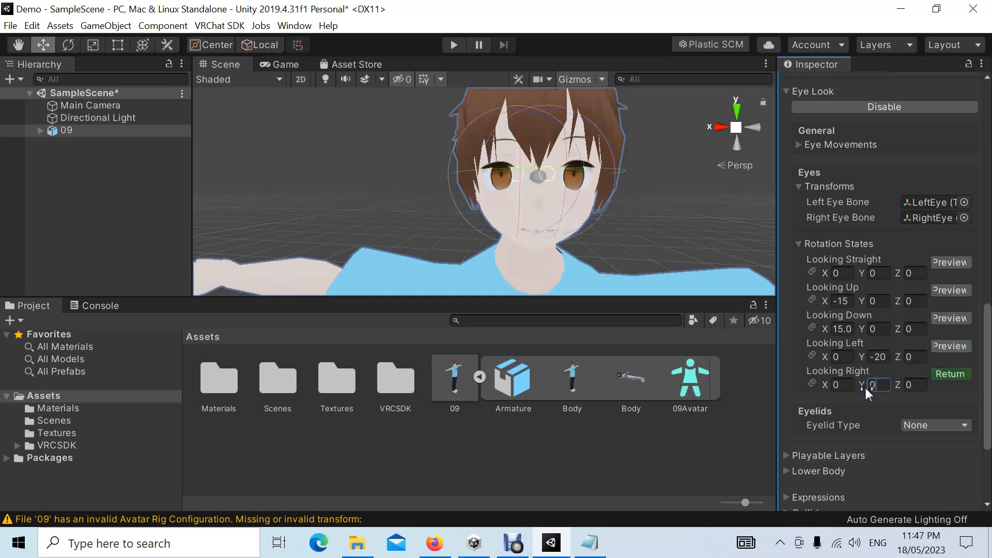
{"action": "left_click_drag", "start_coordinate": [865, 388], "coordinate": [866, 396]}
{"action": "type", "text": "20"}
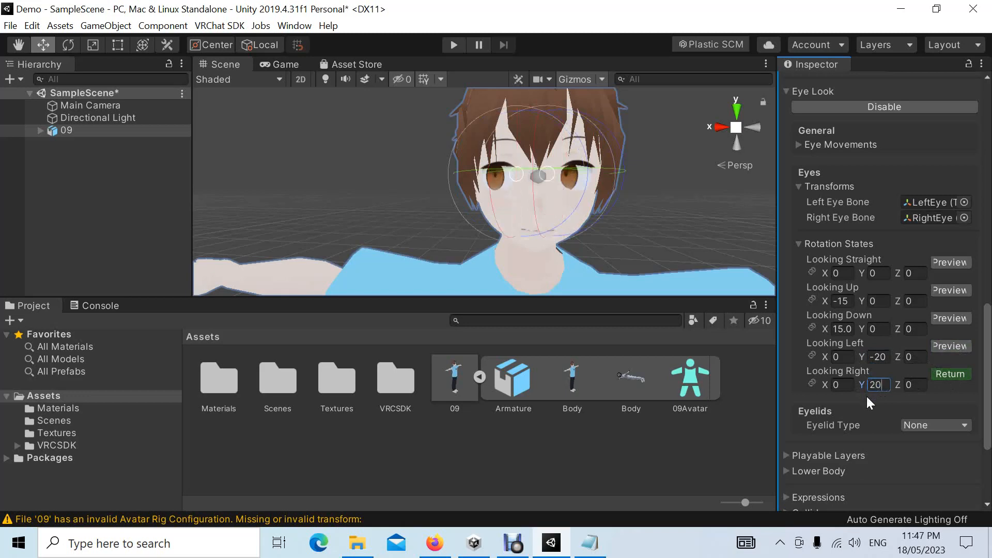
{"action": "left_click", "coordinate": [941, 376]}
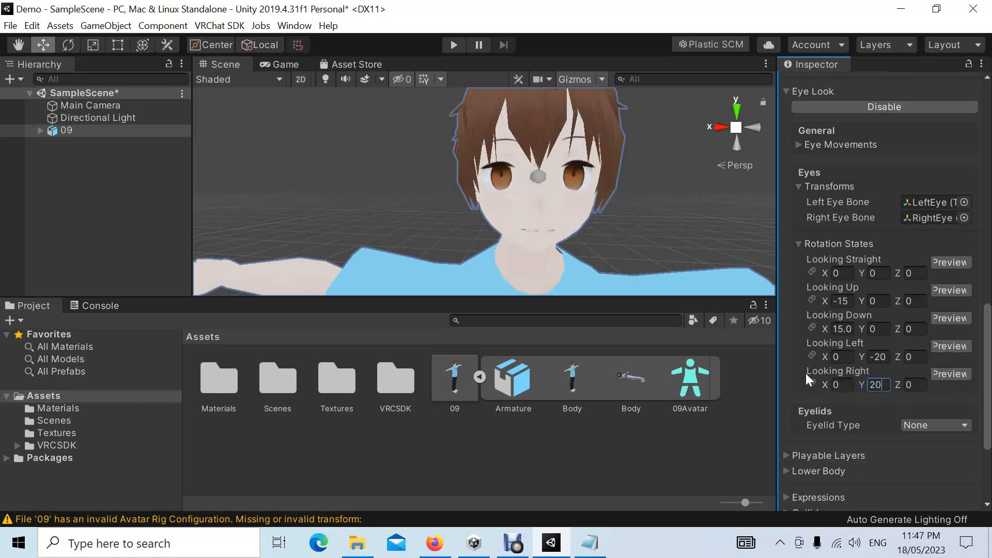
Step: Set the Eyelid Type to Blendshapes and assign Body as the Eyelids Mesh
{"action": "scroll", "coordinate": [805, 373], "scroll_direction": "down", "scroll_amount": 3}
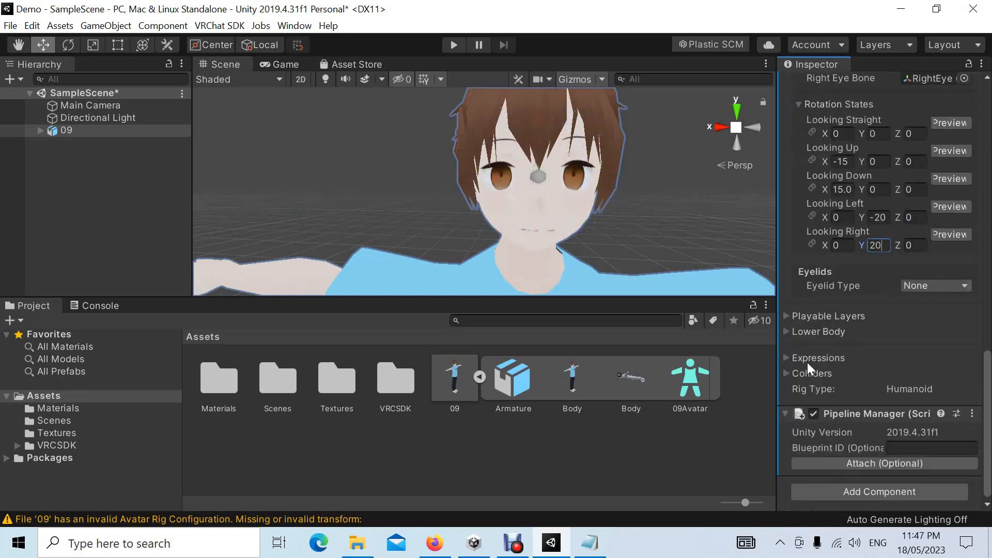
{"action": "left_click", "coordinate": [962, 285]}
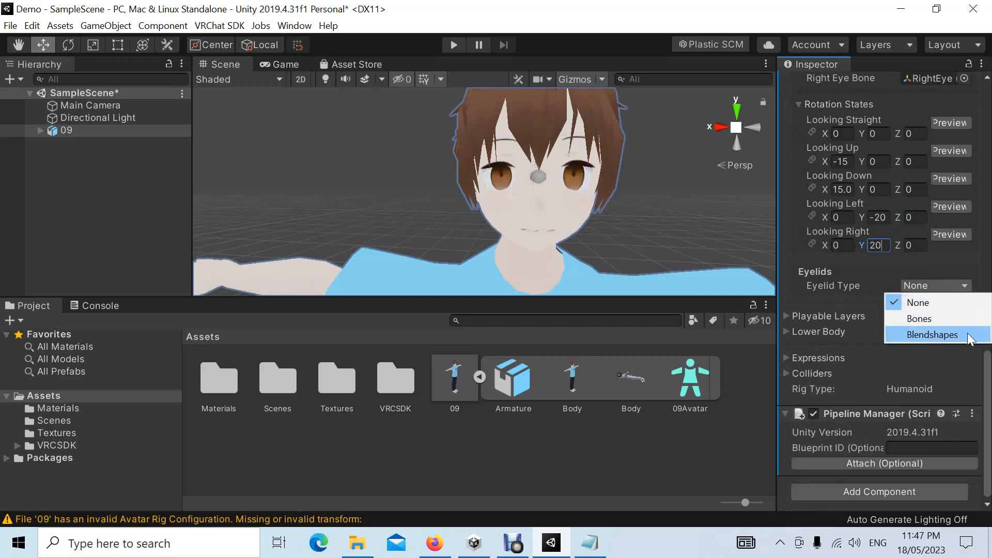
{"action": "left_click", "coordinate": [943, 333]}
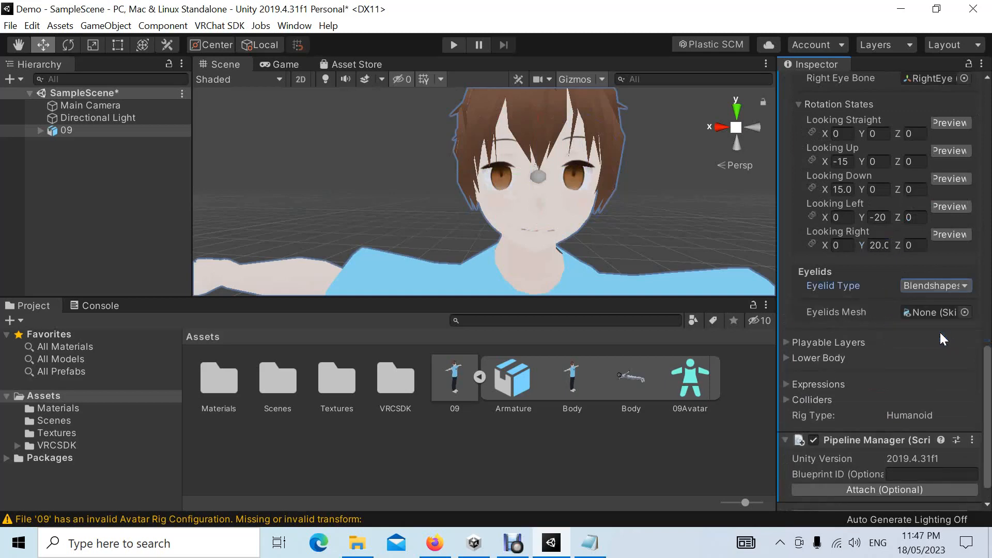
{"action": "left_click", "coordinate": [965, 312]}
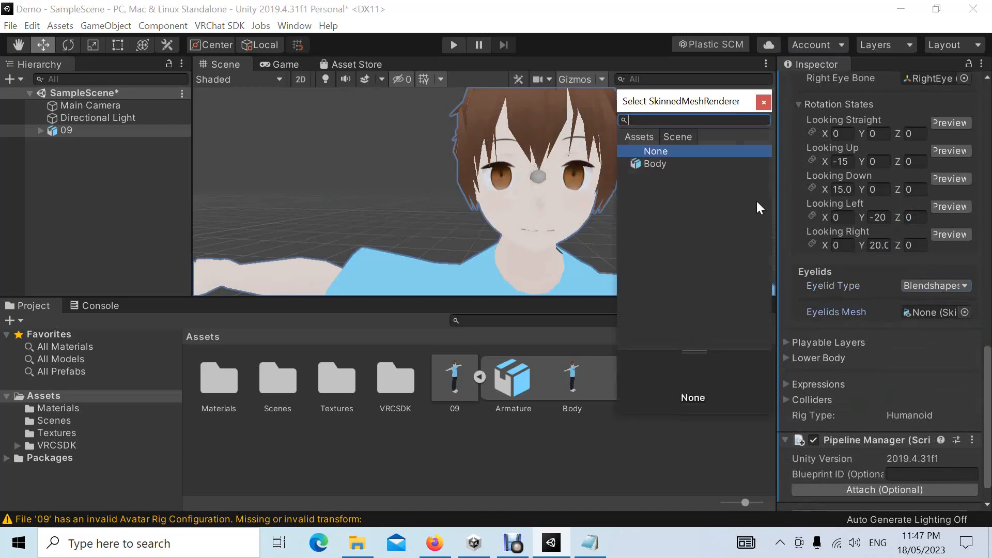
{"action": "left_click", "coordinate": [643, 163]}
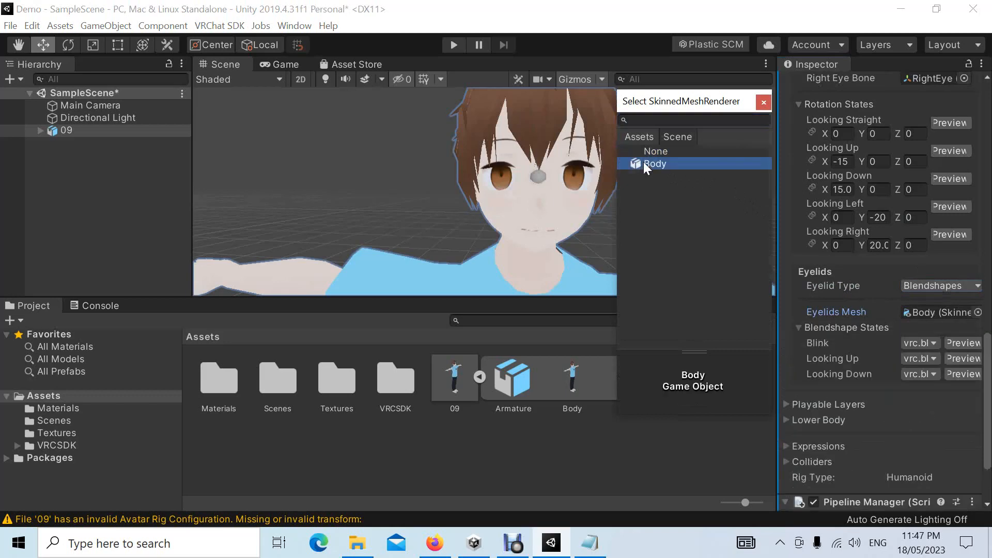
{"action": "left_click", "coordinate": [922, 325]}
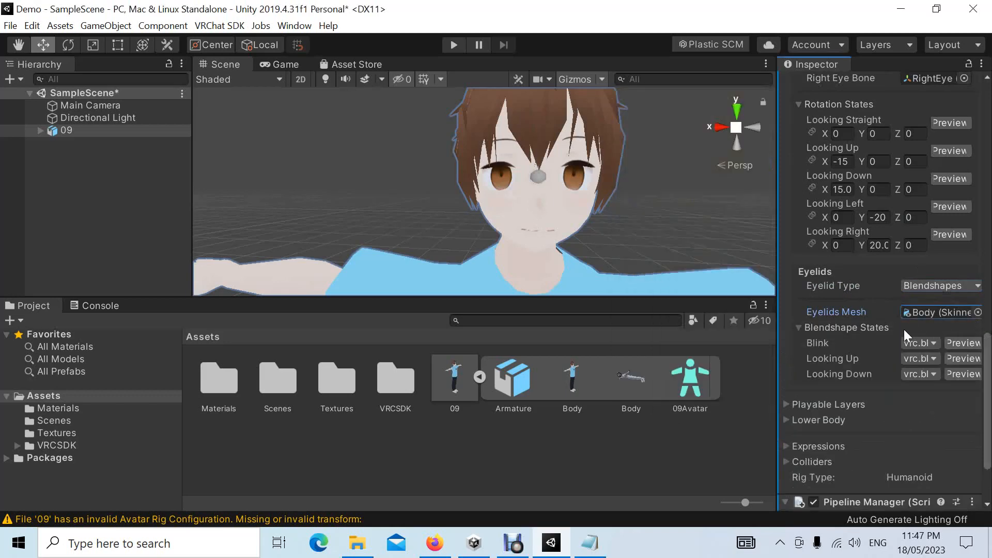
Step: Assign the Blink blendshape to the Blink eyelid state and toggle its preview on and off to test it
{"action": "left_click", "coordinate": [933, 343]}
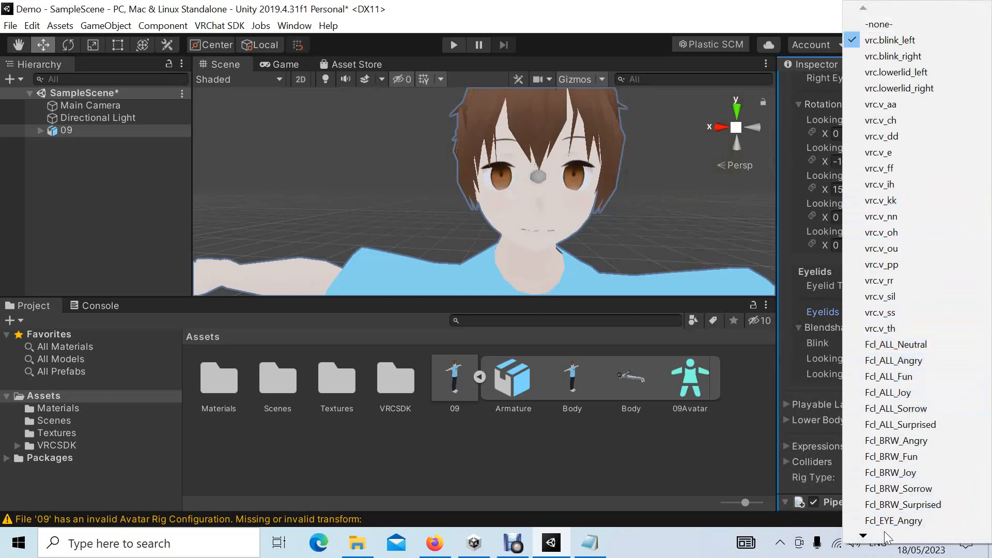
{"action": "left_click", "coordinate": [862, 538]}
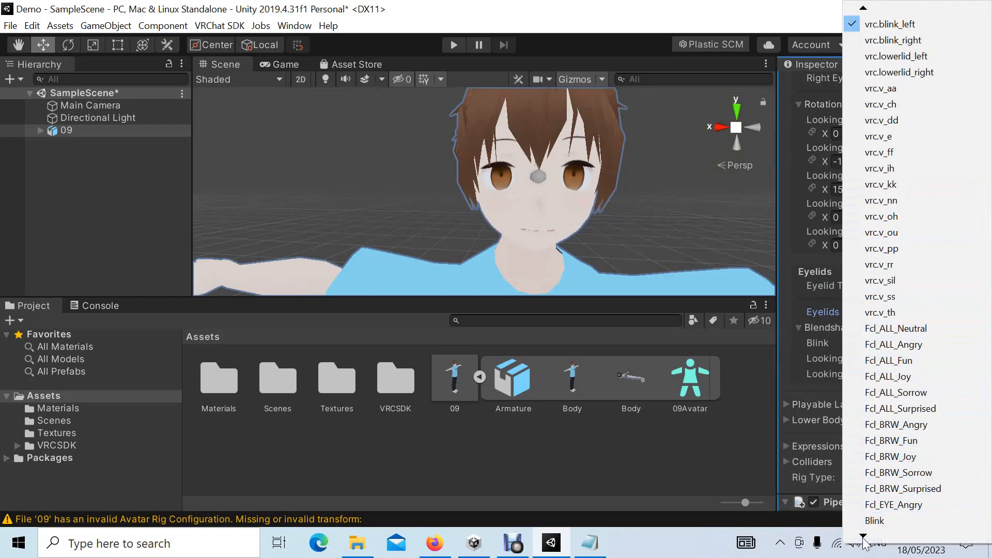
{"action": "left_click", "coordinate": [862, 537]}
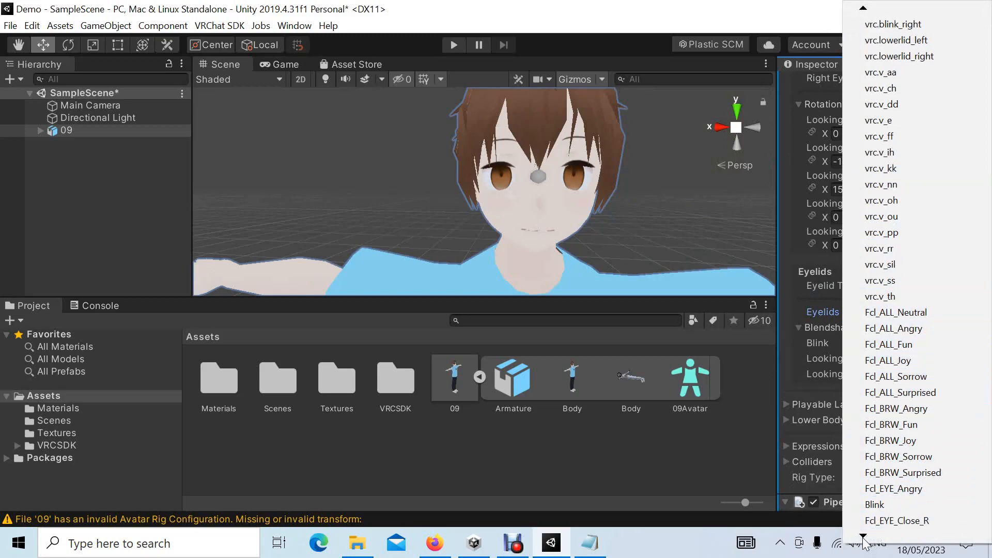
{"action": "left_click", "coordinate": [876, 505]}
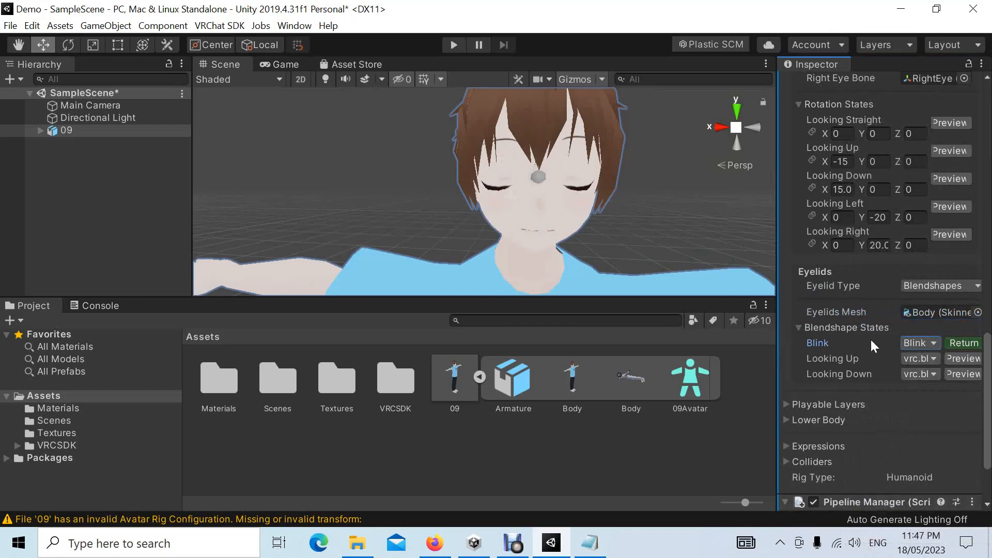
{"action": "left_click", "coordinate": [969, 344]}
{"action": "left_click", "coordinate": [969, 344]}
{"action": "left_click", "coordinate": [969, 344]}
{"action": "left_click", "coordinate": [966, 339]}
{"action": "left_click", "coordinate": [967, 339]}
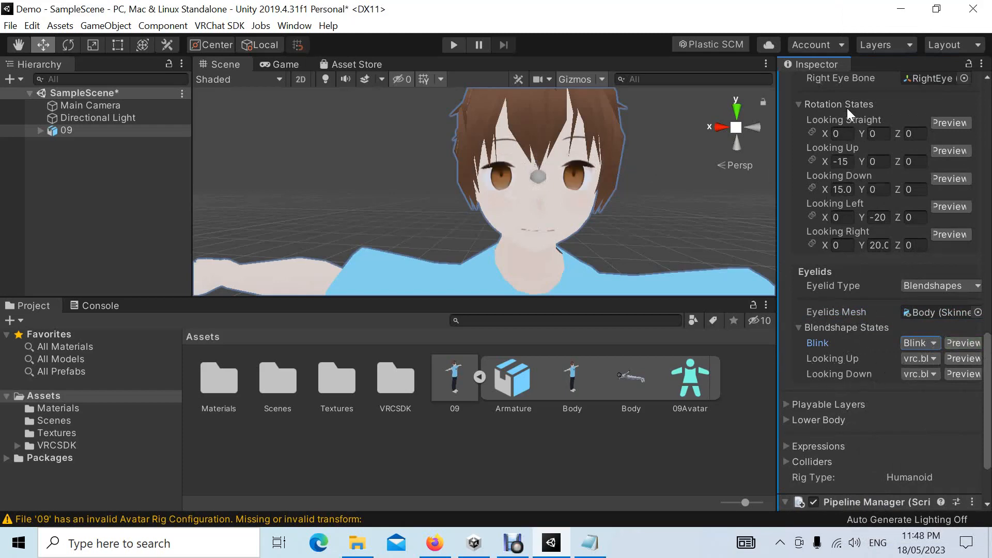
{"action": "left_click", "coordinate": [842, 133]}
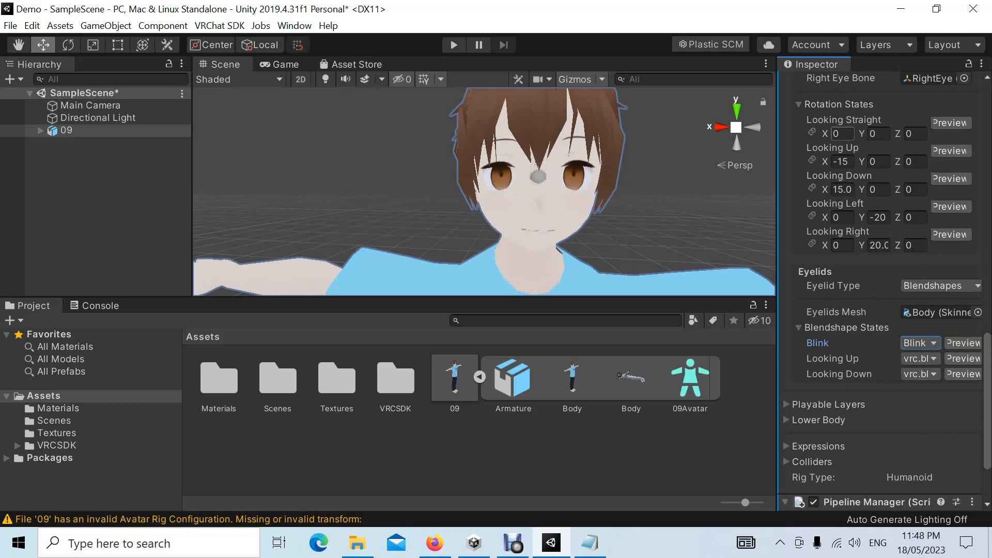
Step: Set the Looking Up and Looking Down eyelid blendshapes to -none- and return from the preview
{"action": "left_click", "coordinate": [933, 358]}
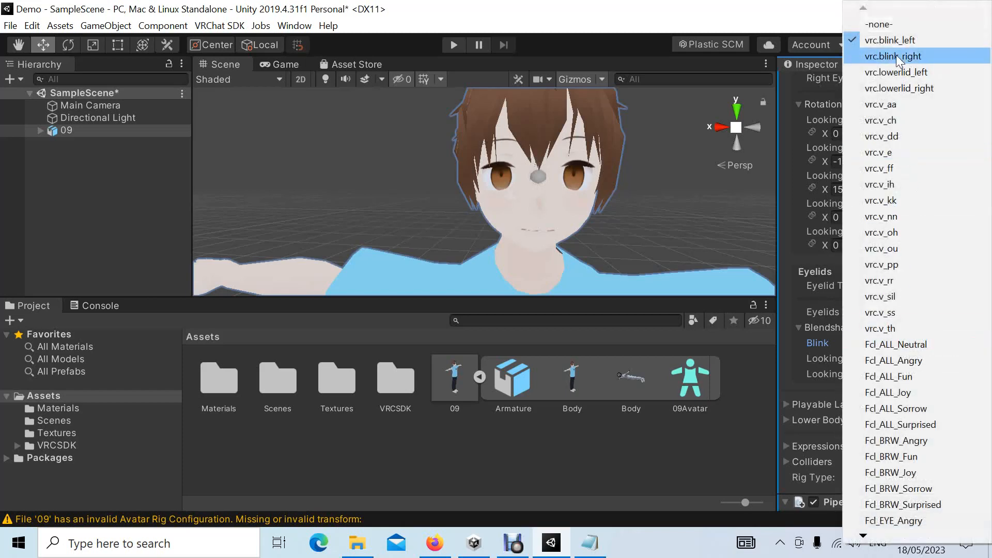
{"action": "left_click", "coordinate": [891, 26]}
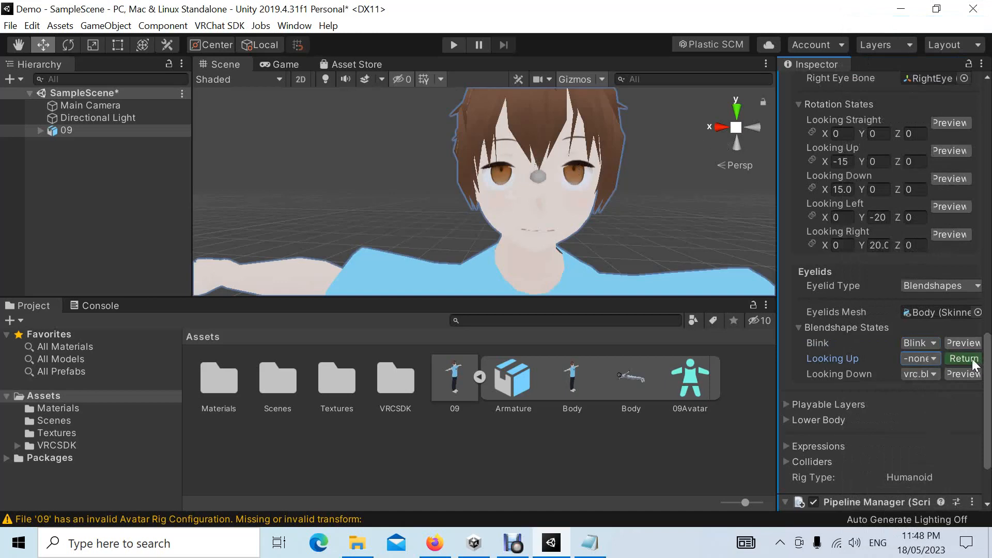
{"action": "left_click", "coordinate": [931, 376]}
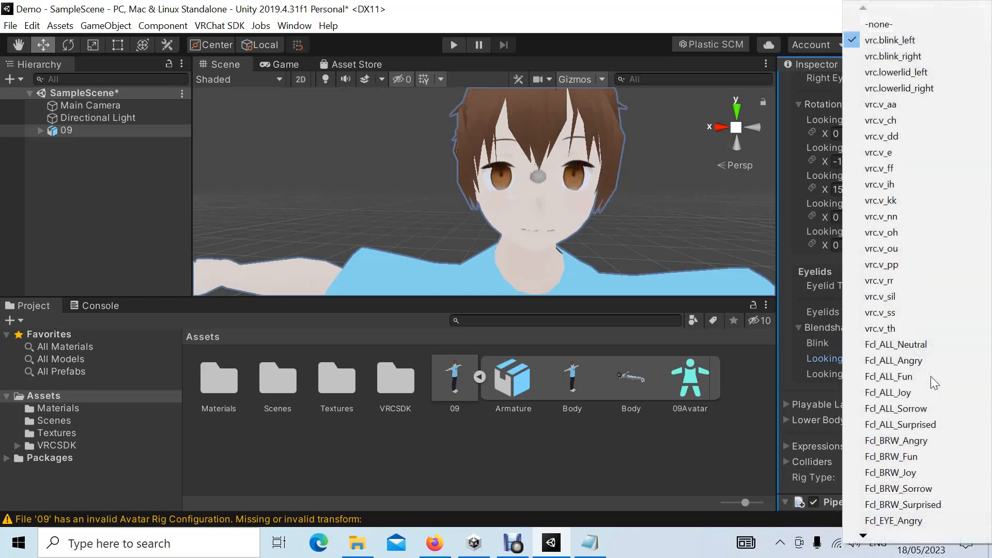
{"action": "left_click", "coordinate": [878, 26]}
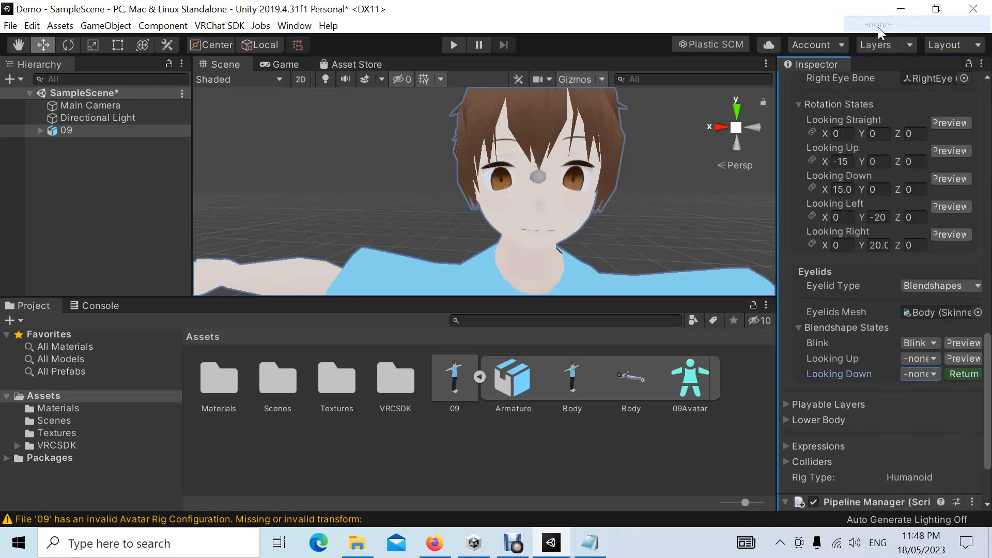
{"action": "left_click", "coordinate": [964, 374]}
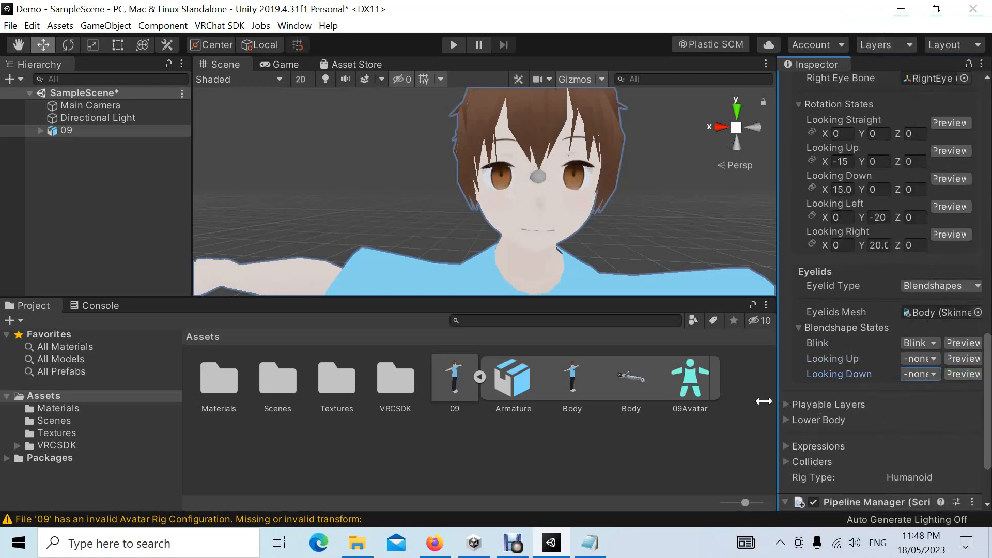
Step: Open the VRChat SDK control panel and auto-fix the avatar's mesh Read/Write, Blendshape Normals and Streaming Mip Maps errors
{"action": "left_click_drag", "start_coordinate": [987, 340], "coordinate": [987, 83]}
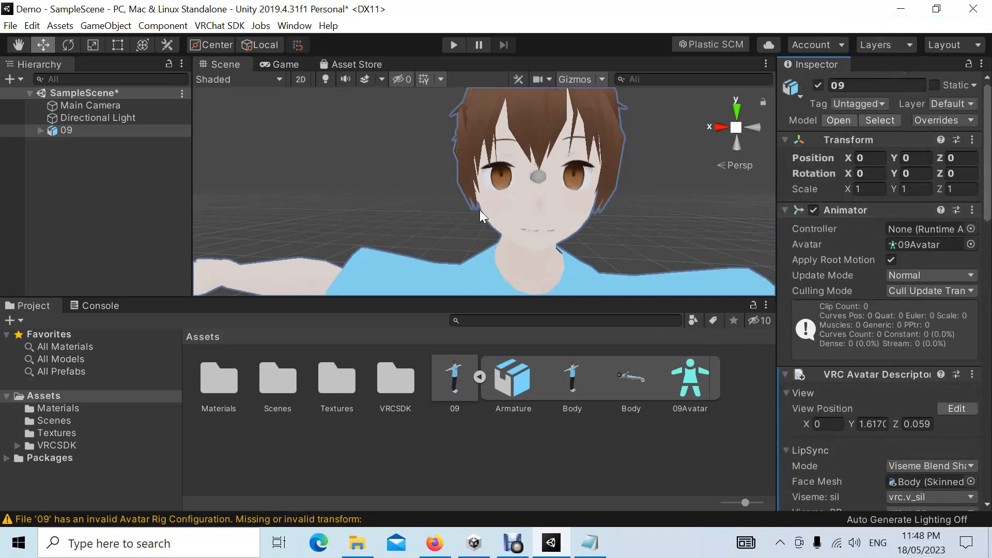
{"action": "scroll", "coordinate": [479, 210], "scroll_direction": "down", "scroll_amount": 5}
{"action": "scroll", "coordinate": [479, 210], "scroll_direction": "down", "scroll_amount": 2}
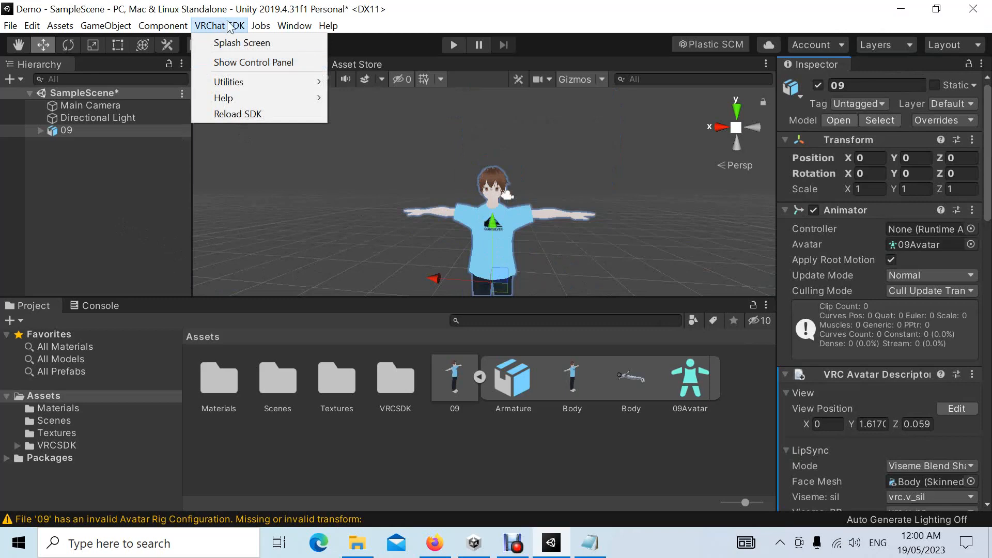
{"action": "left_click", "coordinate": [265, 63]}
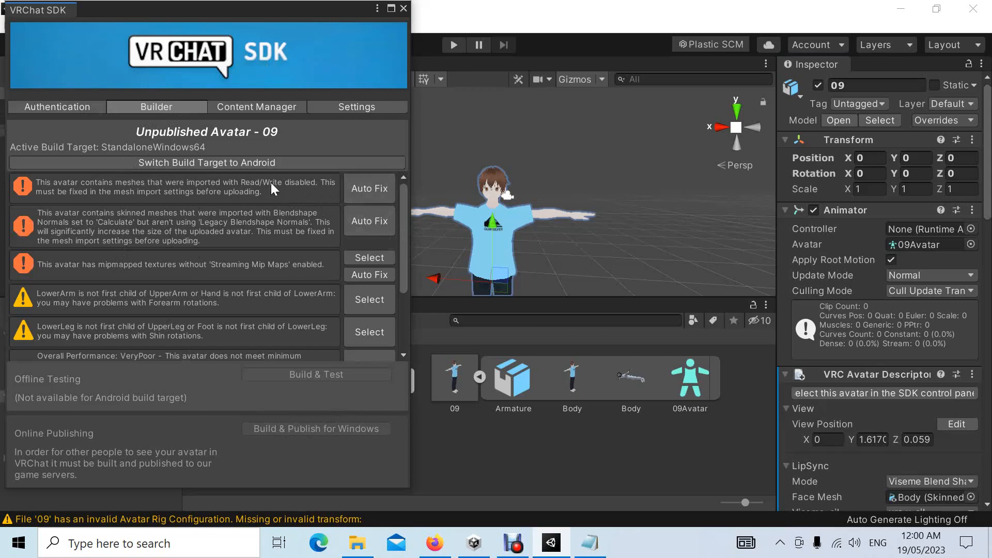
{"action": "left_click", "coordinate": [378, 185]}
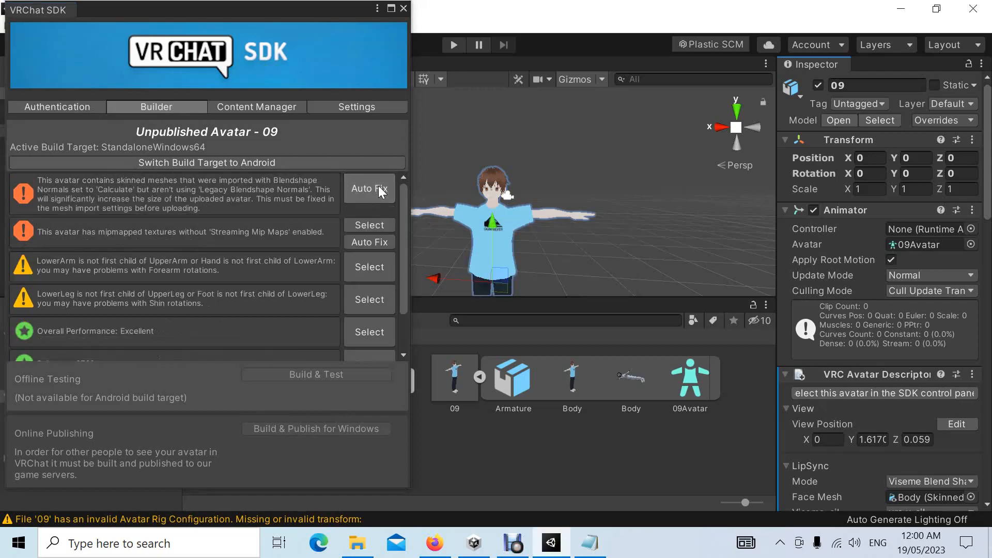
{"action": "left_click", "coordinate": [379, 188]}
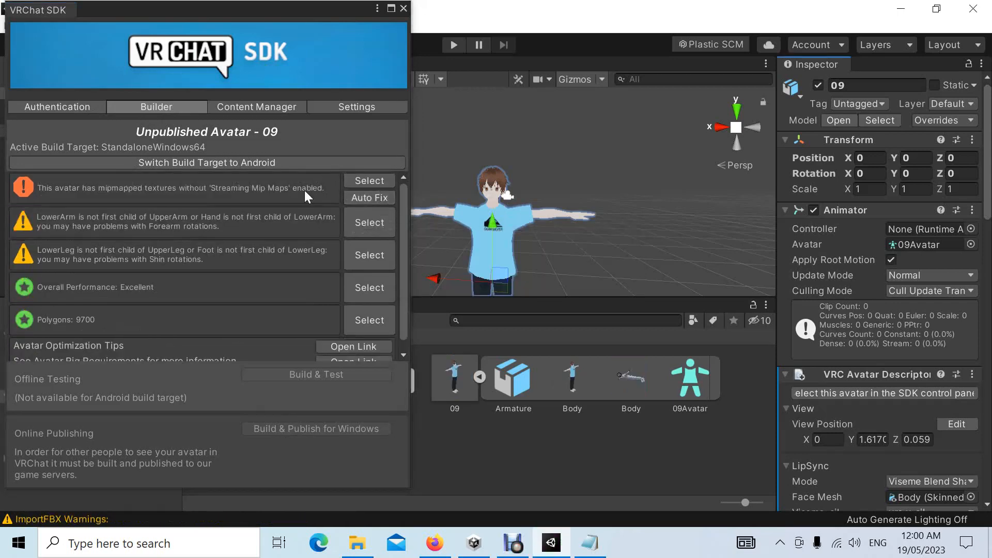
{"action": "left_click", "coordinate": [376, 198]}
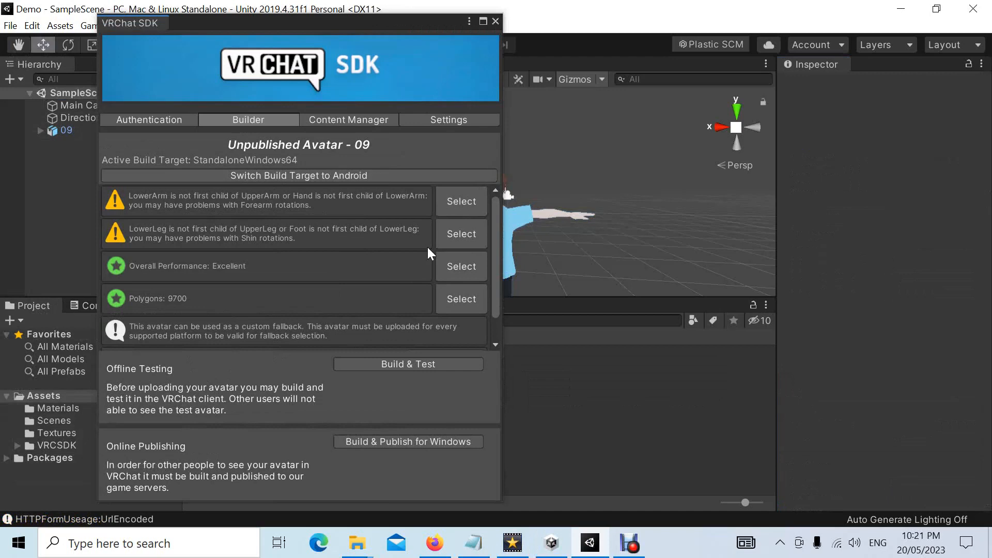
Step: Build and publish the avatar for Windows, and scale the Game view to 1.55x to fit the New Avatar form
{"action": "left_click", "coordinate": [442, 440]}
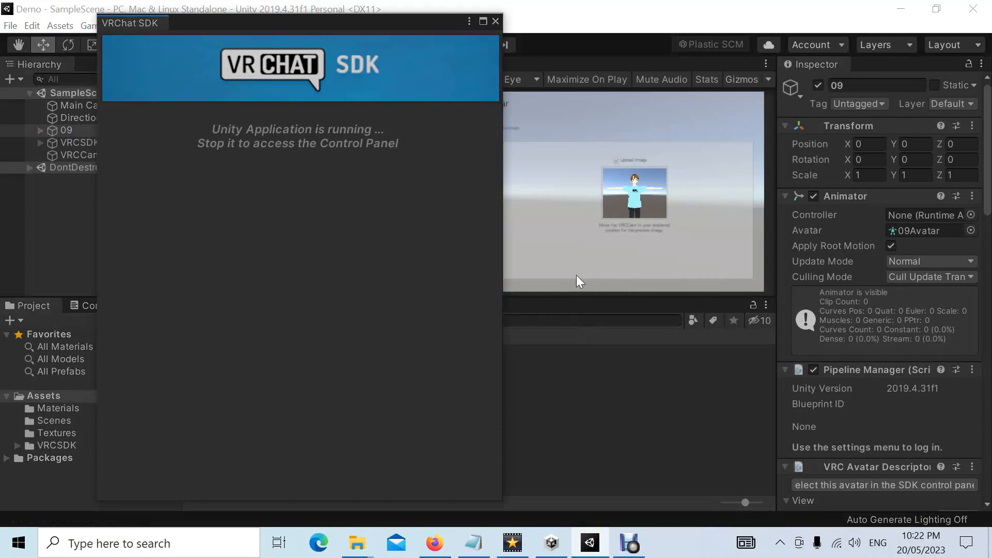
{"action": "left_click", "coordinate": [494, 21]}
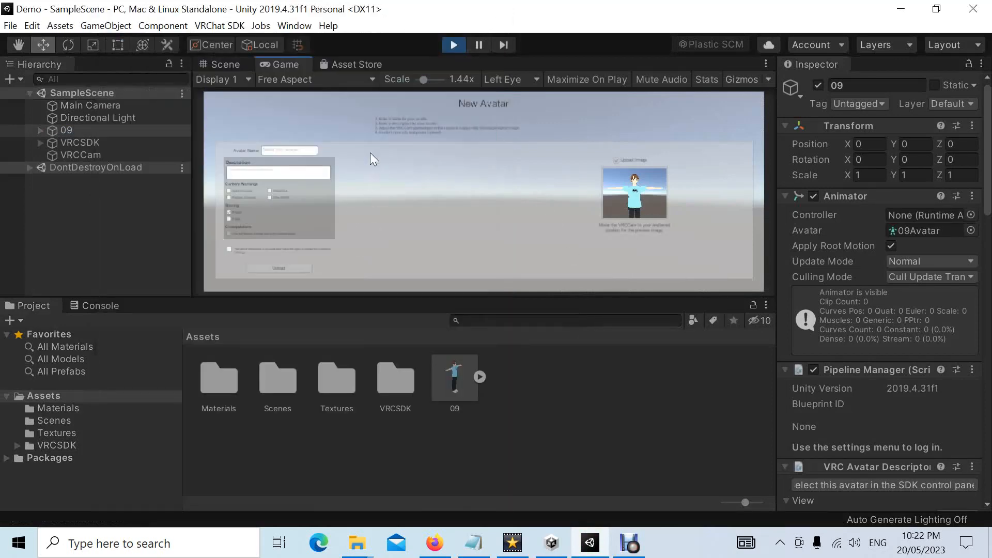
{"action": "left_click_drag", "start_coordinate": [421, 78], "coordinate": [425, 77]}
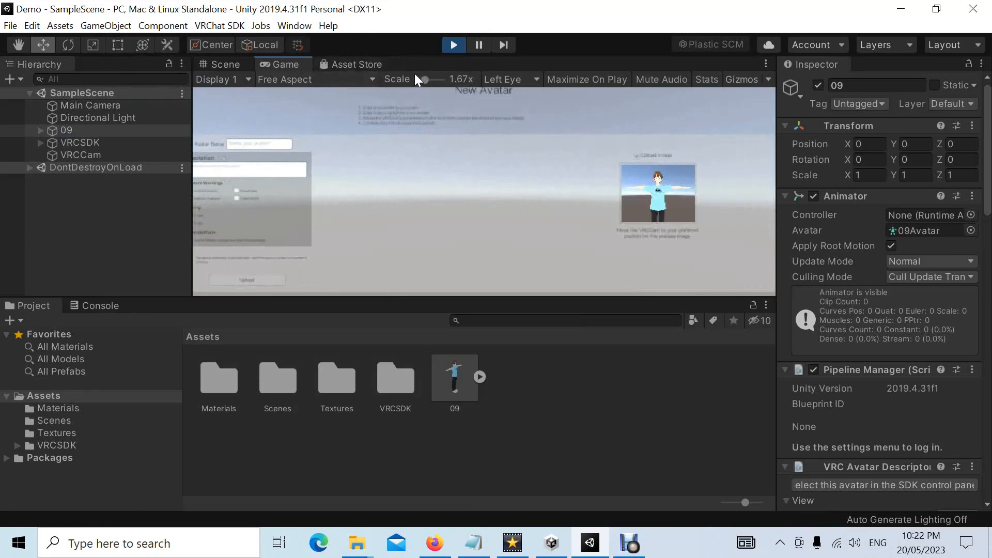
{"action": "left_click_drag", "start_coordinate": [423, 79], "coordinate": [423, 79]}
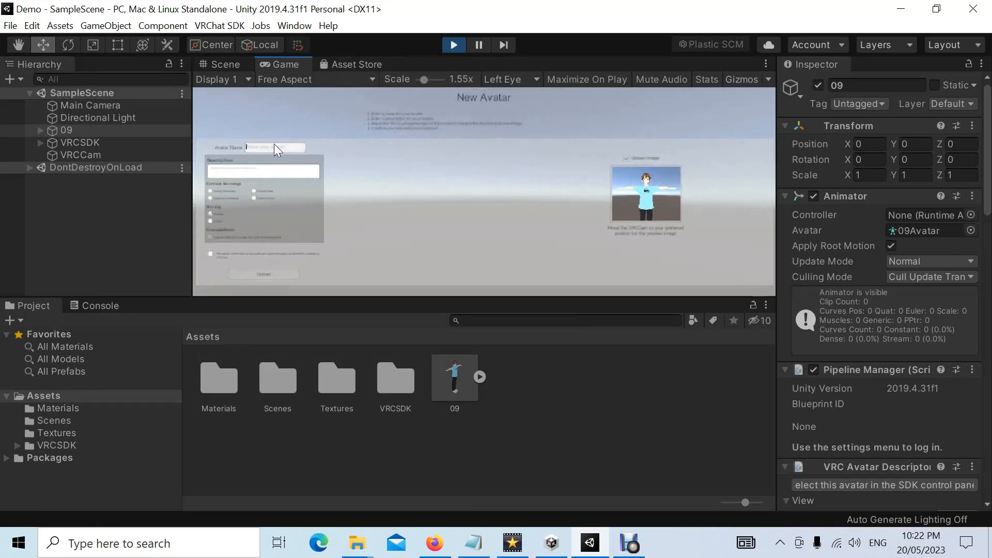
Step: Name the new avatar Demo1 and raise the VRCCam to Y 1.37 in the scene
{"action": "type", "text": "09"}
{"action": "left_click", "coordinate": [231, 63]}
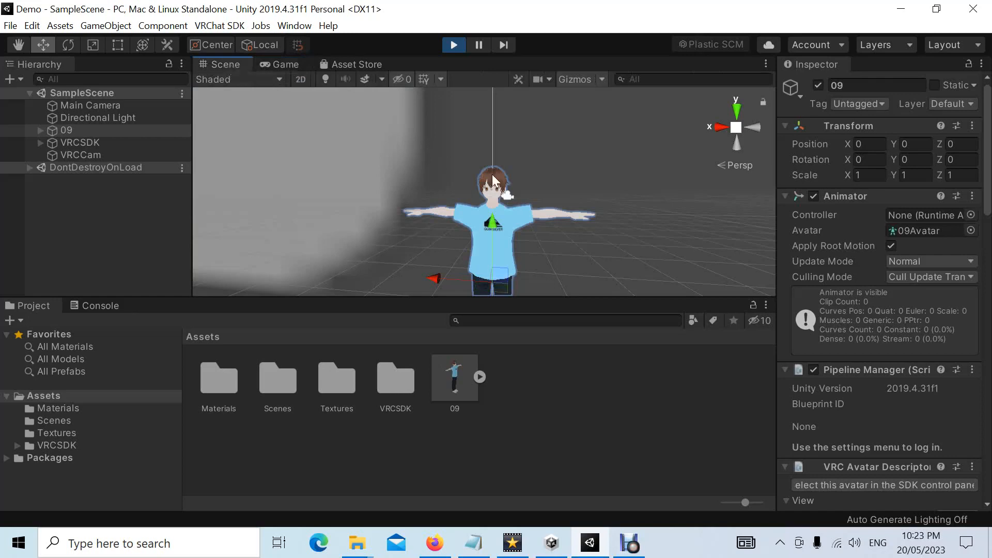
{"action": "scroll", "coordinate": [575, 172], "scroll_direction": "down", "scroll_amount": 8}
{"action": "middle_click_drag", "start_coordinate": [528, 205], "coordinate": [630, 201]}
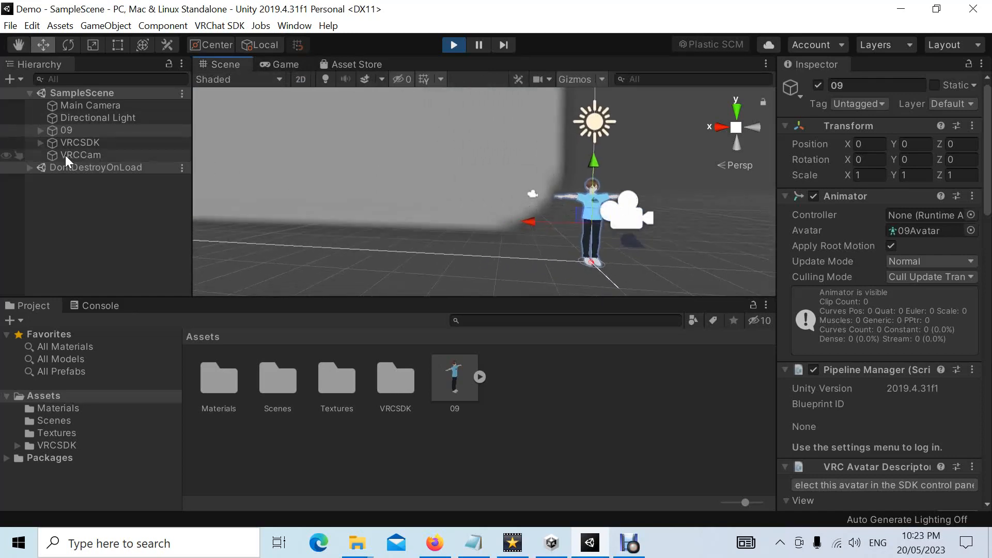
{"action": "left_click", "coordinate": [86, 156]}
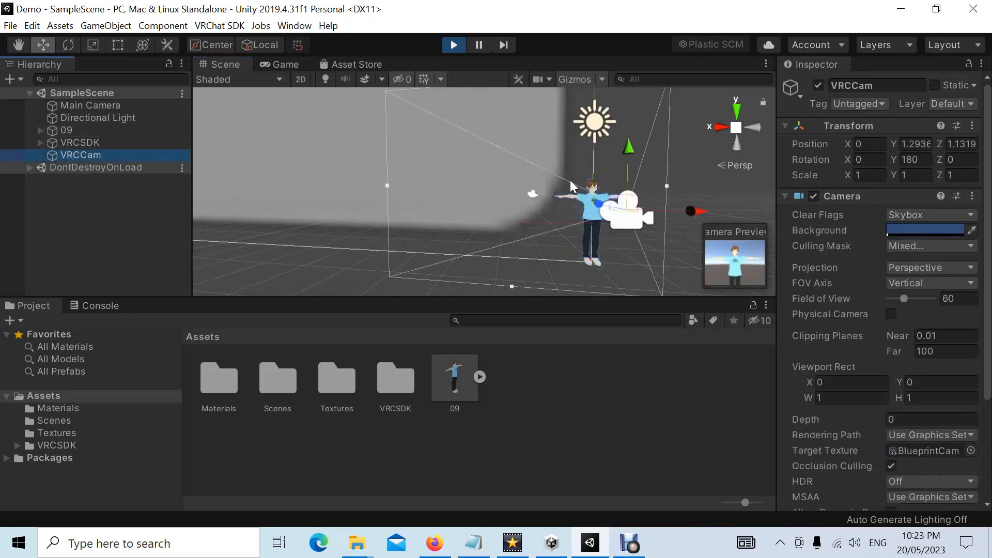
{"action": "left_click_drag", "start_coordinate": [628, 151], "coordinate": [631, 148]}
{"action": "scroll", "coordinate": [377, 251], "scroll_direction": "down", "scroll_amount": 3}
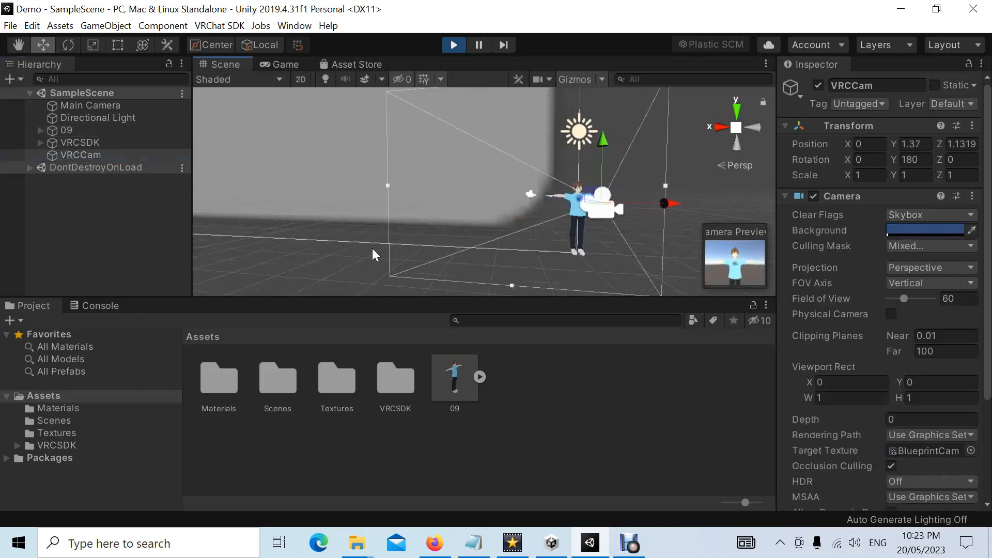
Step: Move the VRCCam closer to the avatar at Z 0.62 and raise it to Y 1.55 to frame the head
{"action": "right_click_drag", "start_coordinate": [332, 238], "coordinate": [581, 226]}
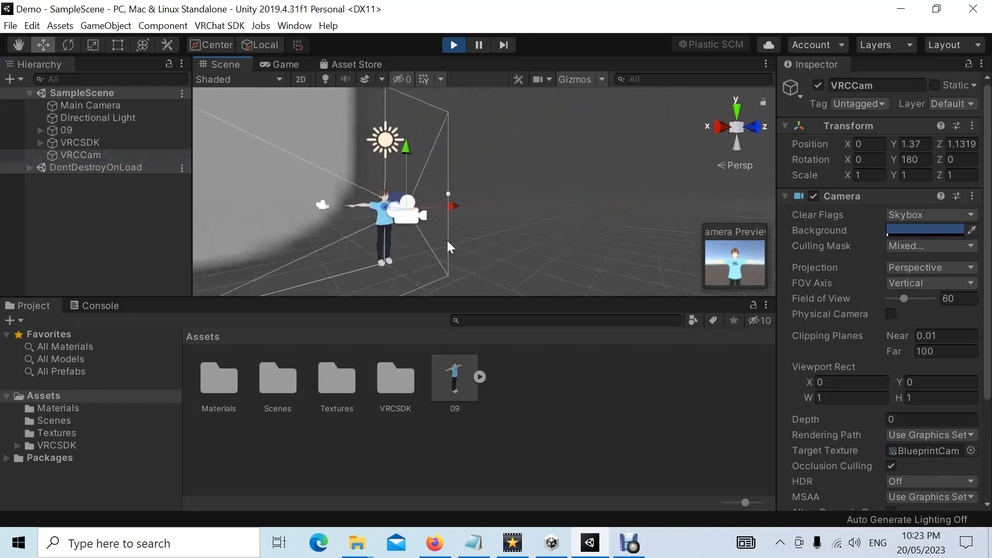
{"action": "right_click_drag", "start_coordinate": [404, 258], "coordinate": [519, 248]}
{"action": "left_click_drag", "start_coordinate": [399, 250], "coordinate": [505, 230], "text": "alt"}
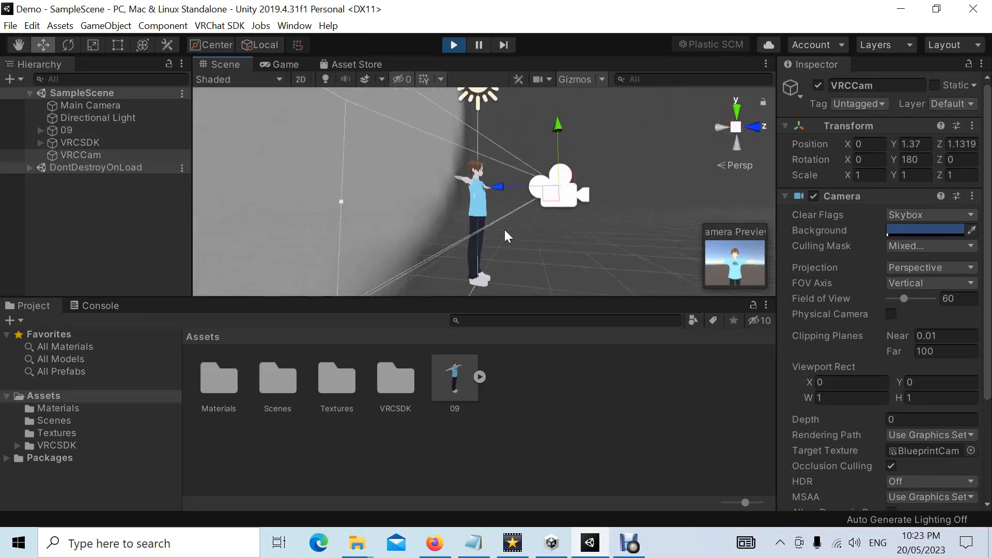
{"action": "left_click_drag", "start_coordinate": [503, 189], "coordinate": [465, 181]}
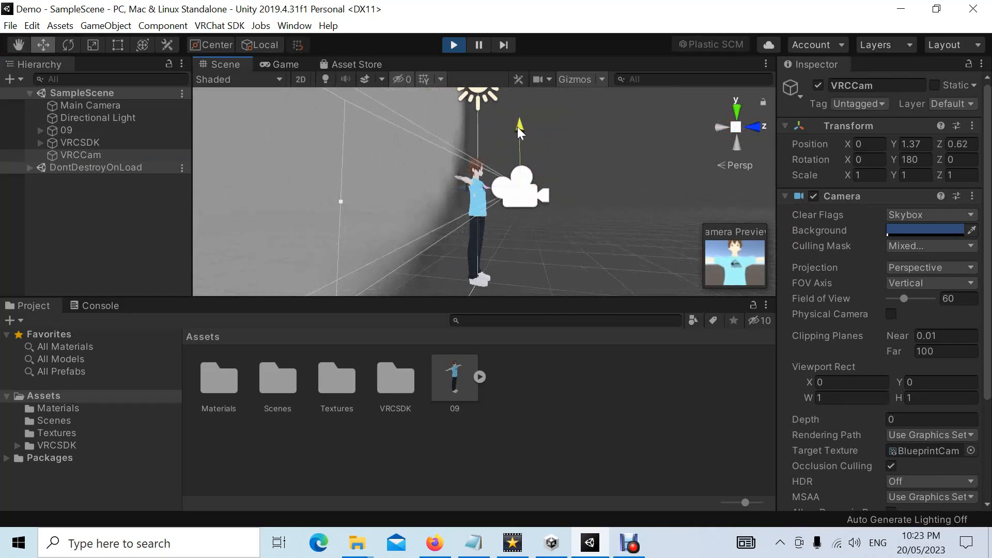
{"action": "left_click_drag", "start_coordinate": [518, 127], "coordinate": [520, 113]}
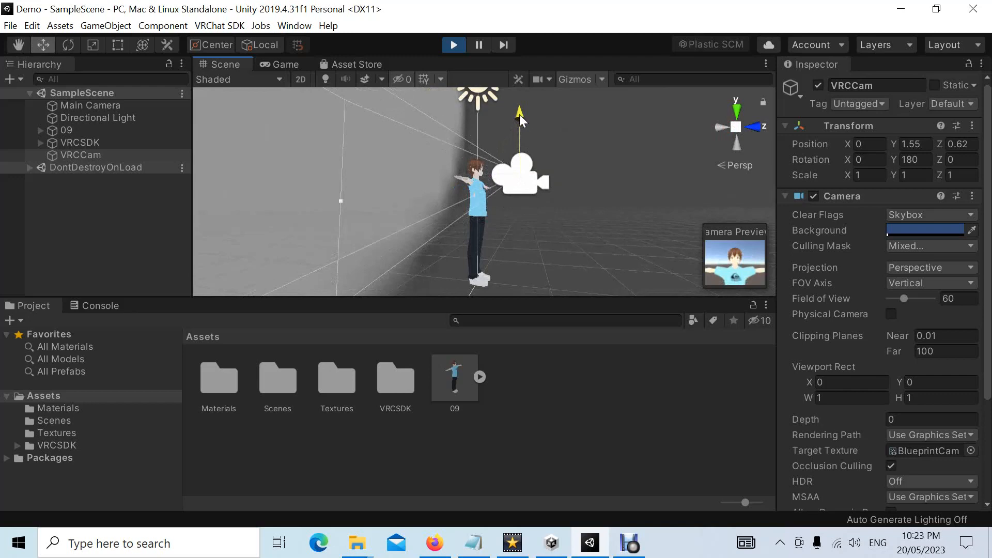
Step: Accept the content rights declaration on the New Avatar form, upload the avatar and dismiss the completion message
{"action": "left_click", "coordinate": [289, 63]}
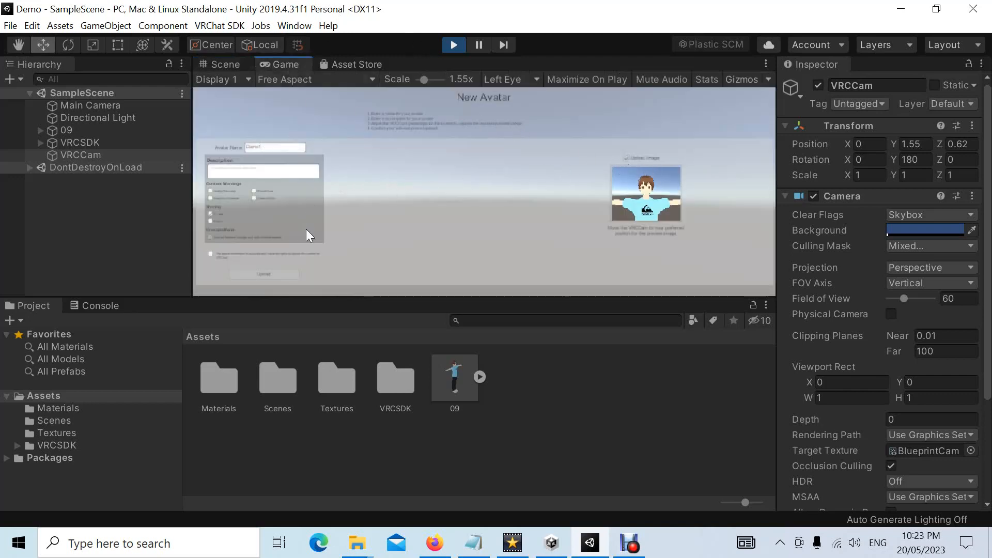
{"action": "left_click", "coordinate": [211, 253]}
{"action": "left_click", "coordinate": [285, 274]}
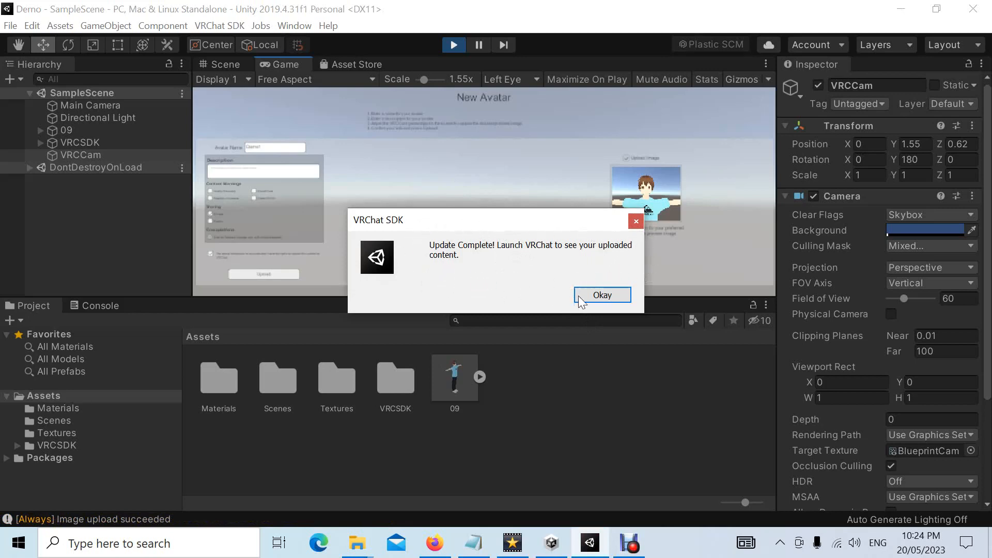
{"action": "left_click", "coordinate": [609, 295]}
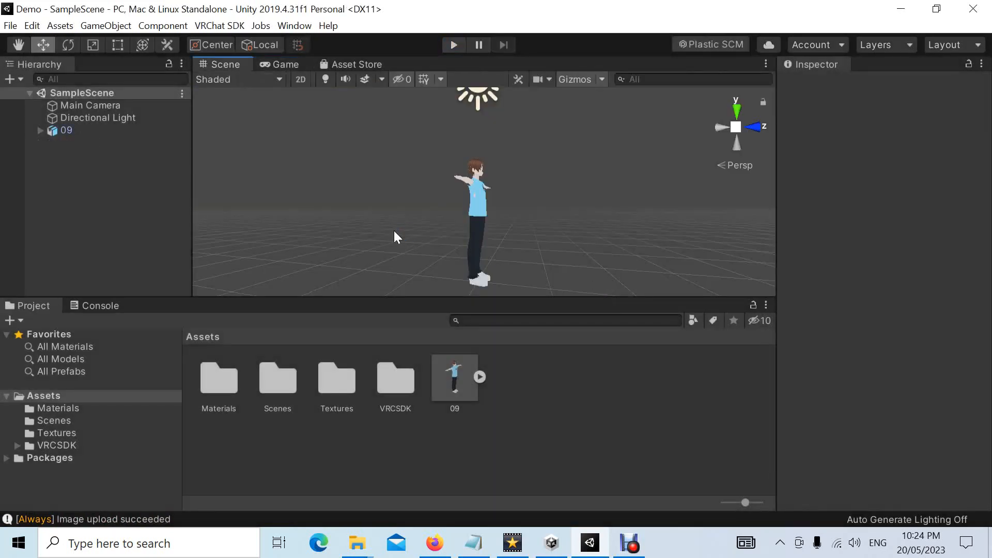
Step: Open the VRChat SDK control panel and switch the avatar's build target to Android
{"action": "left_click", "coordinate": [216, 26]}
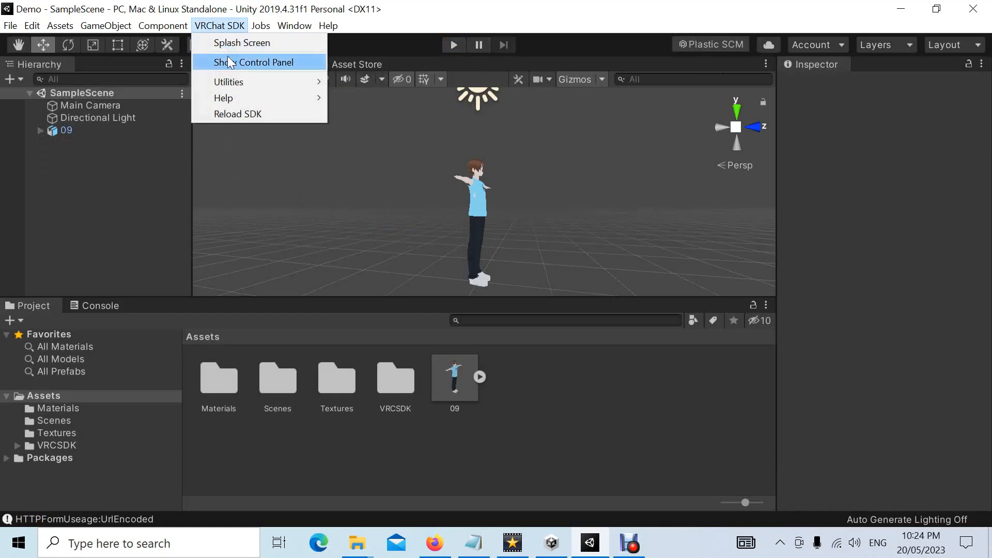
{"action": "left_click", "coordinate": [240, 62]}
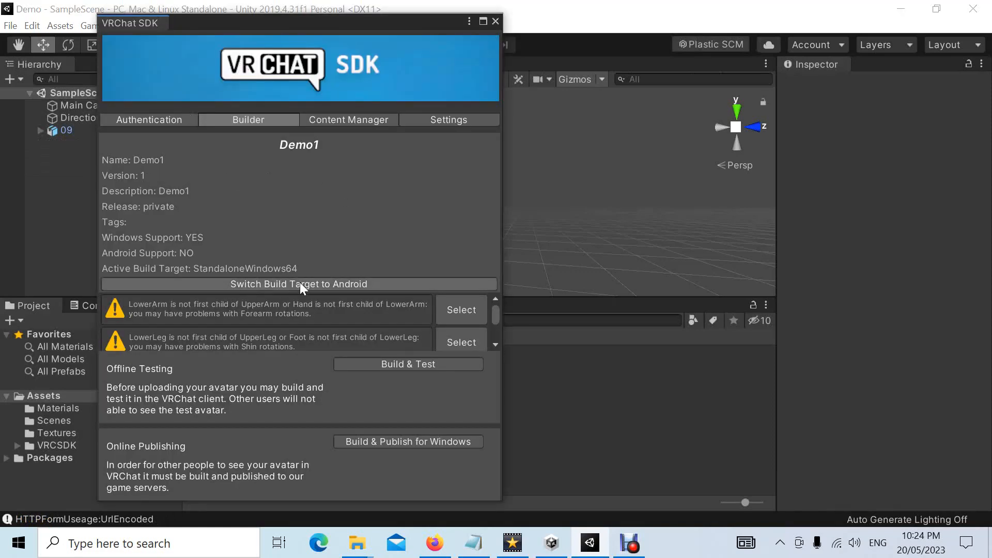
{"action": "scroll", "coordinate": [354, 305], "scroll_direction": "down", "scroll_amount": 2}
{"action": "left_click", "coordinate": [364, 283]}
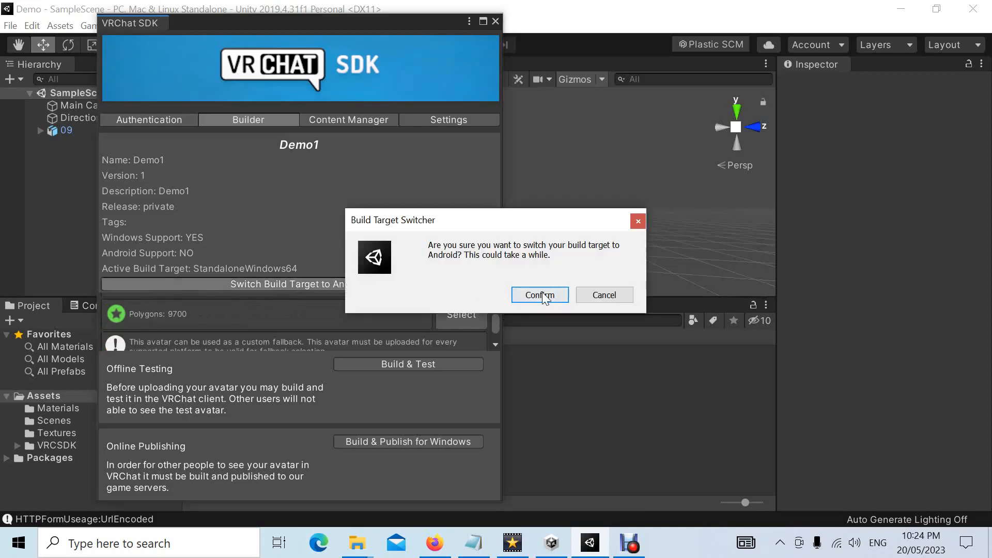
{"action": "left_click", "coordinate": [540, 294]}
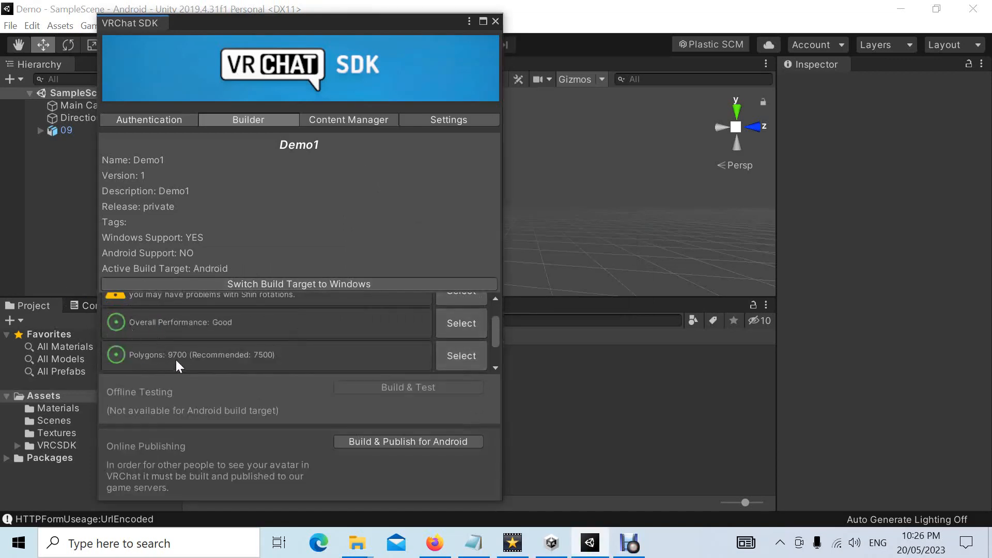
Step: Build and publish the avatar for Android, fitting the Update Avatar form at 1x scale and accepting the rights declaration before uploading
{"action": "left_click", "coordinate": [450, 441]}
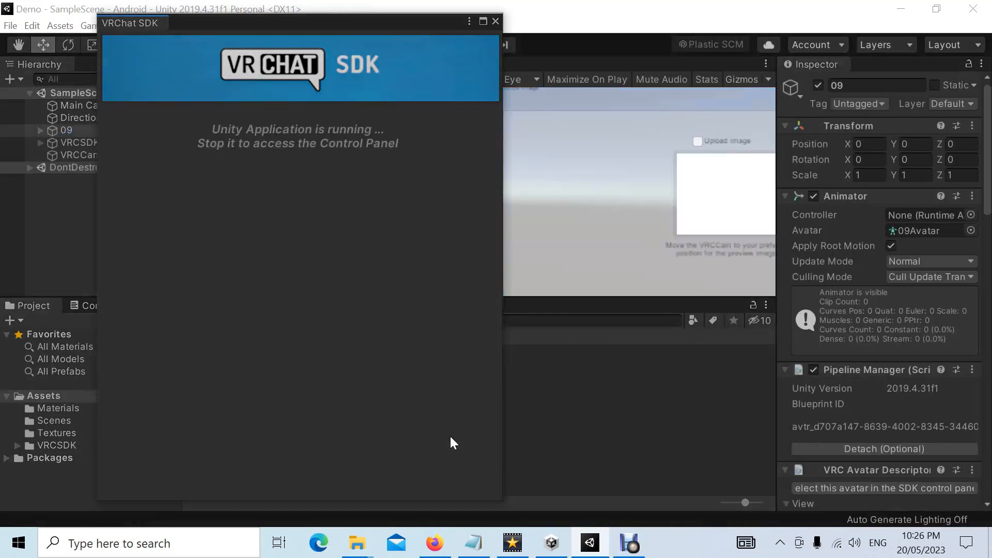
{"action": "left_click", "coordinate": [494, 21]}
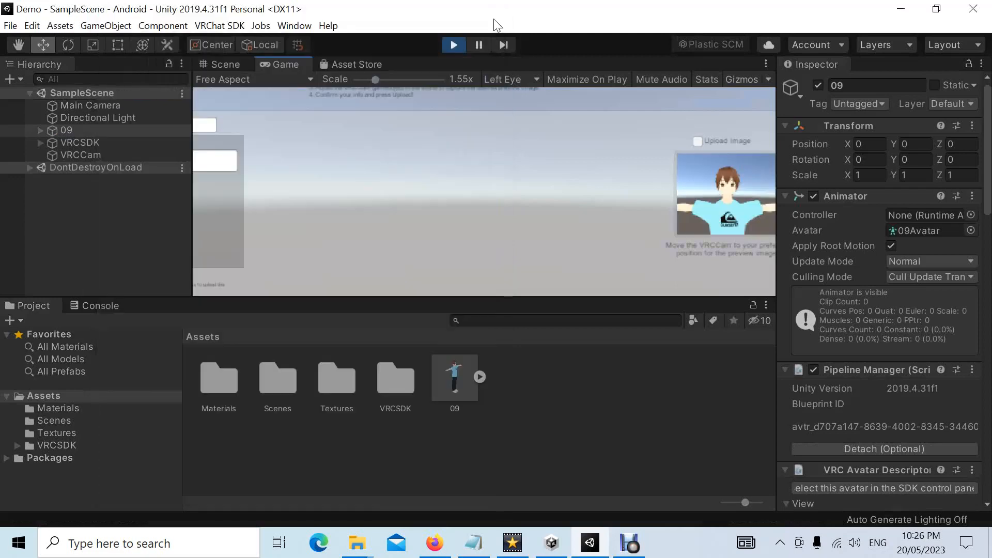
{"action": "left_click_drag", "start_coordinate": [374, 80], "coordinate": [356, 80]}
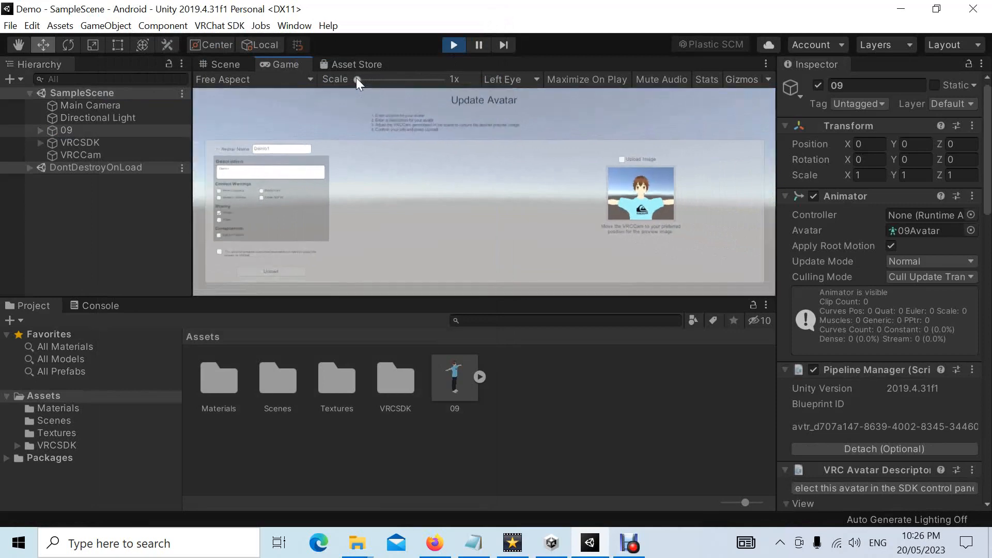
{"action": "left_click", "coordinate": [218, 251]}
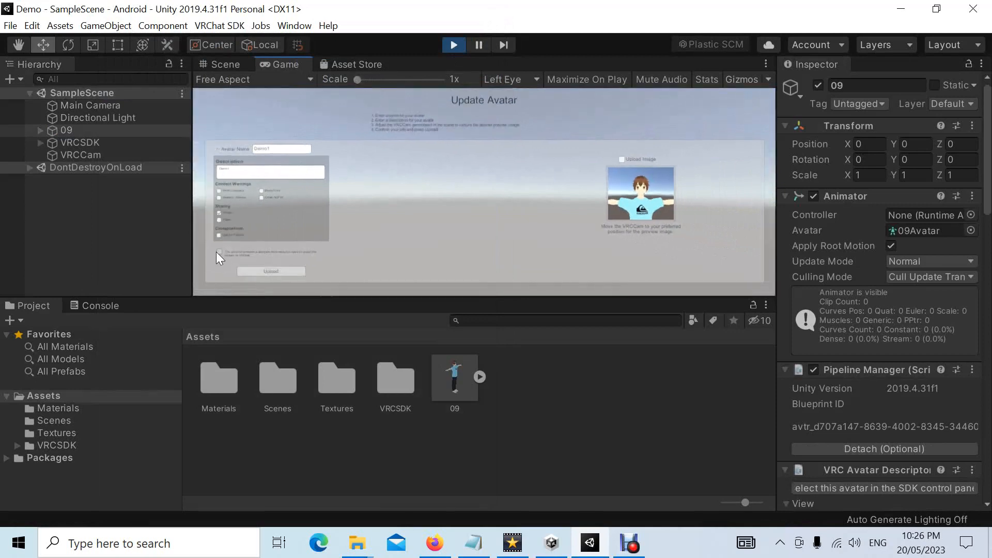
{"action": "left_click", "coordinate": [289, 271]}
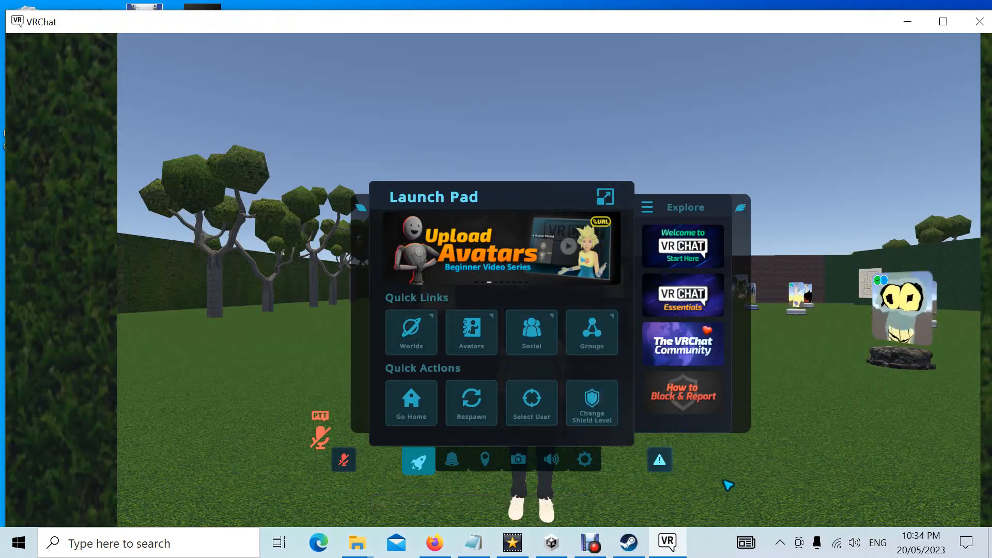
Step: Switch to VRChat, close the Launch Pad, and walk the avatar back and forth at the mirror while testing the microphone's lip sync
{"action": "key", "text": "Escape"}
{"action": "key", "text": "w"}
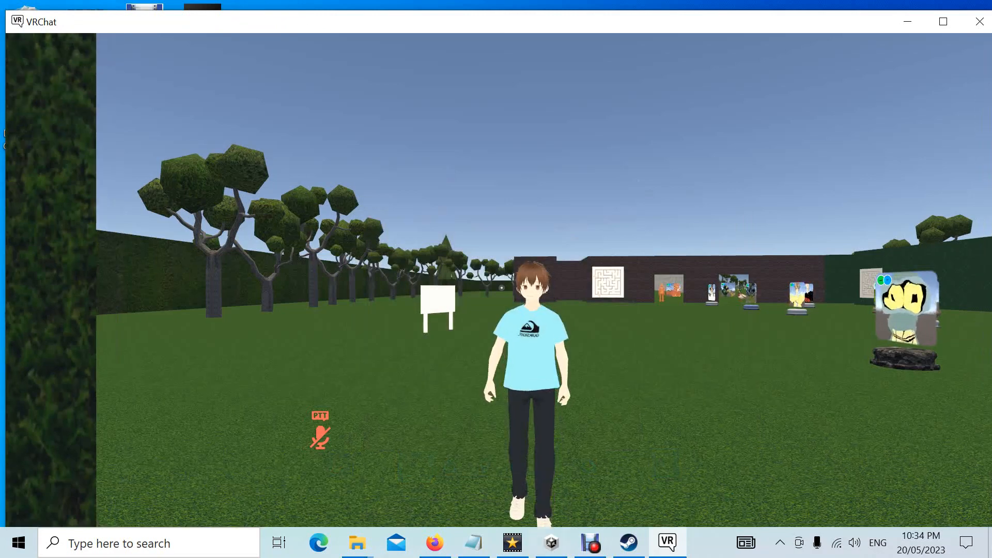
{"action": "key", "text": "s"}
{"action": "key", "text": "w"}
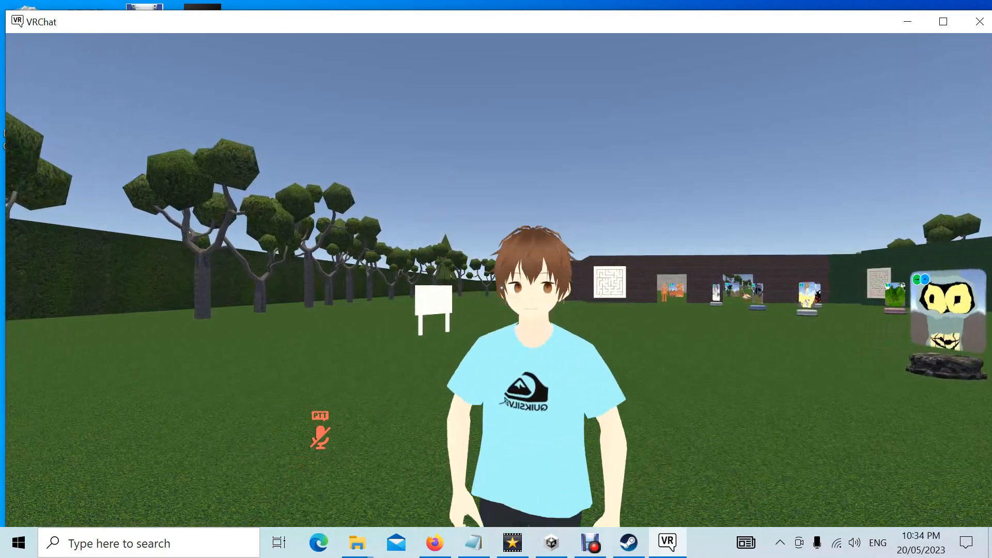
{"action": "key", "text": "v"}
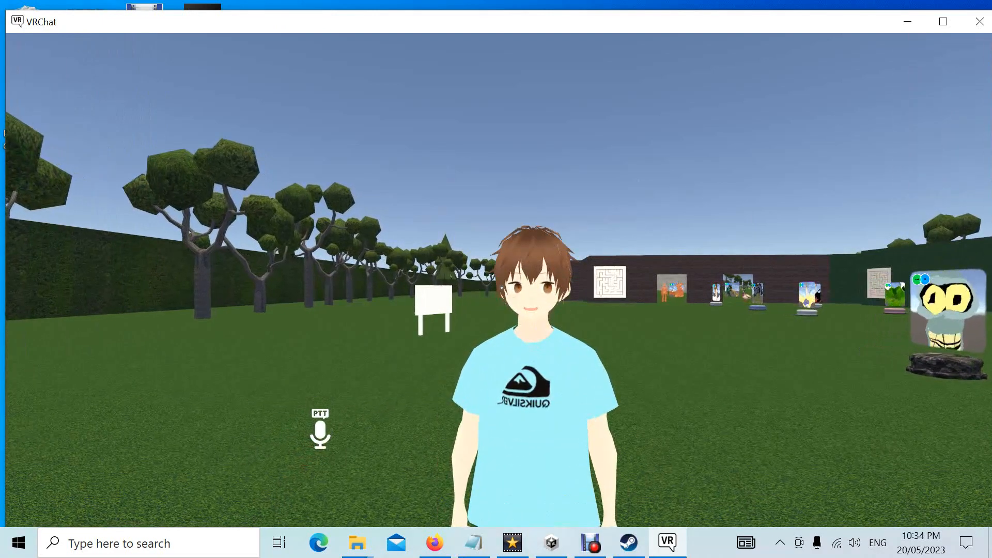
{"action": "key", "text": "s"}
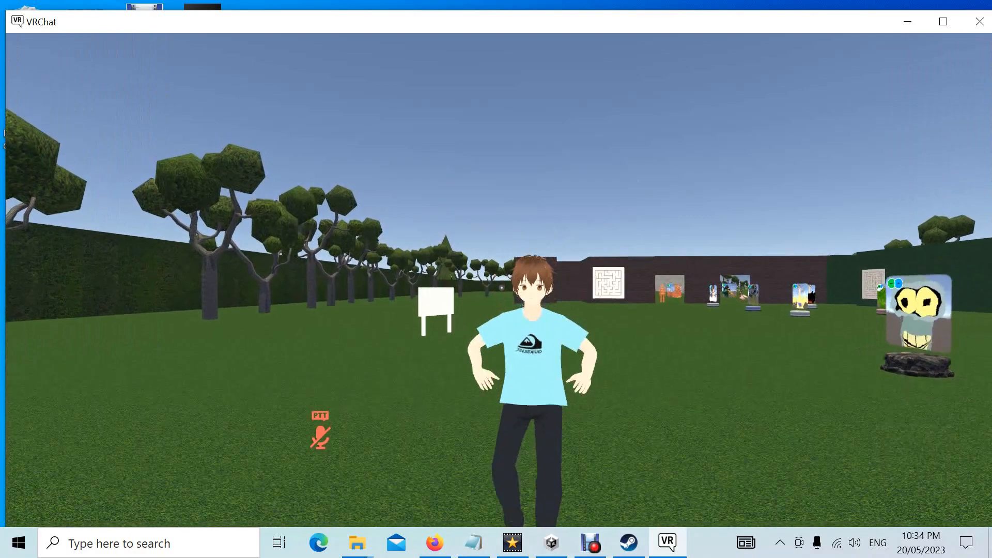
Step: Bring the avatar up close to the mirror to examine its face and mouth movement, and back away again
{"action": "key", "text": "s"}
{"action": "key", "text": "w"}
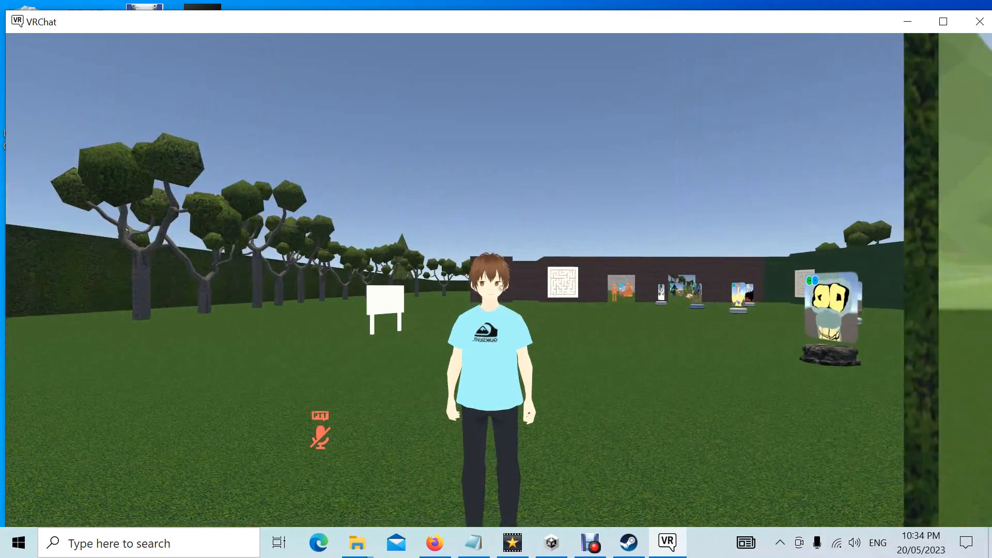
{"action": "key", "text": "w"}
{"action": "key", "text": "w"}
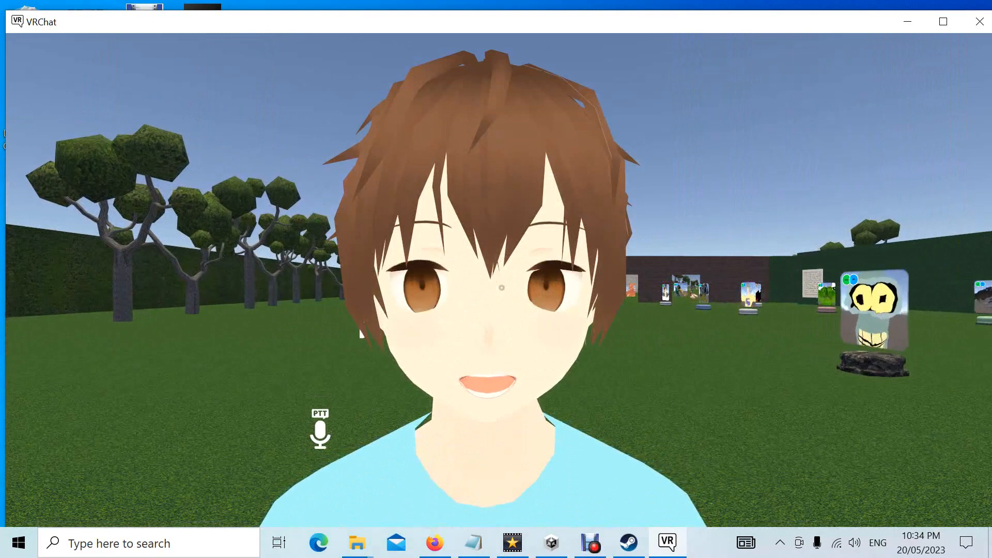
{"action": "key", "text": "s"}
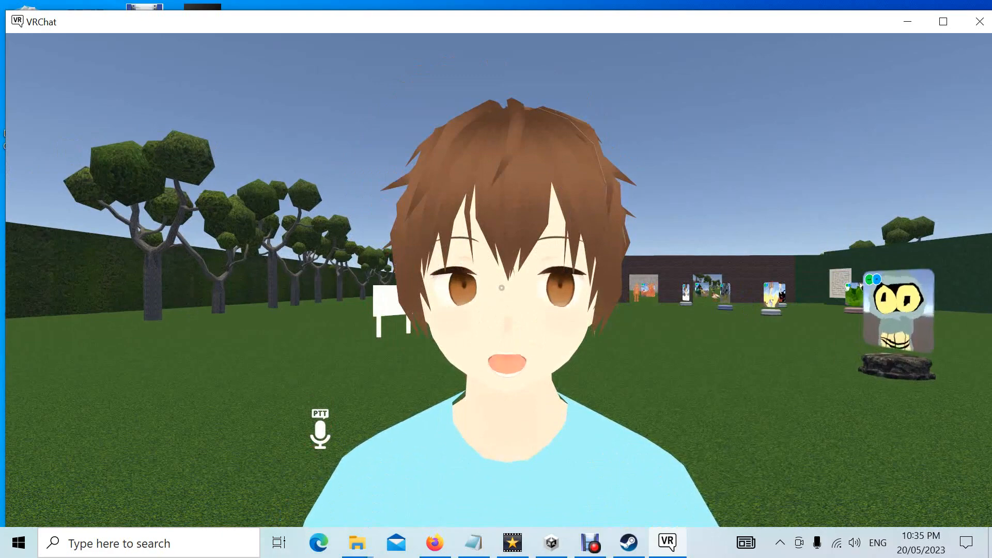
{"action": "key", "text": "s"}
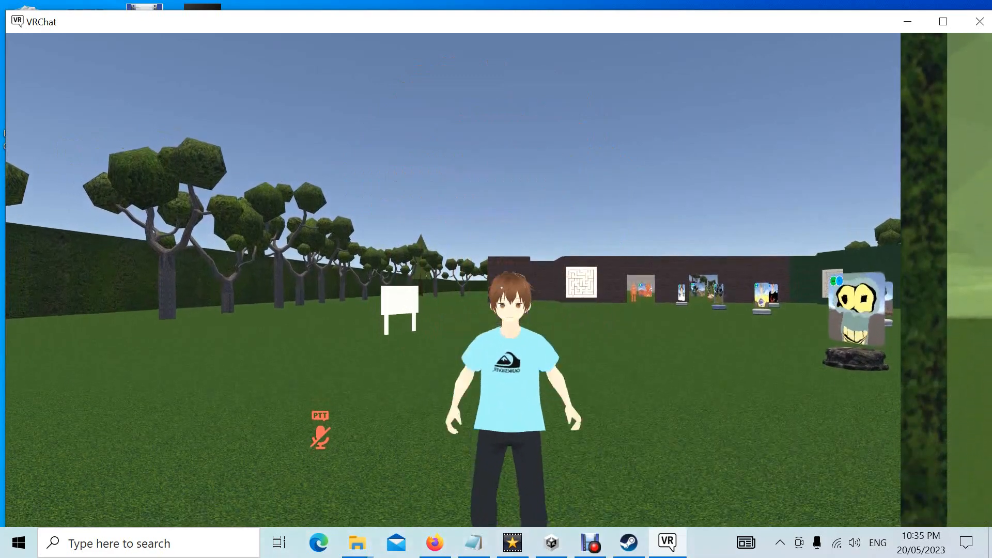
Step: Speak through the microphone at the Maze World sign, return to the mirror and check the avatar's mouth movement while talking
{"action": "key", "text": "v"}
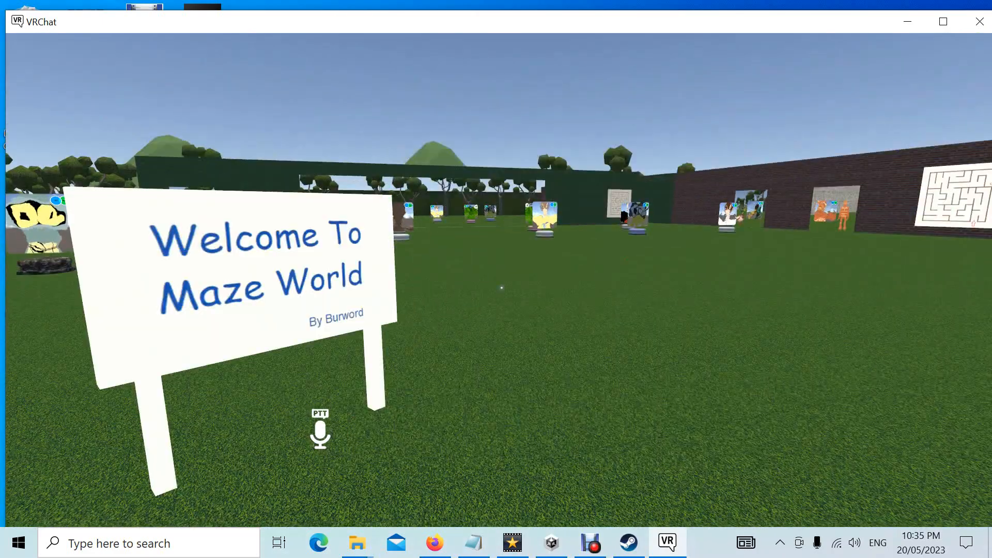
{"action": "key", "text": "w"}
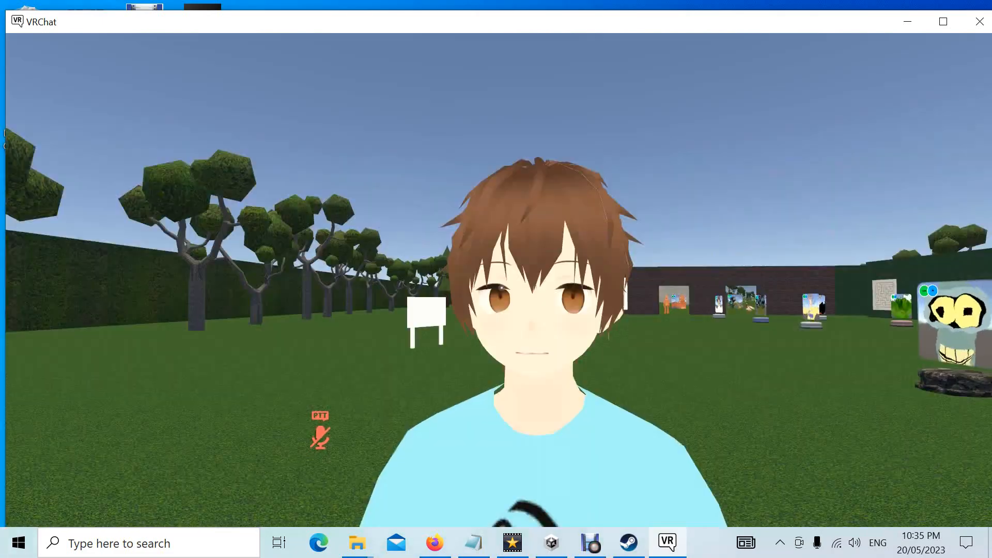
{"action": "key", "text": "v"}
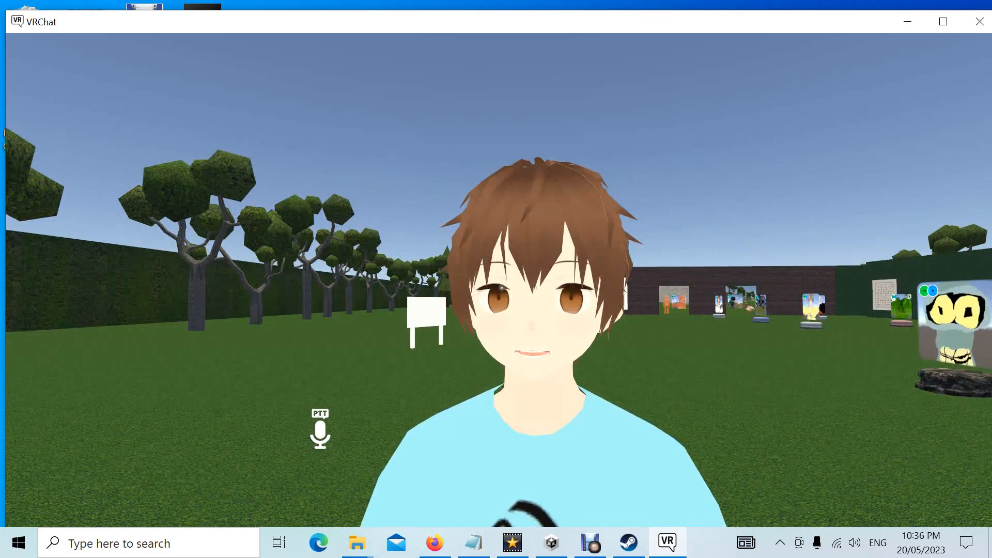
{"action": "key", "text": "v"}
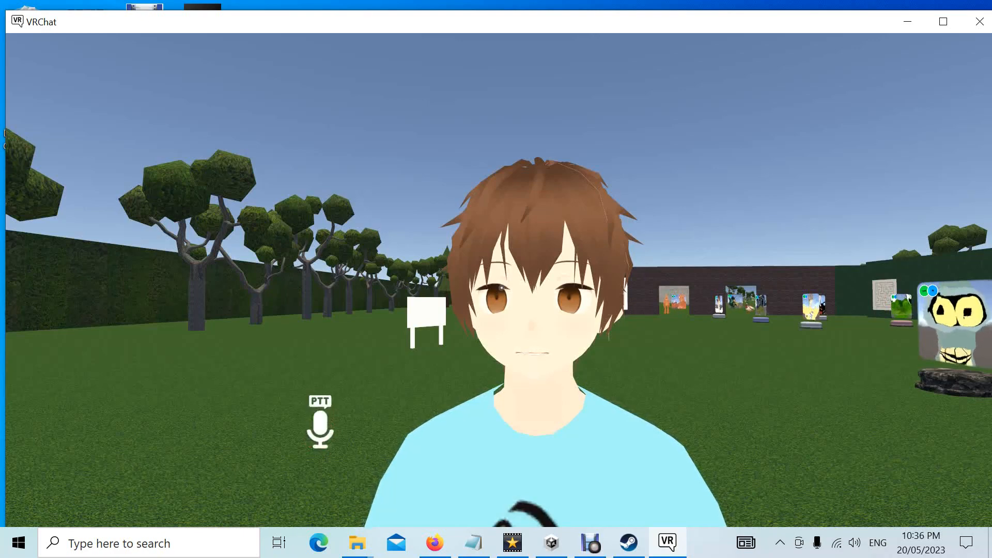